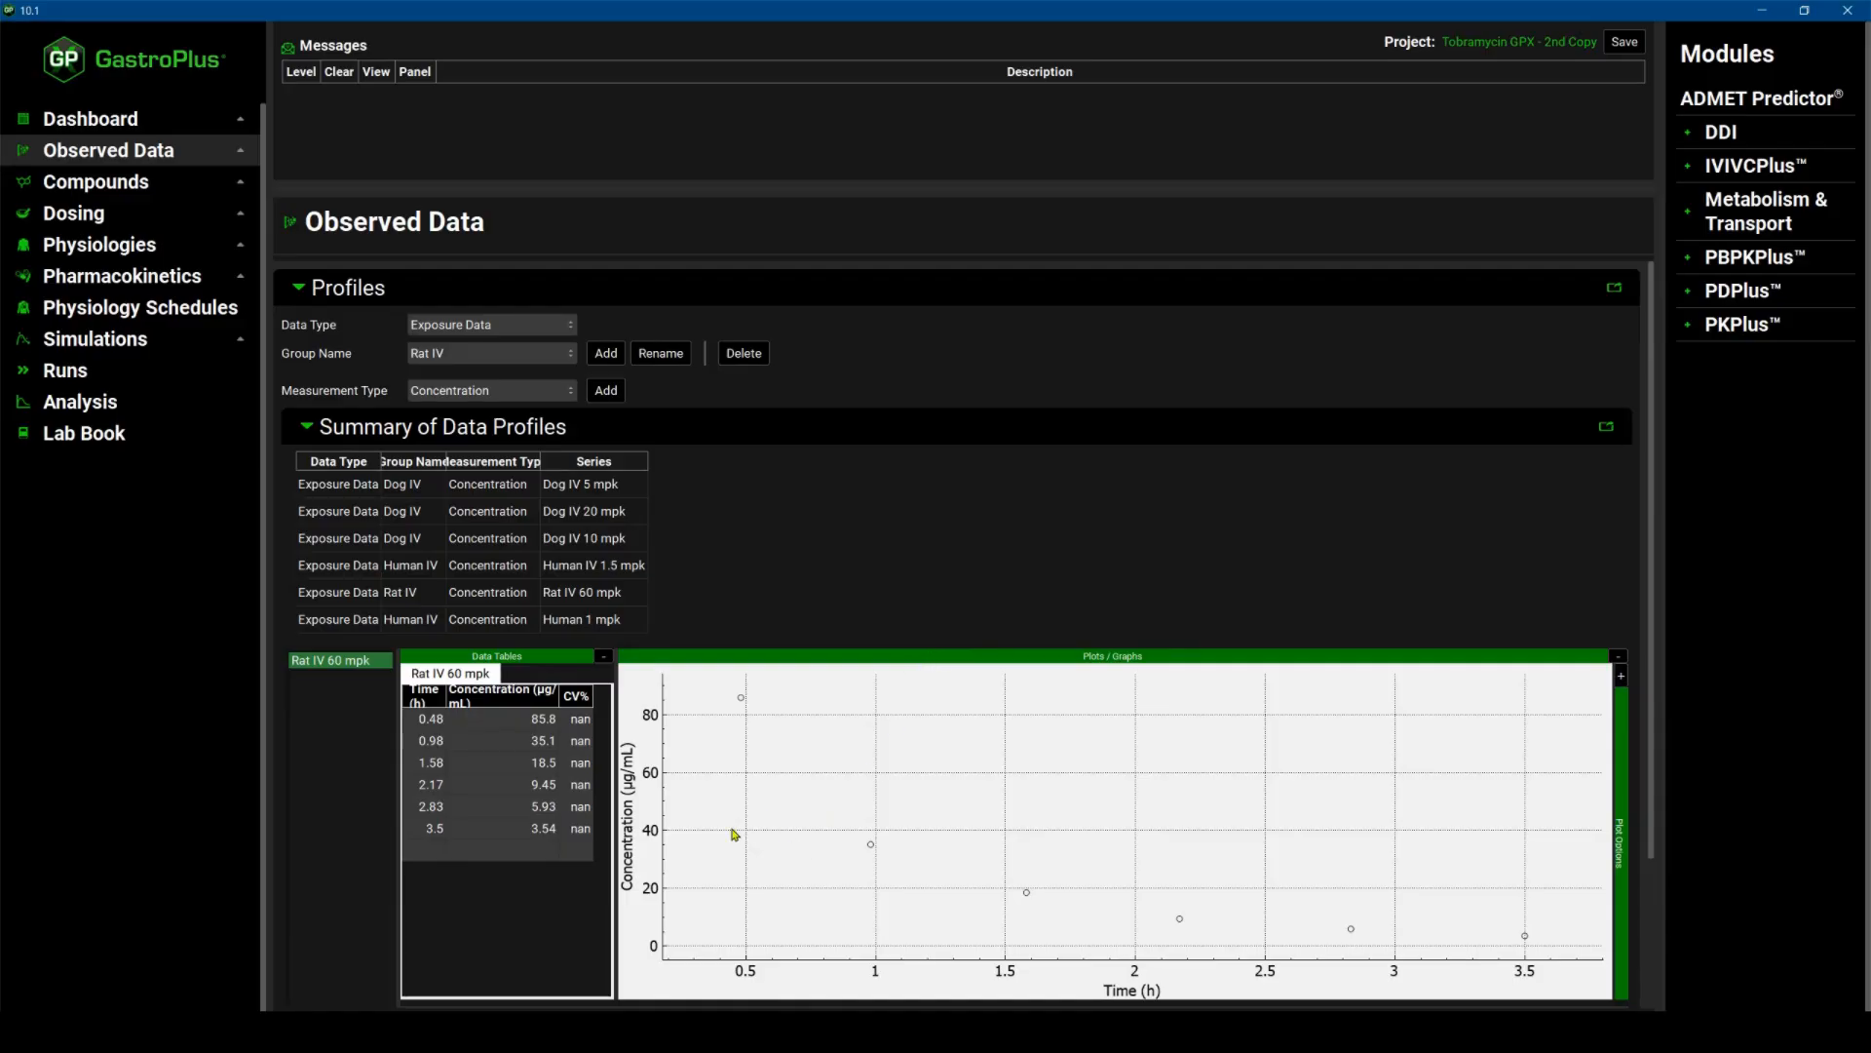
Switch to the Tobramycin data spreadsheet and review the concentration data sheets for each species and dose, then return.
{"action": "mouse_move", "coordinate": [556, 1047]}
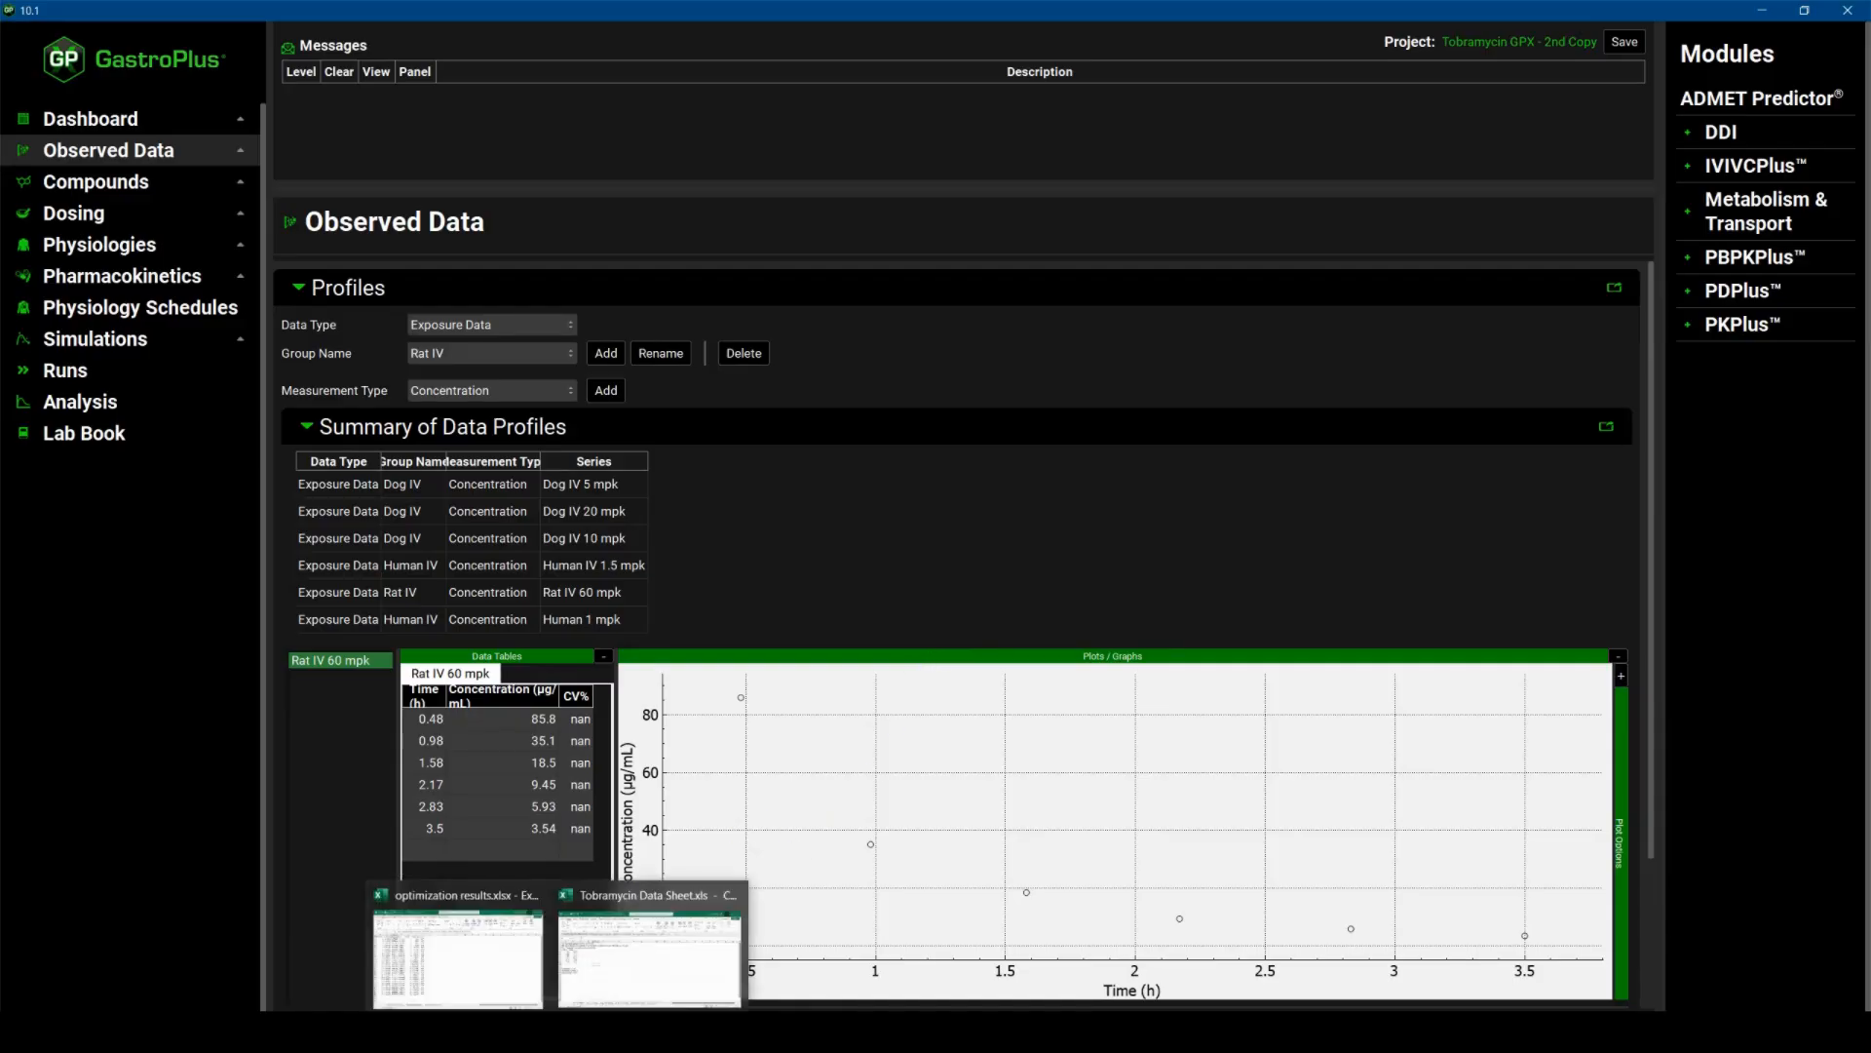
{"action": "left_click", "coordinate": [628, 984]}
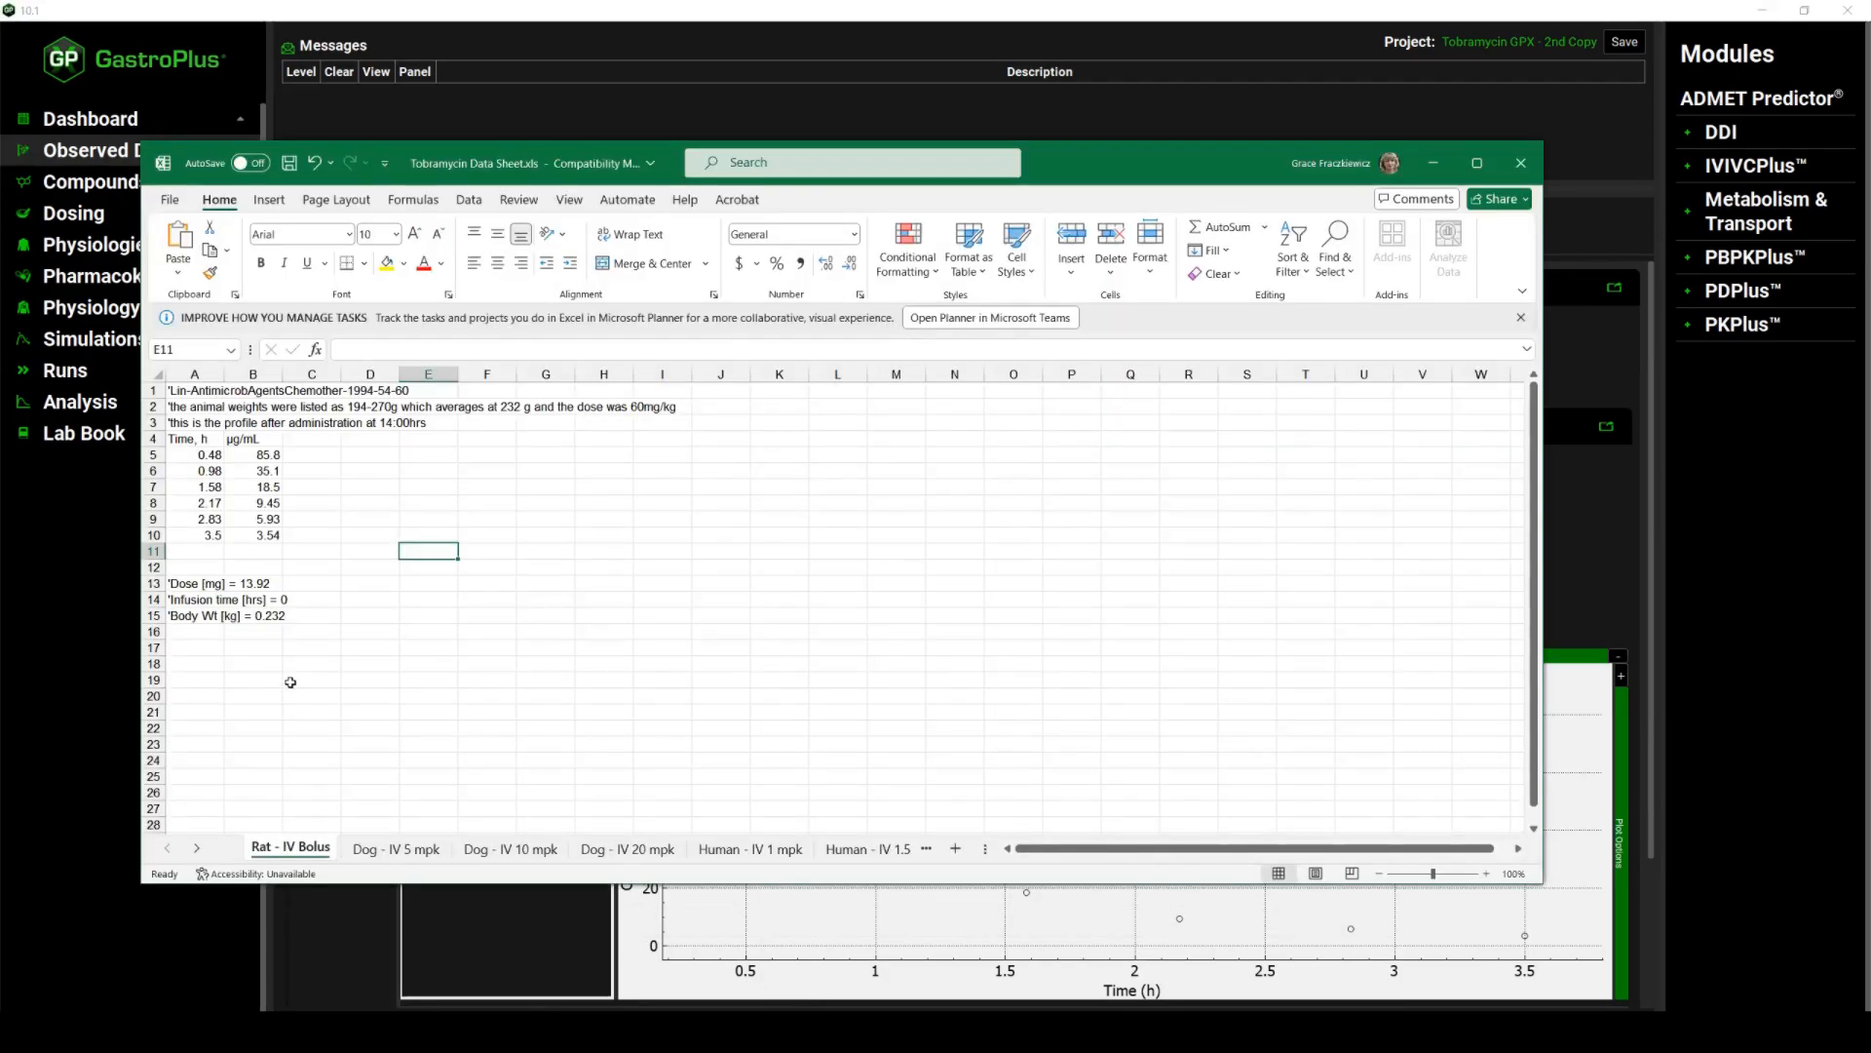
{"action": "left_click", "coordinate": [395, 853]}
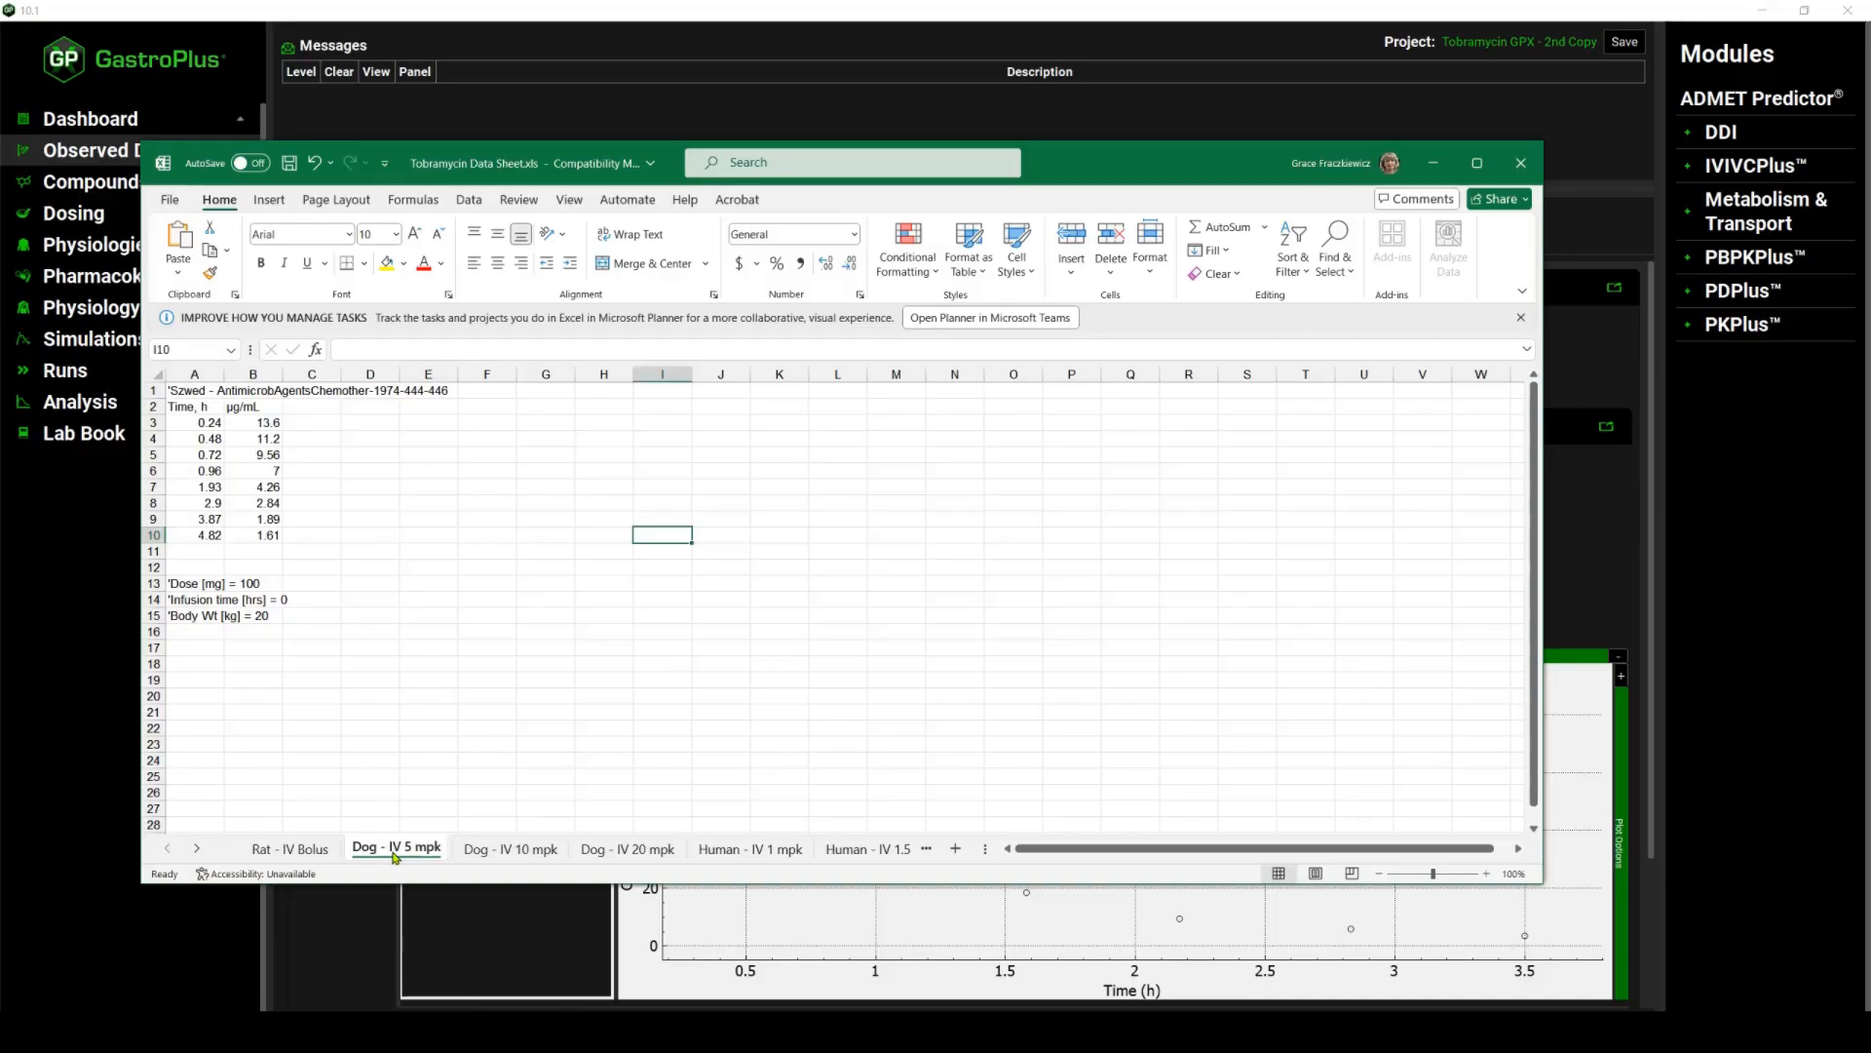
{"action": "left_click", "coordinate": [510, 854]}
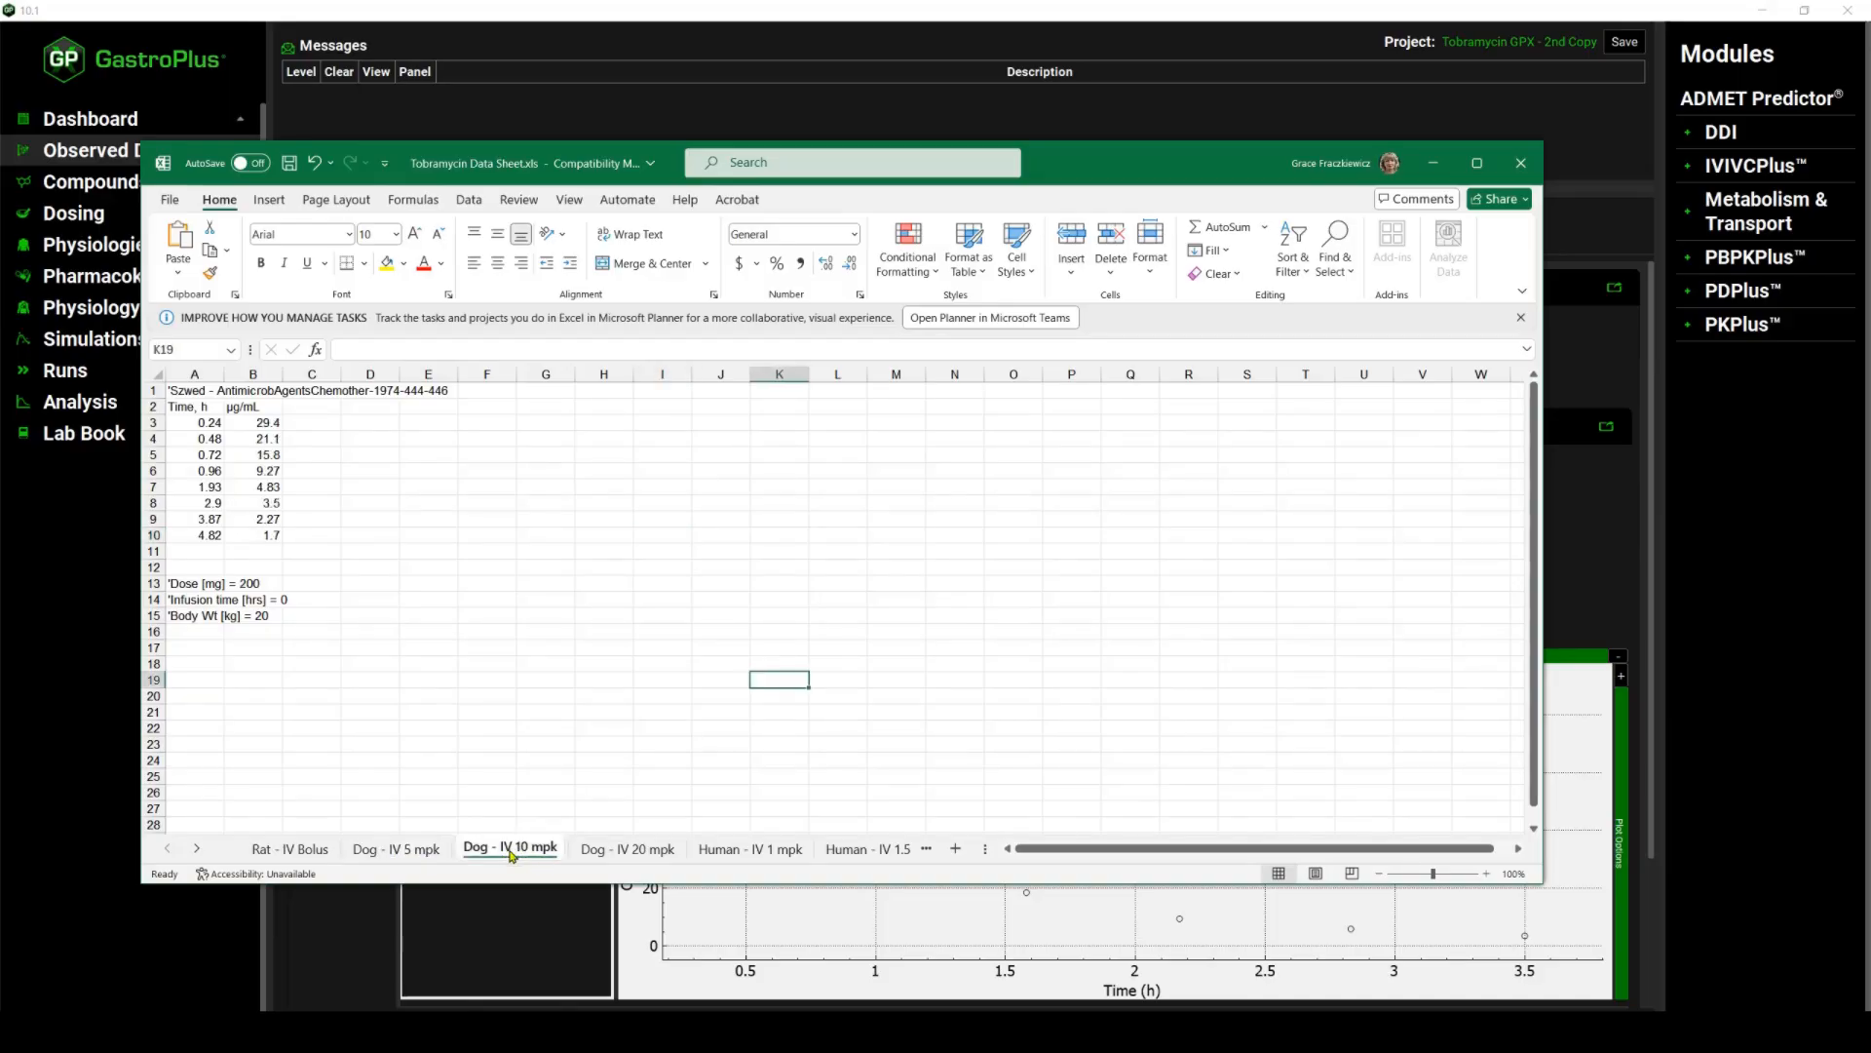
{"action": "left_click", "coordinate": [639, 851]}
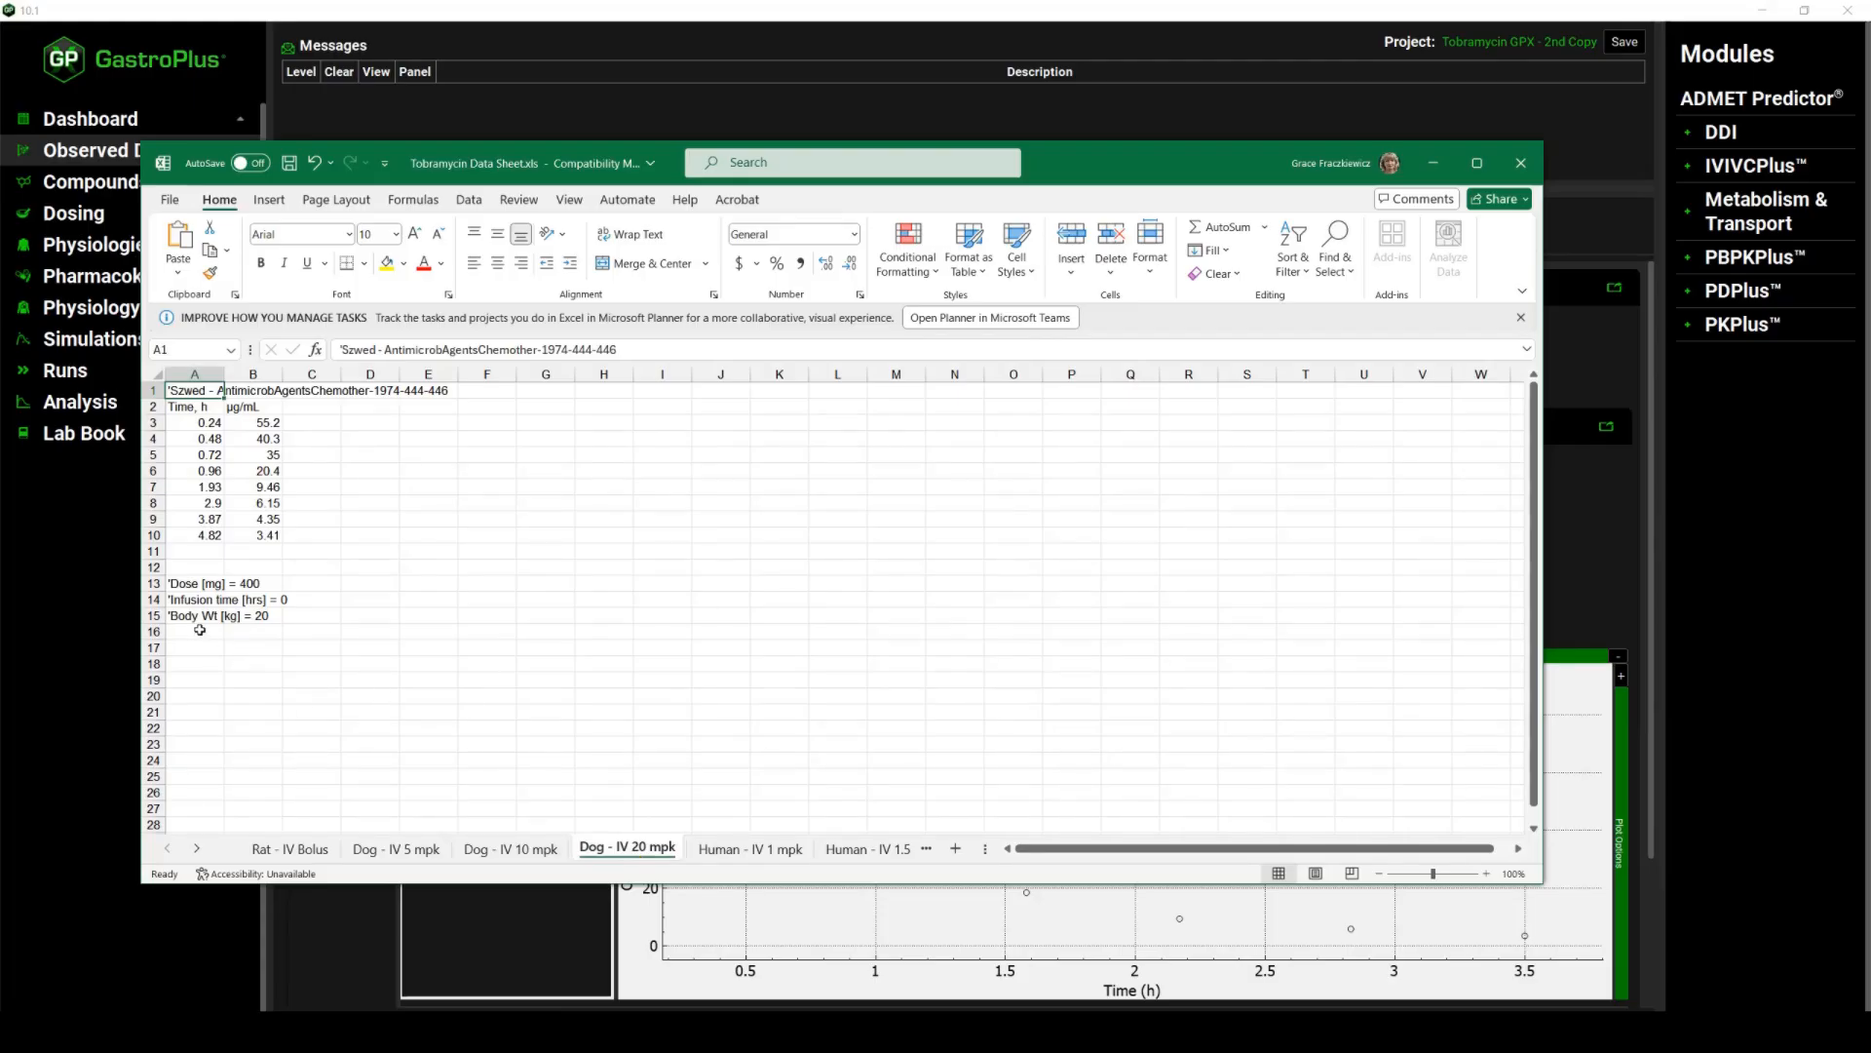
{"action": "left_click", "coordinate": [750, 849]}
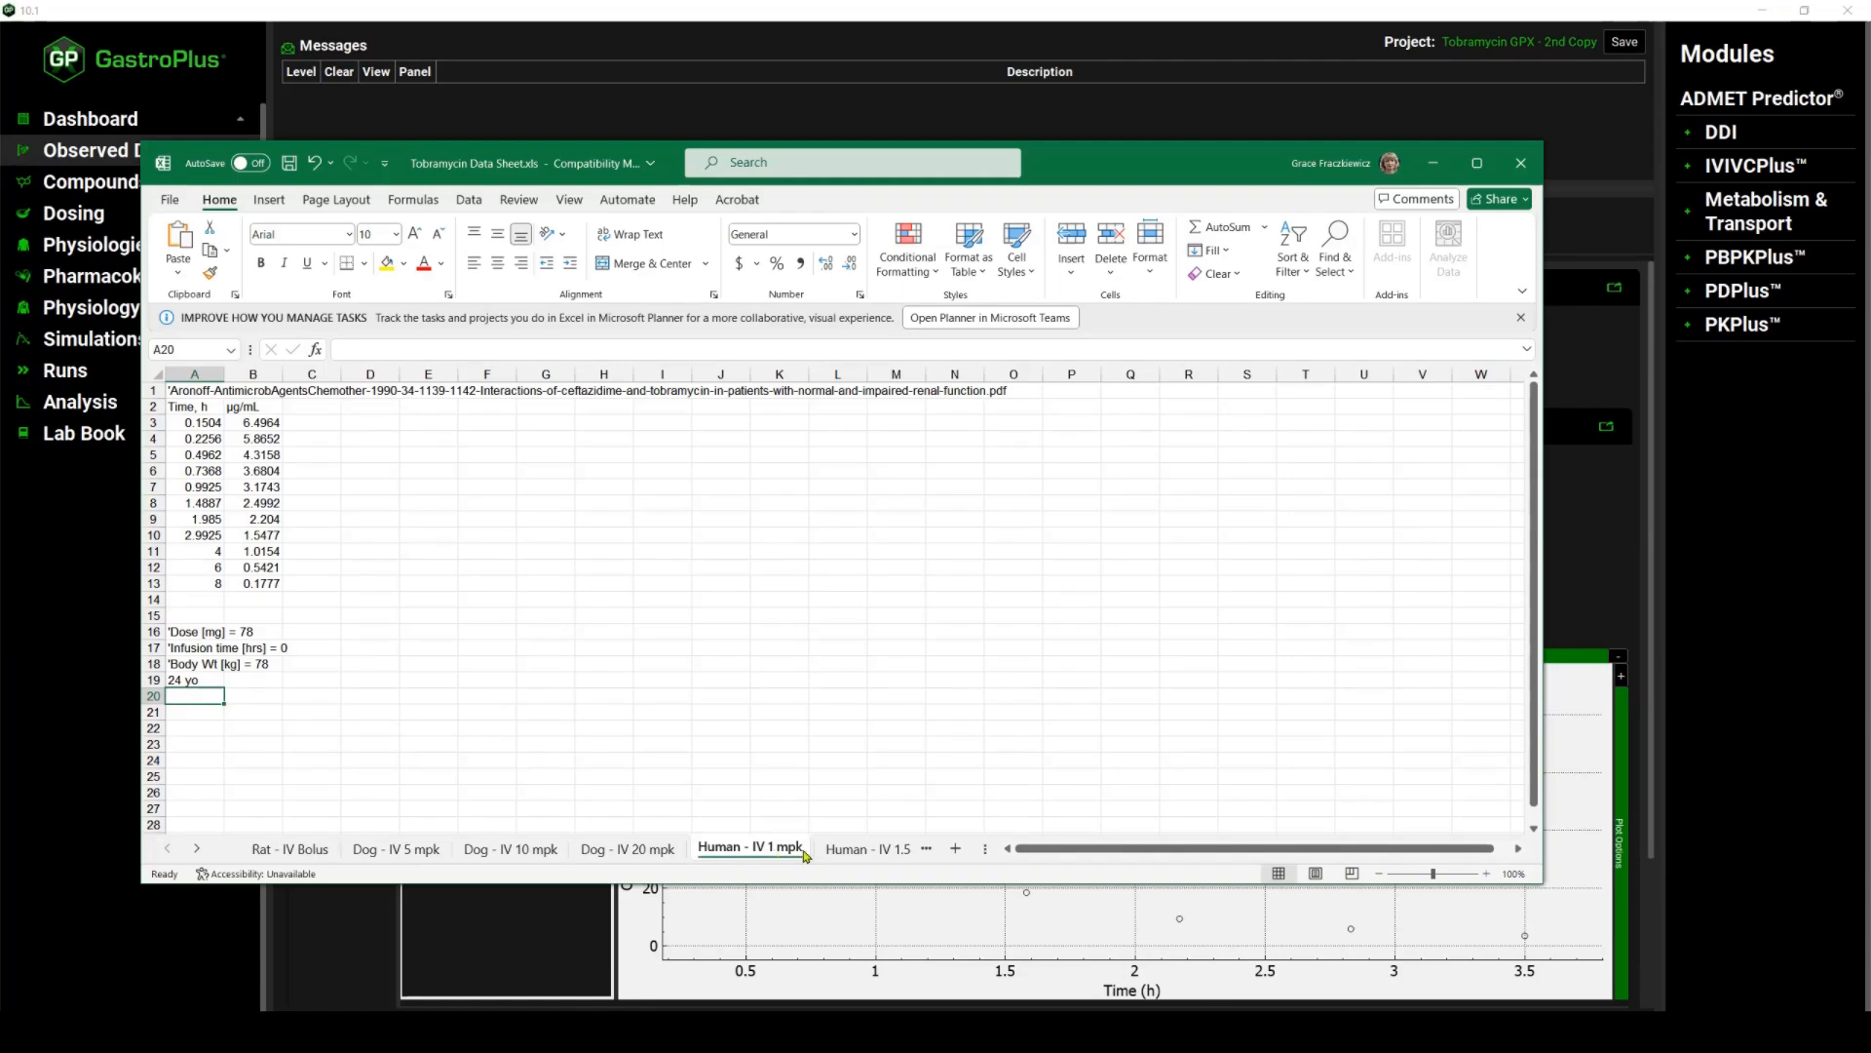
{"action": "left_click", "coordinate": [864, 851]}
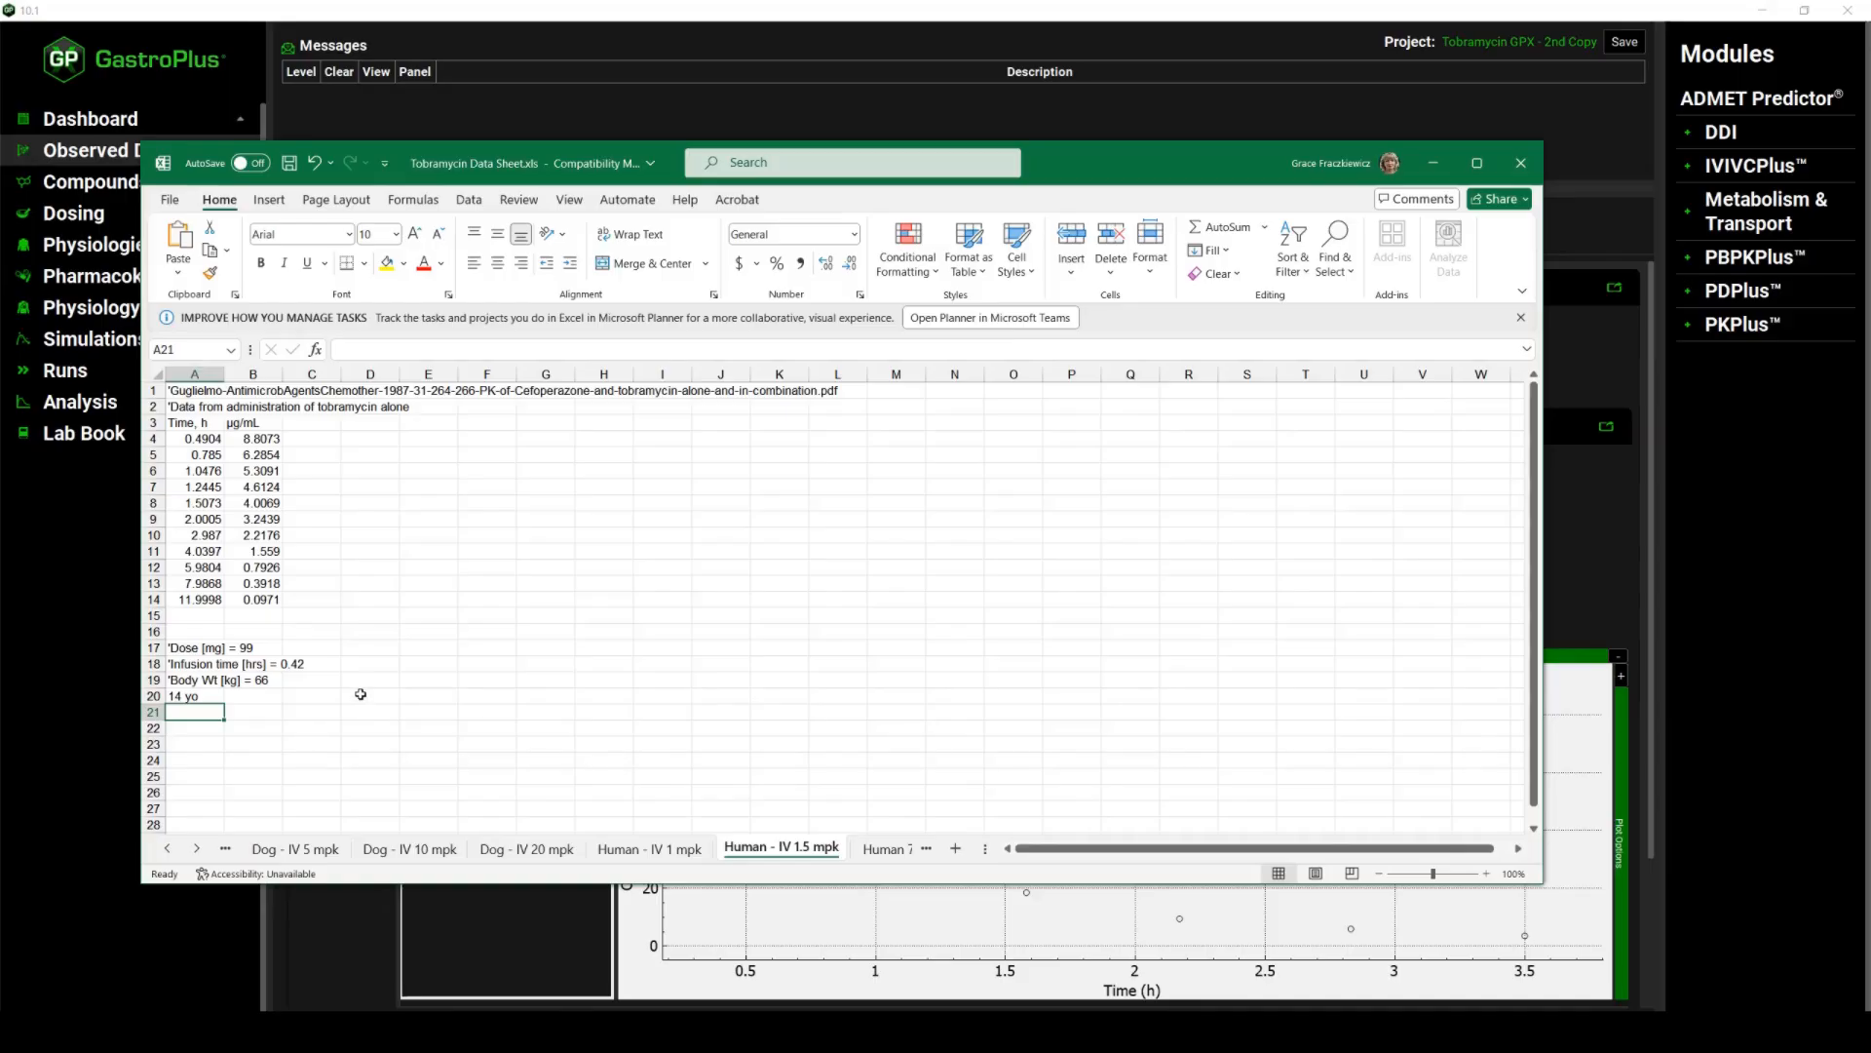
{"action": "left_click", "coordinate": [676, 1001]}
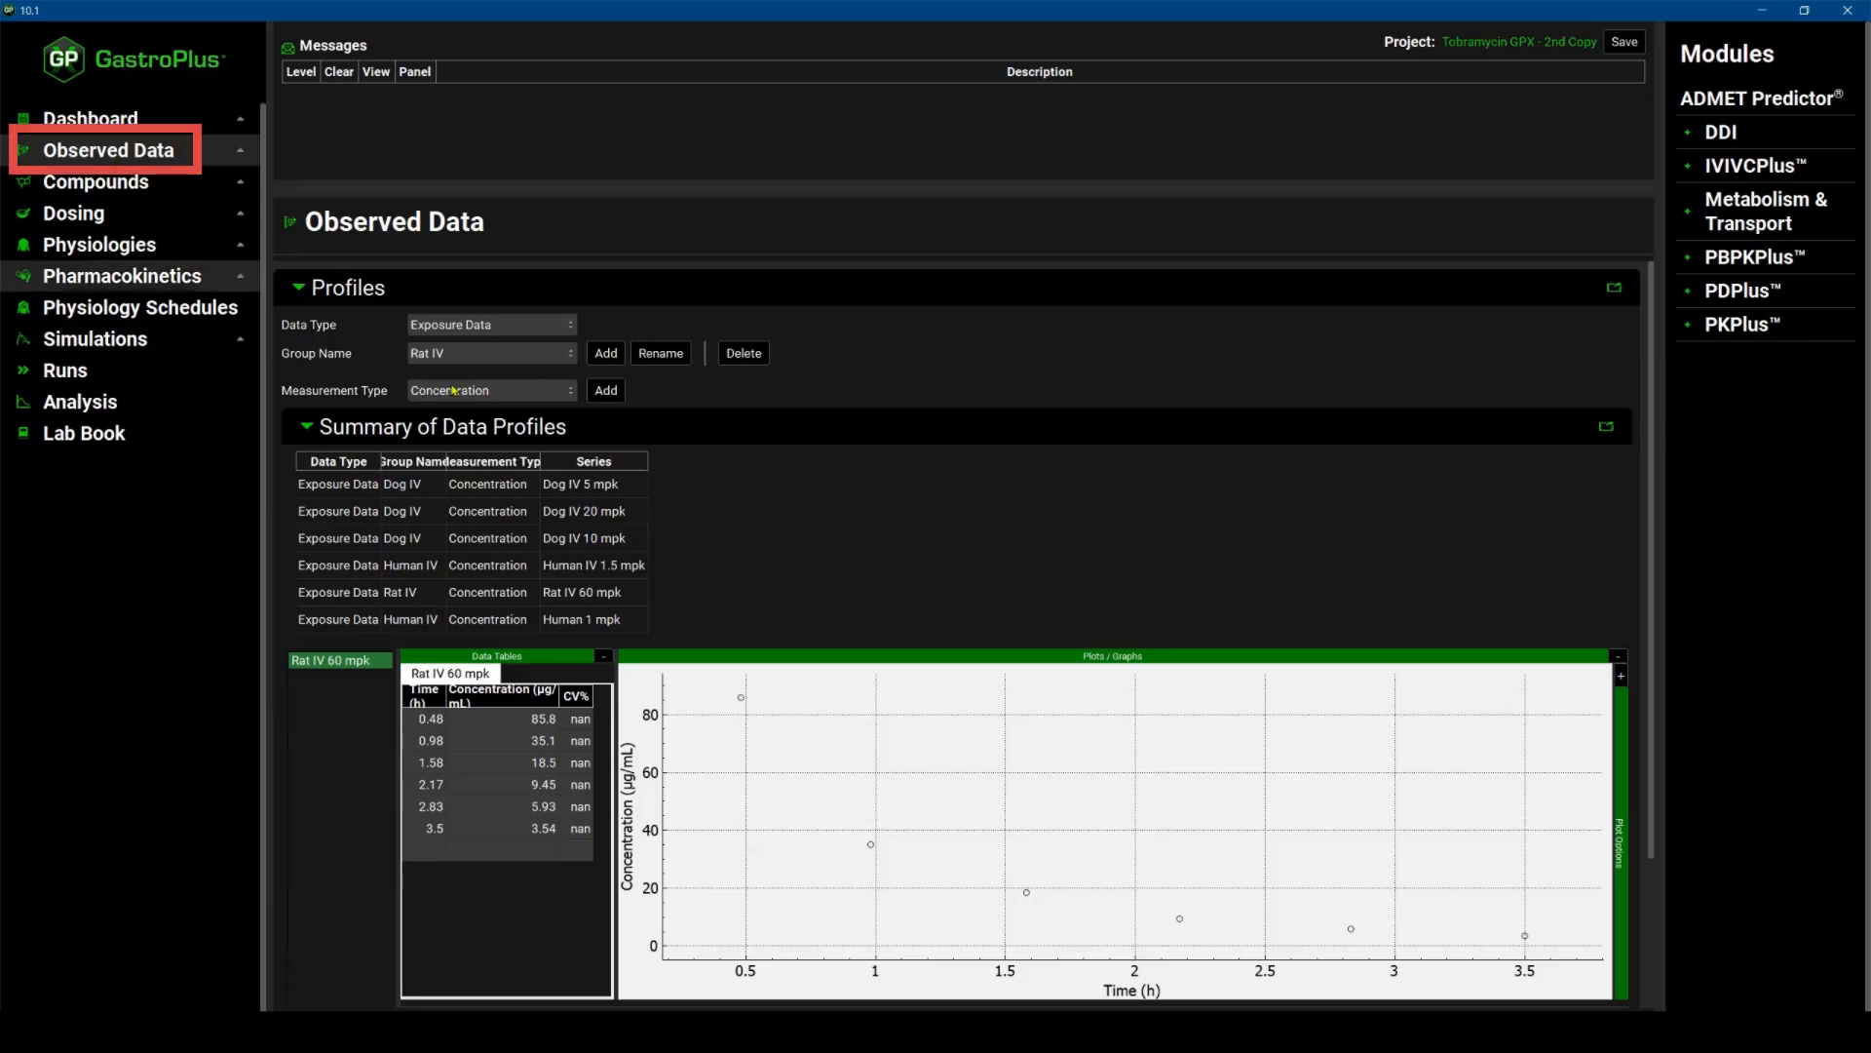
Browse the observed data profiles for the Dog IV and Human IV groups and review their dose details.
{"action": "left_click", "coordinate": [448, 353]}
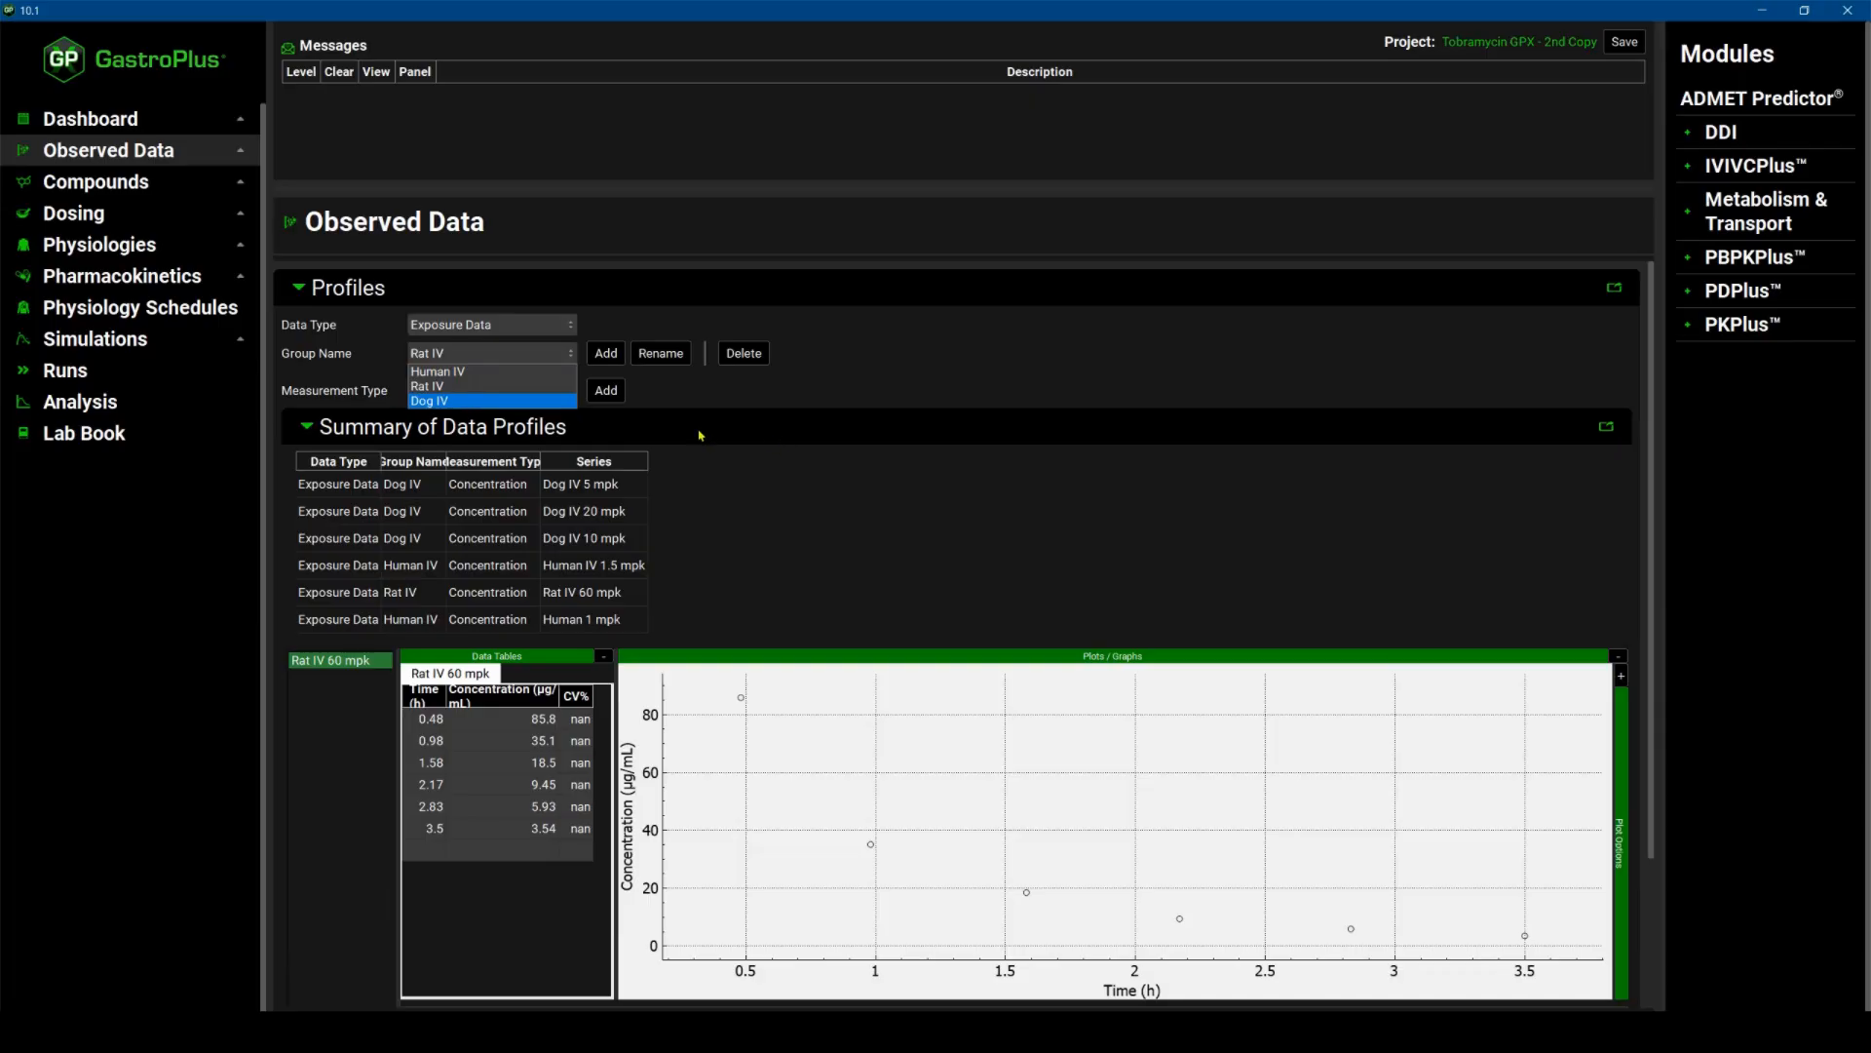
{"action": "left_click", "coordinate": [649, 427]}
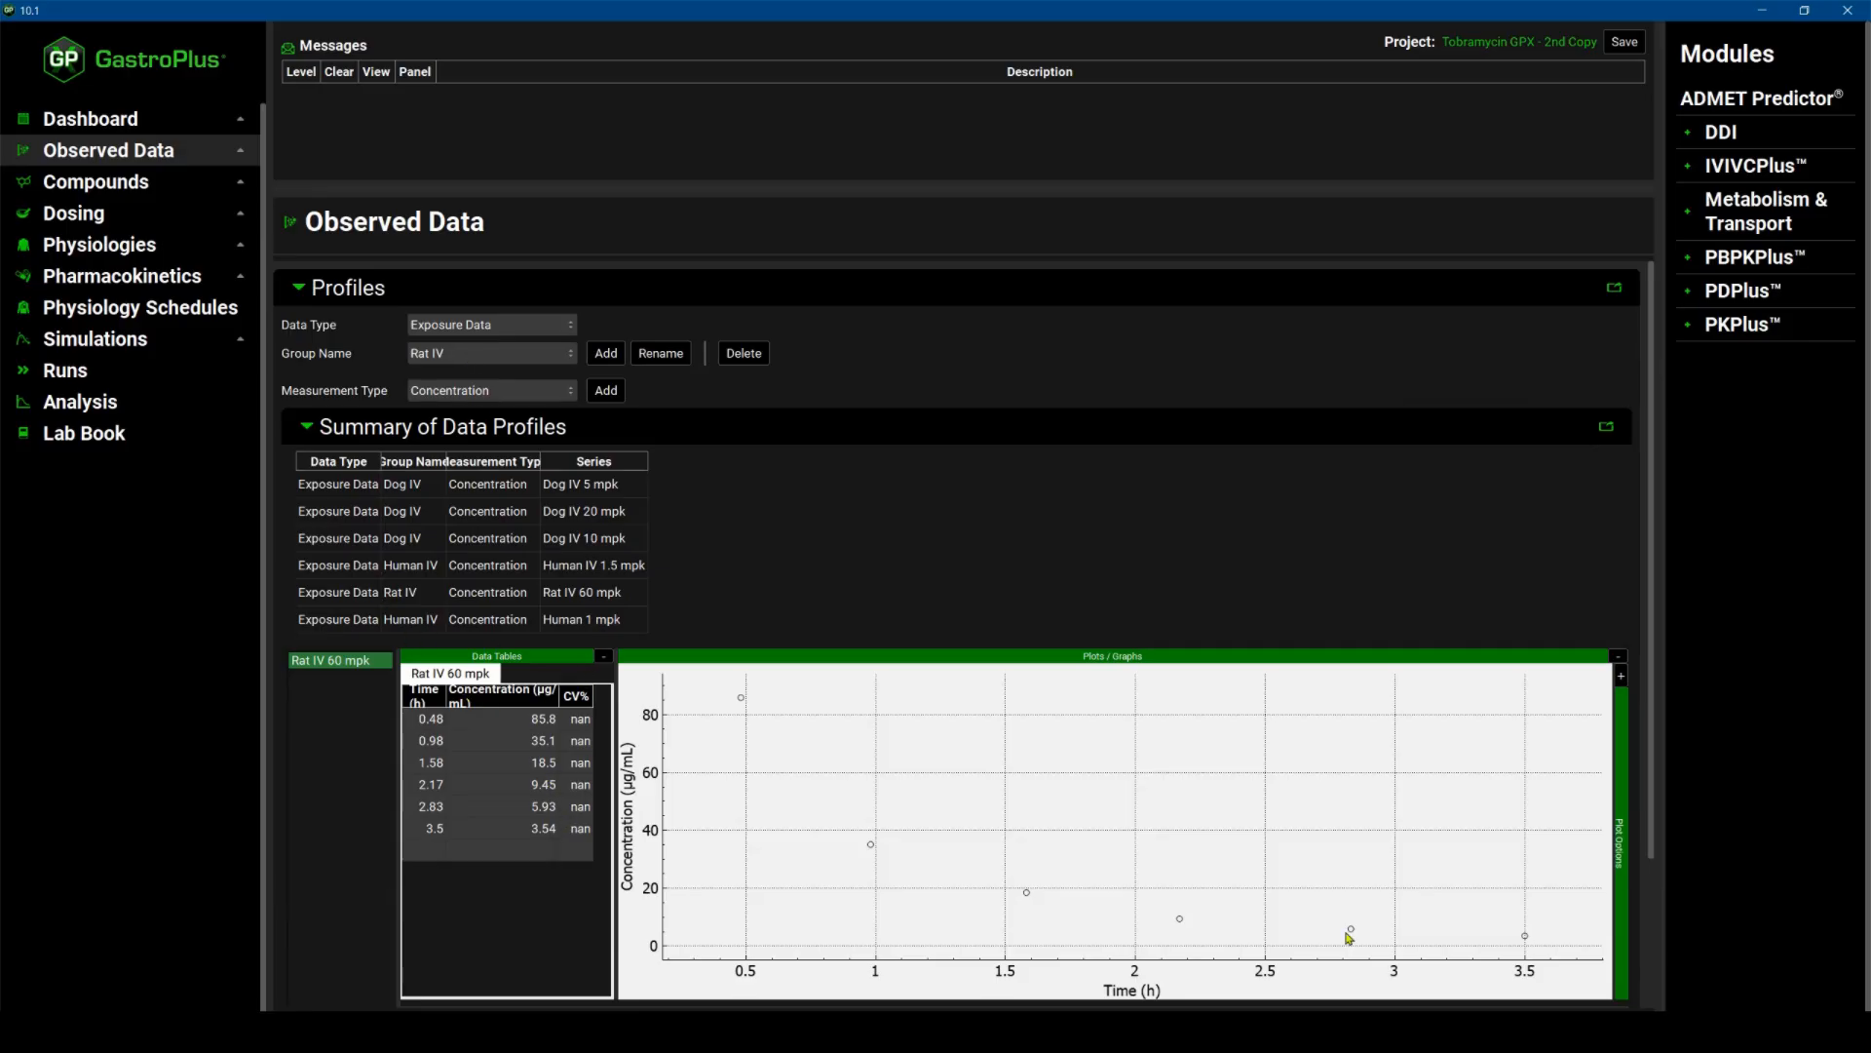
{"action": "left_click", "coordinate": [487, 352]}
{"action": "left_click", "coordinate": [477, 402]}
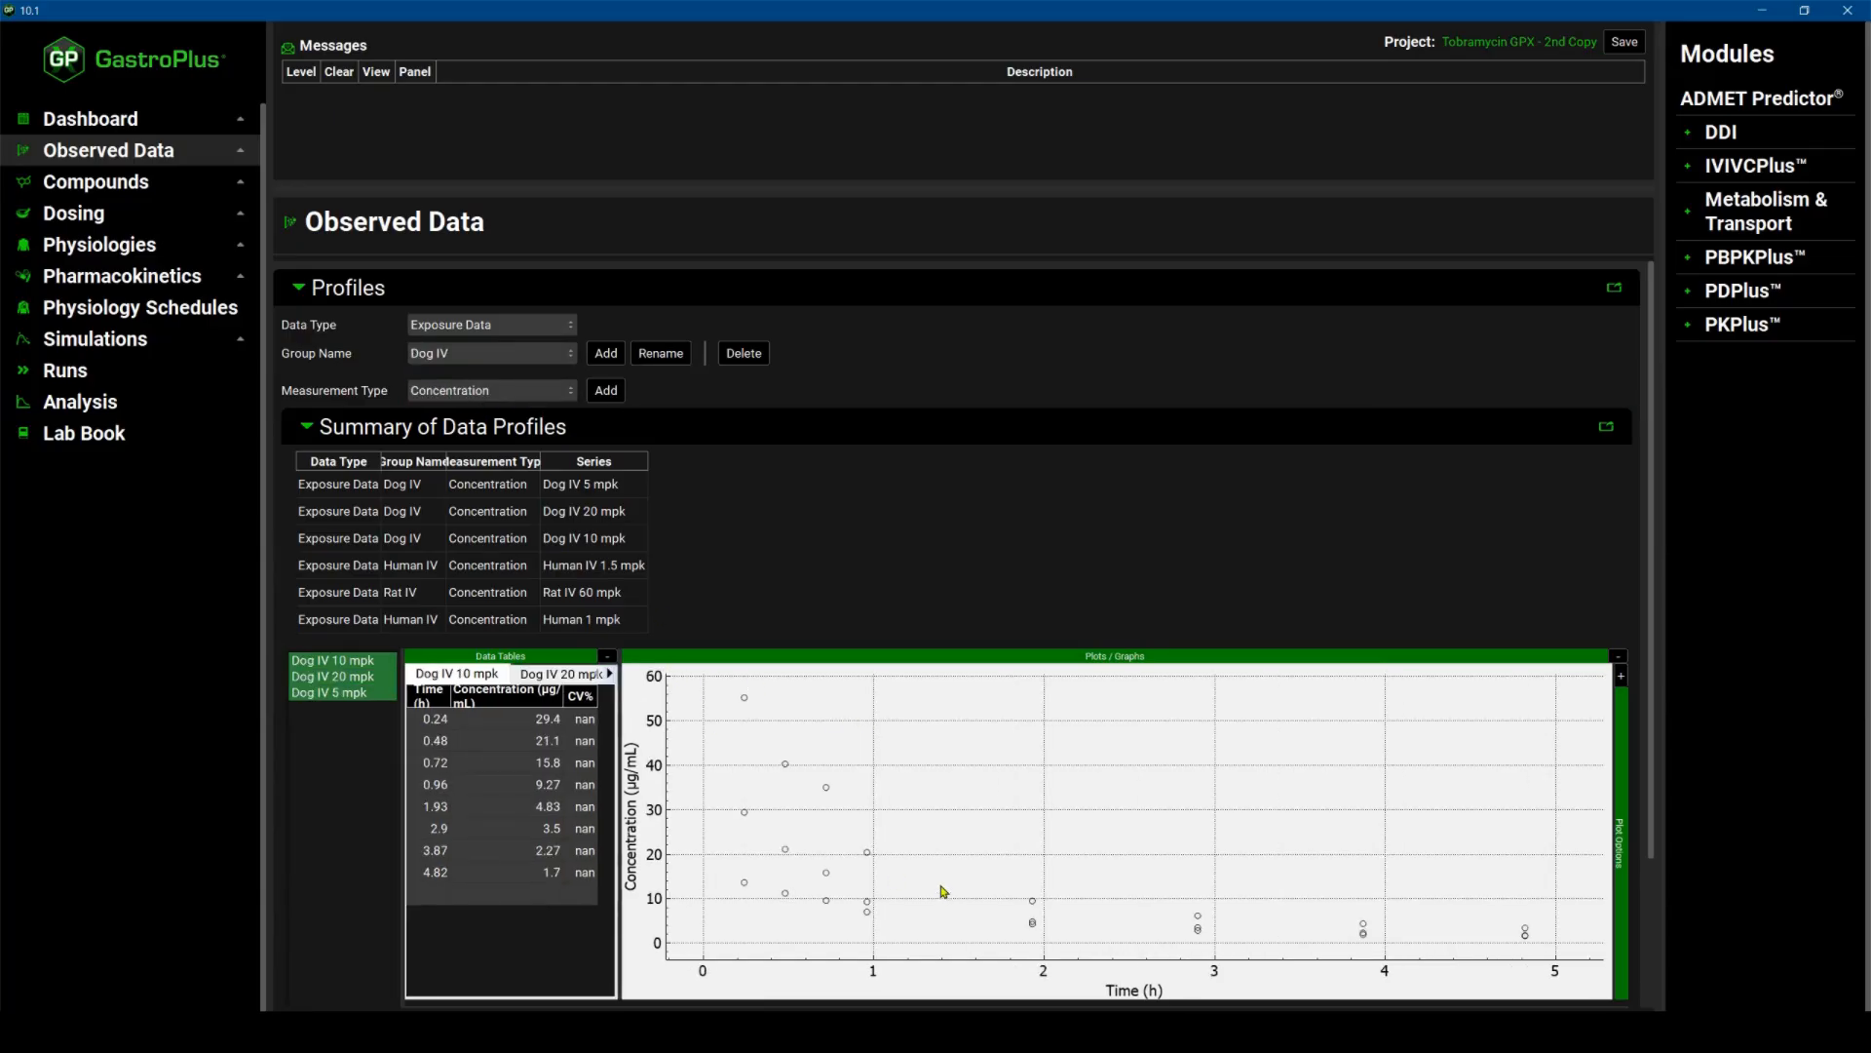
{"action": "left_click", "coordinate": [572, 360]}
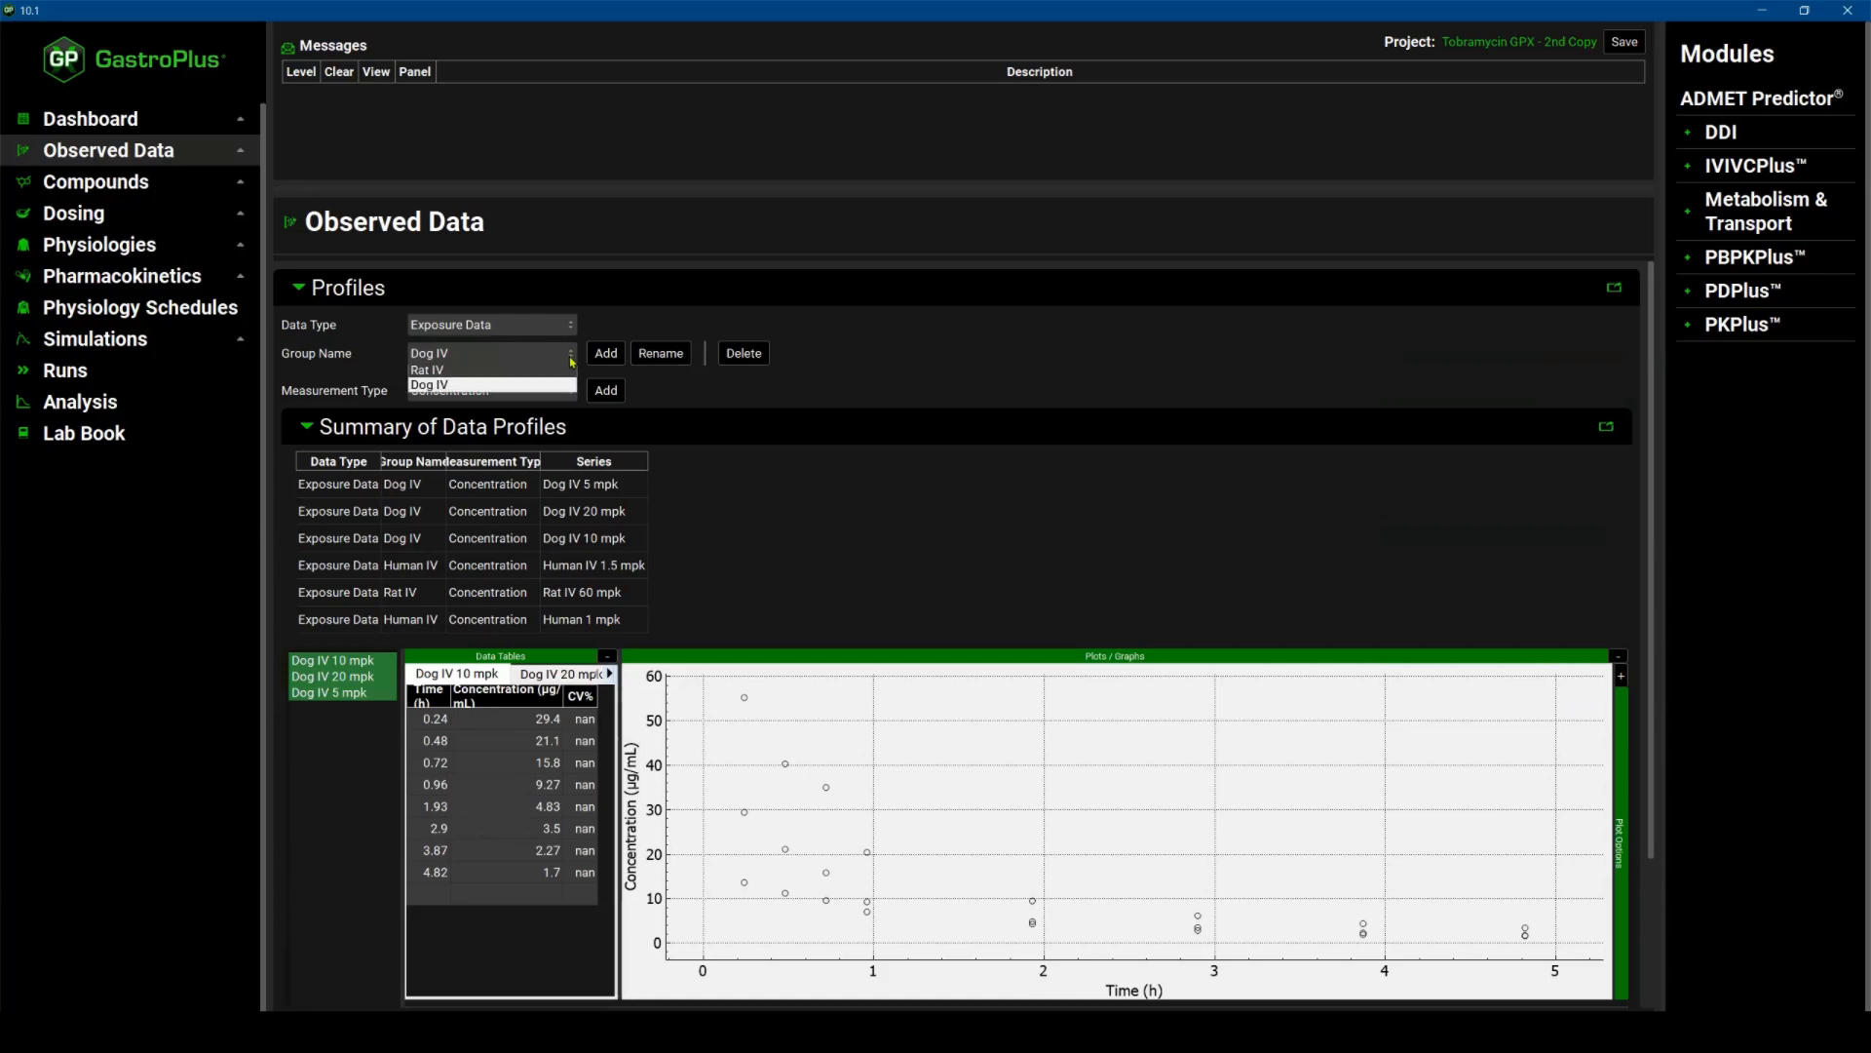
{"action": "left_click", "coordinate": [458, 368]}
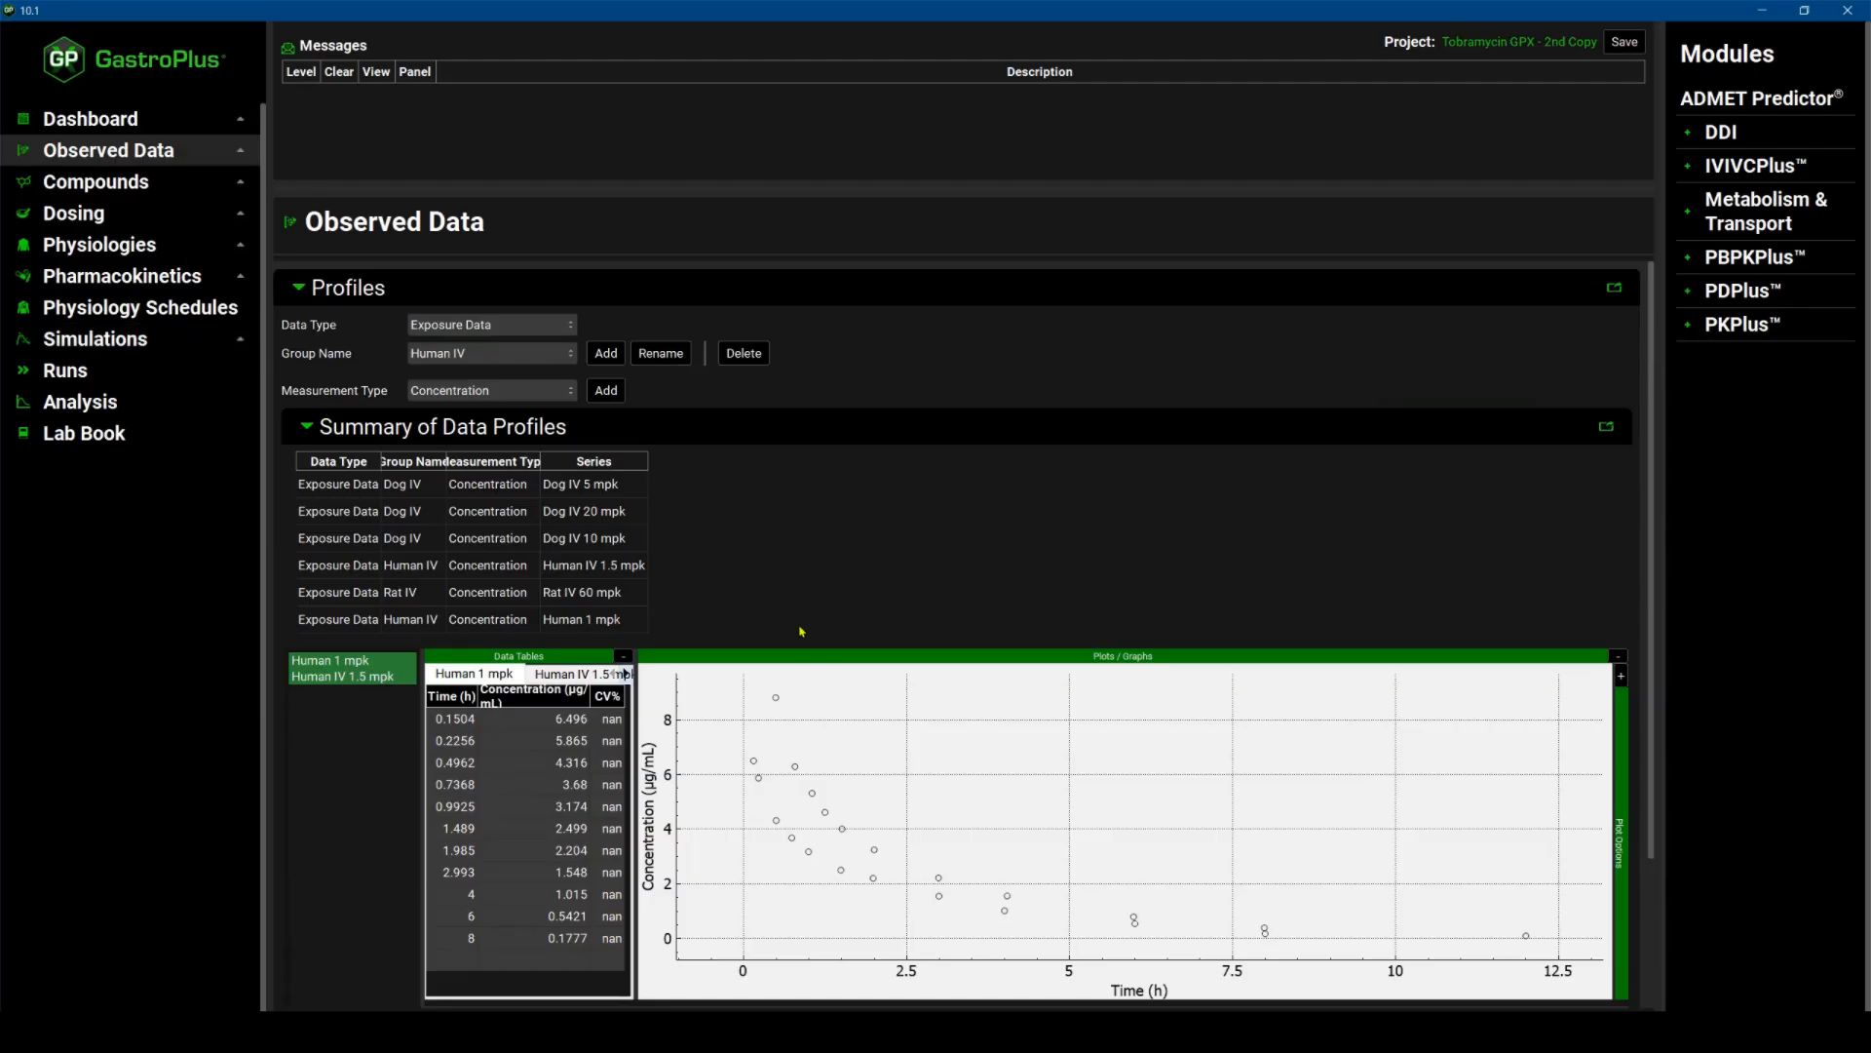
{"action": "scroll", "coordinate": [720, 553], "scroll_direction": "down", "scroll_amount": 3}
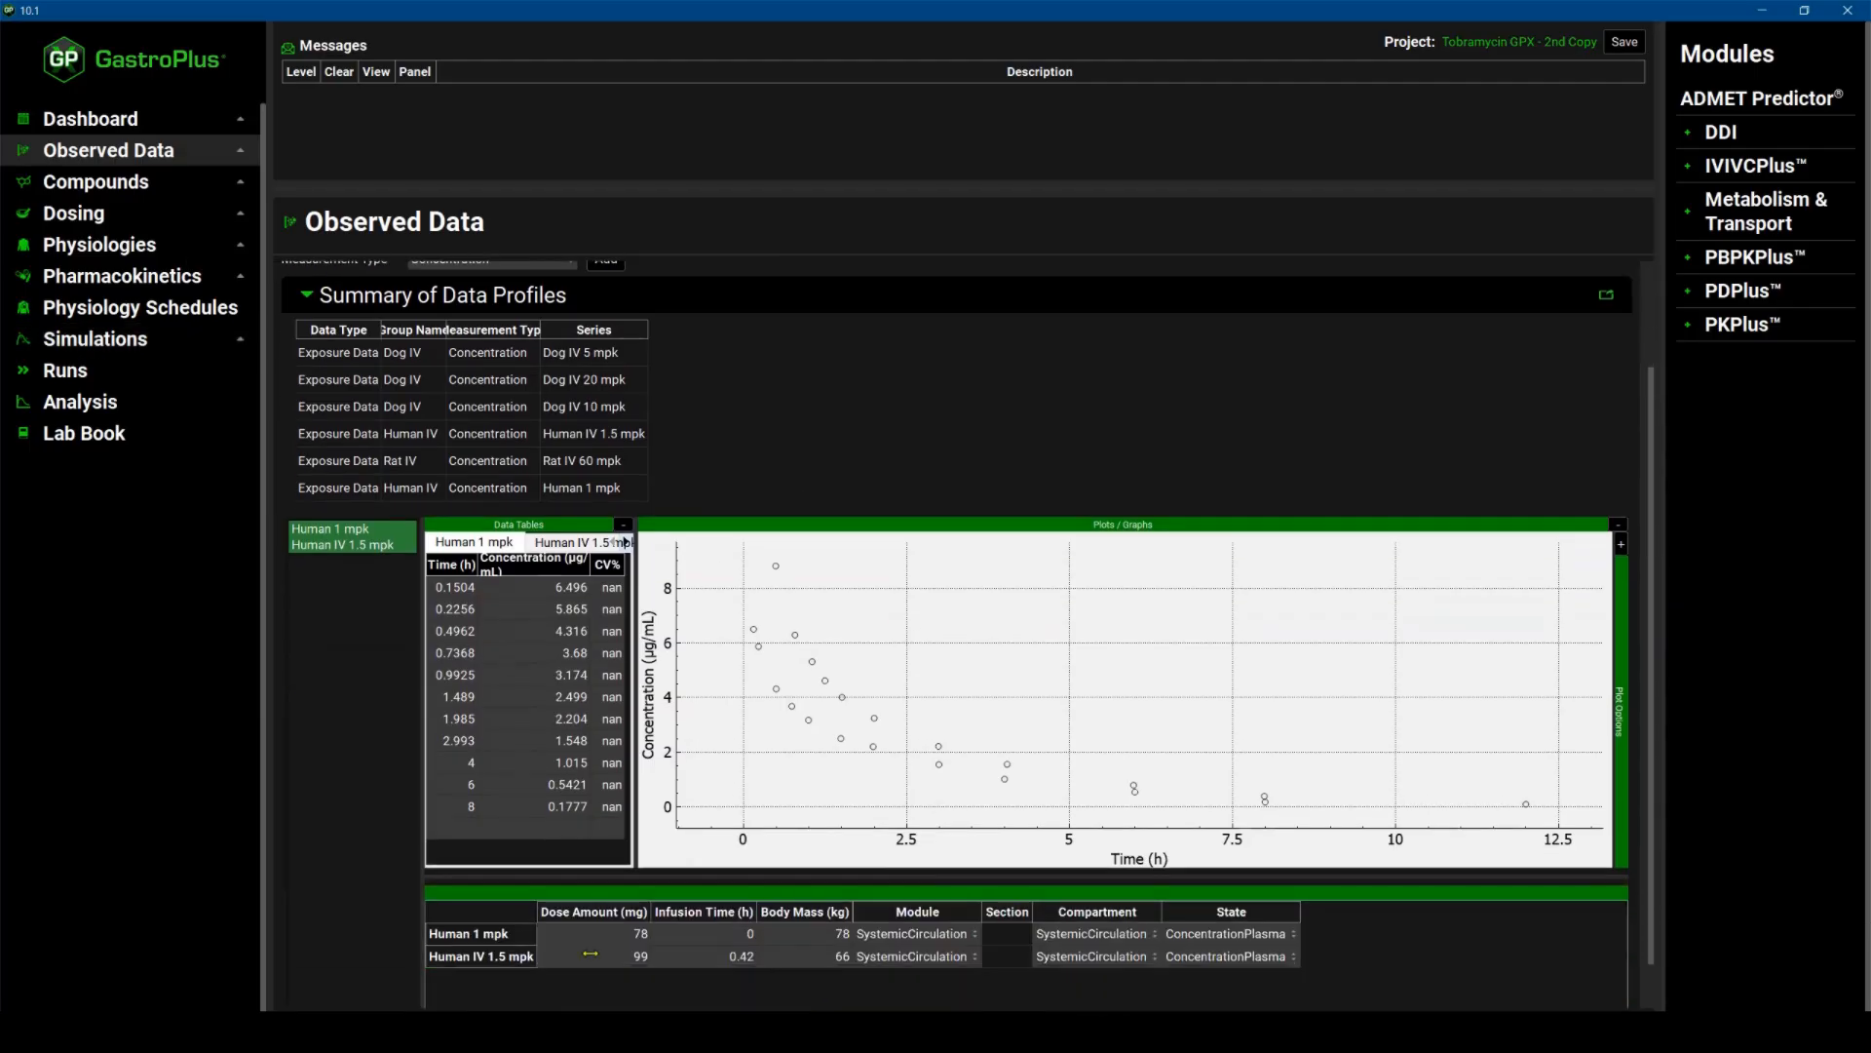
{"action": "scroll", "coordinate": [615, 883], "scroll_direction": "down", "scroll_amount": 1}
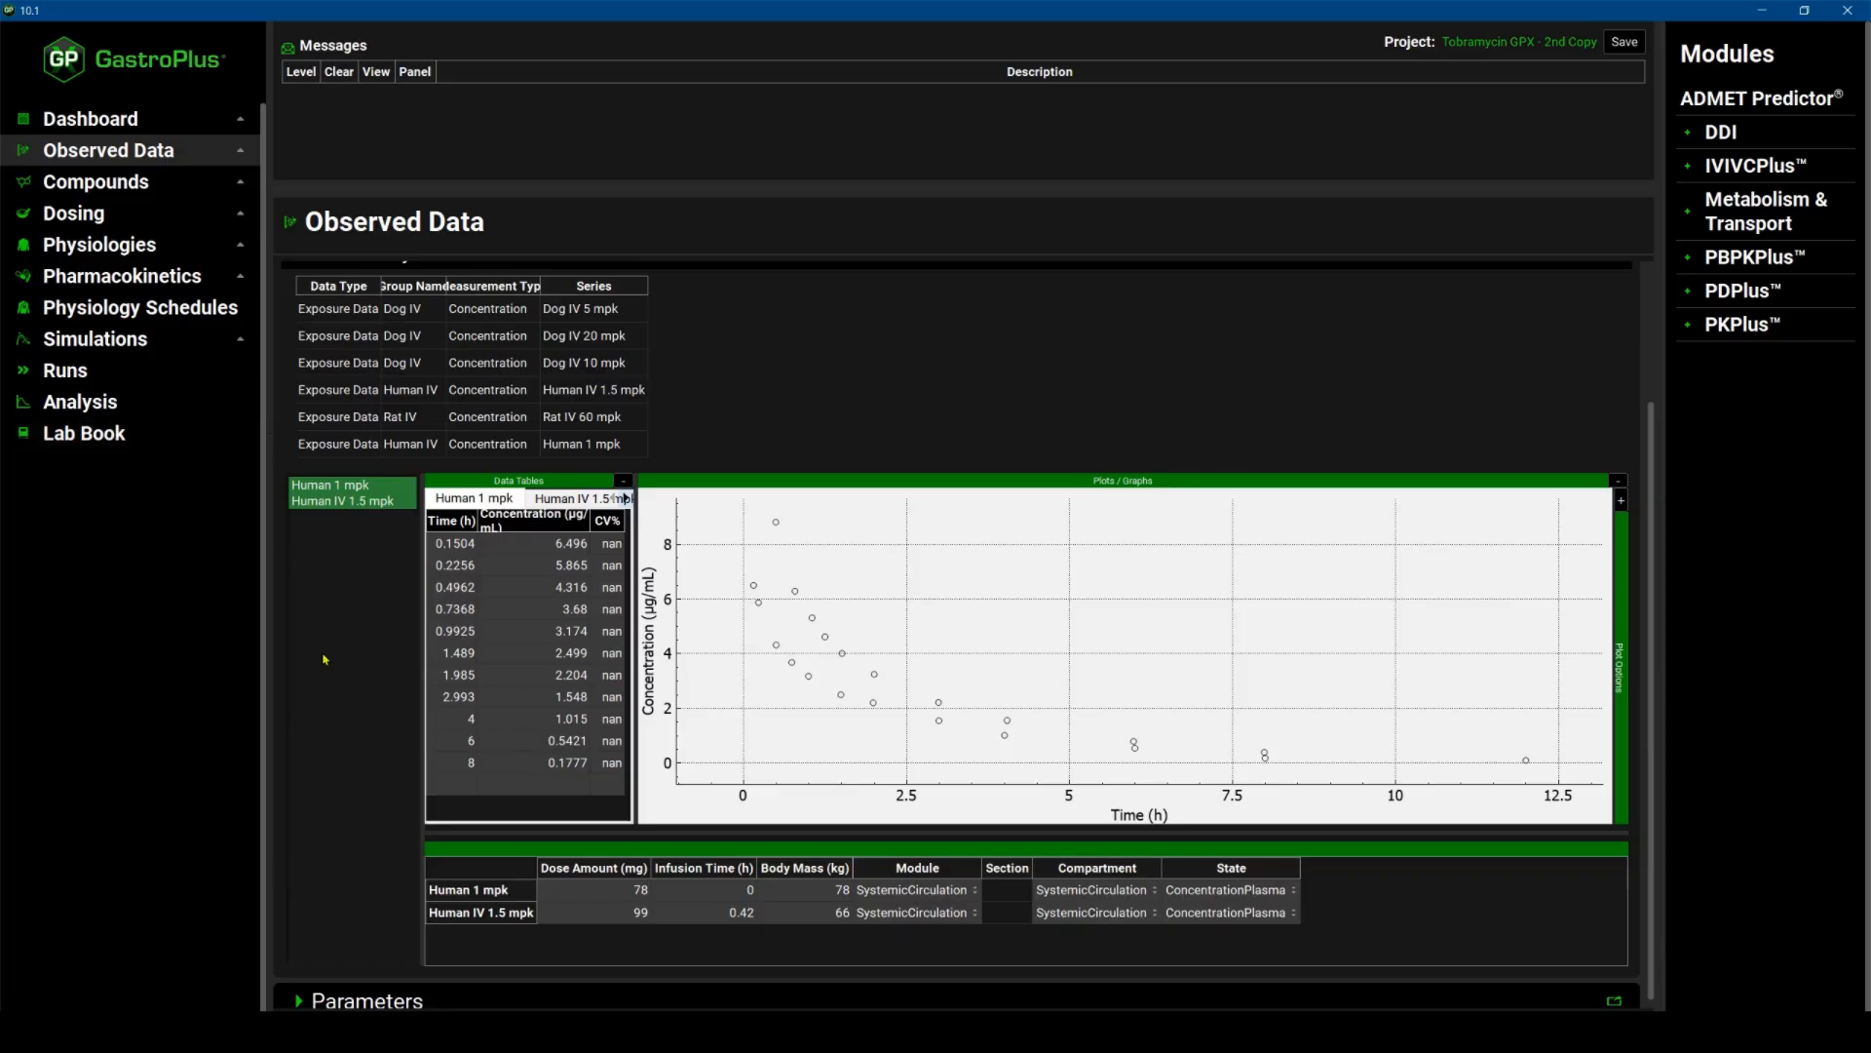
{"action": "scroll", "coordinate": [329, 660], "scroll_direction": "down", "scroll_amount": 1}
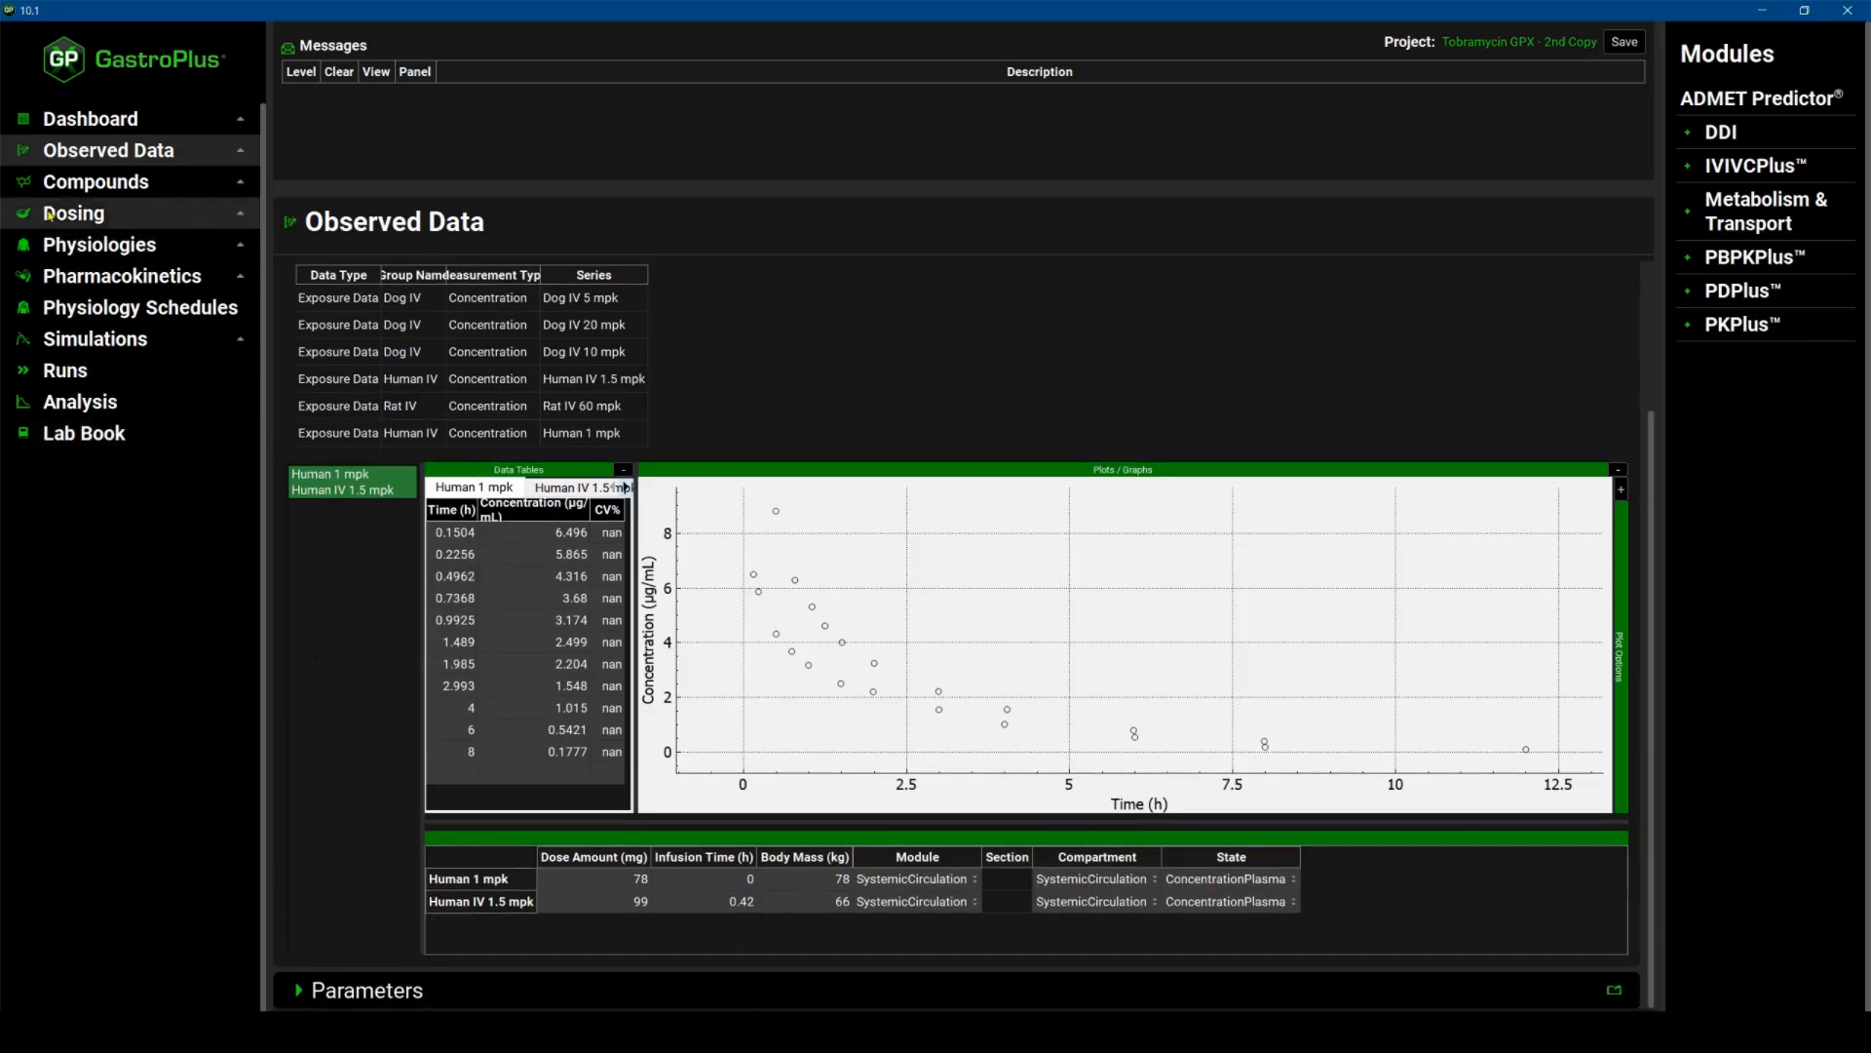
Review the Tobramycin compound's molecular properties, solubility, dissociation, logD and permeability sections.
{"action": "left_click", "coordinate": [142, 187]}
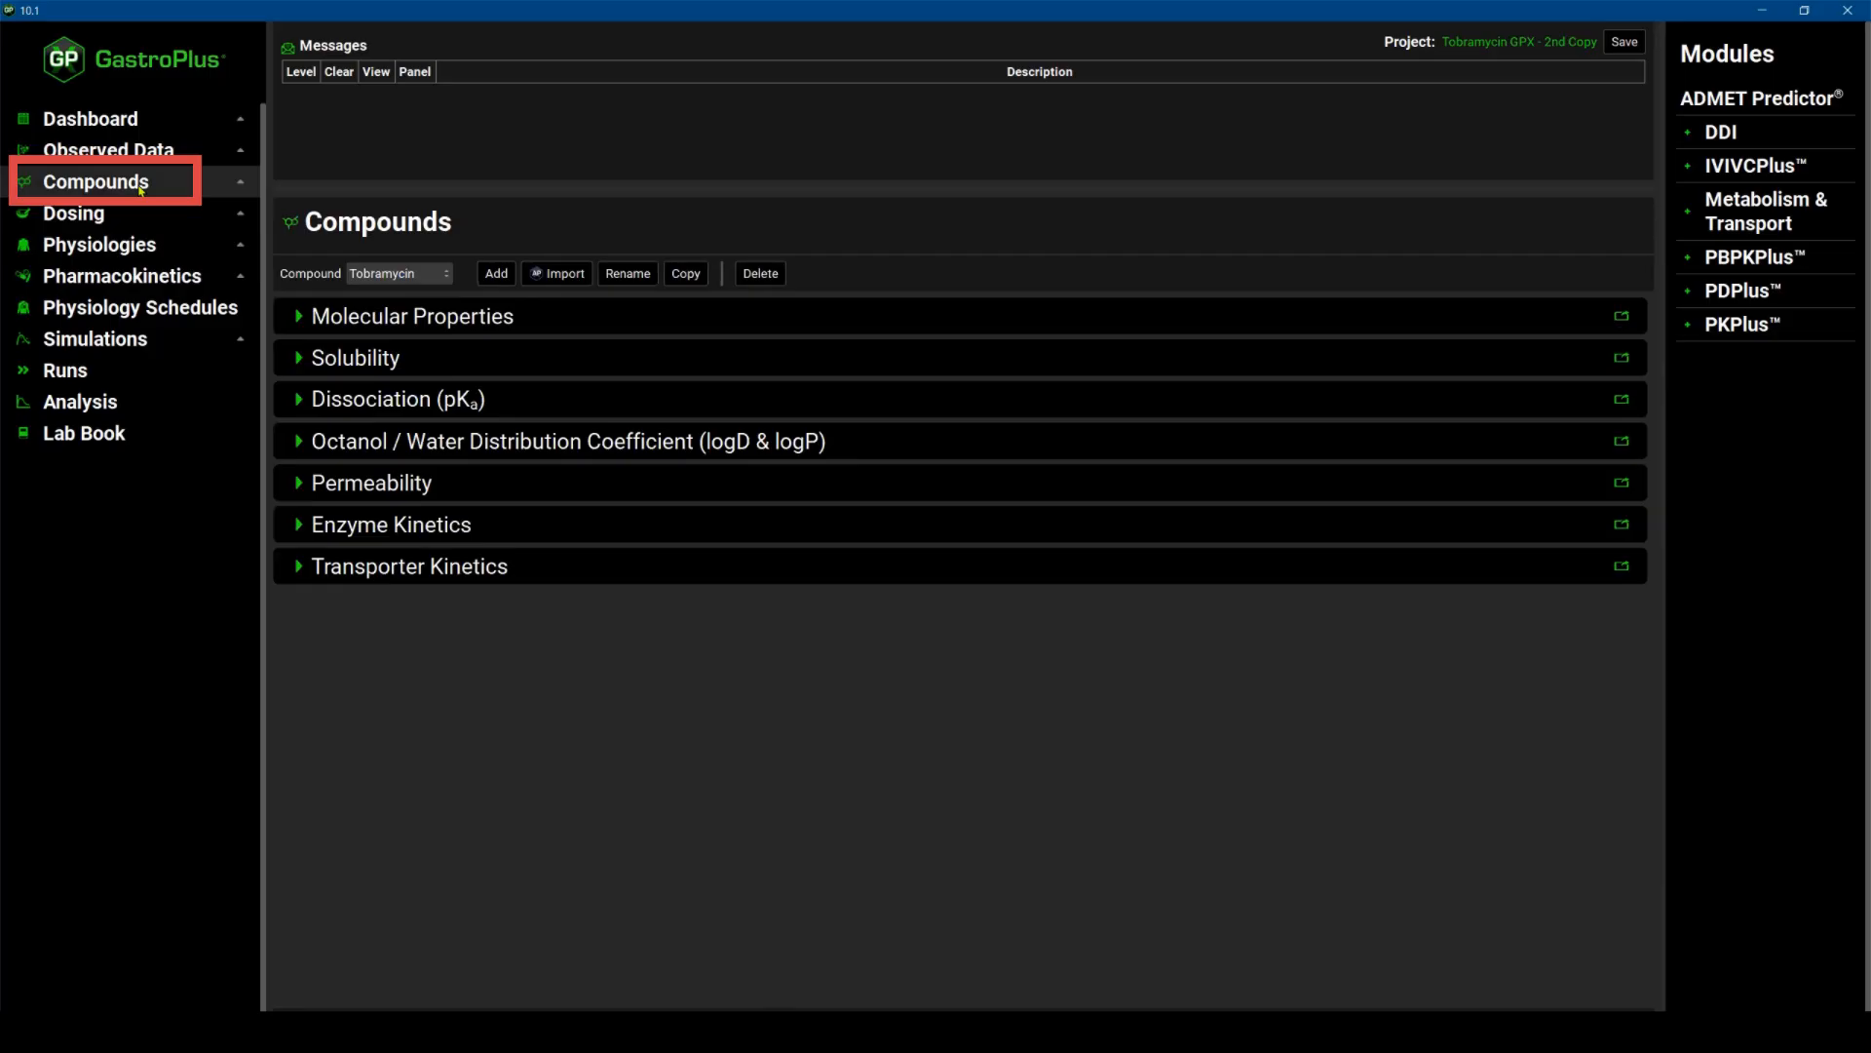
{"action": "left_click", "coordinate": [298, 315]}
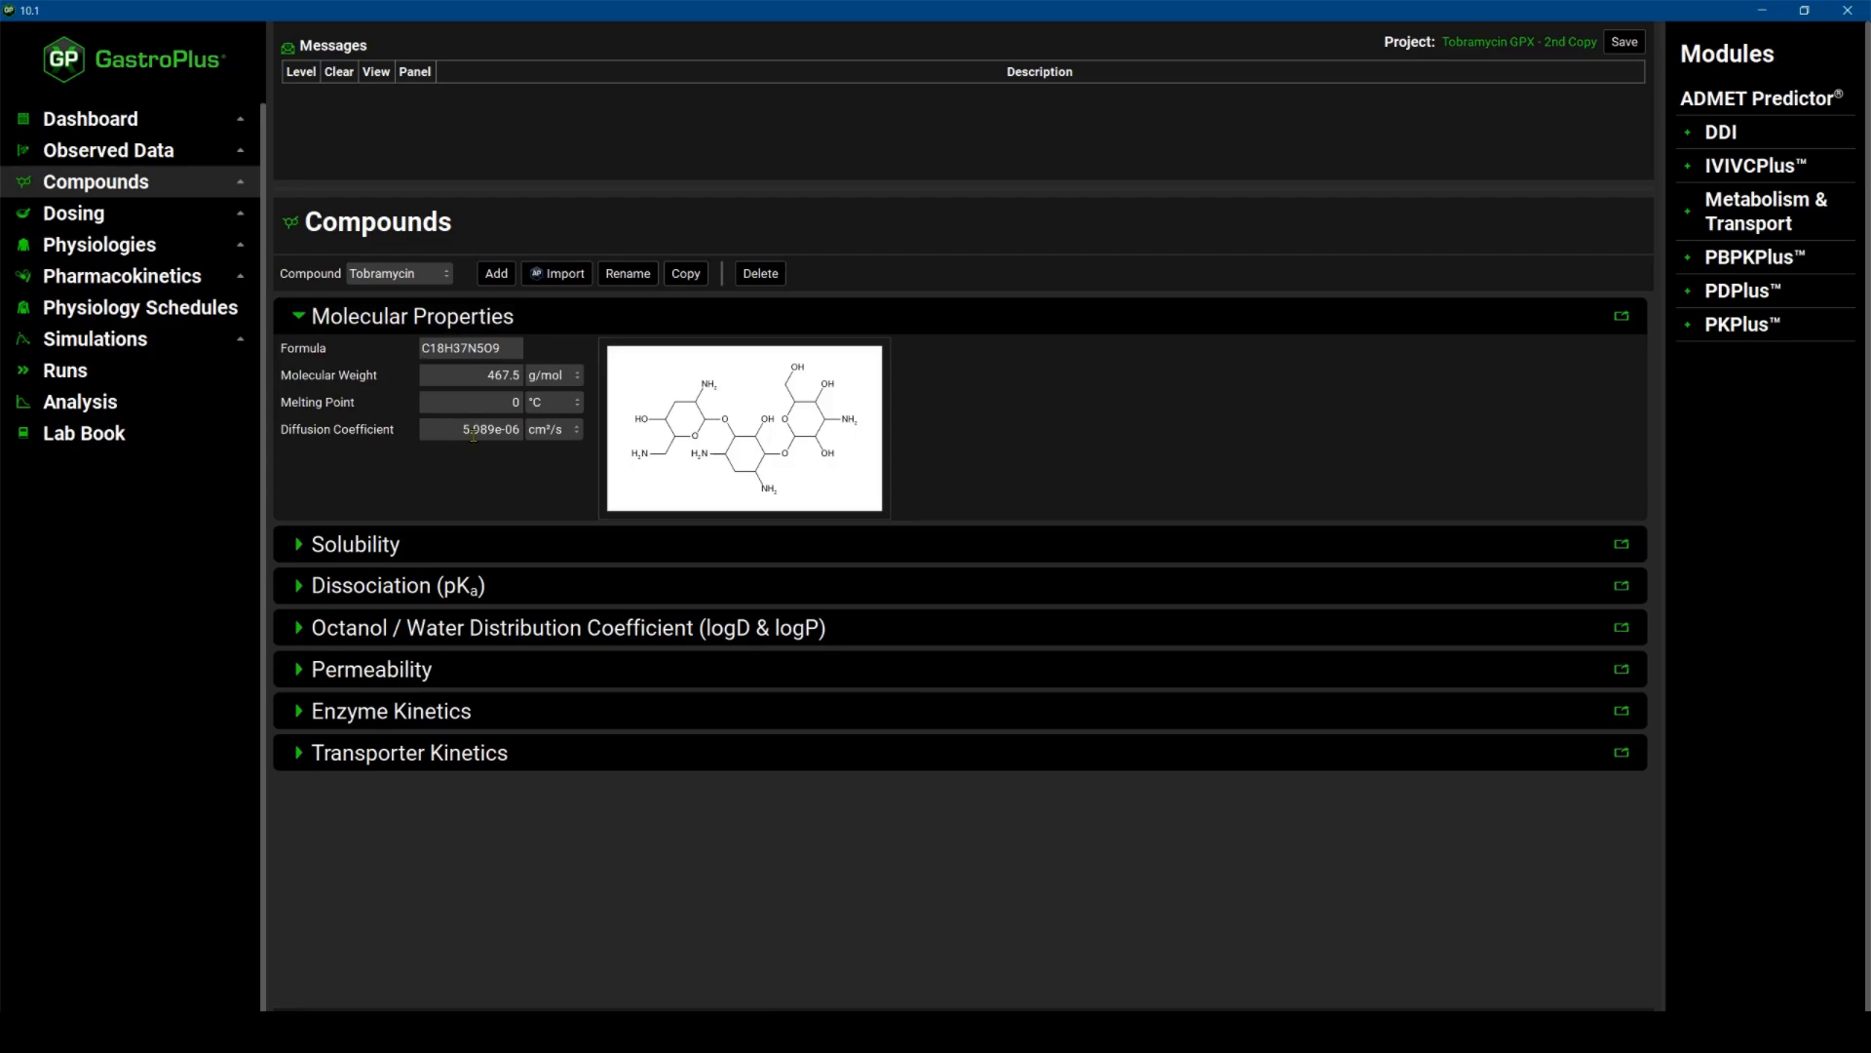
{"action": "left_click", "coordinate": [300, 543]}
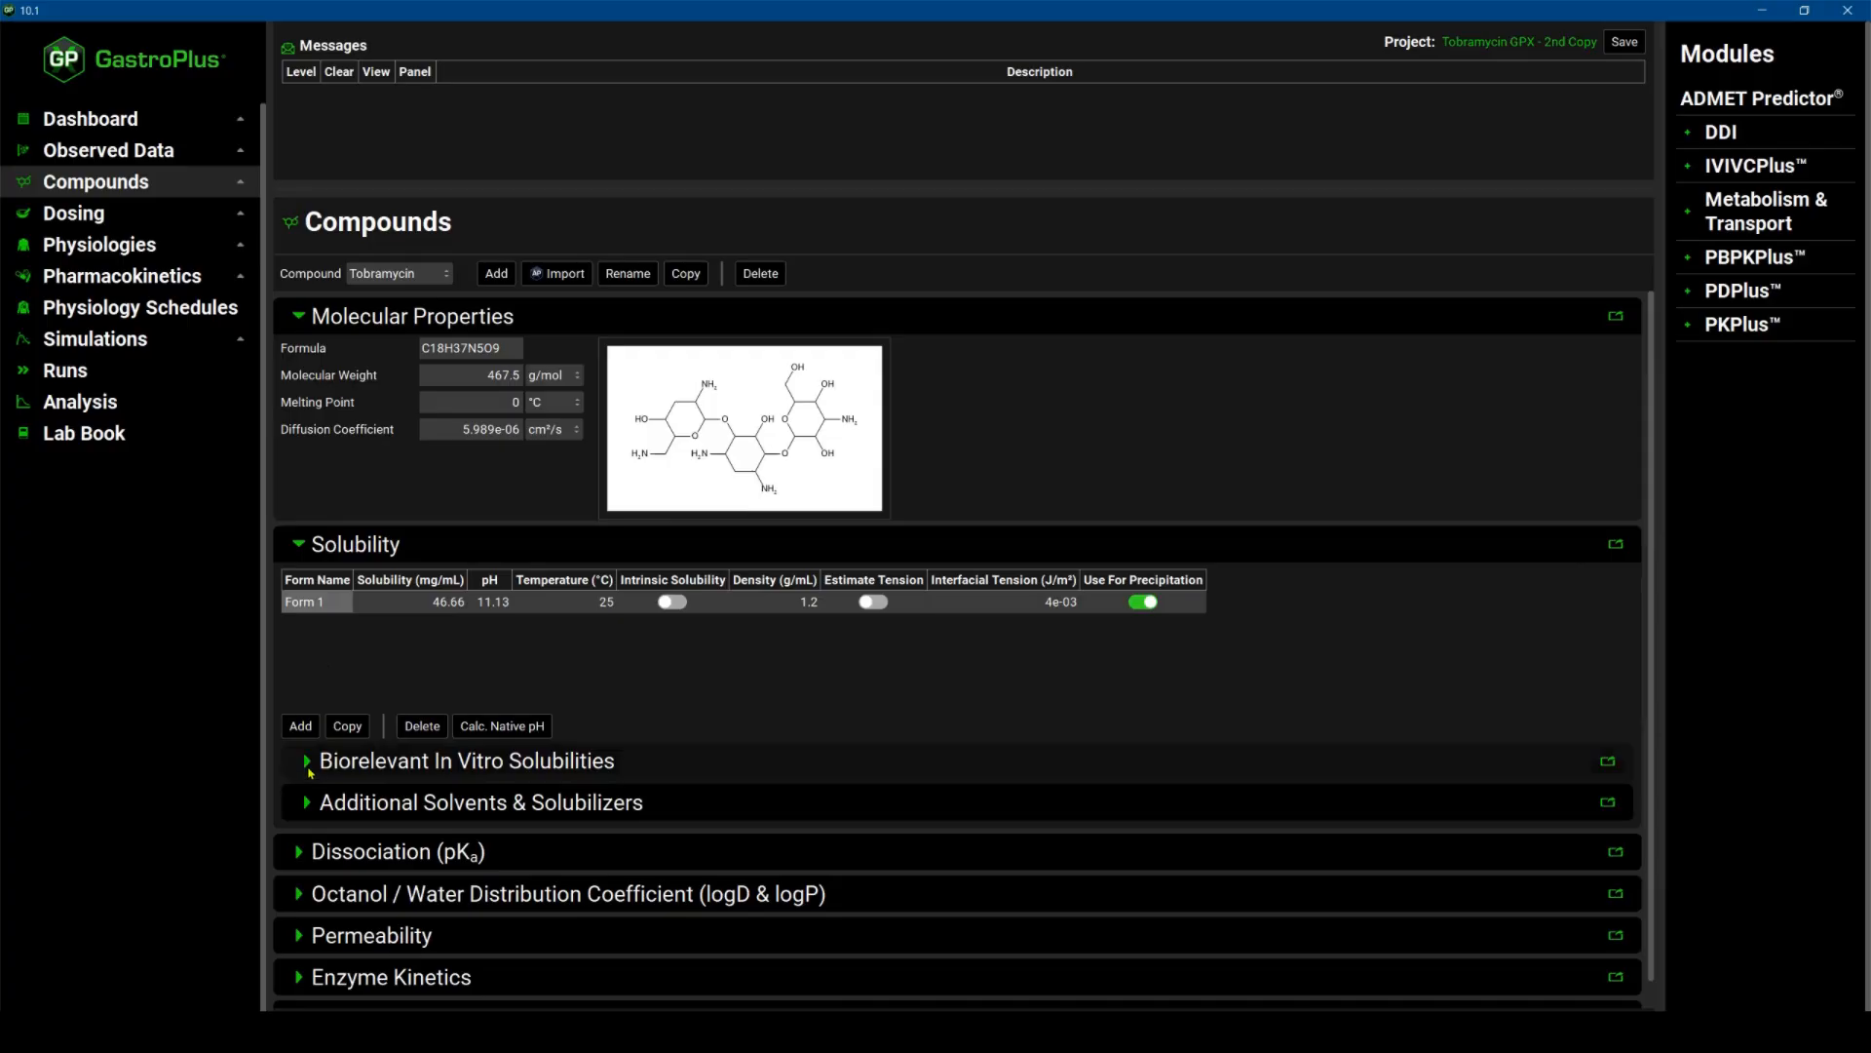
{"action": "left_click", "coordinate": [308, 761]}
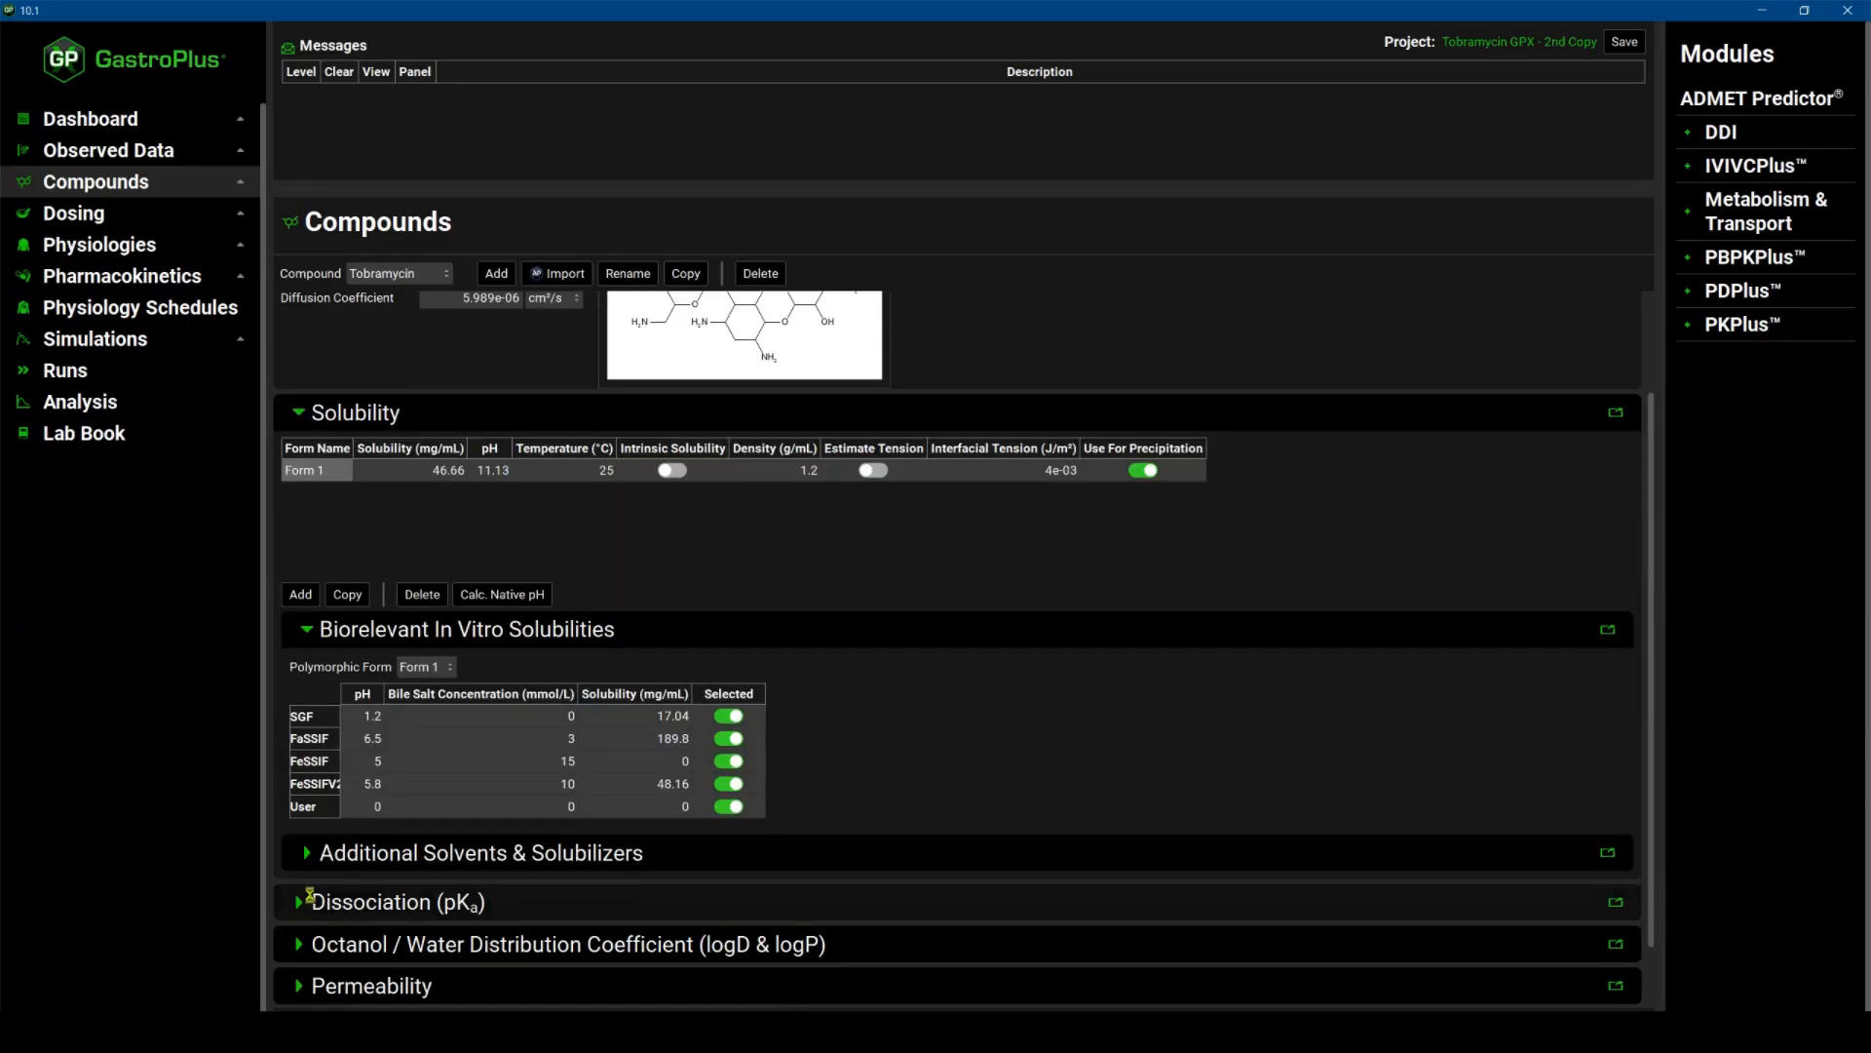
{"action": "left_click", "coordinate": [301, 894]}
{"action": "scroll", "coordinate": [390, 867], "scroll_direction": "down", "scroll_amount": 5}
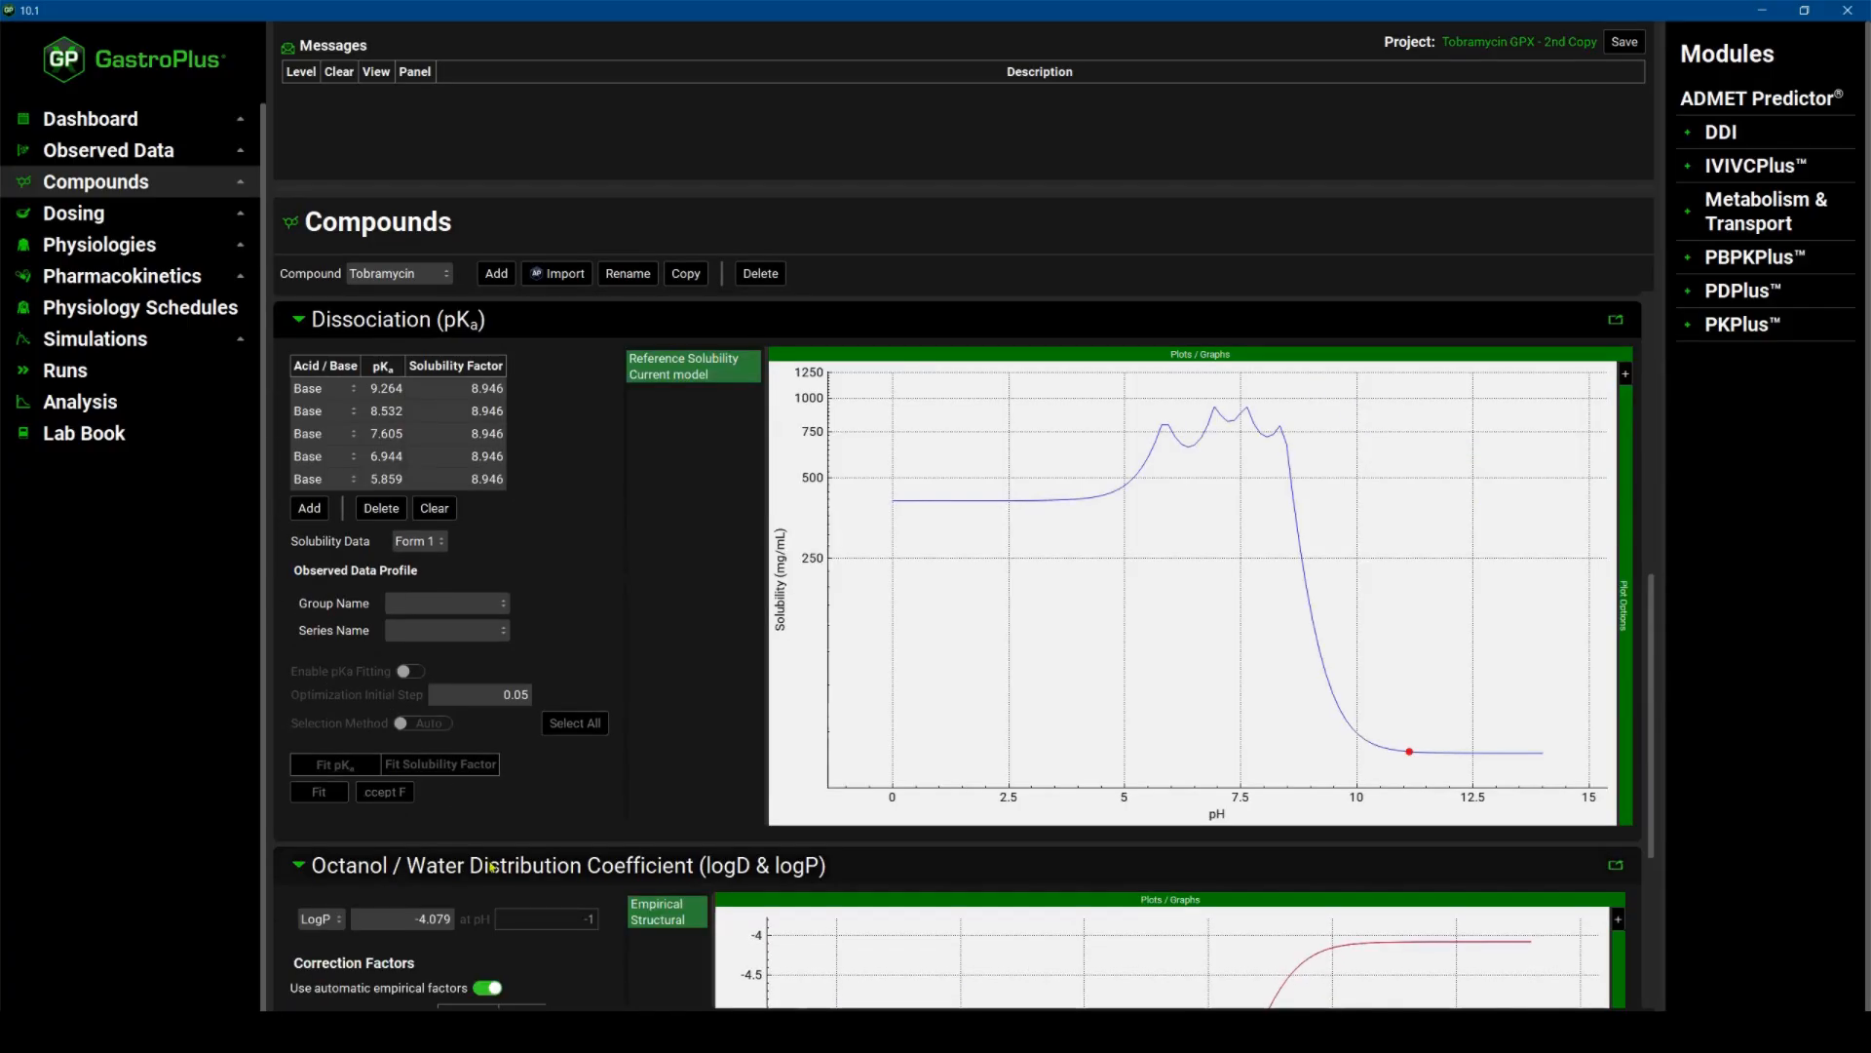
{"action": "scroll", "coordinate": [468, 872], "scroll_direction": "down", "scroll_amount": 4}
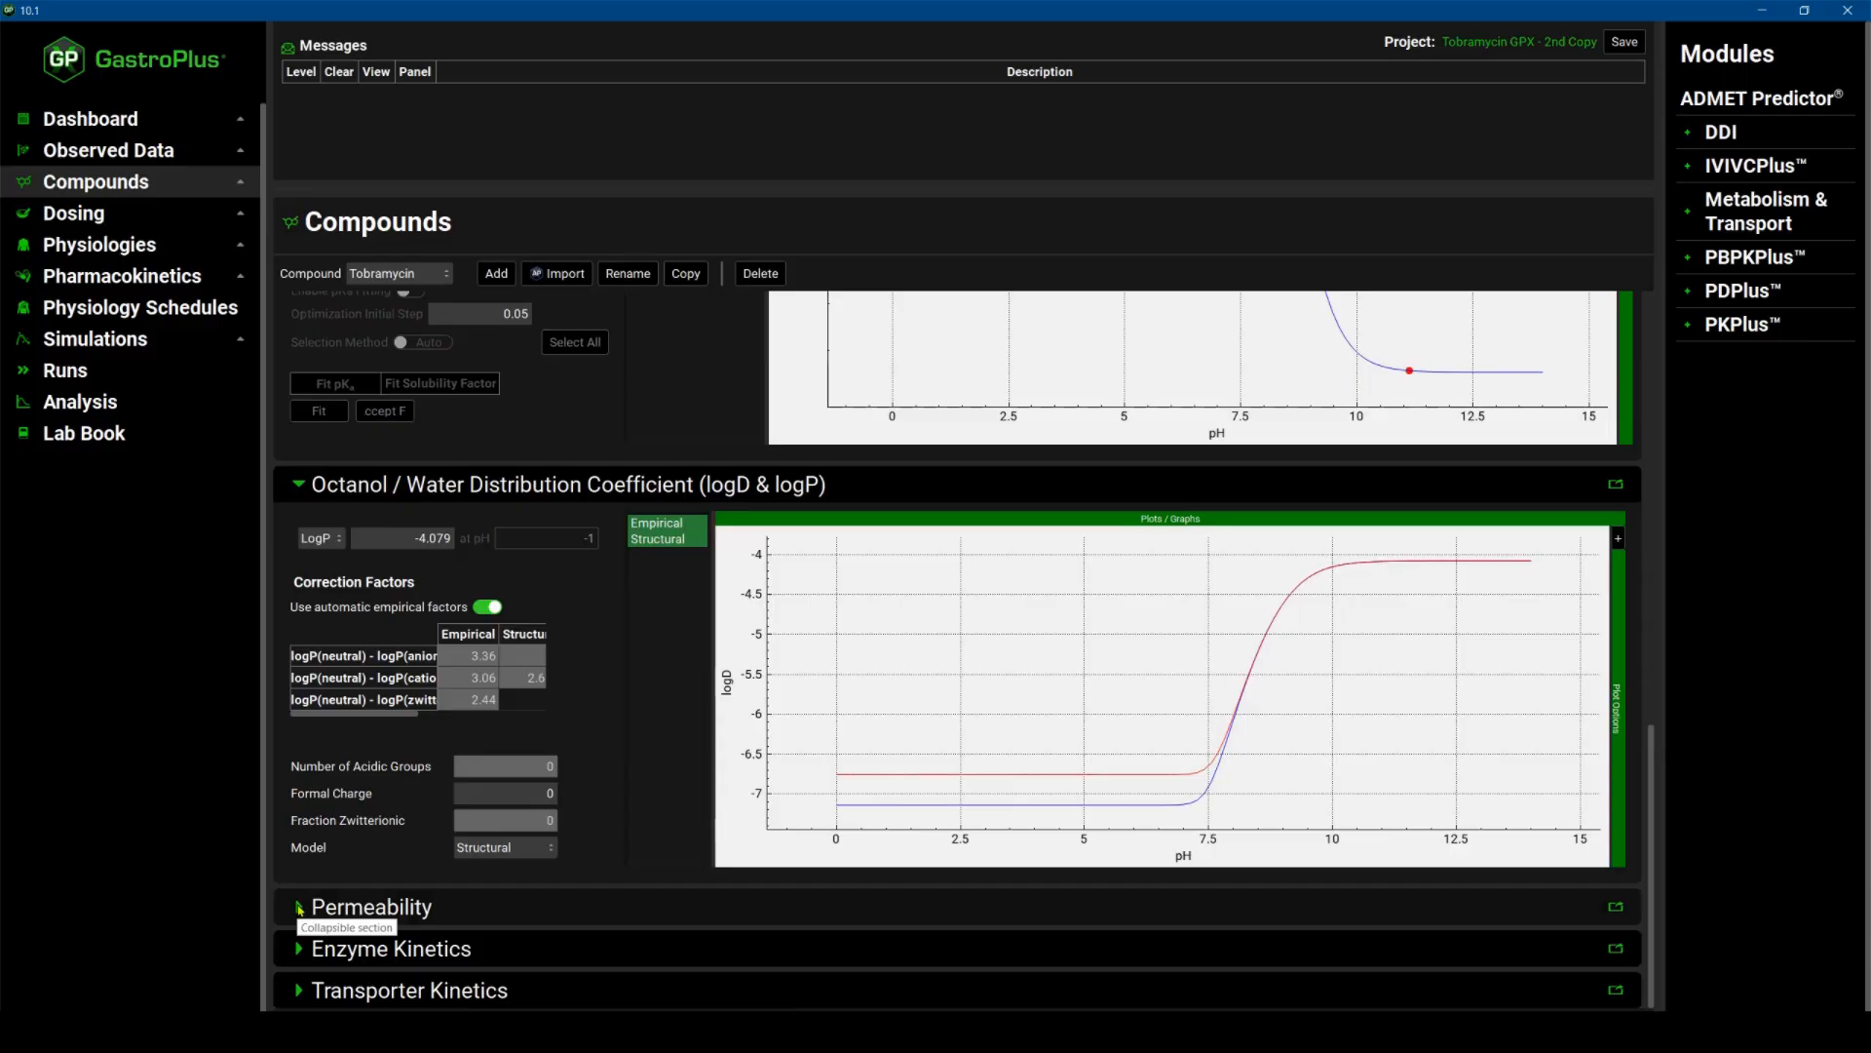
{"action": "left_click", "coordinate": [299, 909]}
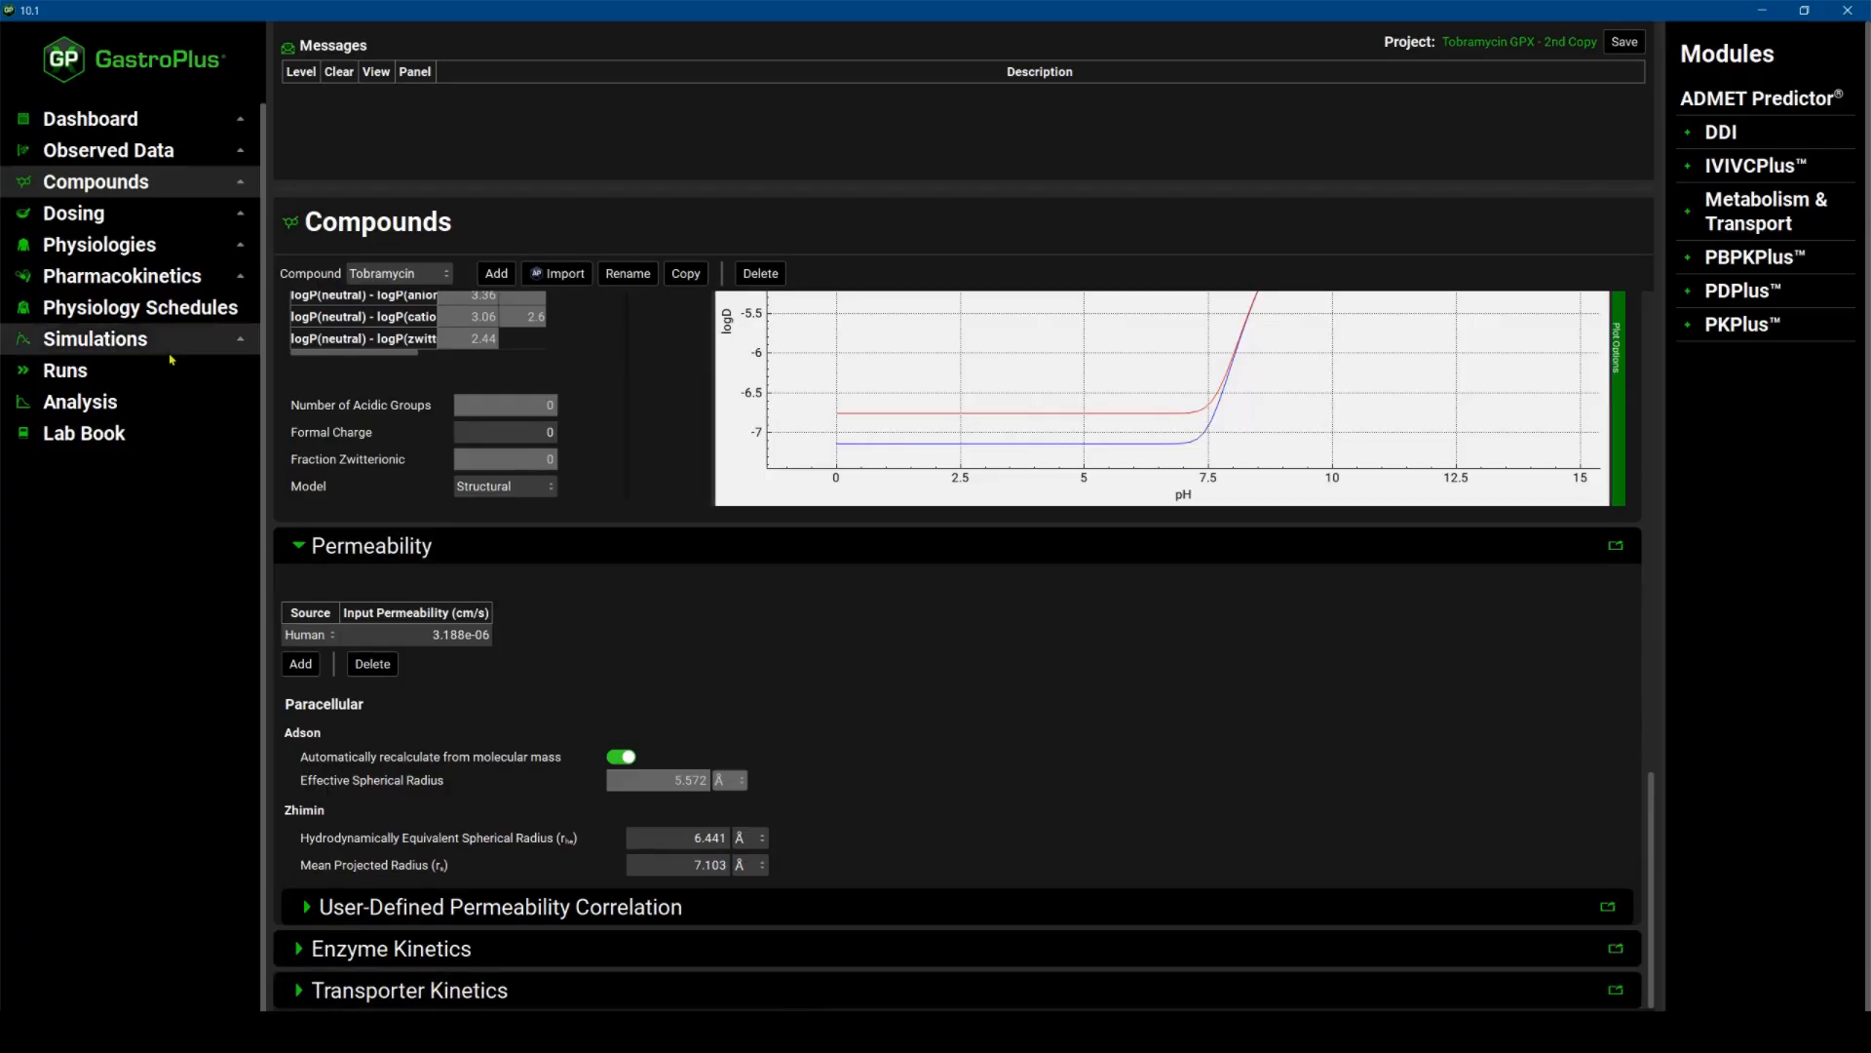
Review the IV formulations and the dosing schedules, including Dog IV 20 mpk.
{"action": "left_click", "coordinate": [86, 218]}
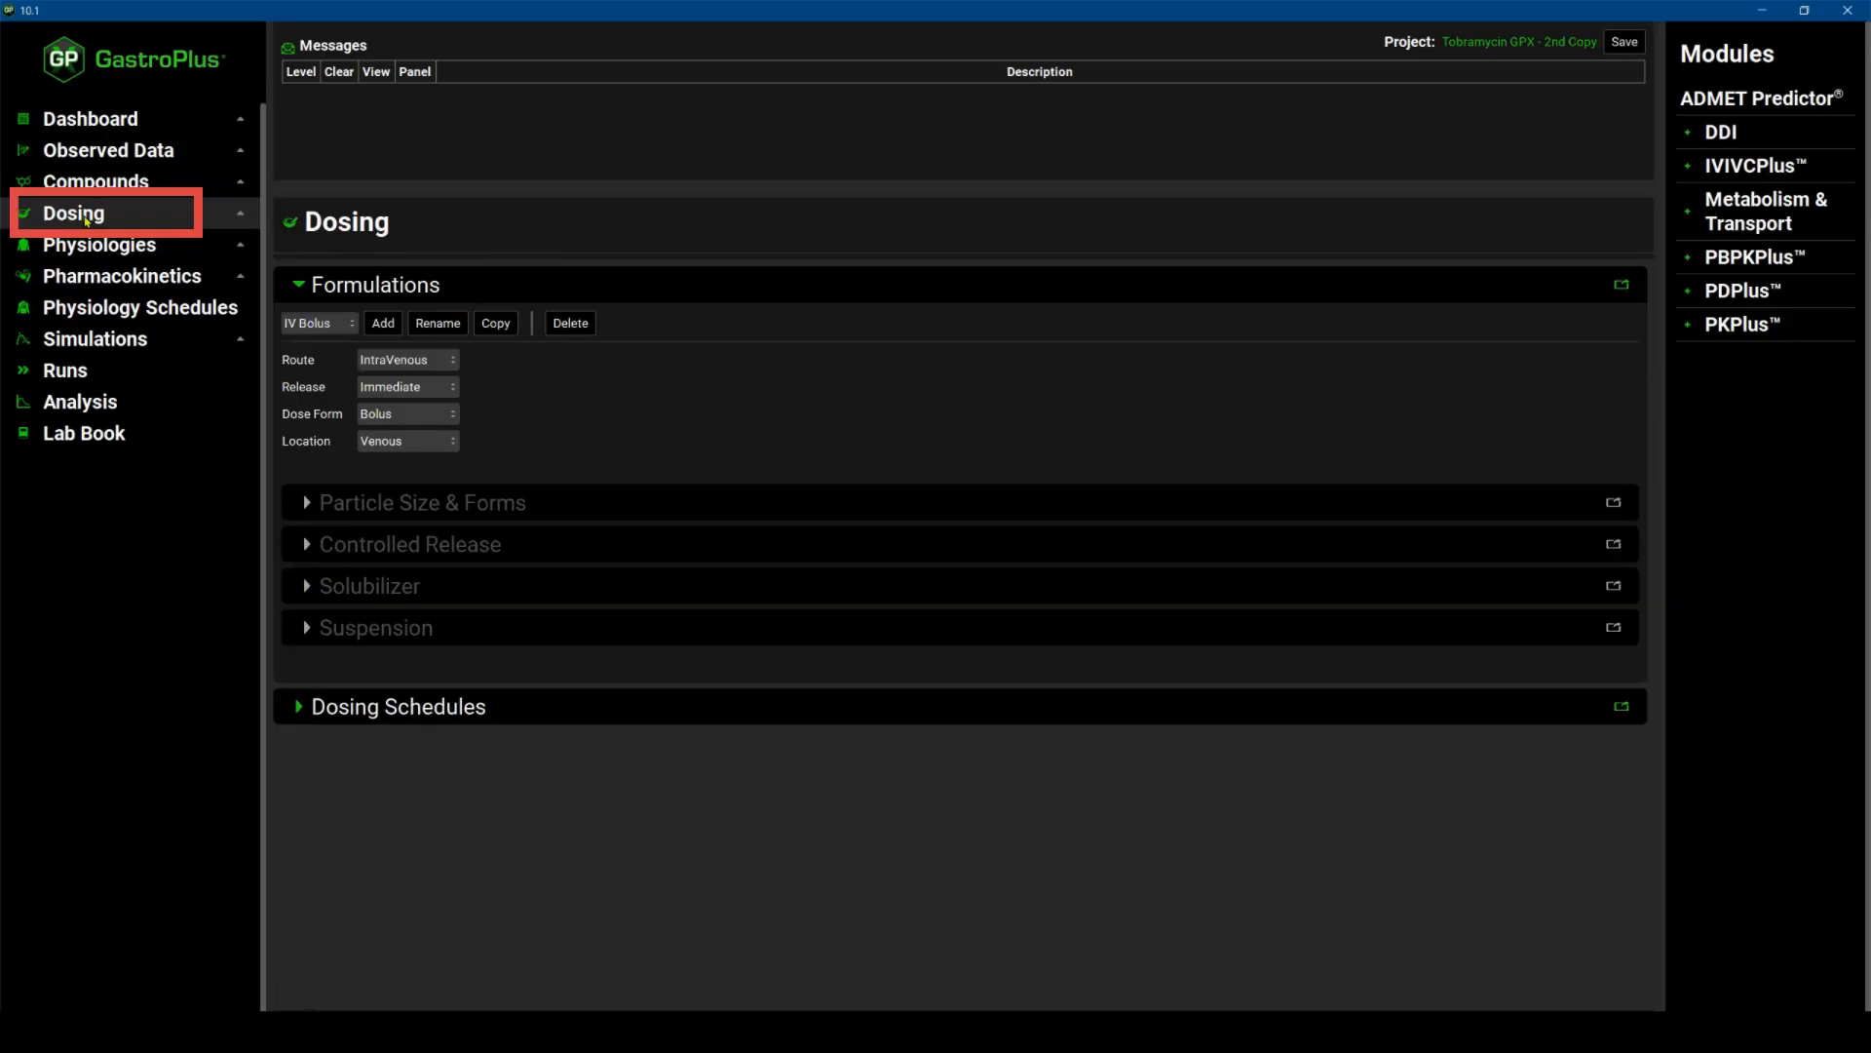
{"action": "left_click", "coordinate": [353, 329]}
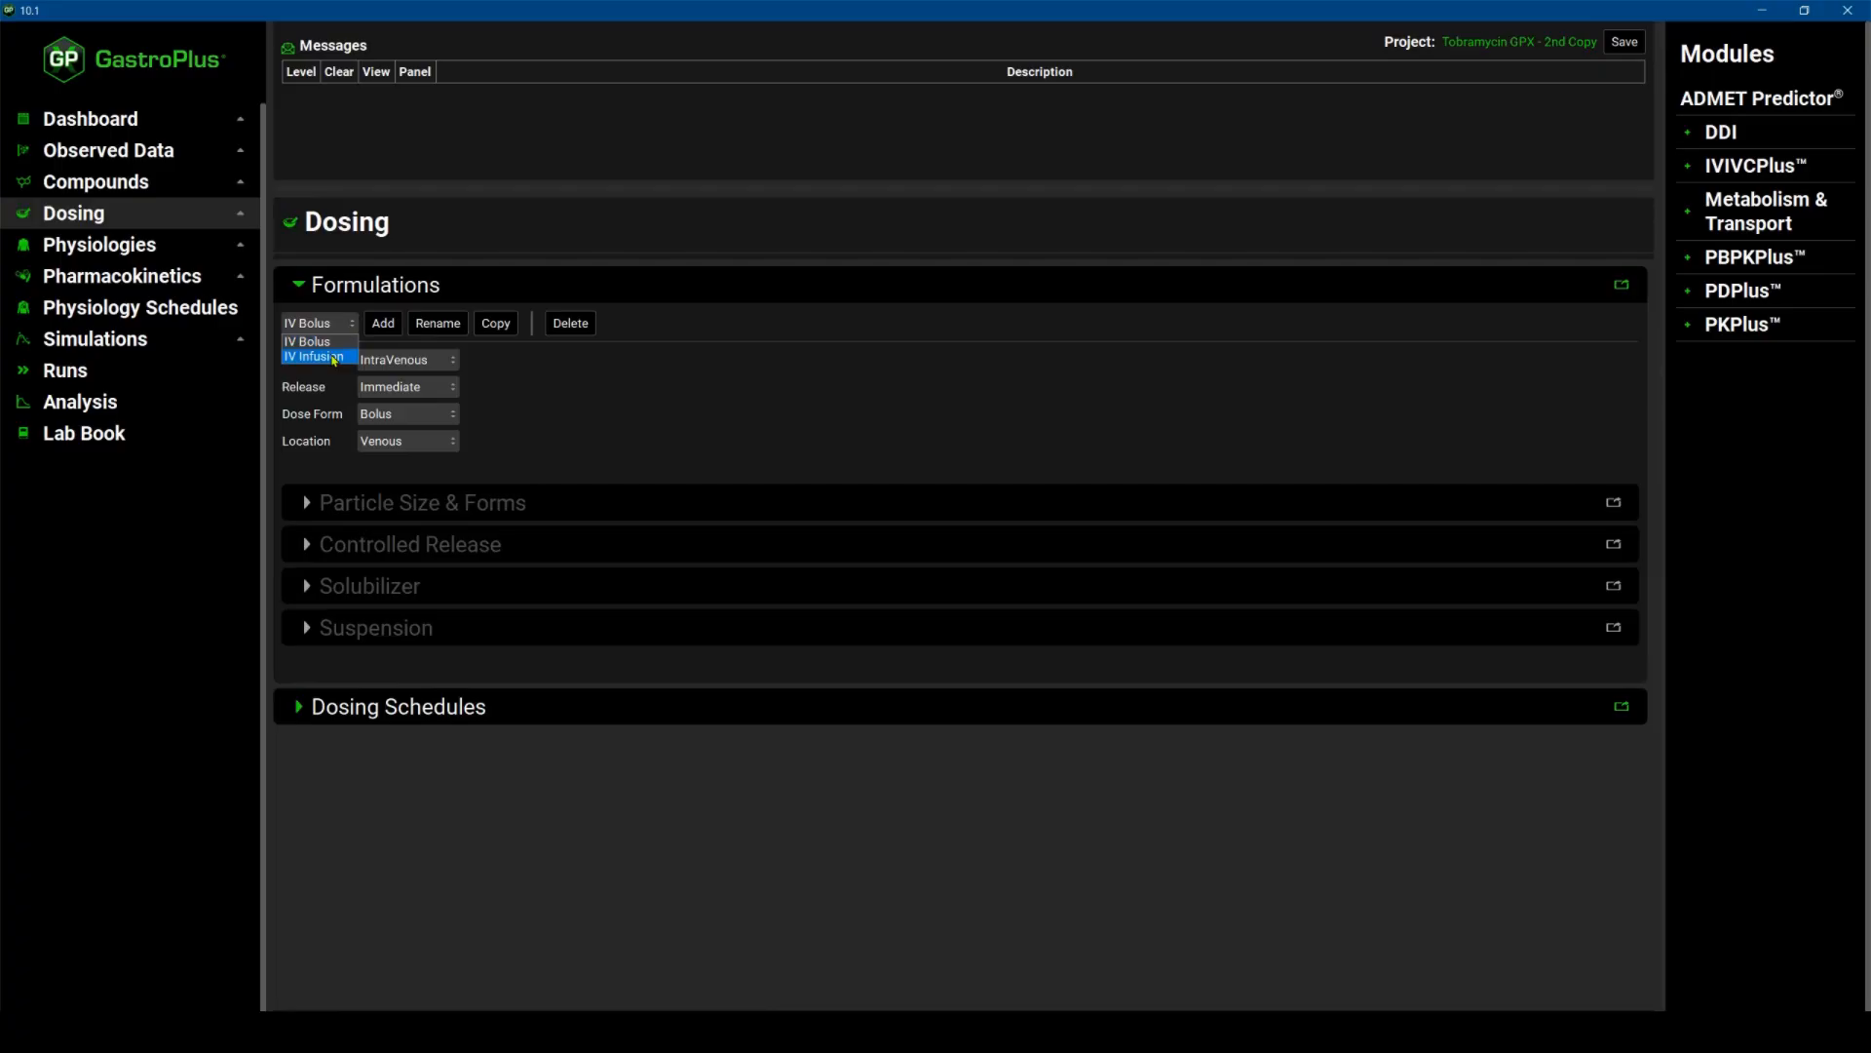
{"action": "left_click", "coordinate": [305, 706]}
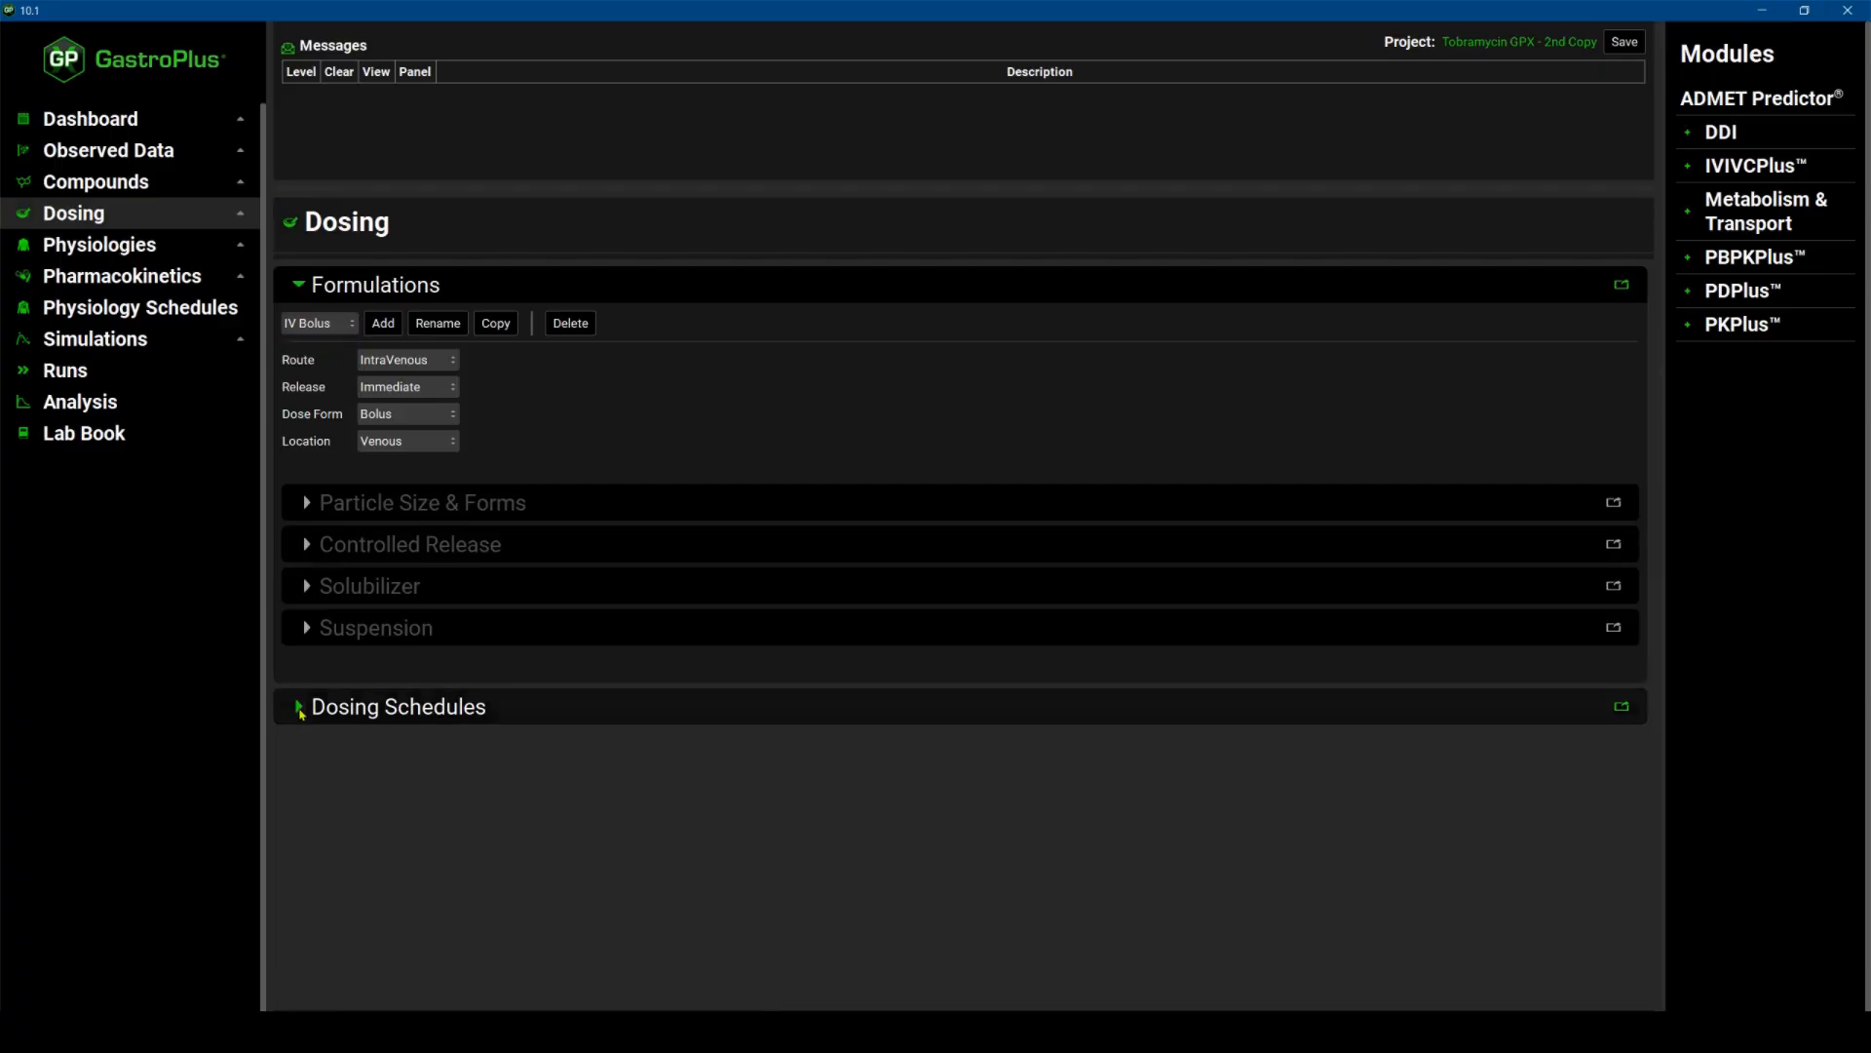
{"action": "left_click", "coordinate": [305, 705]}
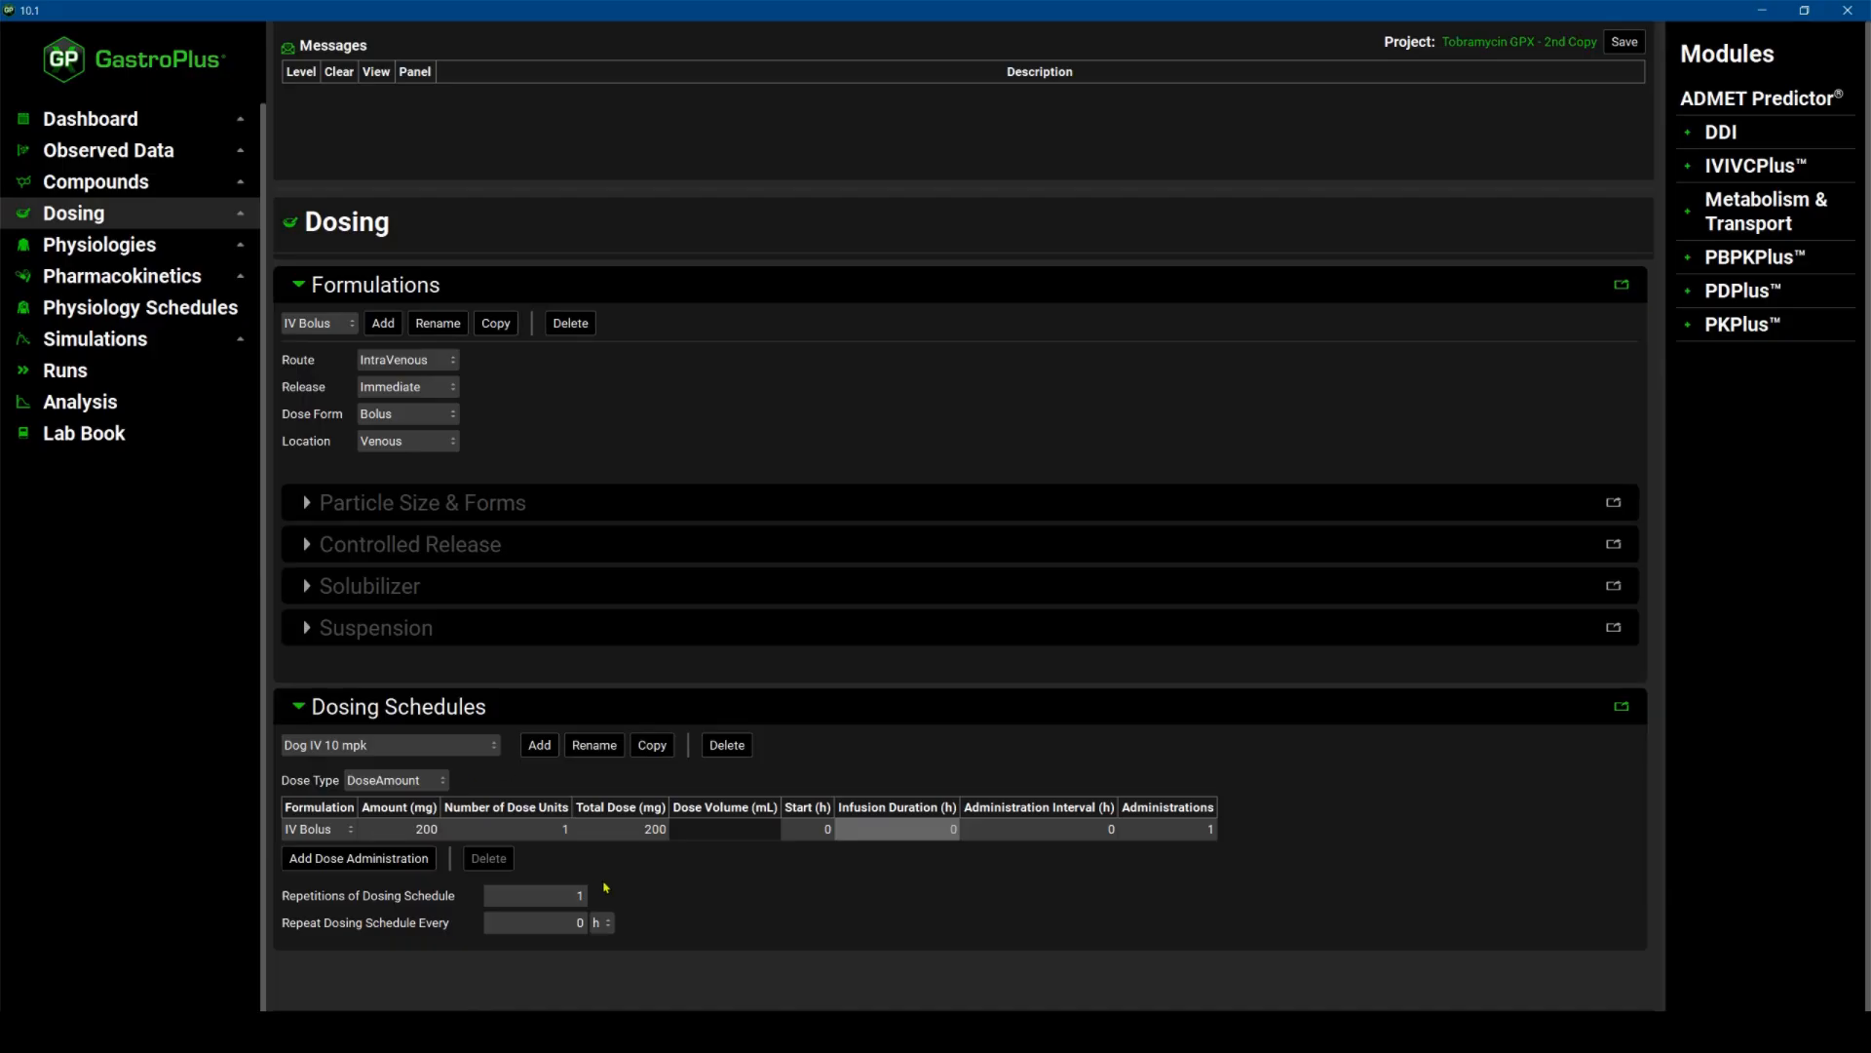
{"action": "left_click", "coordinate": [487, 747]}
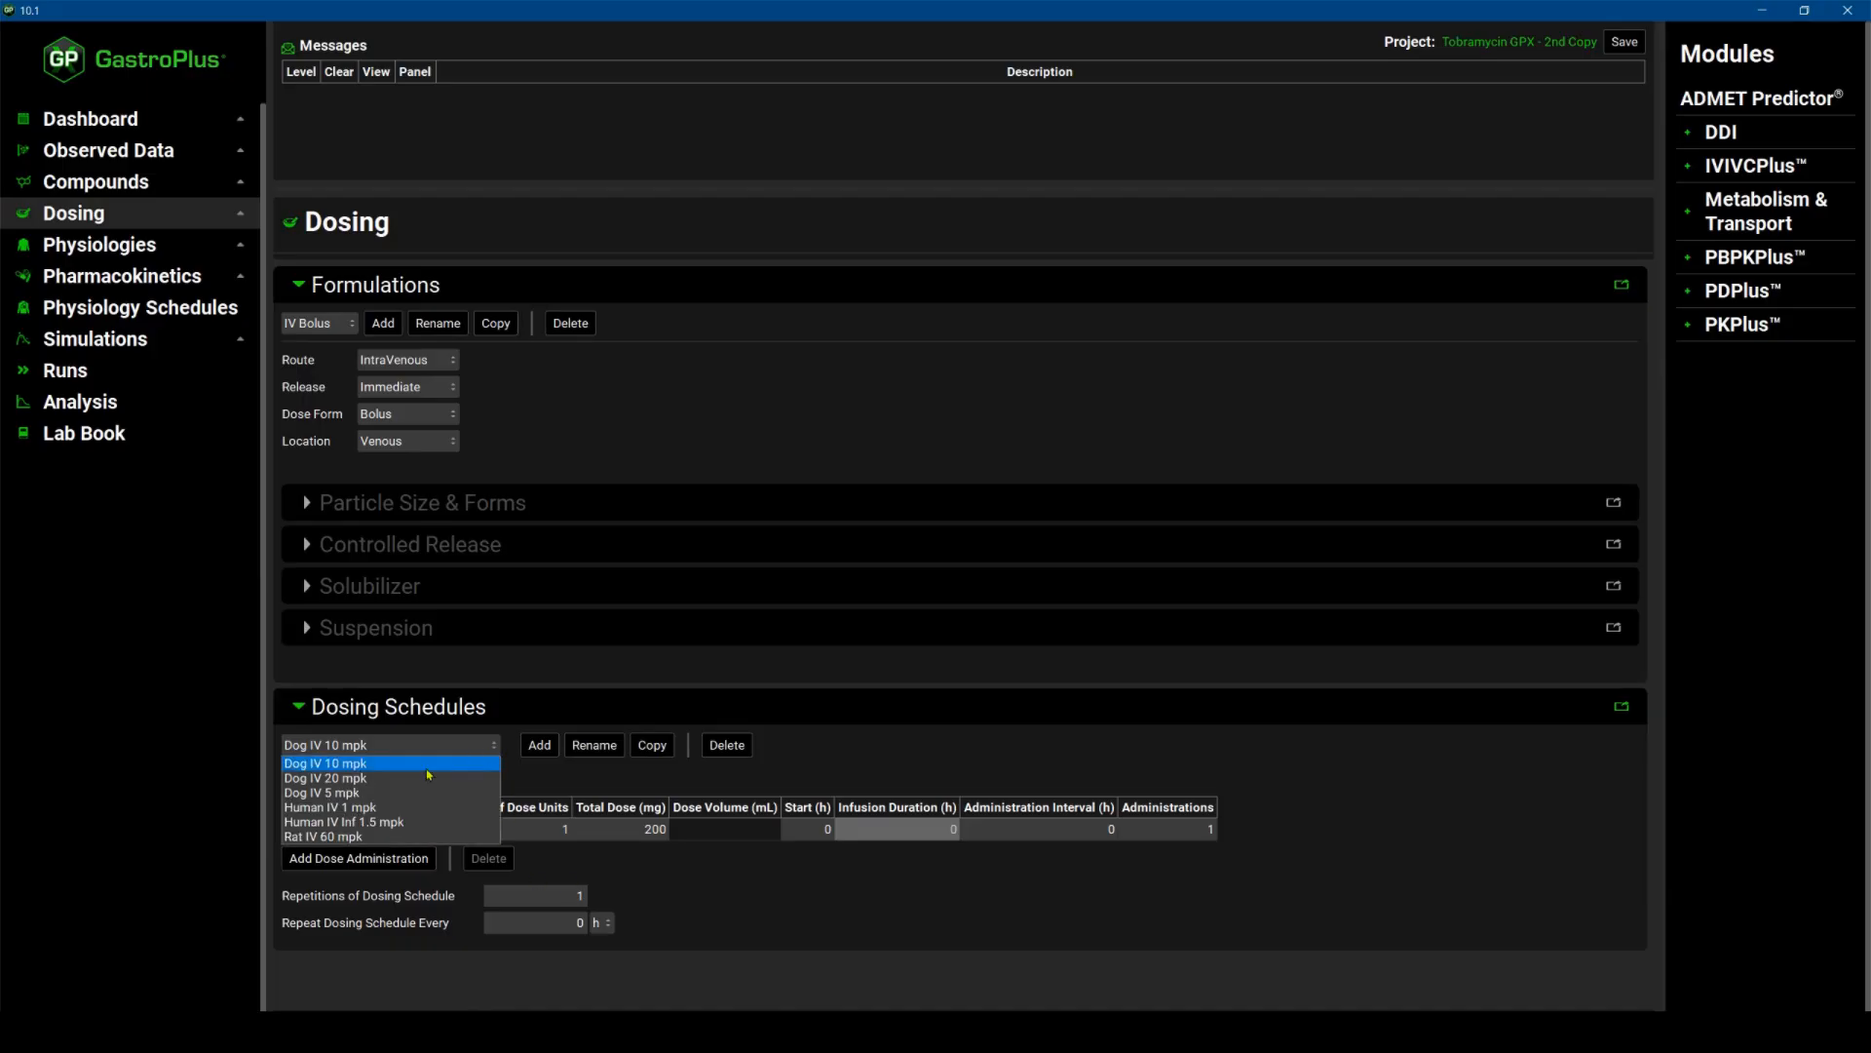
{"action": "left_click", "coordinate": [332, 779]}
{"action": "left_click", "coordinate": [371, 745]}
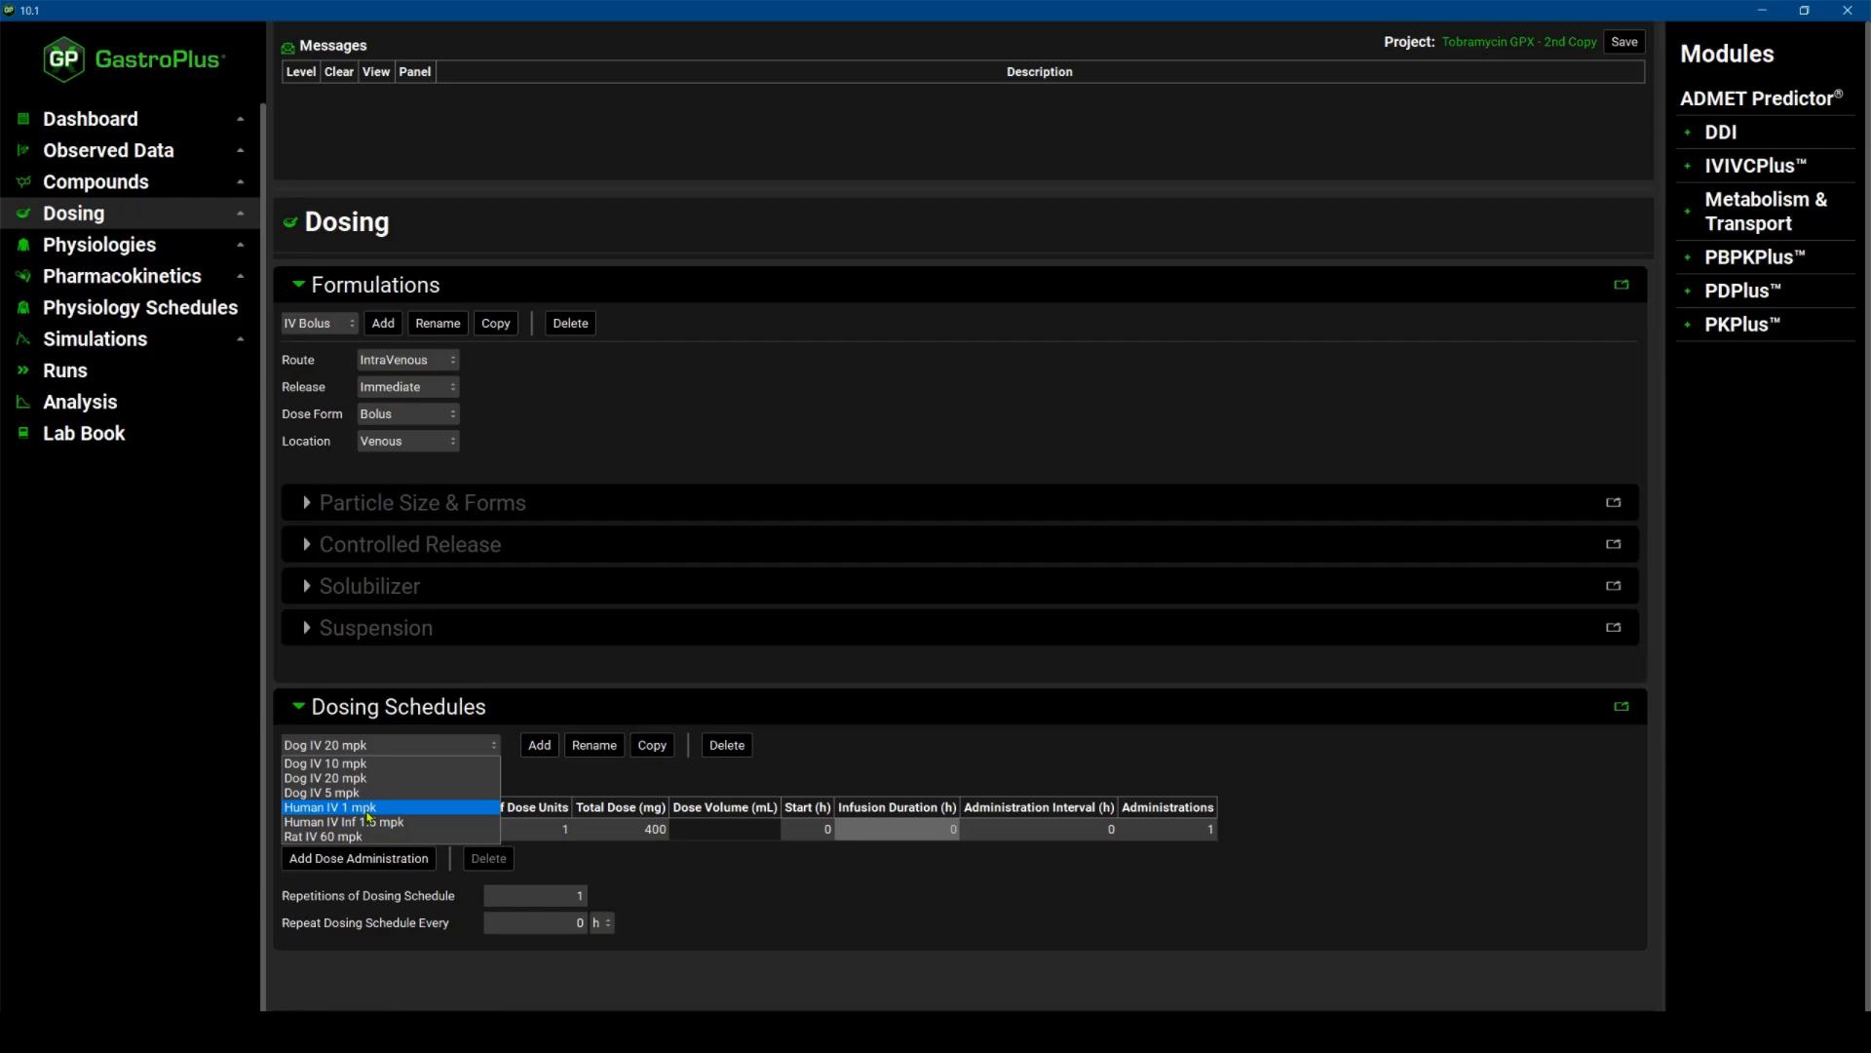
Create a PEAR physiology for the Rat 0.232 kg physiology.
{"action": "left_click", "coordinate": [124, 250]}
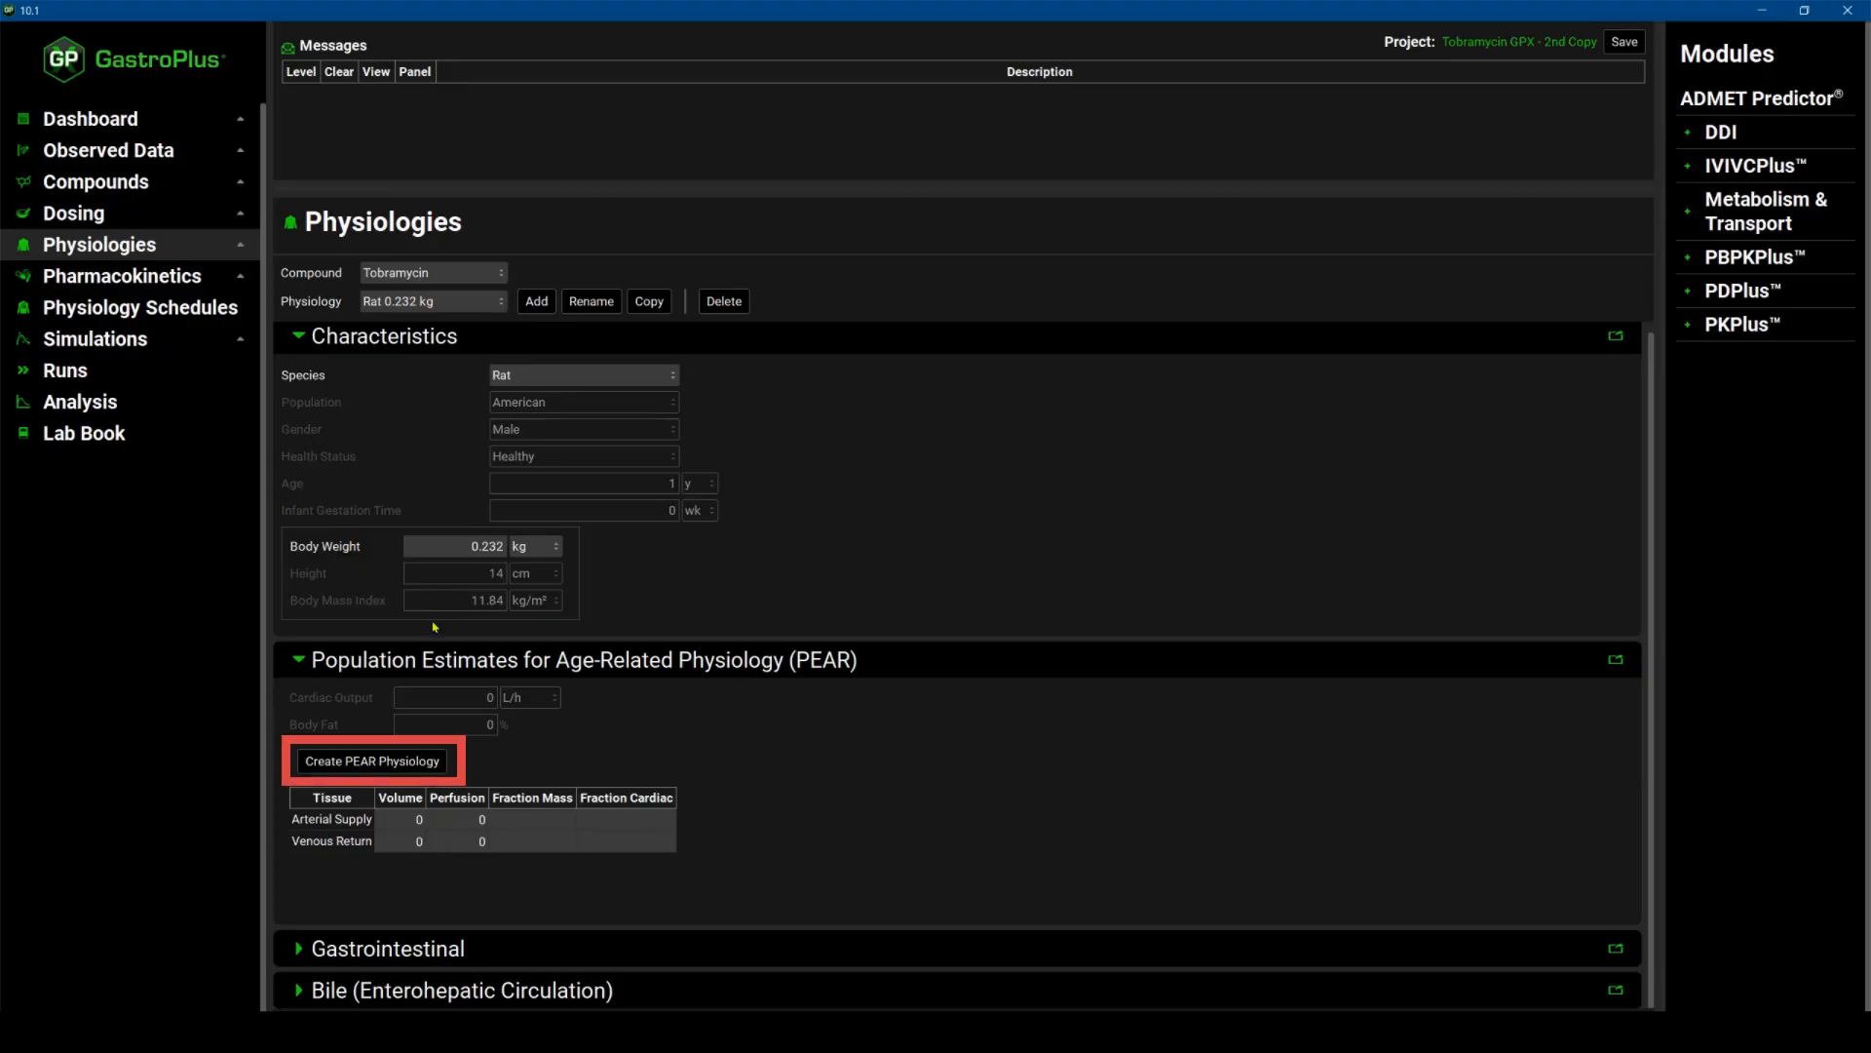
{"action": "left_click", "coordinate": [374, 762]}
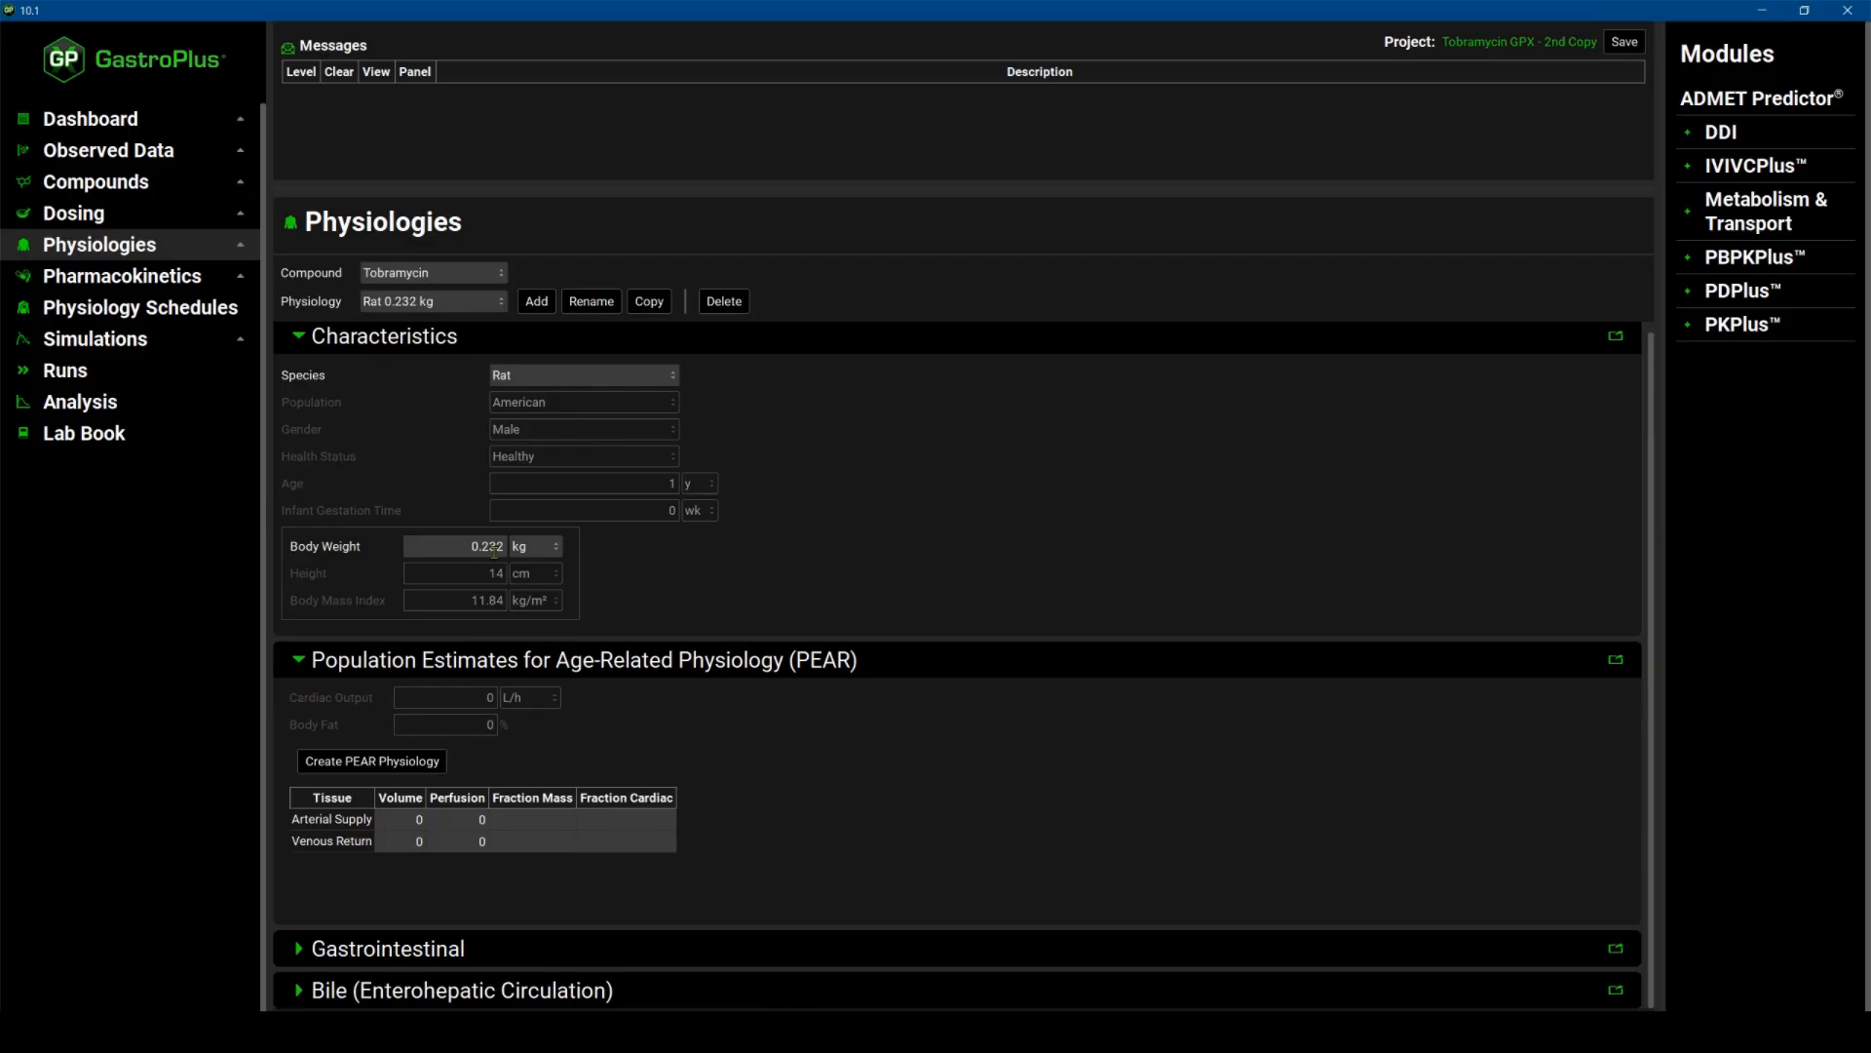
{"action": "left_click", "coordinate": [387, 769]}
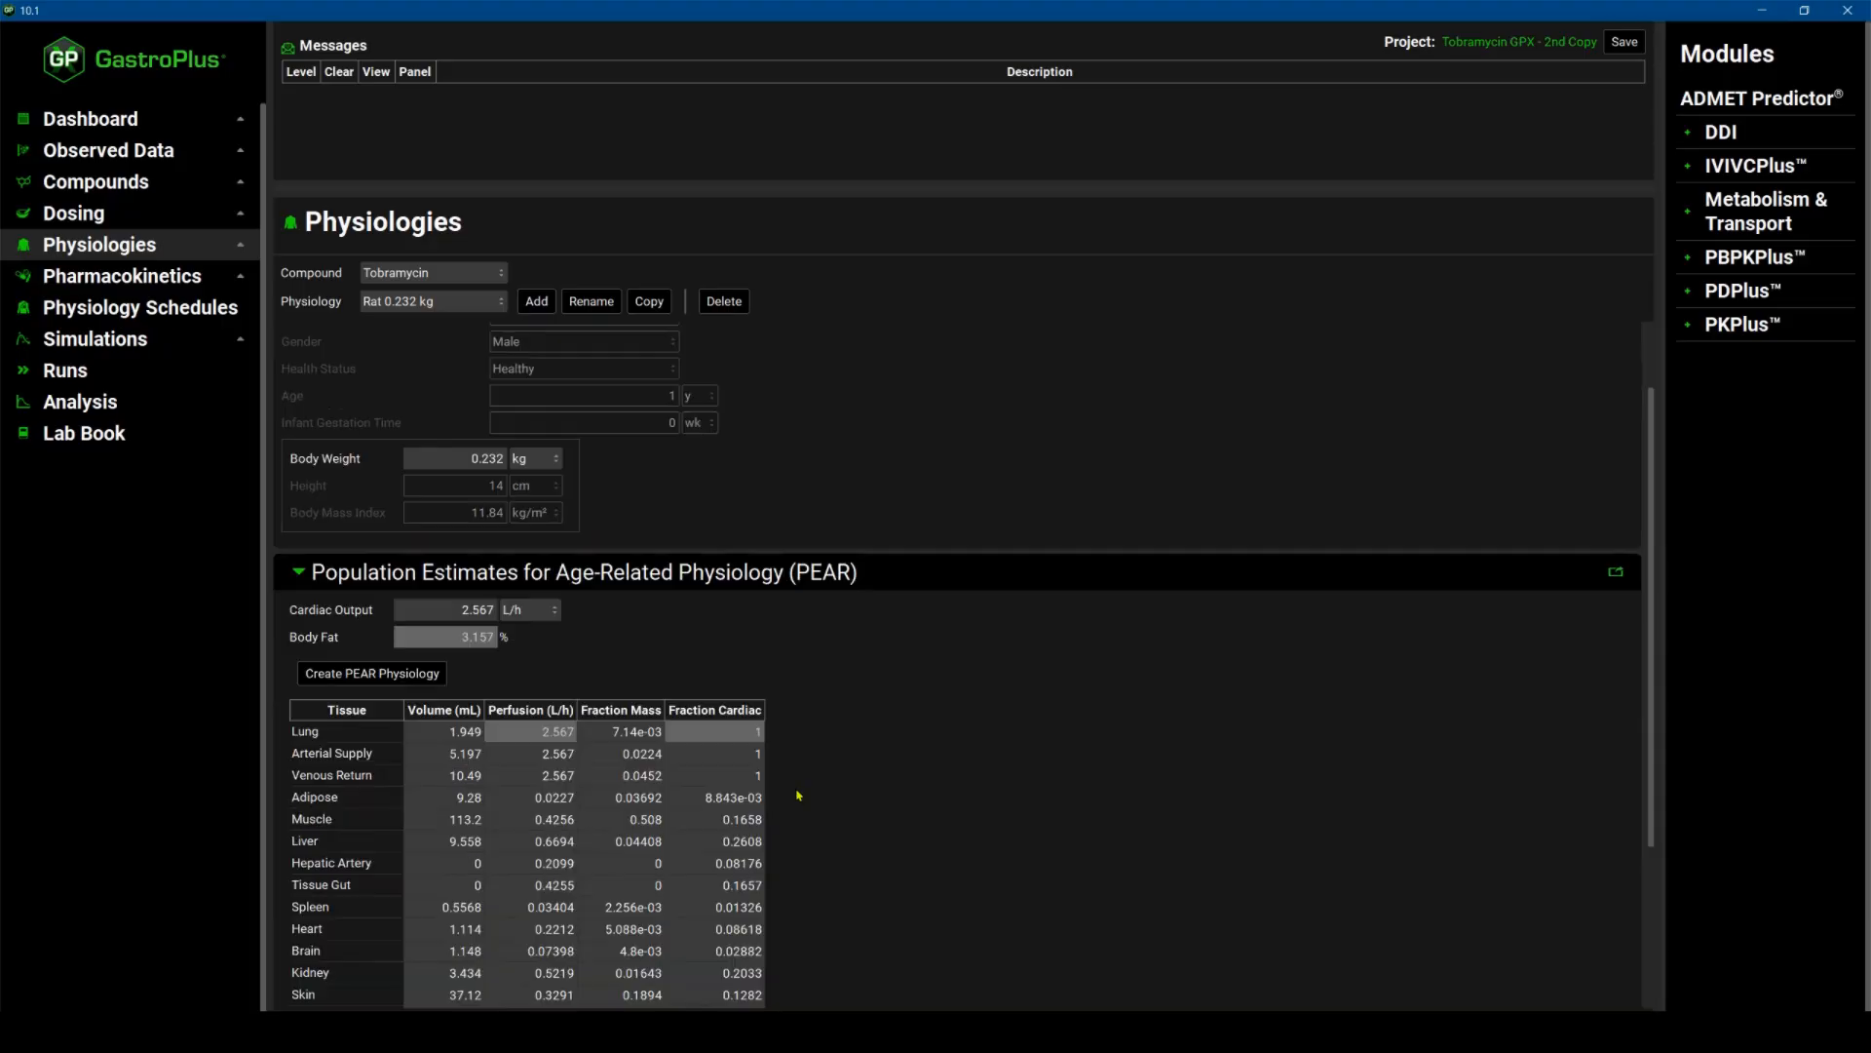
Review the generated tissue table and open the Pharmacokinetics settings for Tobramycin.
{"action": "scroll", "coordinate": [798, 795], "scroll_direction": "down", "scroll_amount": 3}
{"action": "scroll", "coordinate": [799, 794], "scroll_direction": "down", "scroll_amount": 1}
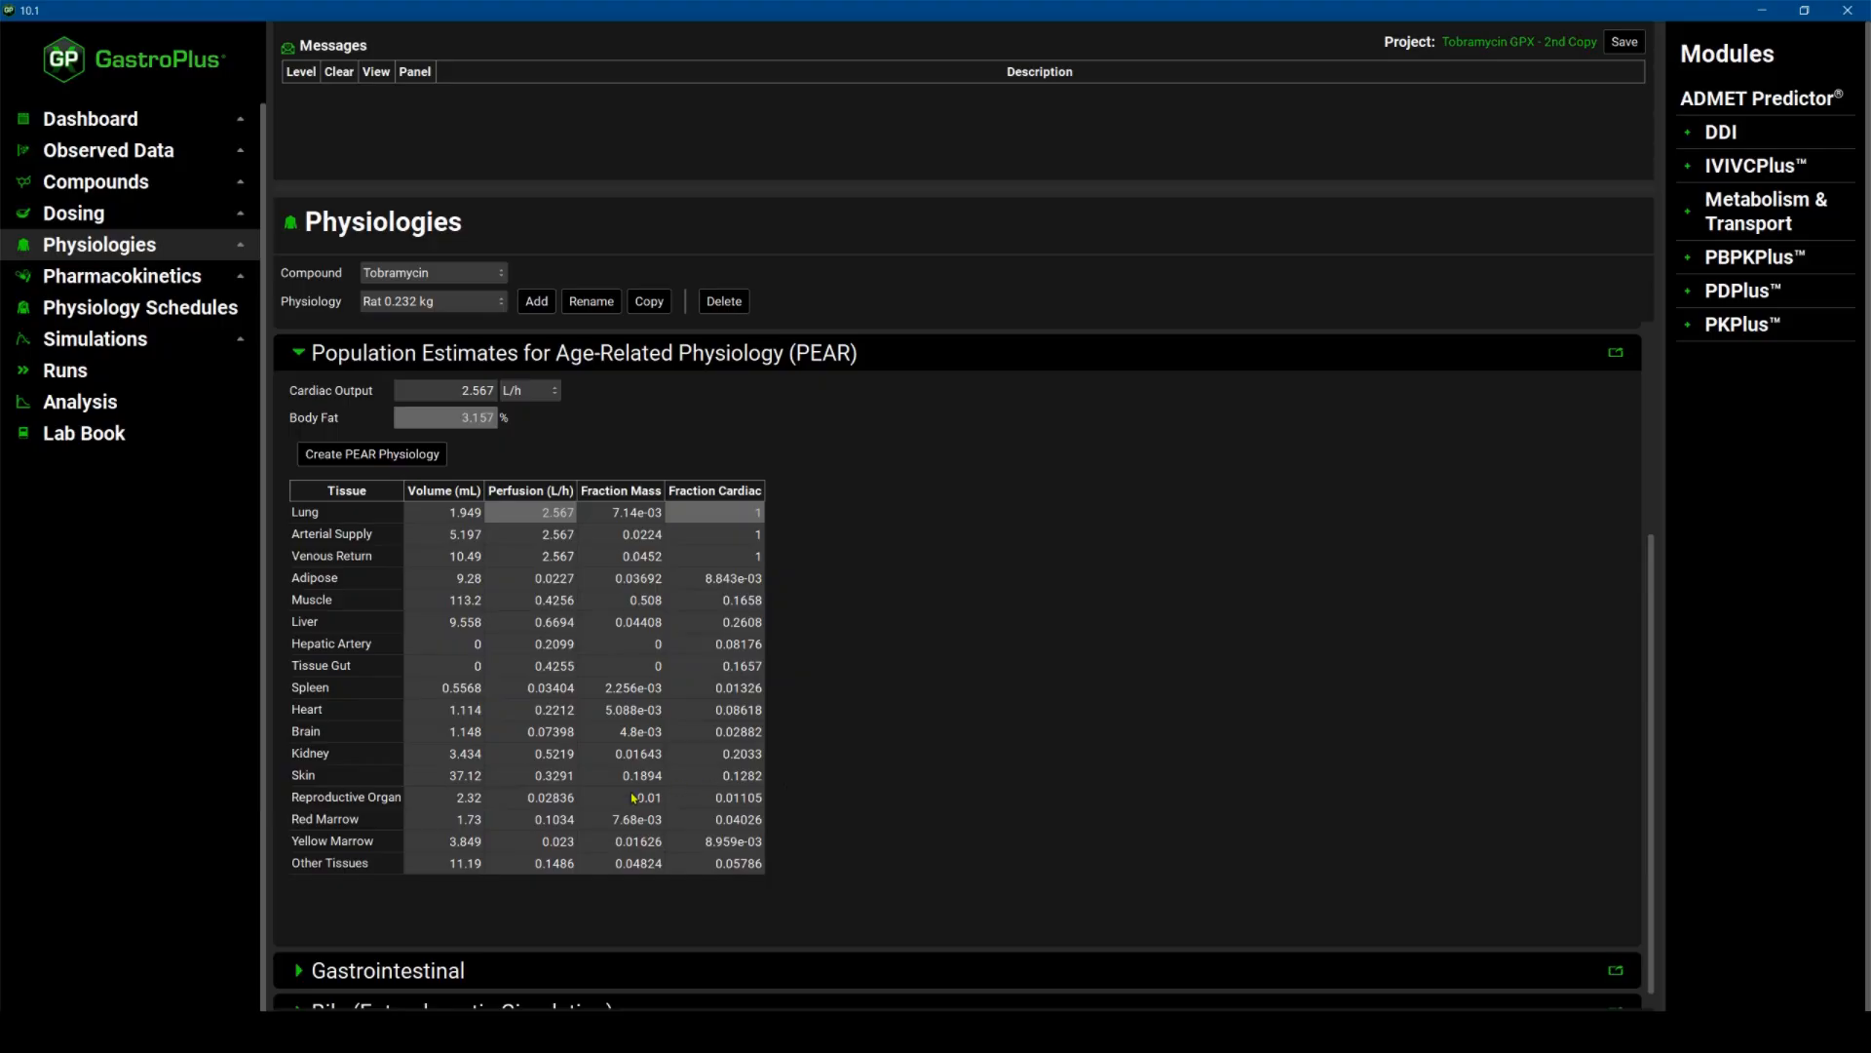
{"action": "scroll", "coordinate": [350, 956], "scroll_direction": "down", "scroll_amount": 1}
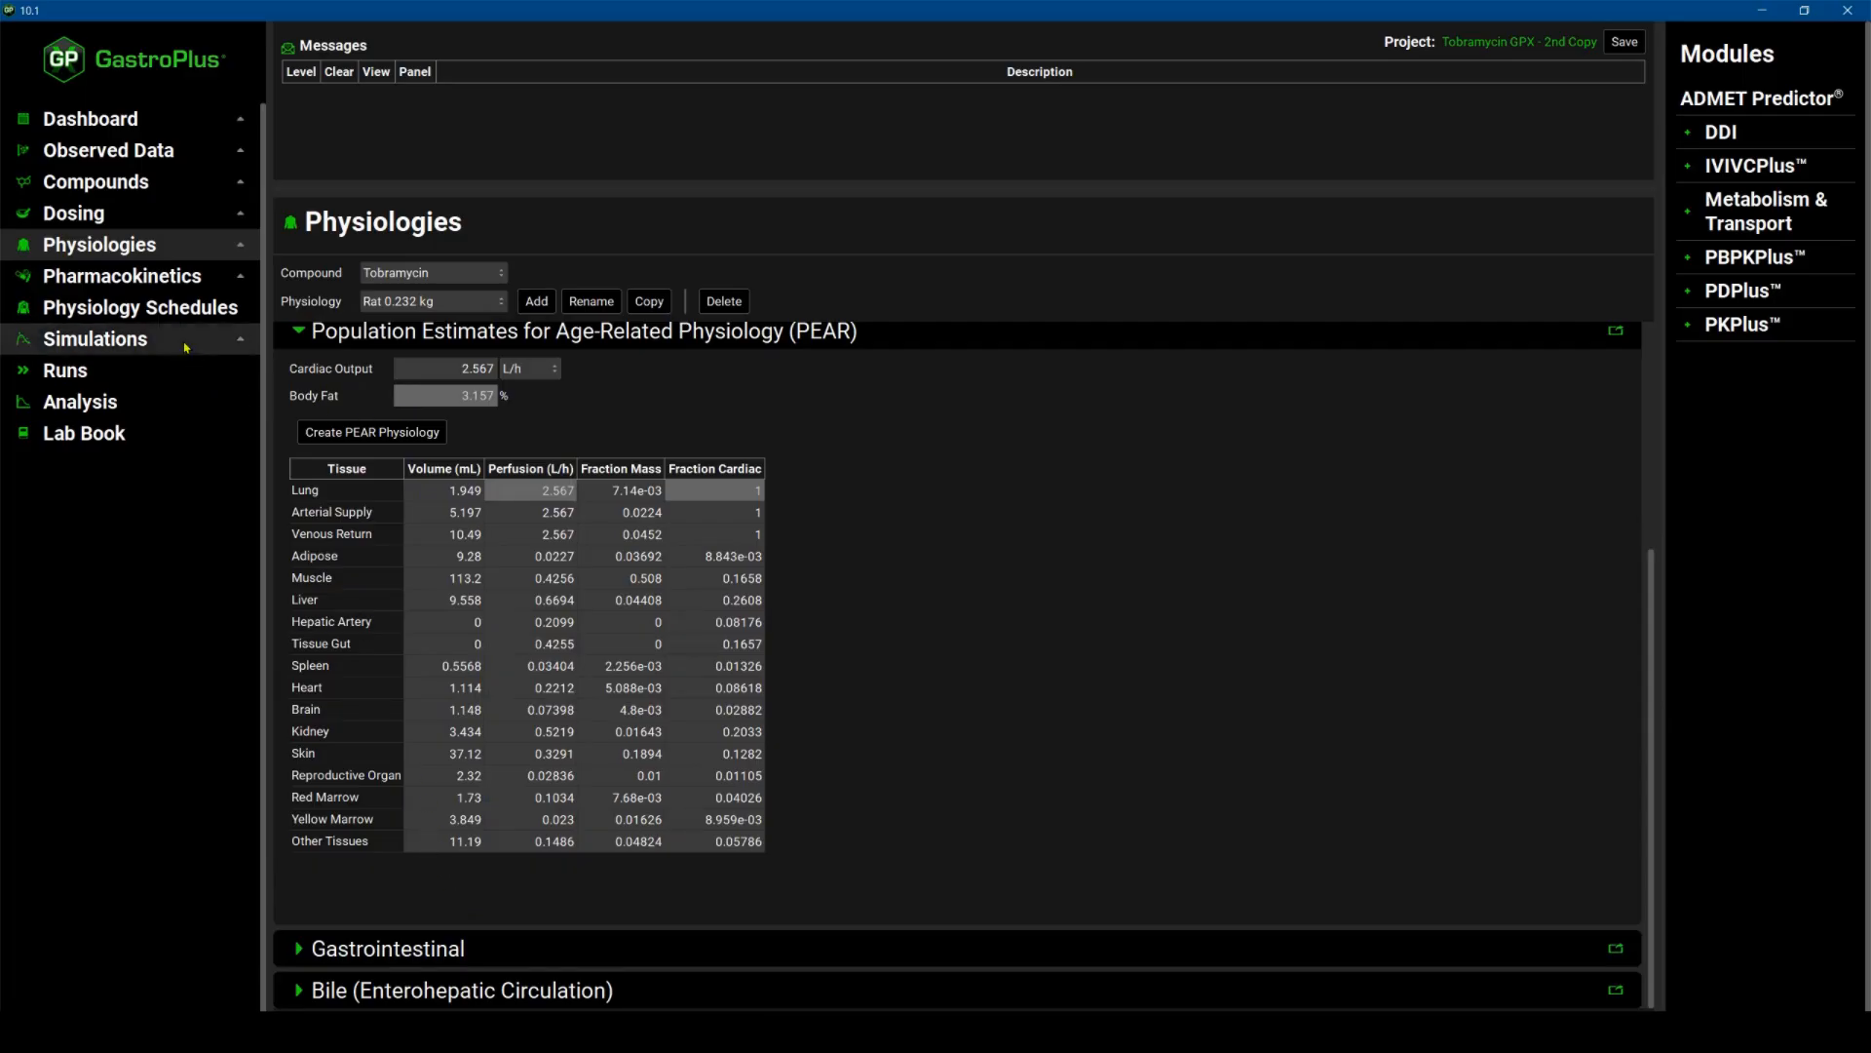
{"action": "left_click", "coordinate": [127, 283]}
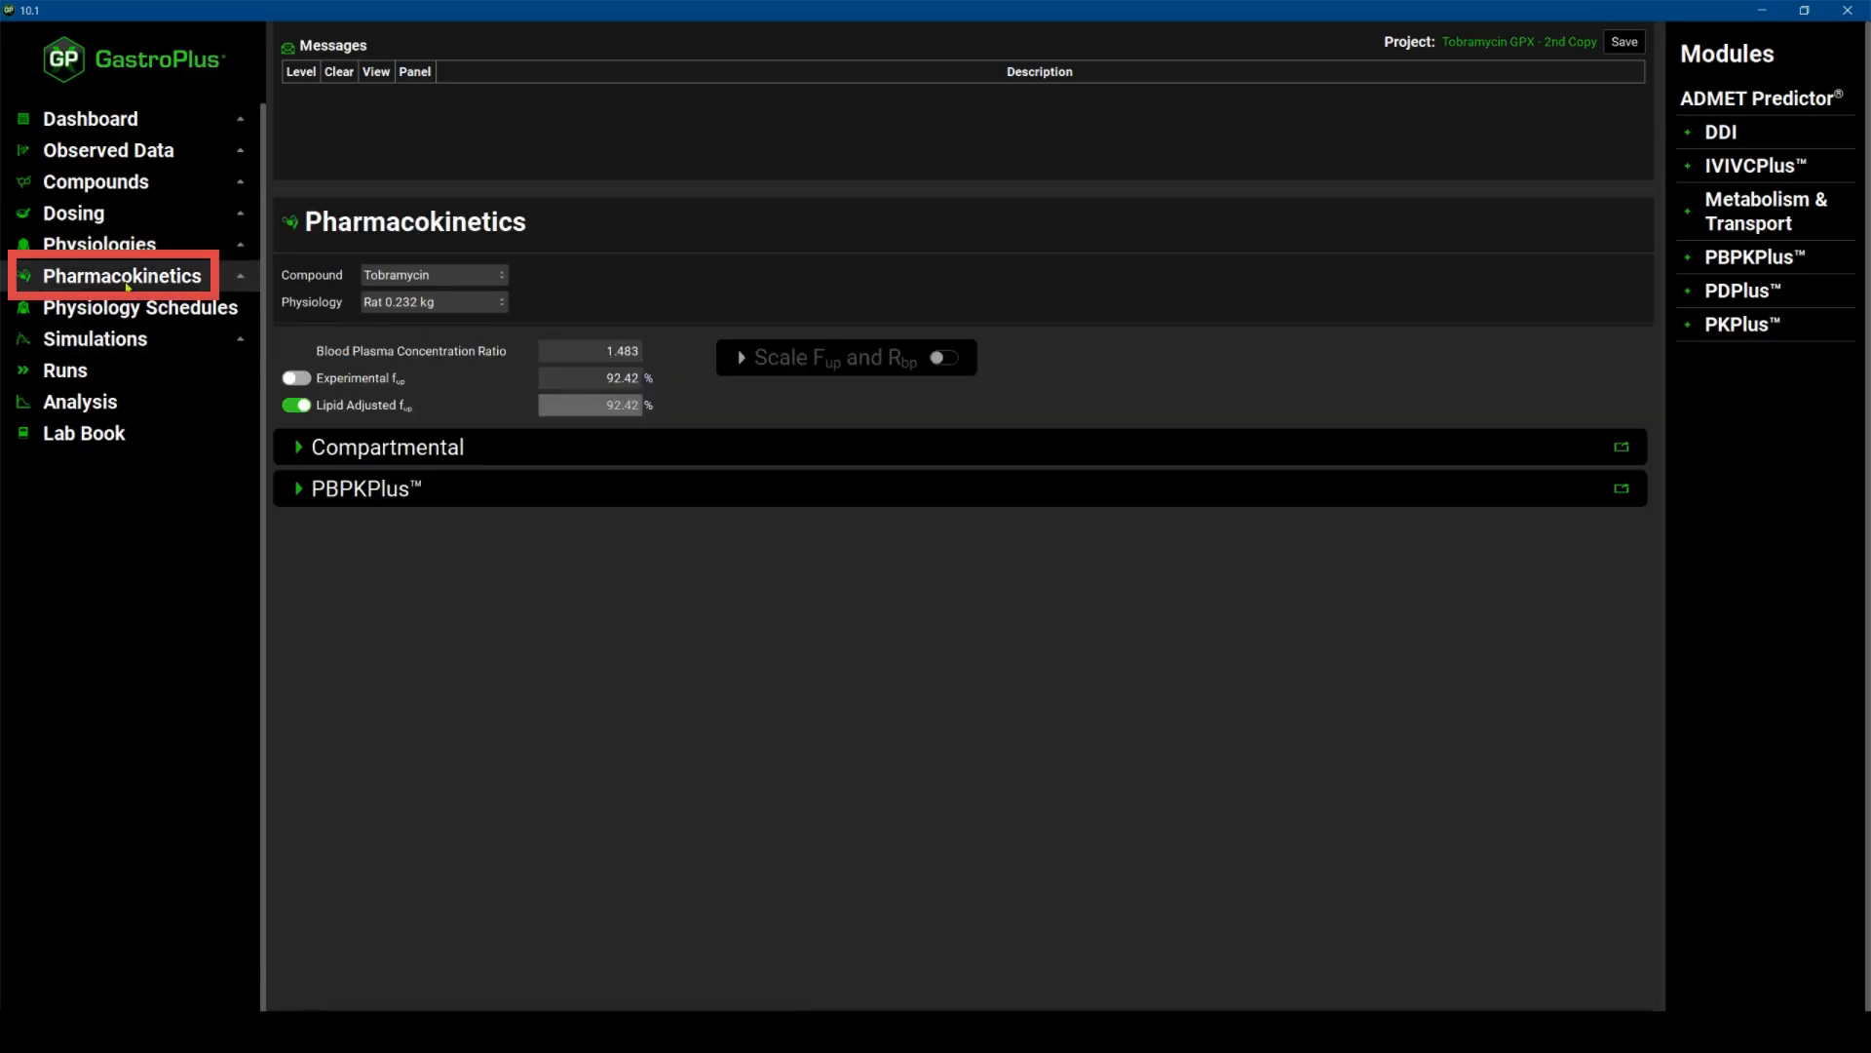
Expand the PBPKPlus section and set all tissues to Perfusion Limited.
{"action": "left_click", "coordinate": [297, 488]}
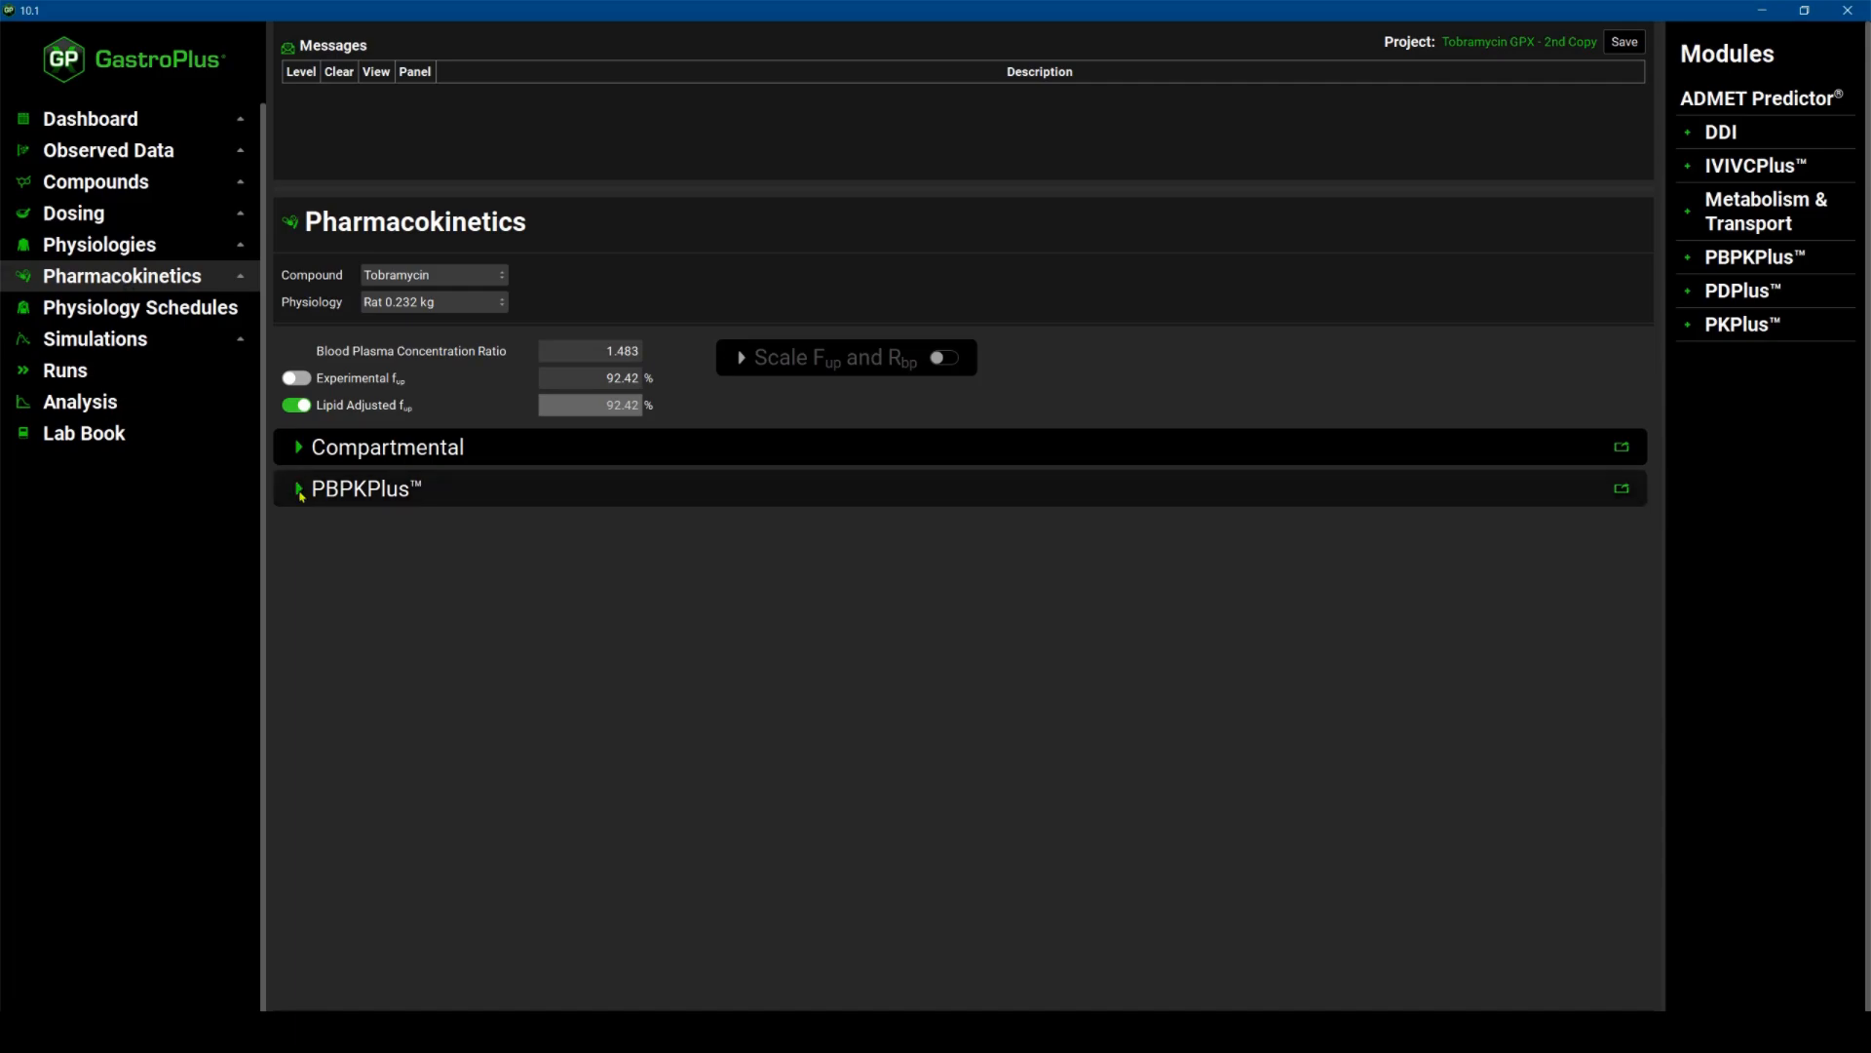
{"action": "scroll", "coordinate": [591, 489], "scroll_direction": "down", "scroll_amount": 3}
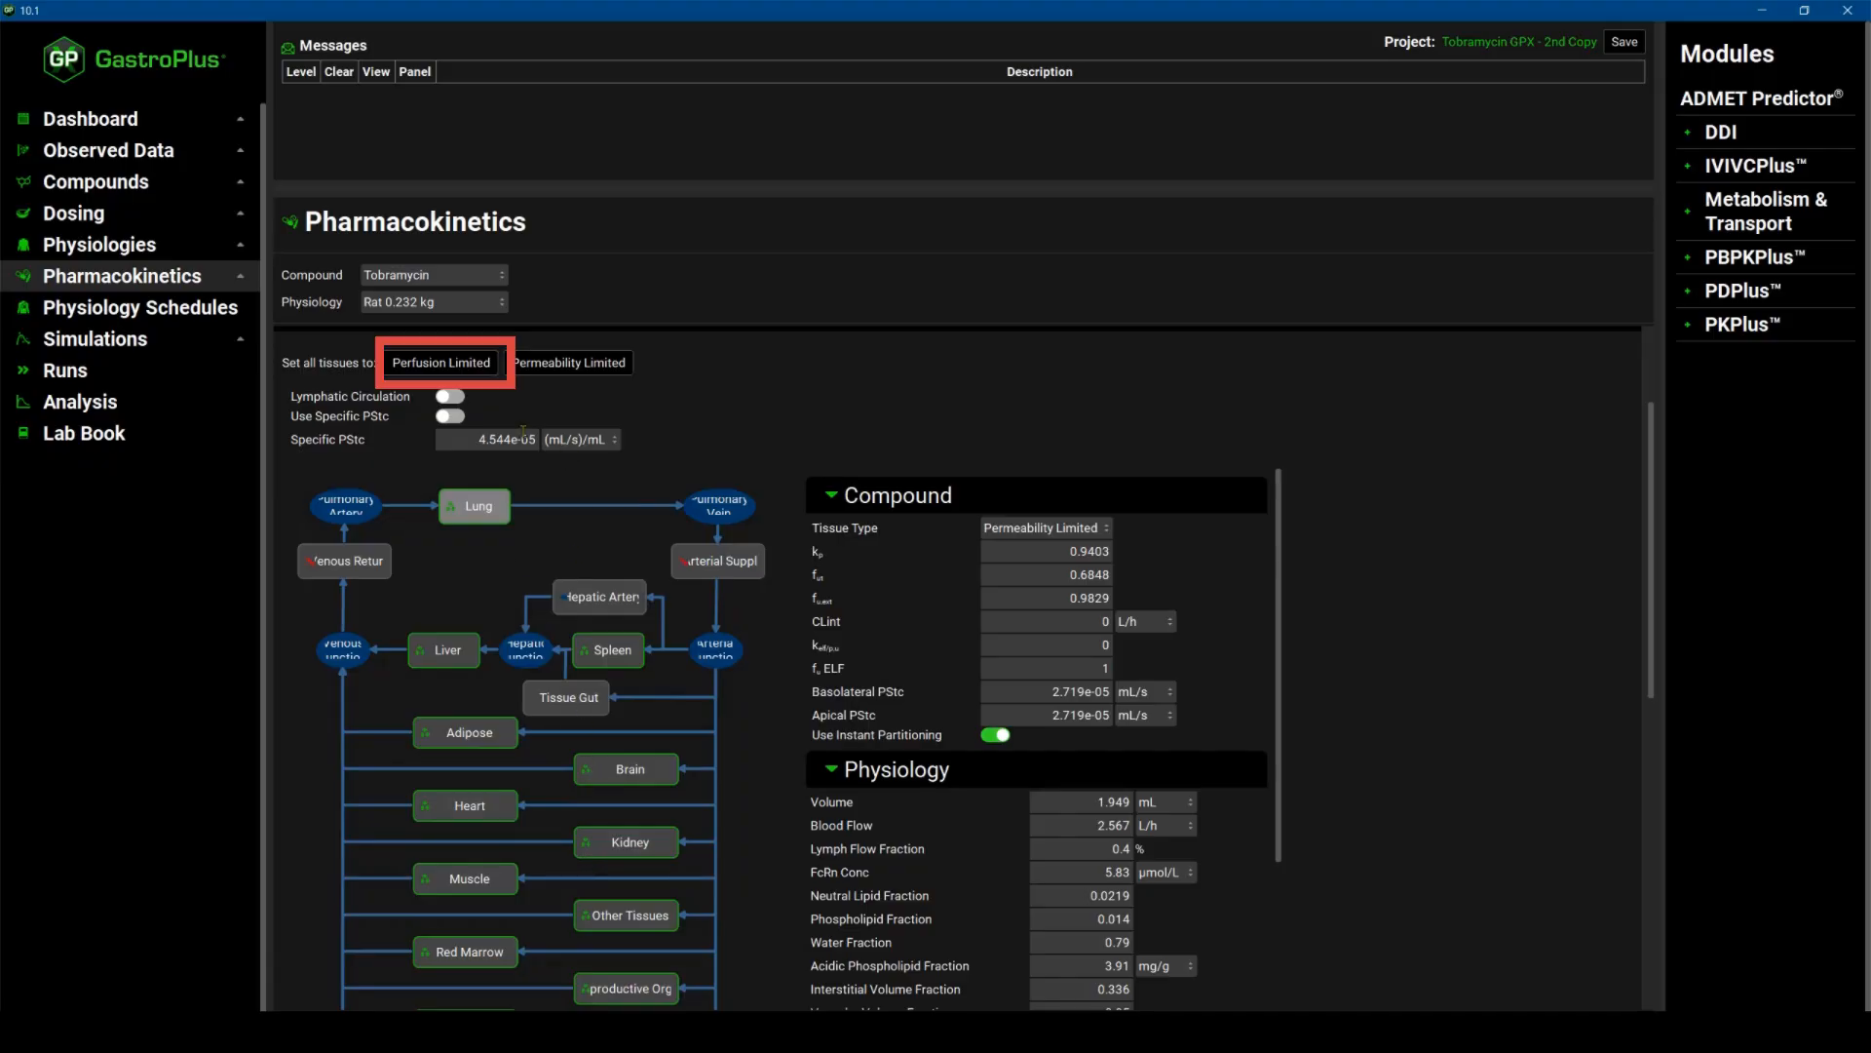
{"action": "left_click", "coordinate": [426, 366]}
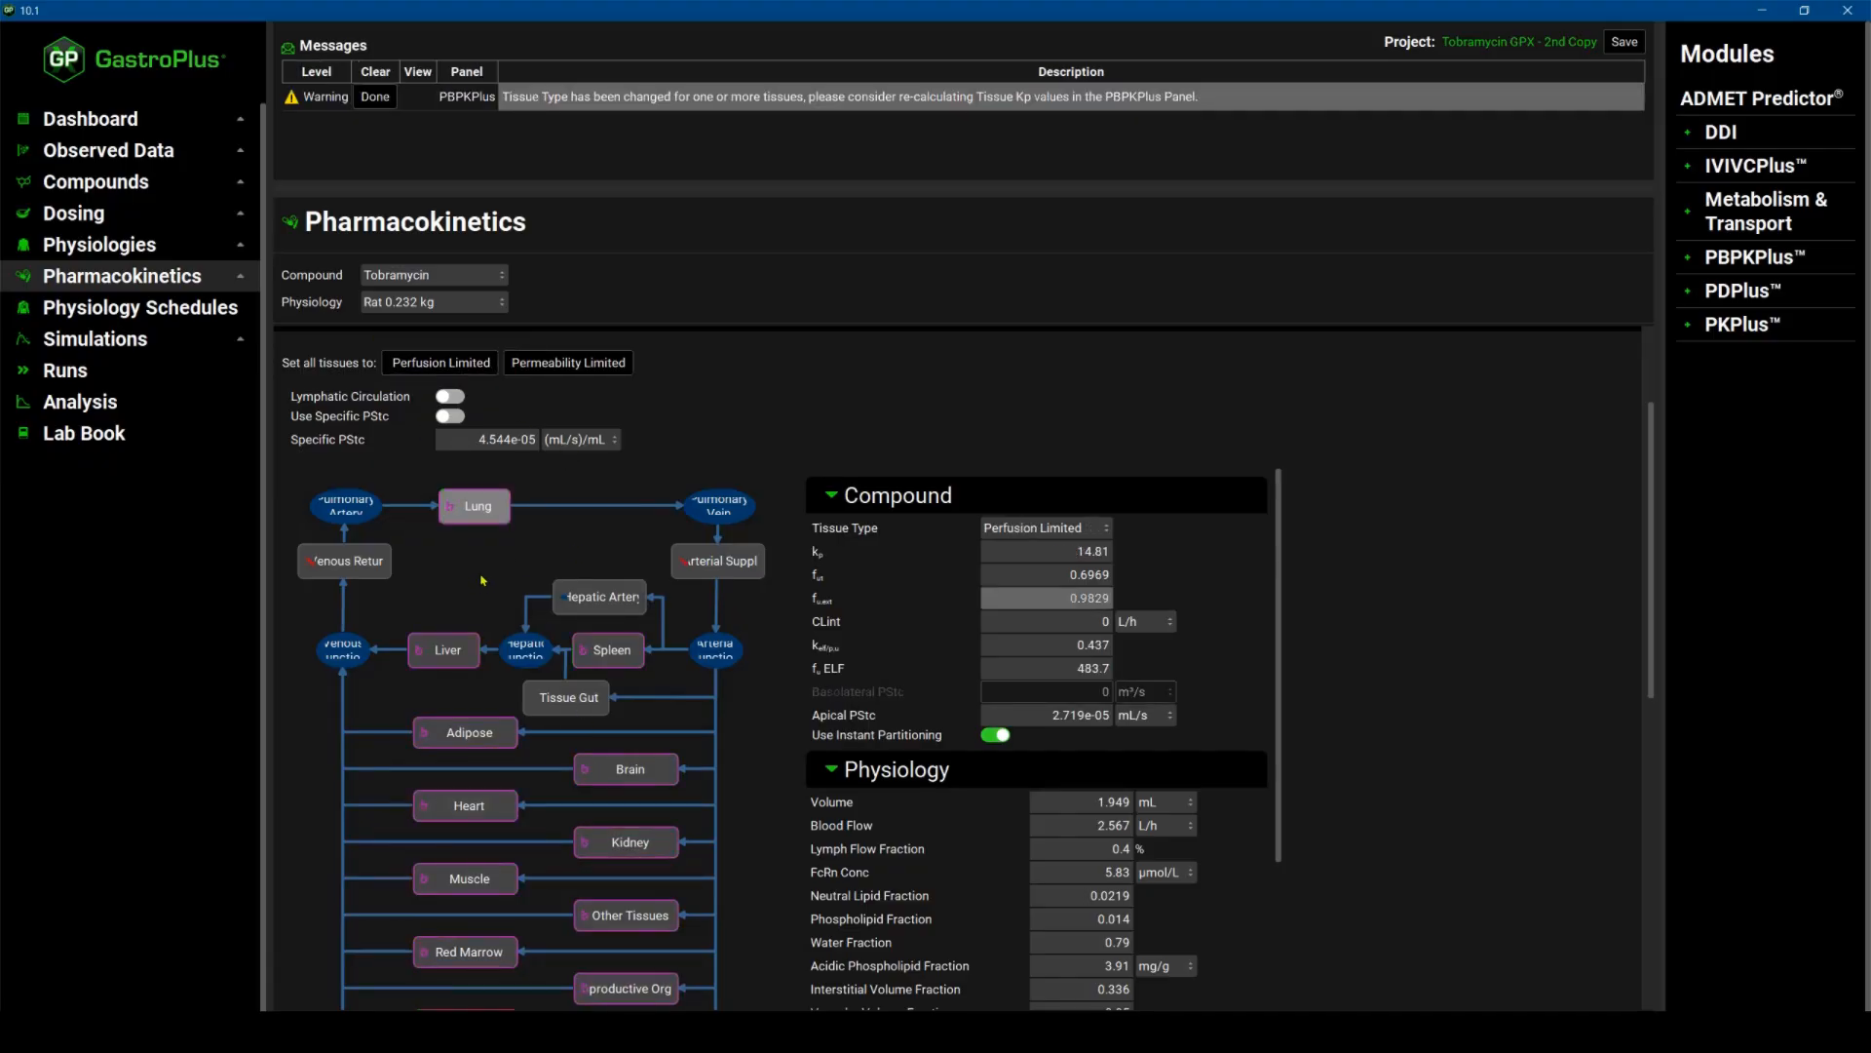
Review the tissue diagram, the Rat 0.232 kg physiology selection, the Specific PStc and the tissue table.
{"action": "scroll", "coordinate": [661, 909], "scroll_direction": "down", "scroll_amount": 3}
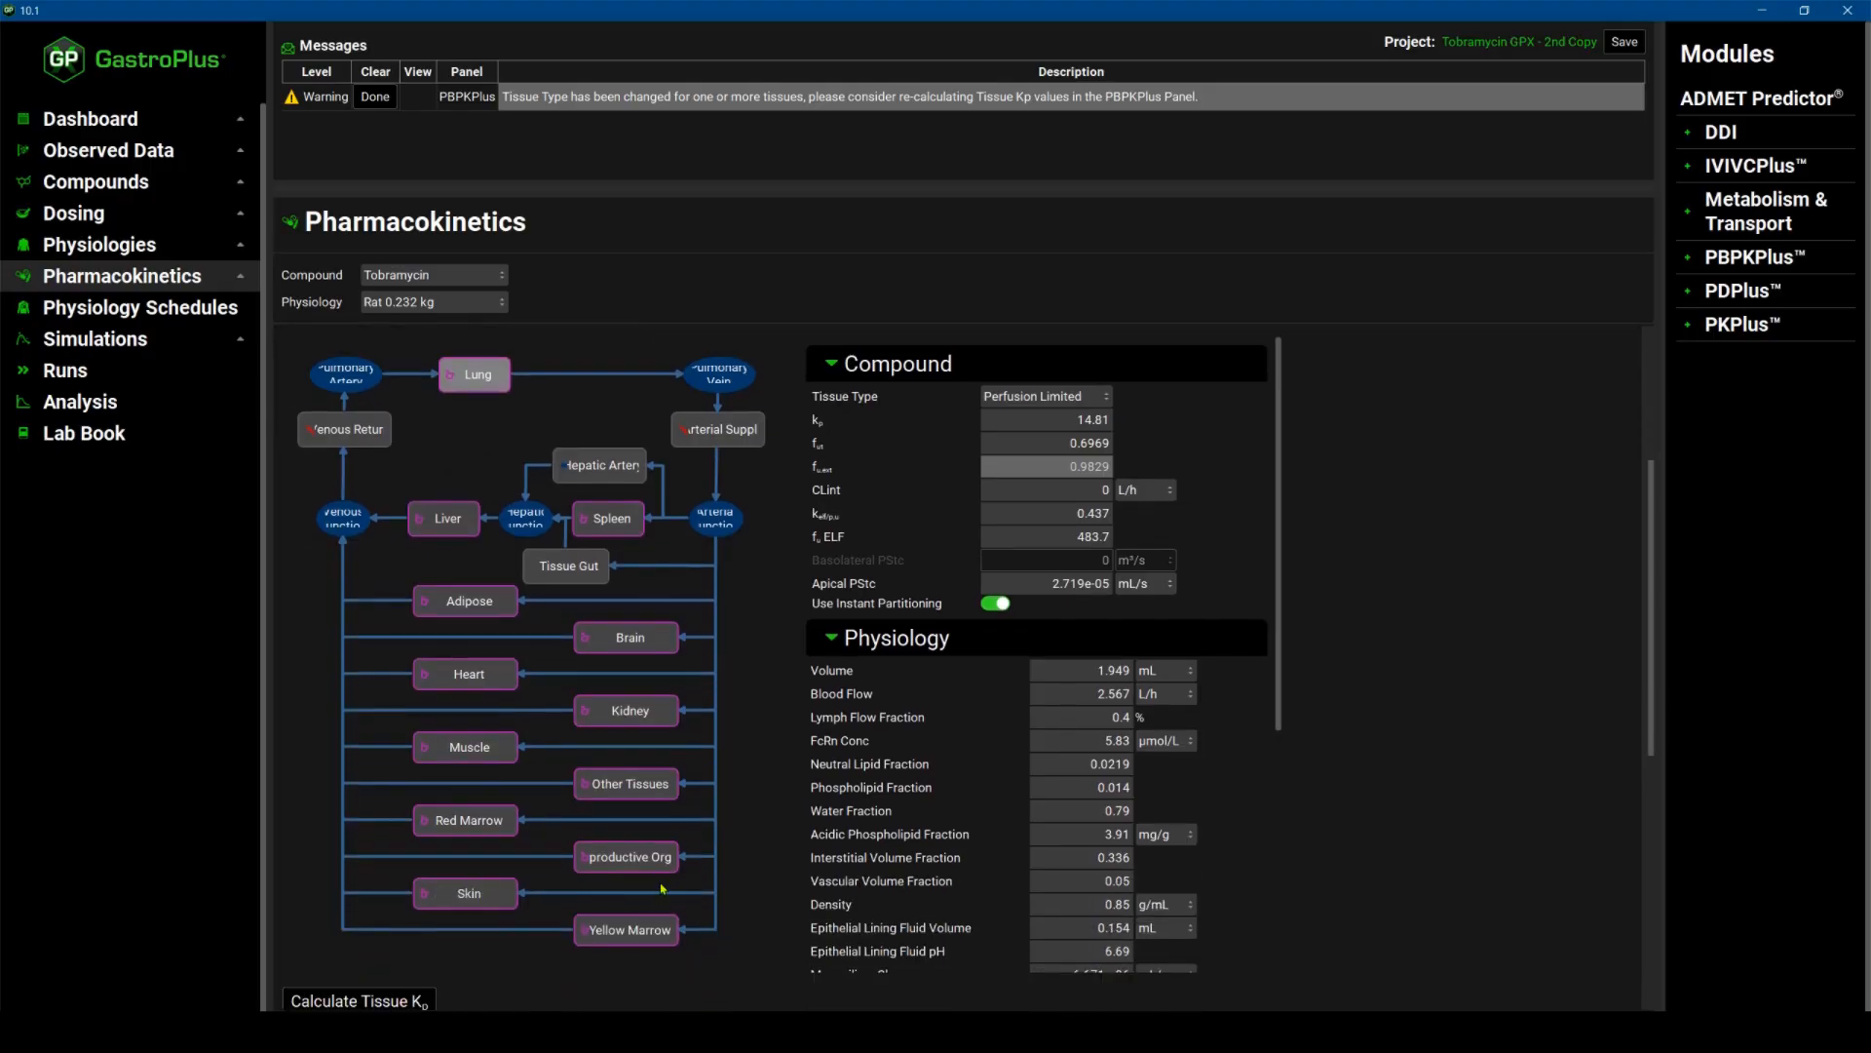
{"action": "scroll", "coordinate": [660, 889], "scroll_direction": "up", "scroll_amount": 1}
{"action": "scroll", "coordinate": [464, 498], "scroll_direction": "up", "scroll_amount": 1}
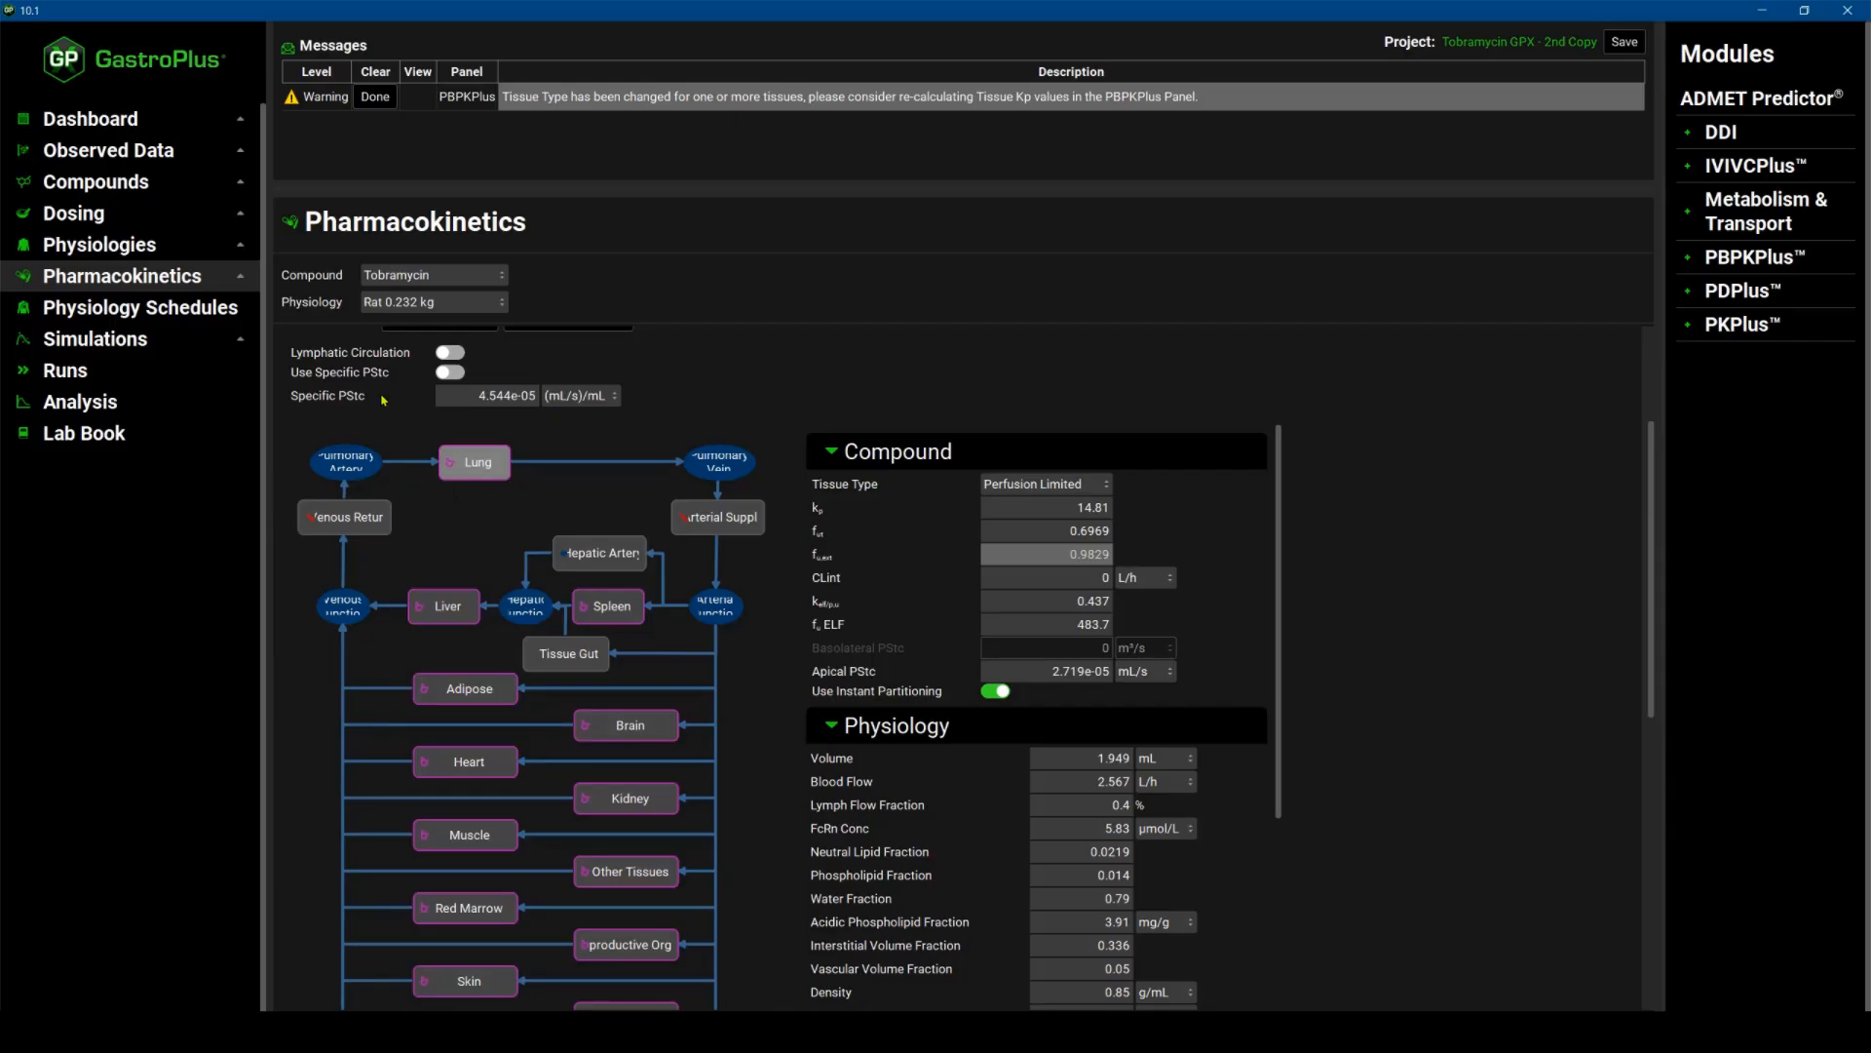
{"action": "scroll", "coordinate": [383, 399], "scroll_direction": "up", "scroll_amount": 1}
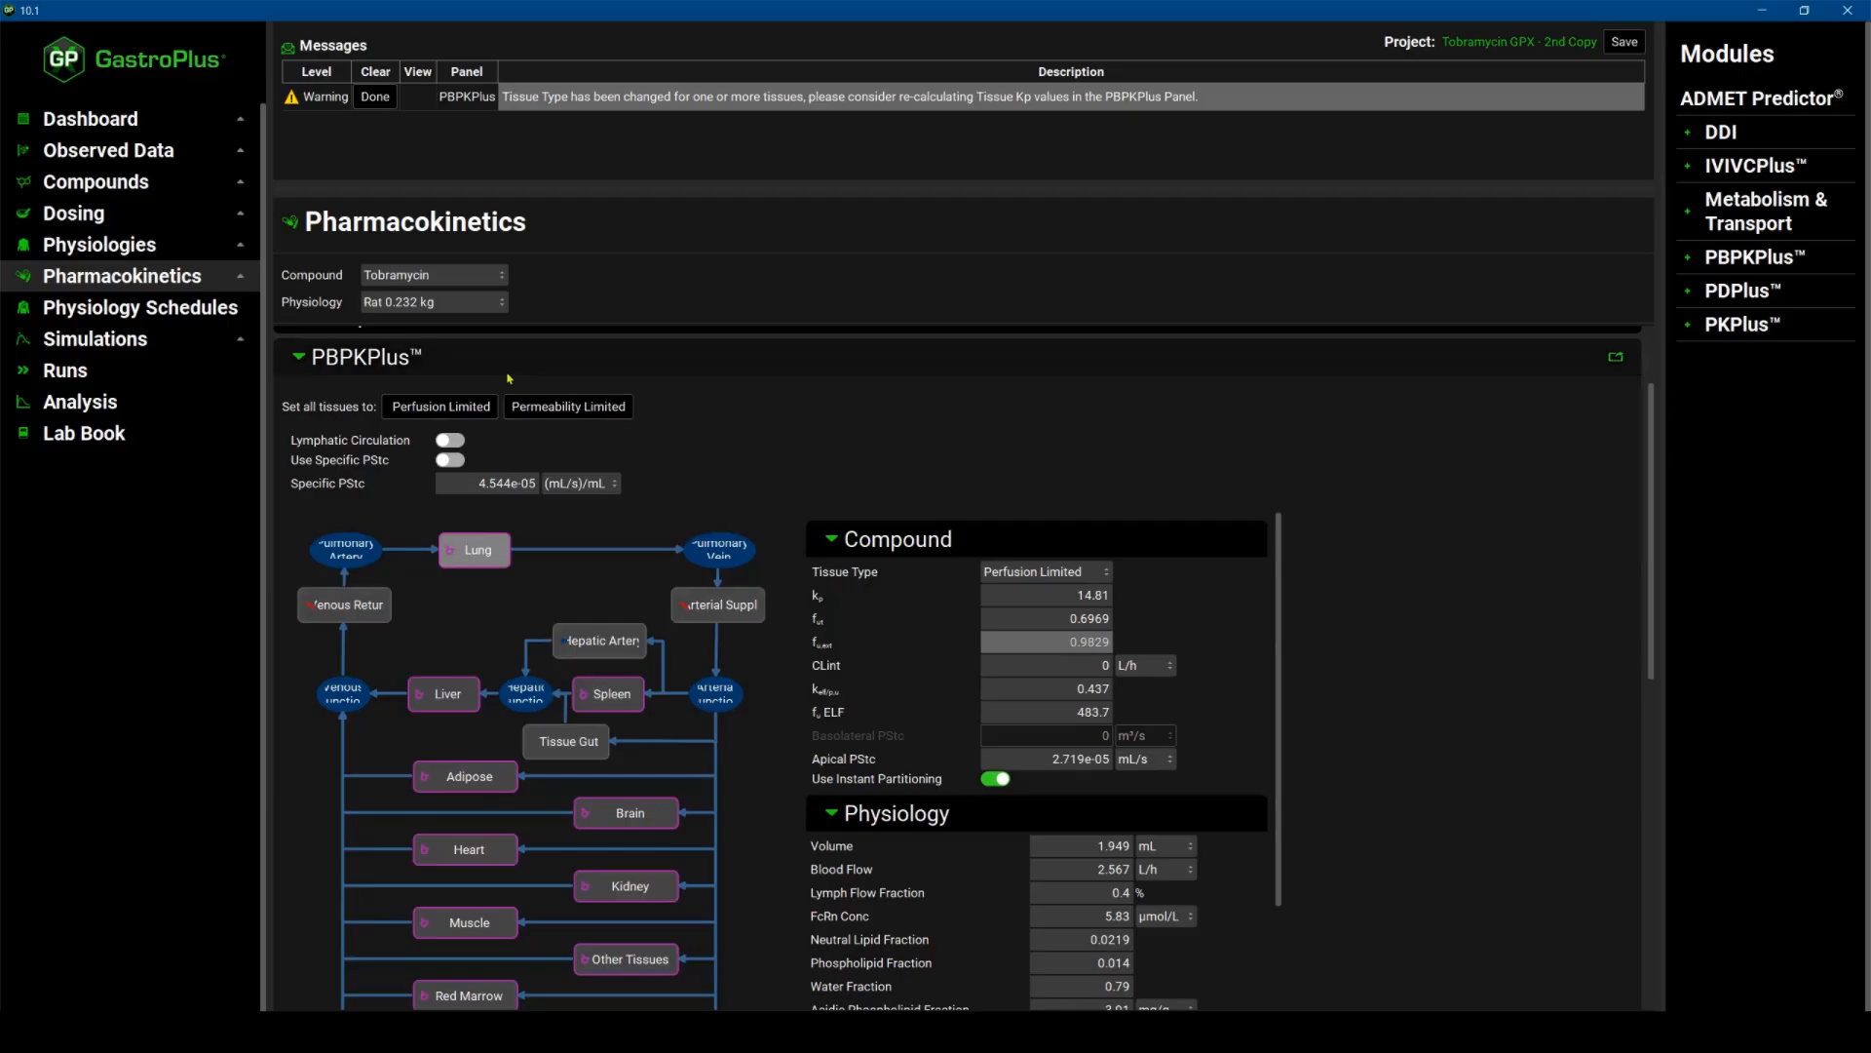
{"action": "left_click", "coordinate": [503, 303]}
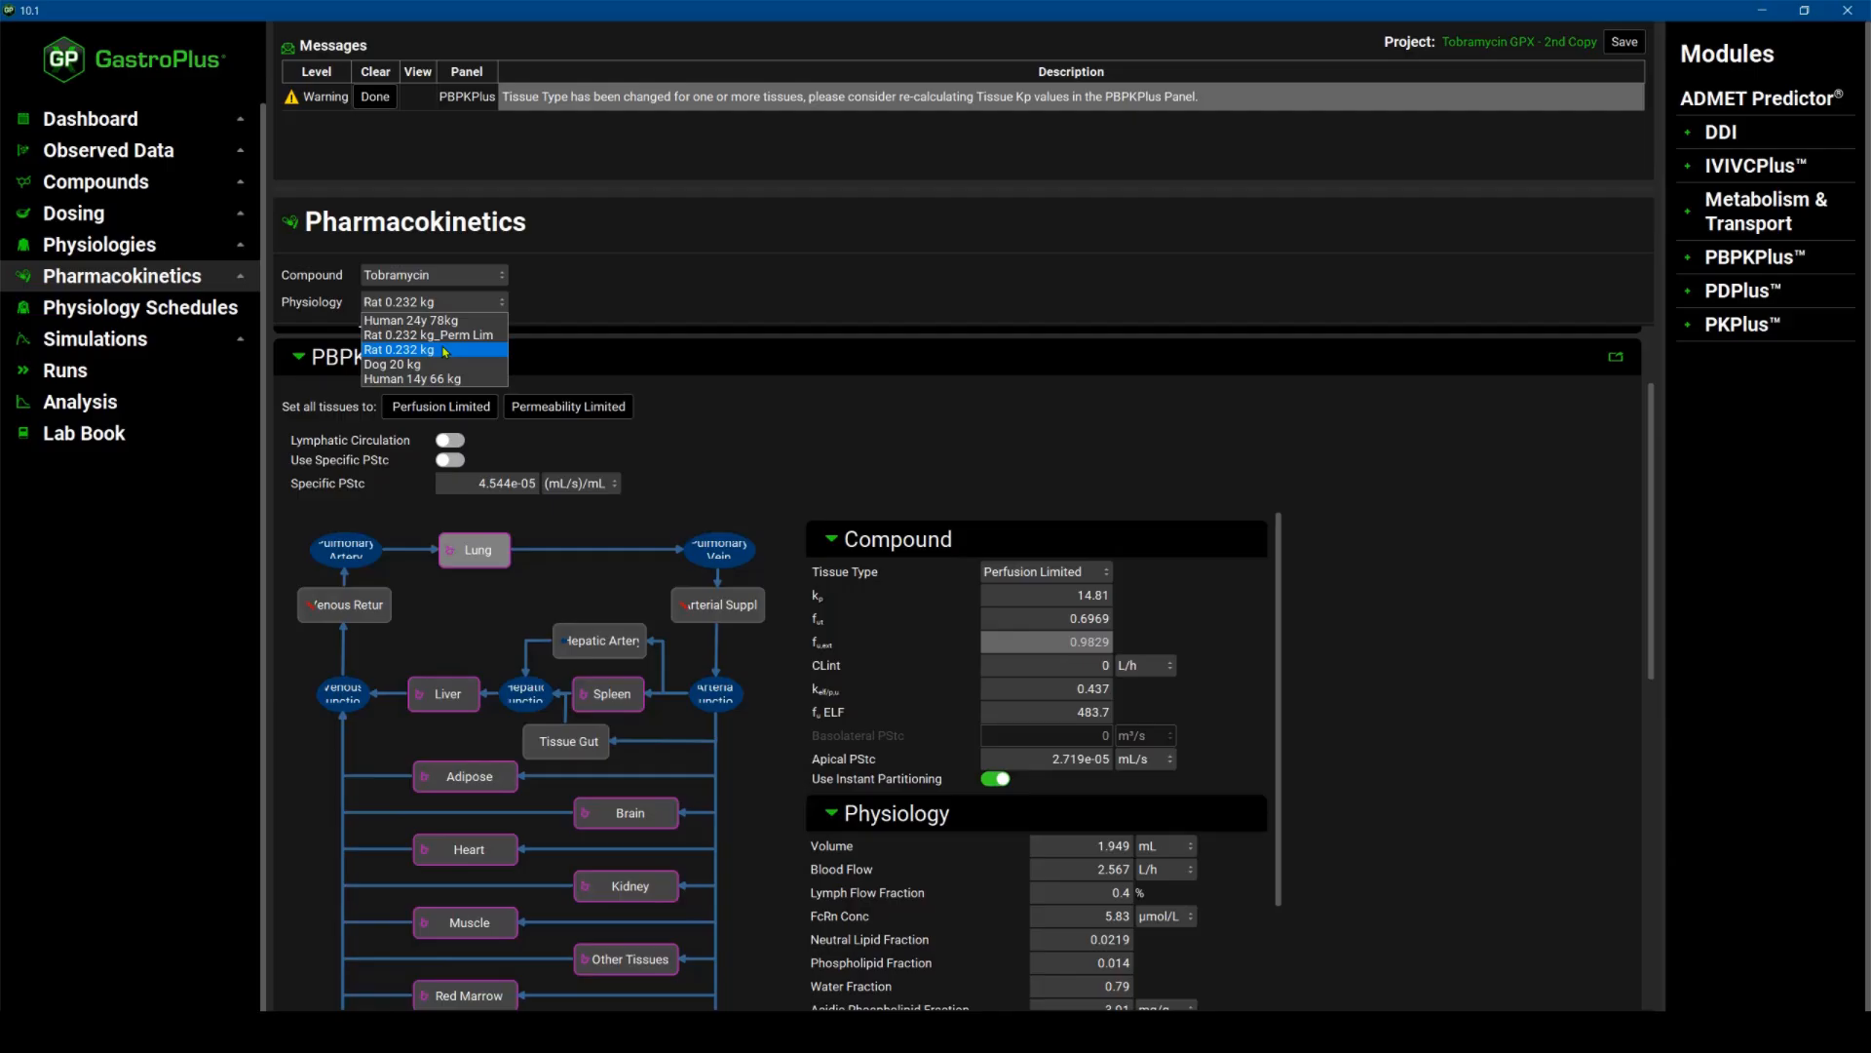
{"action": "left_click", "coordinate": [445, 350]}
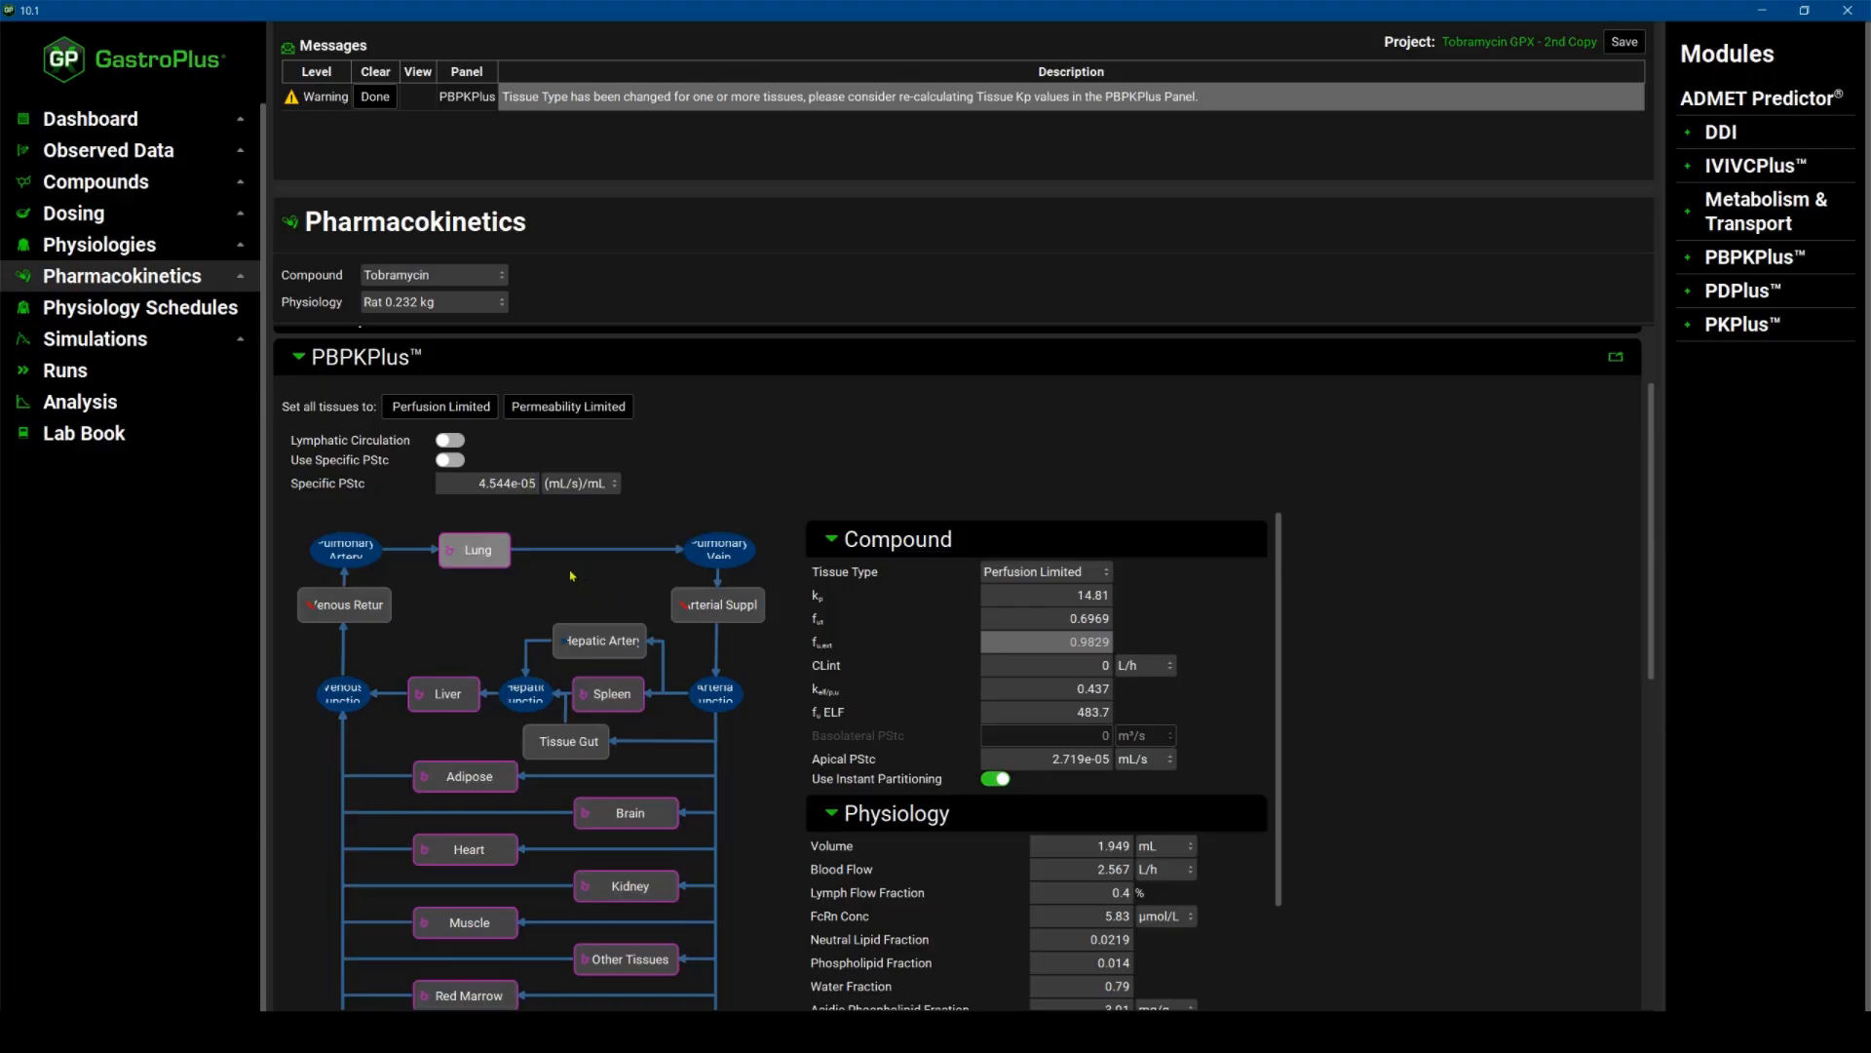
{"action": "scroll", "coordinate": [571, 576], "scroll_direction": "down", "scroll_amount": 1}
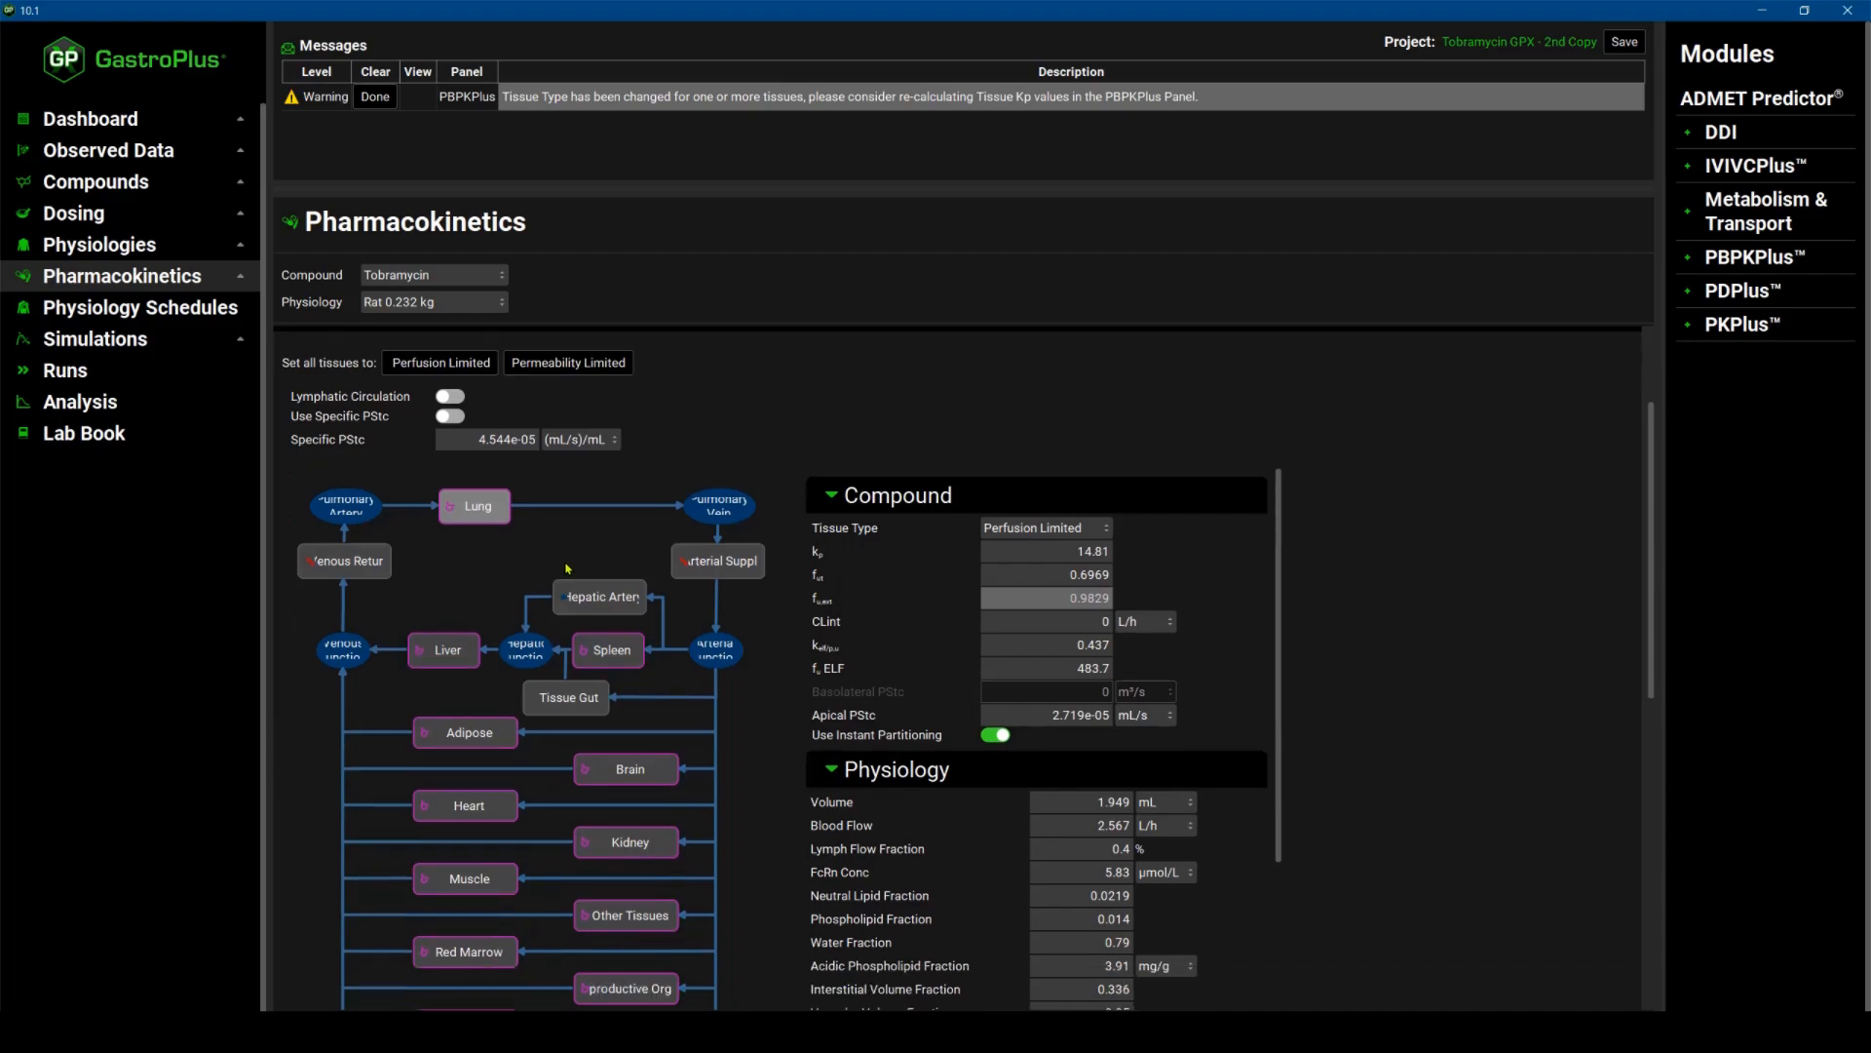
{"action": "double_click", "coordinate": [474, 440]}
{"action": "key", "text": "Return"}
{"action": "scroll", "coordinate": [463, 779], "scroll_direction": "down", "scroll_amount": 1}
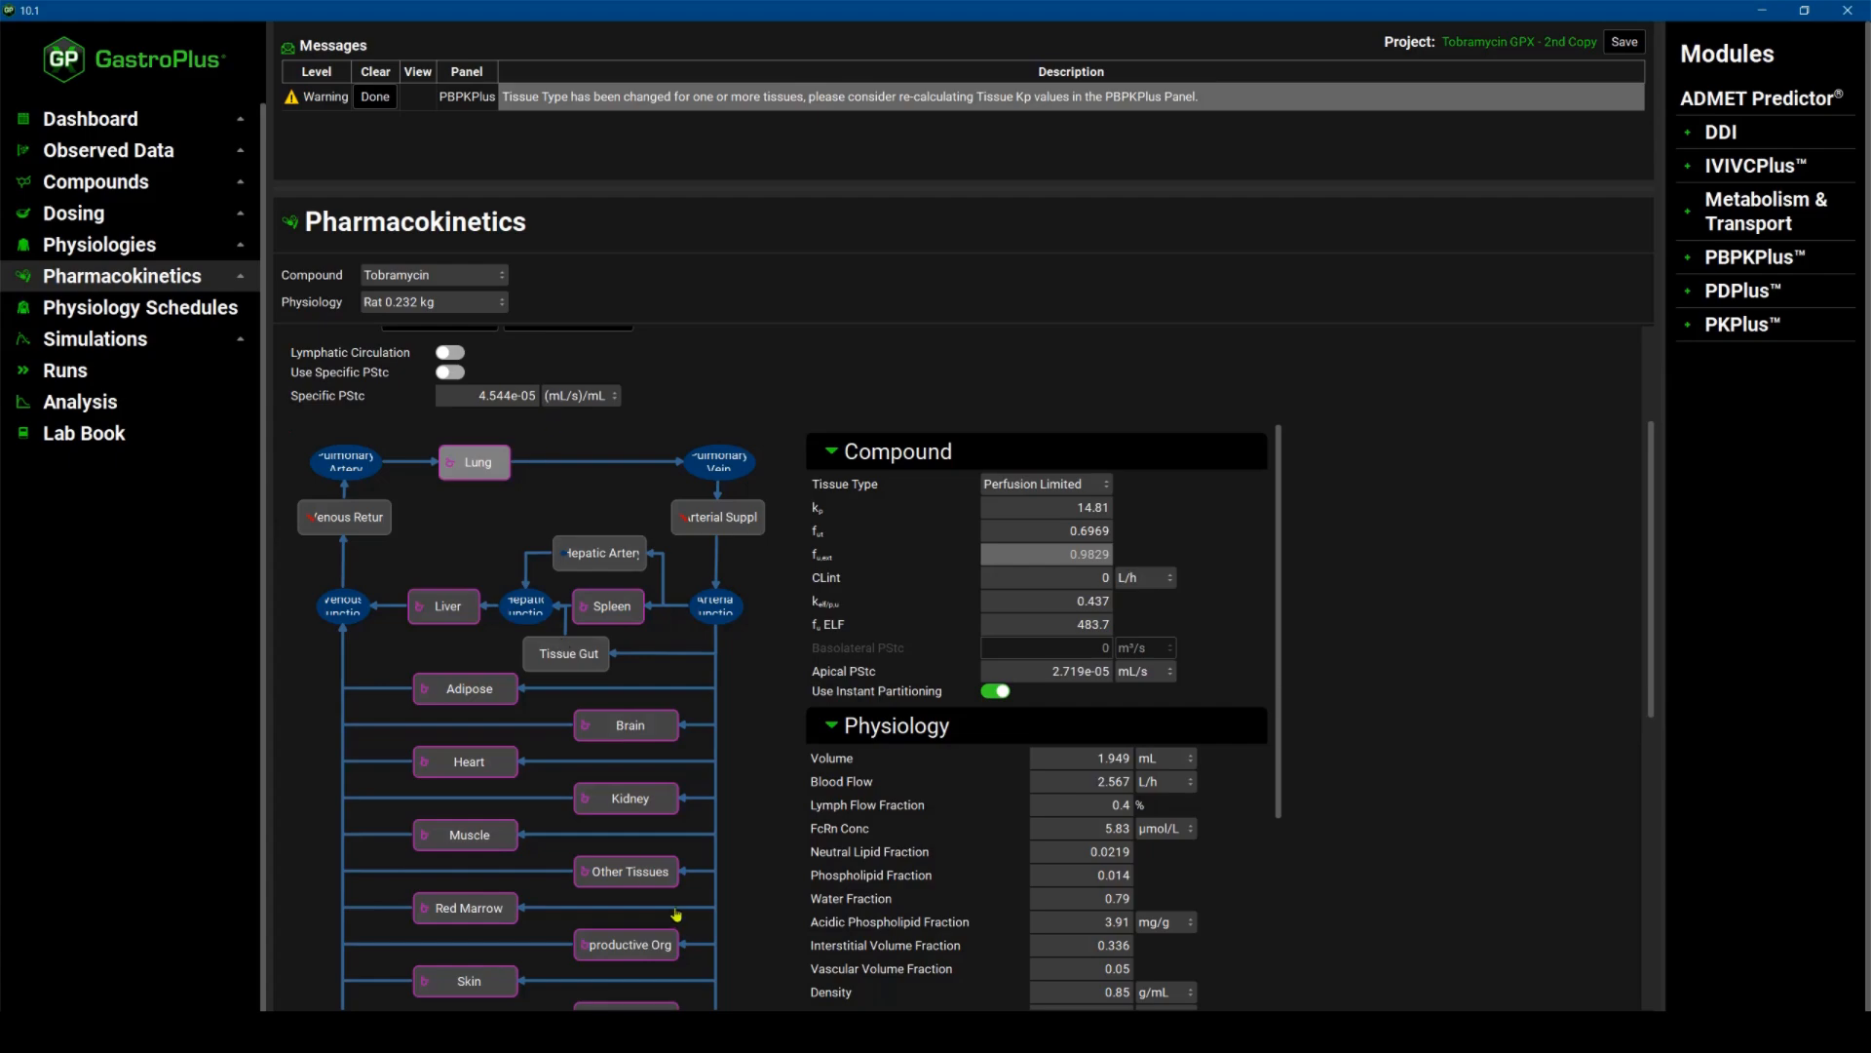
{"action": "scroll", "coordinate": [676, 904], "scroll_direction": "down", "scroll_amount": 6}
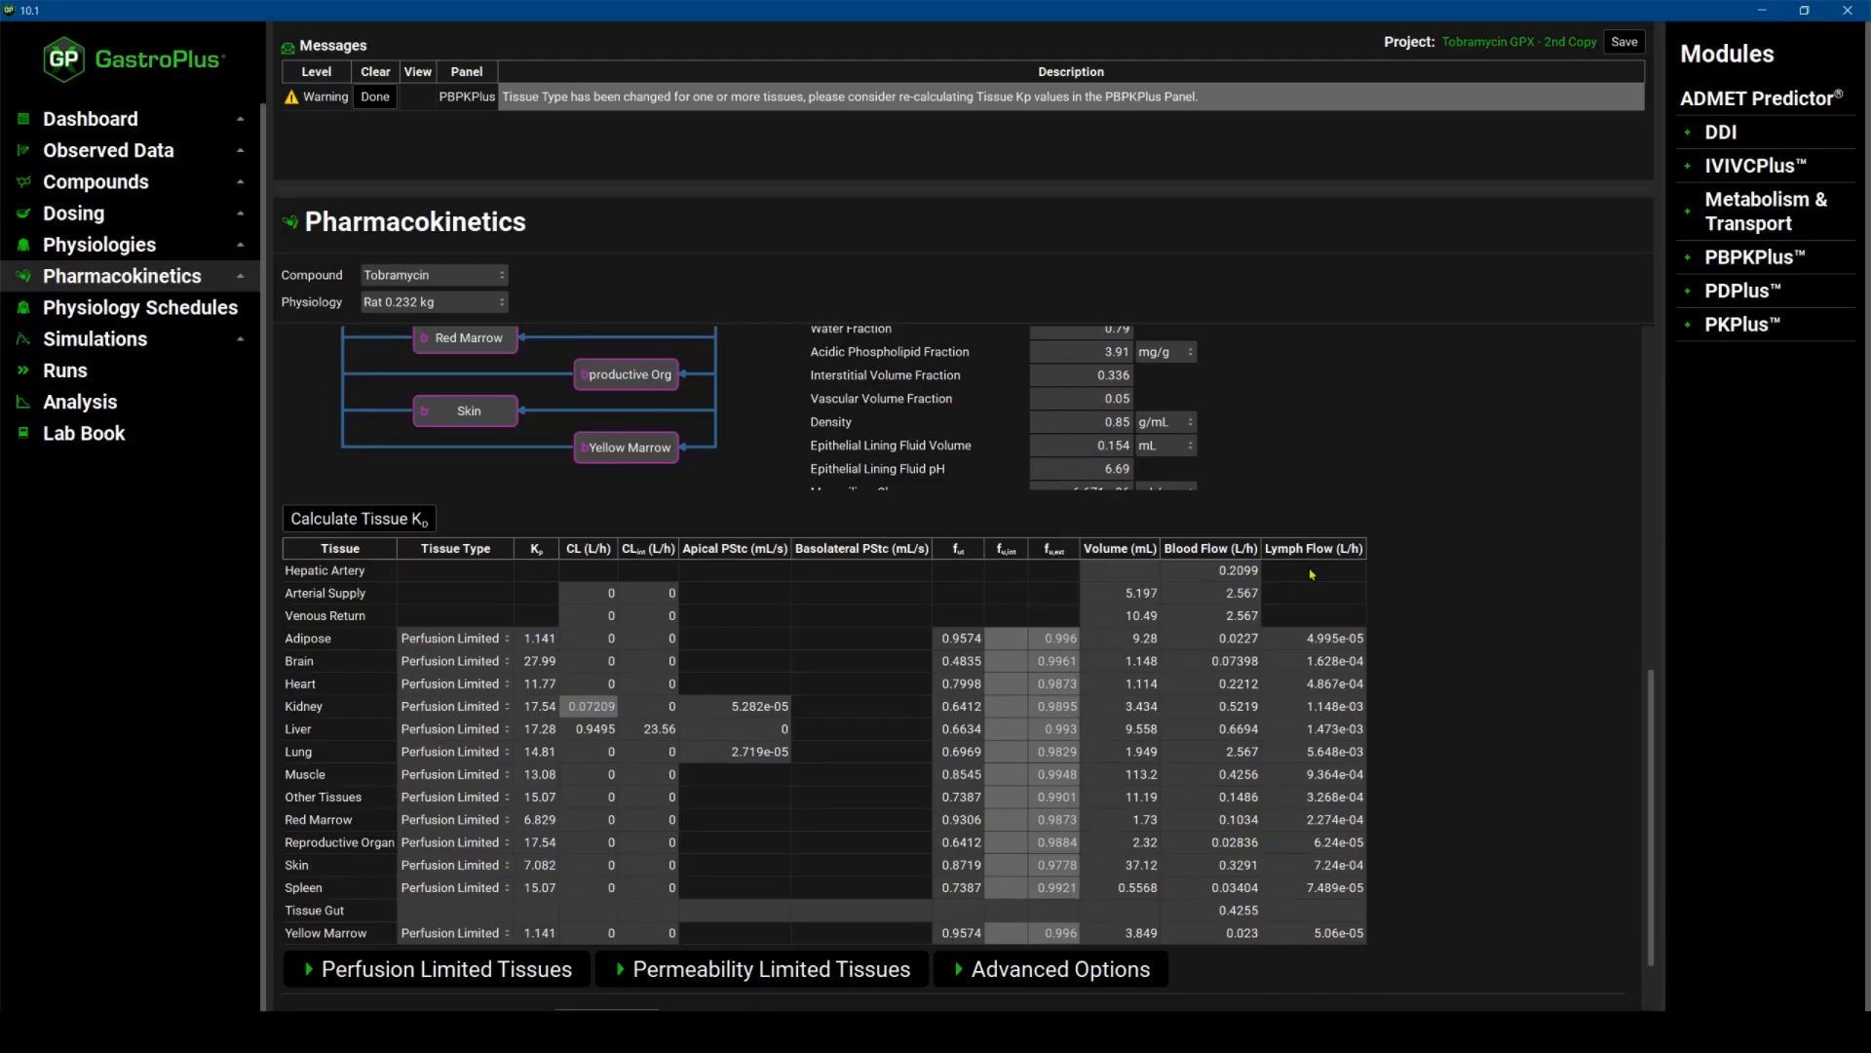
{"action": "scroll", "coordinate": [1093, 698], "scroll_direction": "down", "scroll_amount": 1}
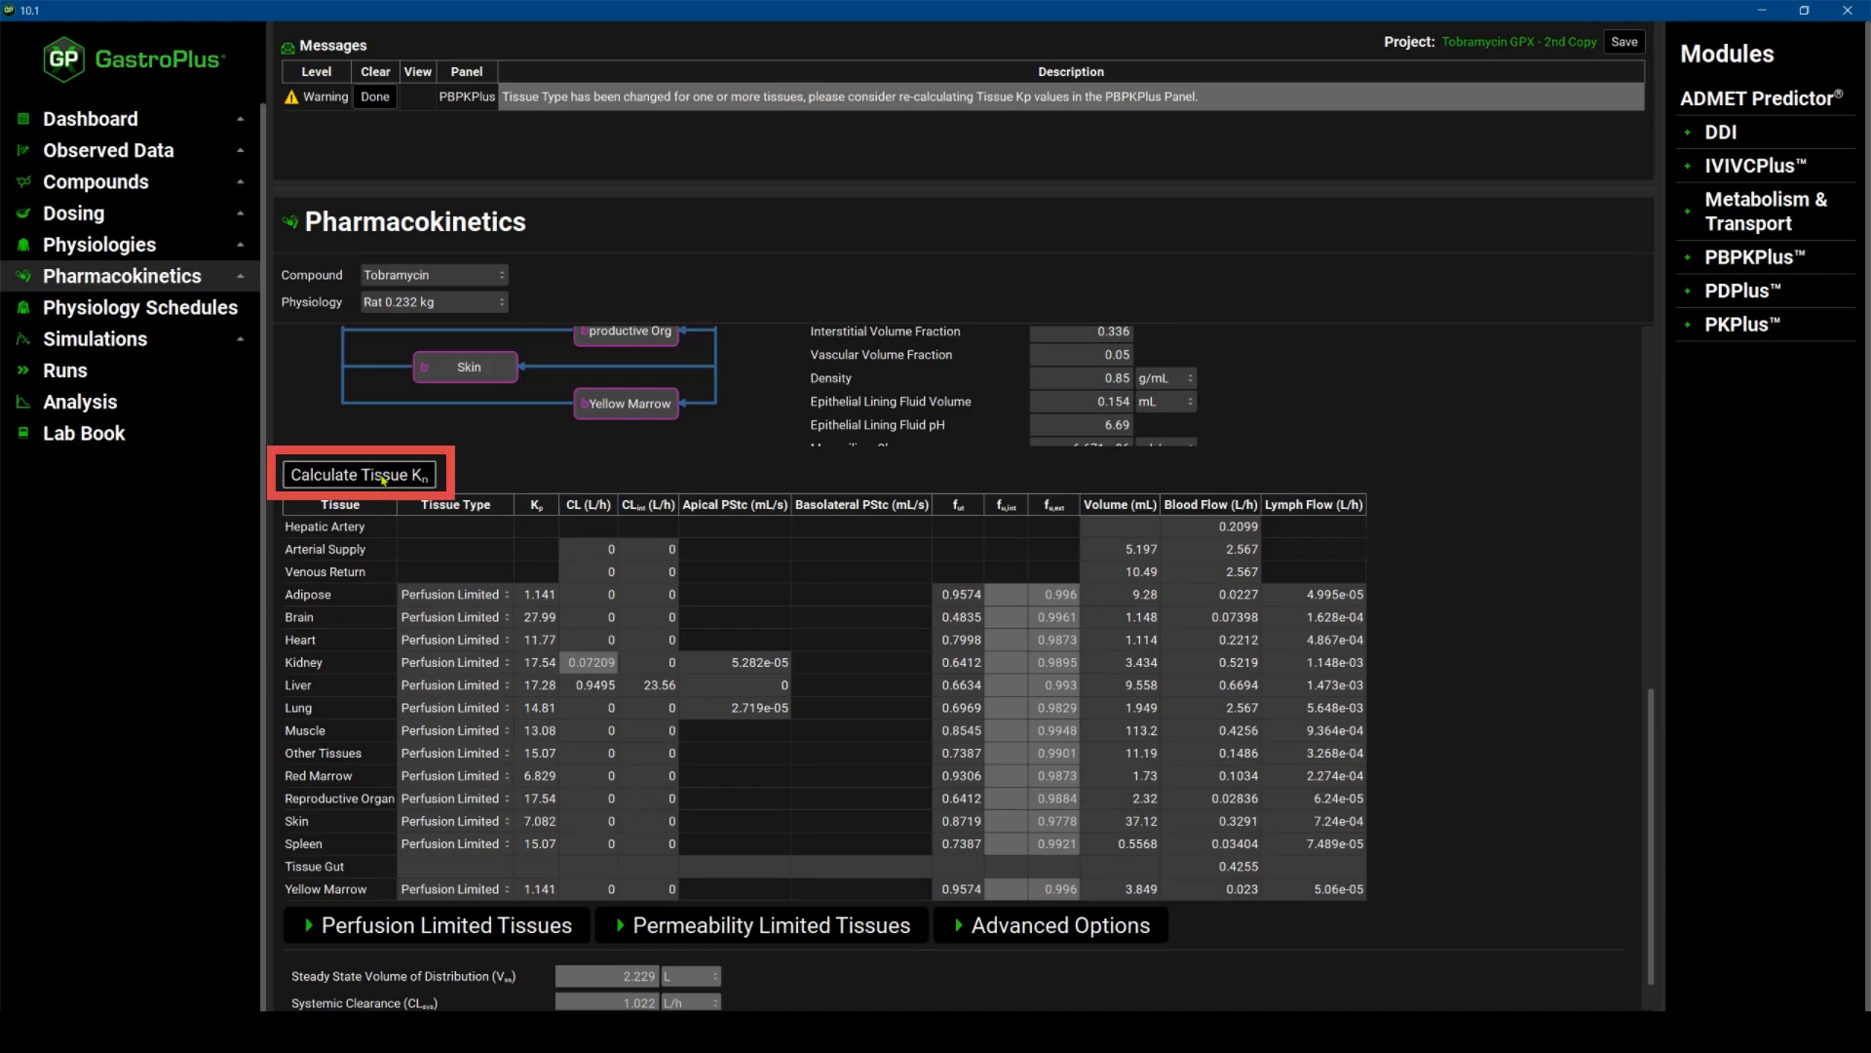
{"action": "scroll", "coordinate": [439, 537], "scroll_direction": "down", "scroll_amount": 1}
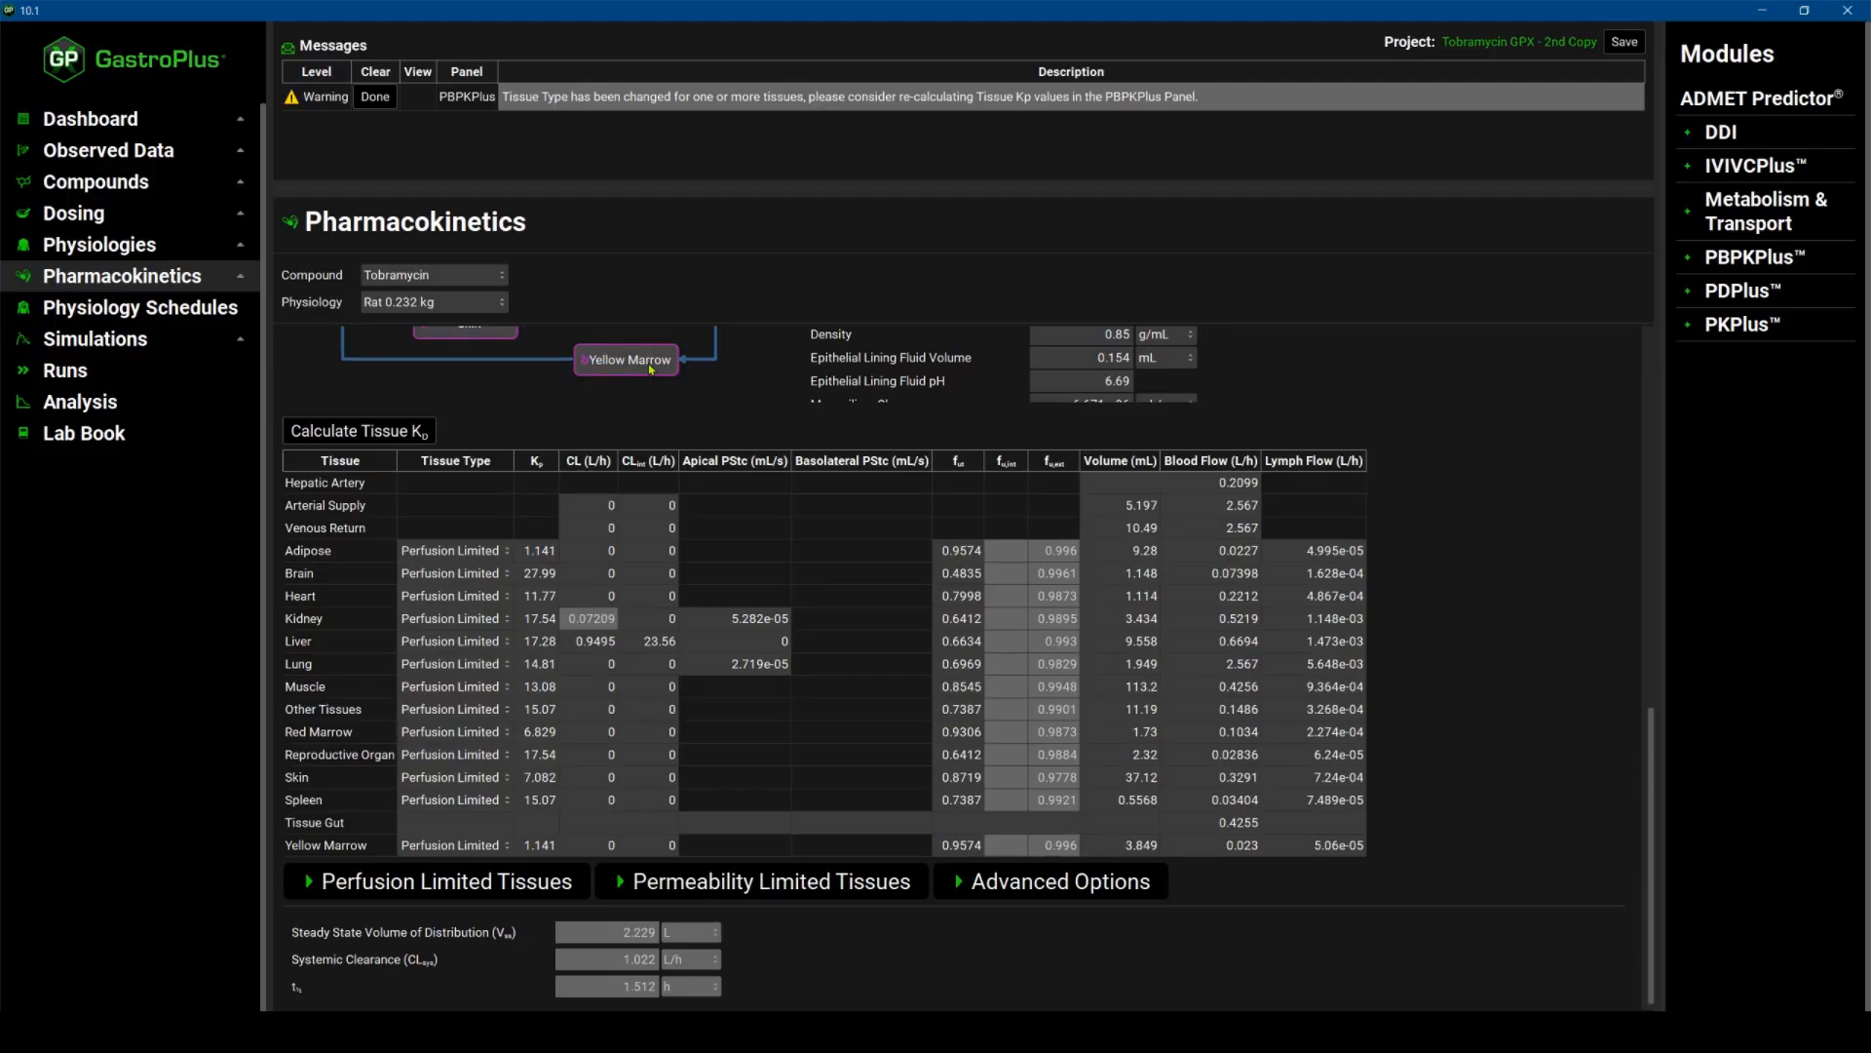
{"action": "scroll", "coordinate": [653, 380], "scroll_direction": "up", "scroll_amount": 3}
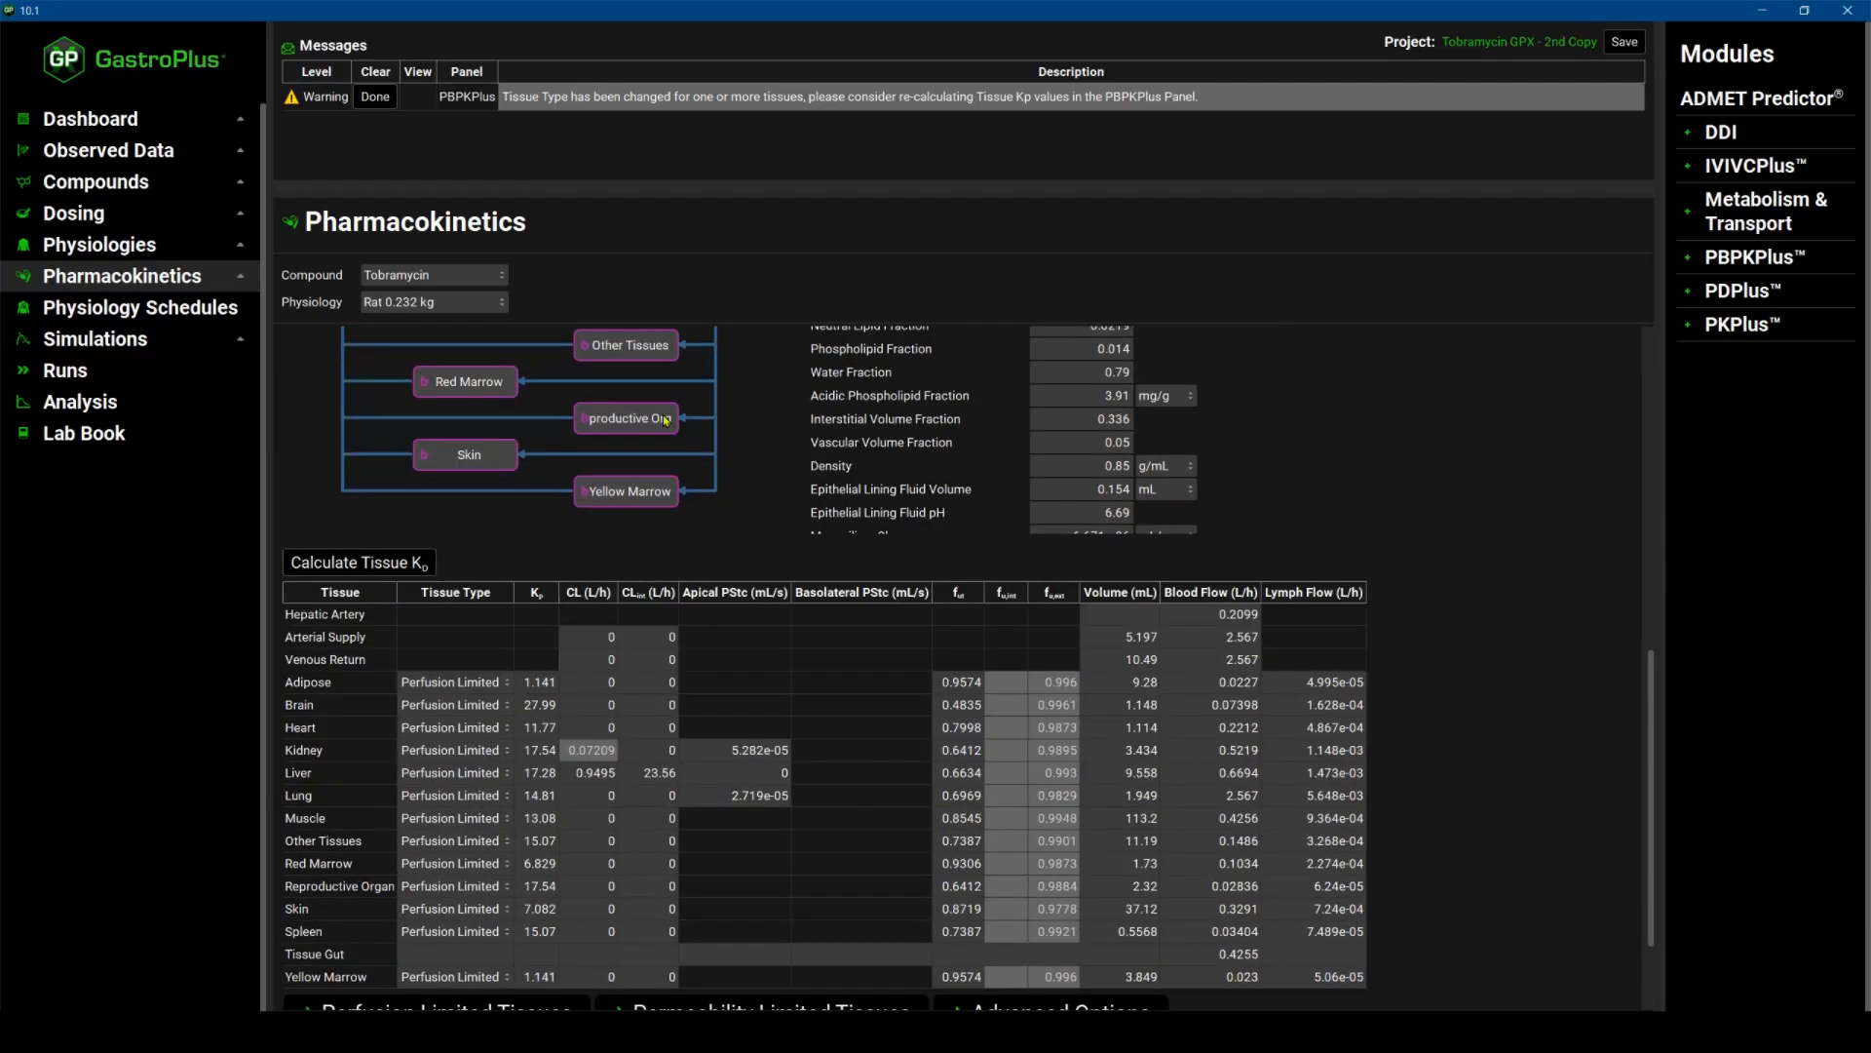
Set the Apical PStc of the kidney and the lung to 0 in the tissue table.
{"action": "double_click", "coordinate": [756, 750]}
{"action": "type", "text": "0"}
{"action": "key", "text": "Return"}
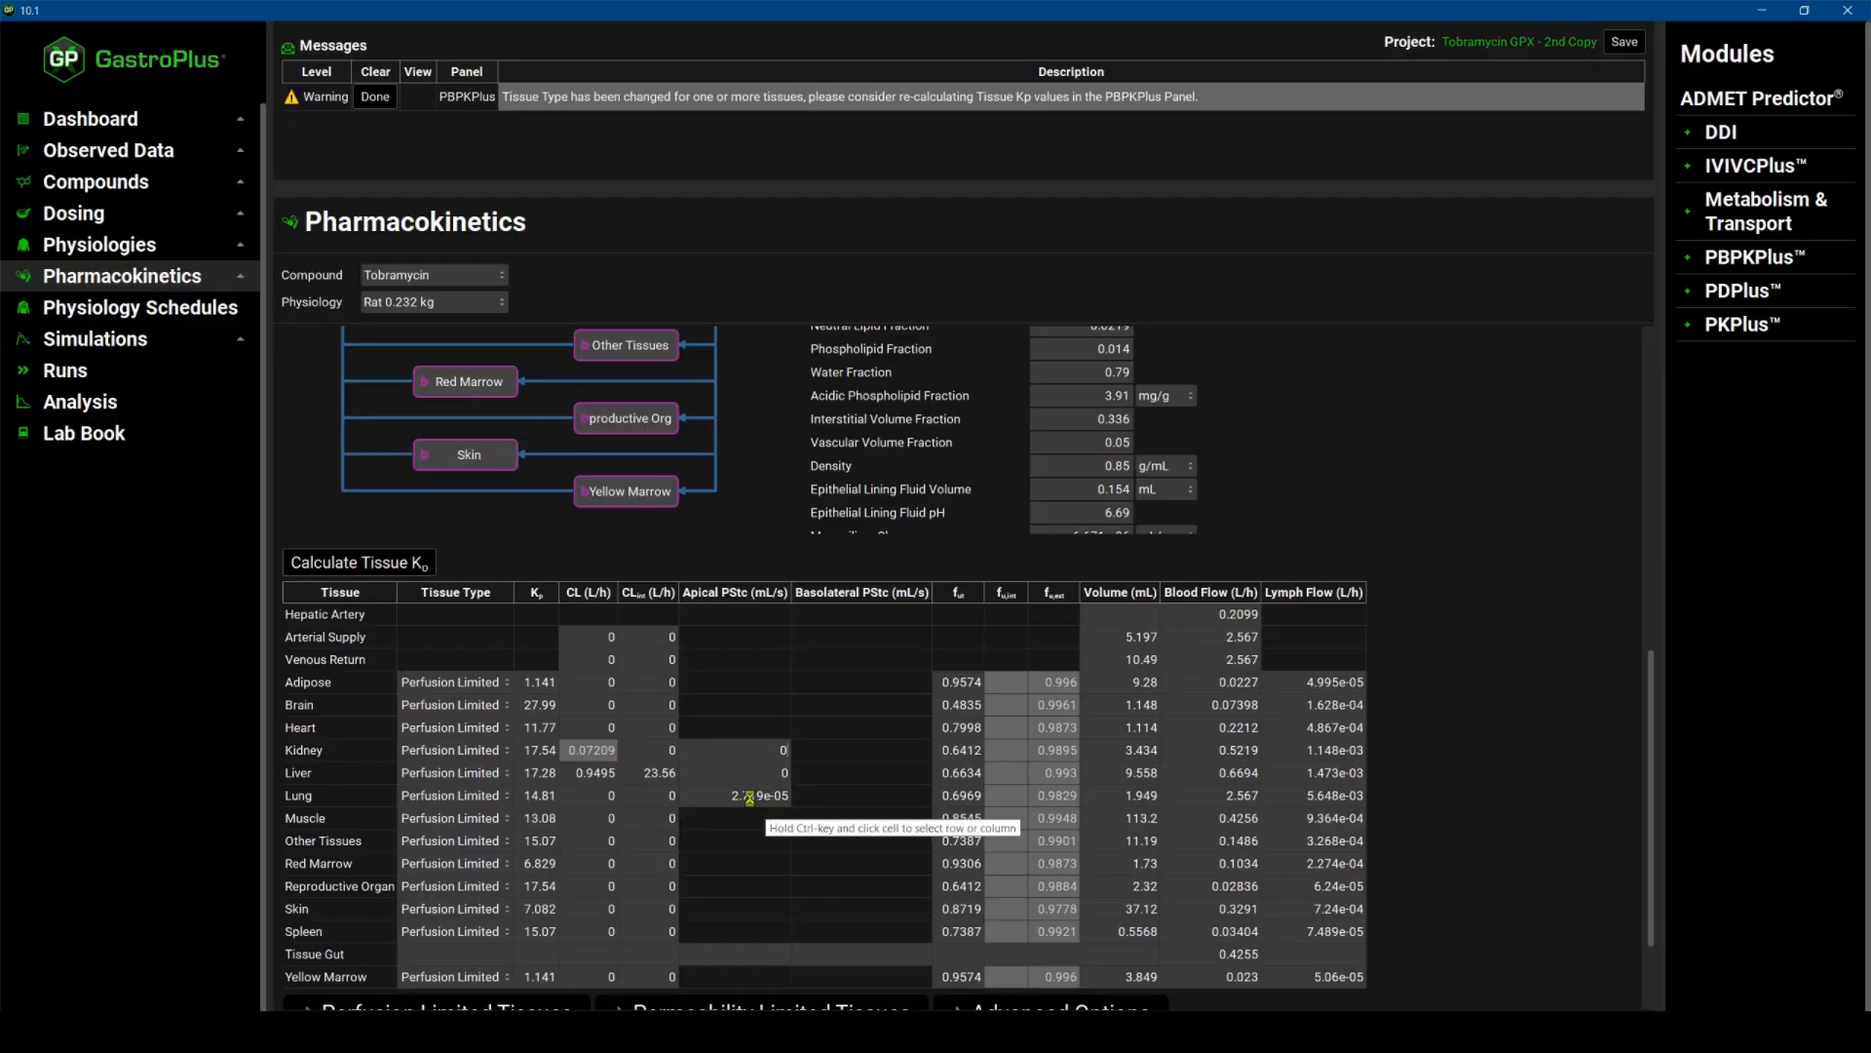
{"action": "double_click", "coordinate": [748, 797]}
{"action": "type", "text": "0"}
{"action": "key", "text": "Return"}
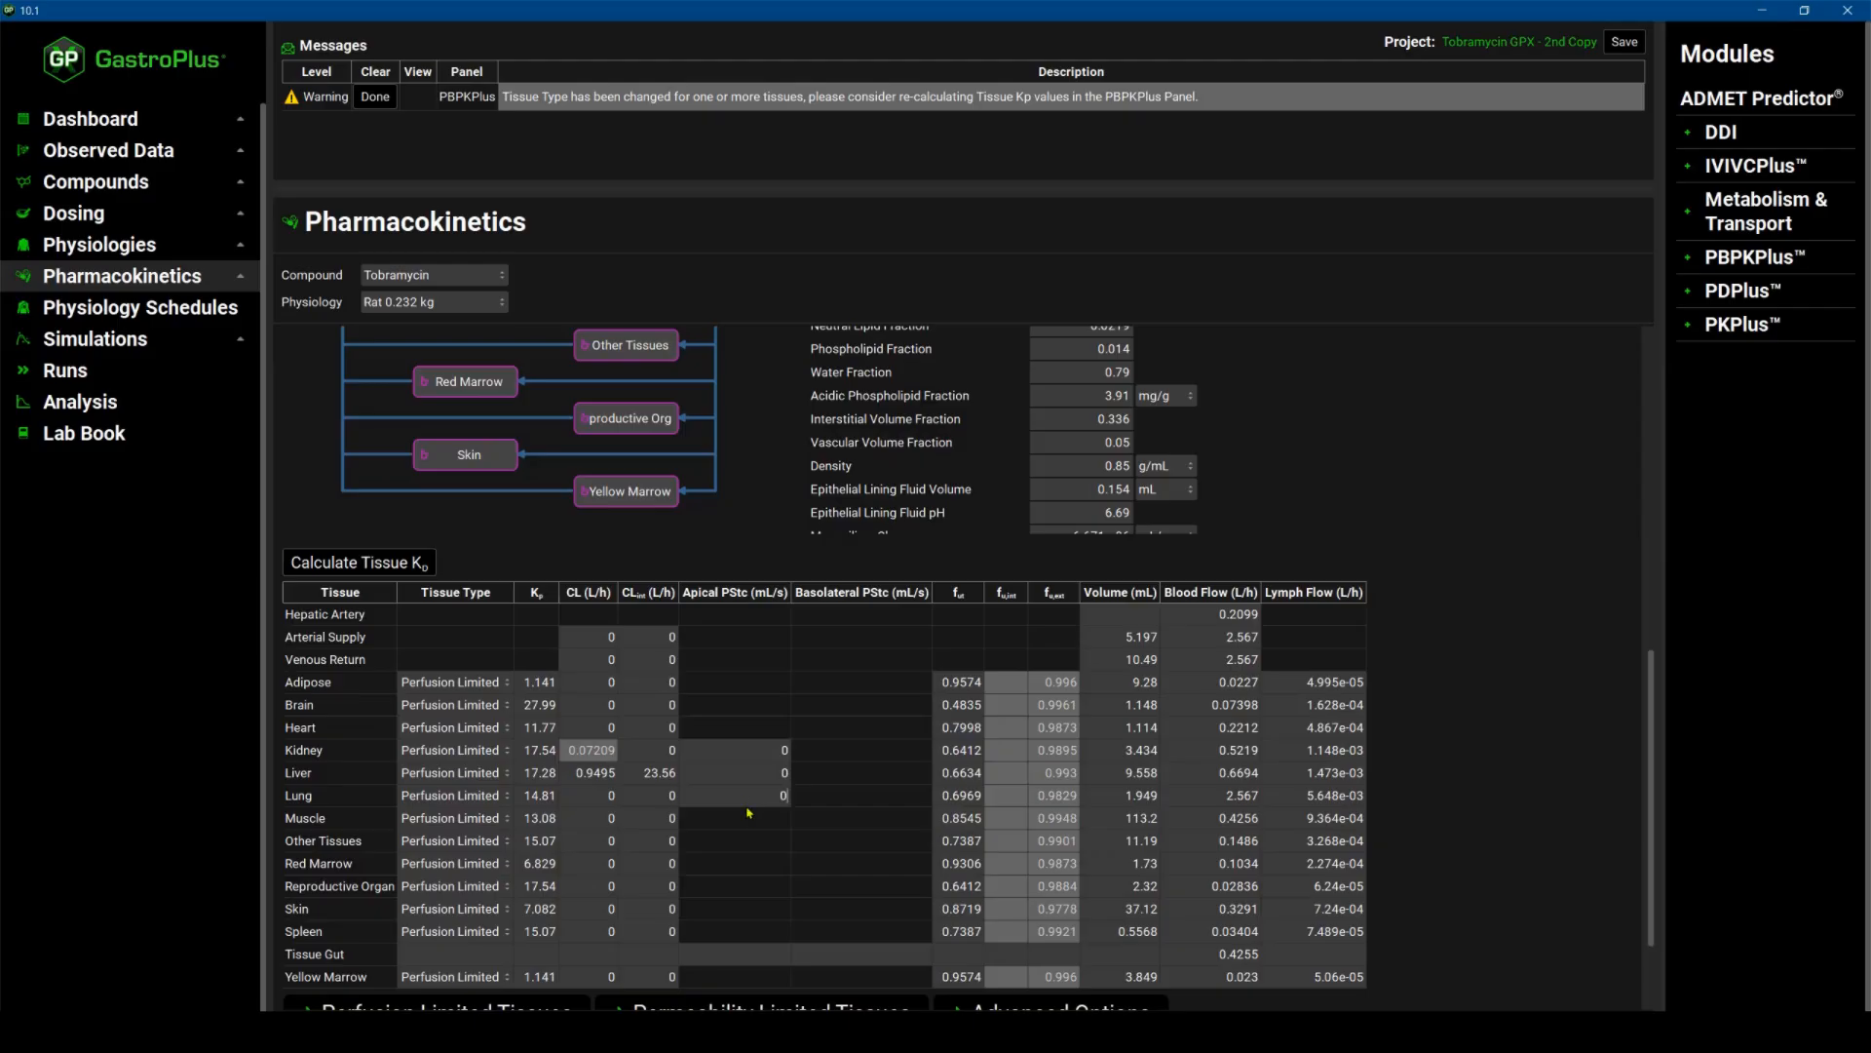
{"action": "left_click", "coordinate": [751, 818]}
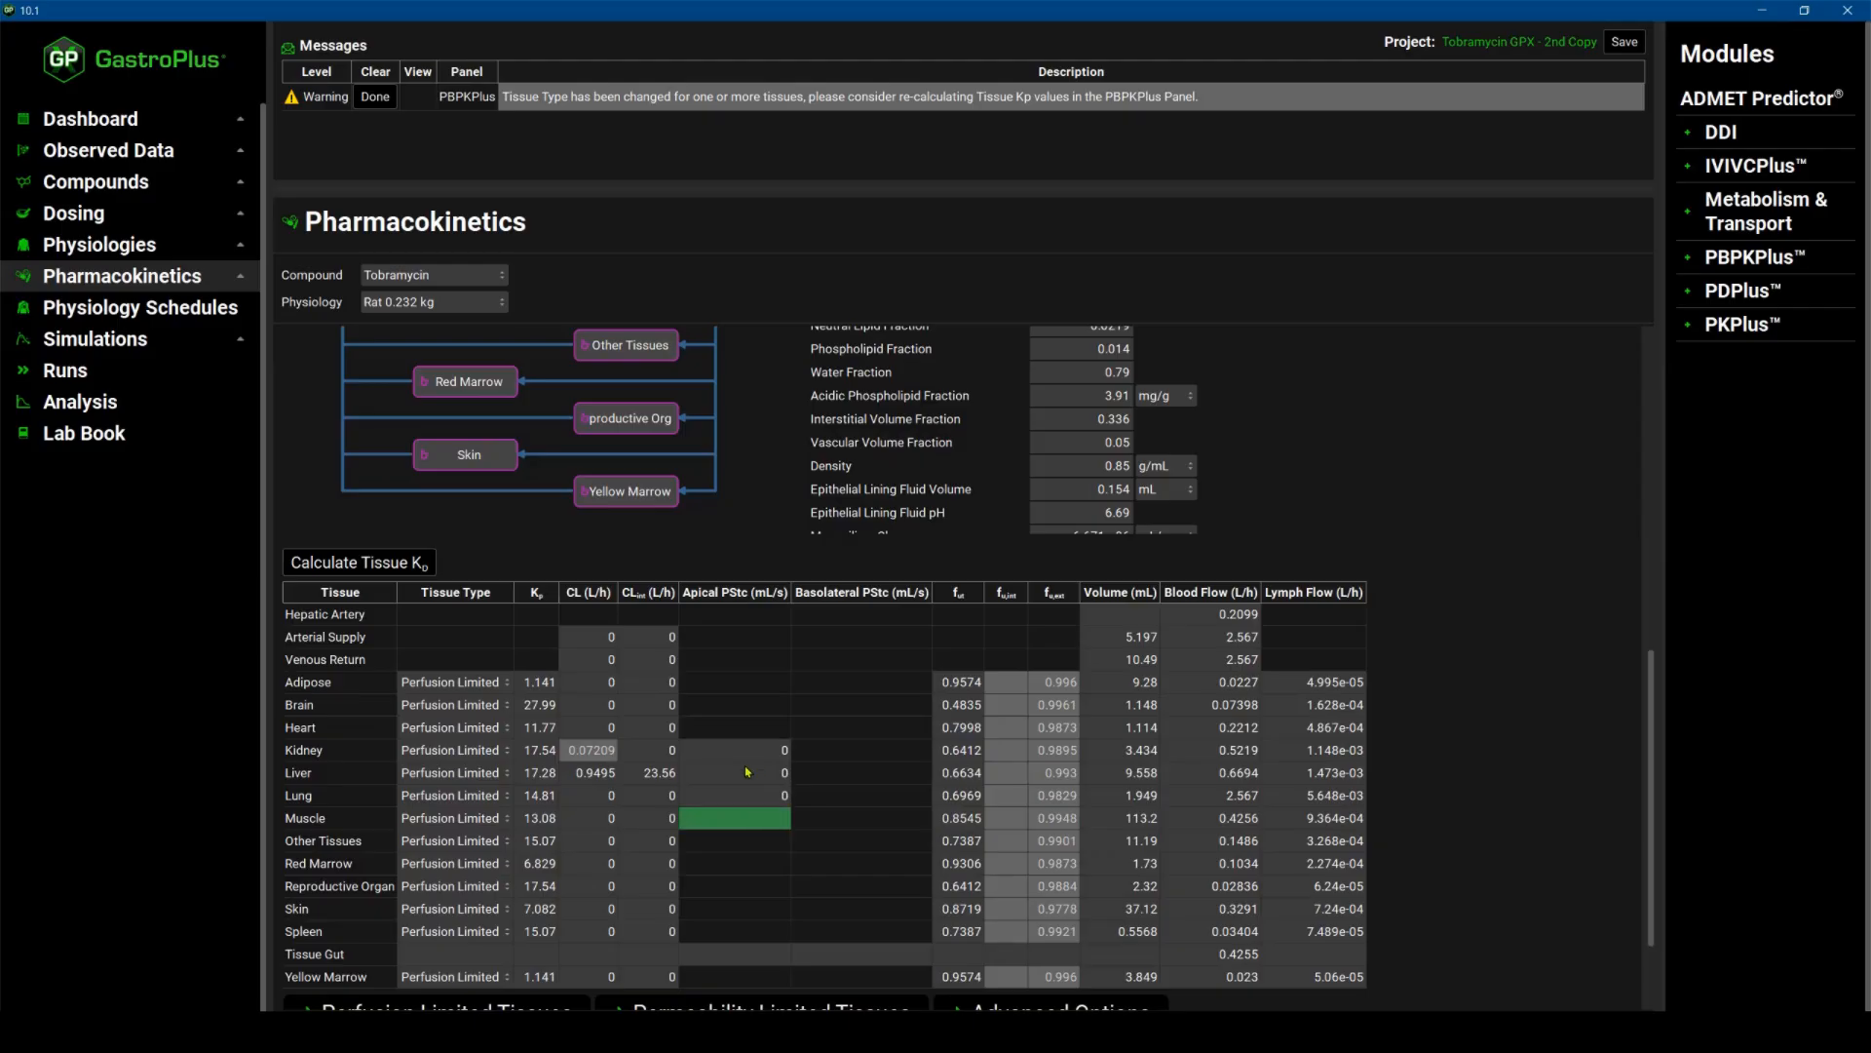
{"action": "double_click", "coordinate": [747, 771]}
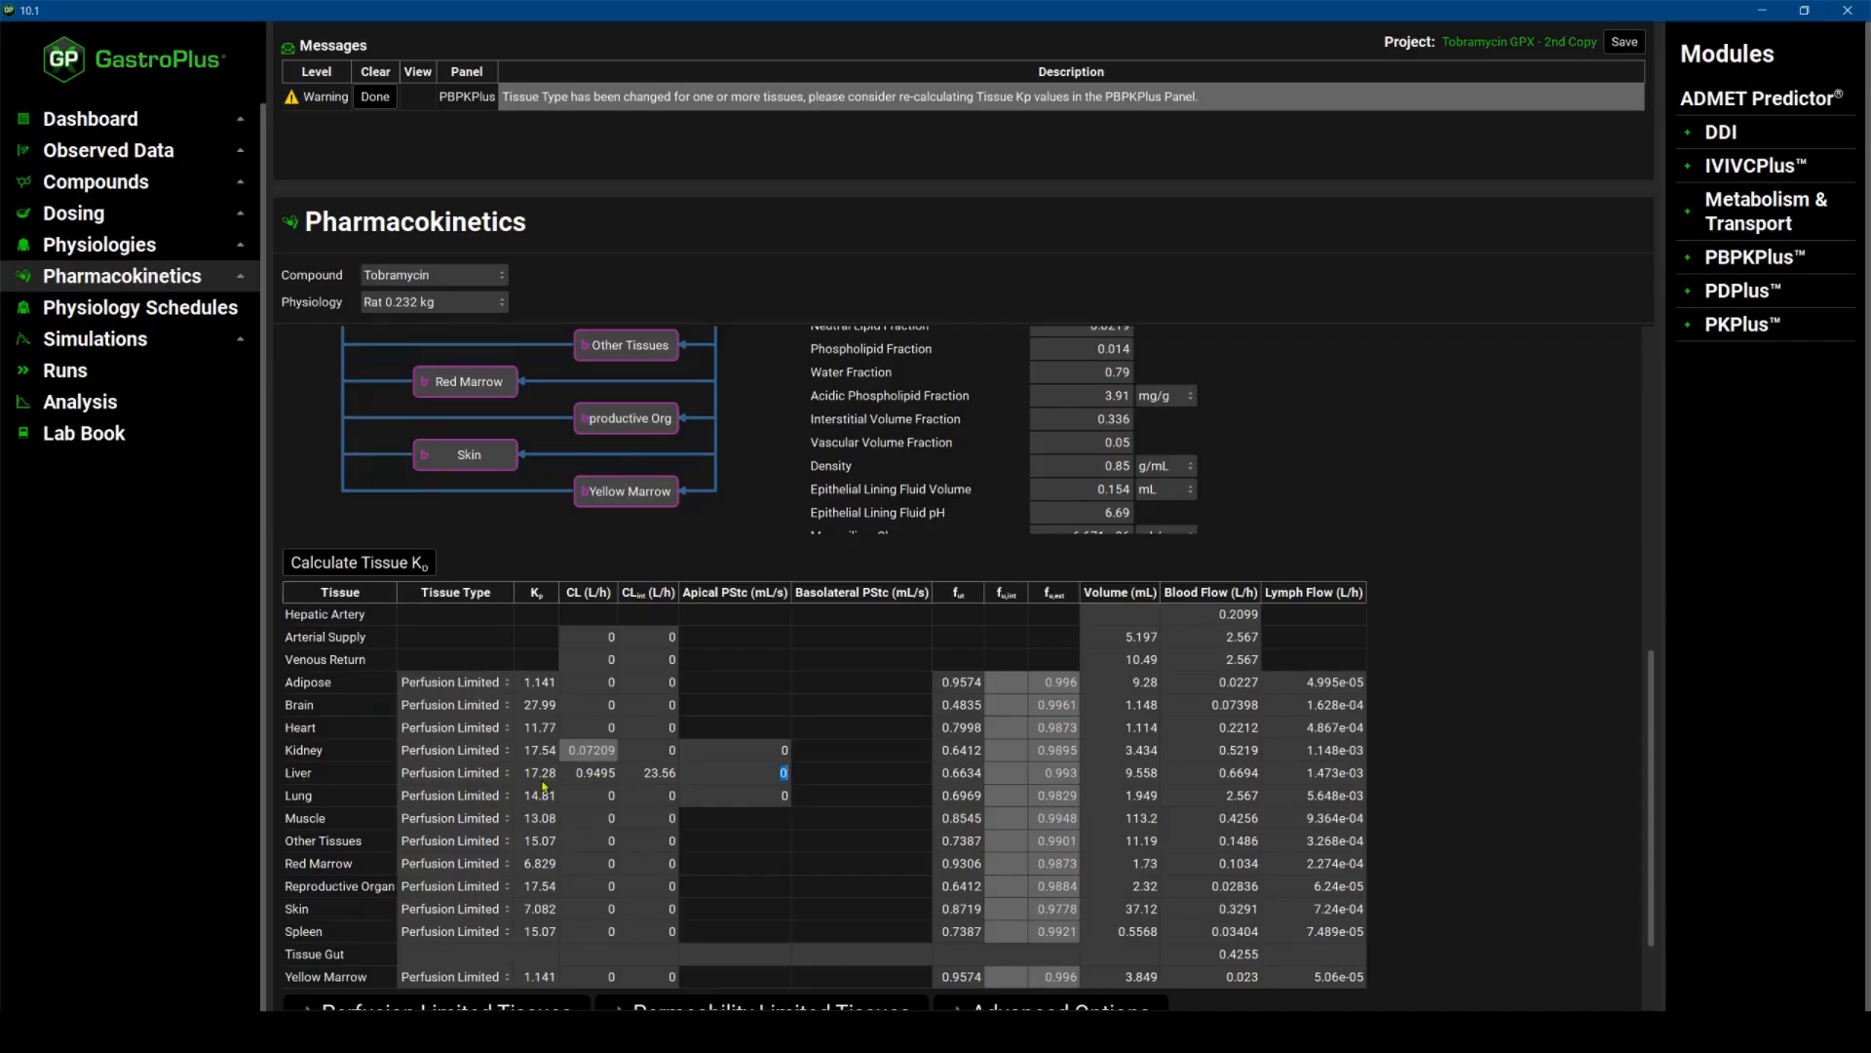
Set the liver's clearance to 0 in the tissue table.
{"action": "double_click", "coordinate": [585, 775]}
{"action": "type", "text": "0"}
{"action": "key", "text": "Return"}
{"action": "double_click", "coordinate": [596, 795]}
Expand the Perfusion Limited and Permeability Limited Tissues sections and review their Kp and fu method options.
{"action": "scroll", "coordinate": [648, 780], "scroll_direction": "down", "scroll_amount": 1}
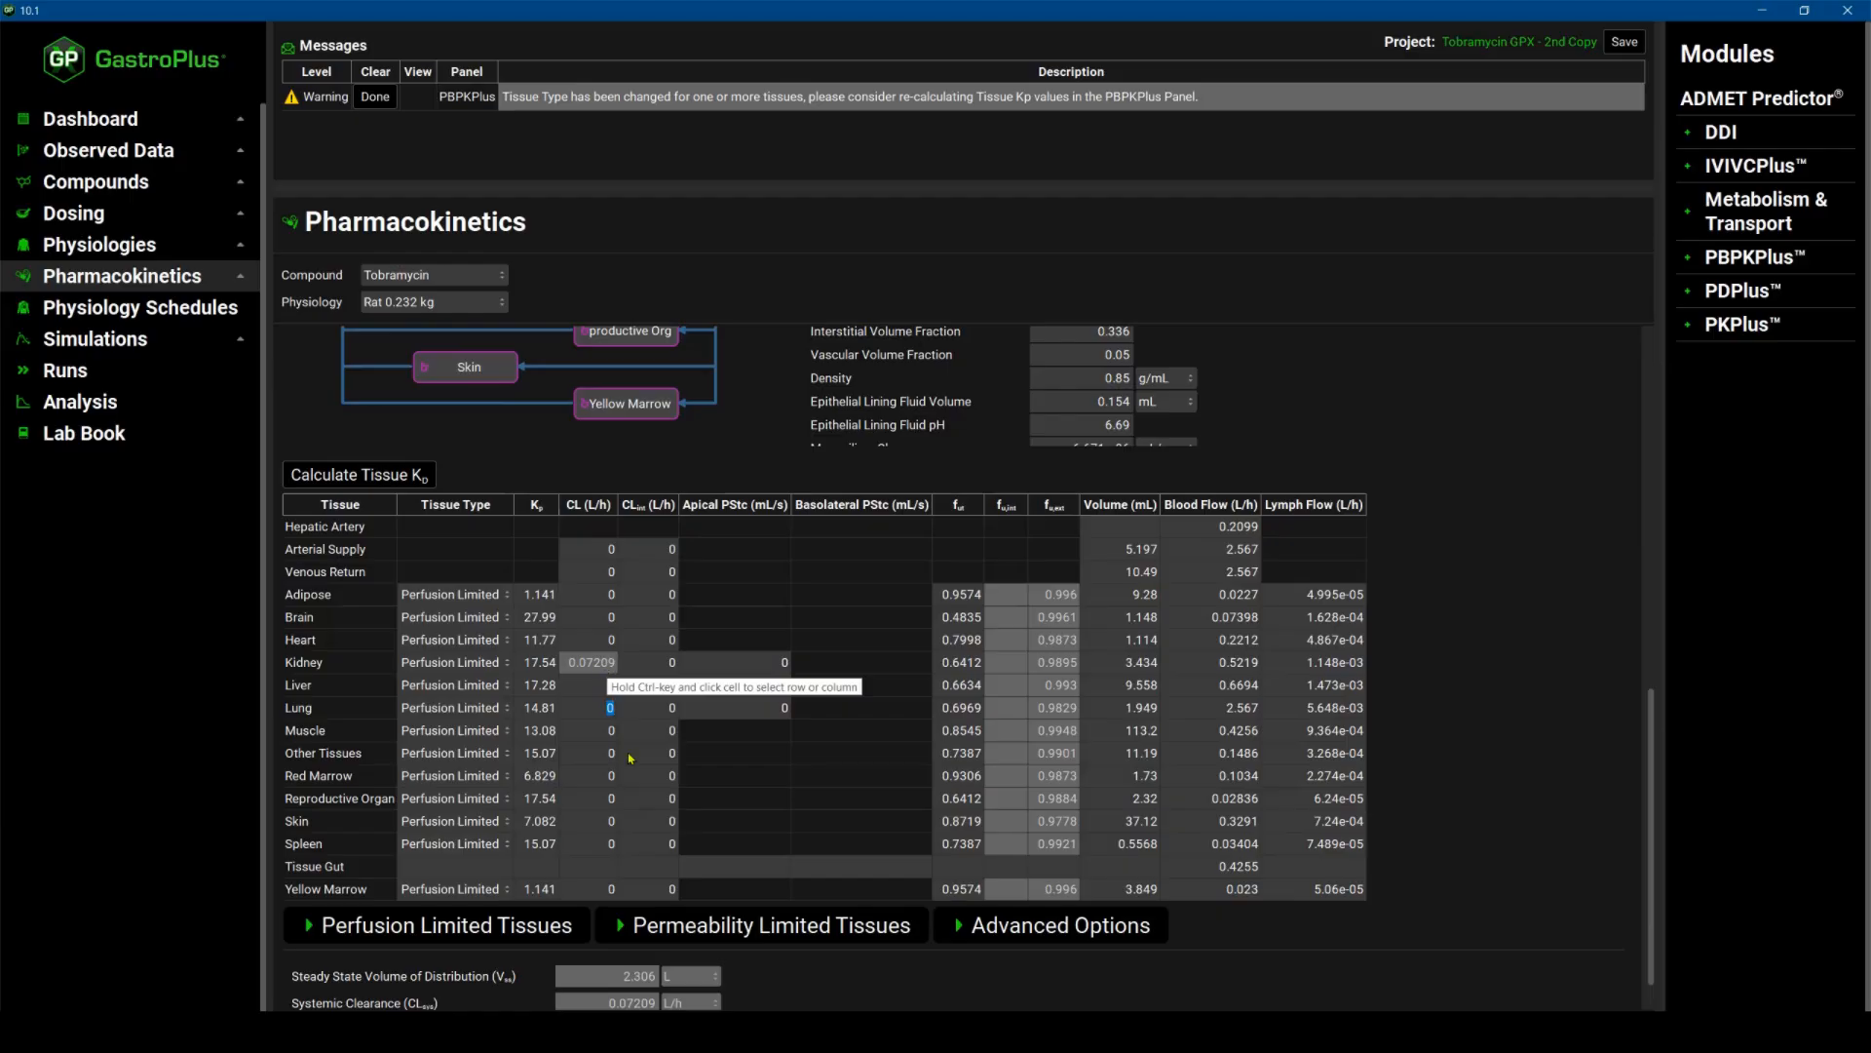
{"action": "scroll", "coordinate": [687, 792], "scroll_direction": "down", "scroll_amount": 1}
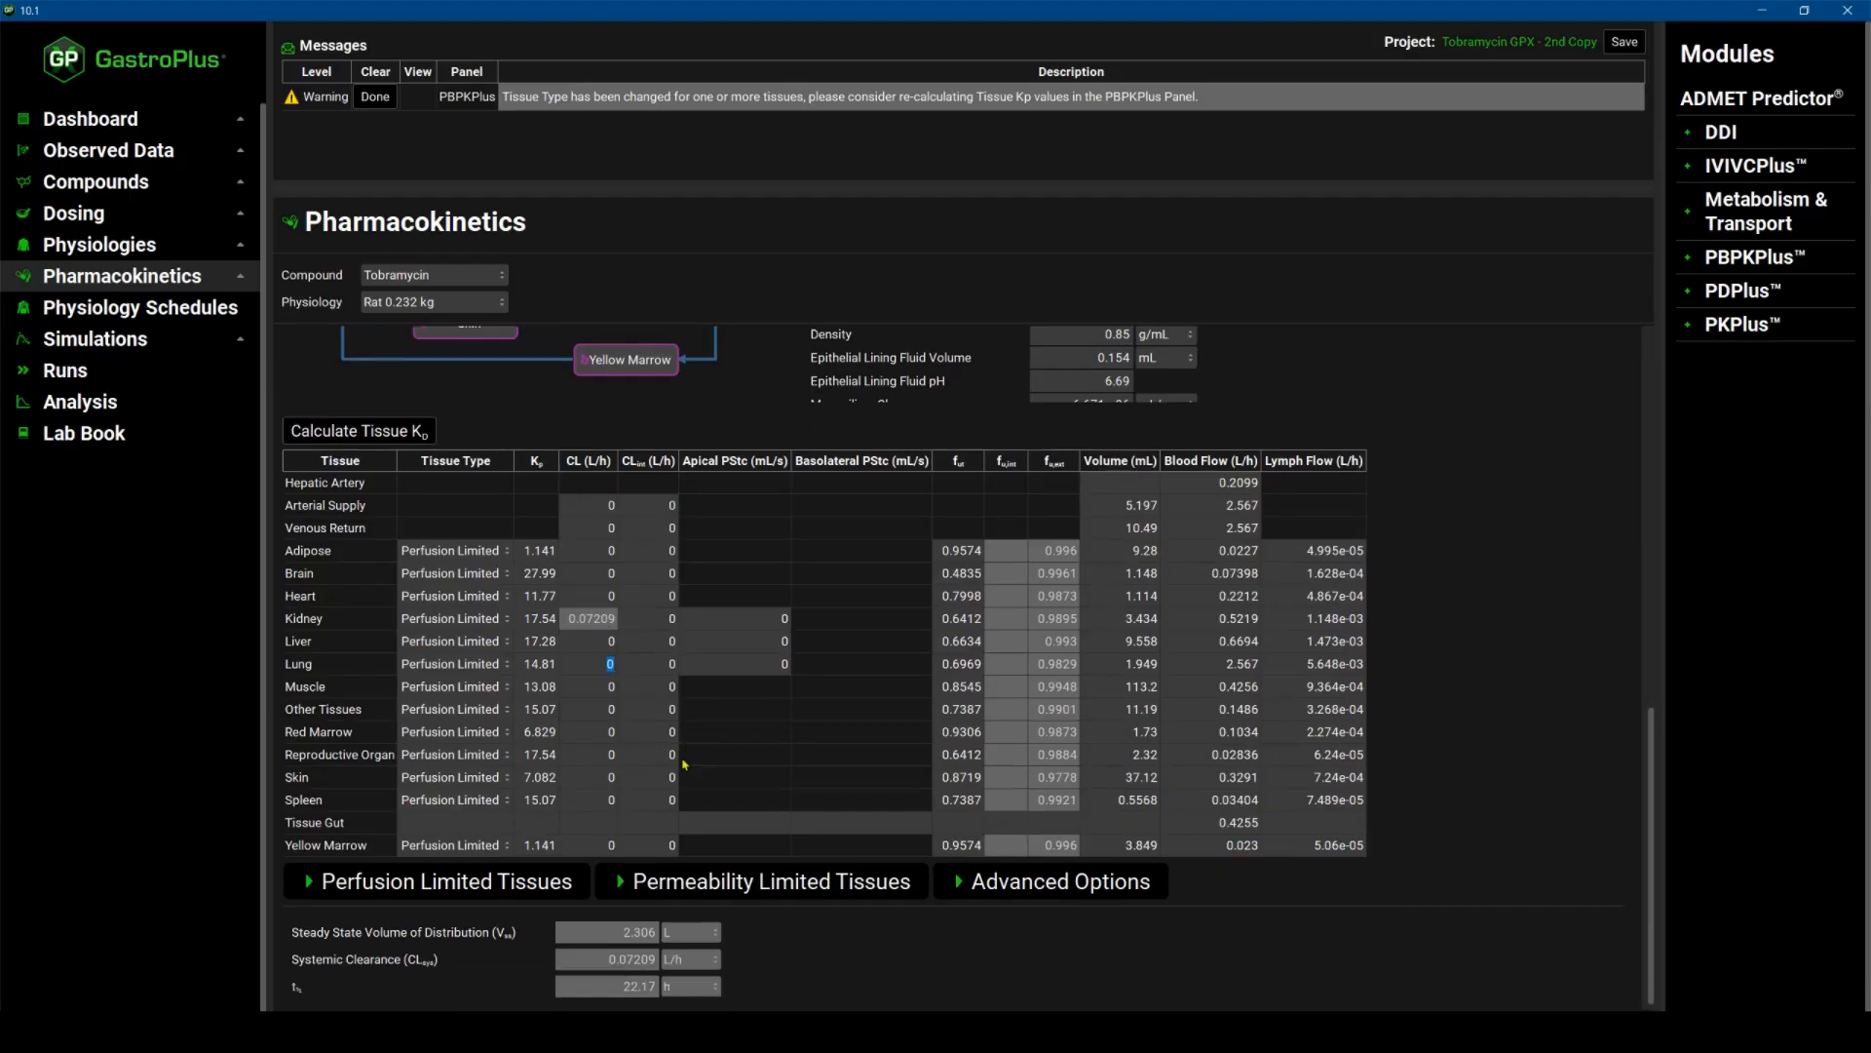
{"action": "scroll", "coordinate": [683, 755], "scroll_direction": "down", "scroll_amount": 1}
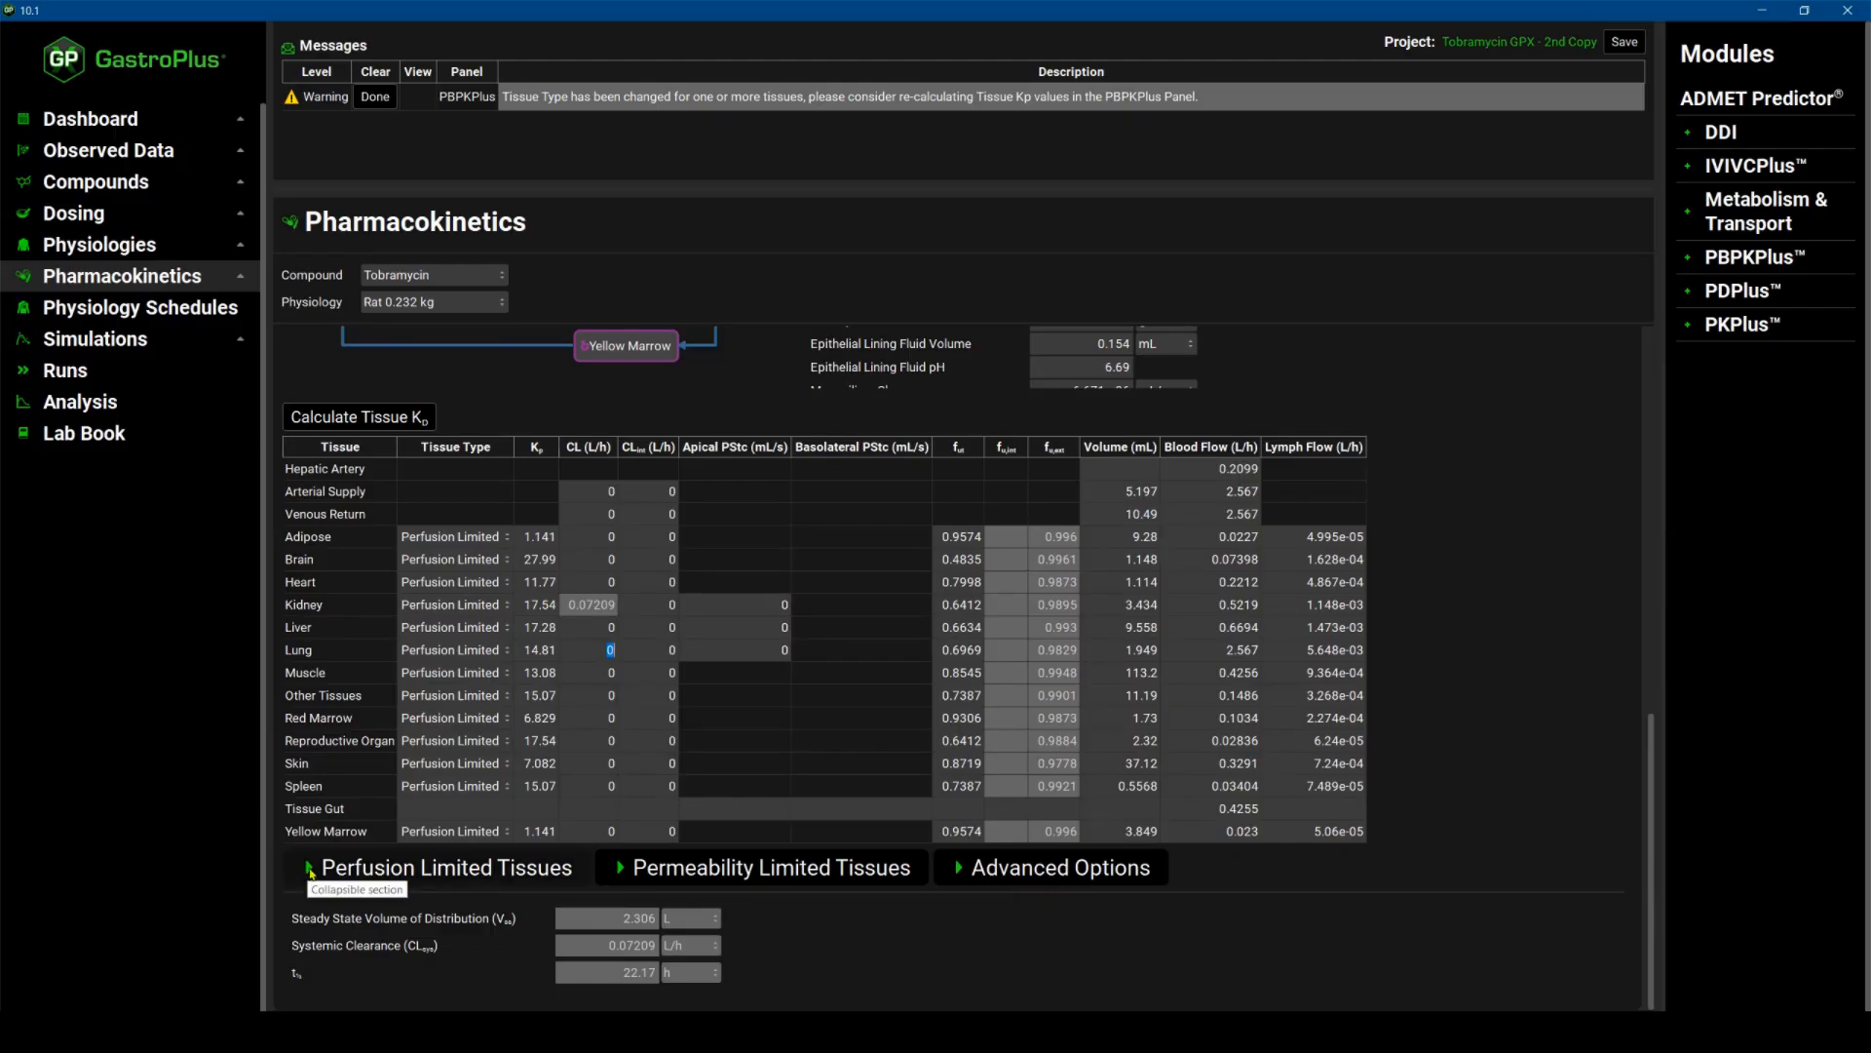
{"action": "left_click", "coordinate": [311, 869]}
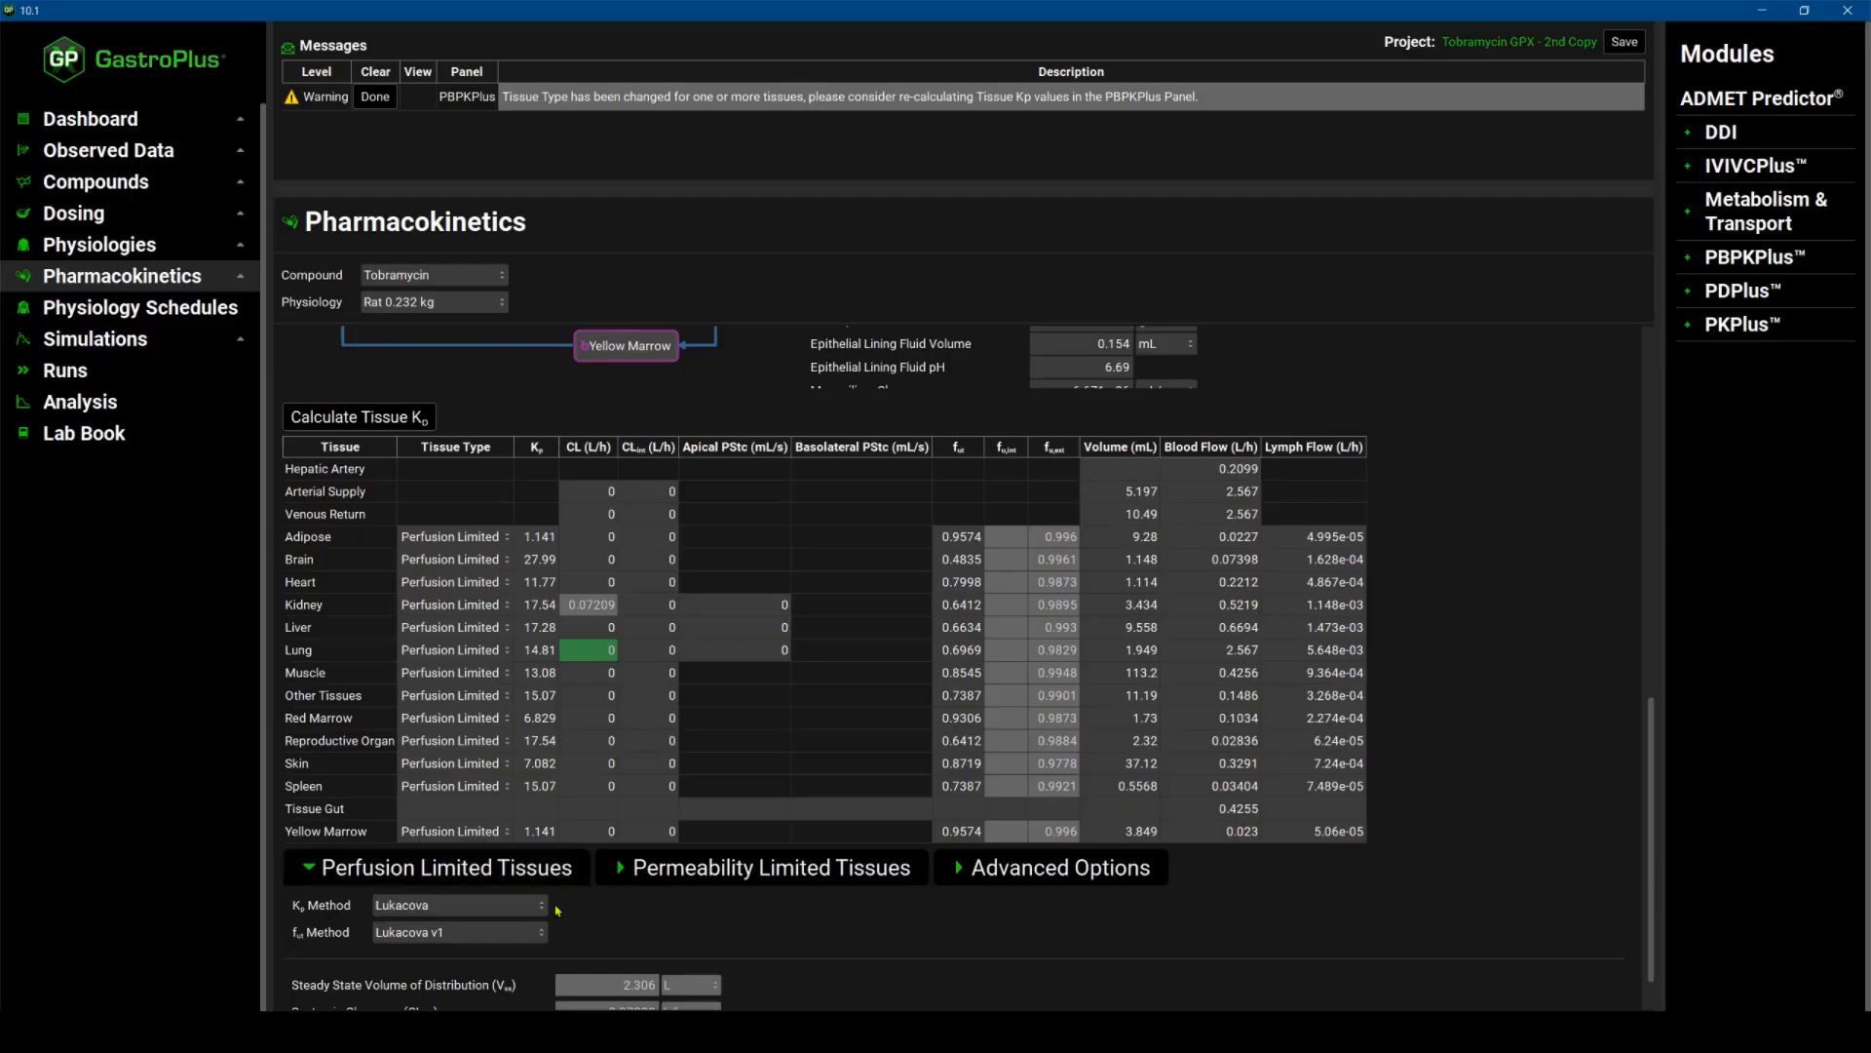
{"action": "left_click", "coordinate": [770, 867]}
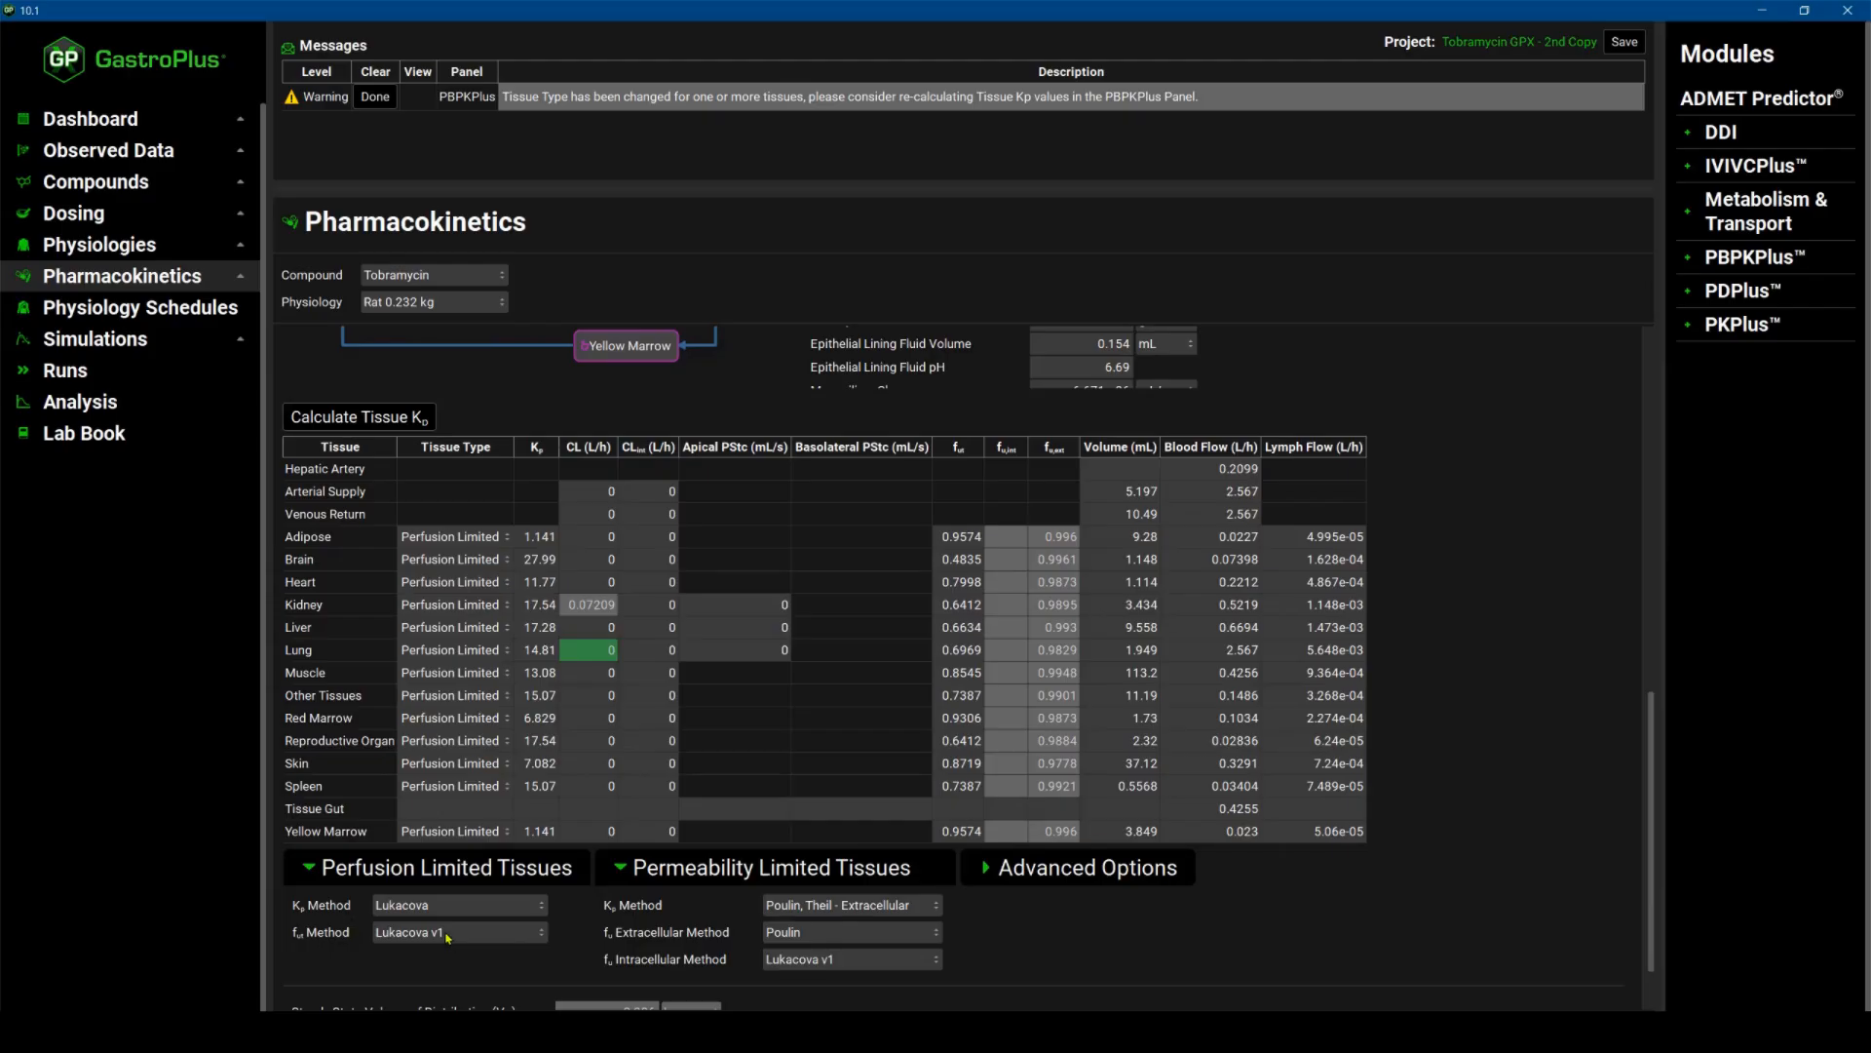
{"action": "left_click", "coordinate": [542, 905]}
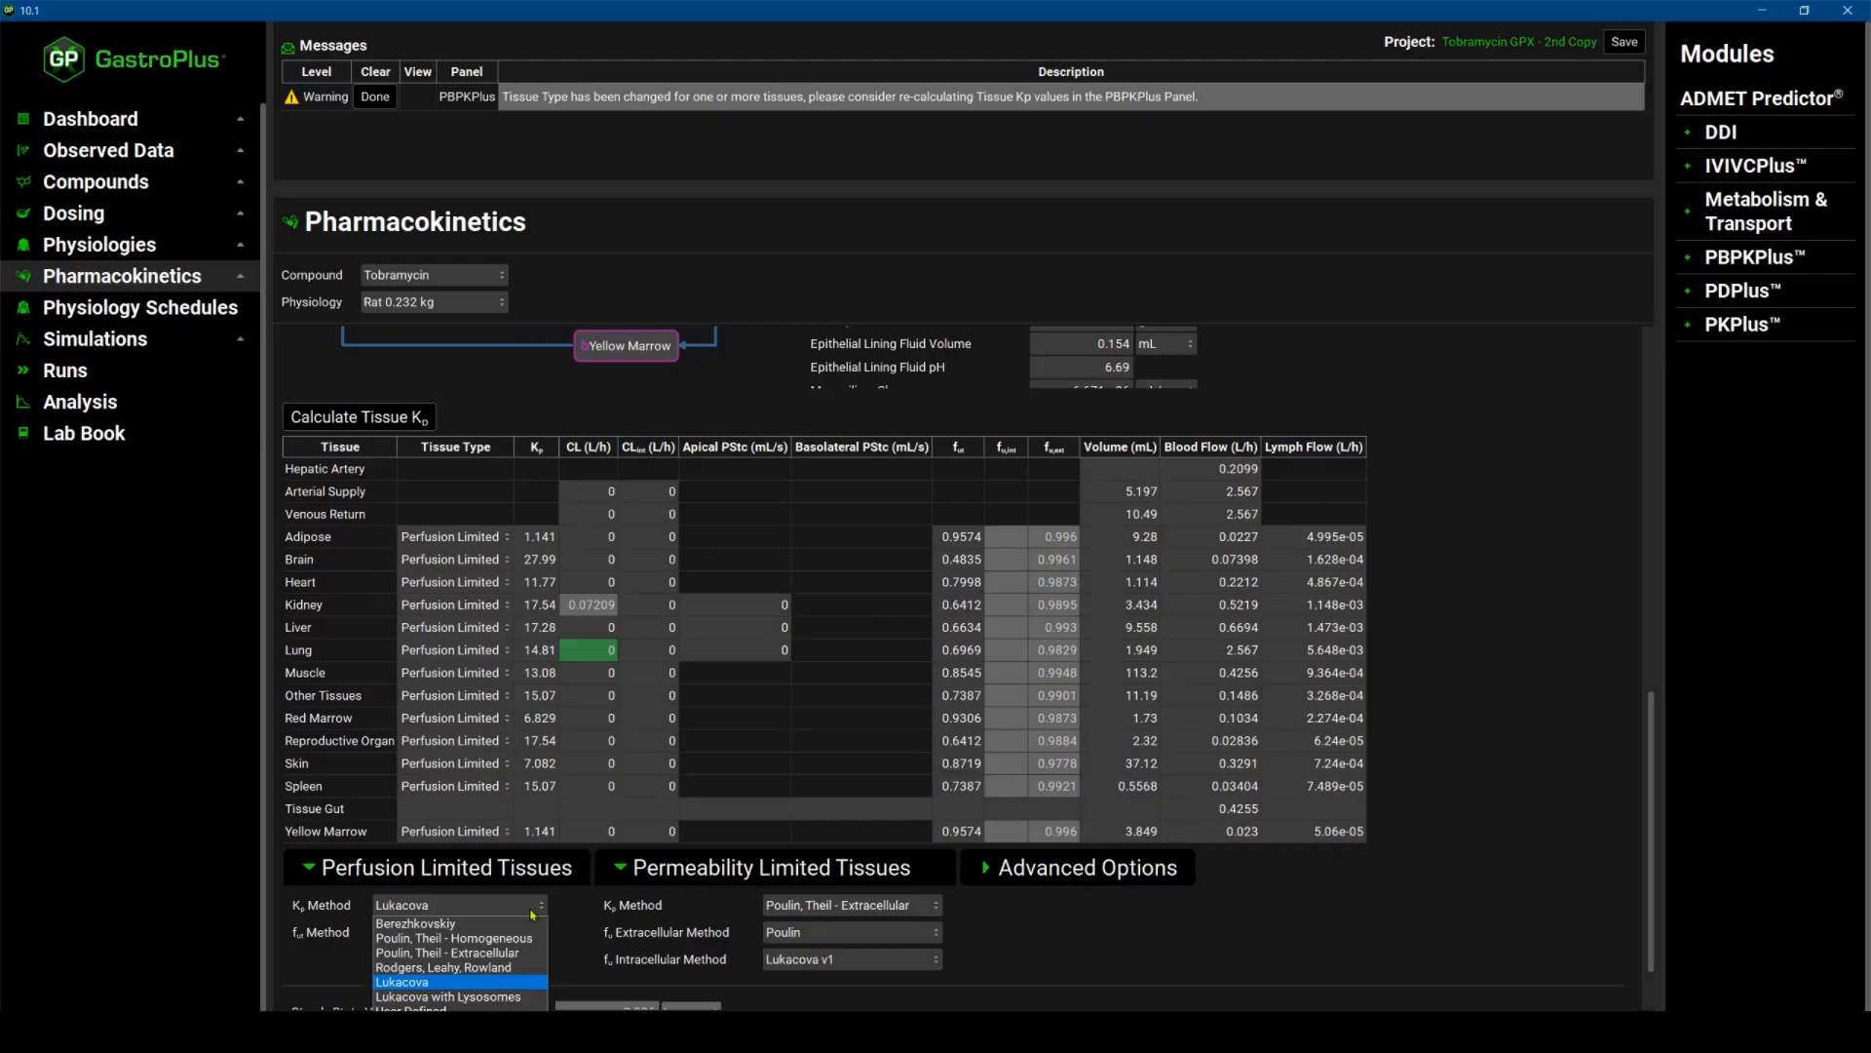
{"action": "left_click", "coordinate": [439, 981]}
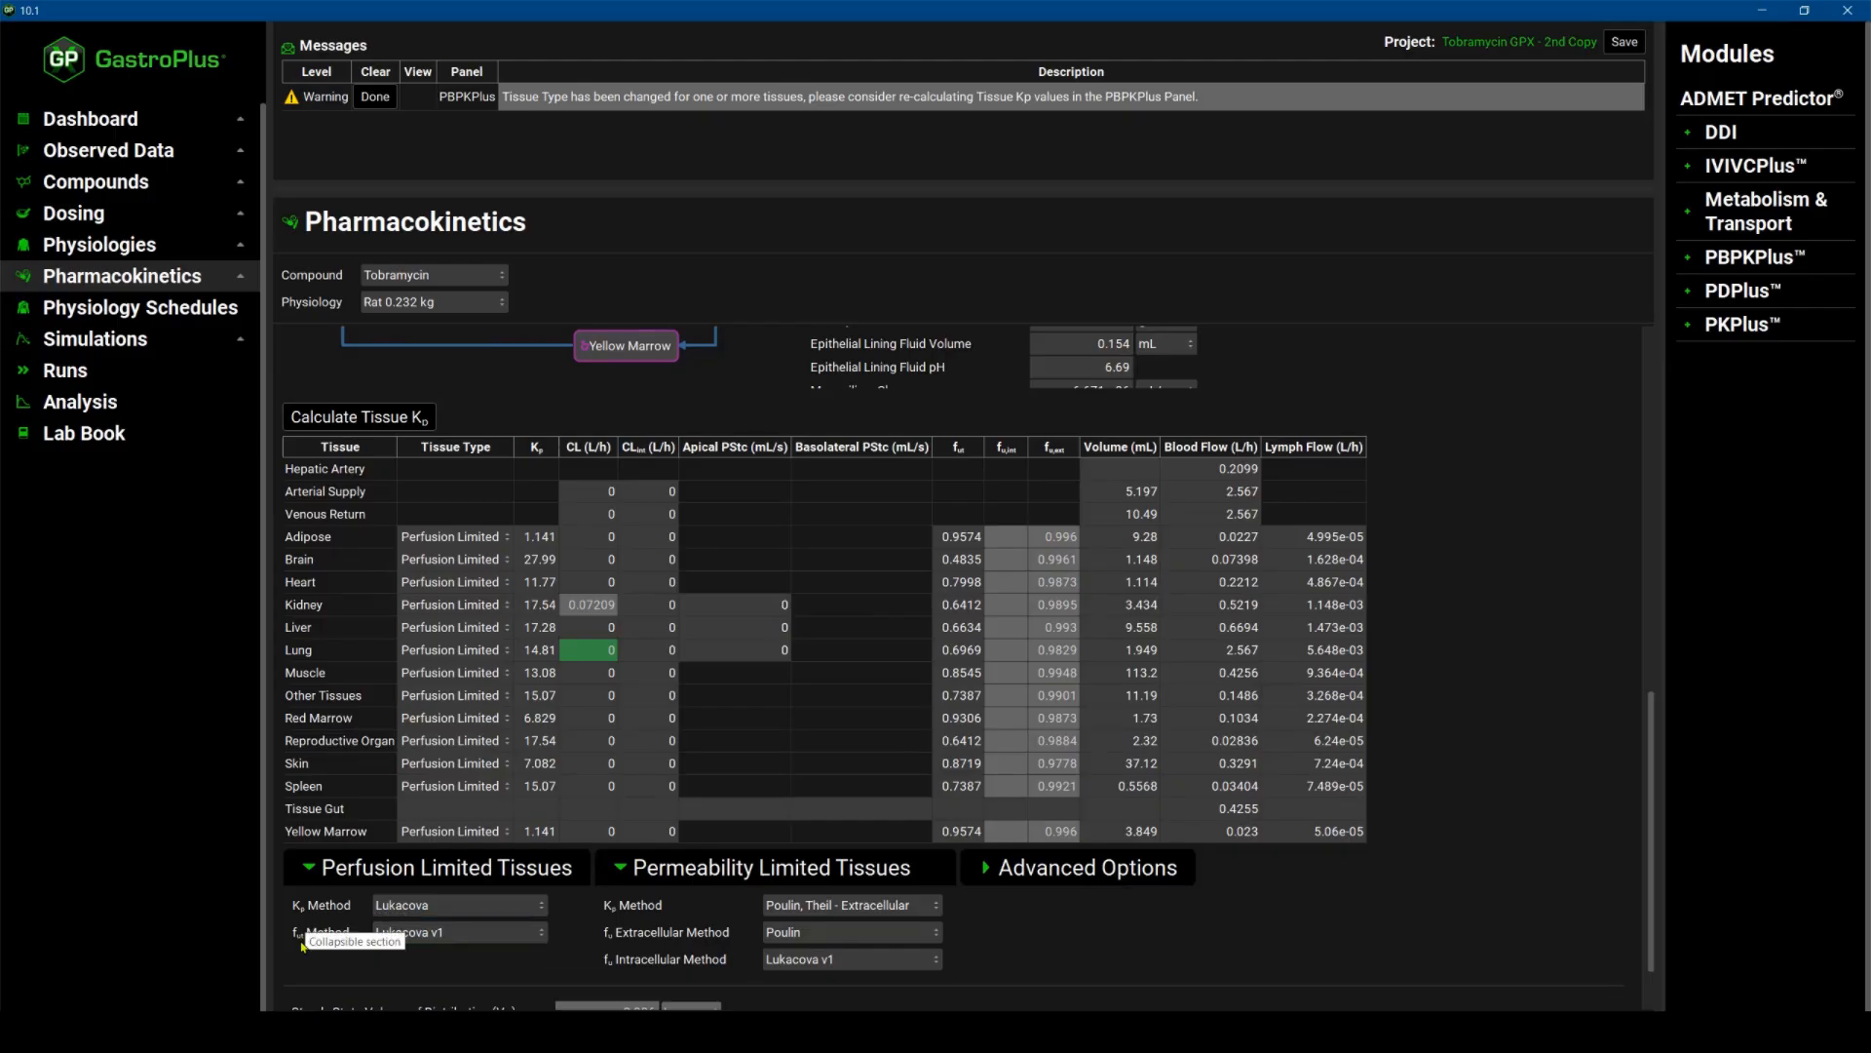
{"action": "left_click", "coordinate": [542, 936]}
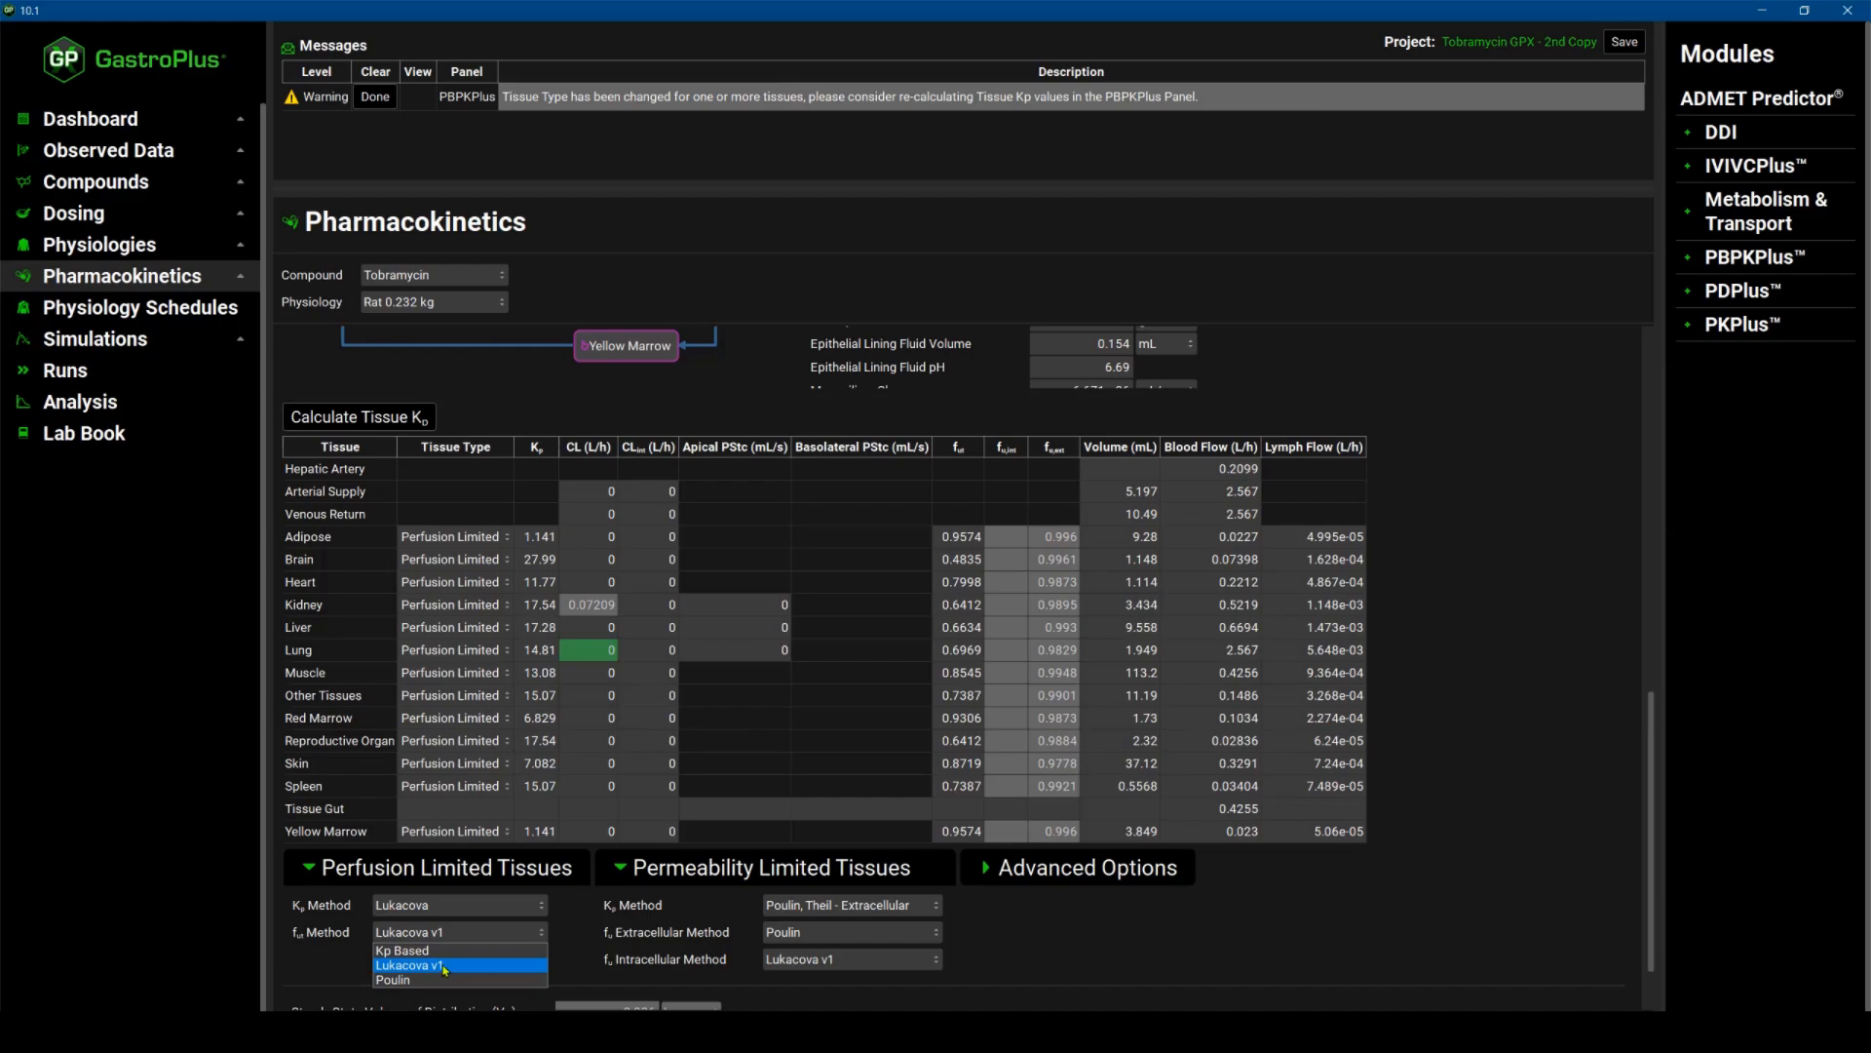
{"action": "left_click", "coordinate": [323, 971]}
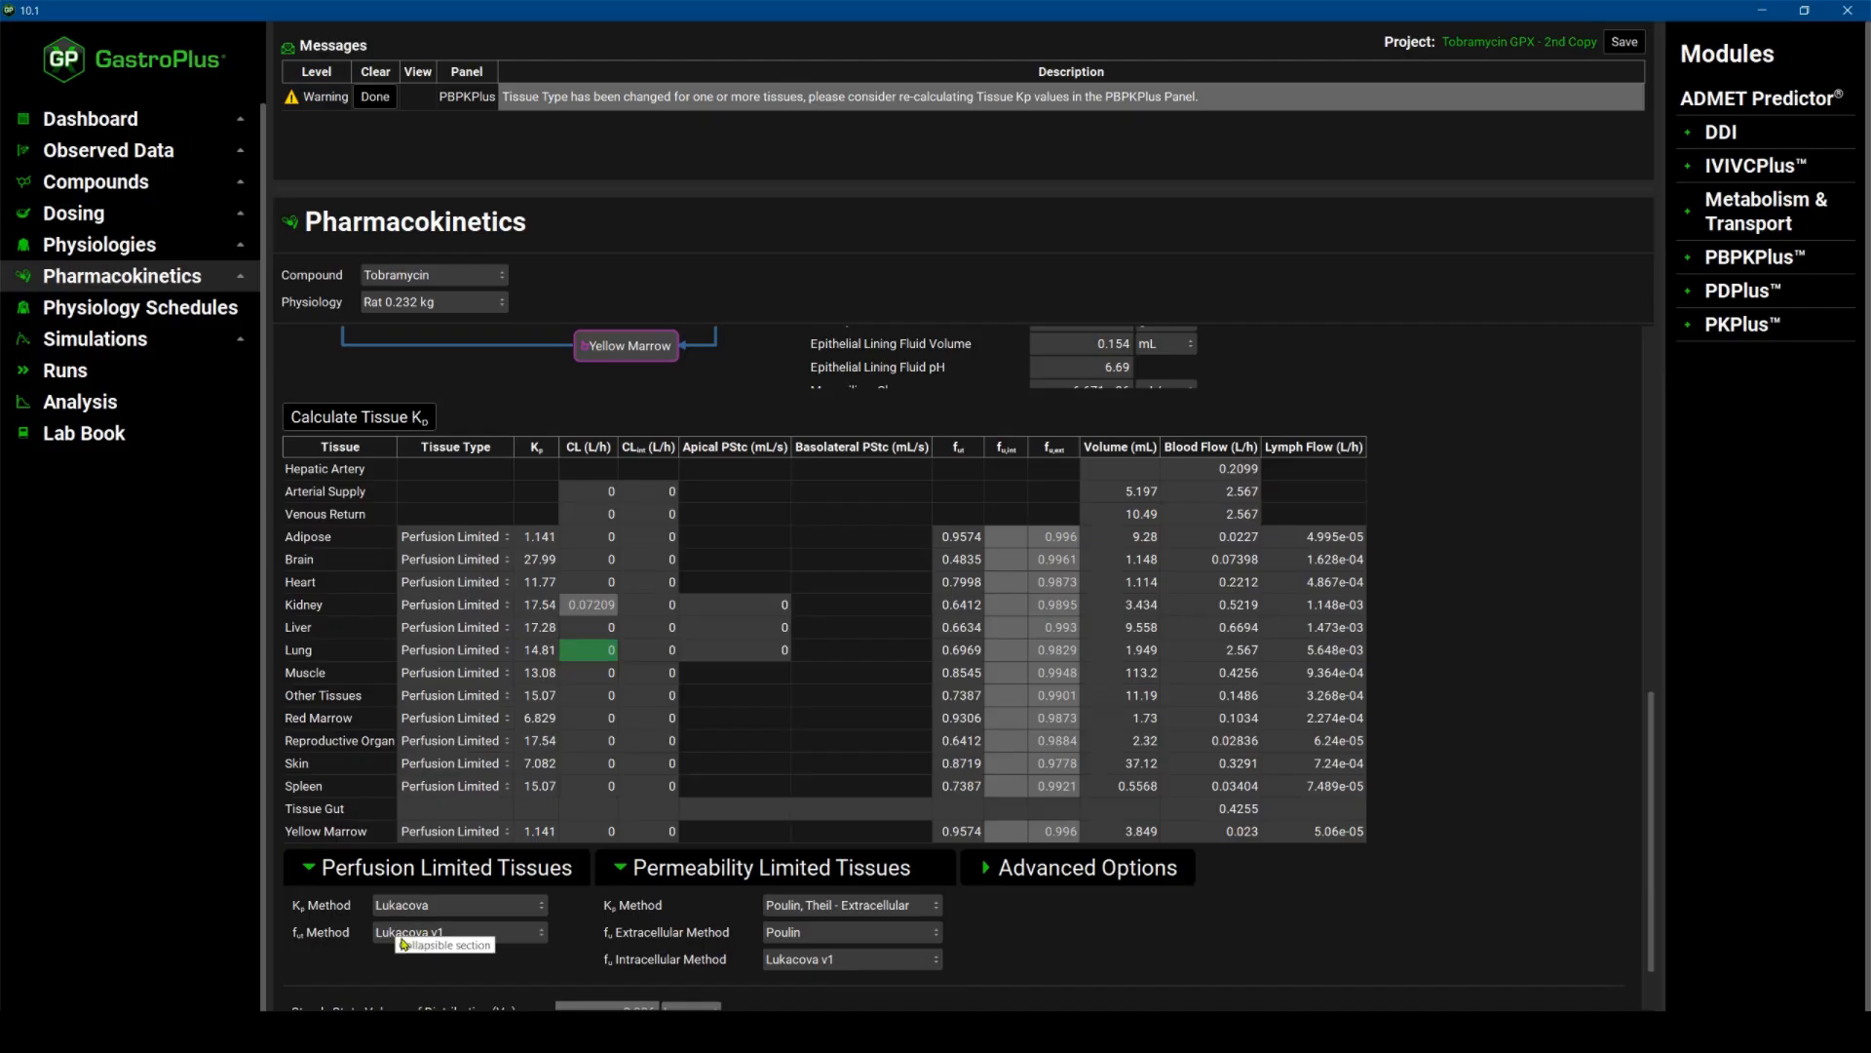
{"action": "left_click", "coordinate": [937, 907]}
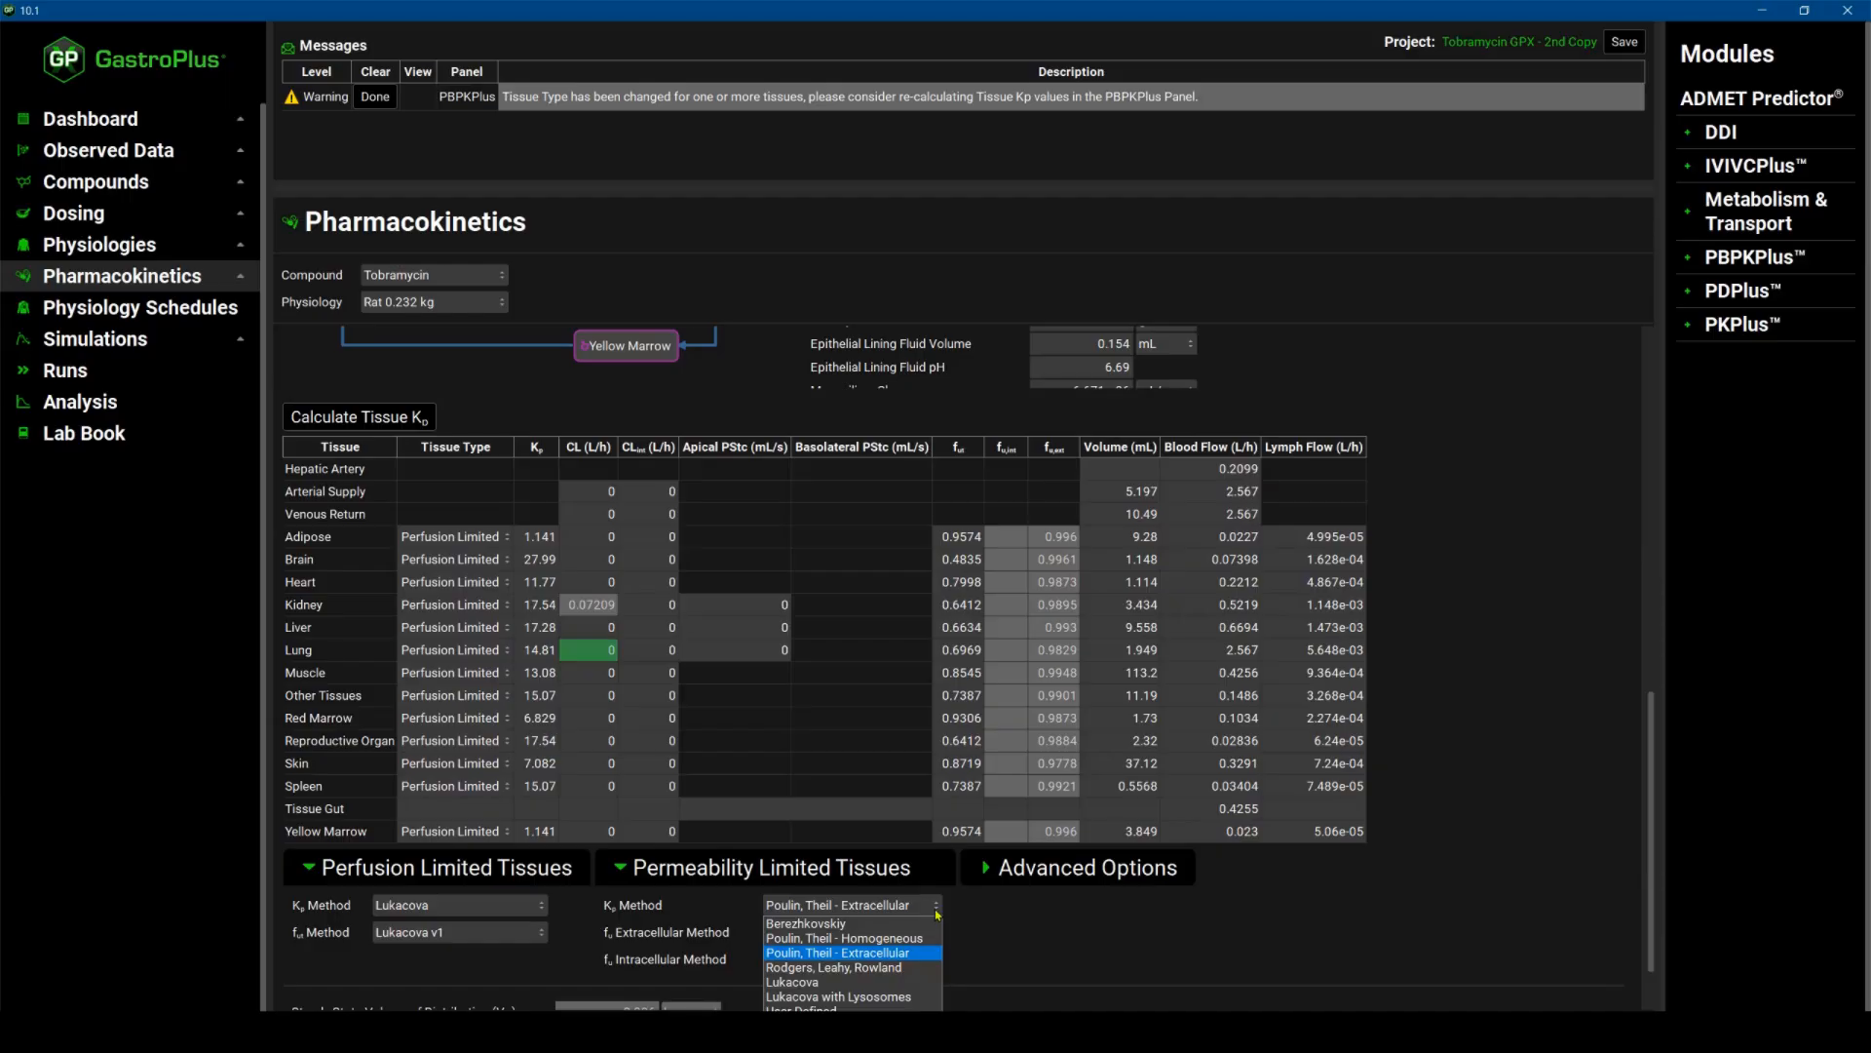
{"action": "left_click", "coordinate": [936, 910]}
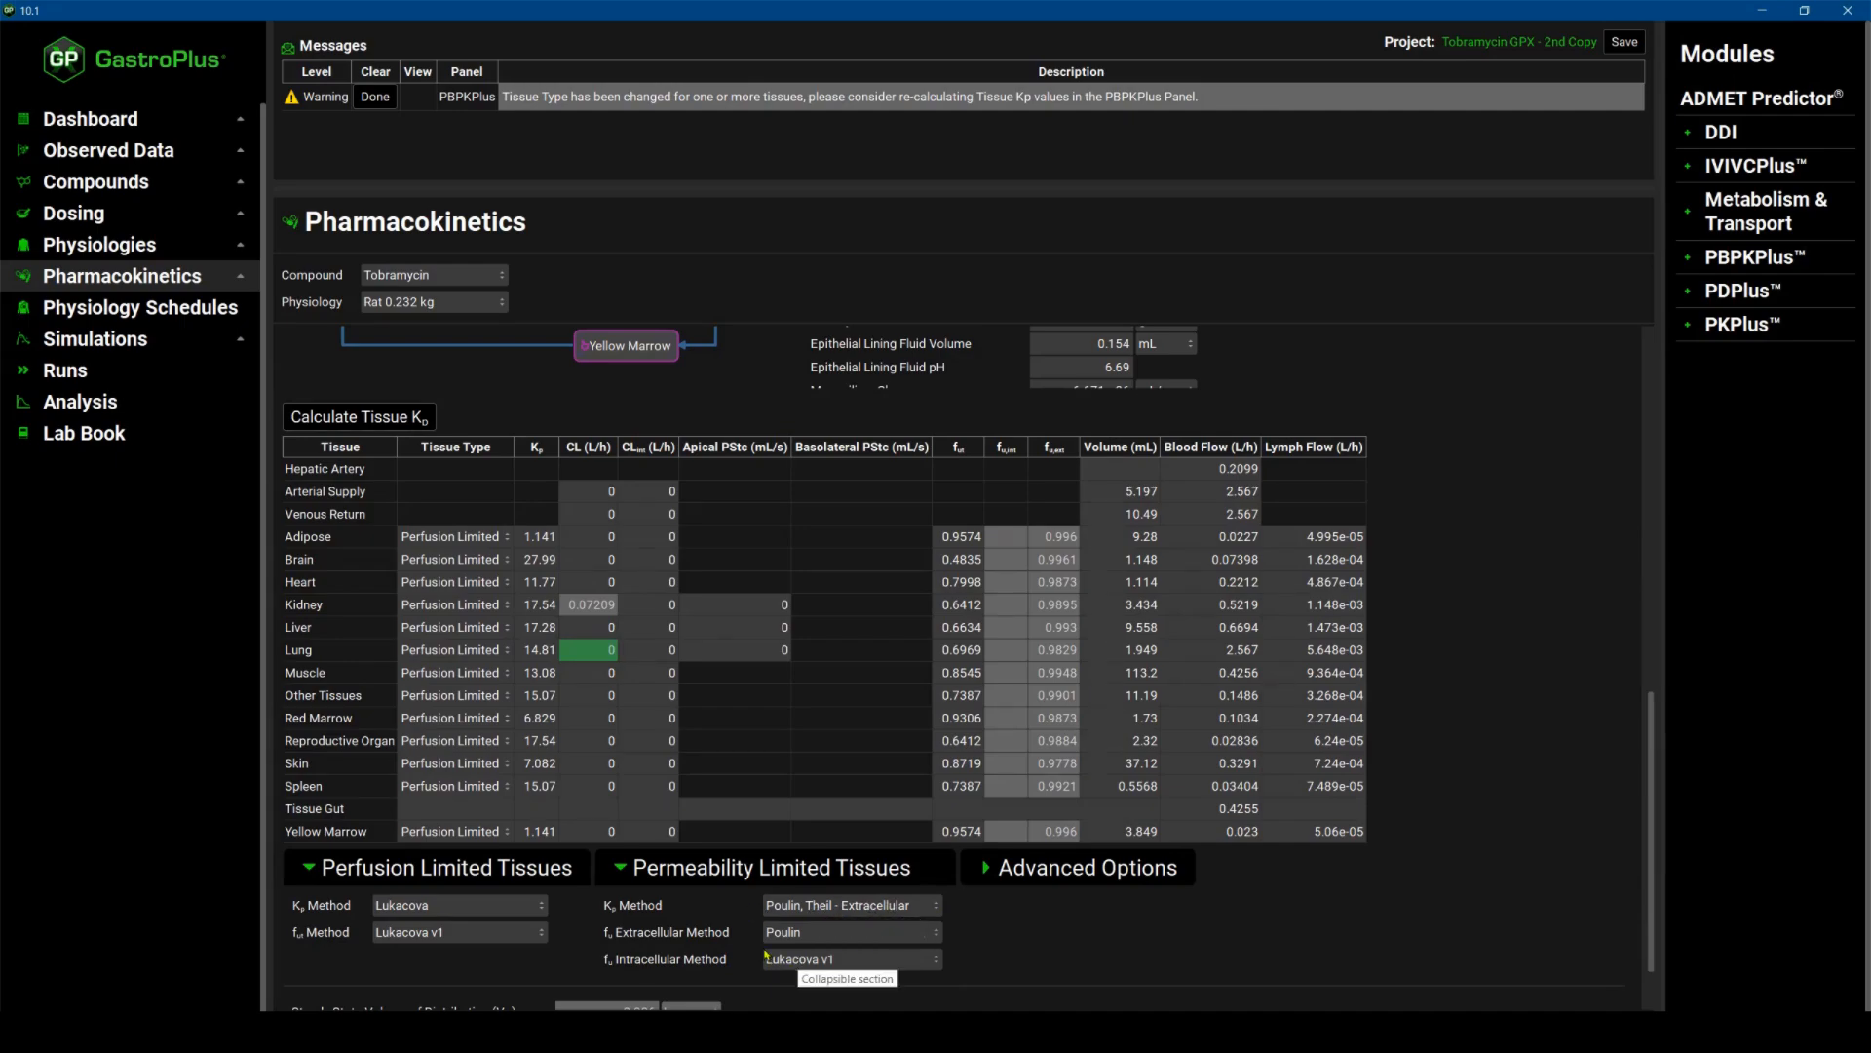
{"action": "left_click", "coordinate": [936, 963]}
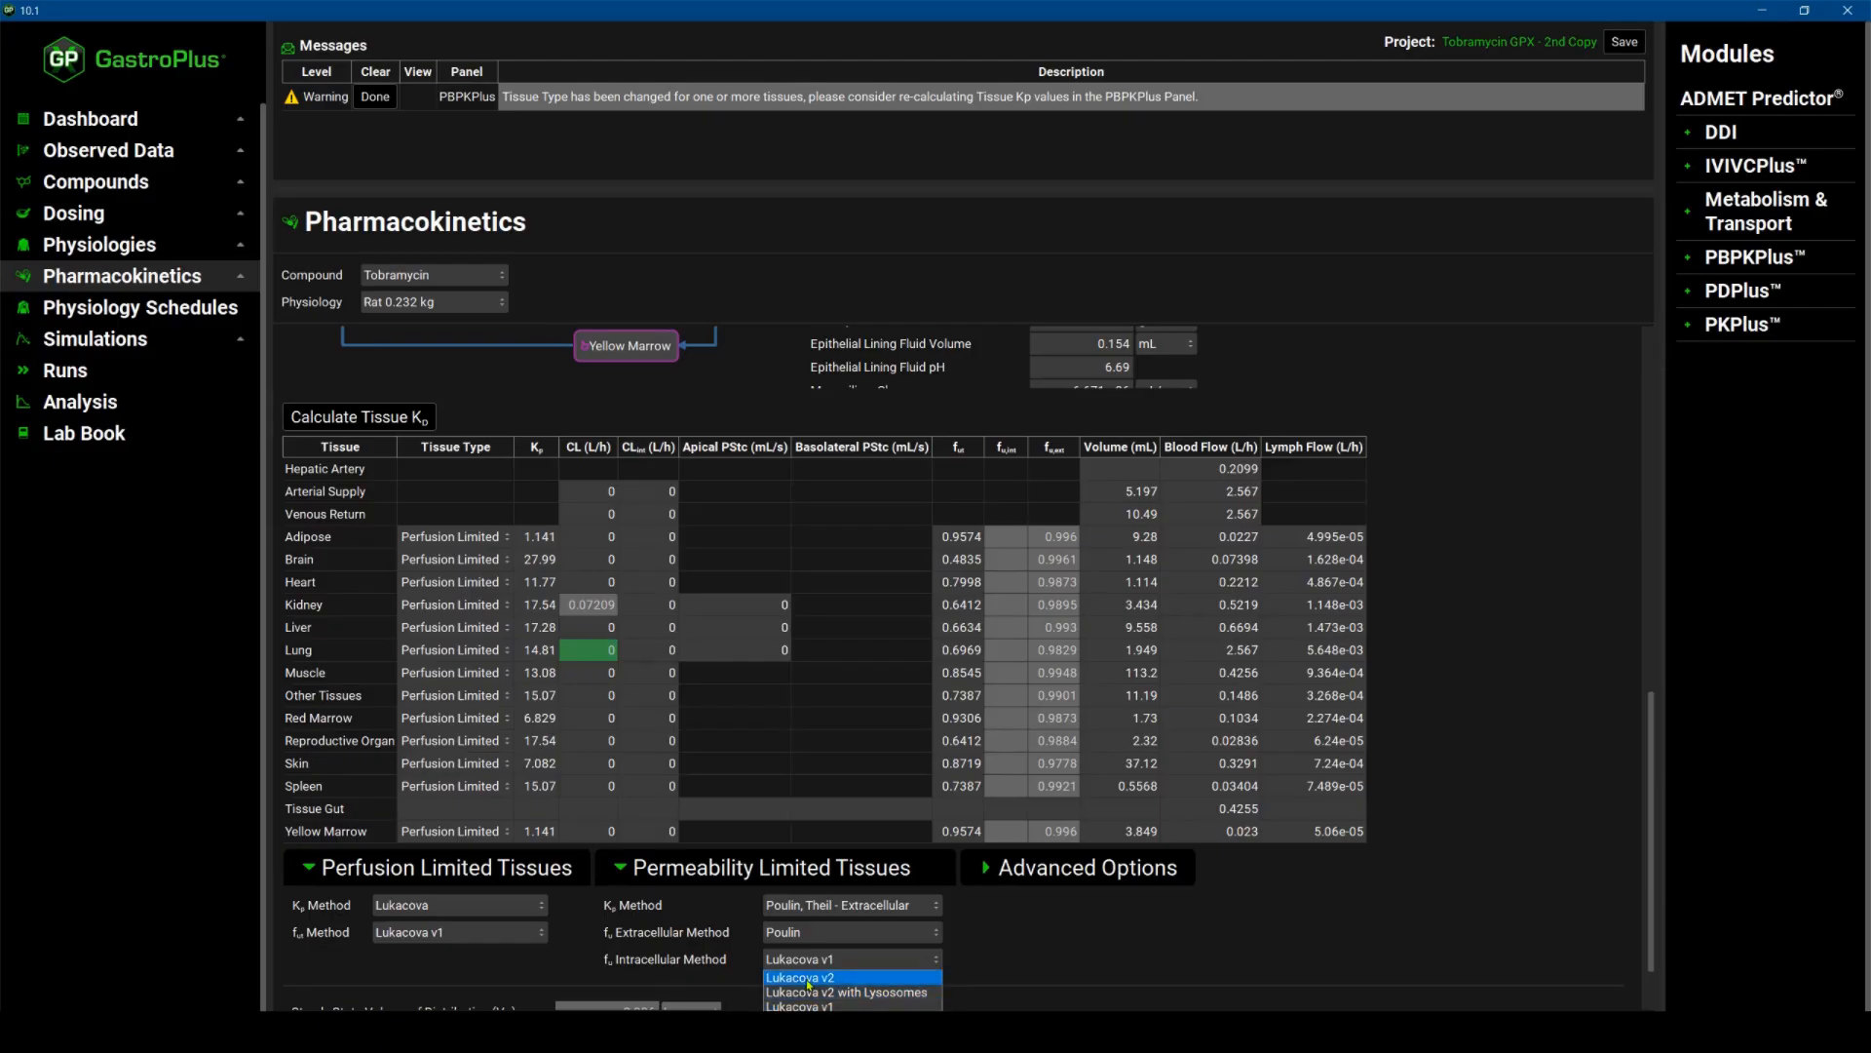
{"action": "left_click", "coordinate": [1003, 966]}
Review the steady-state volume of distribution, systemic clearance and half-life, then the lung's compound and physiology parameters.
{"action": "scroll", "coordinate": [697, 917], "scroll_direction": "down", "scroll_amount": 2}
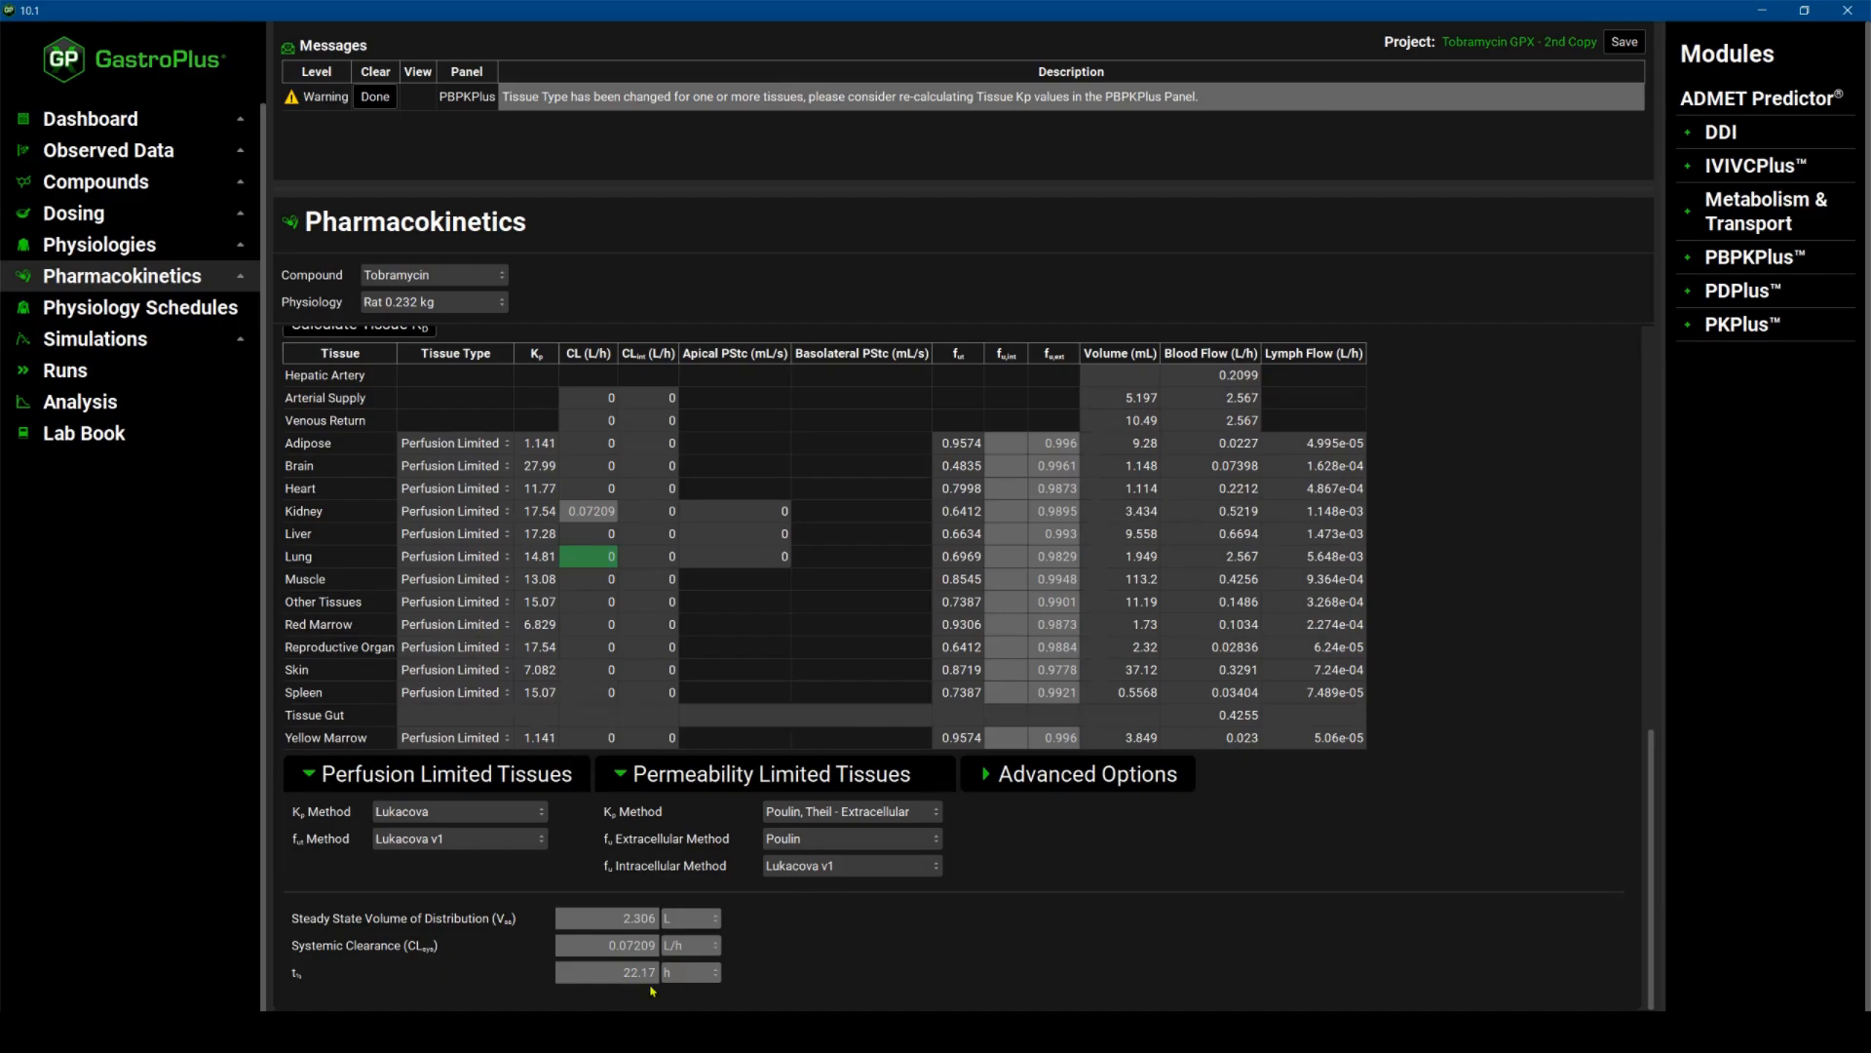
{"action": "scroll", "coordinate": [652, 989], "scroll_direction": "up", "scroll_amount": 10}
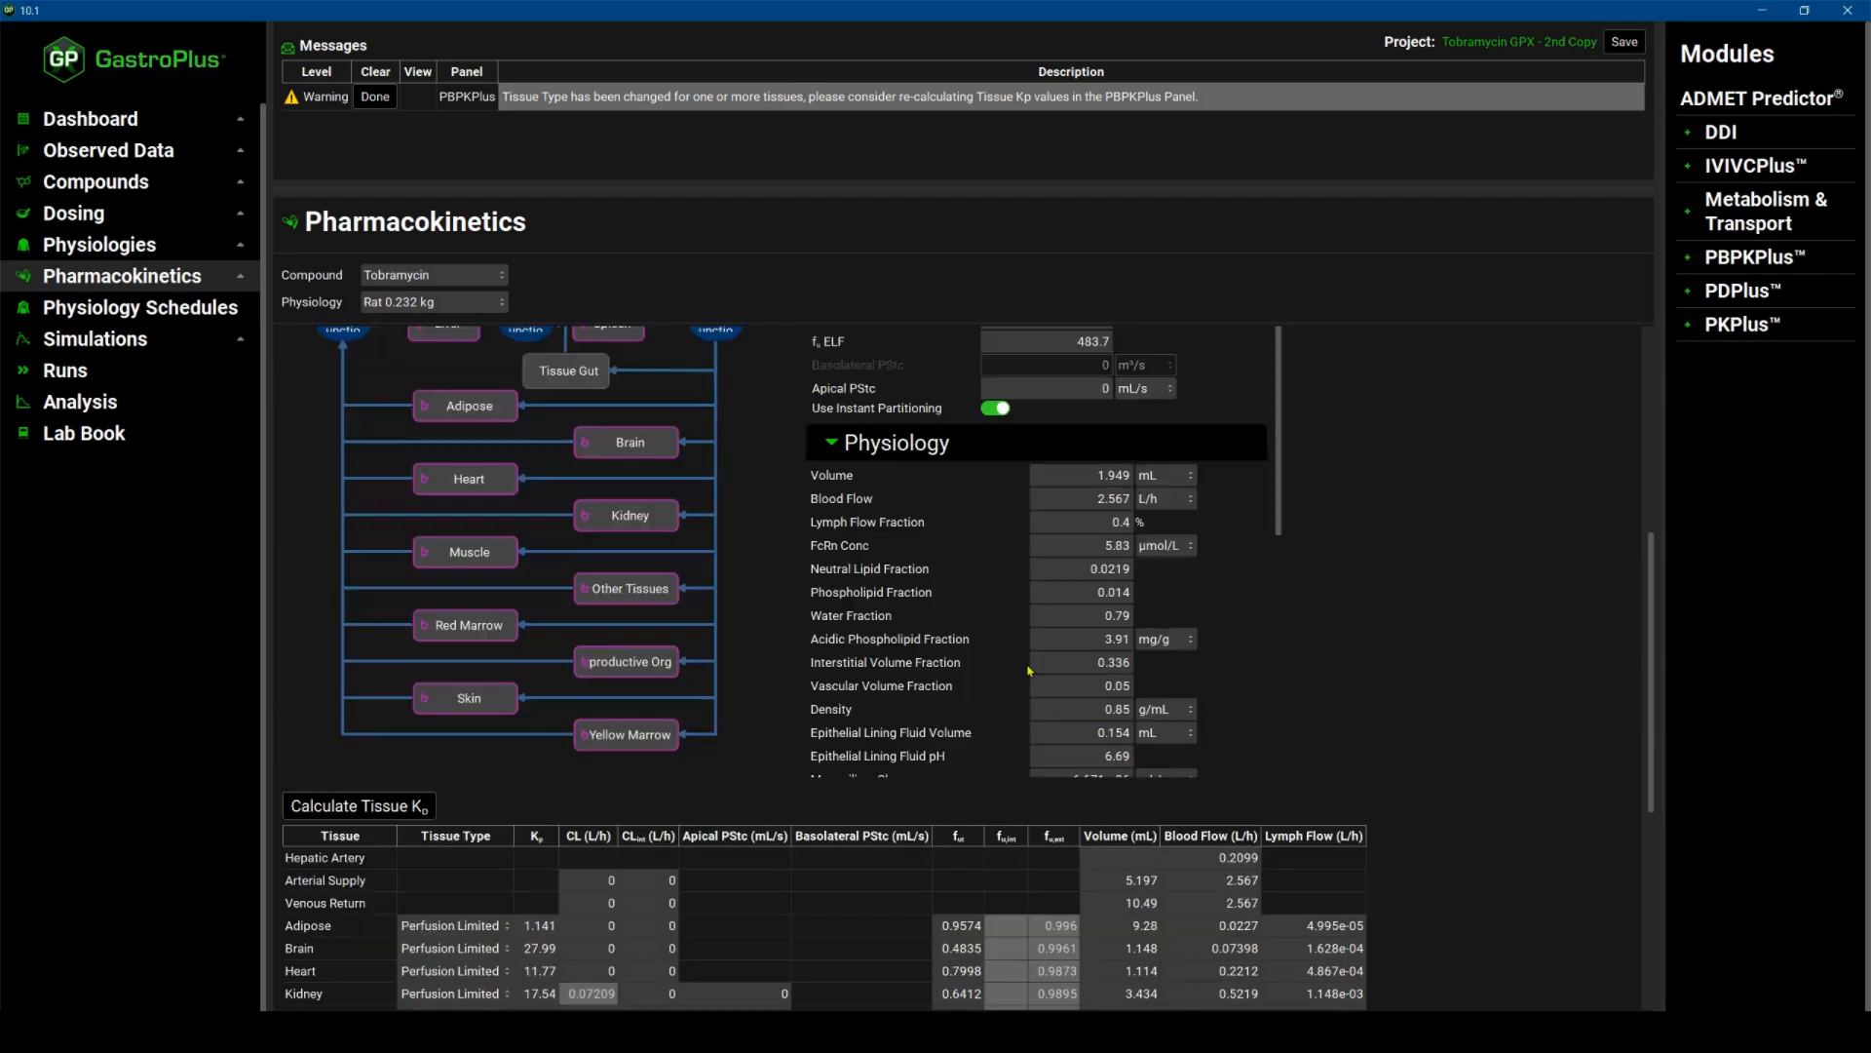
{"action": "scroll", "coordinate": [1028, 670], "scroll_direction": "down", "scroll_amount": 1}
{"action": "scroll", "coordinate": [1028, 670], "scroll_direction": "up", "scroll_amount": 2}
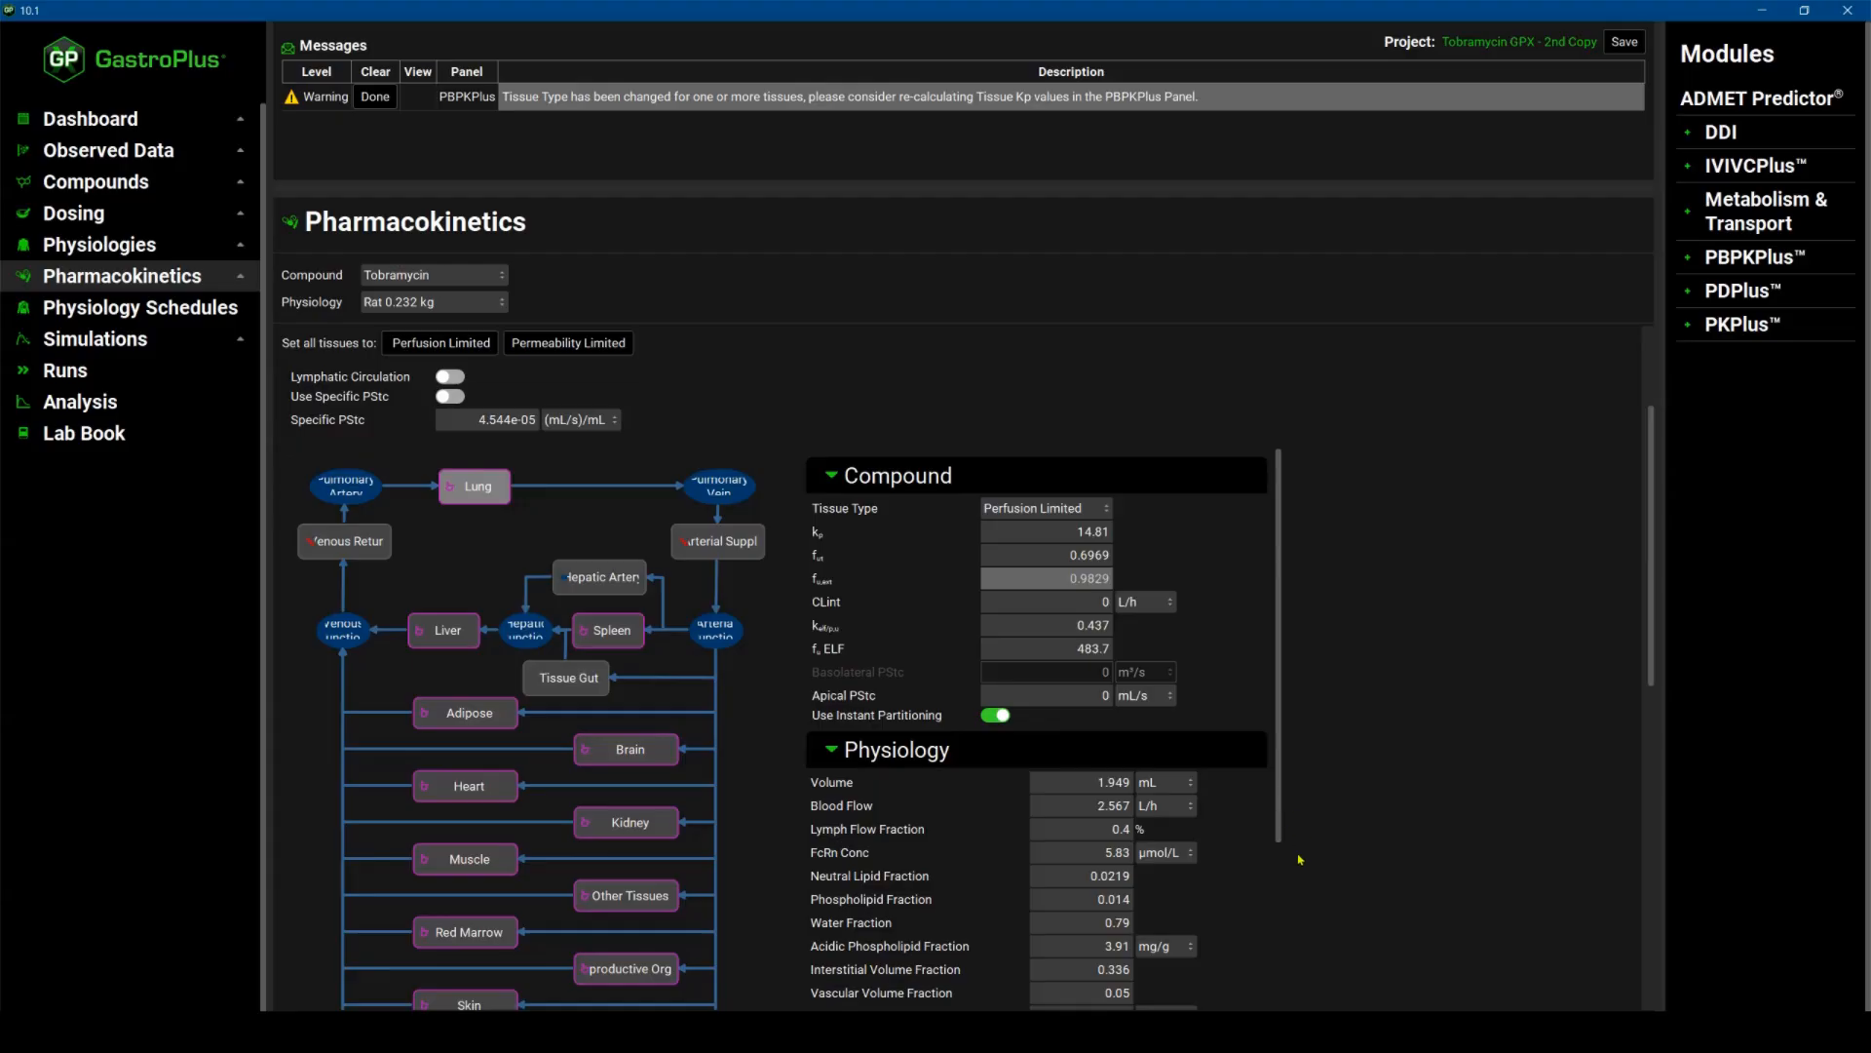
{"action": "scroll", "coordinate": [1283, 932], "scroll_direction": "down", "scroll_amount": 5}
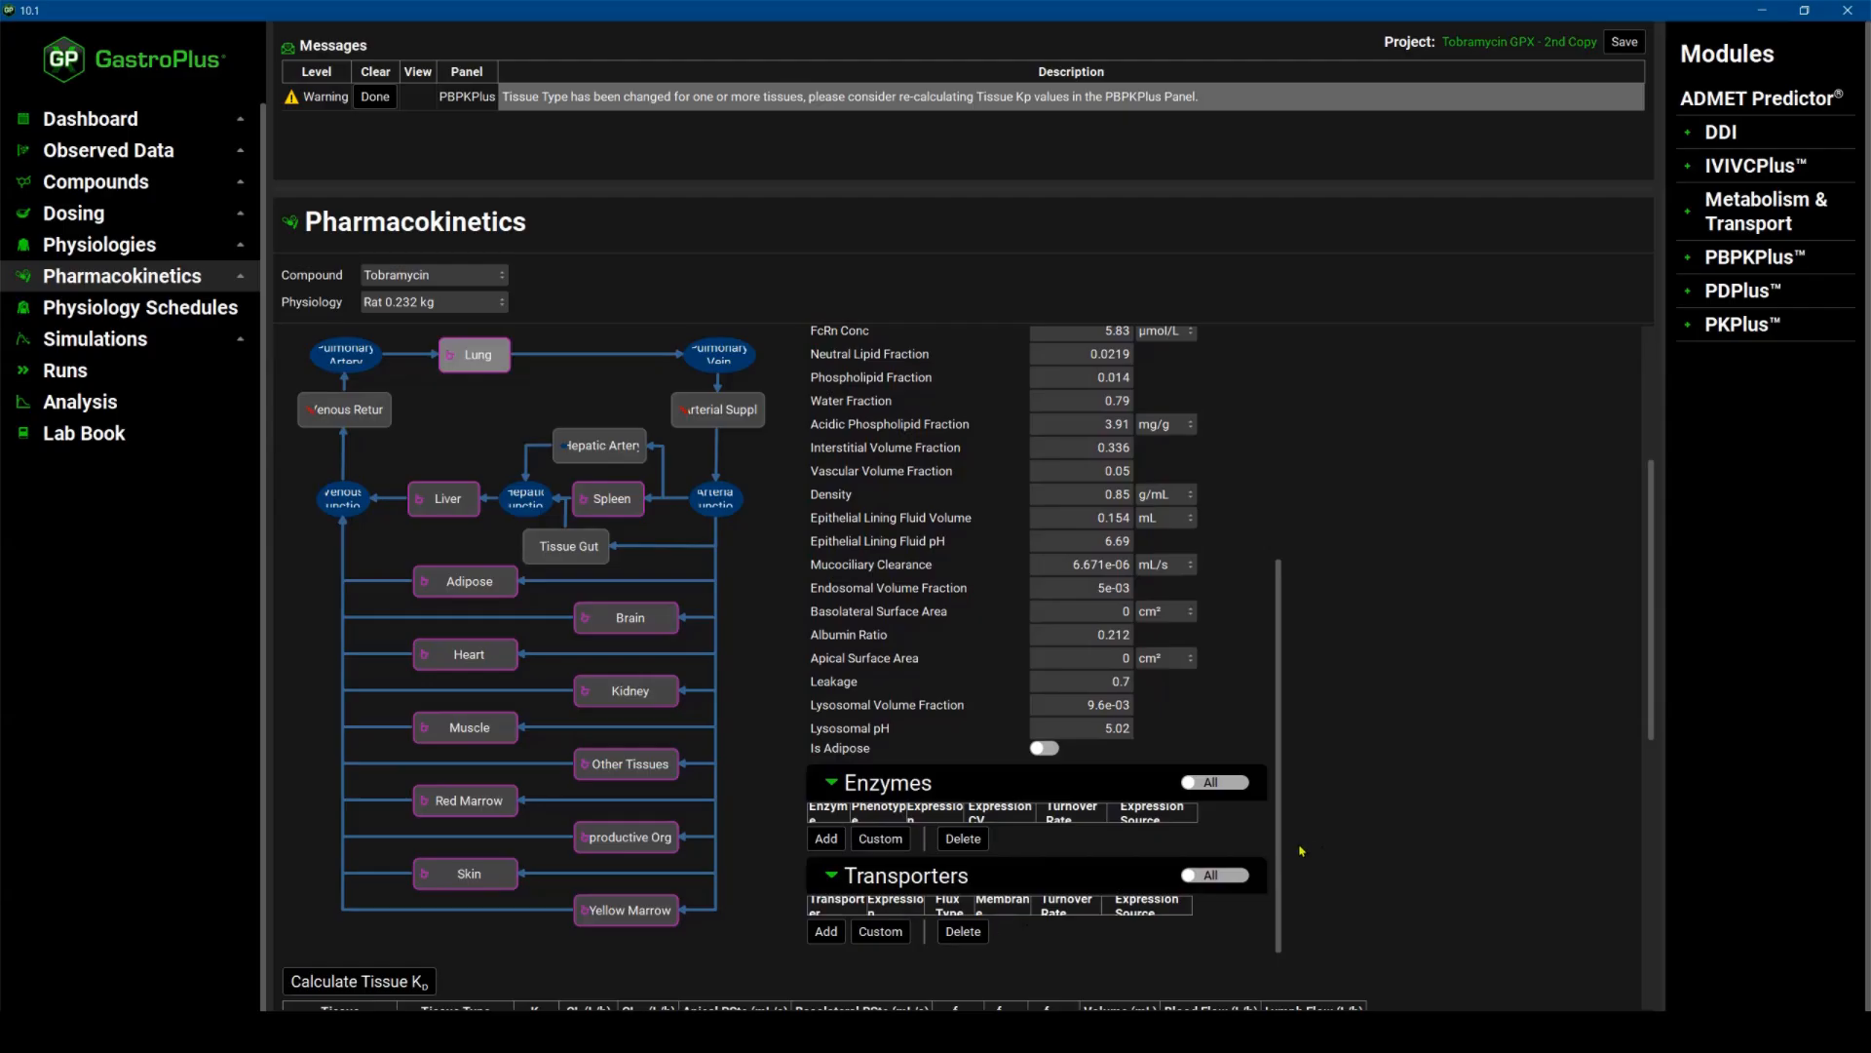
{"action": "scroll", "coordinate": [1289, 631], "scroll_direction": "up", "scroll_amount": 5}
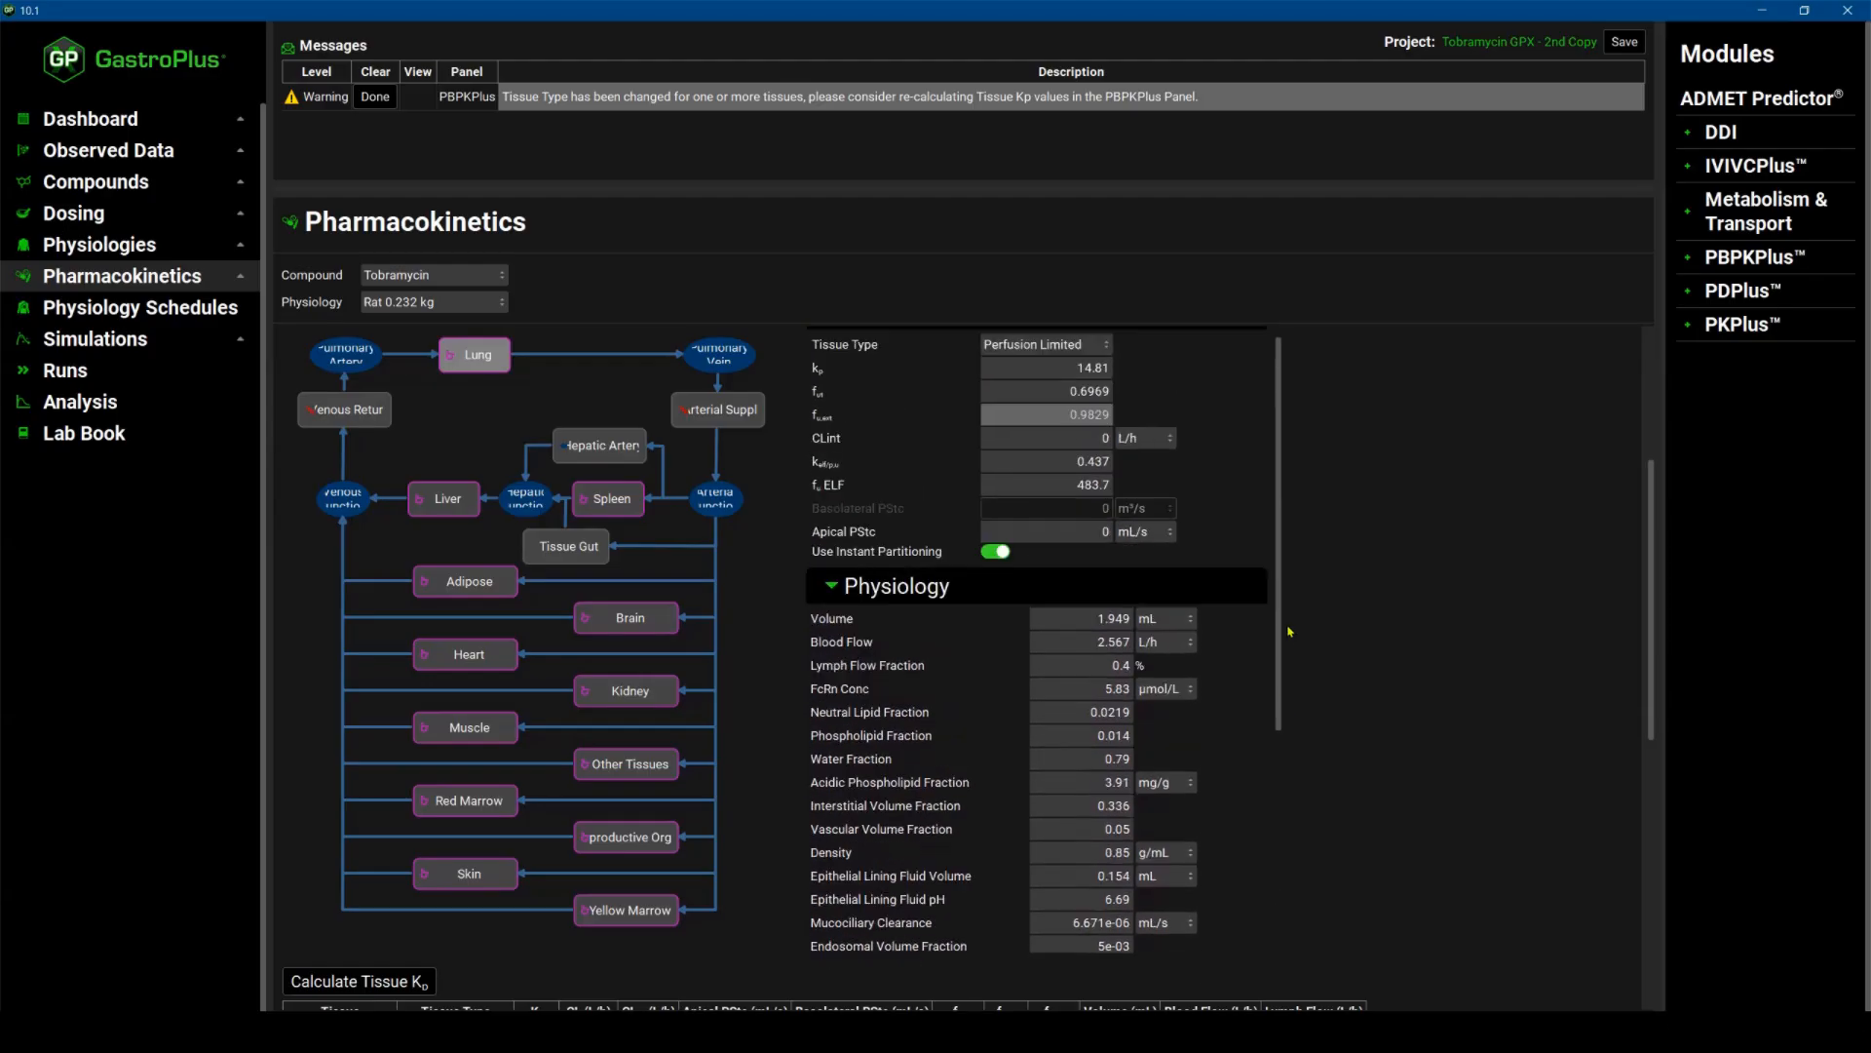
Review the kidney's compound, physiology and urine parameters, including the options for the kidney filtration method.
{"action": "scroll", "coordinate": [1289, 631], "scroll_direction": "up", "scroll_amount": 1}
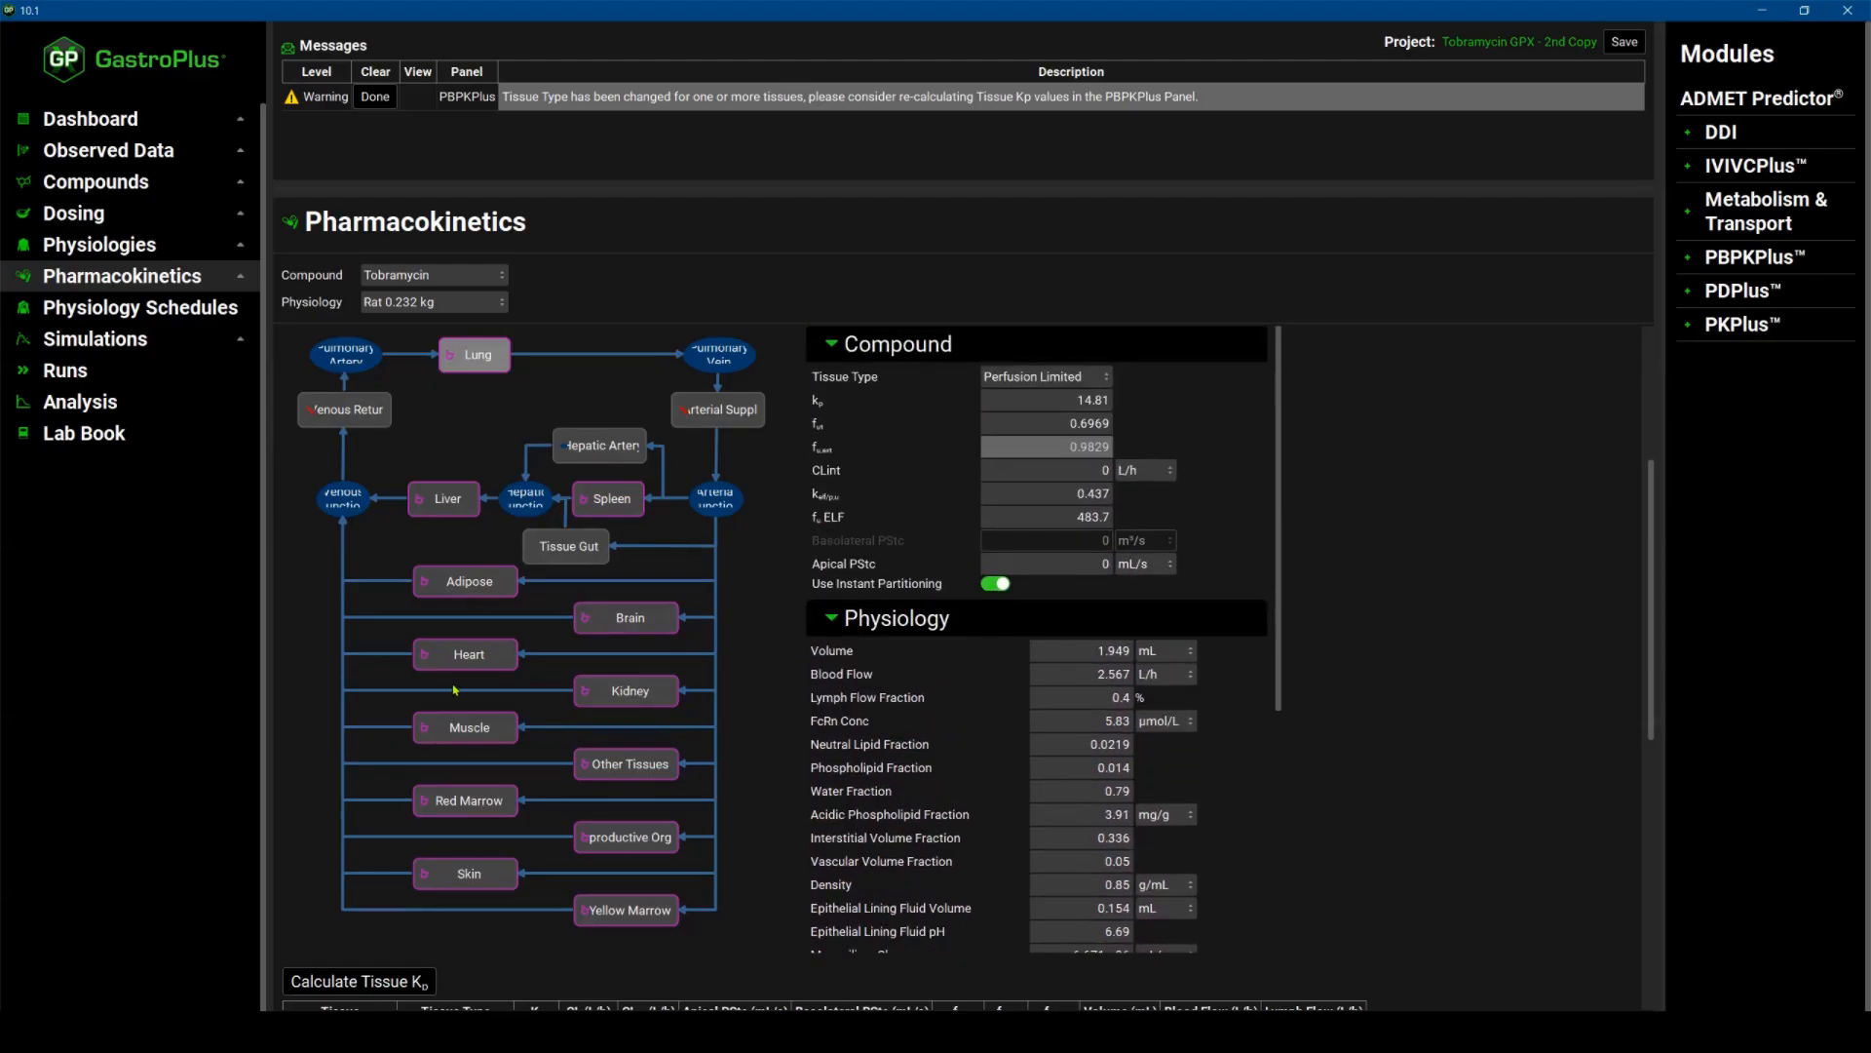
{"action": "left_click", "coordinate": [617, 696]}
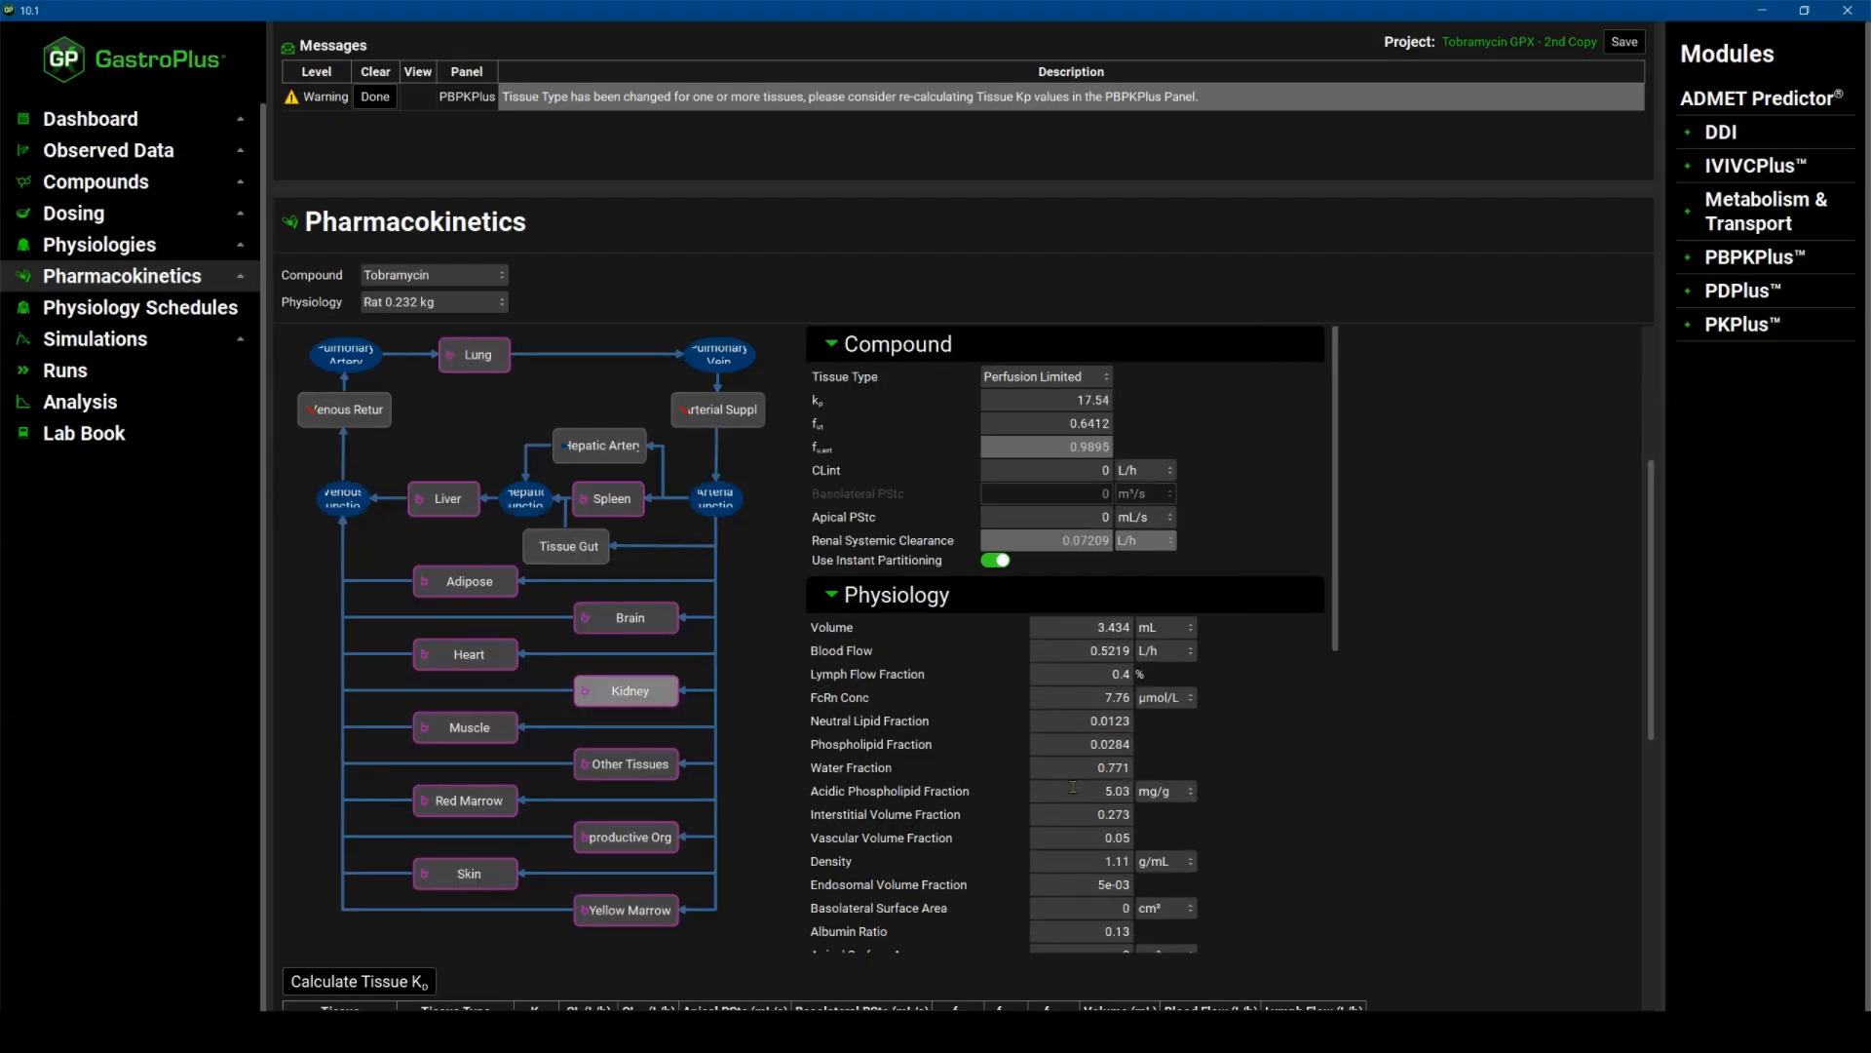
{"action": "scroll", "coordinate": [1073, 786], "scroll_direction": "down", "scroll_amount": 5}
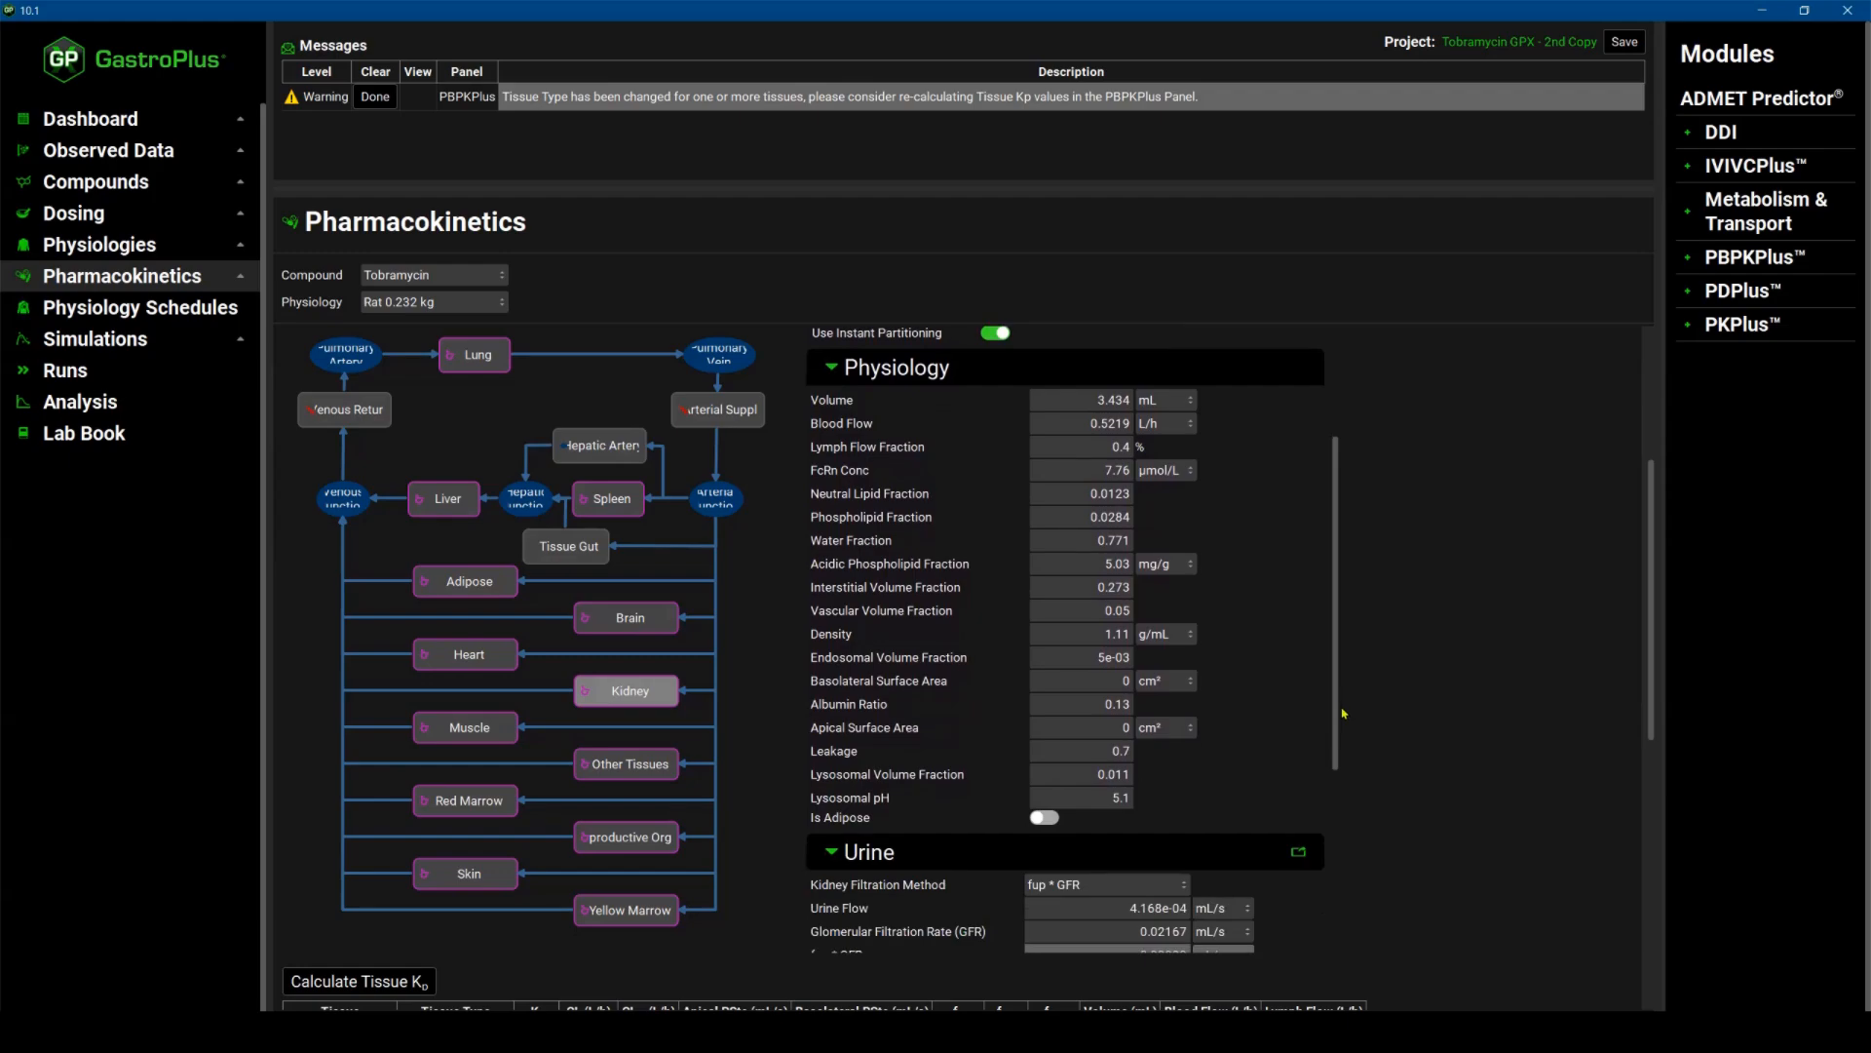
{"action": "scroll", "coordinate": [1343, 683], "scroll_direction": "up", "scroll_amount": 5}
{"action": "scroll", "coordinate": [1345, 780], "scroll_direction": "down", "scroll_amount": 9}
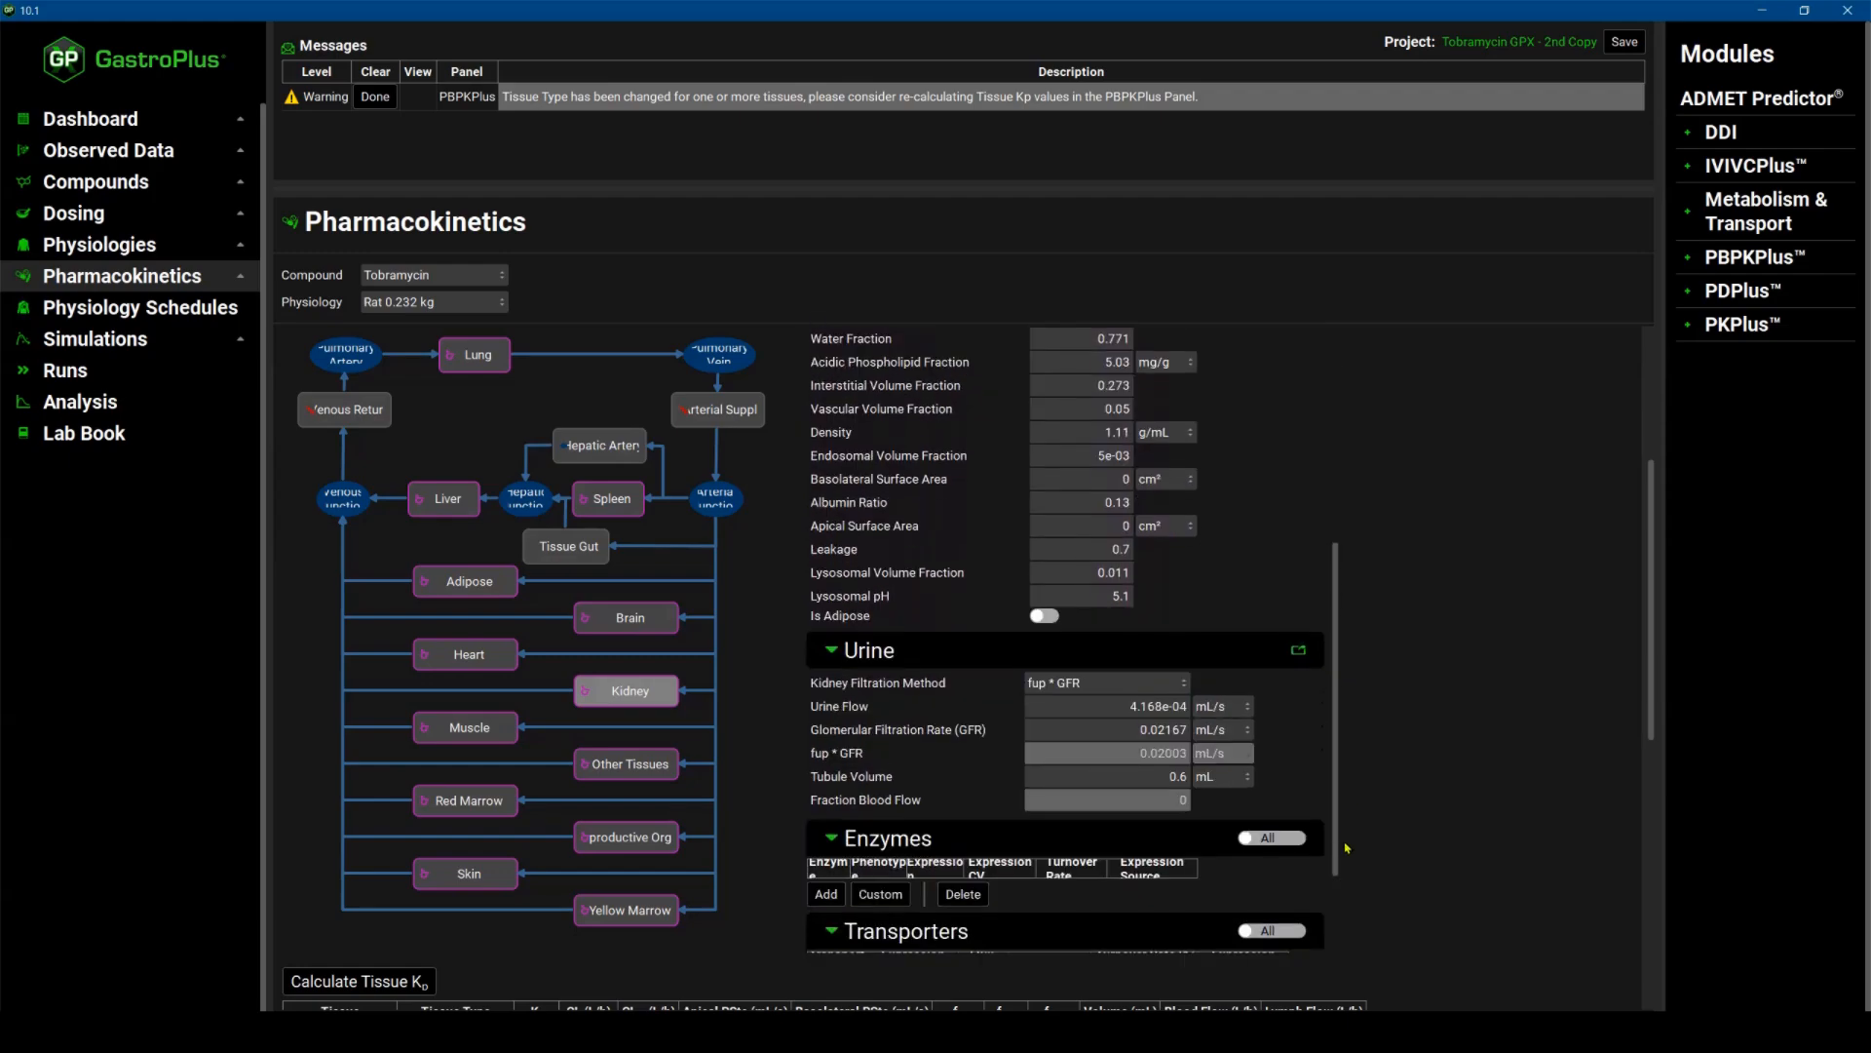
{"action": "left_click", "coordinate": [1185, 674]}
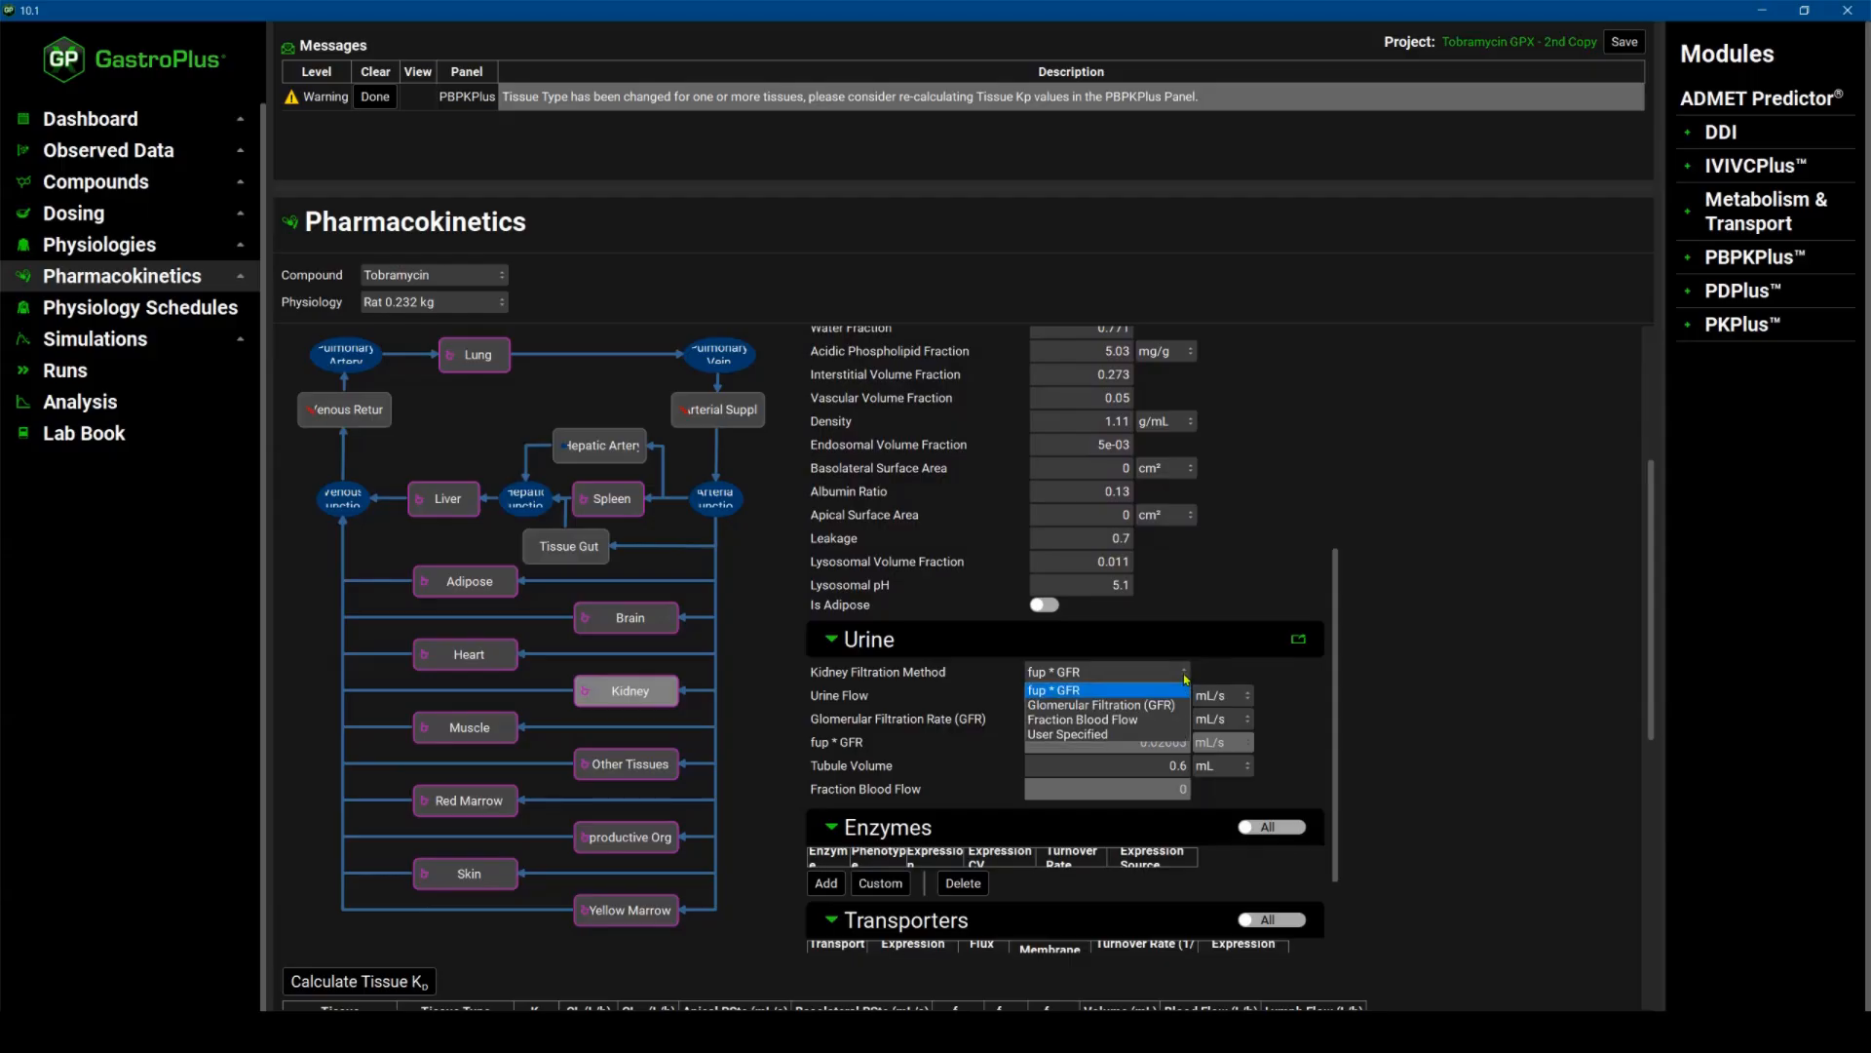
{"action": "left_click", "coordinate": [1076, 723]}
Expand the Advanced Options section below the tissue table to review its partitioning settings, then collapse it.
{"action": "scroll", "coordinate": [988, 797], "scroll_direction": "down", "scroll_amount": 5}
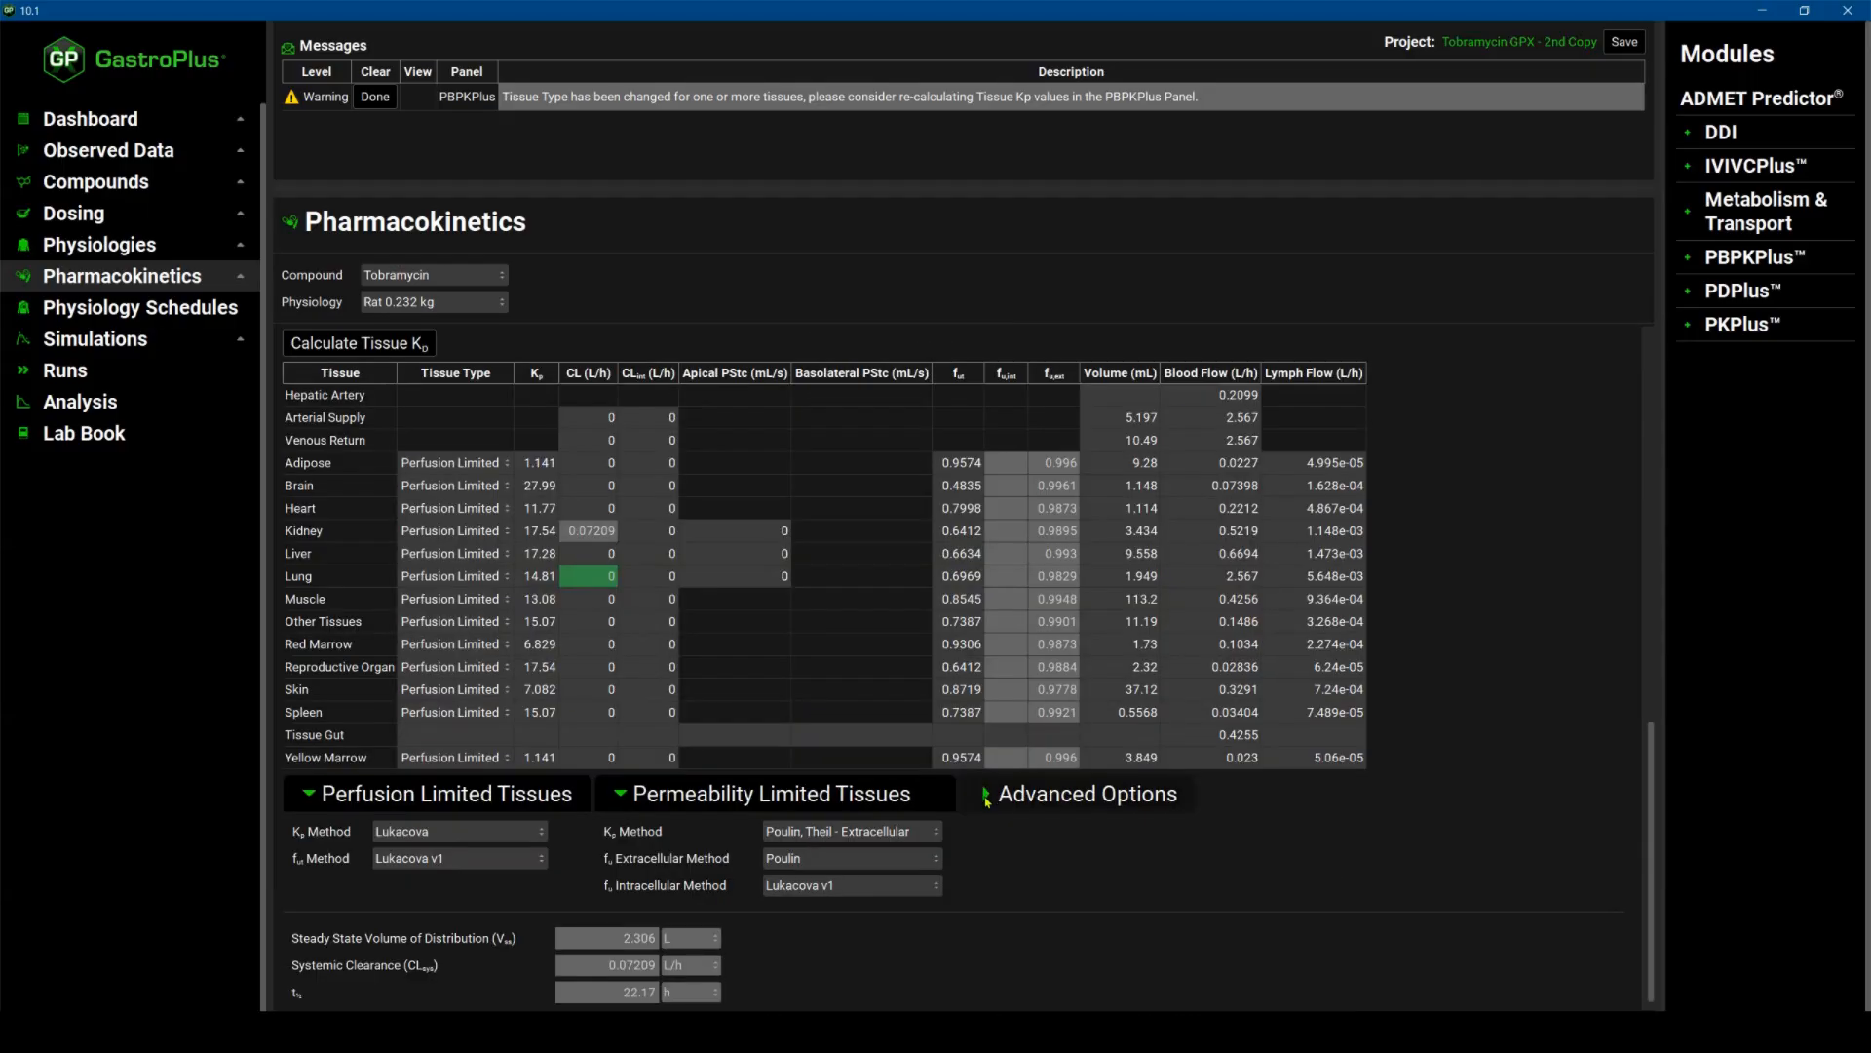
{"action": "left_click", "coordinate": [990, 797]}
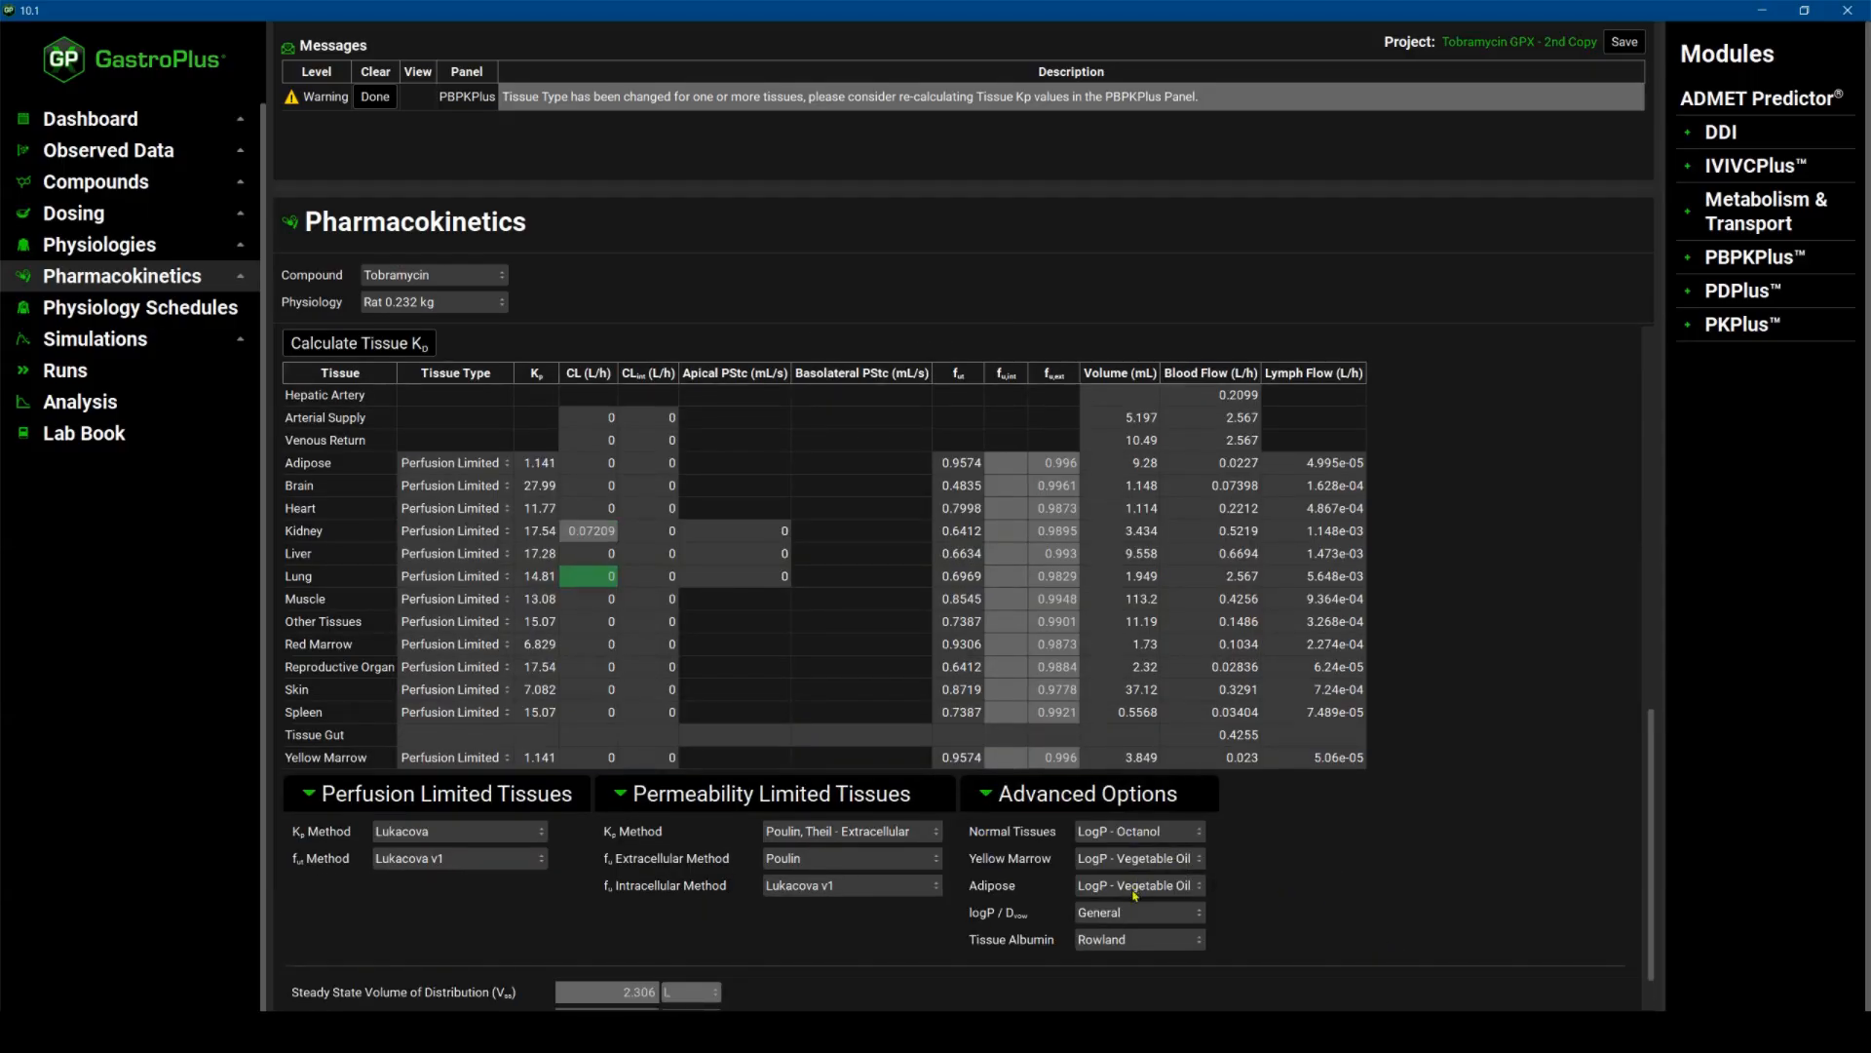
{"action": "scroll", "coordinate": [1155, 878], "scroll_direction": "down", "scroll_amount": 1}
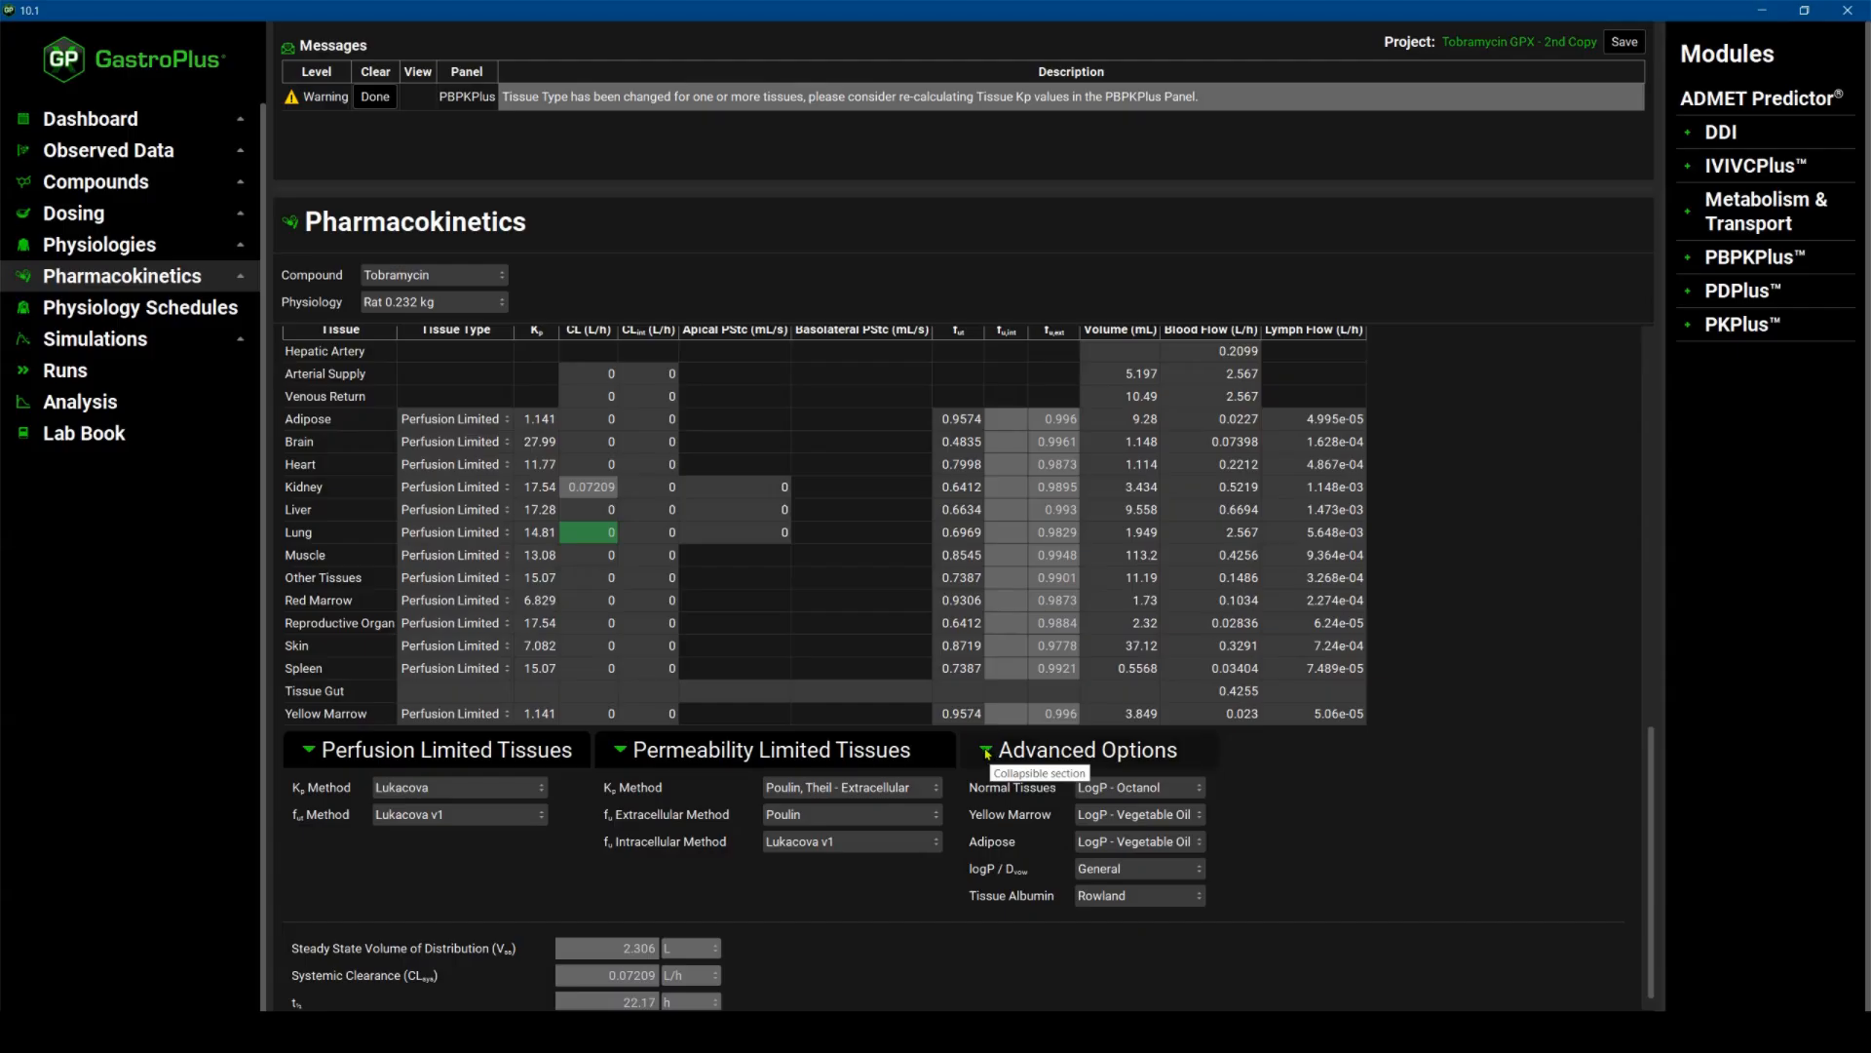
{"action": "left_click", "coordinate": [986, 750]}
Save the project.
{"action": "scroll", "coordinate": [569, 597], "scroll_direction": "up", "scroll_amount": 4}
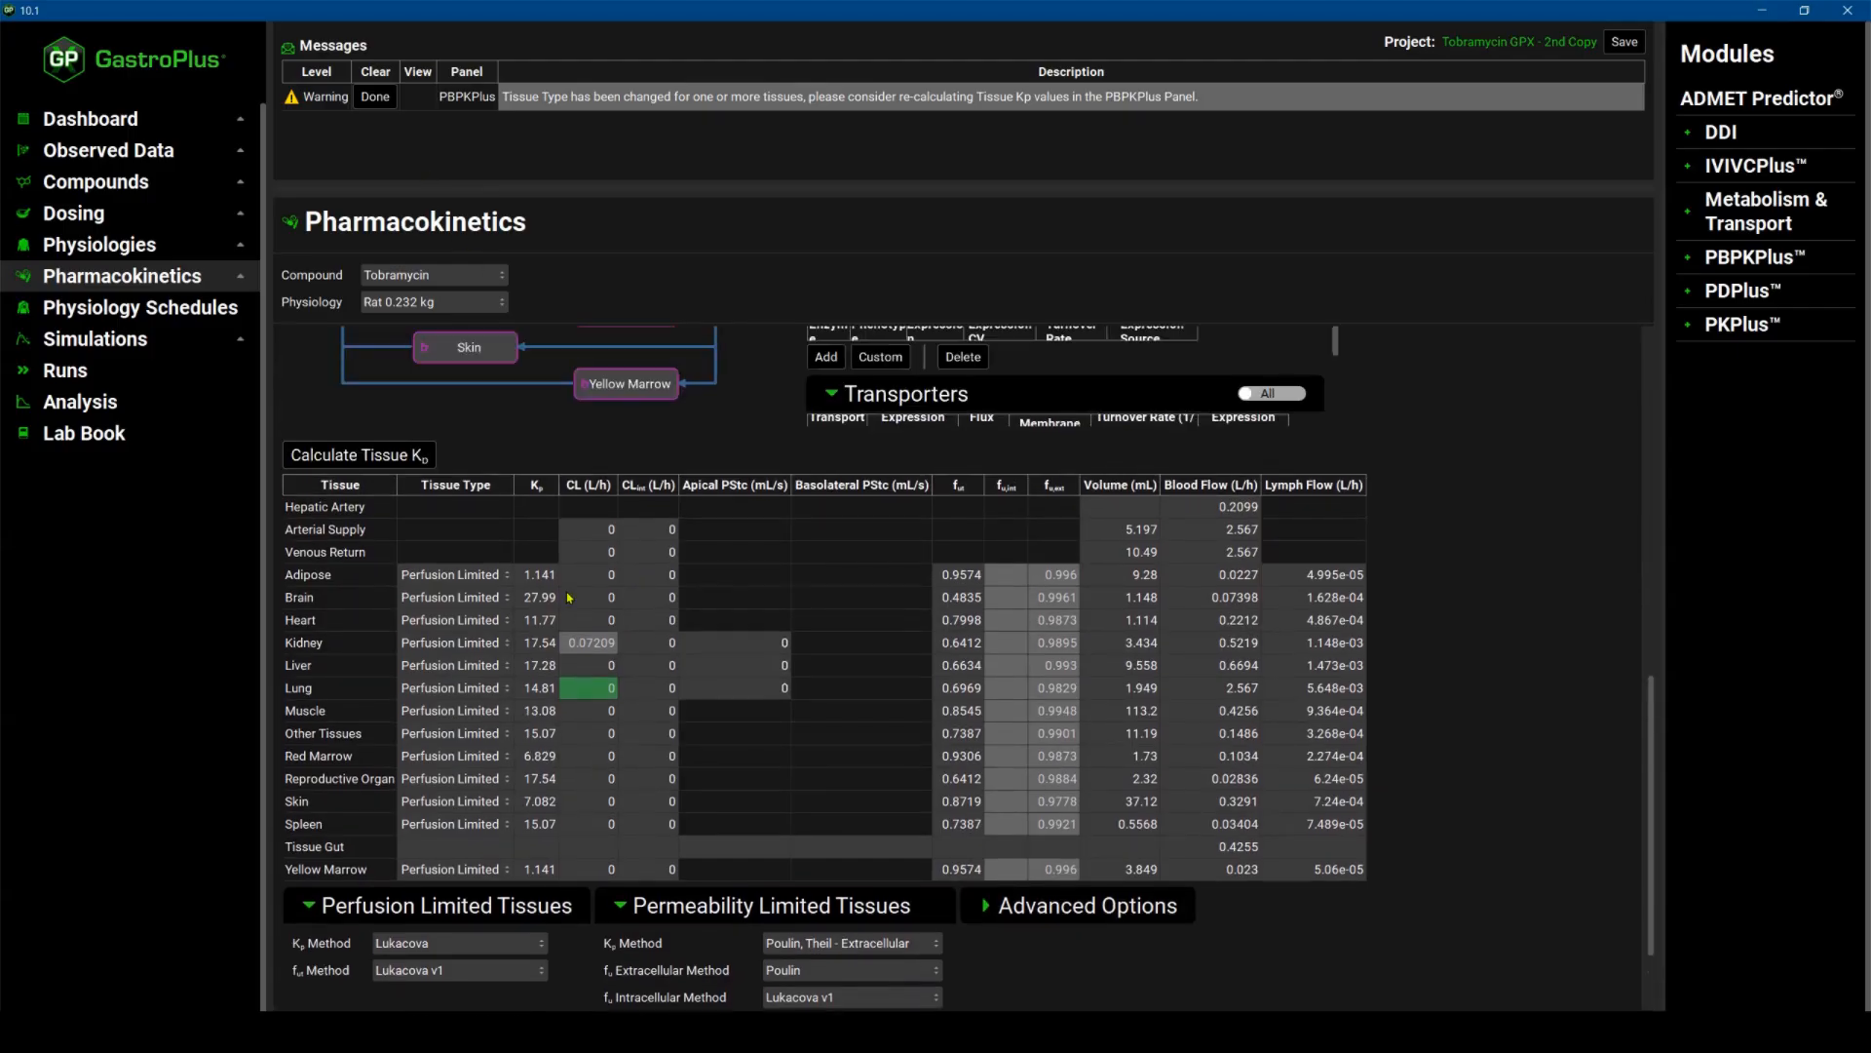
{"action": "scroll", "coordinate": [569, 598], "scroll_direction": "up", "scroll_amount": 10}
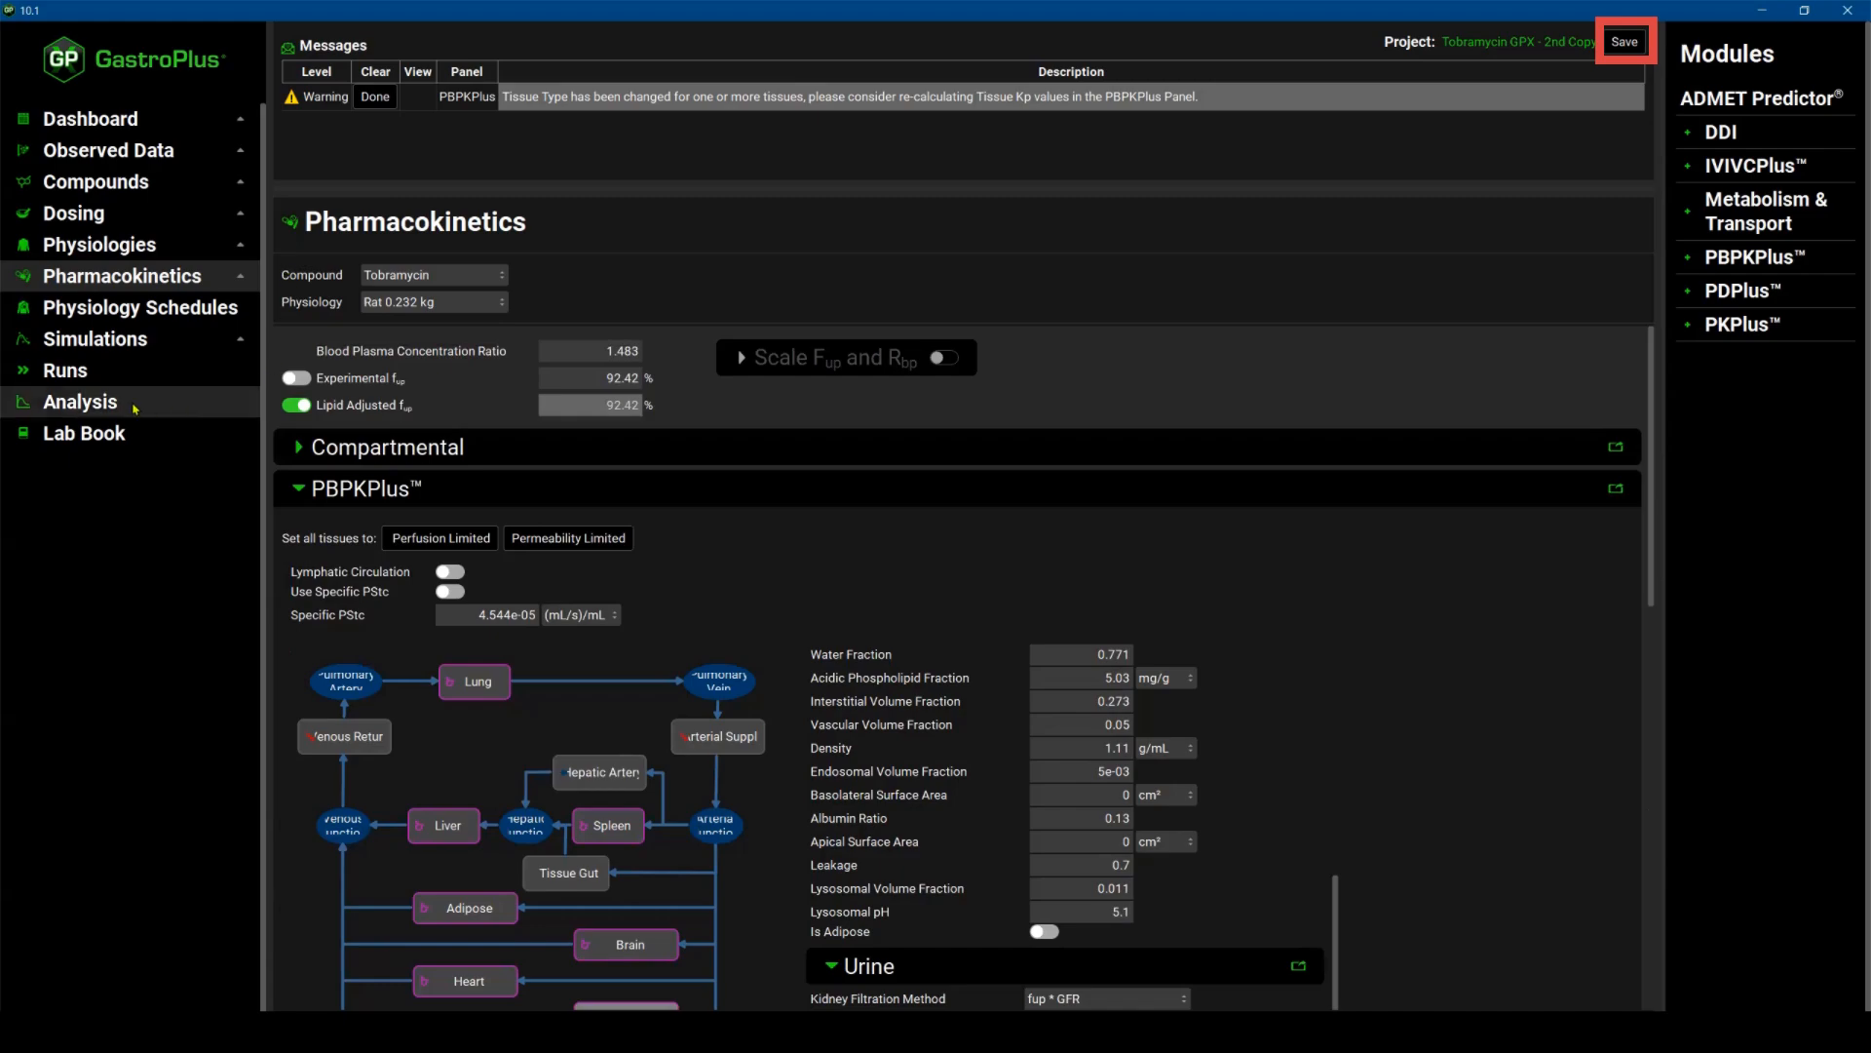
{"action": "left_click", "coordinate": [1625, 42]}
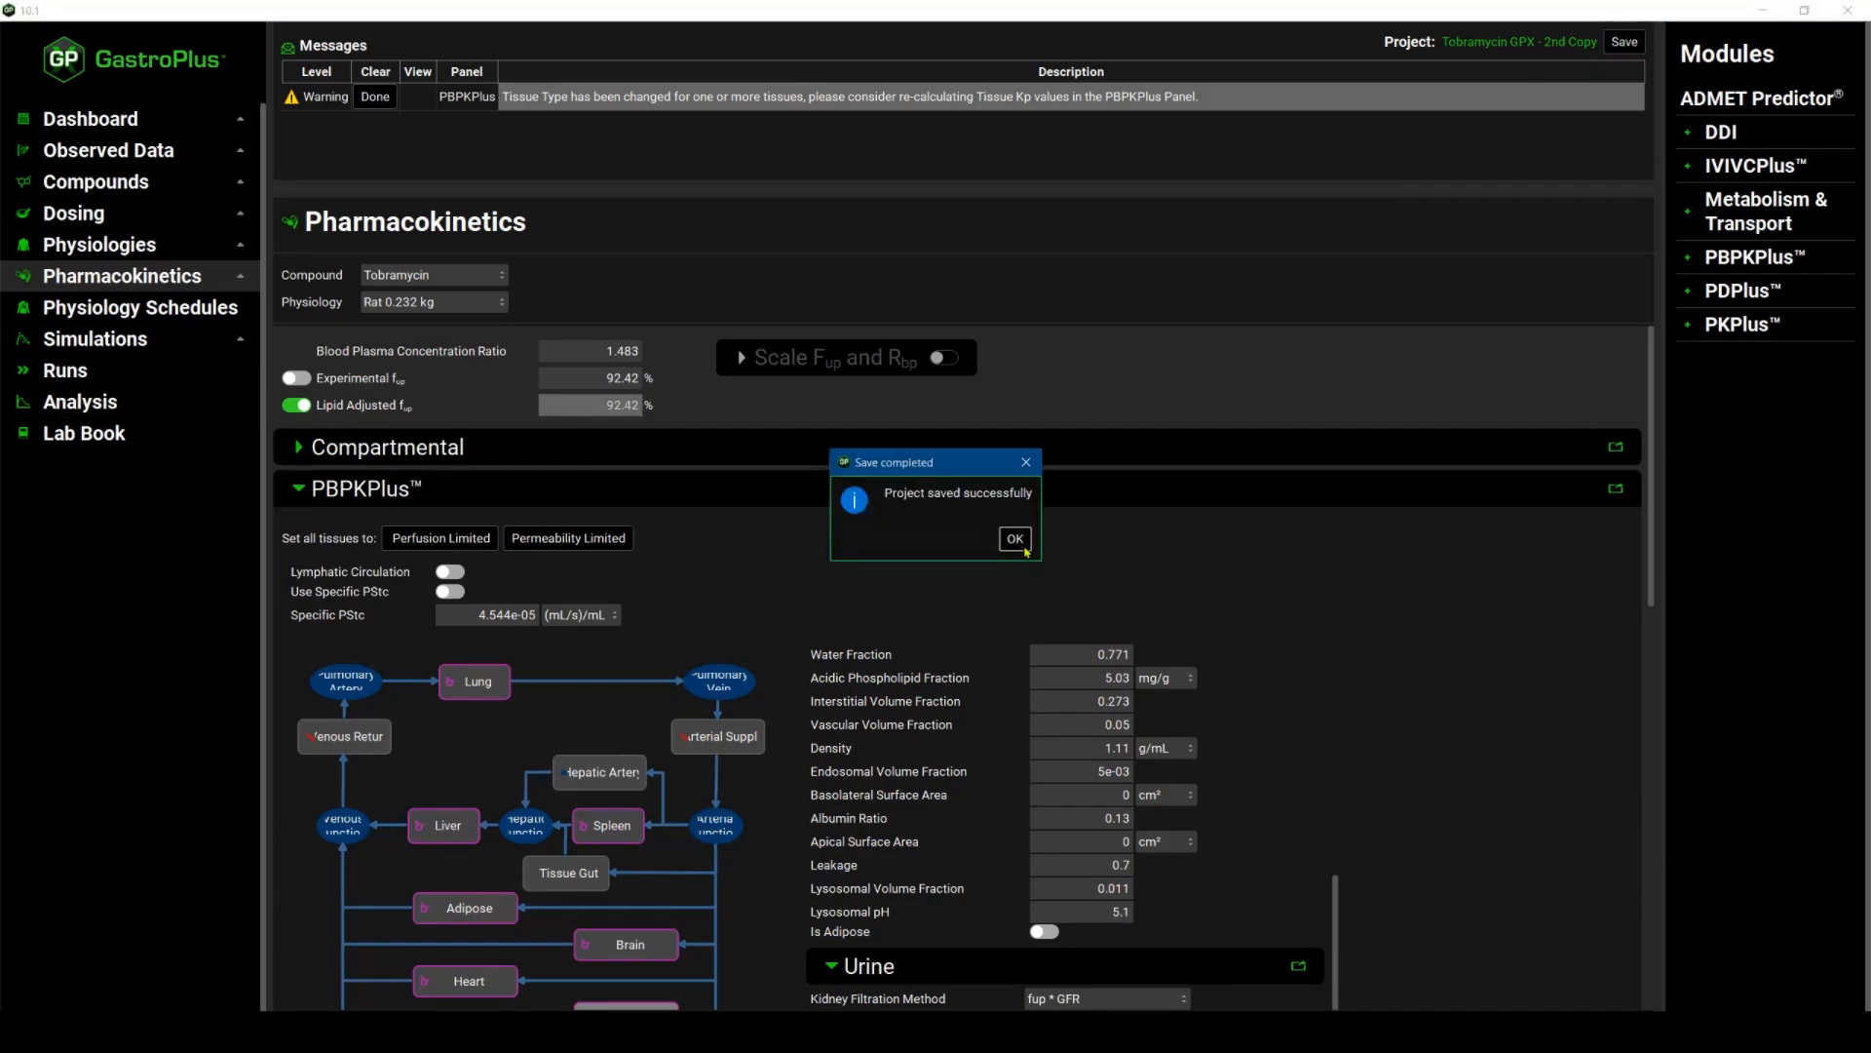
{"action": "left_click", "coordinate": [1014, 542]}
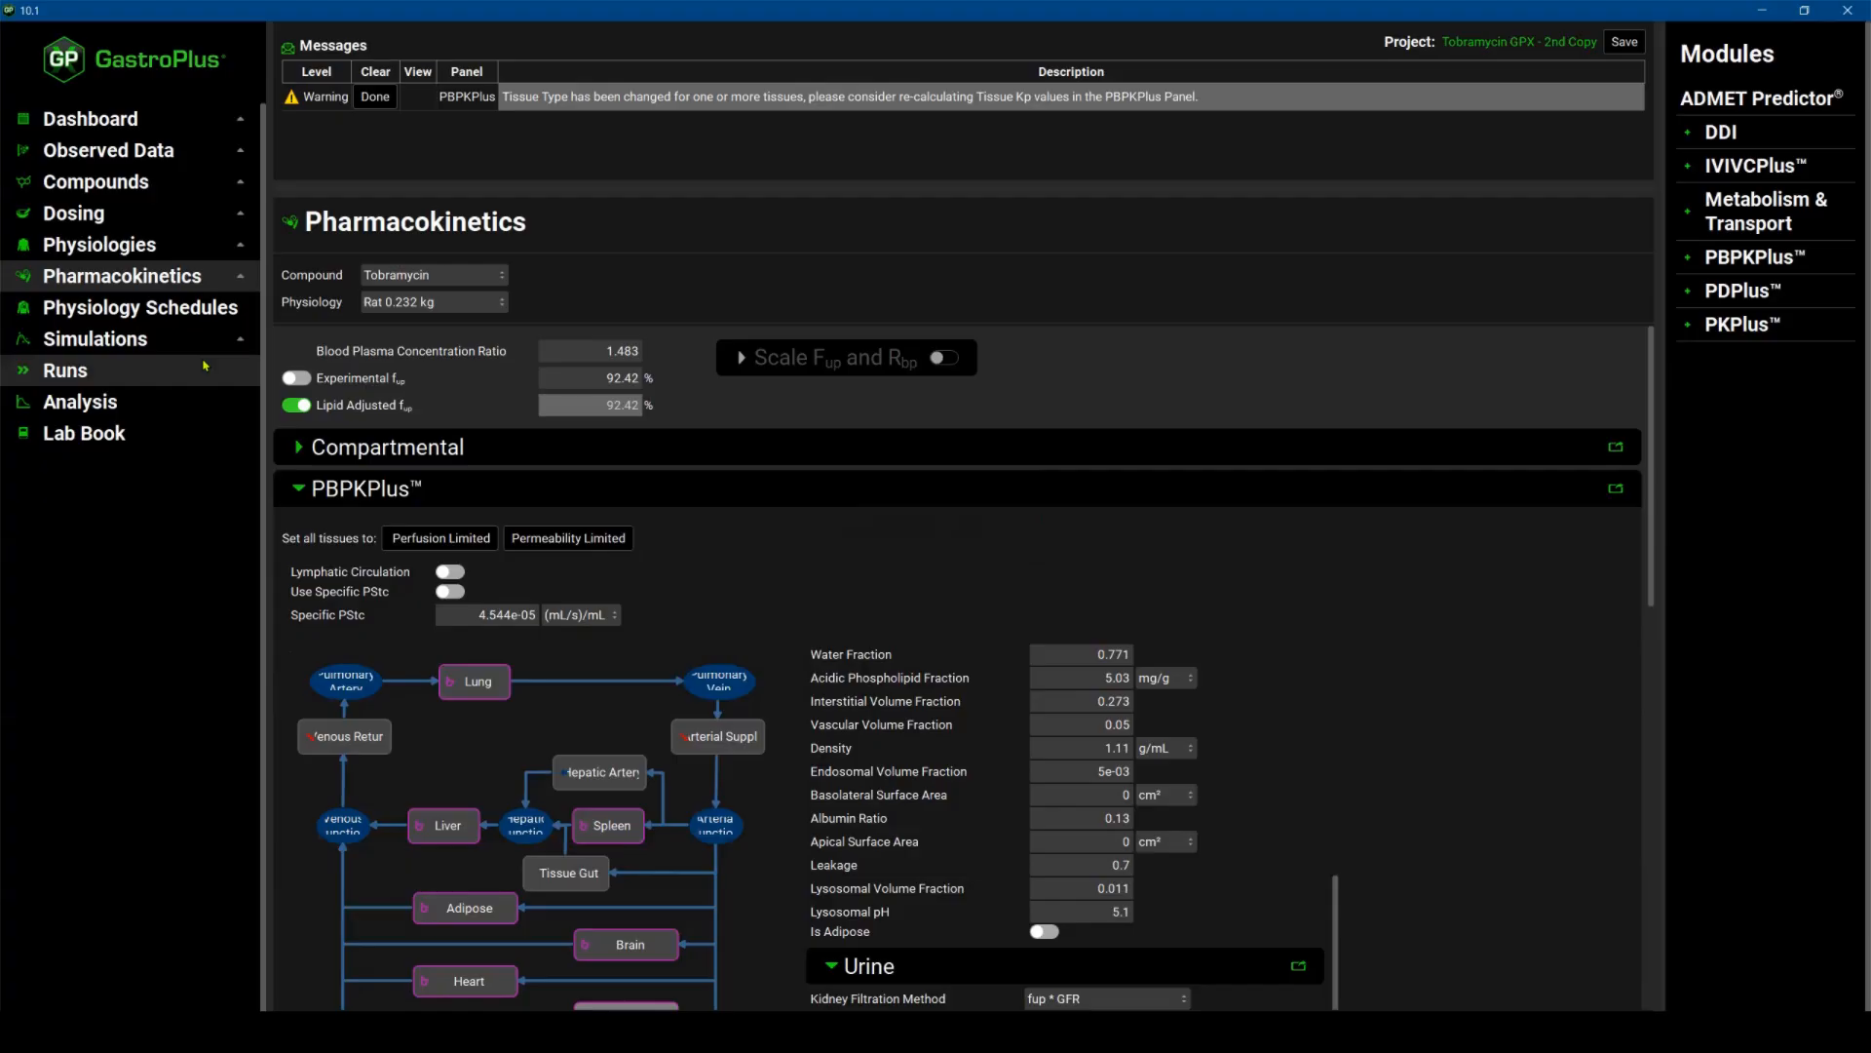
Switch the Rat IV 60 mpk simulation's pharmacokinetic model to Physiologically Based and clear the messages.
{"action": "left_click", "coordinate": [101, 347]}
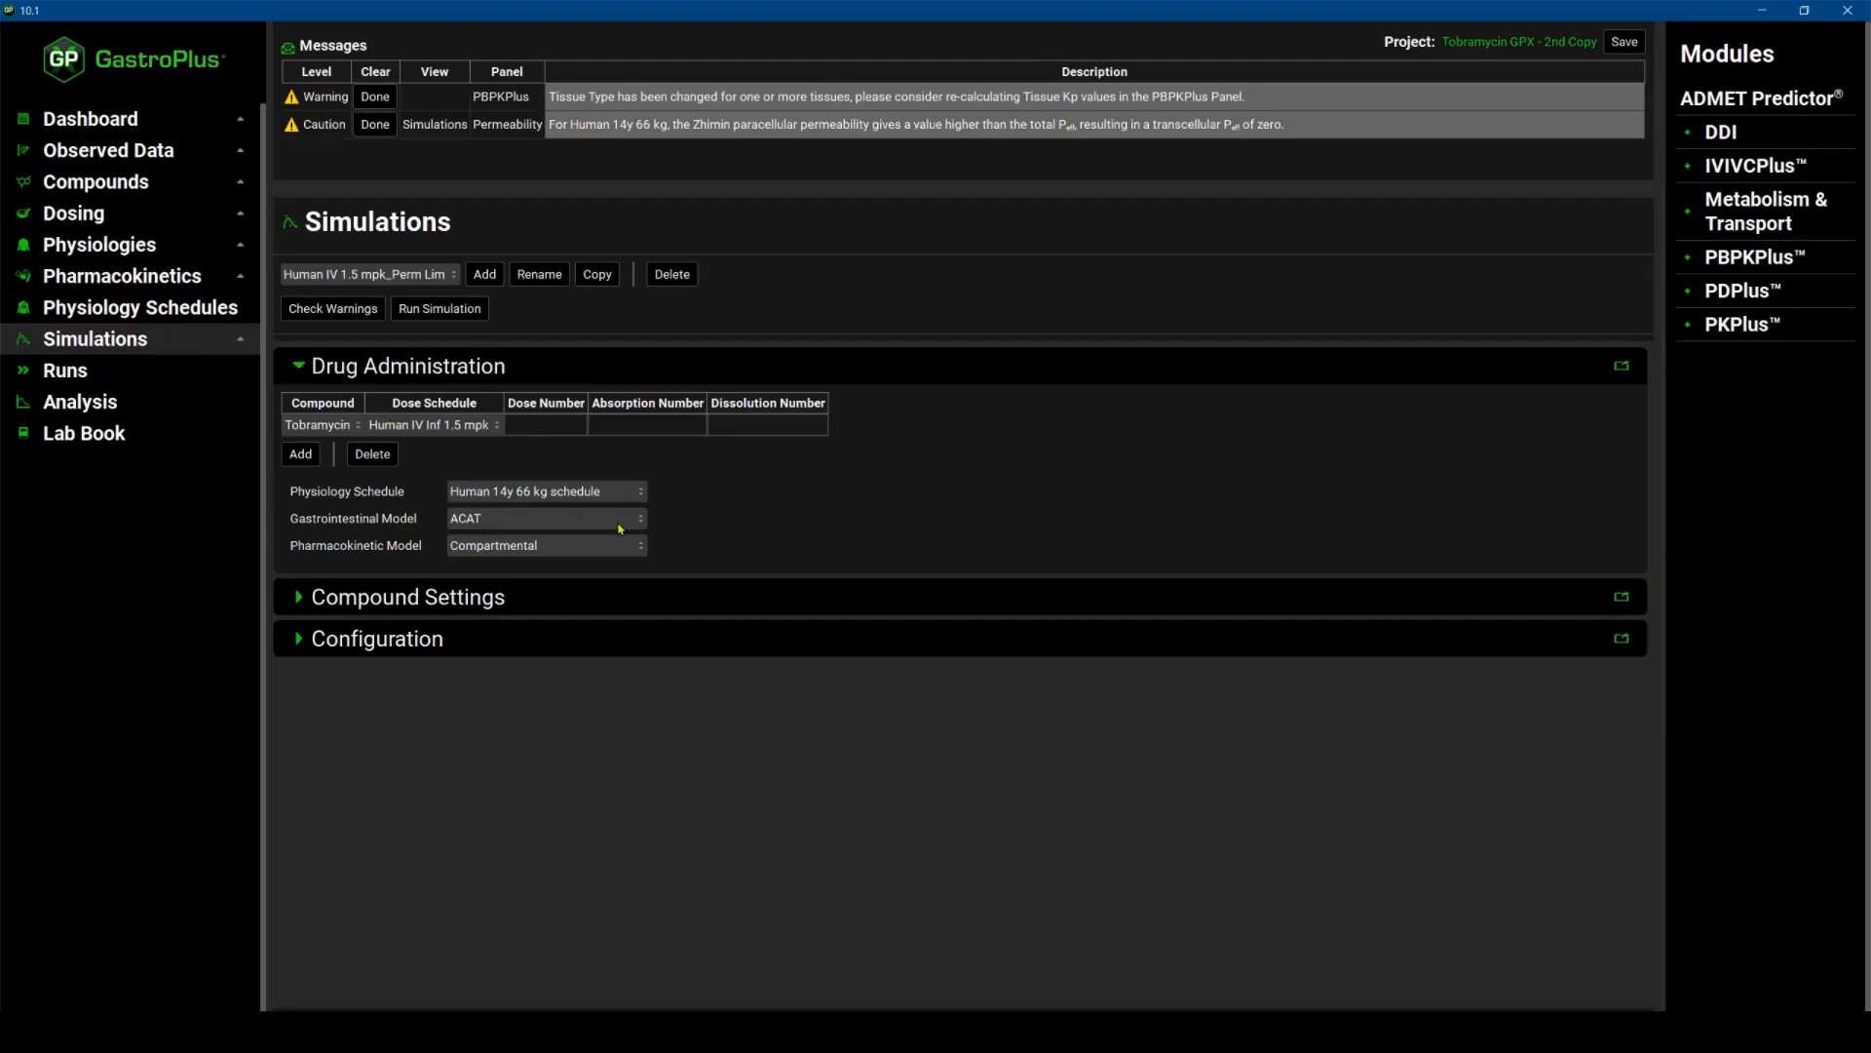
{"action": "left_click", "coordinate": [643, 554]}
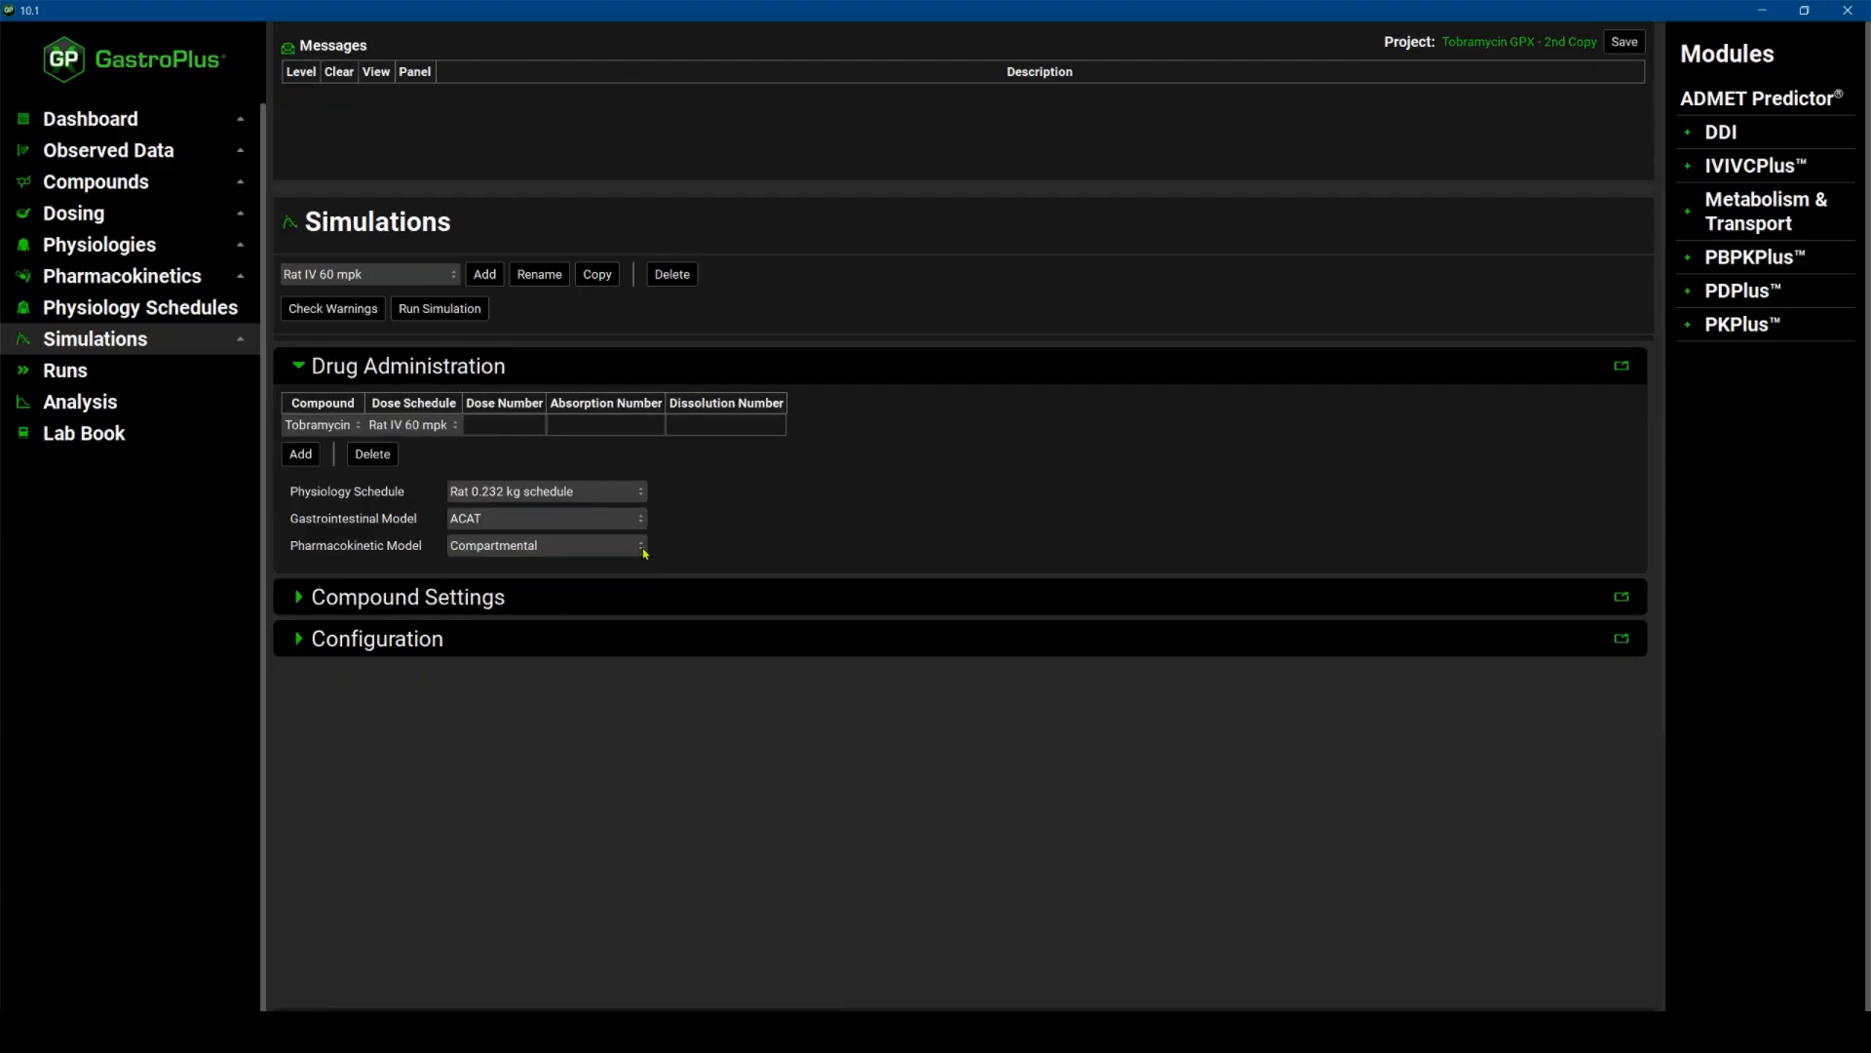
{"action": "left_click", "coordinate": [644, 552]}
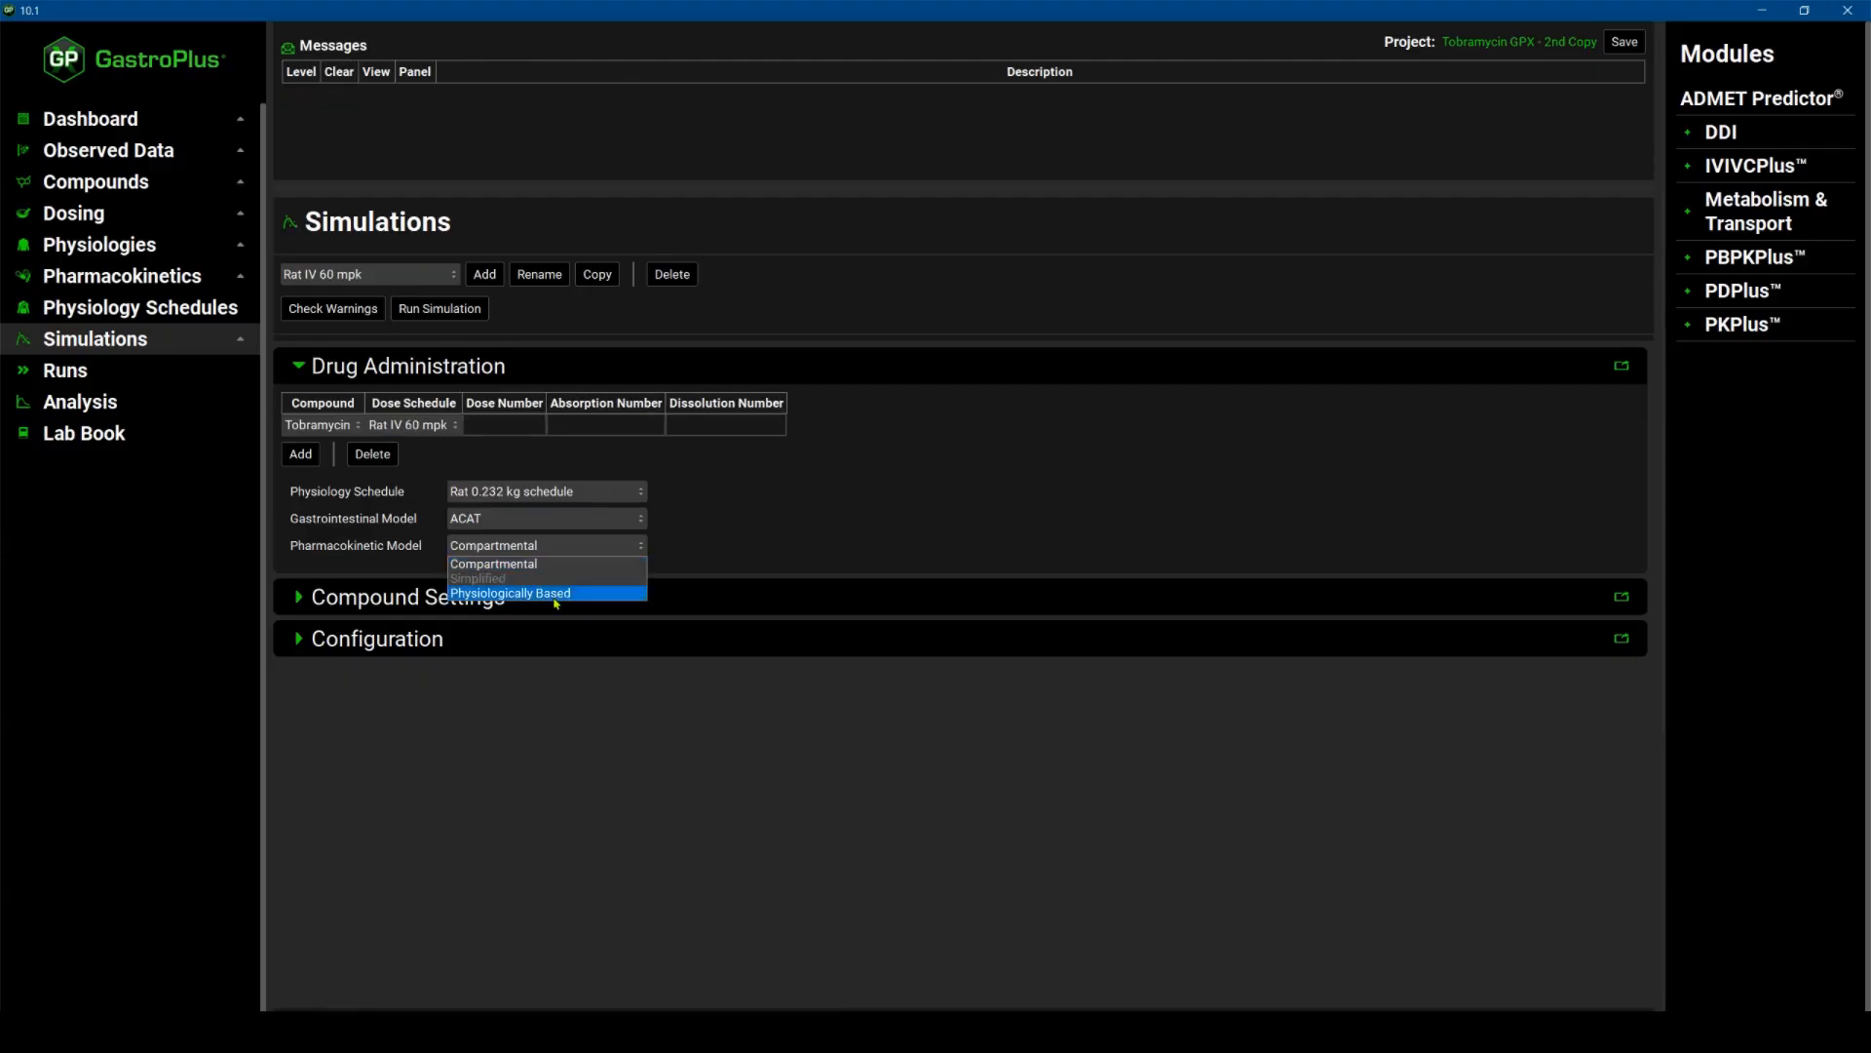
{"action": "left_click", "coordinate": [556, 594]}
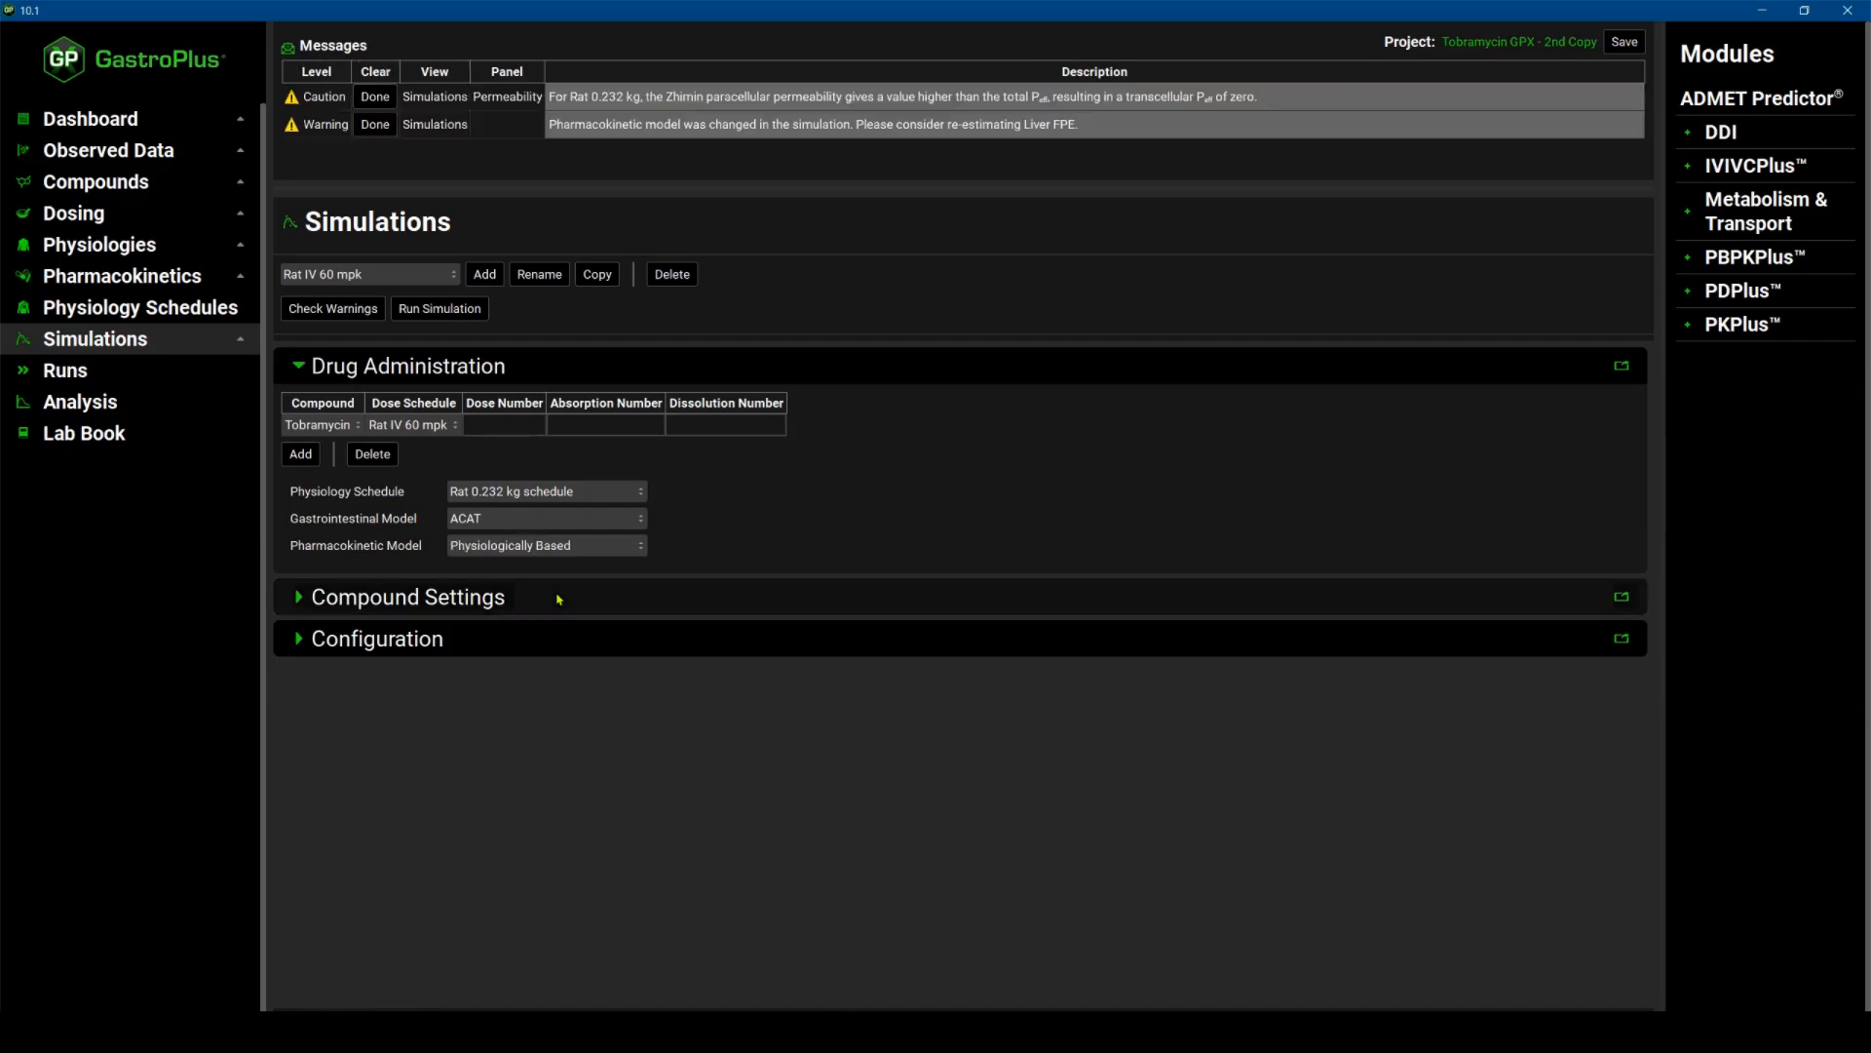
{"action": "left_click", "coordinate": [375, 127]}
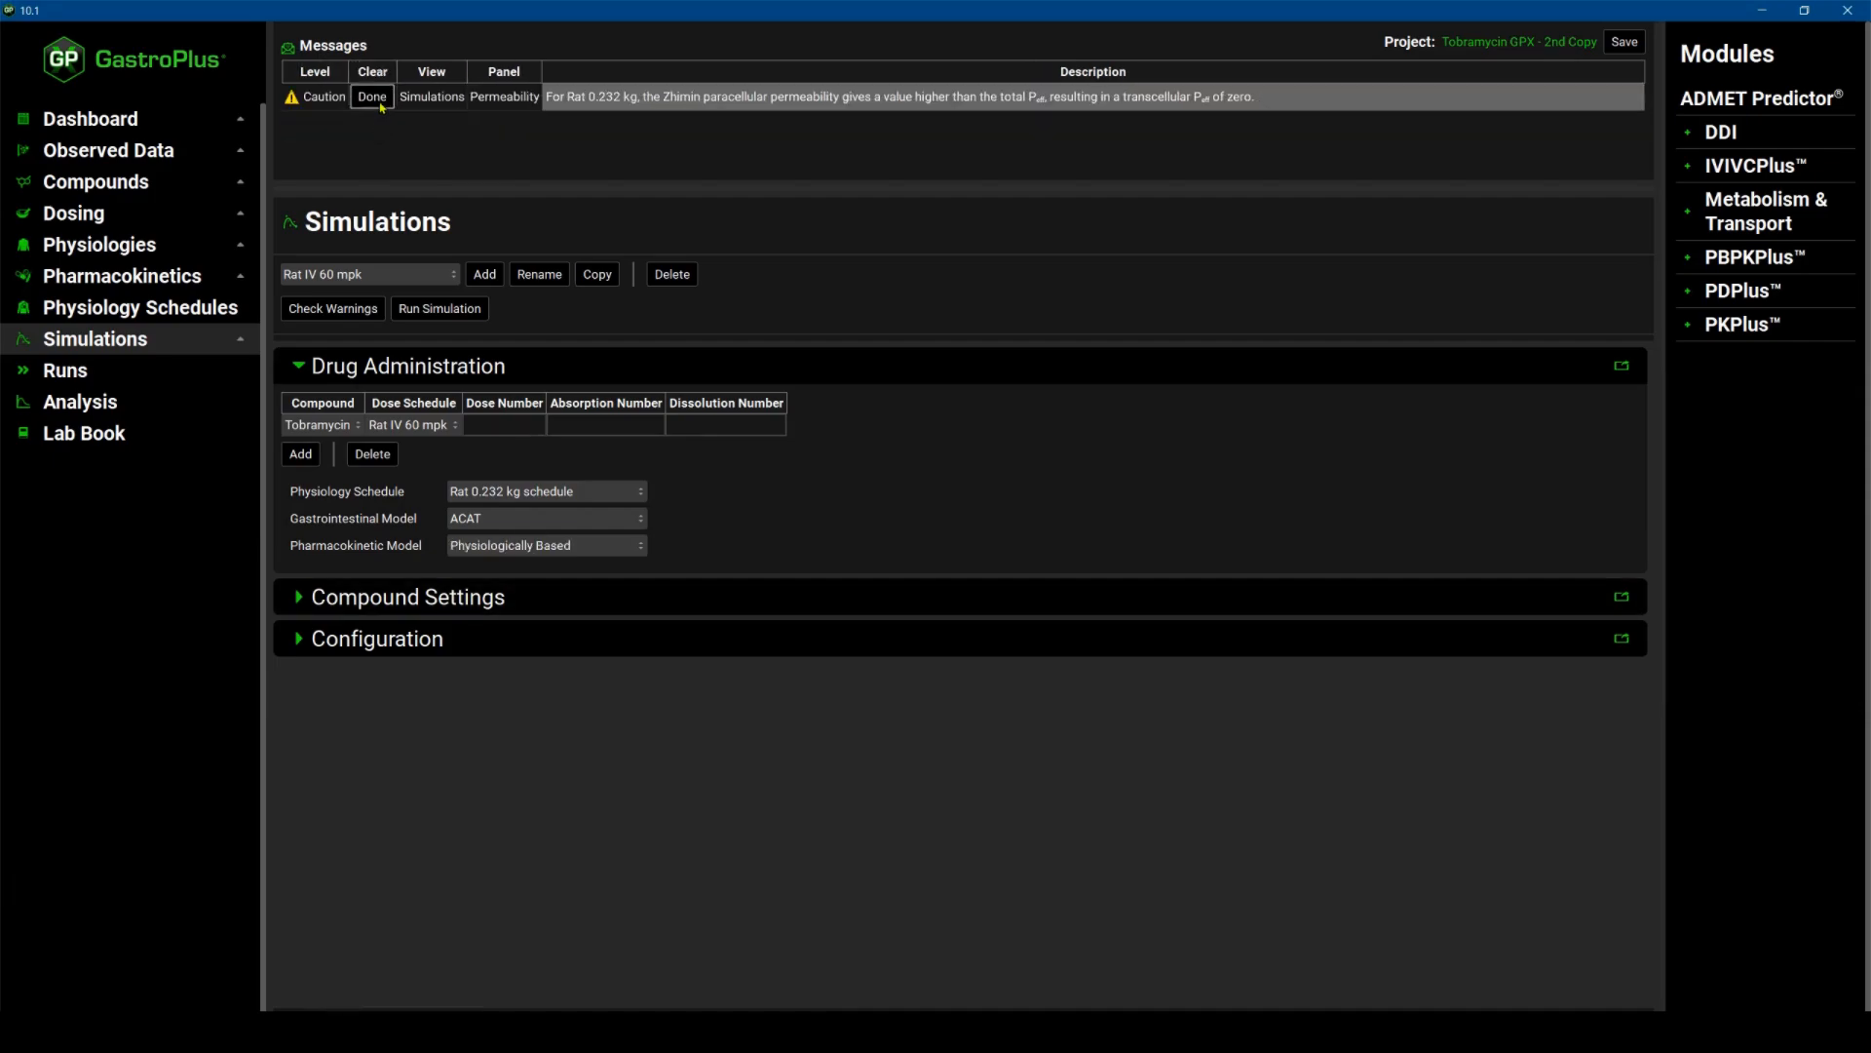
{"action": "left_click", "coordinate": [372, 98]}
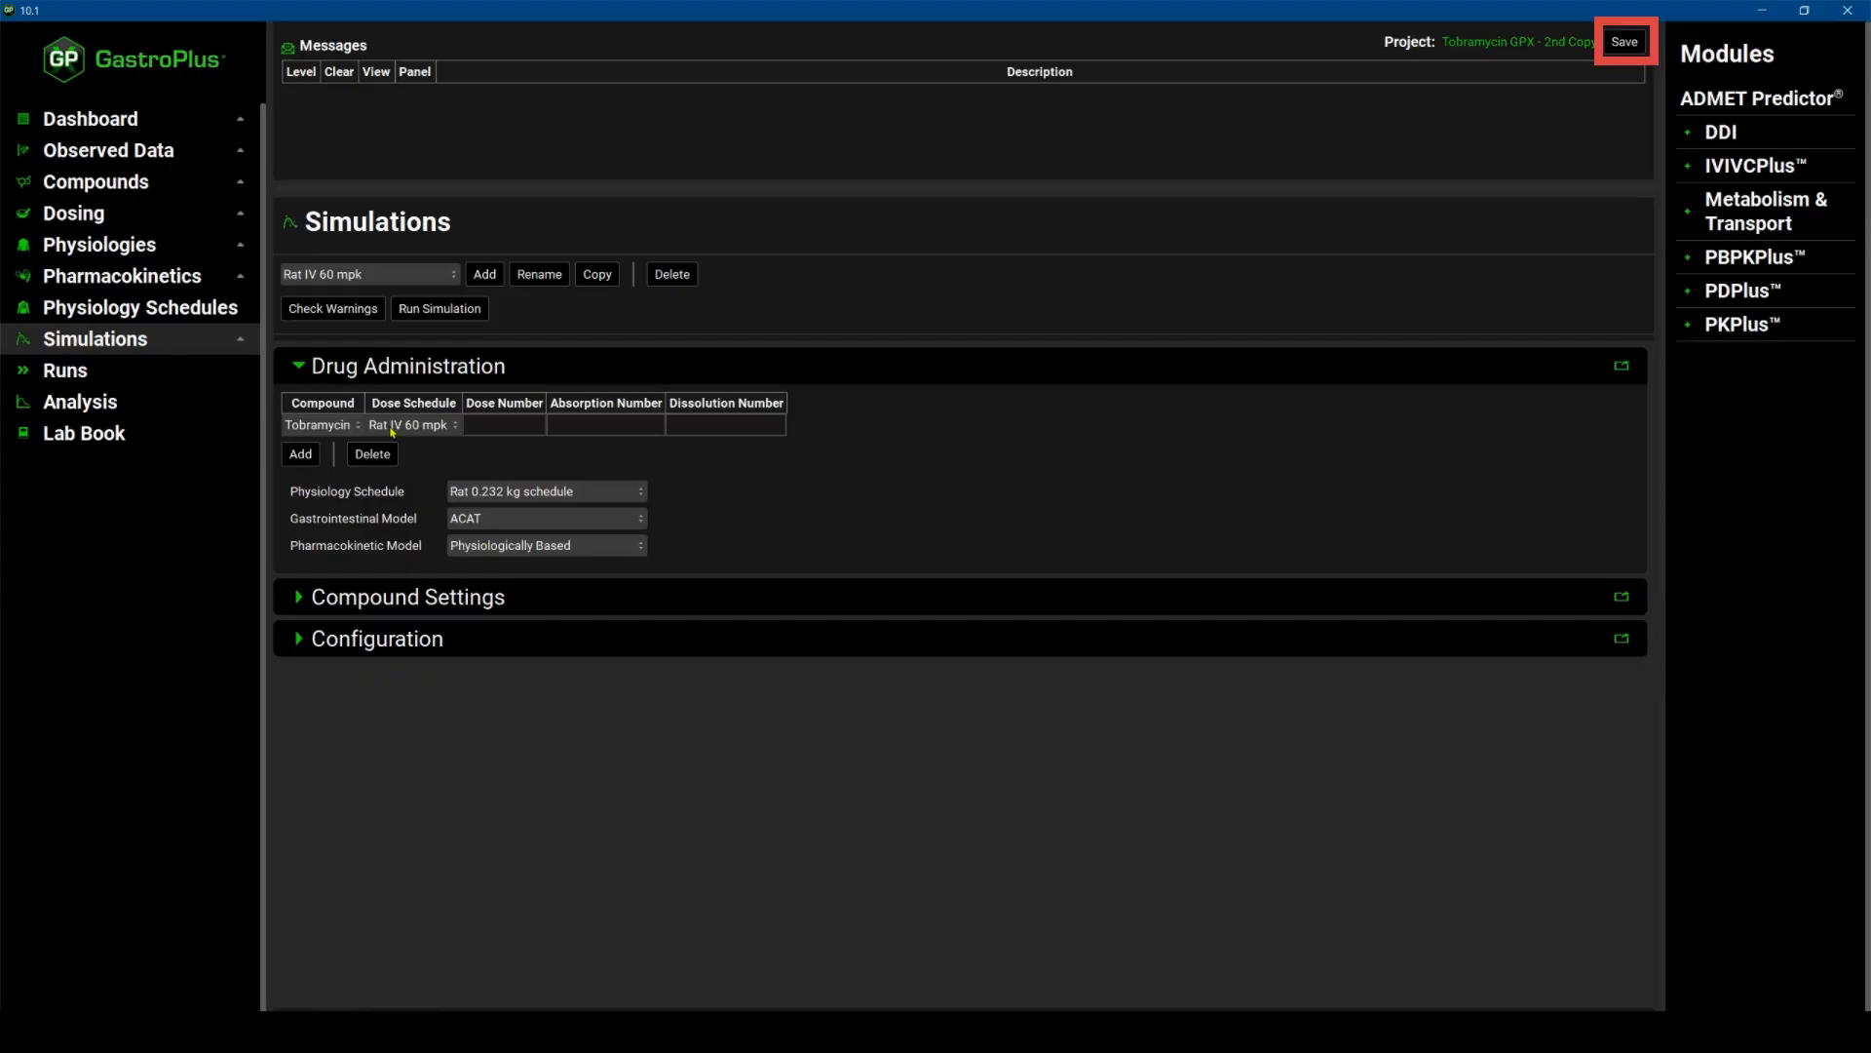
Save the project and run the Rat IV 60 mpk simulation to view its concentration-time plot.
{"action": "key", "text": "ctrl+s"}
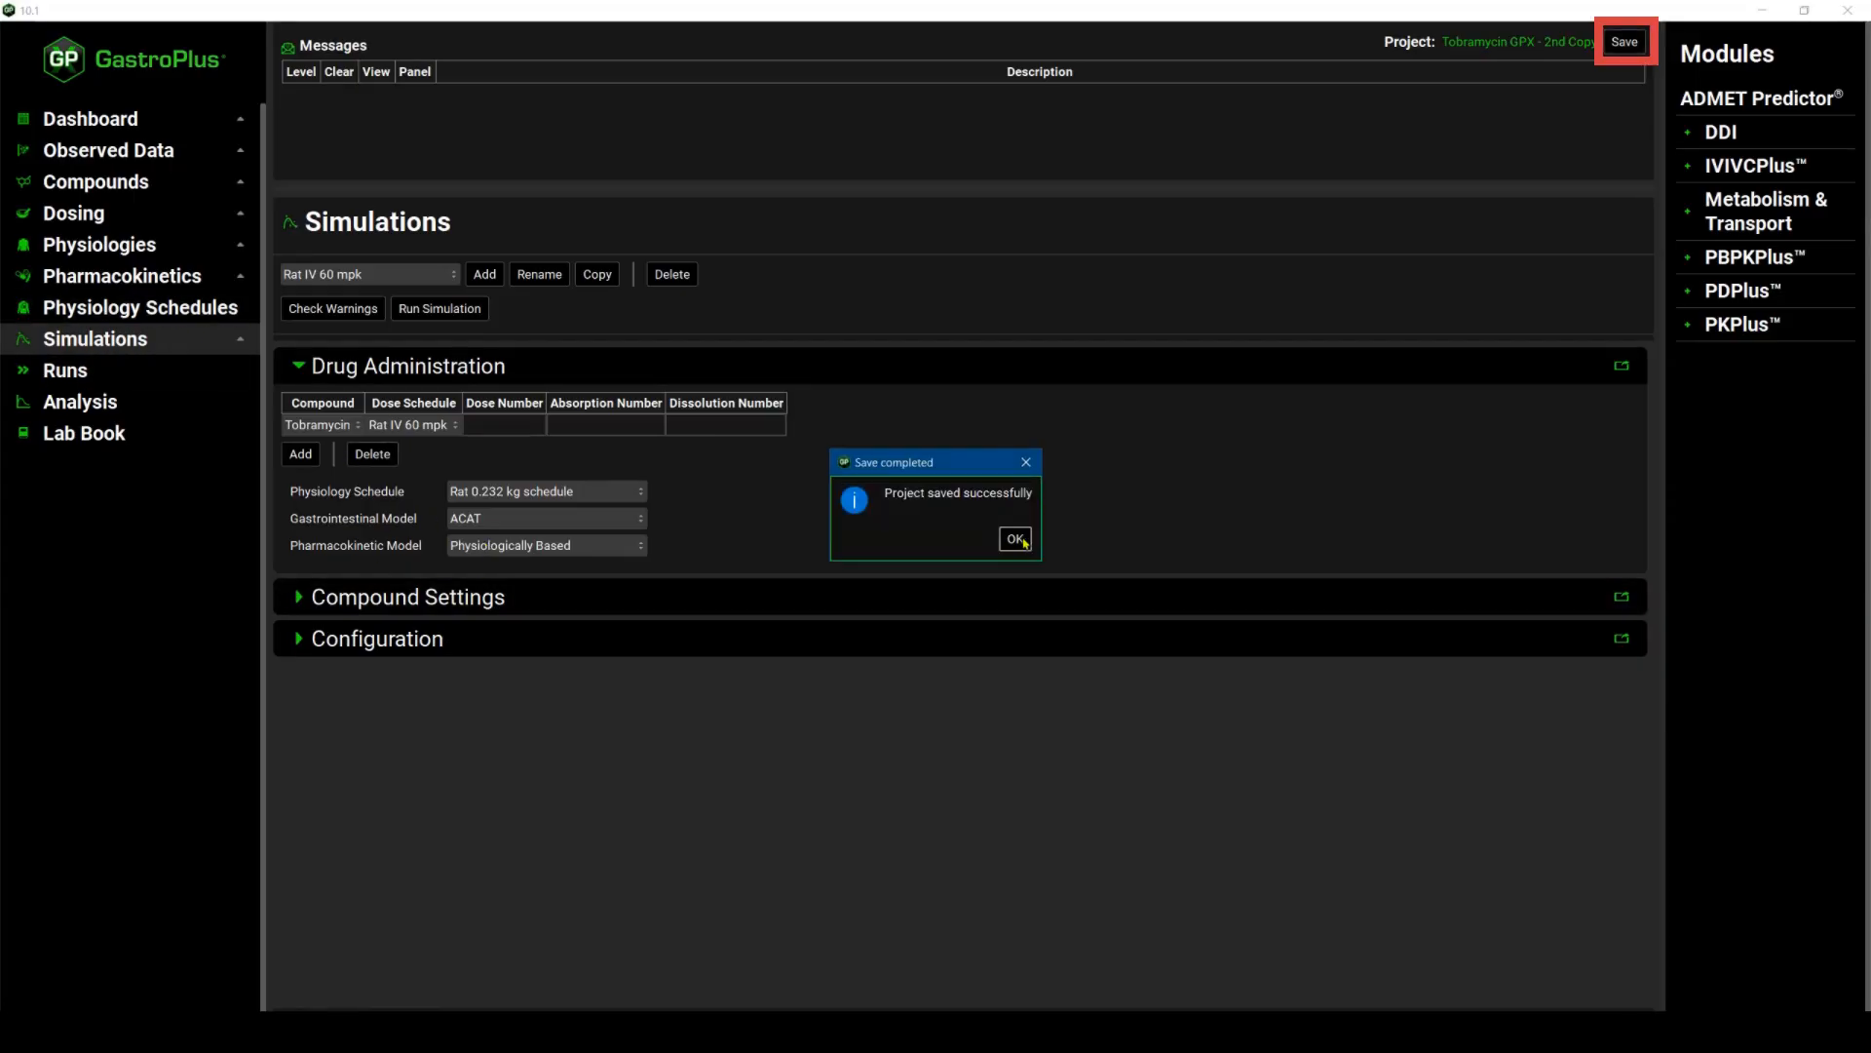
{"action": "left_click", "coordinate": [1015, 539]}
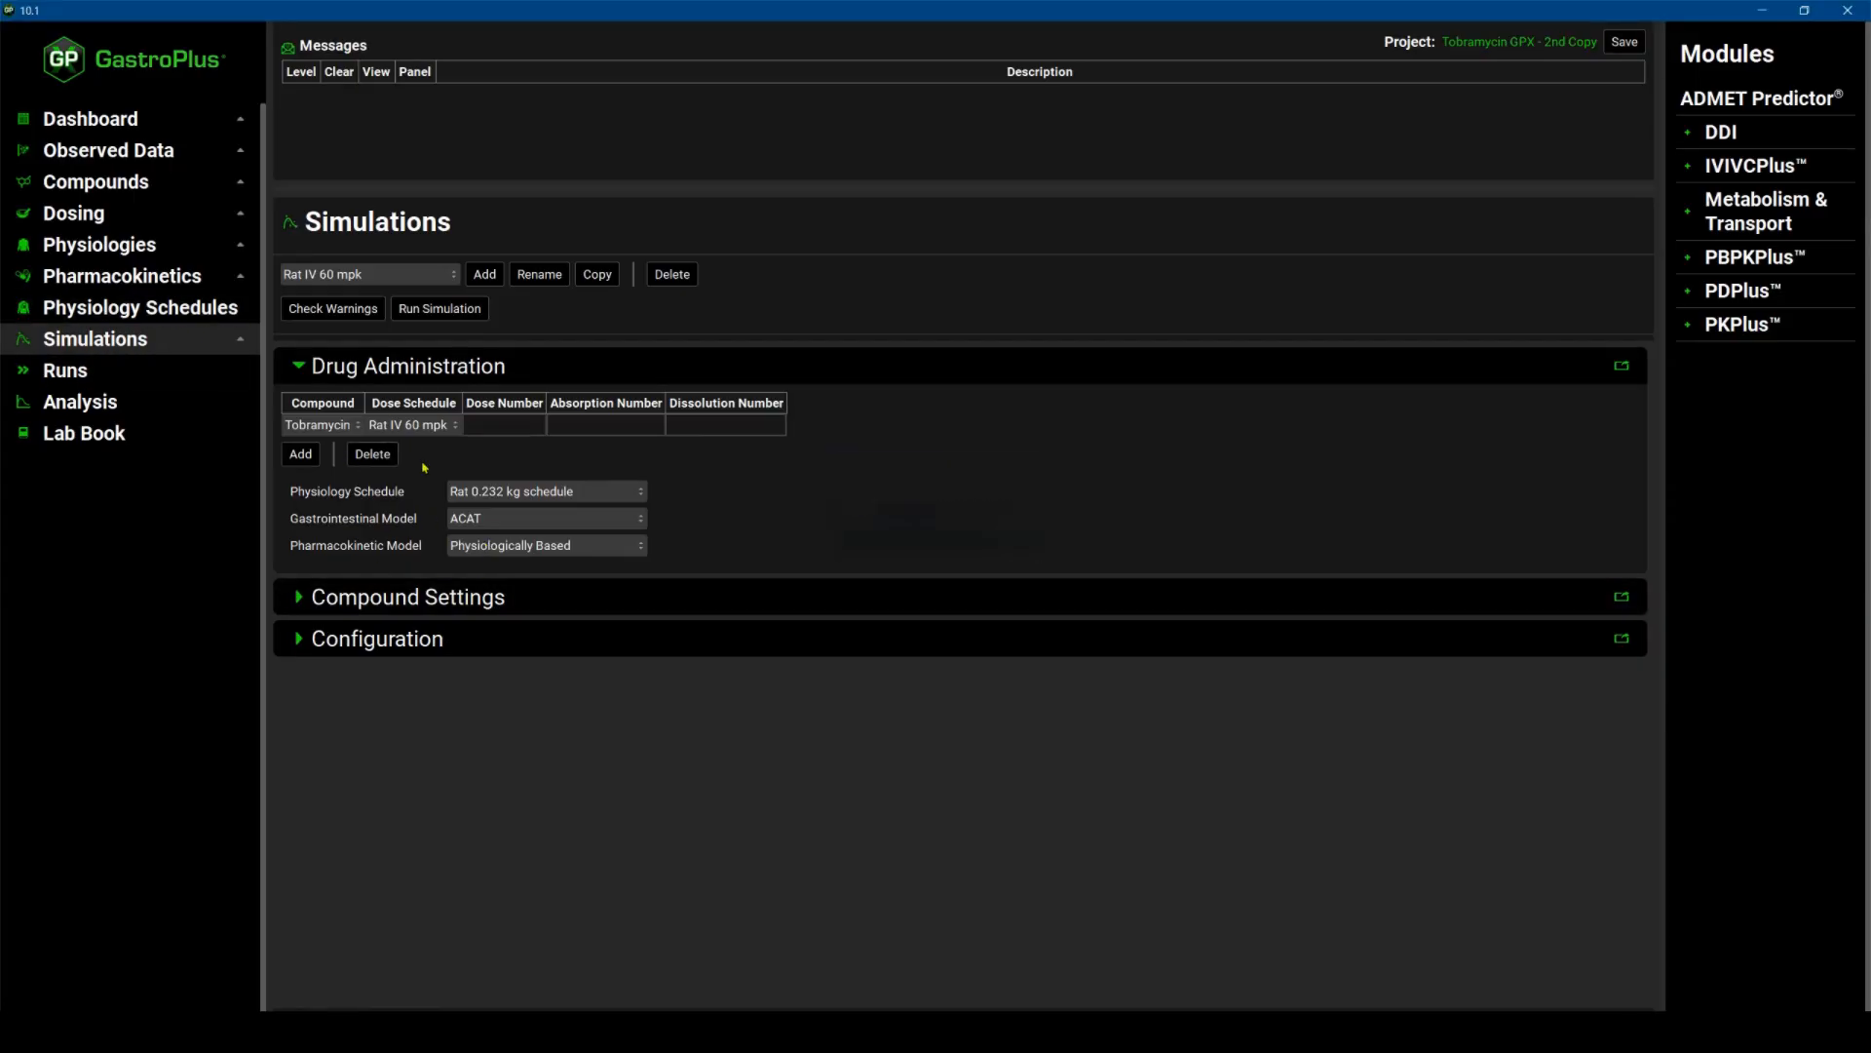
{"action": "left_click", "coordinate": [434, 309]}
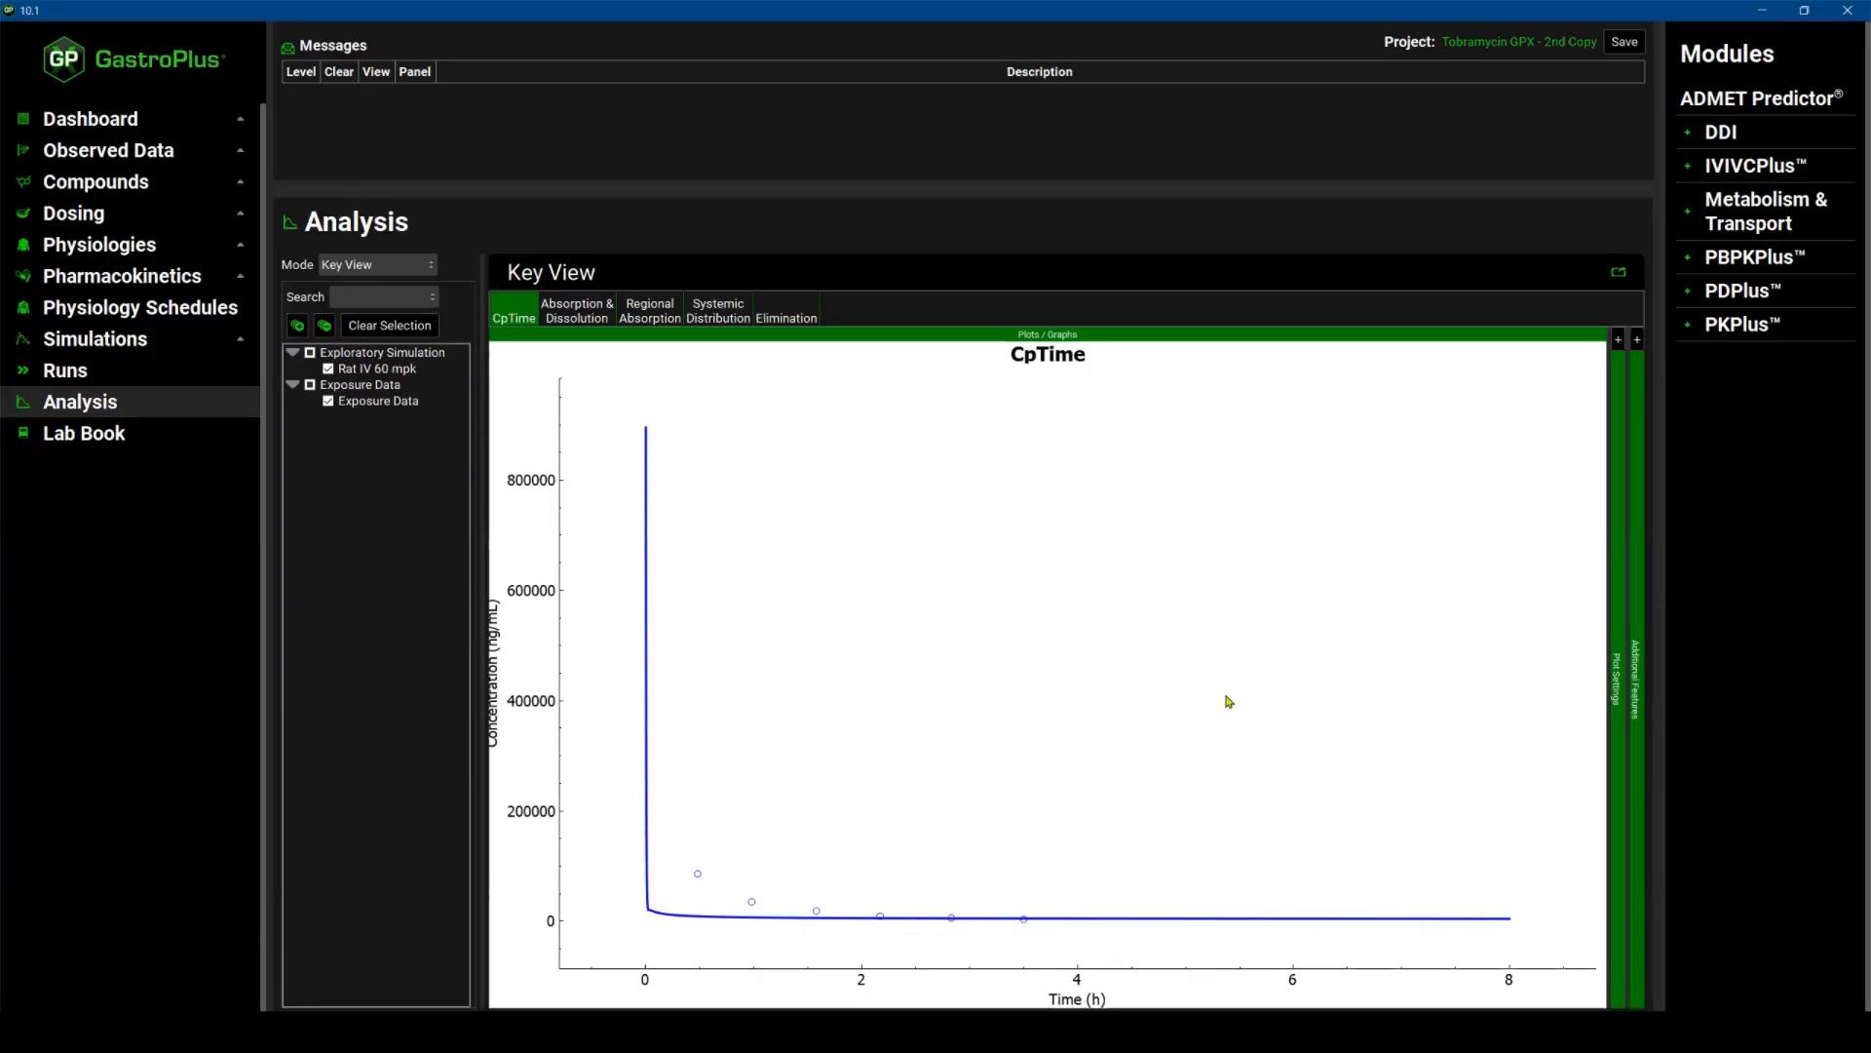
{"action": "left_click", "coordinate": [1637, 340]}
Select the Rat 0.232 kg_Perm Lim physiology and create its PEAR physiology.
{"action": "left_click", "coordinate": [97, 244]}
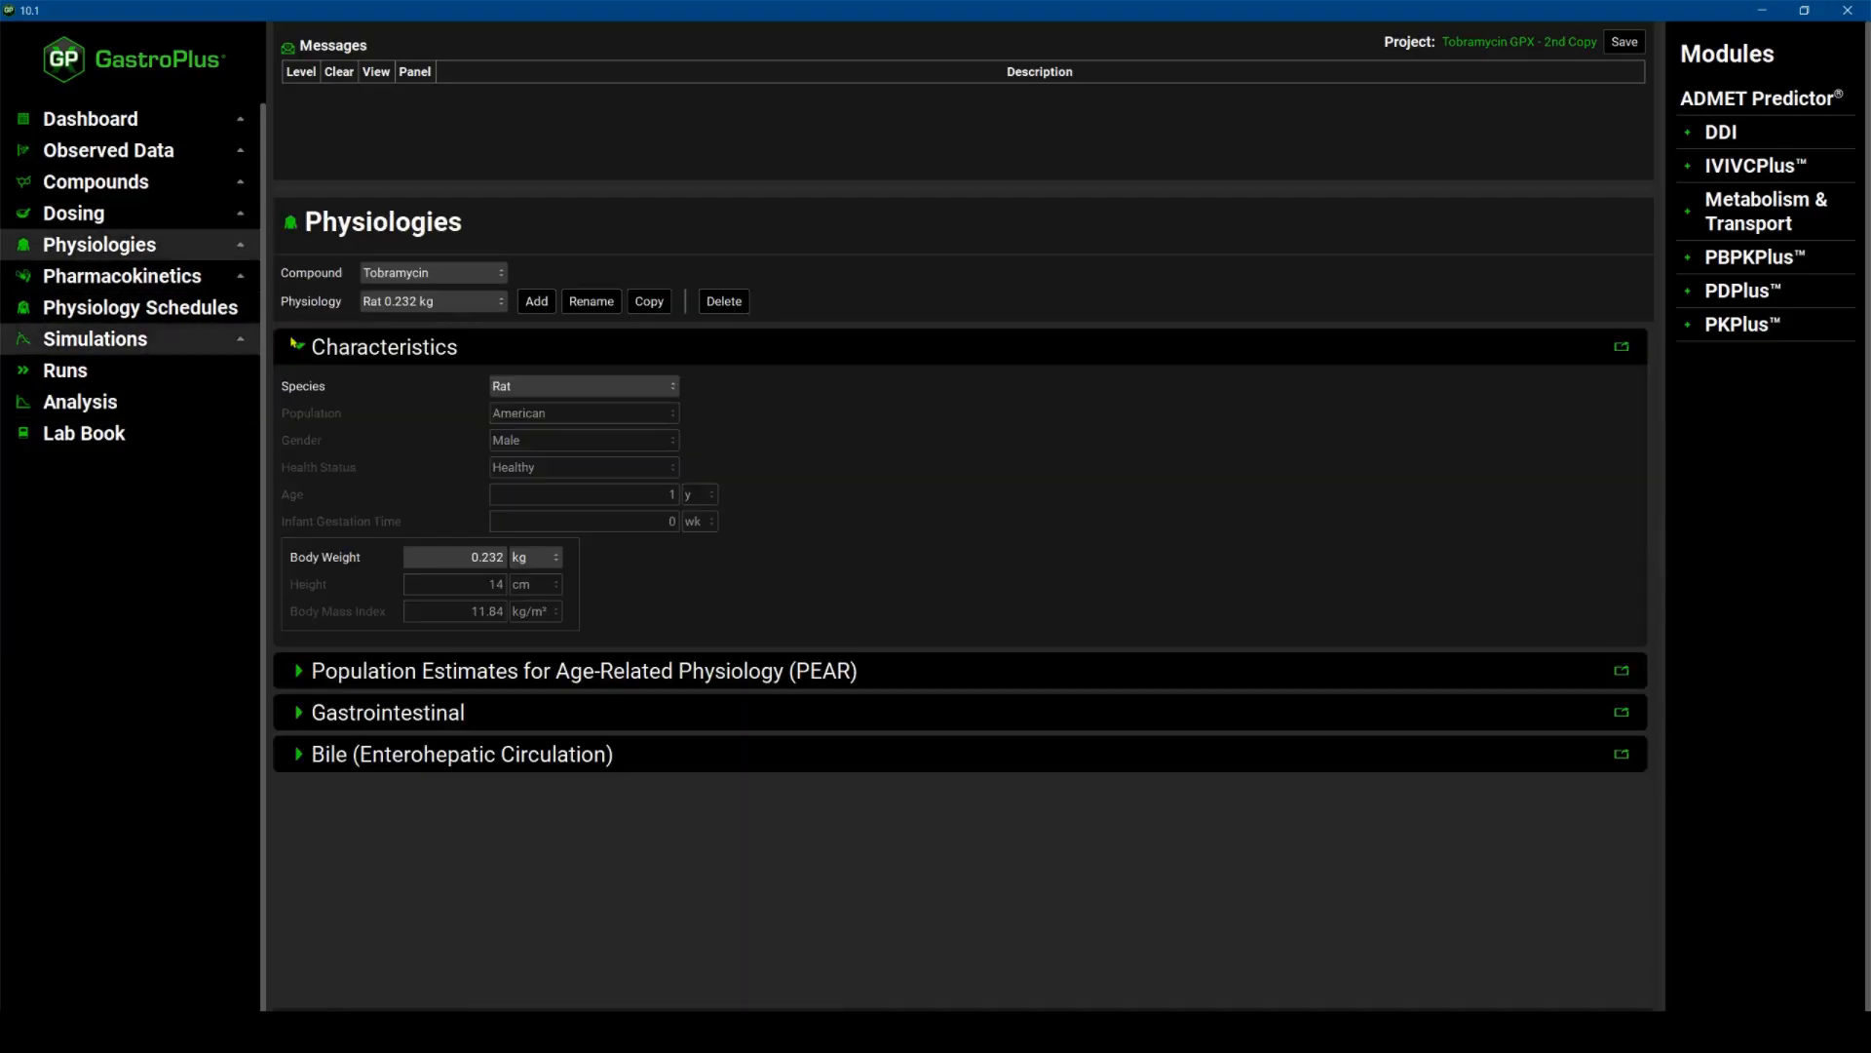
{"action": "left_click", "coordinate": [502, 308]}
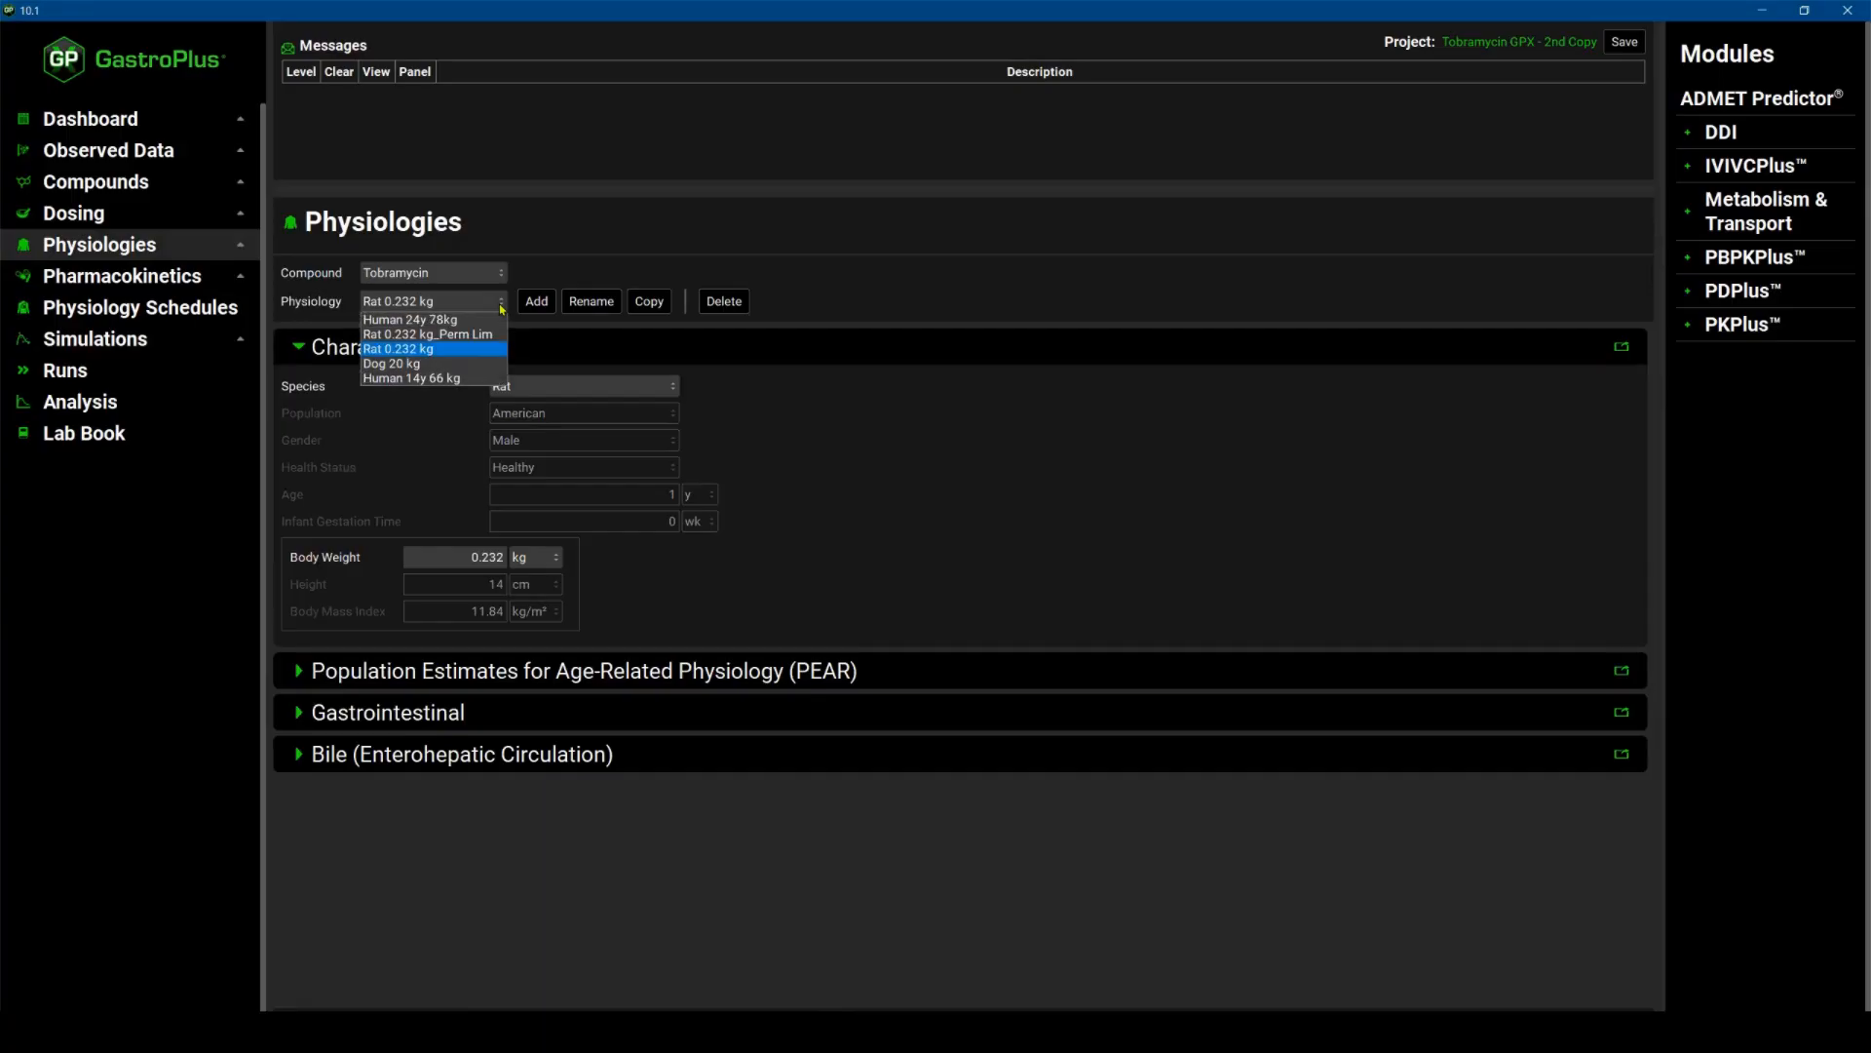
{"action": "left_click", "coordinate": [426, 335]}
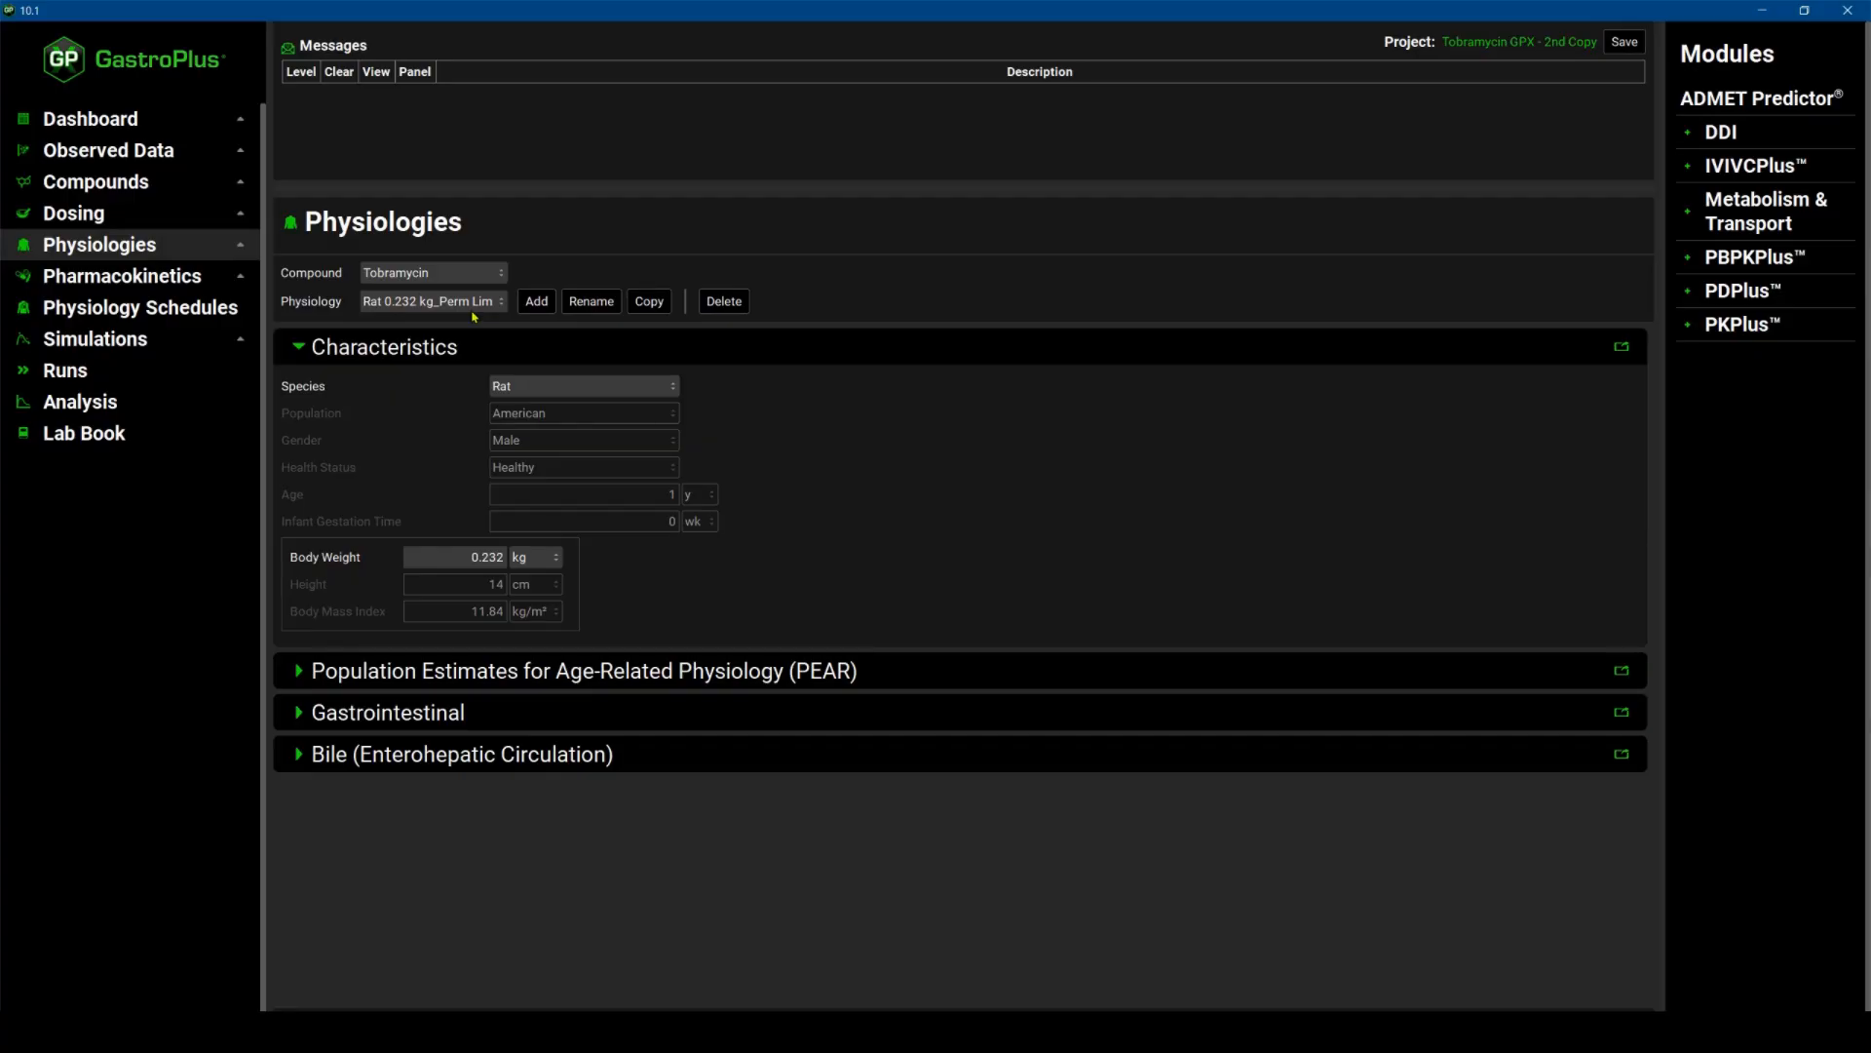
{"action": "left_click", "coordinate": [300, 672]}
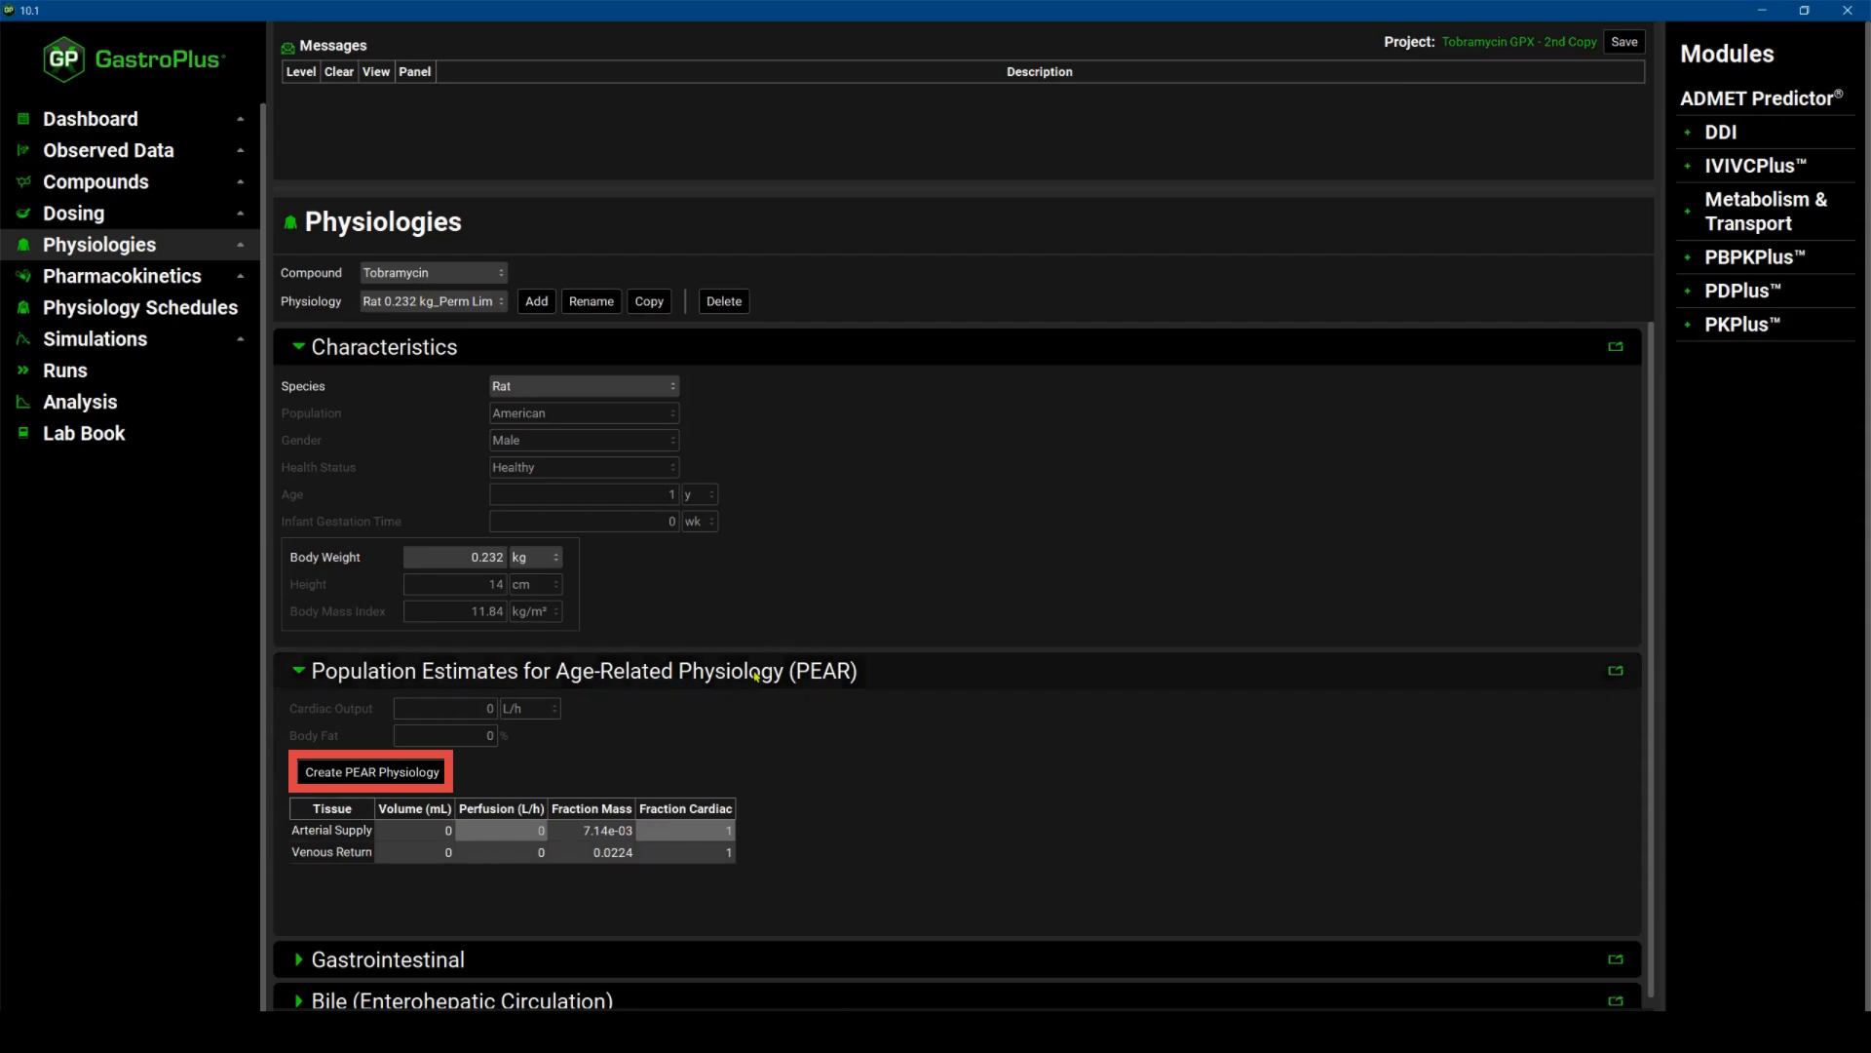
{"action": "left_click", "coordinate": [375, 771]}
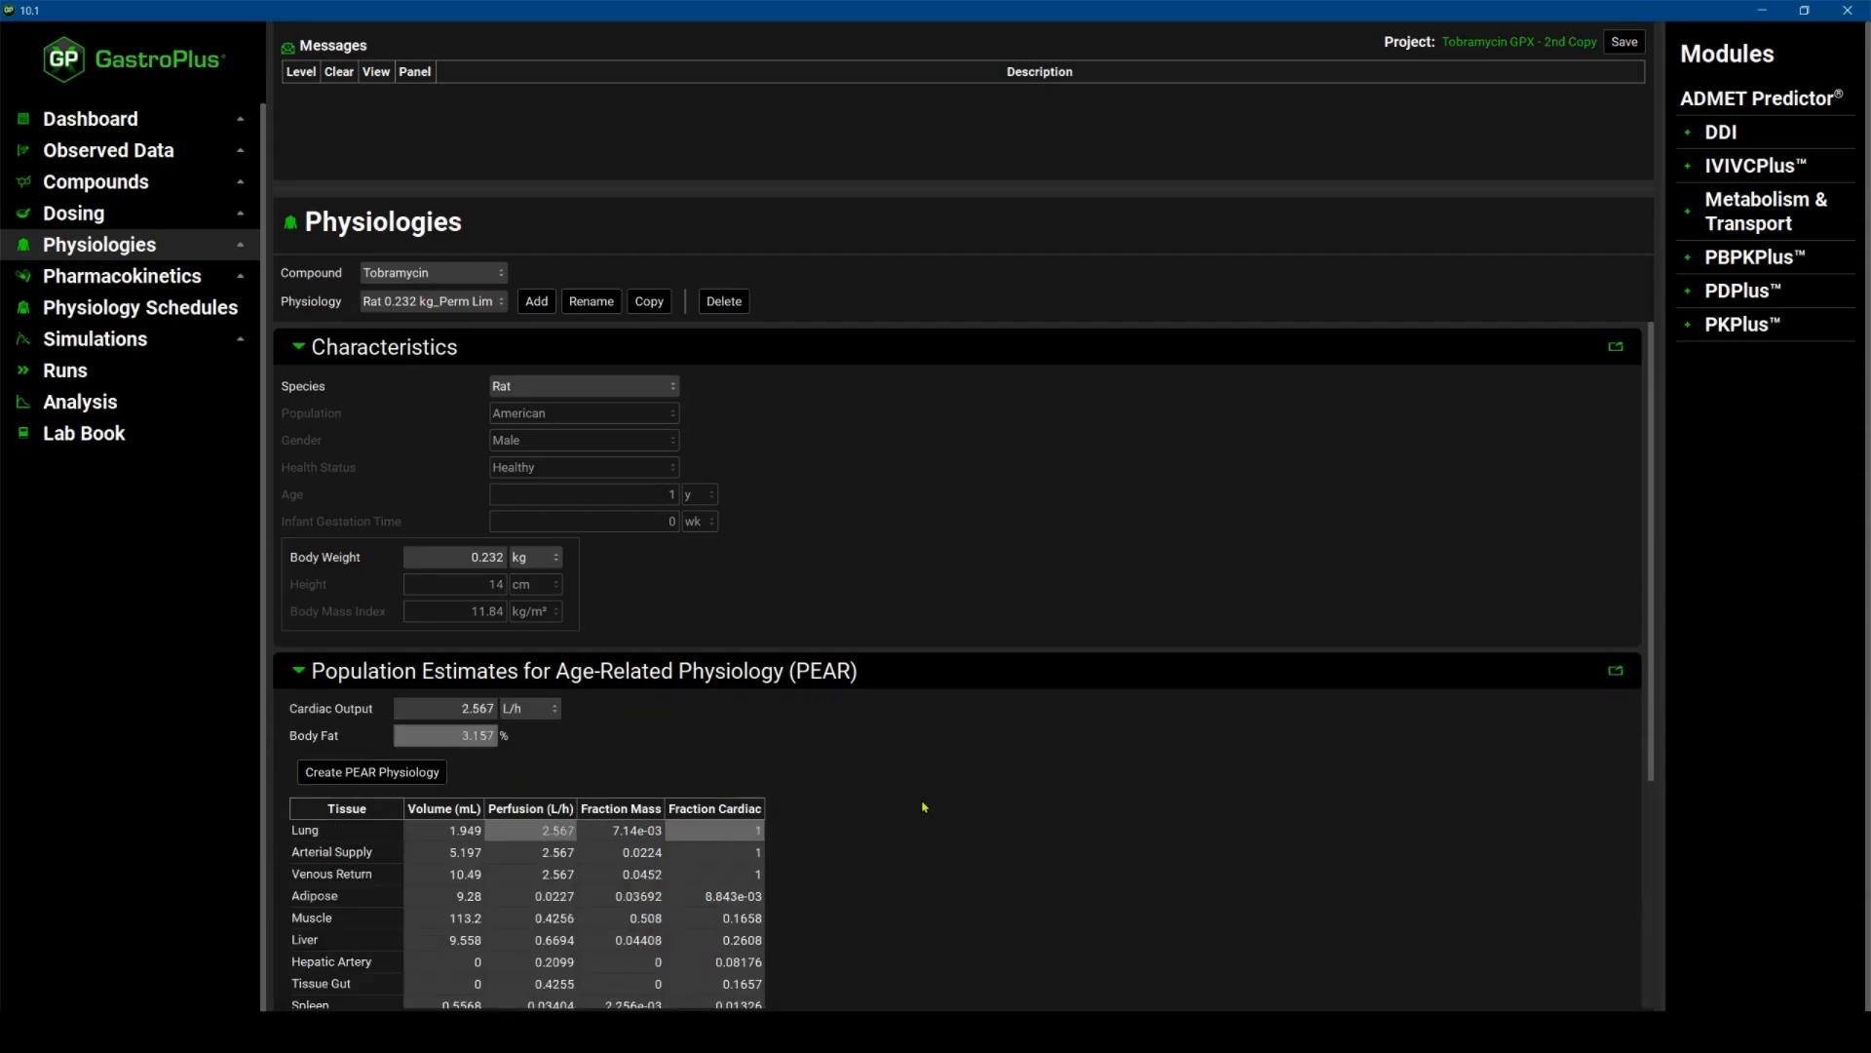
{"action": "scroll", "coordinate": [1004, 891], "scroll_direction": "down", "scroll_amount": 4}
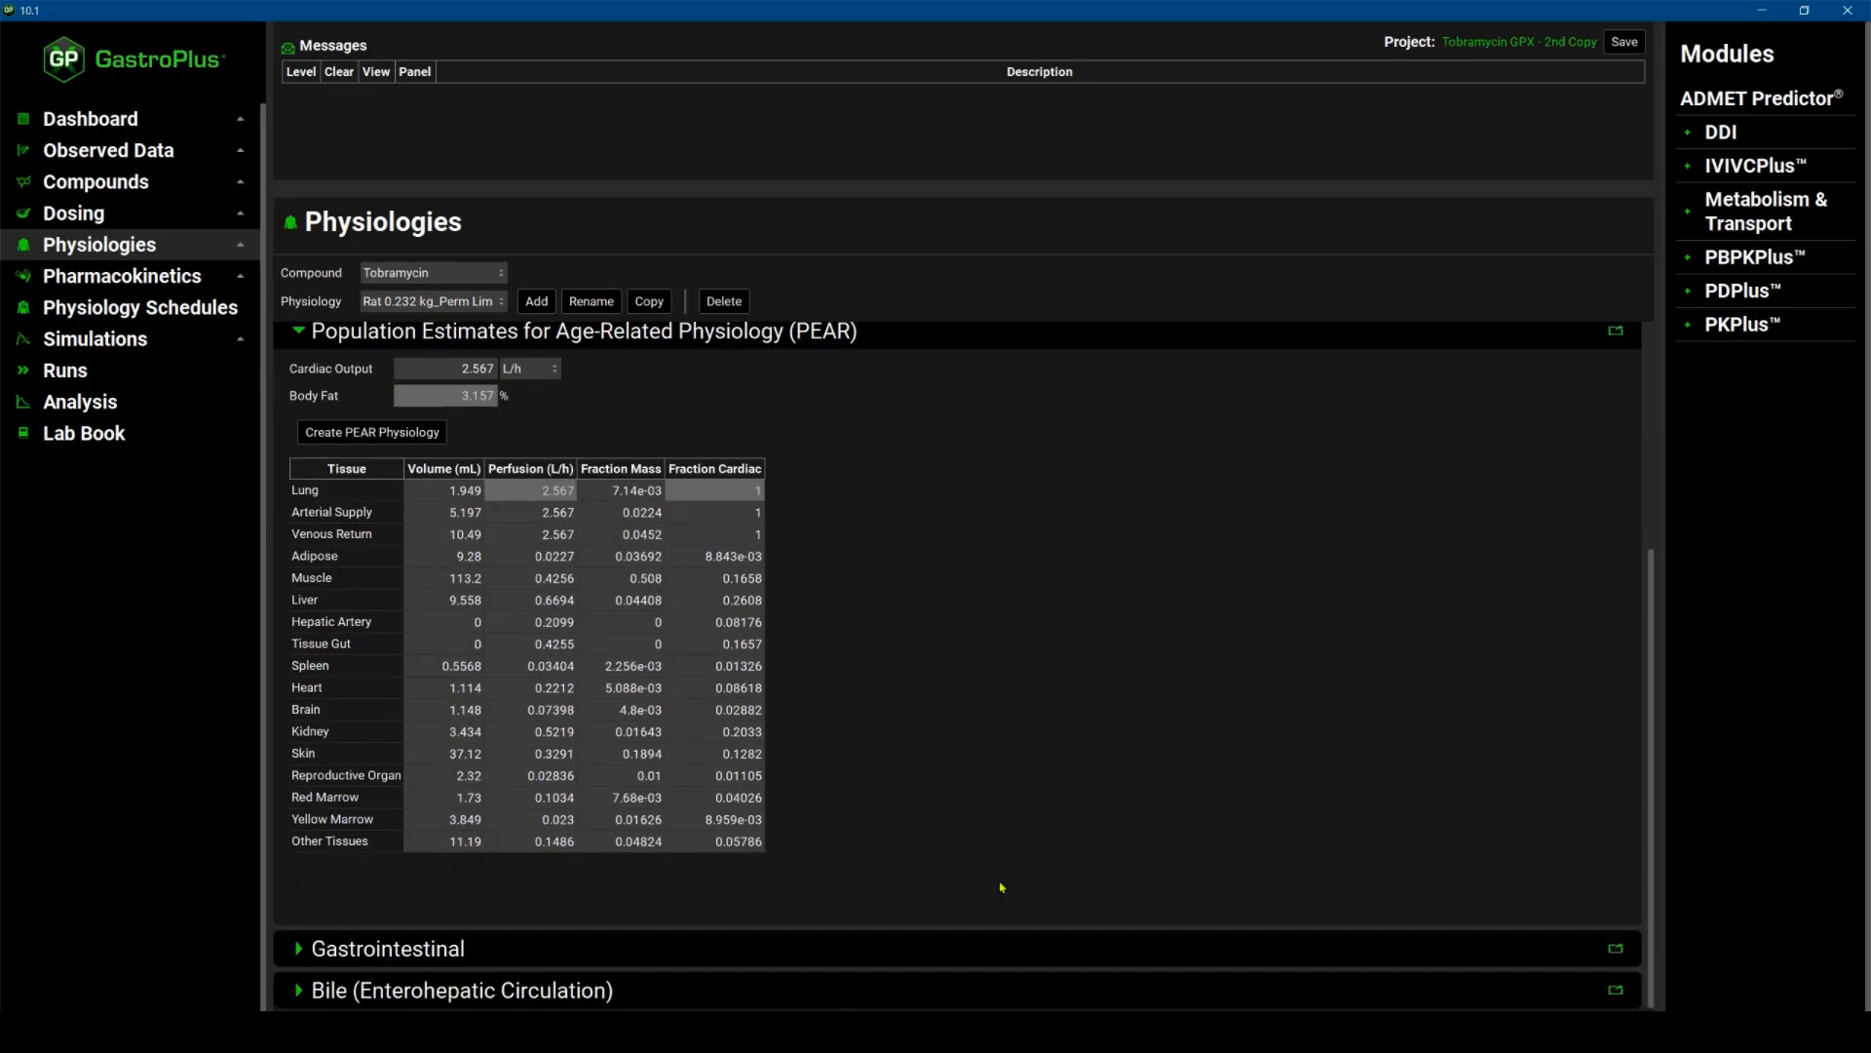
Open the PBPKPlus section for the Rat 0.232 kg_Perm Lim physiology and turn off Use Specific PStc.
{"action": "left_click", "coordinate": [127, 278]}
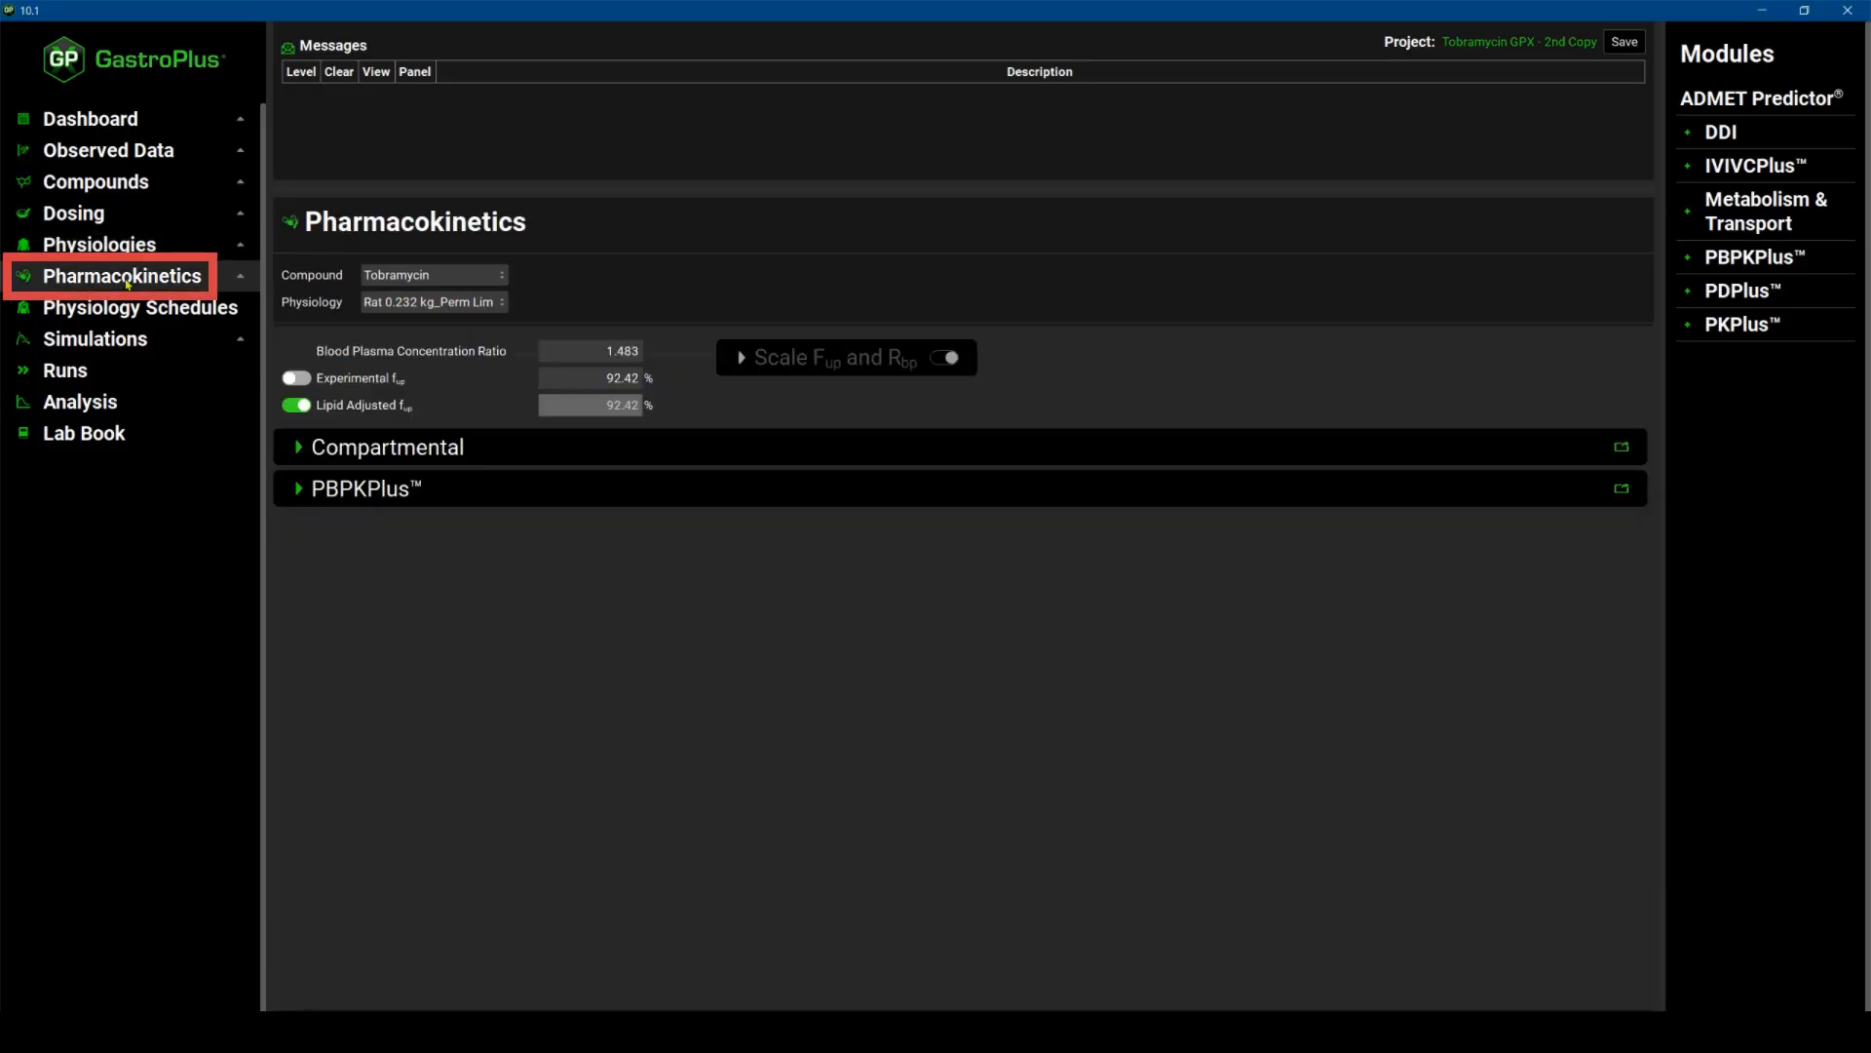
{"action": "left_click", "coordinate": [297, 490]}
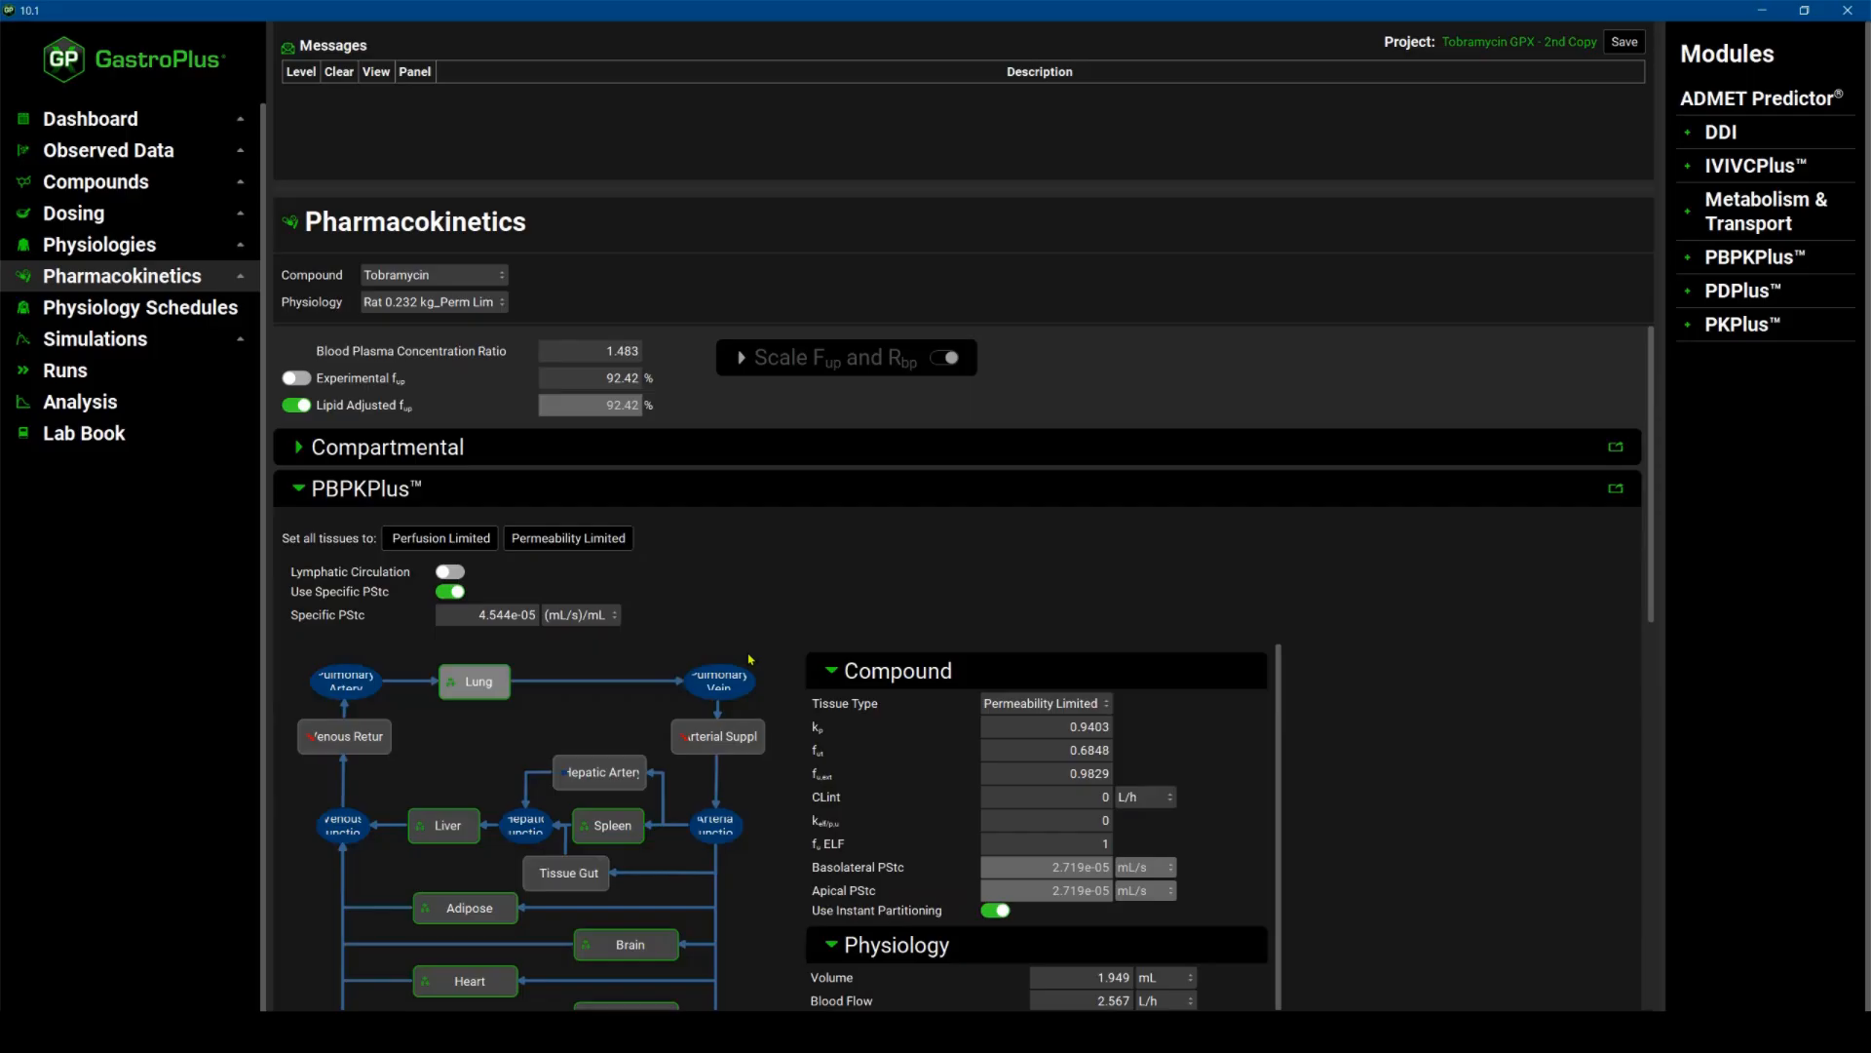
{"action": "scroll", "coordinate": [752, 660], "scroll_direction": "down", "scroll_amount": 2}
{"action": "scroll", "coordinate": [751, 660], "scroll_direction": "down", "scroll_amount": 1}
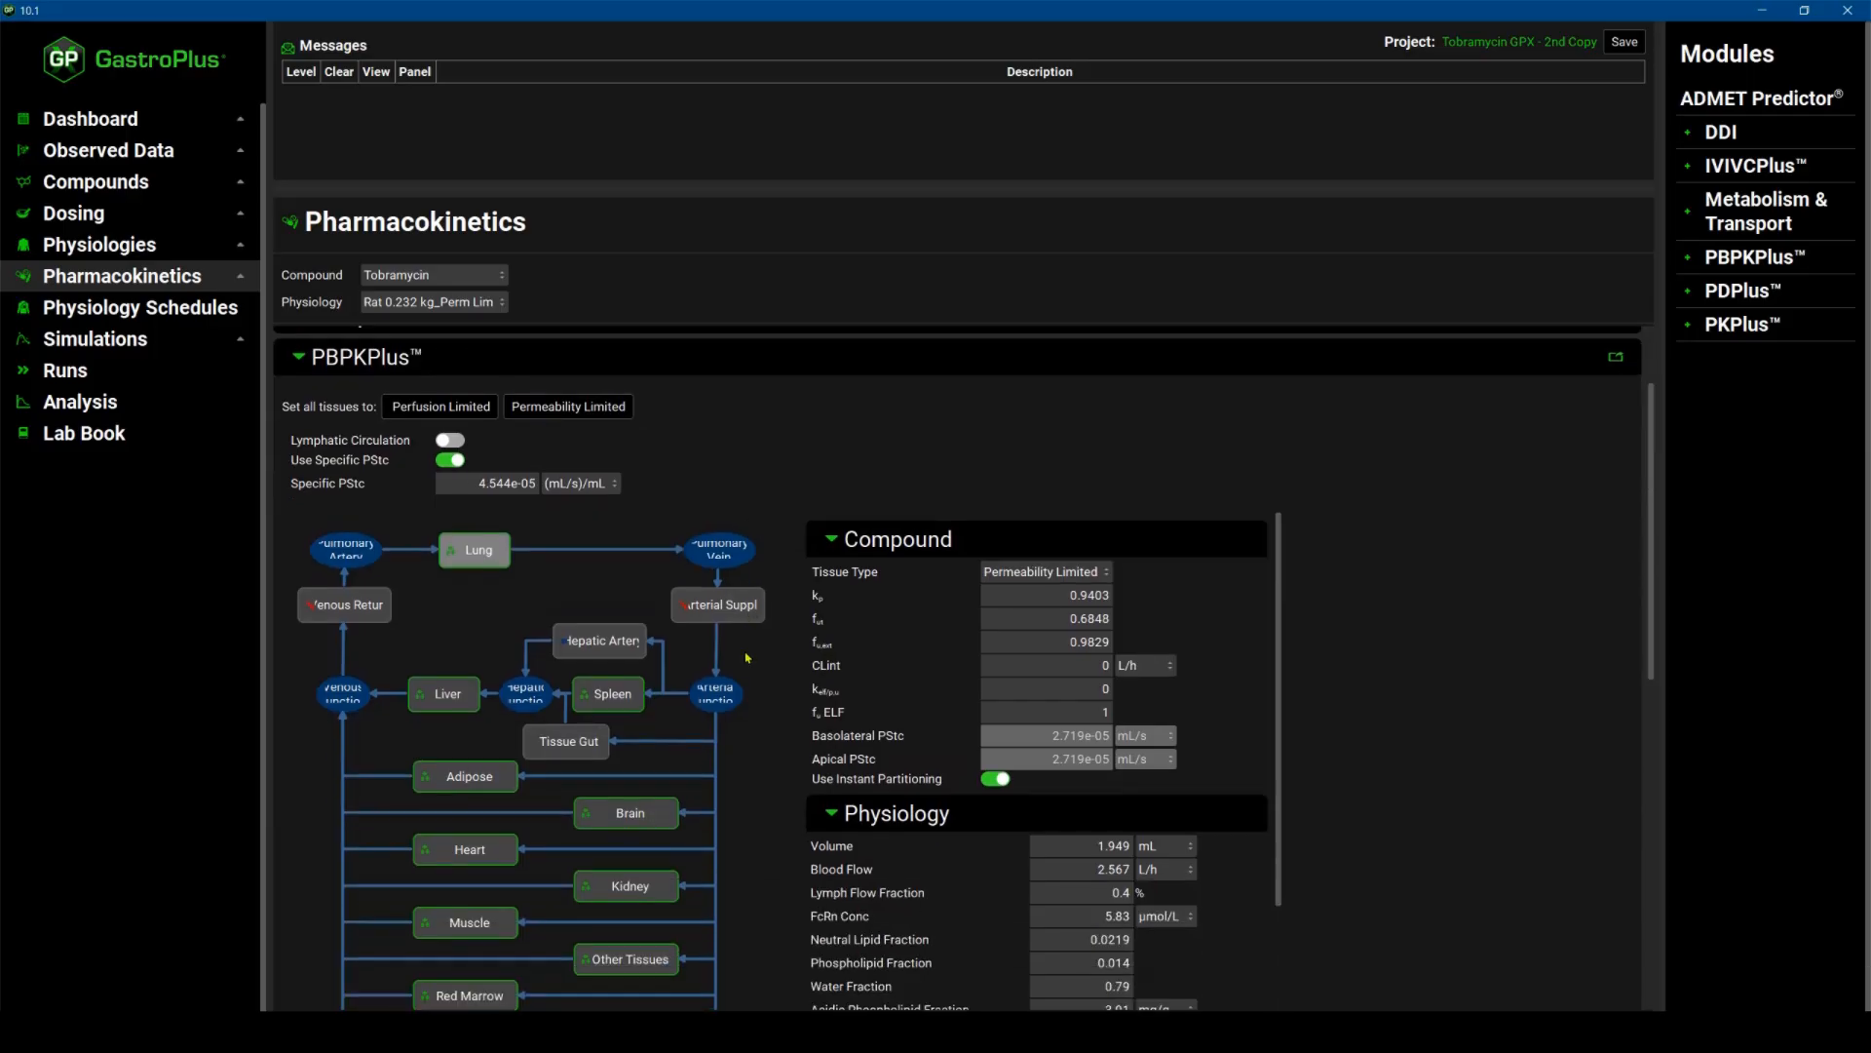
{"action": "scroll", "coordinate": [747, 658], "scroll_direction": "down", "scroll_amount": 2}
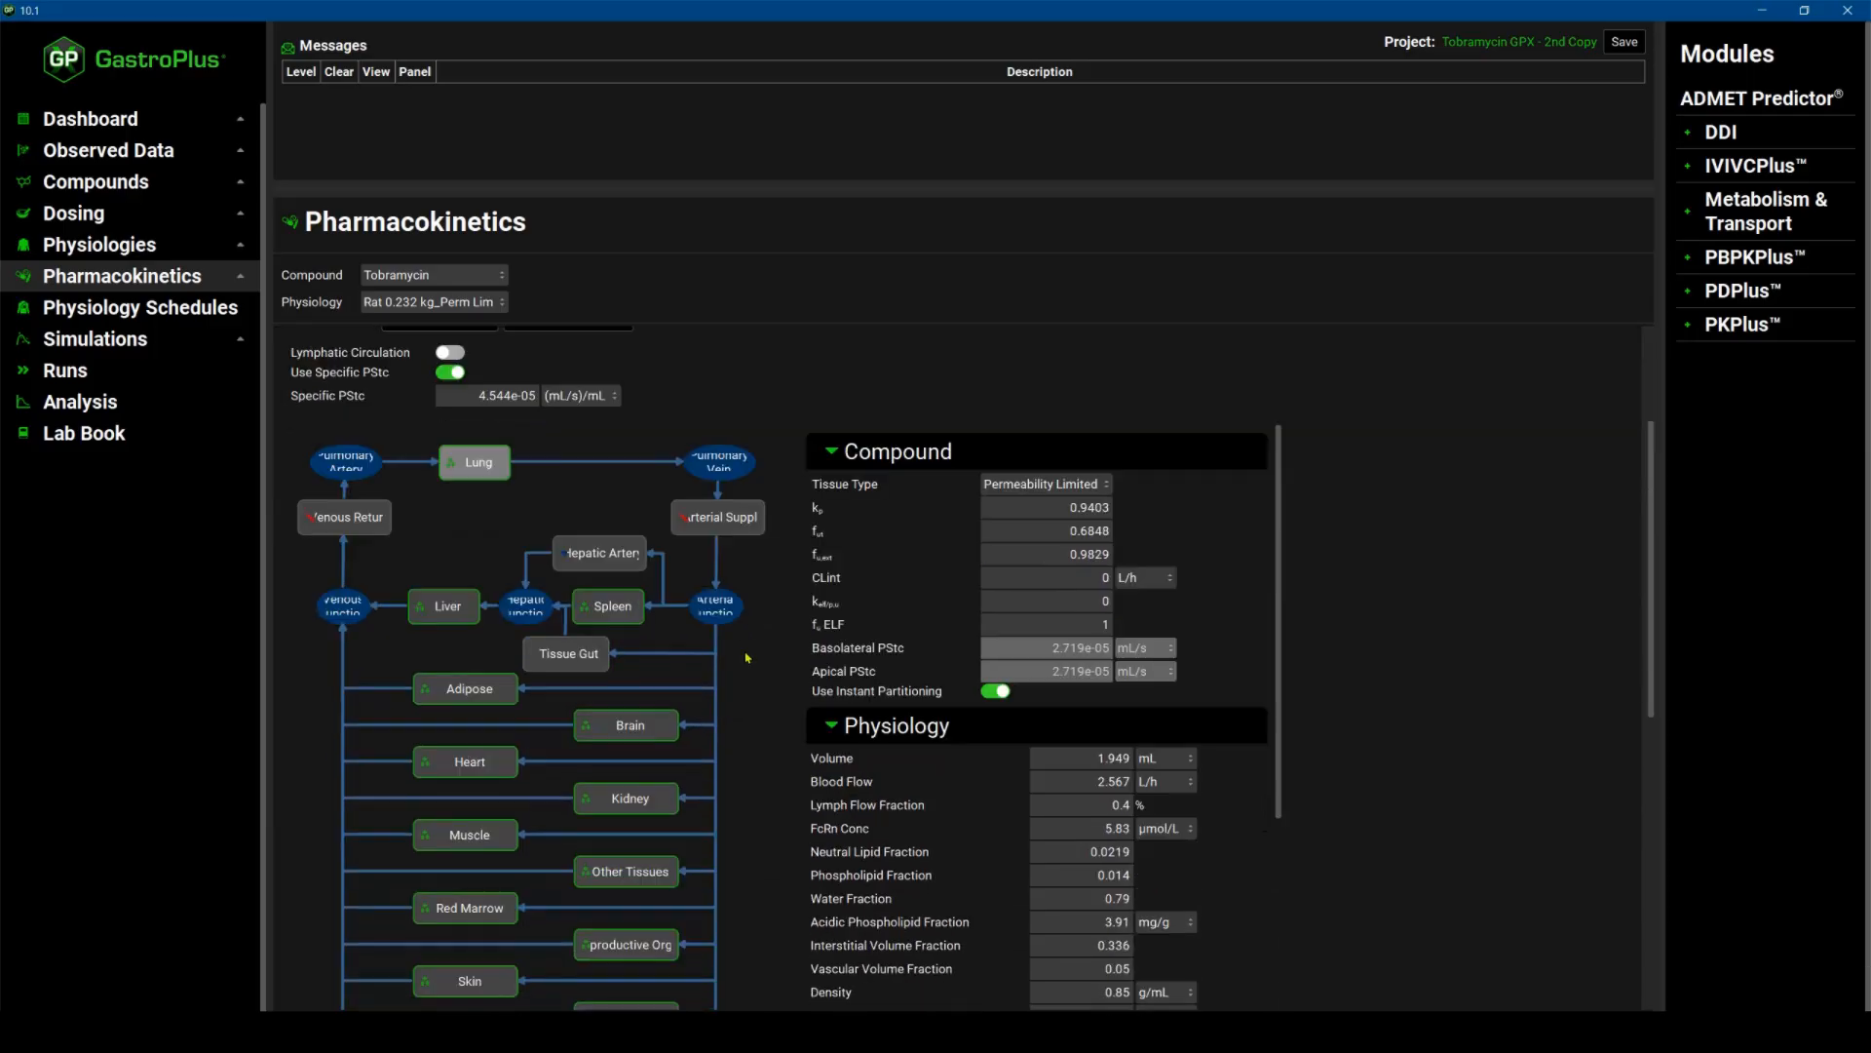
{"action": "left_click", "coordinate": [445, 376]}
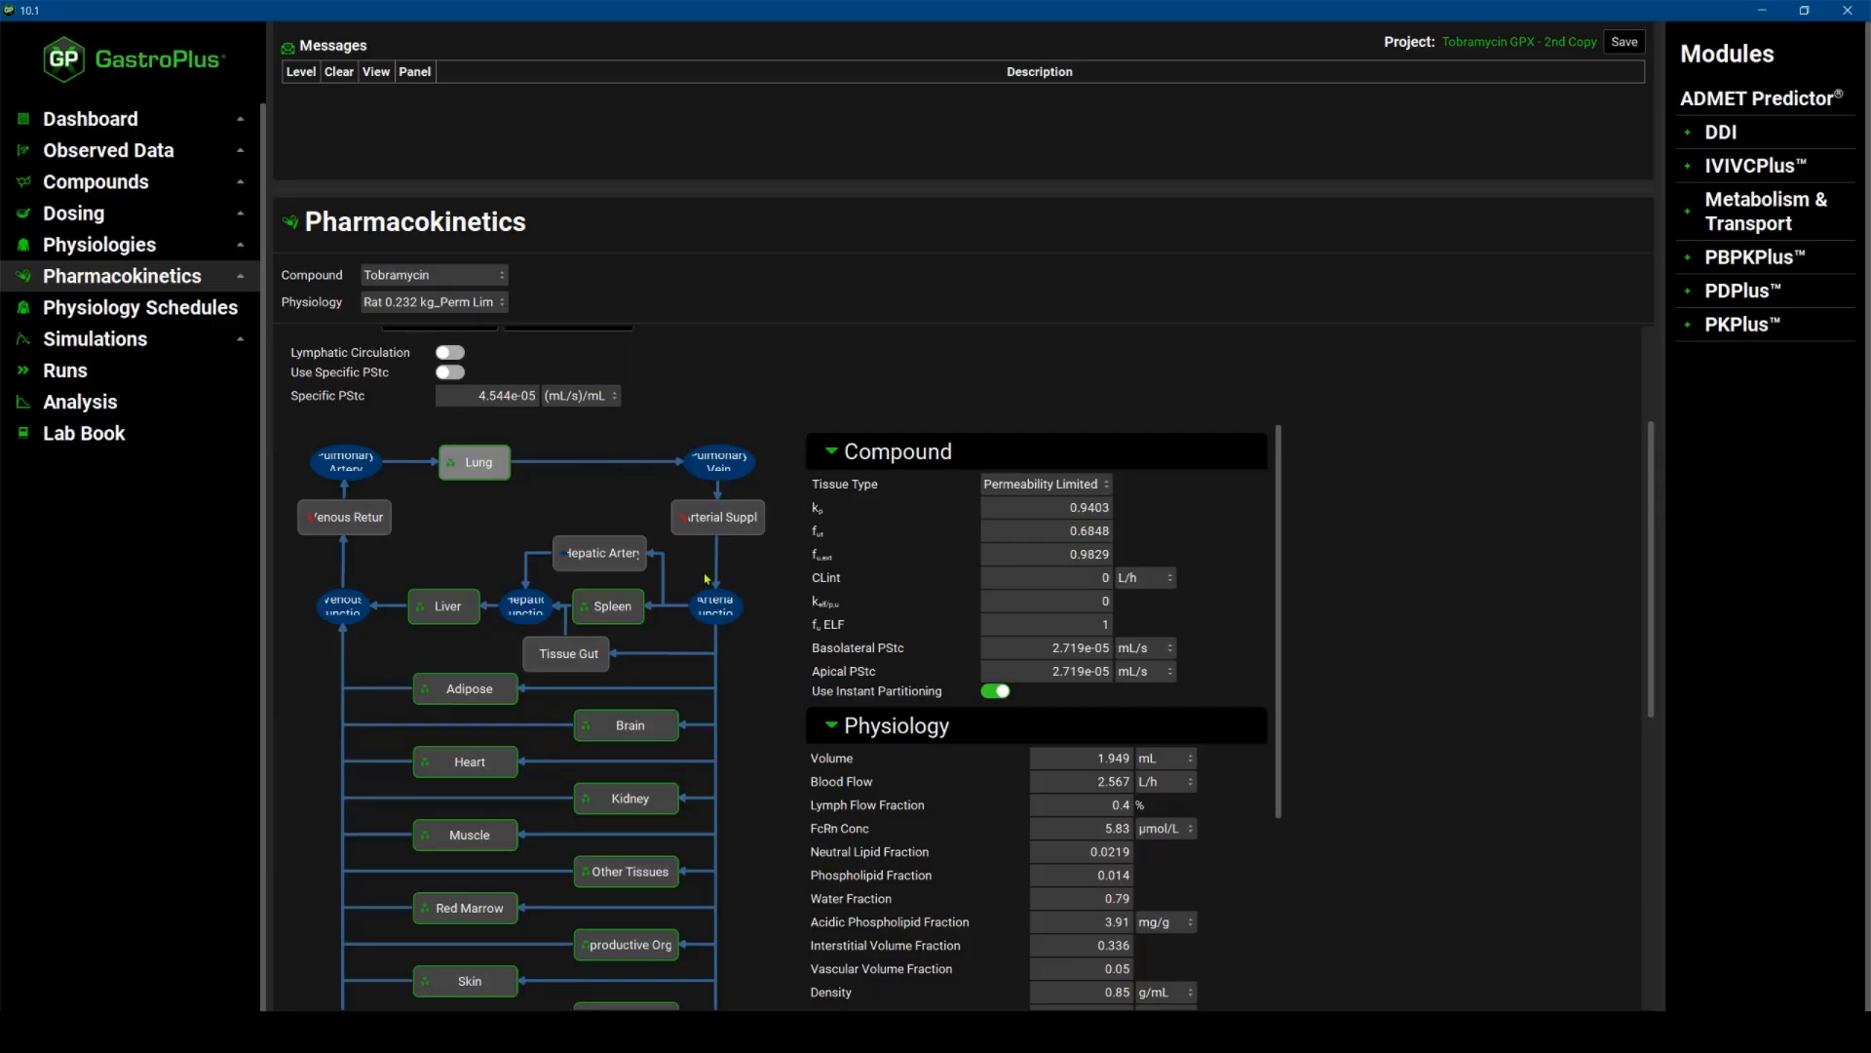
Switch to Excel to view the optimization results workbook with the Specific PStc iterations.
{"action": "scroll", "coordinate": [706, 578], "scroll_direction": "down", "scroll_amount": 3}
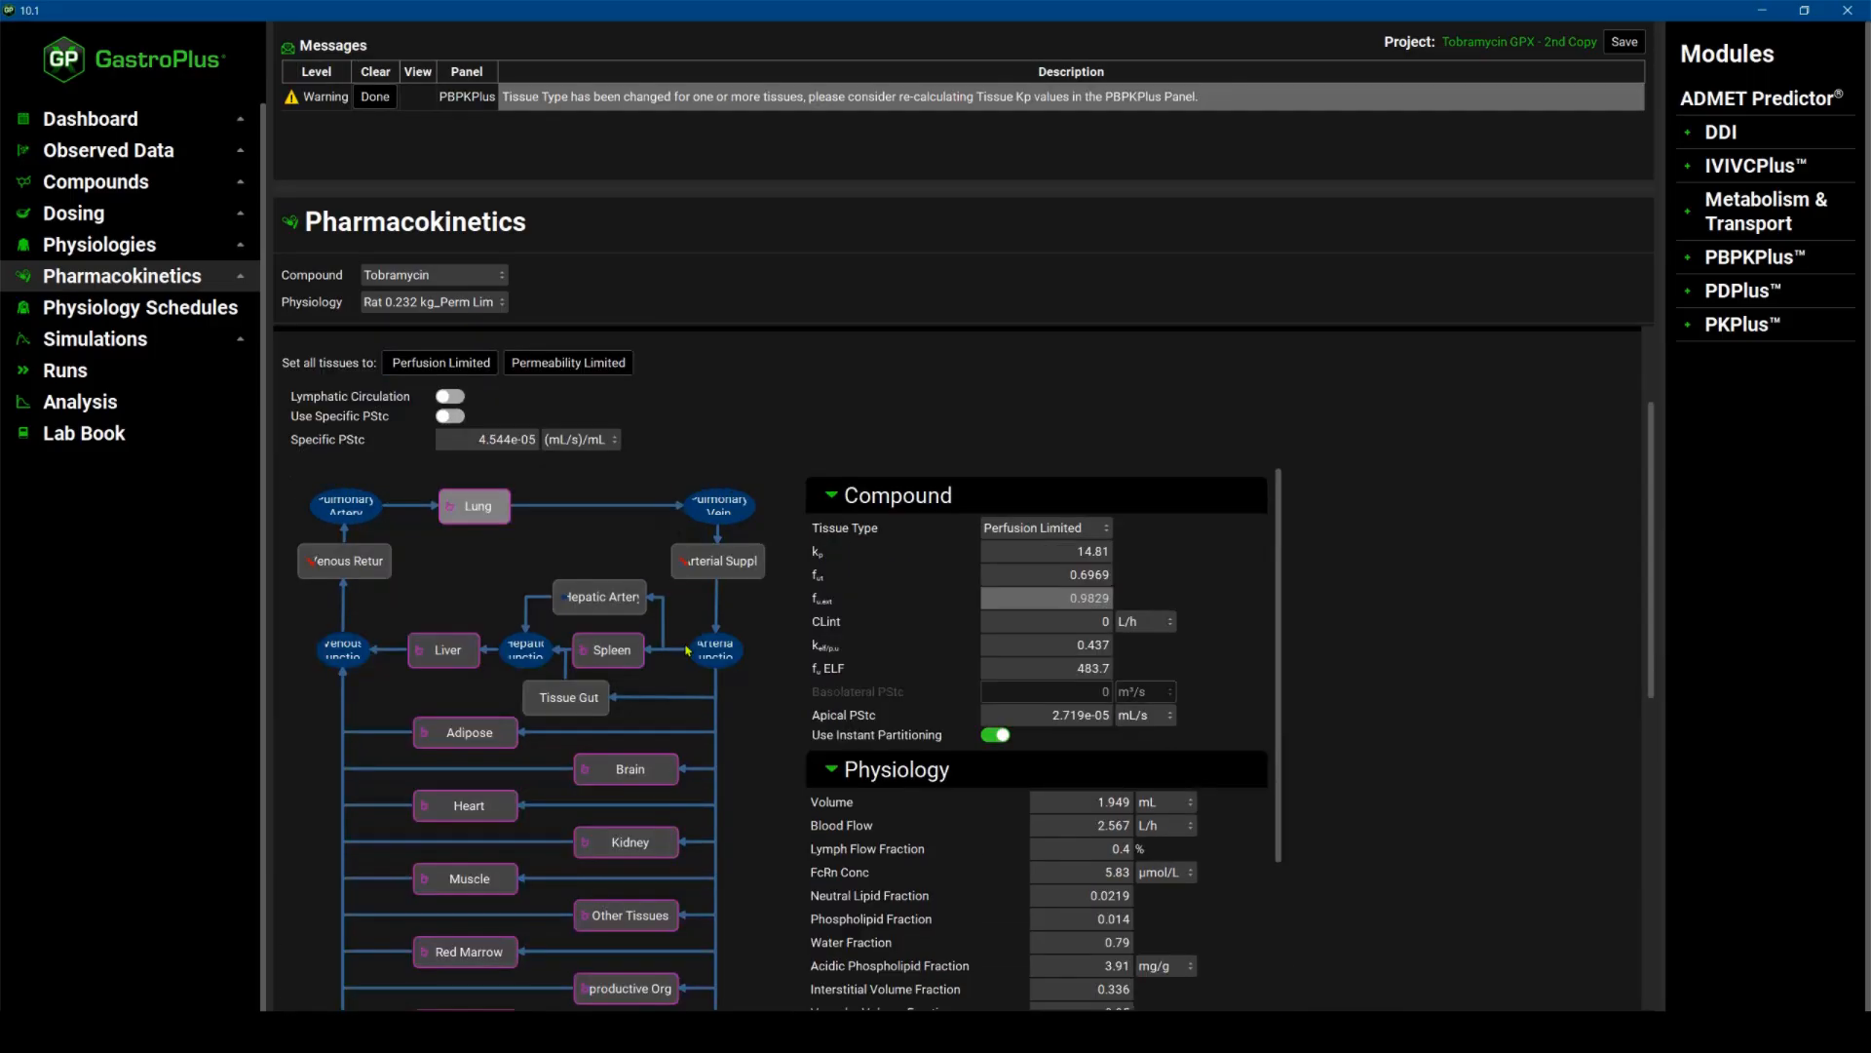
{"action": "scroll", "coordinate": [679, 654], "scroll_direction": "down", "scroll_amount": 2}
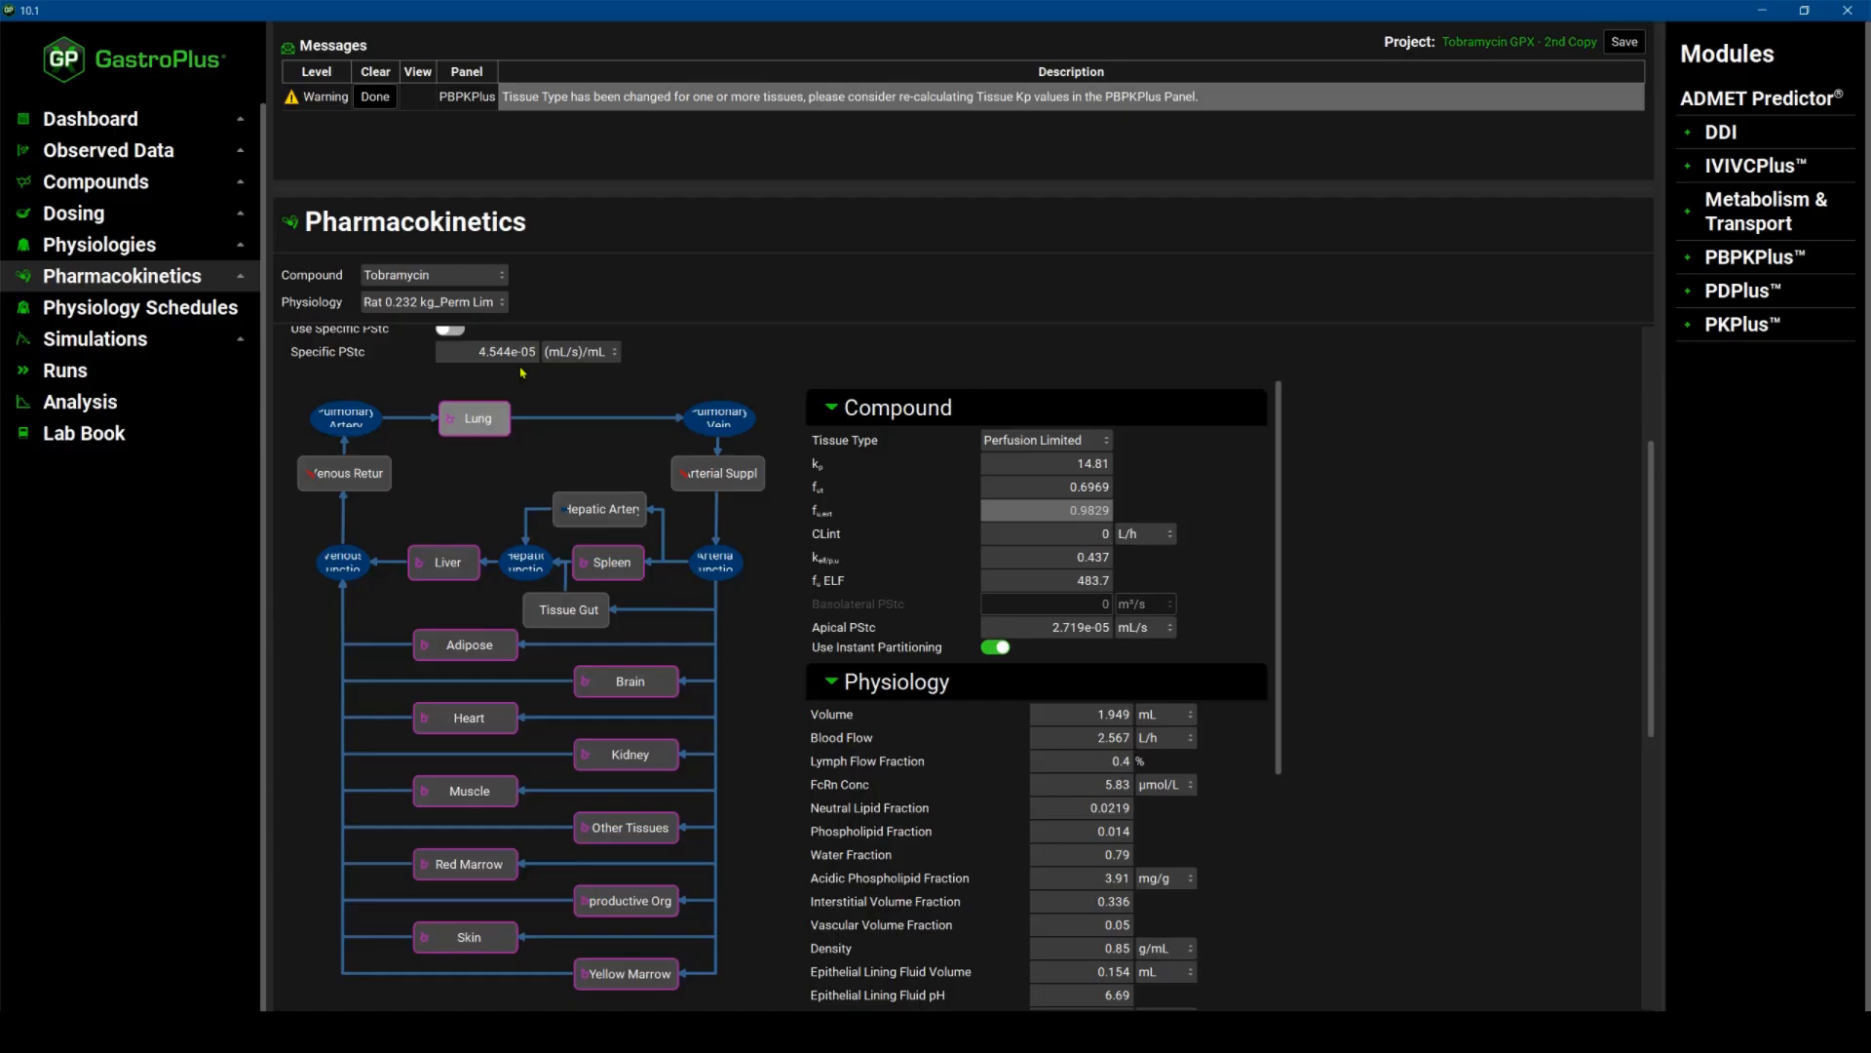
{"action": "left_click", "coordinate": [556, 1033]}
{"action": "left_click", "coordinate": [468, 960]}
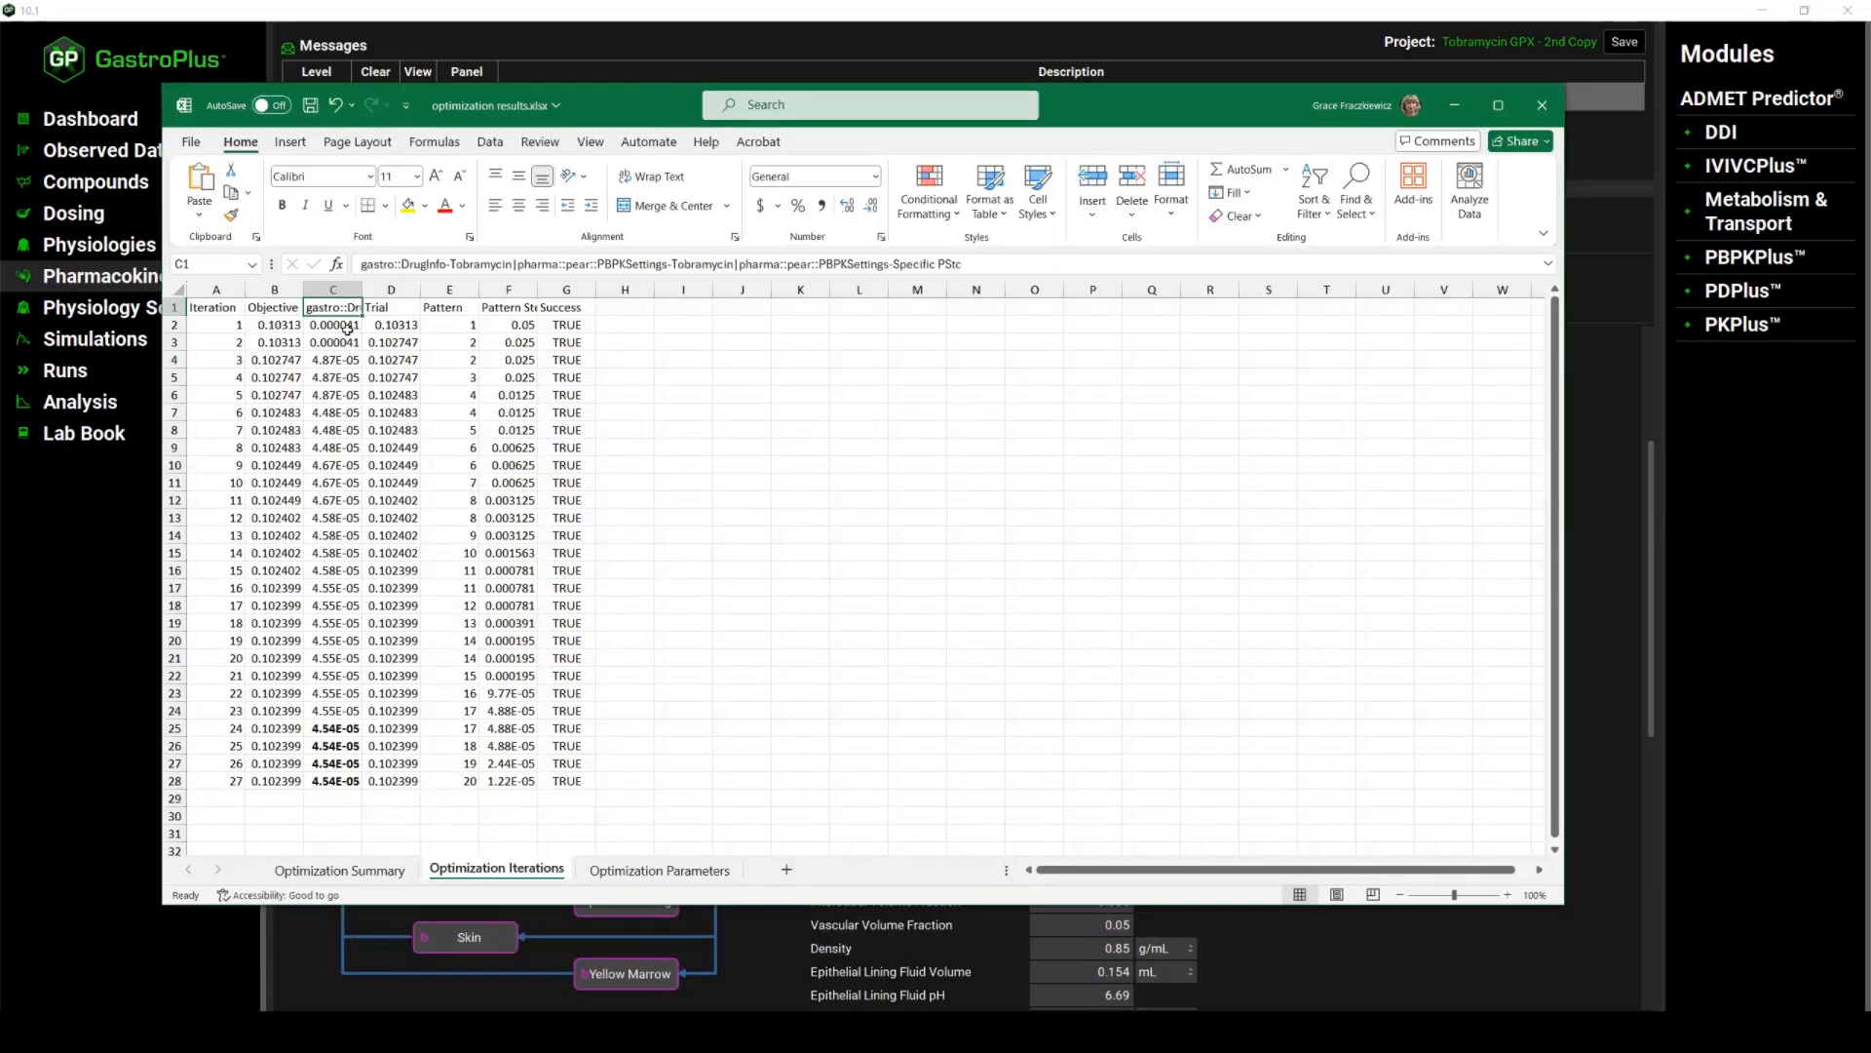
Check the final Specific PStc iteration, return to GastroPlus, set all tissues to Permeability Limited and turn on Use Specific PStc.
{"action": "left_click", "coordinate": [336, 783]}
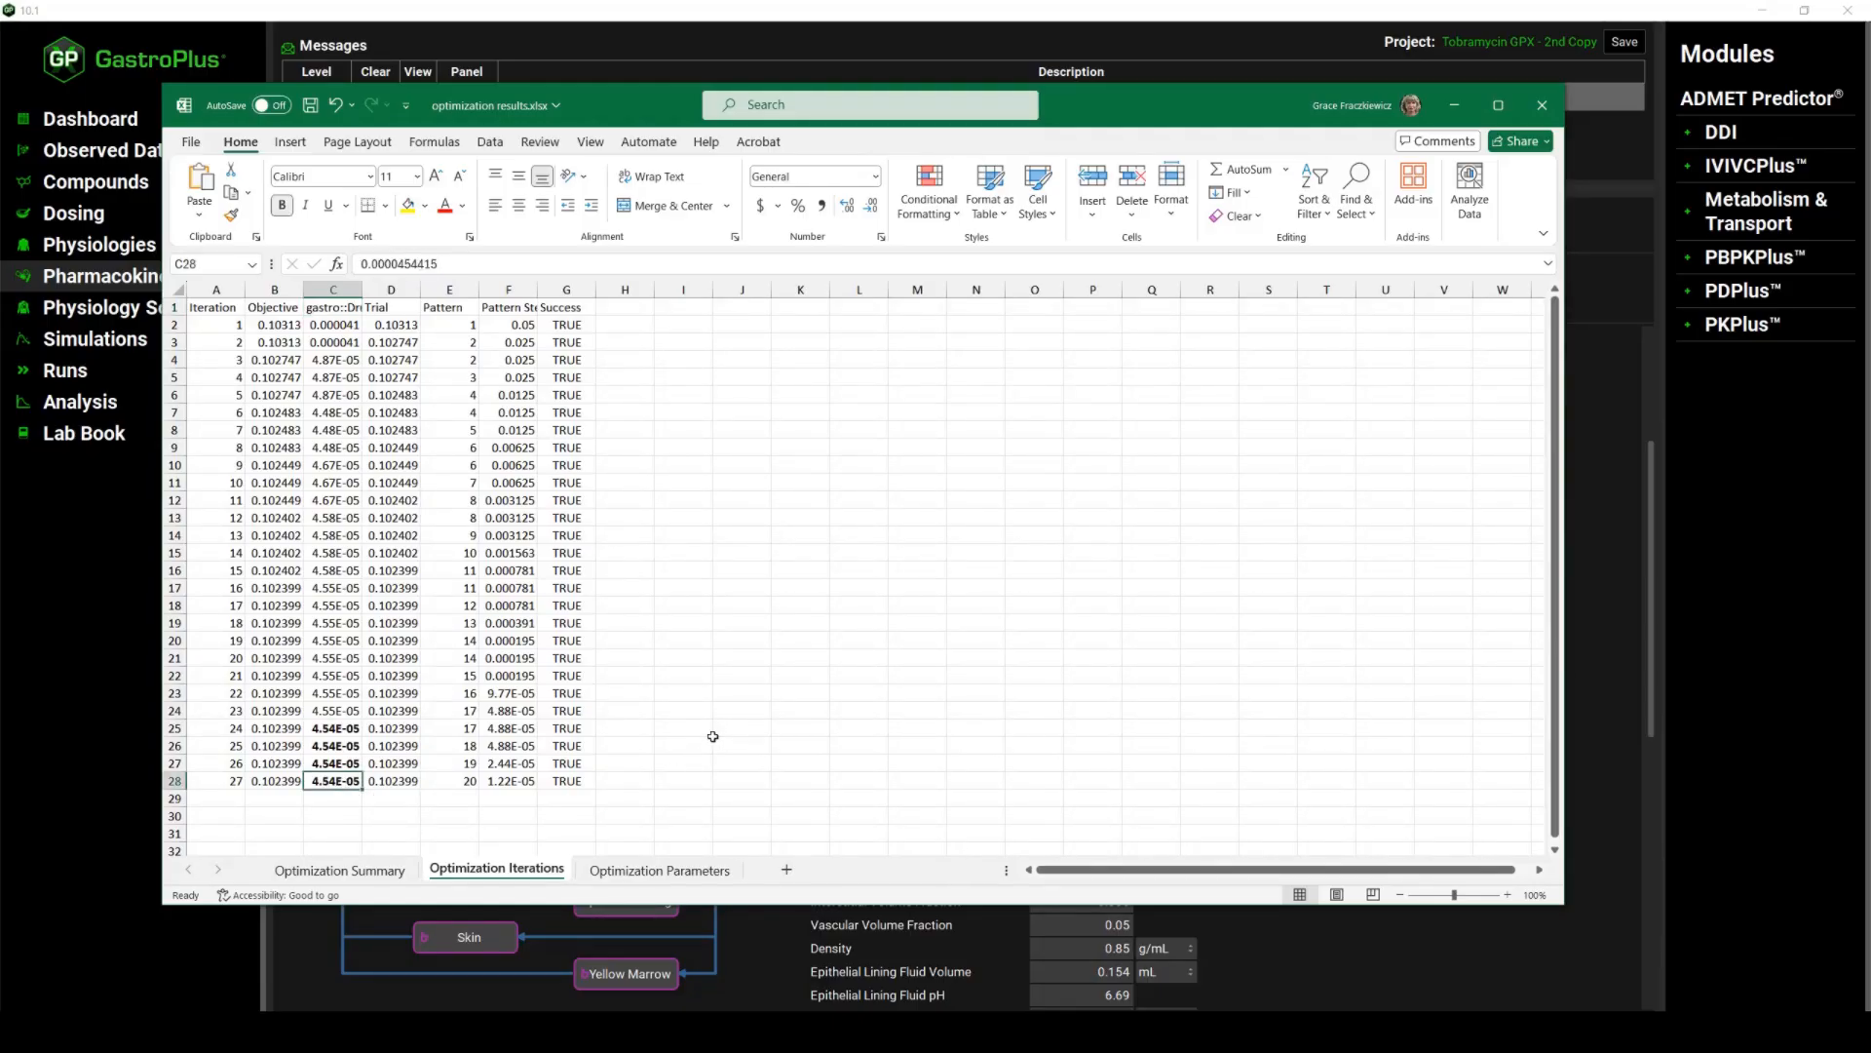
{"action": "left_click", "coordinate": [1453, 108]}
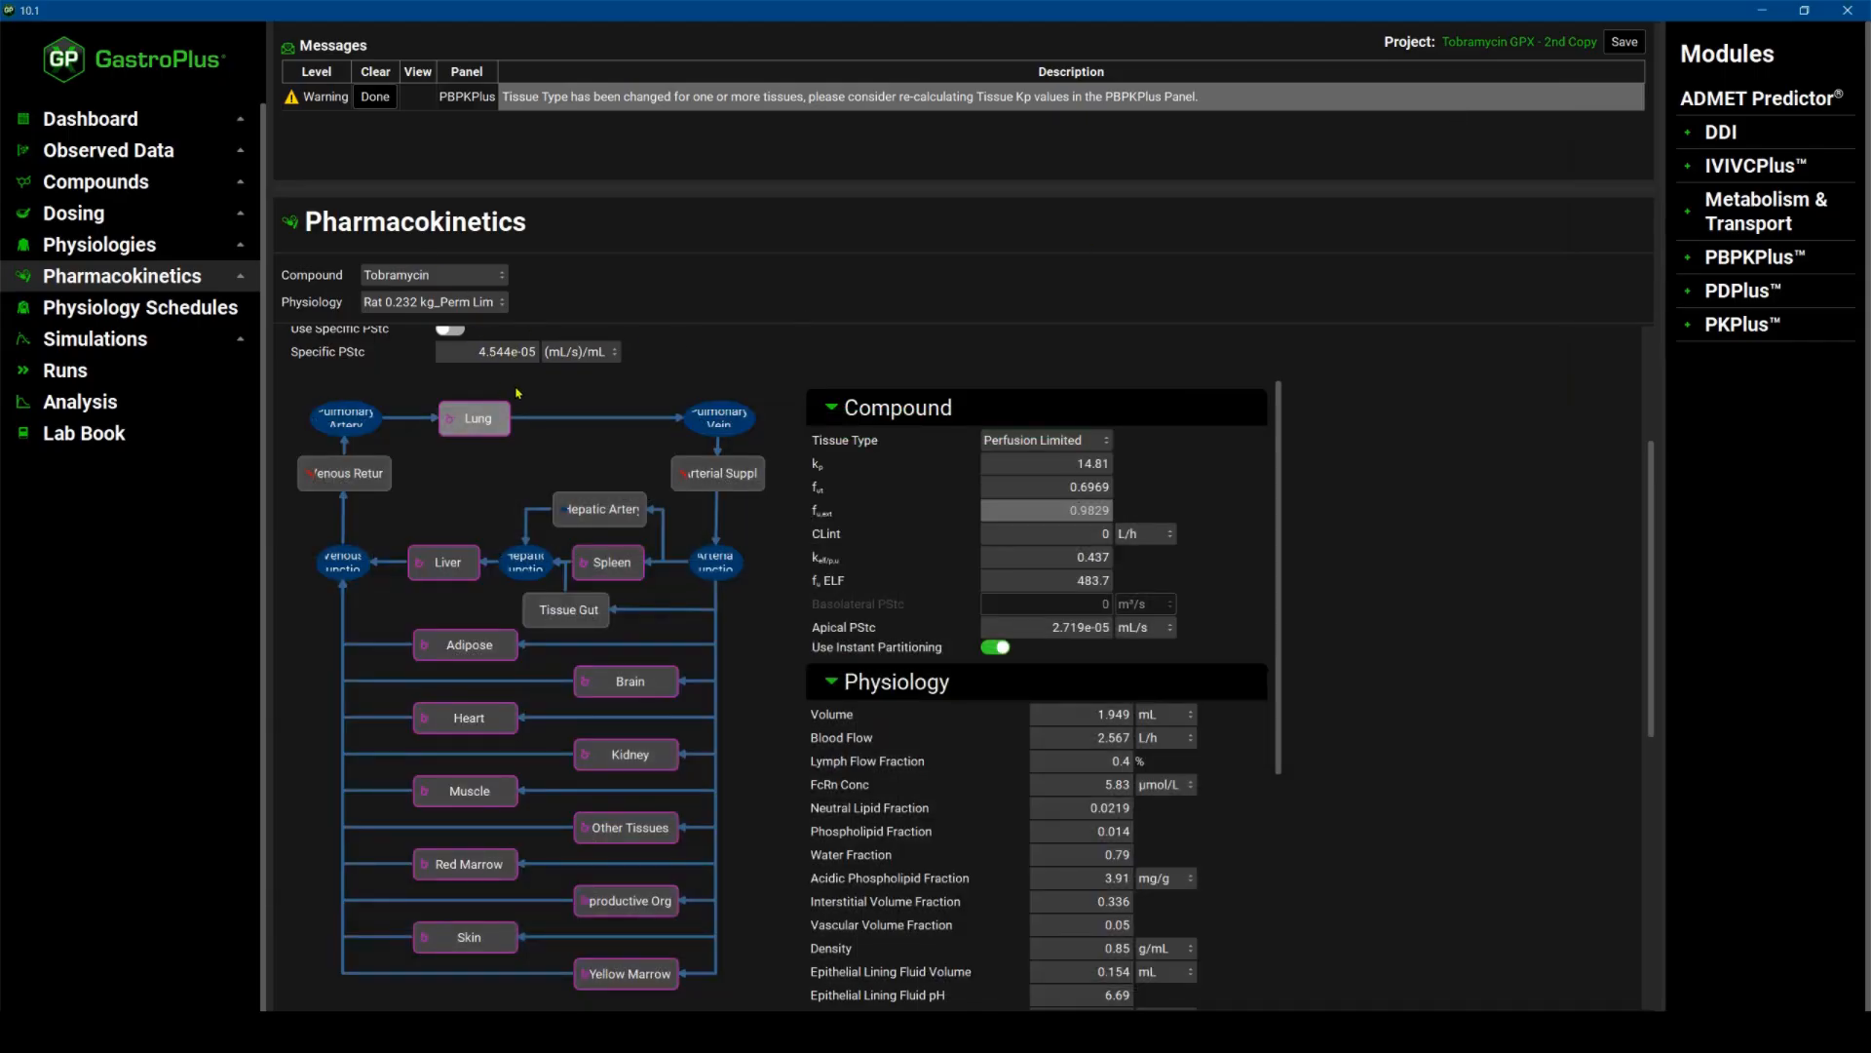
{"action": "scroll", "coordinate": [507, 385], "scroll_direction": "up", "scroll_amount": 2}
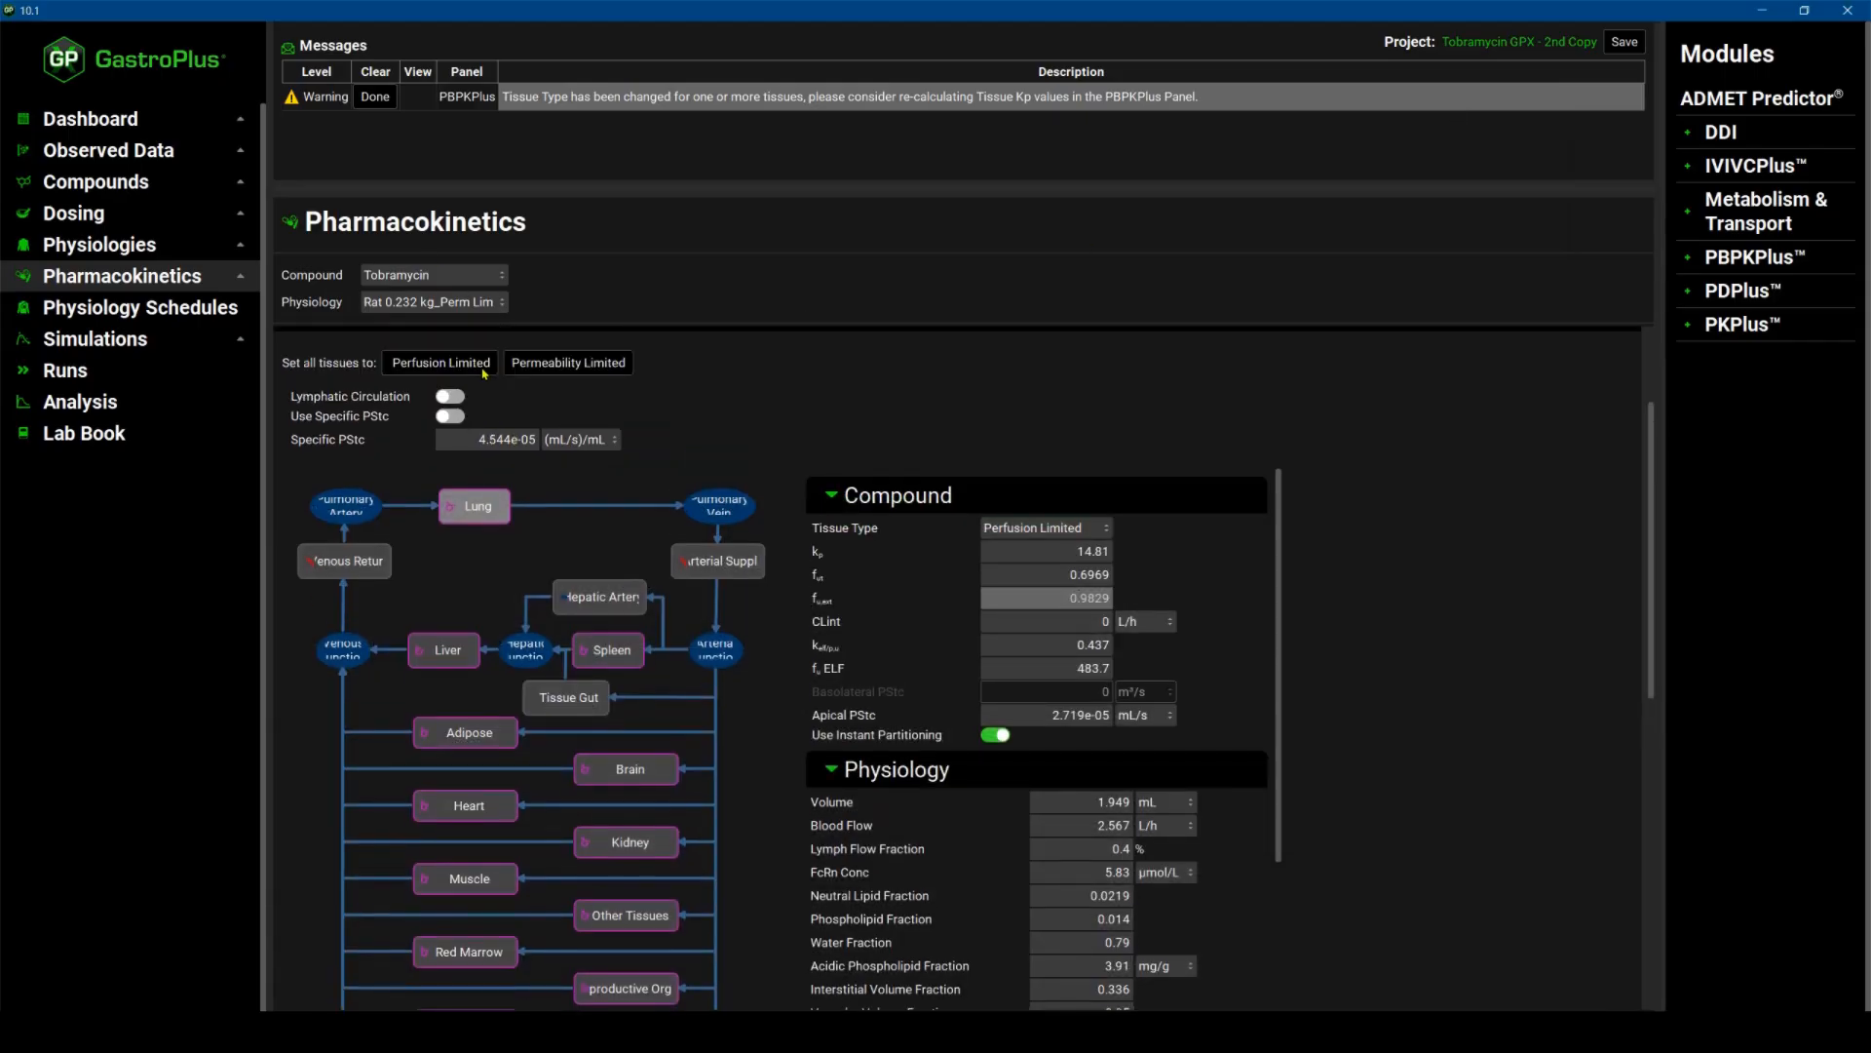
{"action": "left_click", "coordinate": [550, 363]}
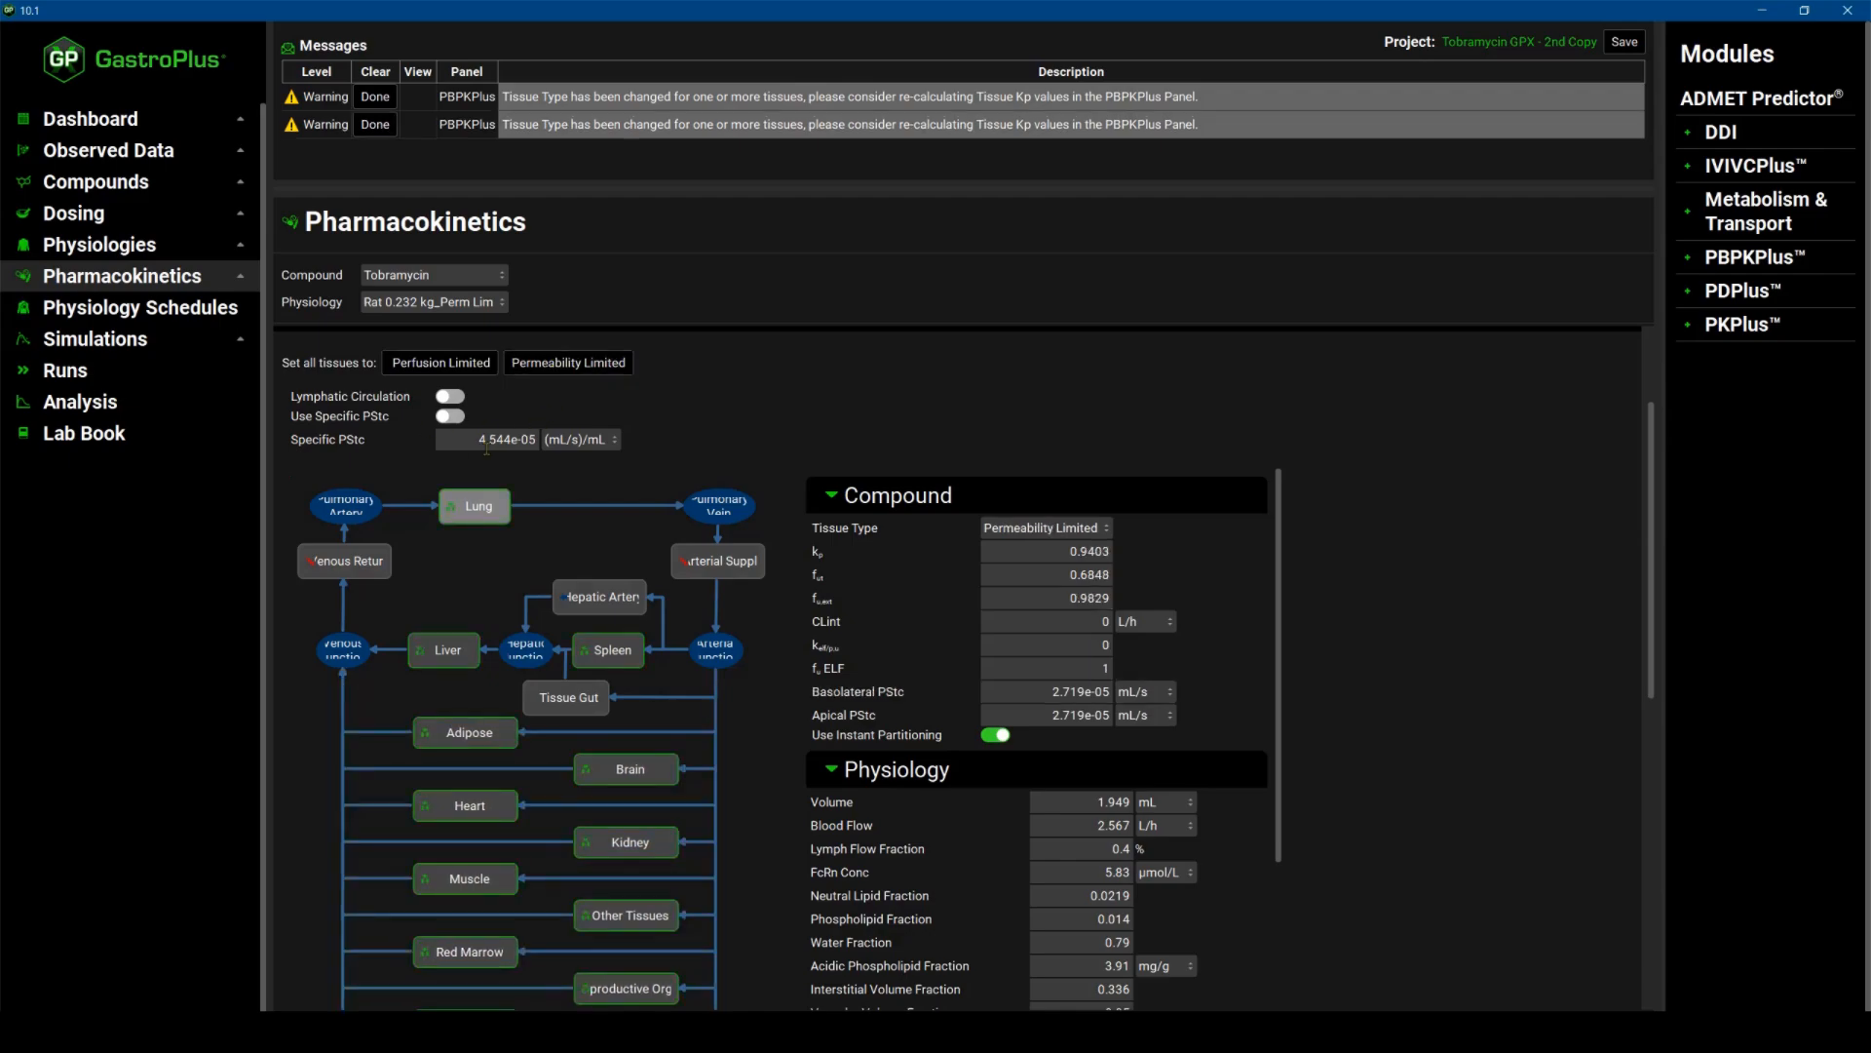
{"action": "left_click", "coordinate": [463, 418]}
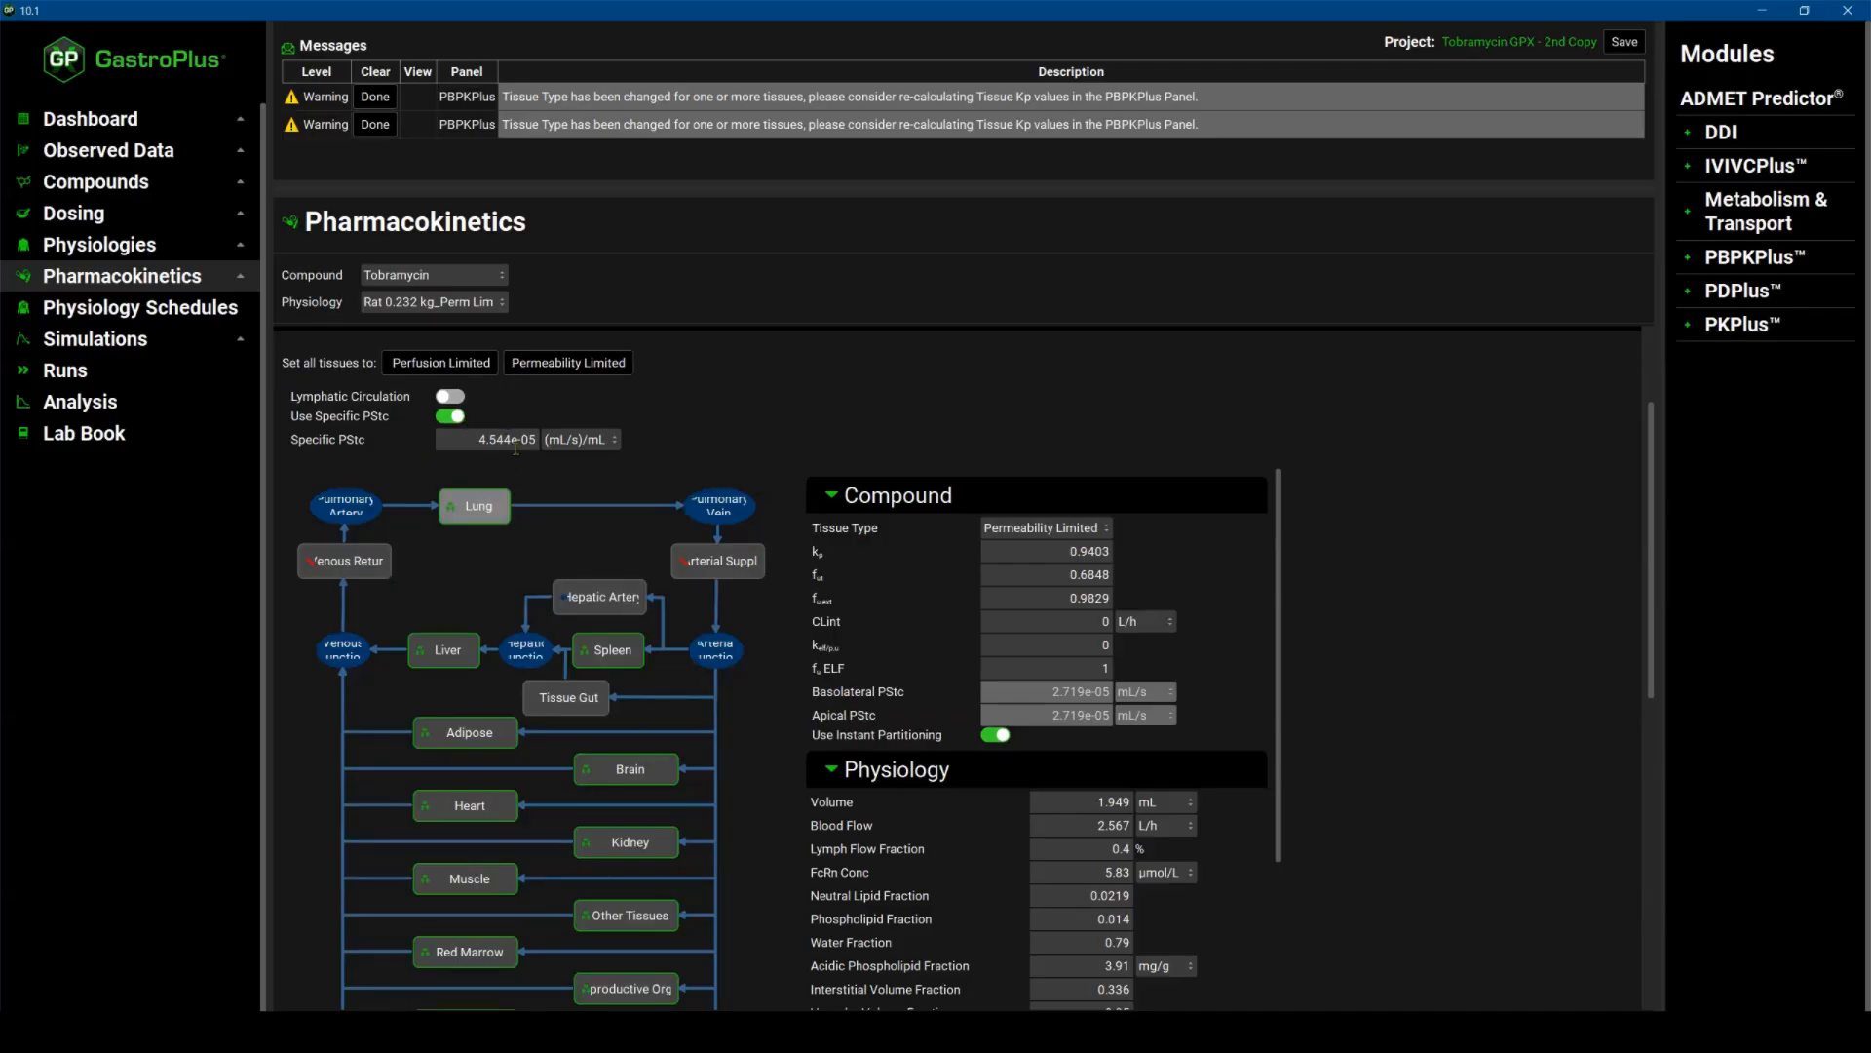
Calculate the tissue Kp values for the Rat 0.232 kg_Perm Lim physiology.
{"action": "scroll", "coordinate": [635, 679], "scroll_direction": "down", "scroll_amount": 3}
{"action": "scroll", "coordinate": [634, 679], "scroll_direction": "down", "scroll_amount": 2}
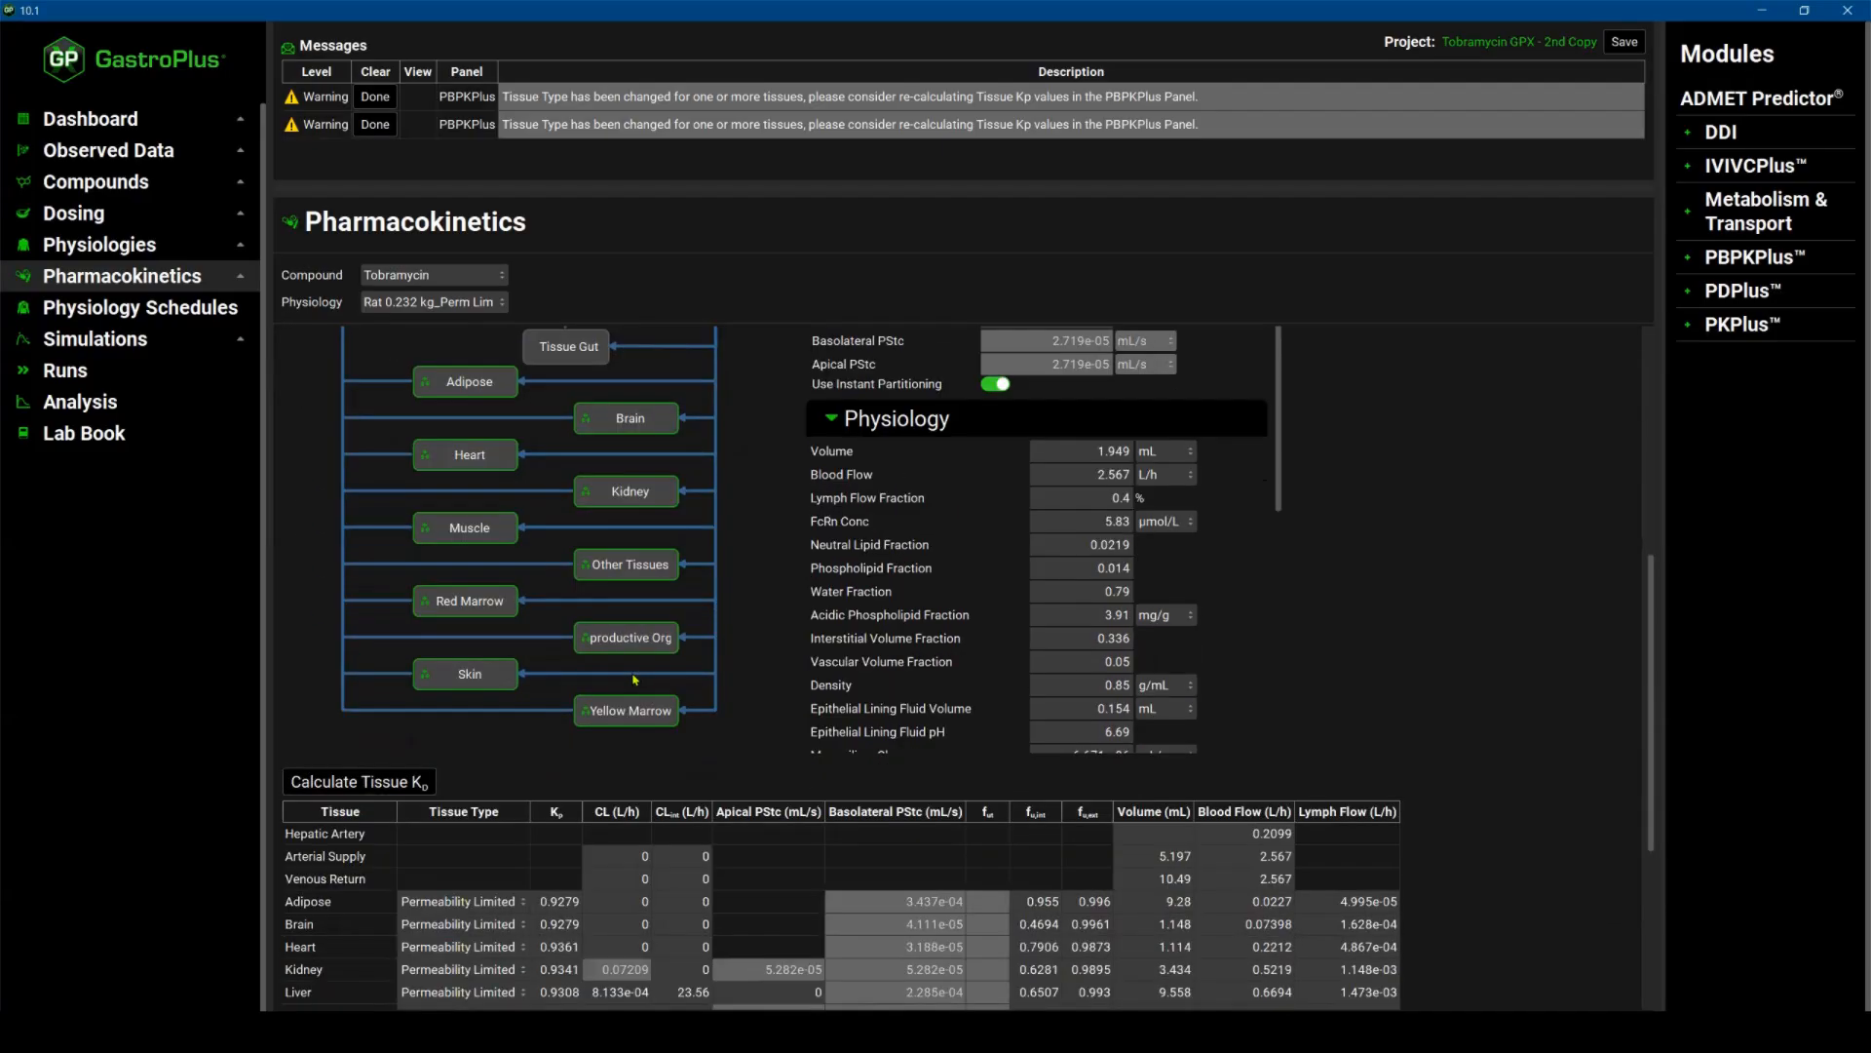
{"action": "left_click", "coordinate": [368, 784]}
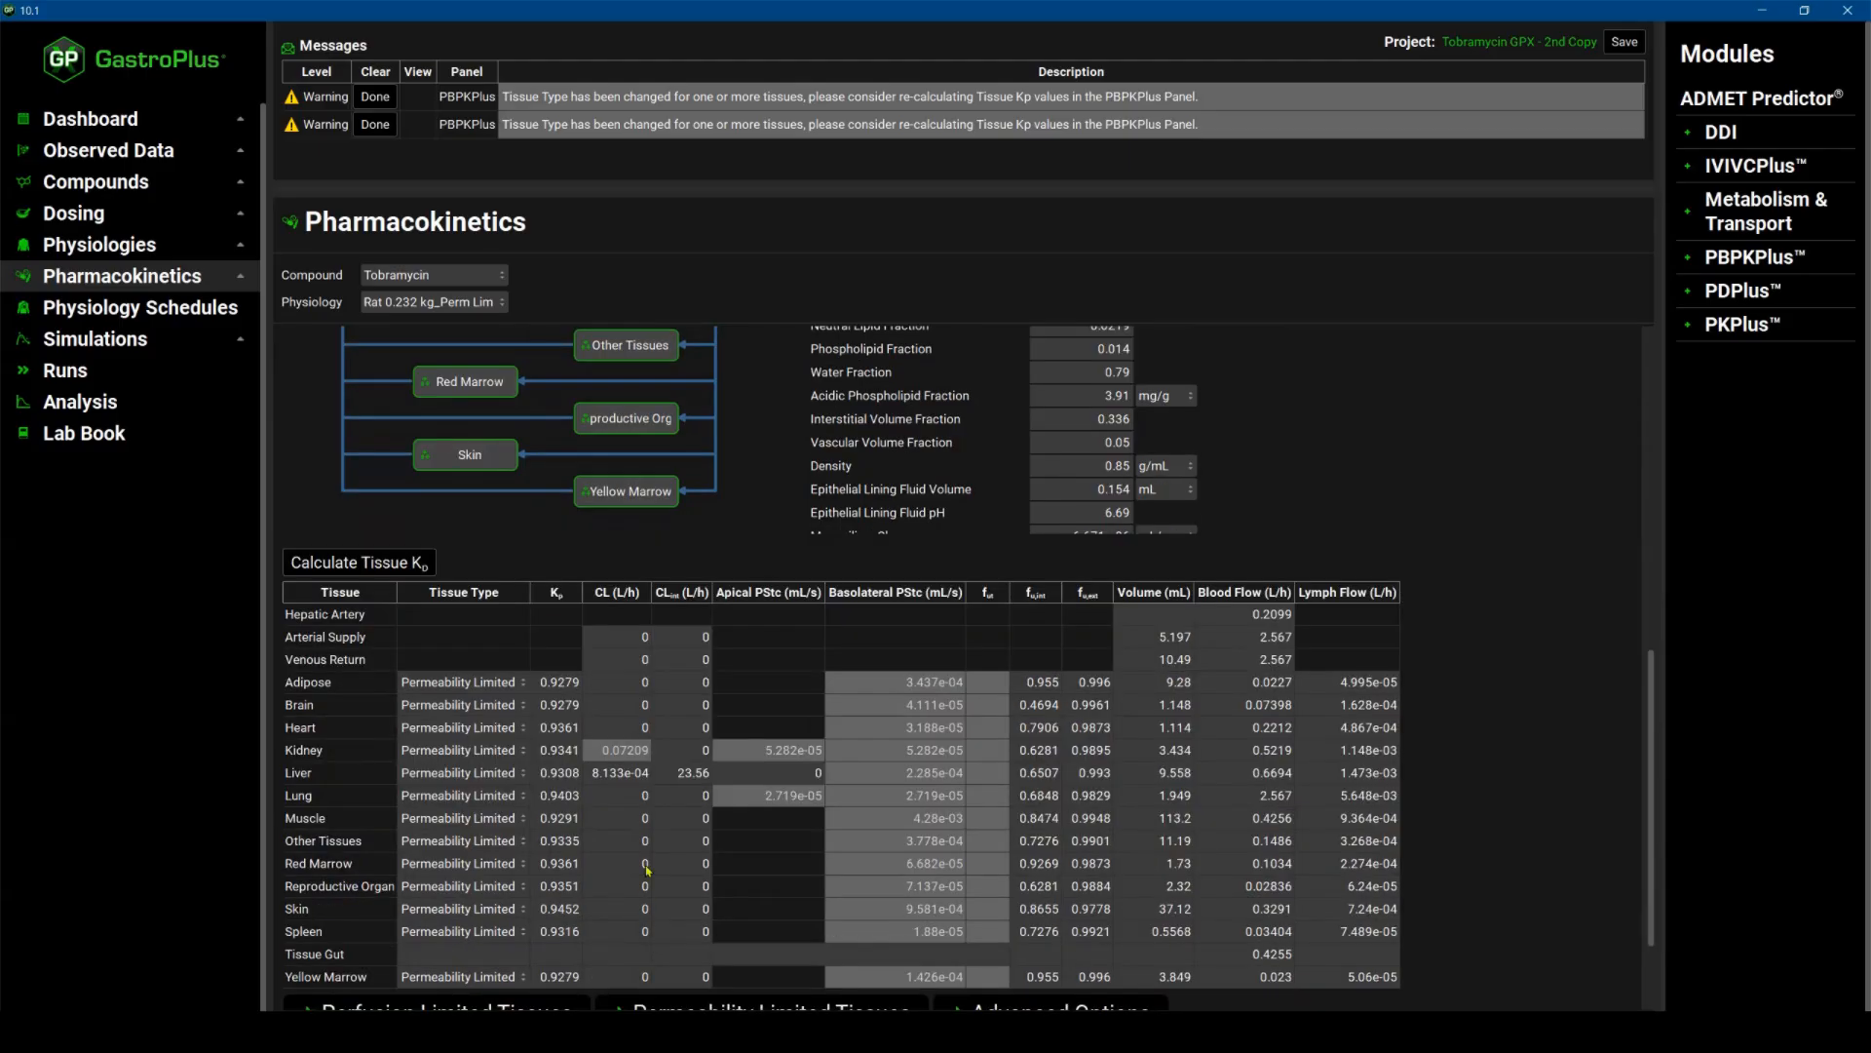
Set the liver's CL in the tissue table to 0 L/h.
{"action": "double_click", "coordinate": [620, 772]}
{"action": "type", "text": "0"}
{"action": "double_click", "coordinate": [611, 799]}
Expand the Permeability Limited Tissues options to review the Kp and fut calculation methods.
{"action": "scroll", "coordinate": [609, 794], "scroll_direction": "down", "scroll_amount": 3}
{"action": "scroll", "coordinate": [608, 789], "scroll_direction": "down", "scroll_amount": 1}
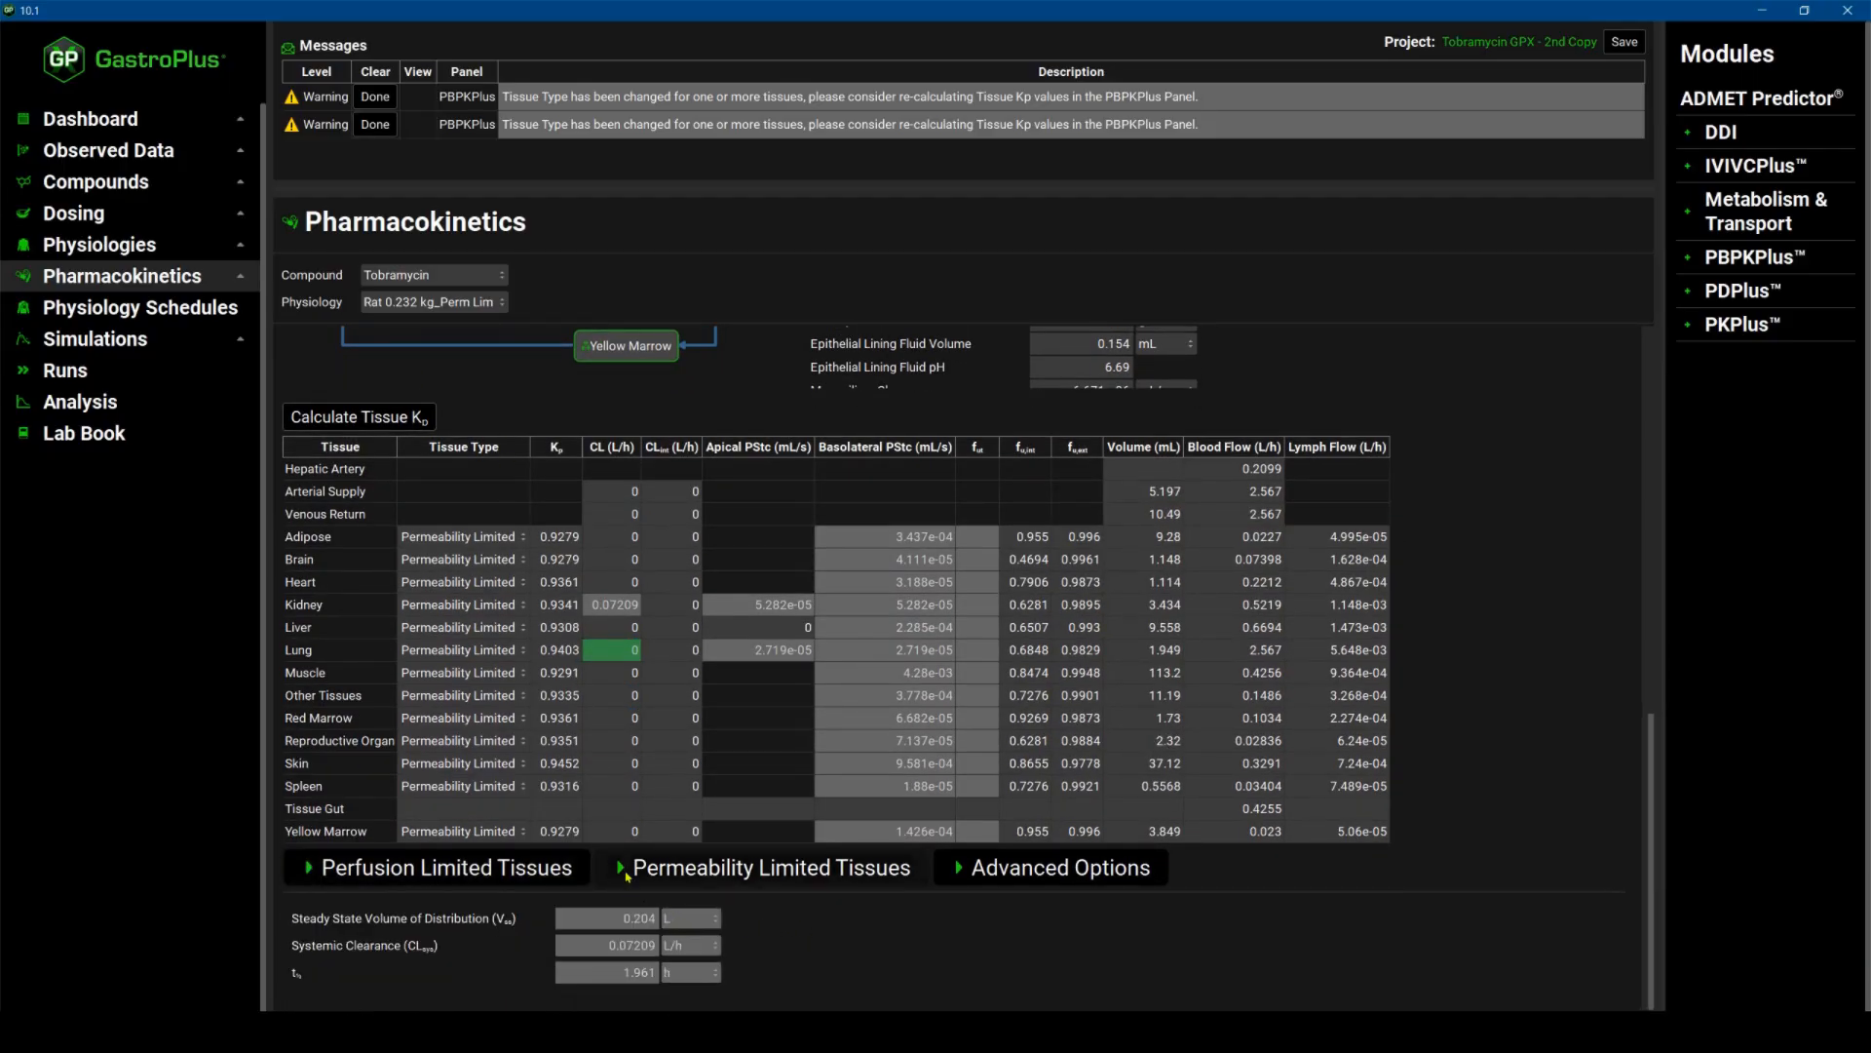
{"action": "left_click", "coordinate": [620, 868]}
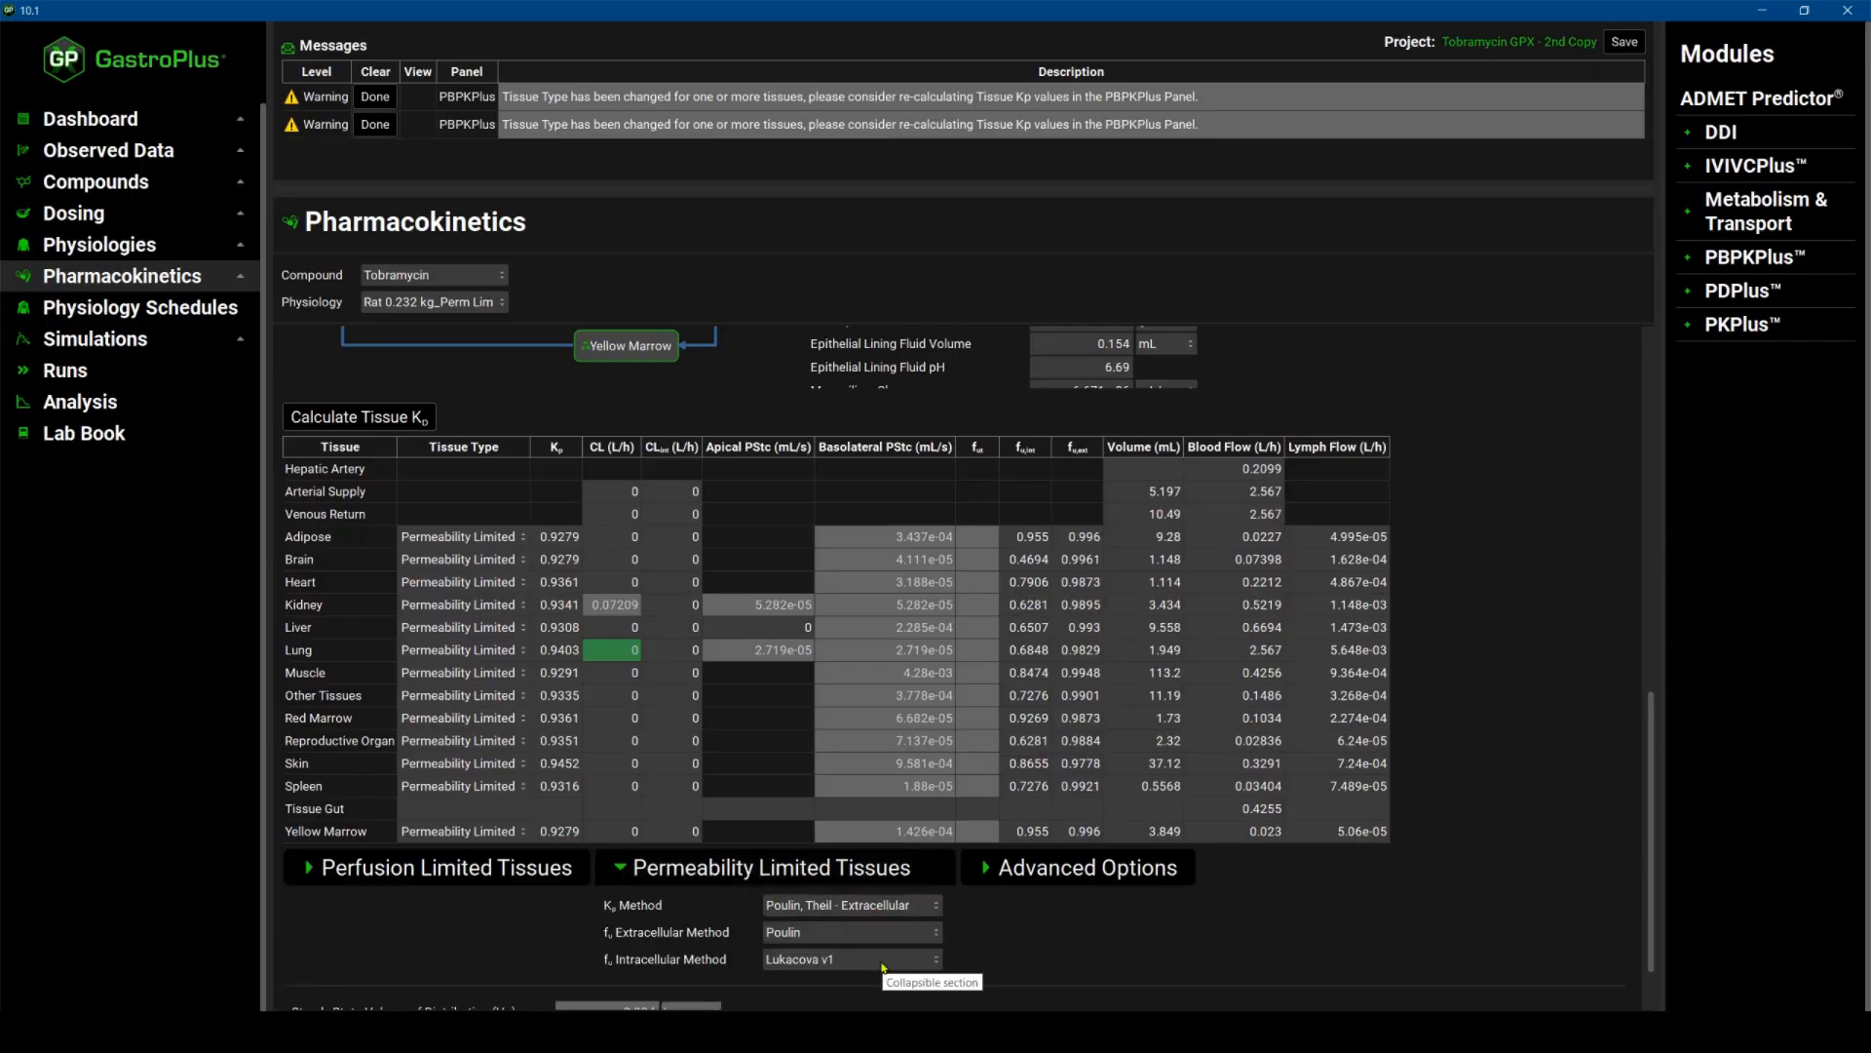
{"action": "scroll", "coordinate": [653, 920], "scroll_direction": "down", "scroll_amount": 1}
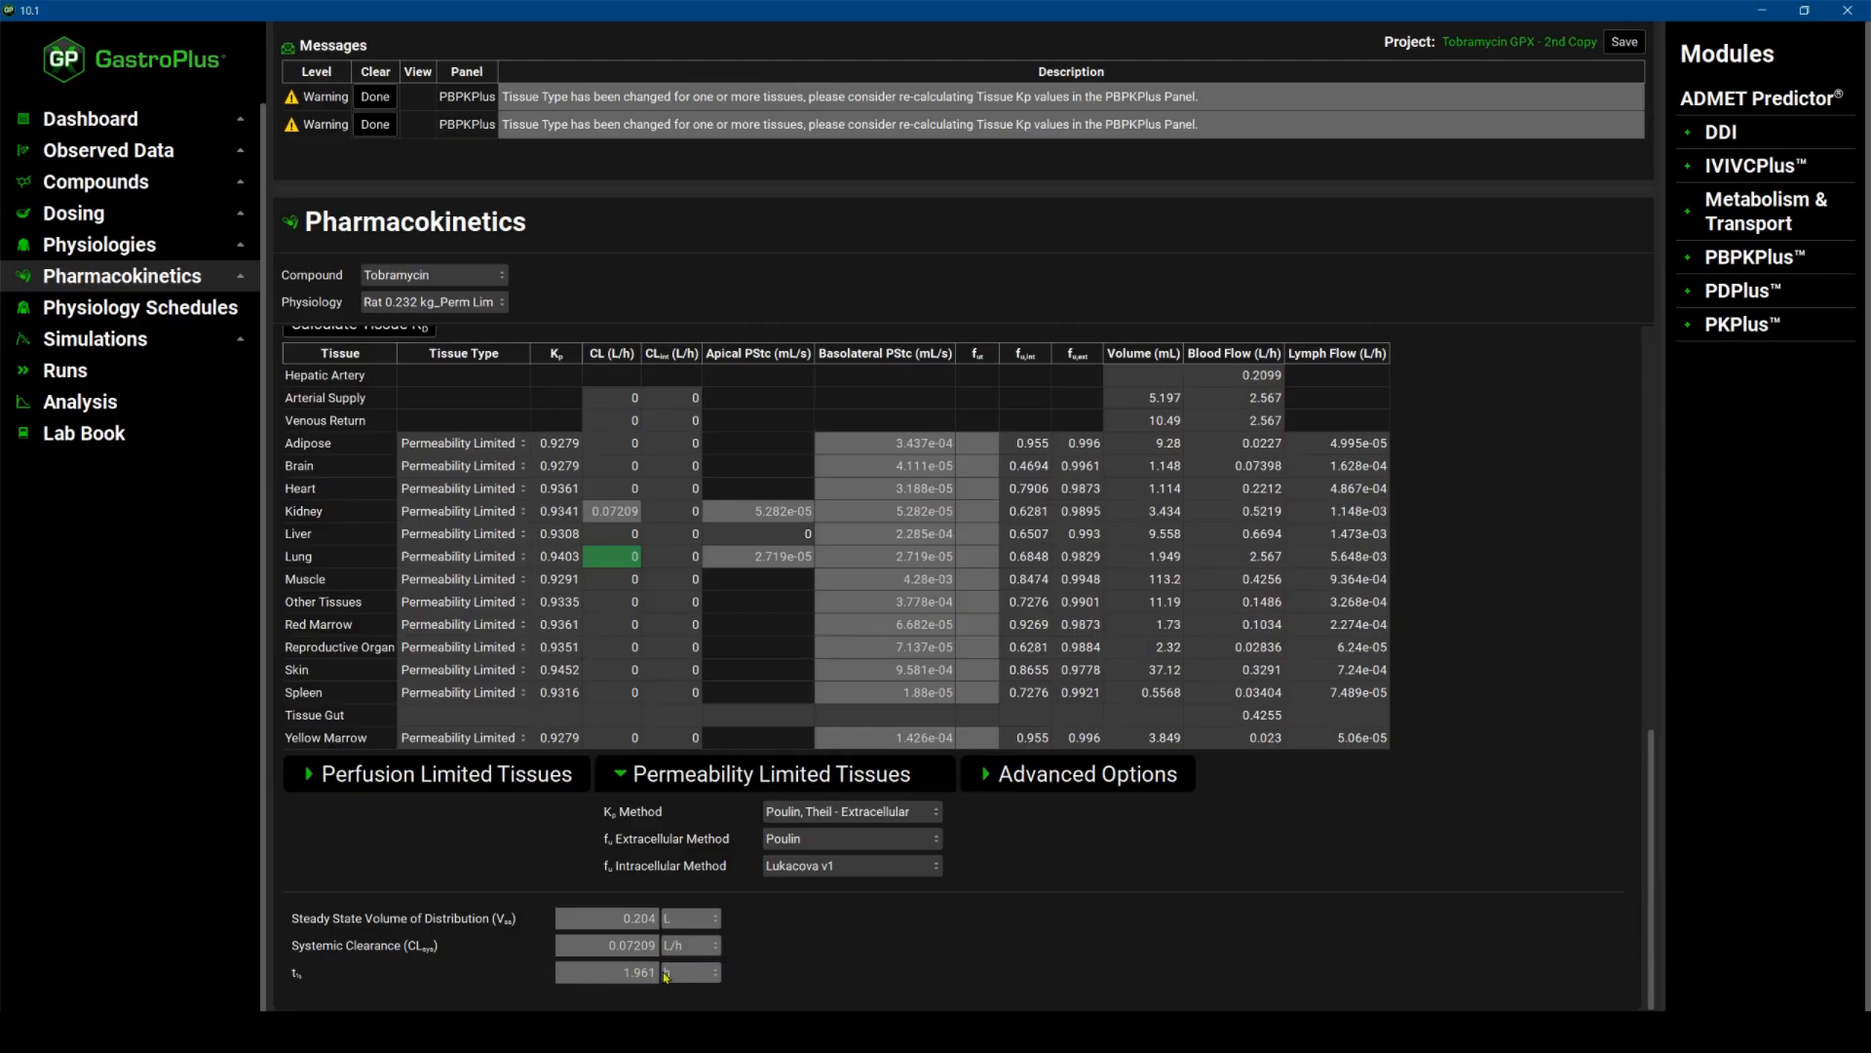
{"action": "scroll", "coordinate": [740, 498], "scroll_direction": "up", "scroll_amount": 5}
{"action": "scroll", "coordinate": [740, 498], "scroll_direction": "up", "scroll_amount": 8}
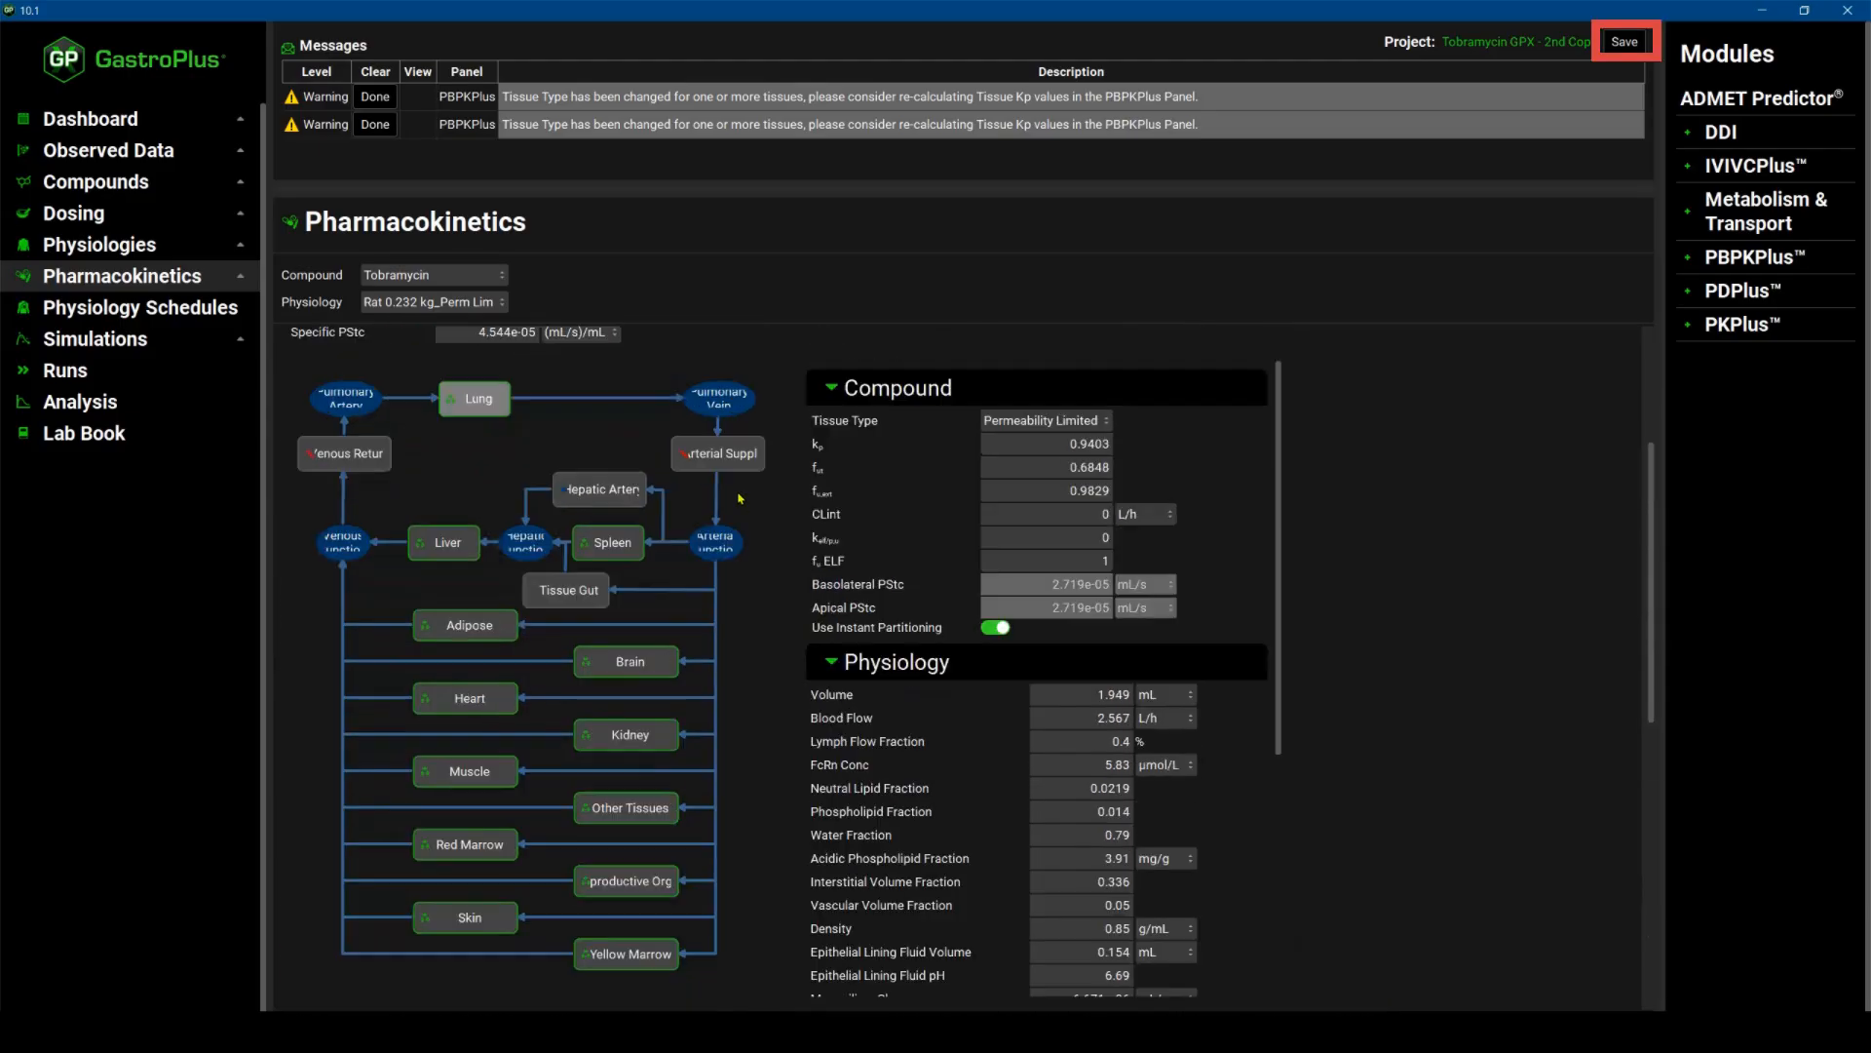
Save the project and view the Rat 0.232 kg_Perm Lim schedule among the physiology schedules.
{"action": "key", "text": "ctrl+s"}
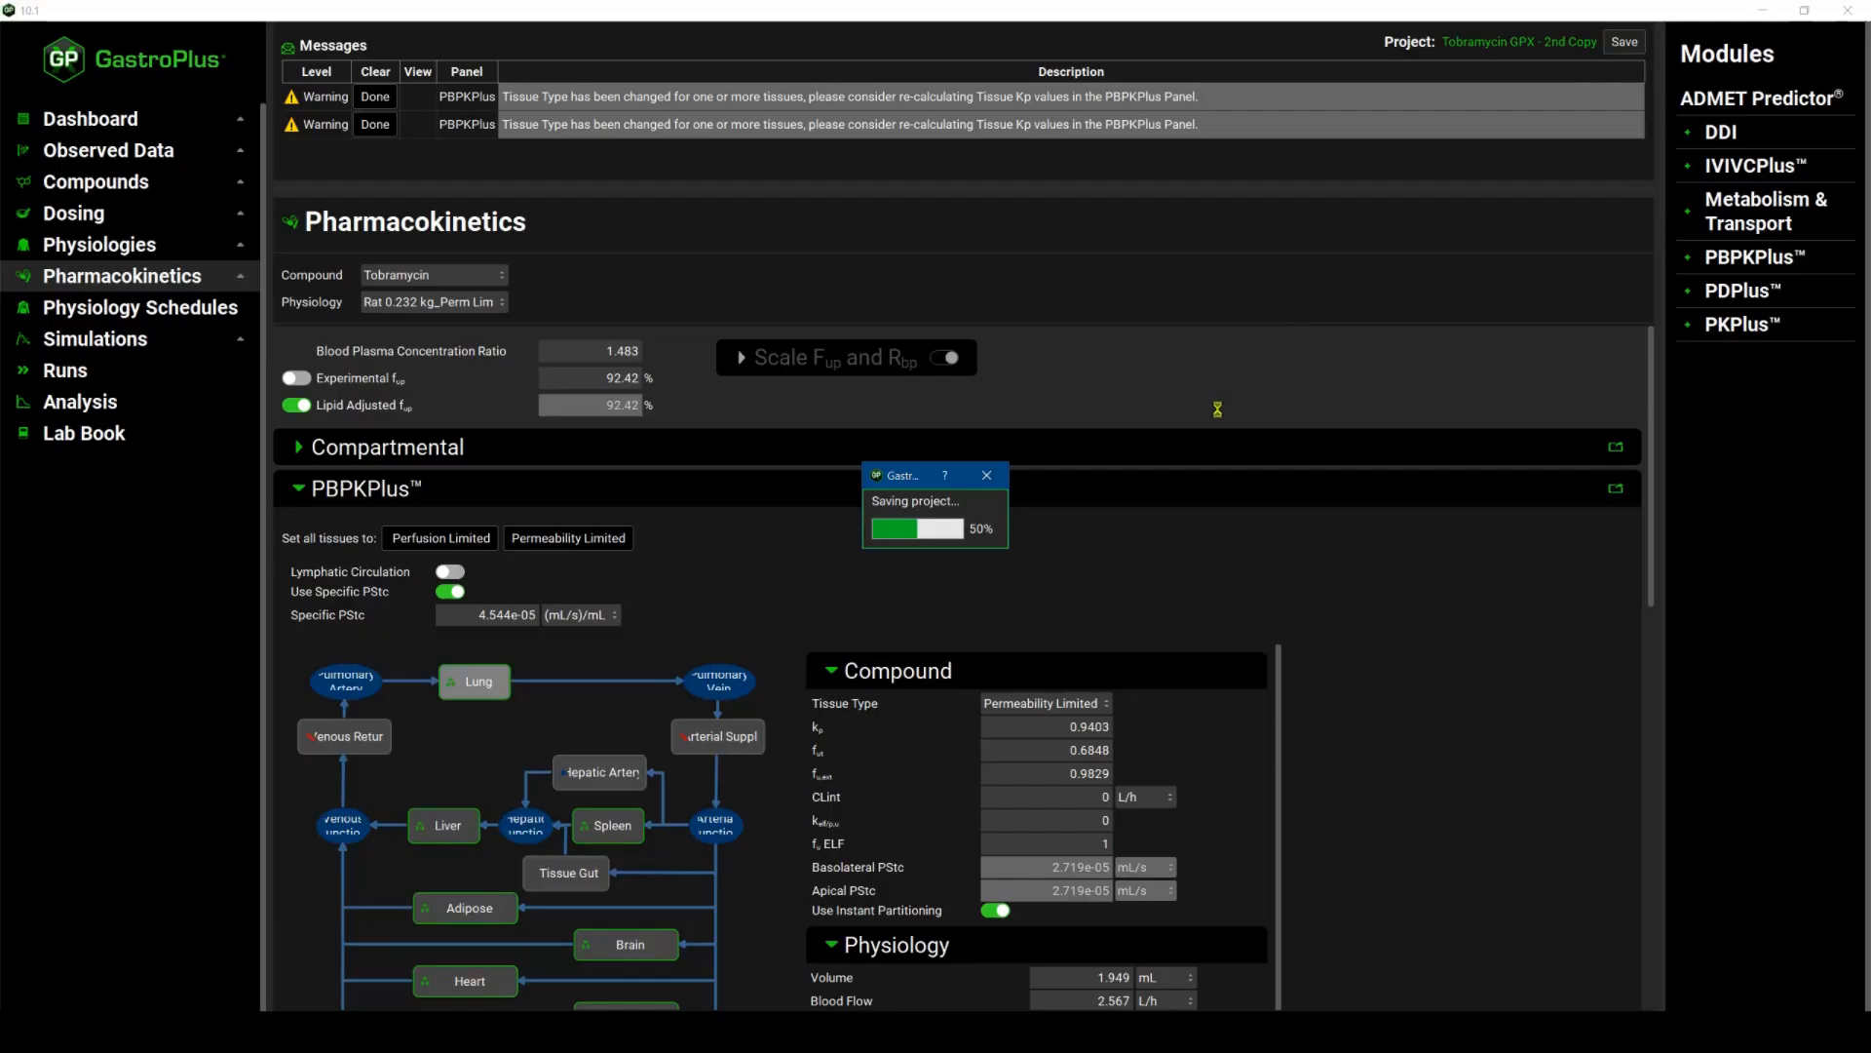
{"action": "left_click", "coordinate": [1015, 538]}
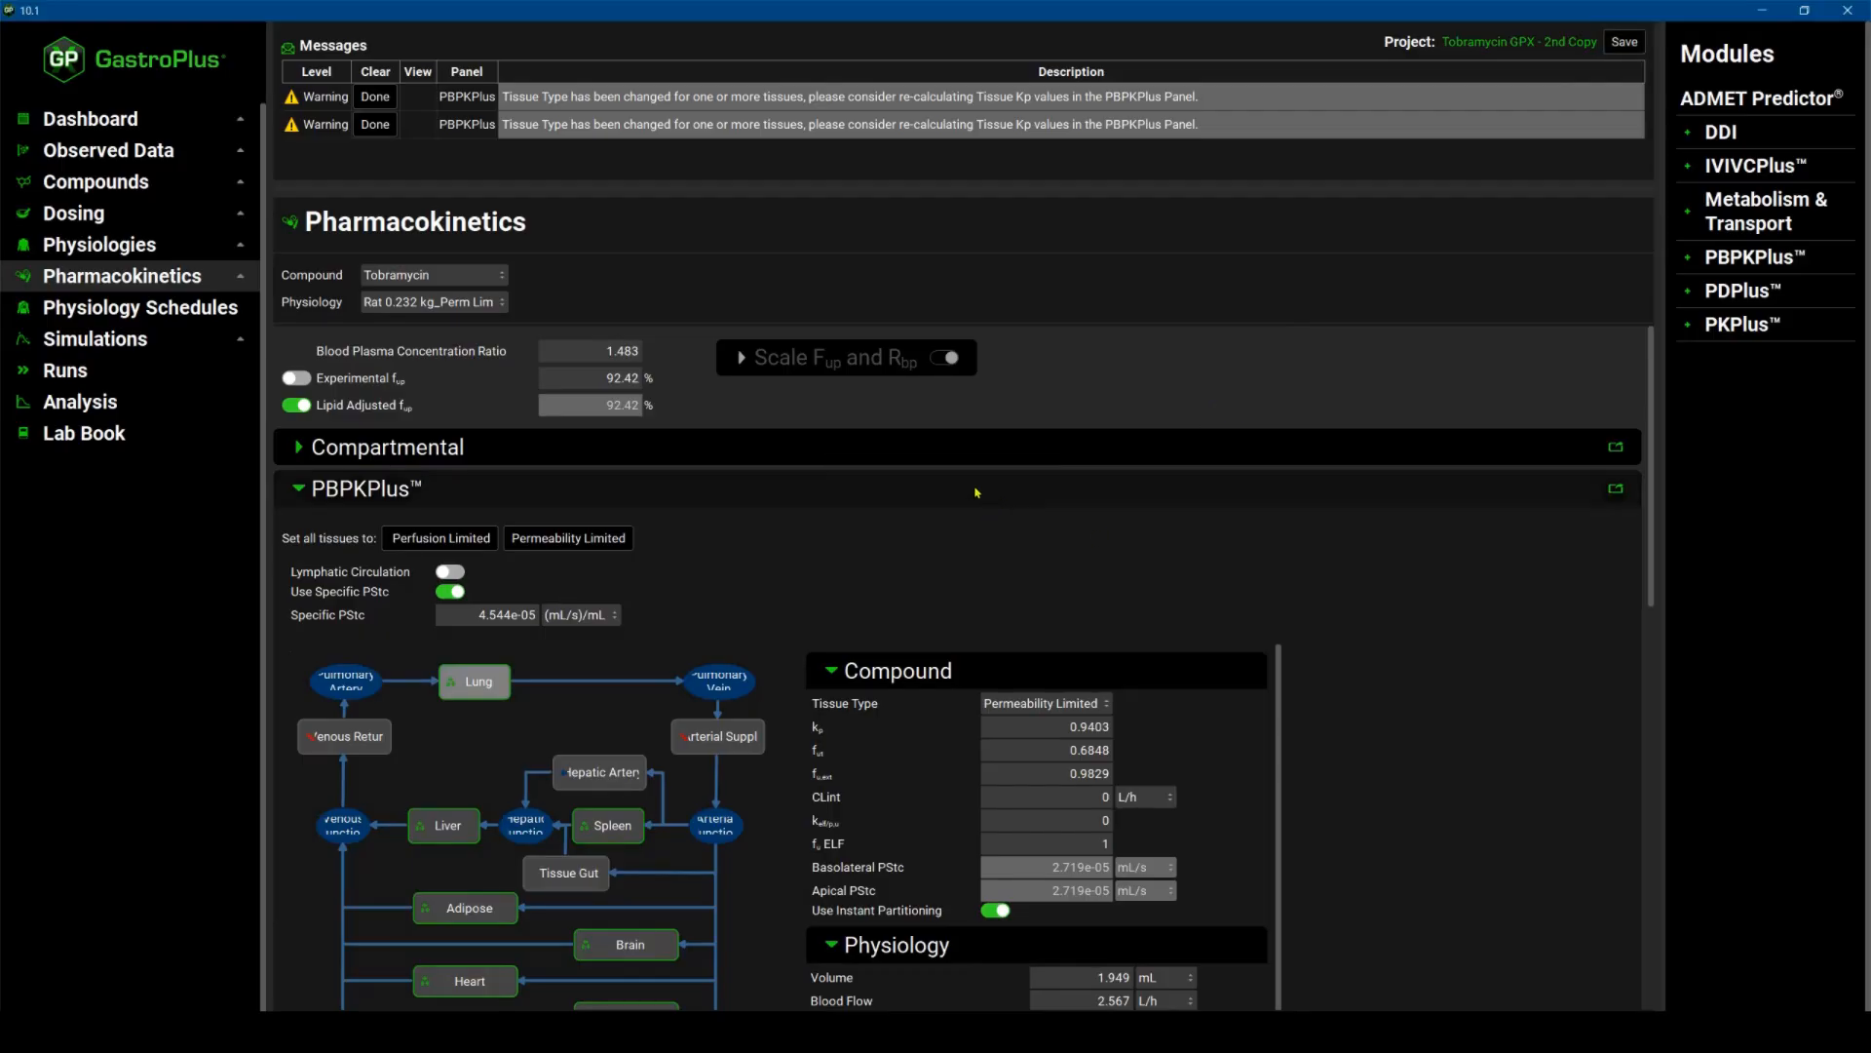
{"action": "left_click", "coordinate": [153, 310]}
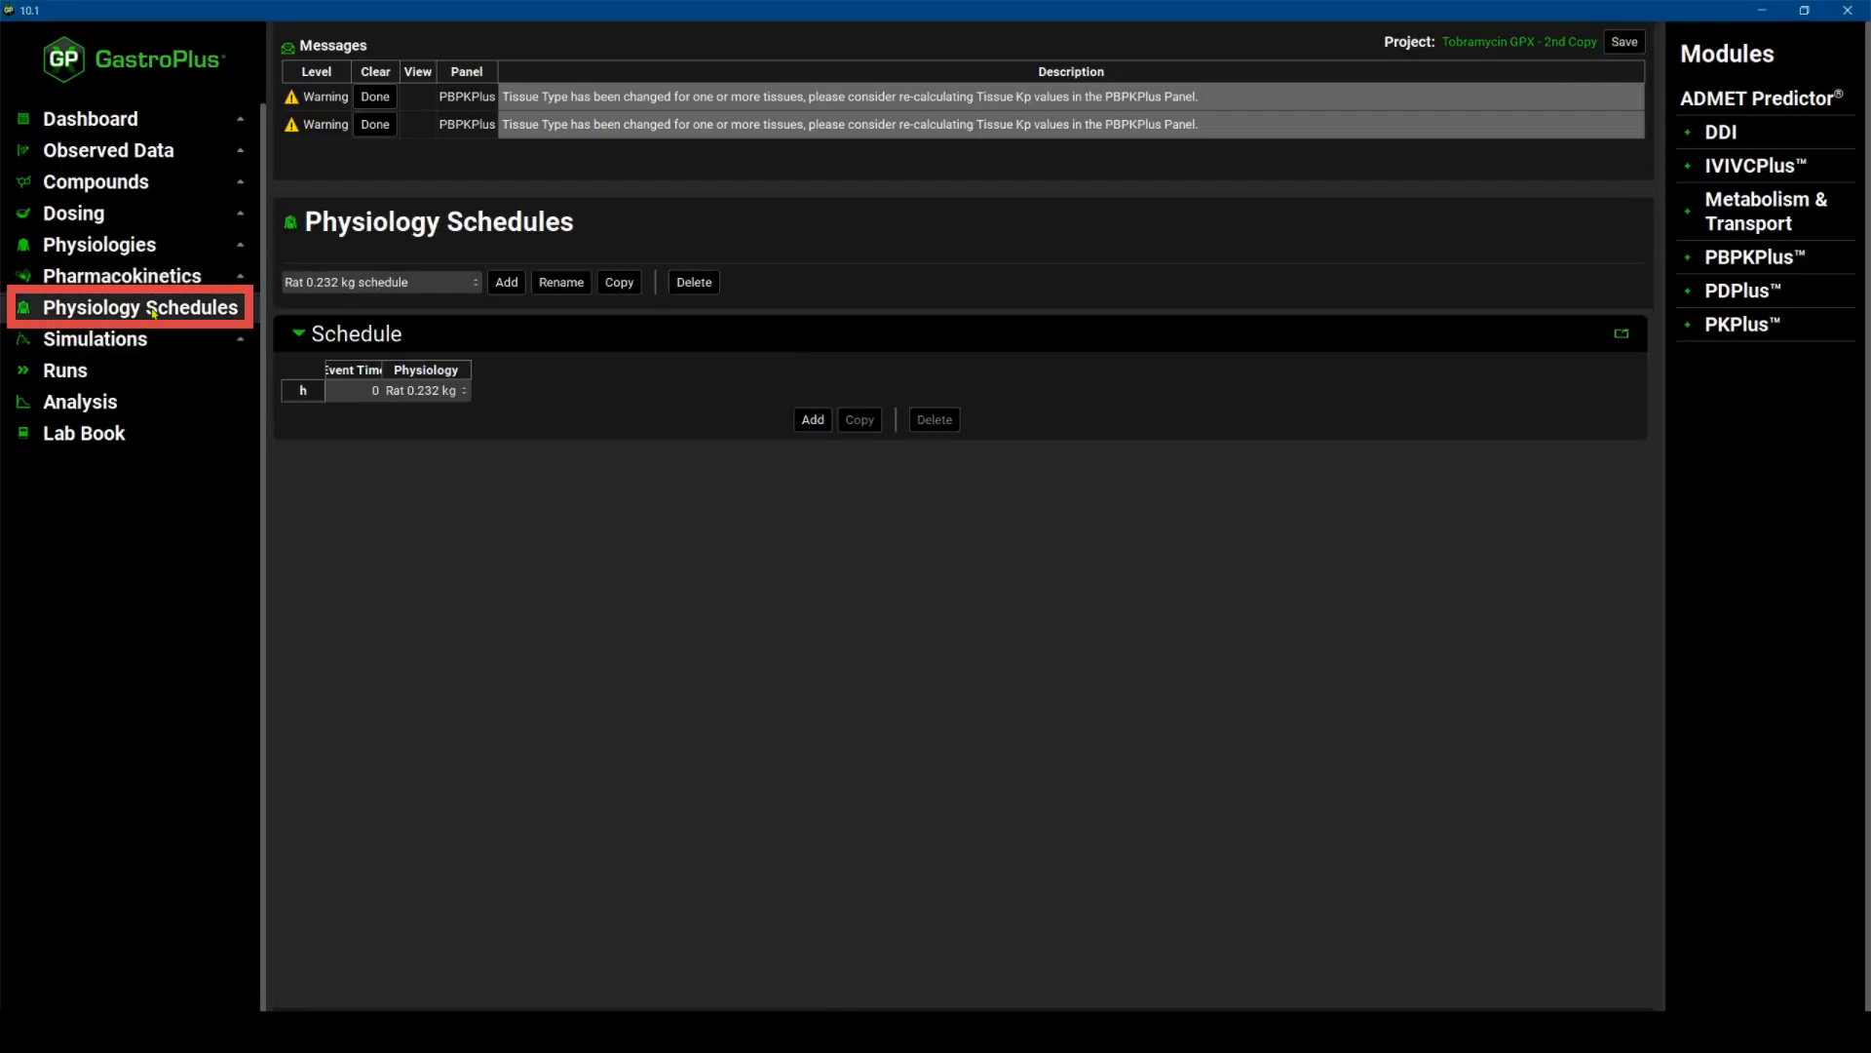
{"action": "left_click", "coordinate": [409, 282]}
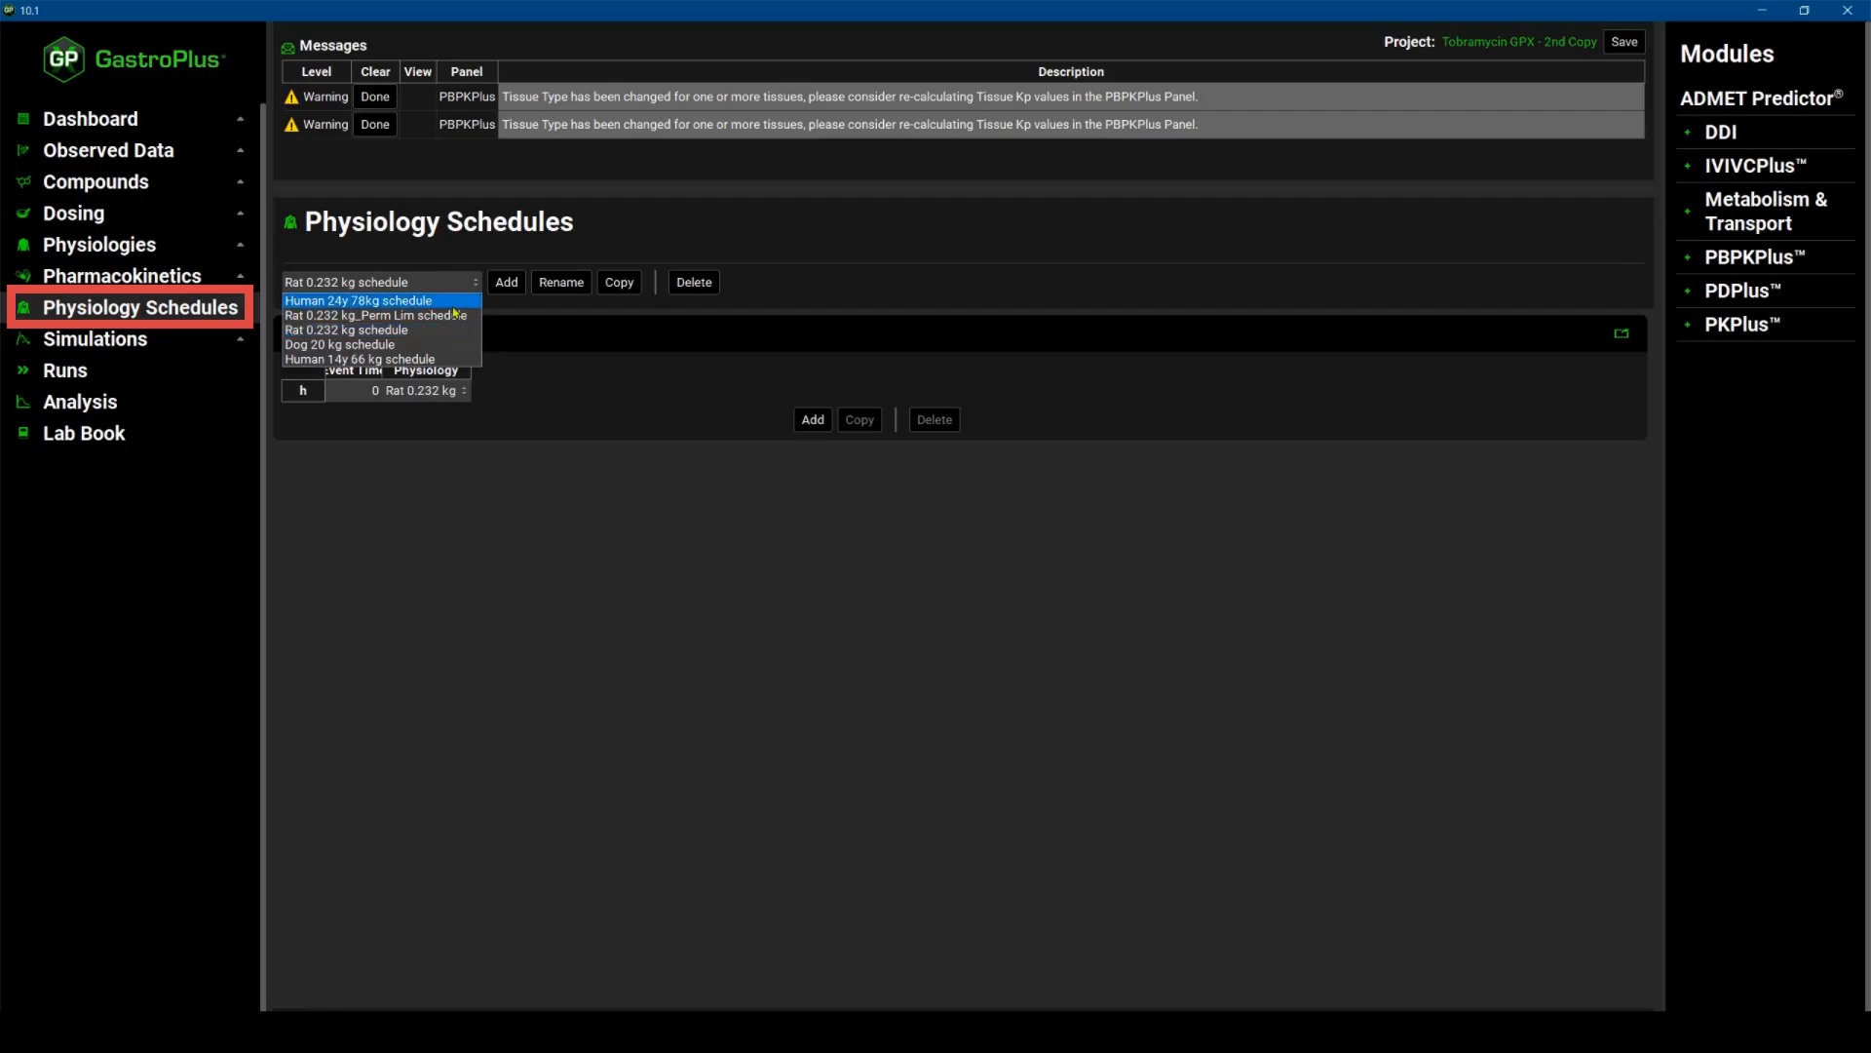
{"action": "left_click", "coordinate": [448, 316]}
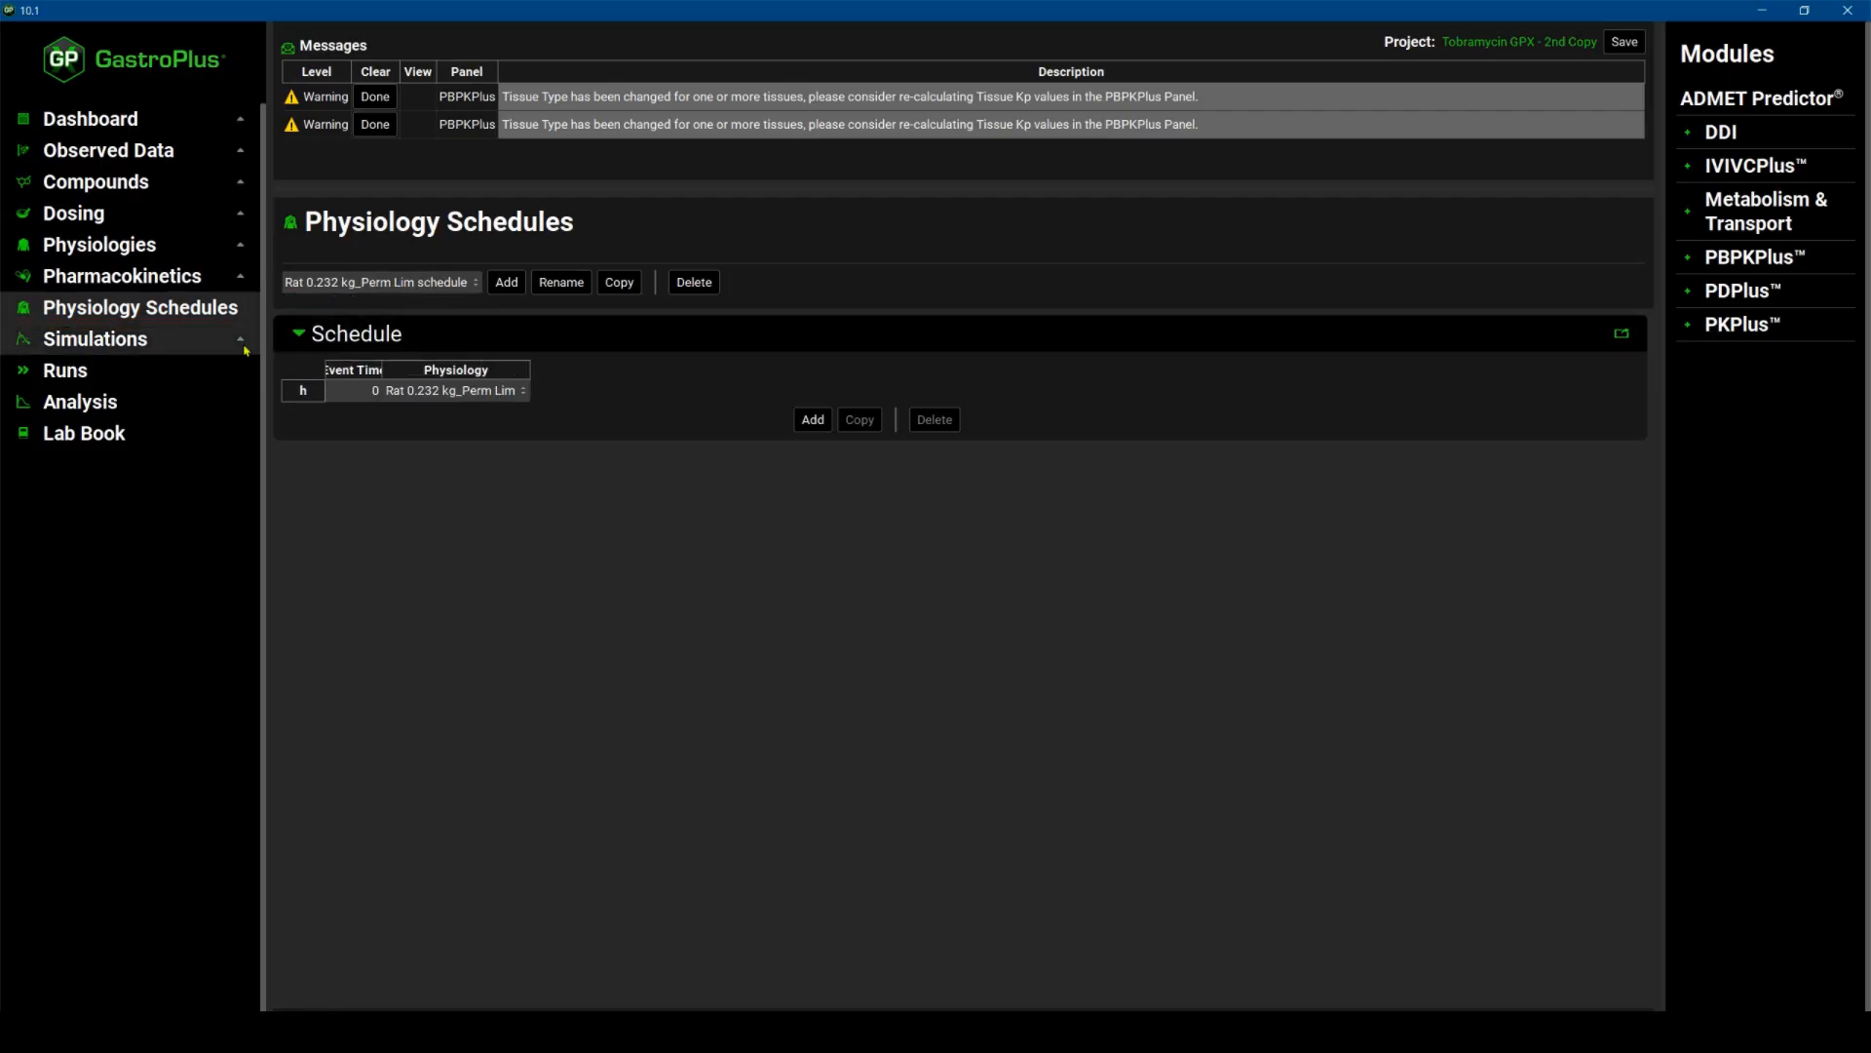
Open the Rat IV 60 mpk_Perm Lim simulation settings and clear all messages.
{"action": "left_click", "coordinate": [176, 349]}
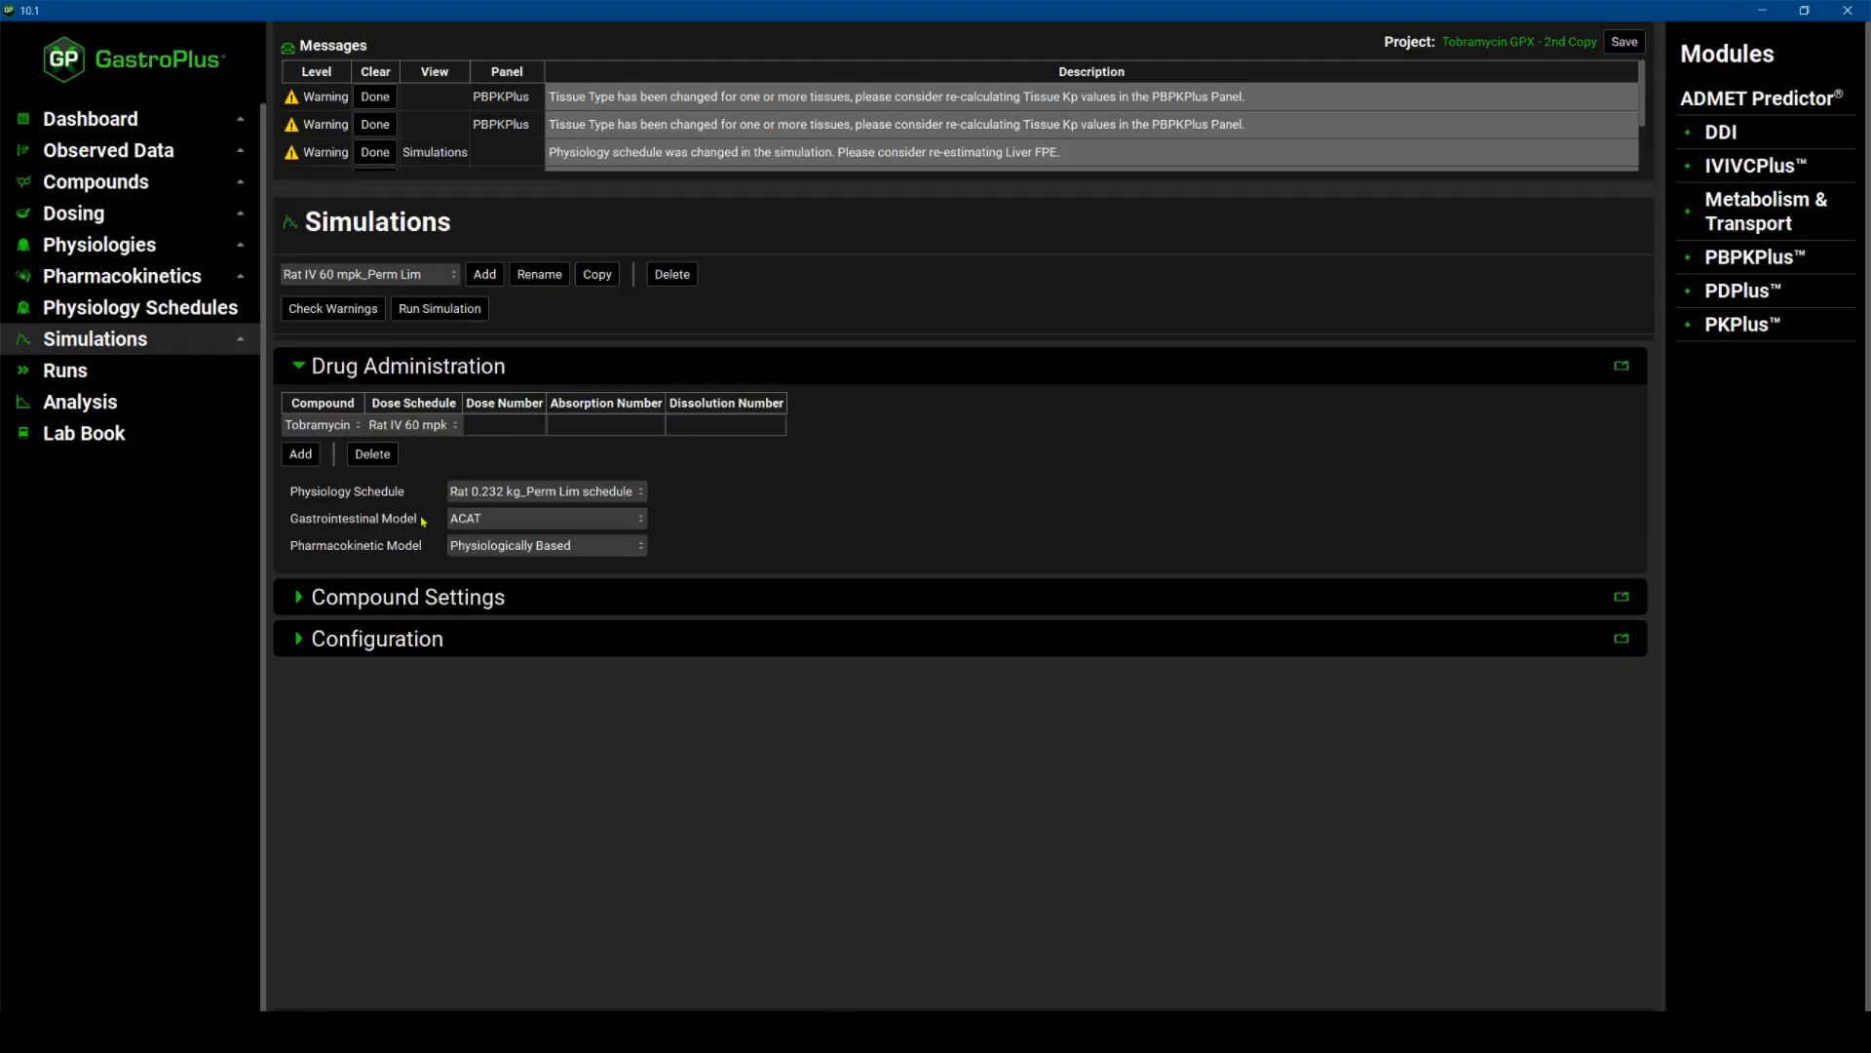
{"action": "left_click", "coordinate": [645, 548]}
{"action": "left_click", "coordinate": [642, 552]}
{"action": "left_click", "coordinate": [376, 151]}
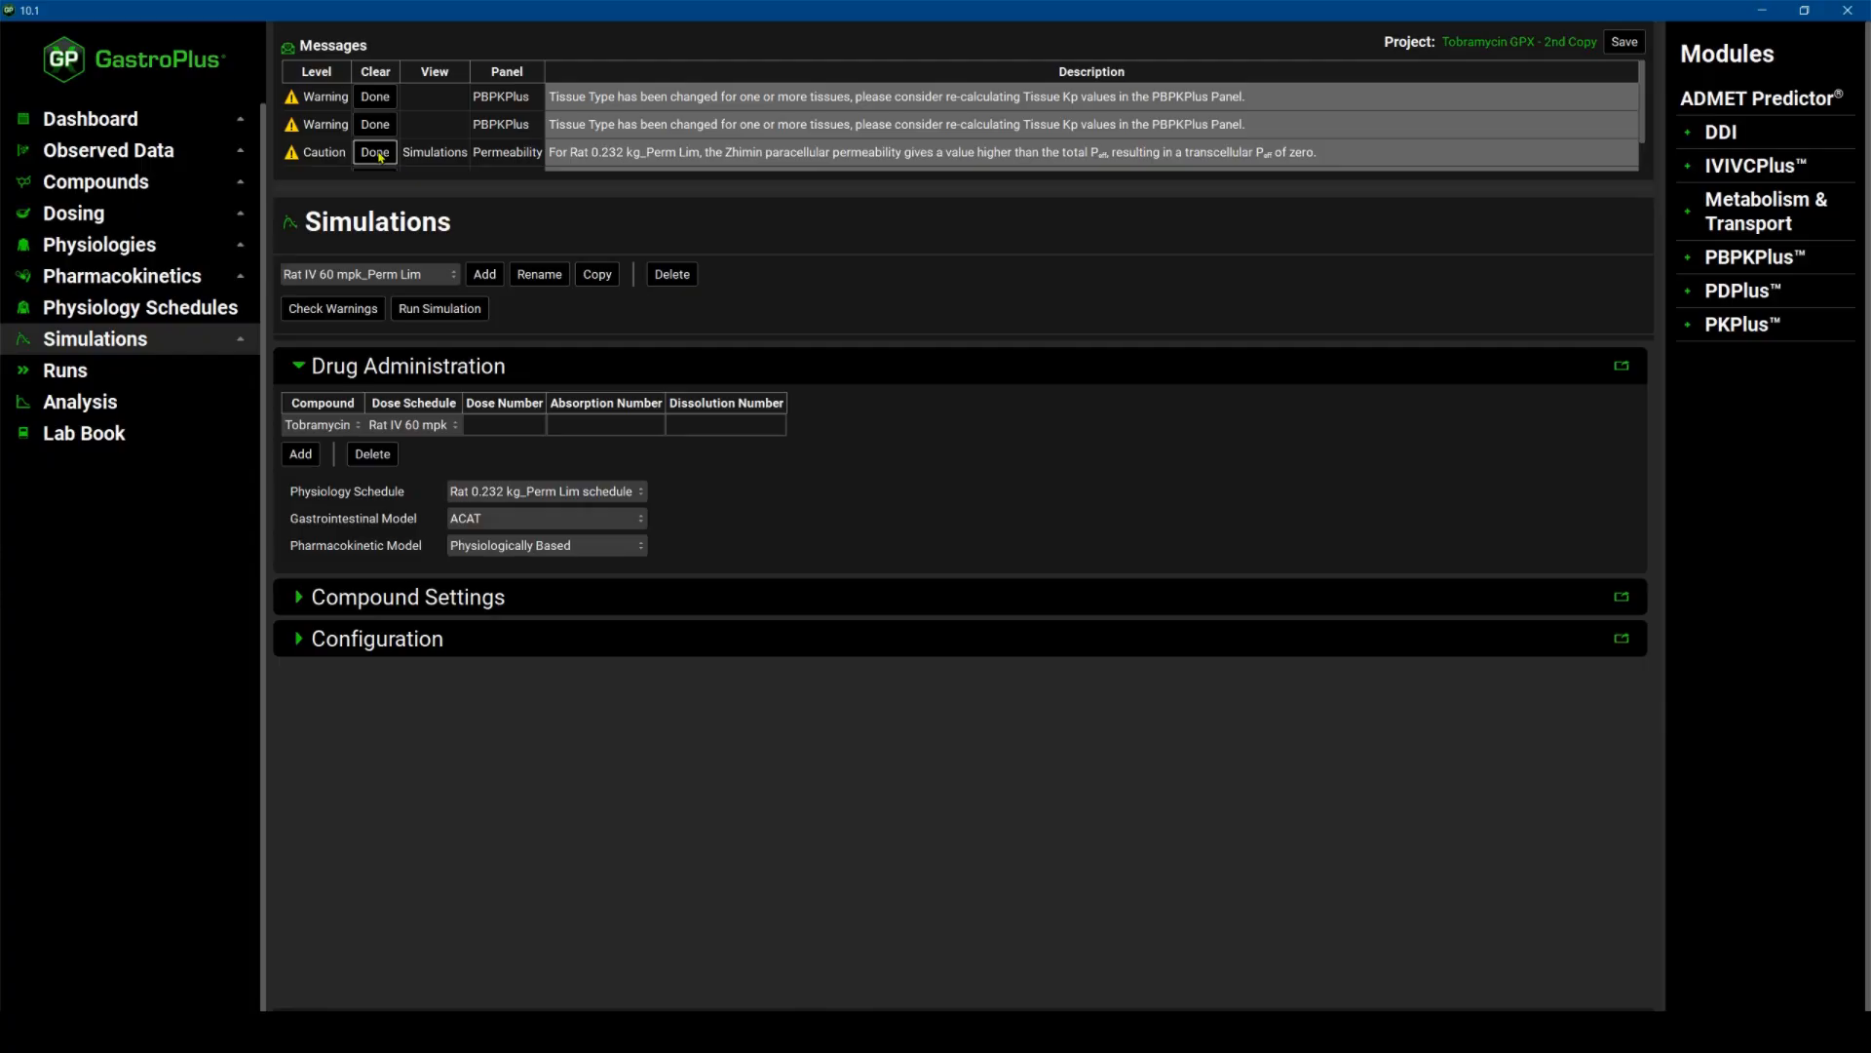
{"action": "left_click", "coordinate": [375, 152]}
{"action": "left_click", "coordinate": [376, 152]}
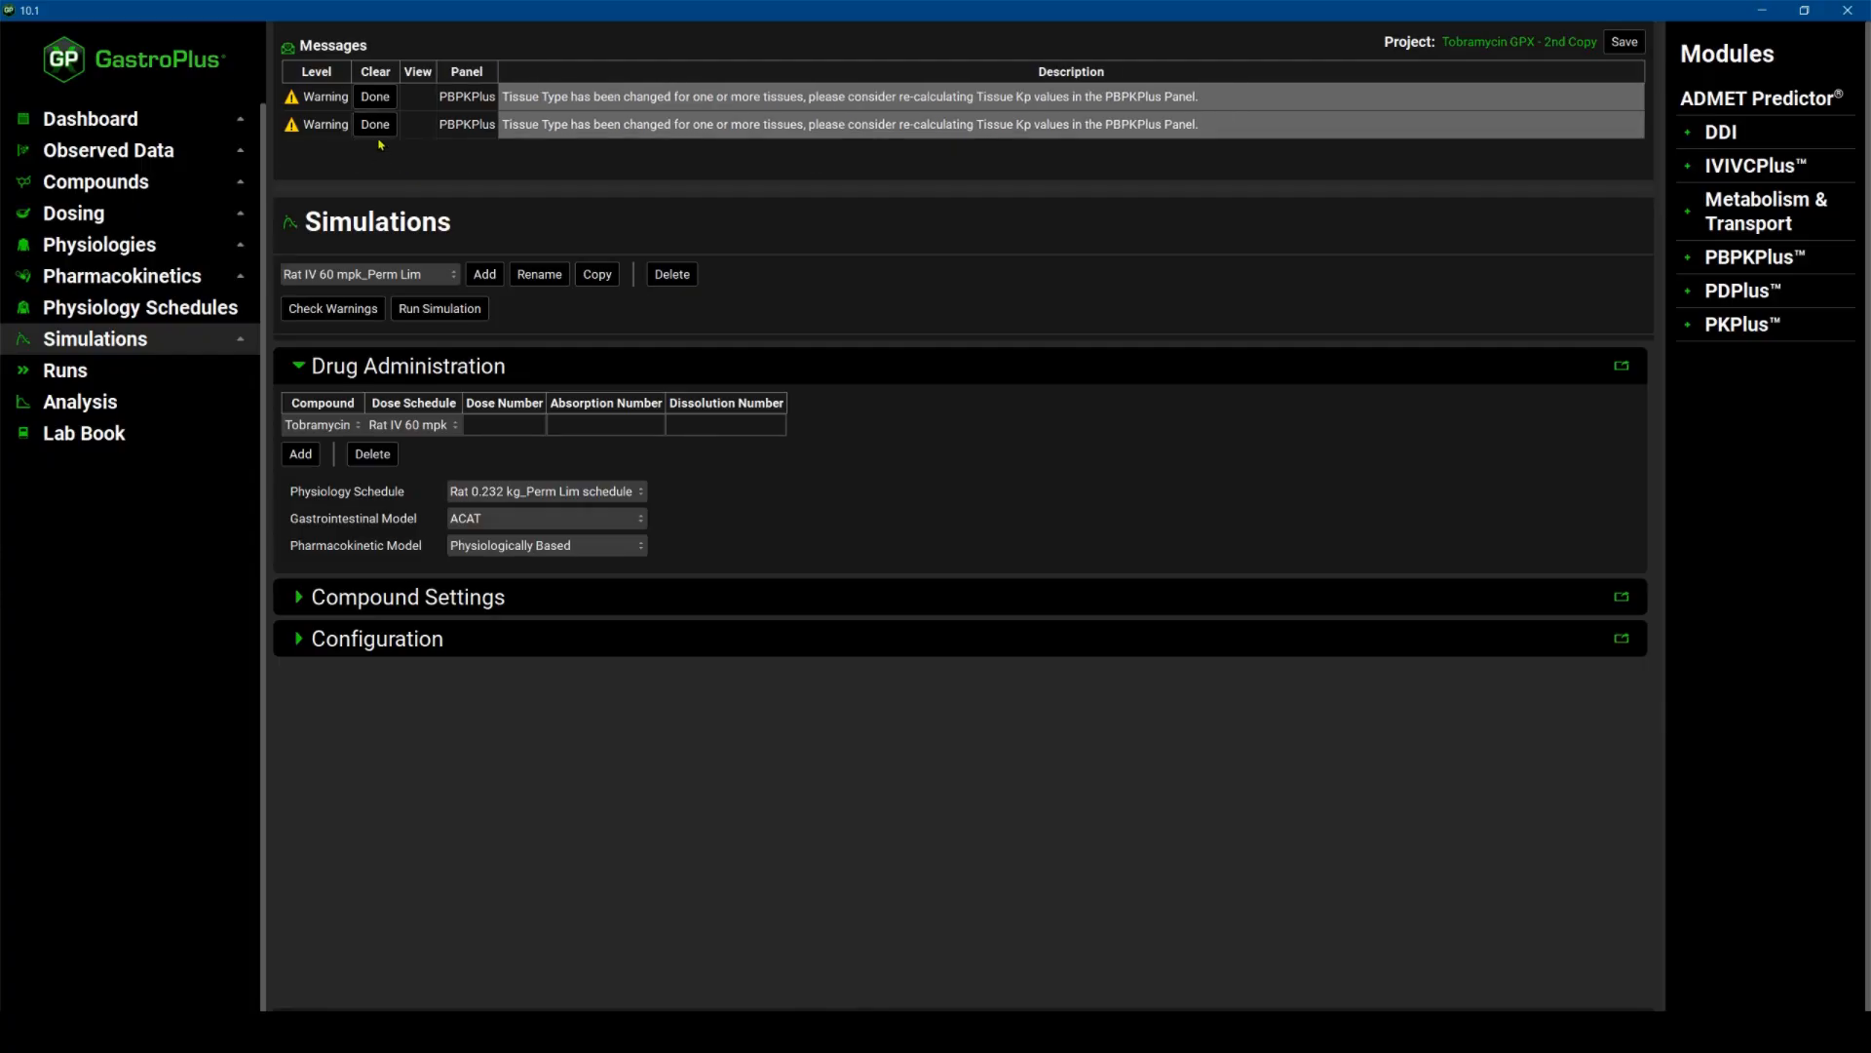
{"action": "left_click", "coordinate": [375, 123]}
{"action": "left_click", "coordinate": [375, 96]}
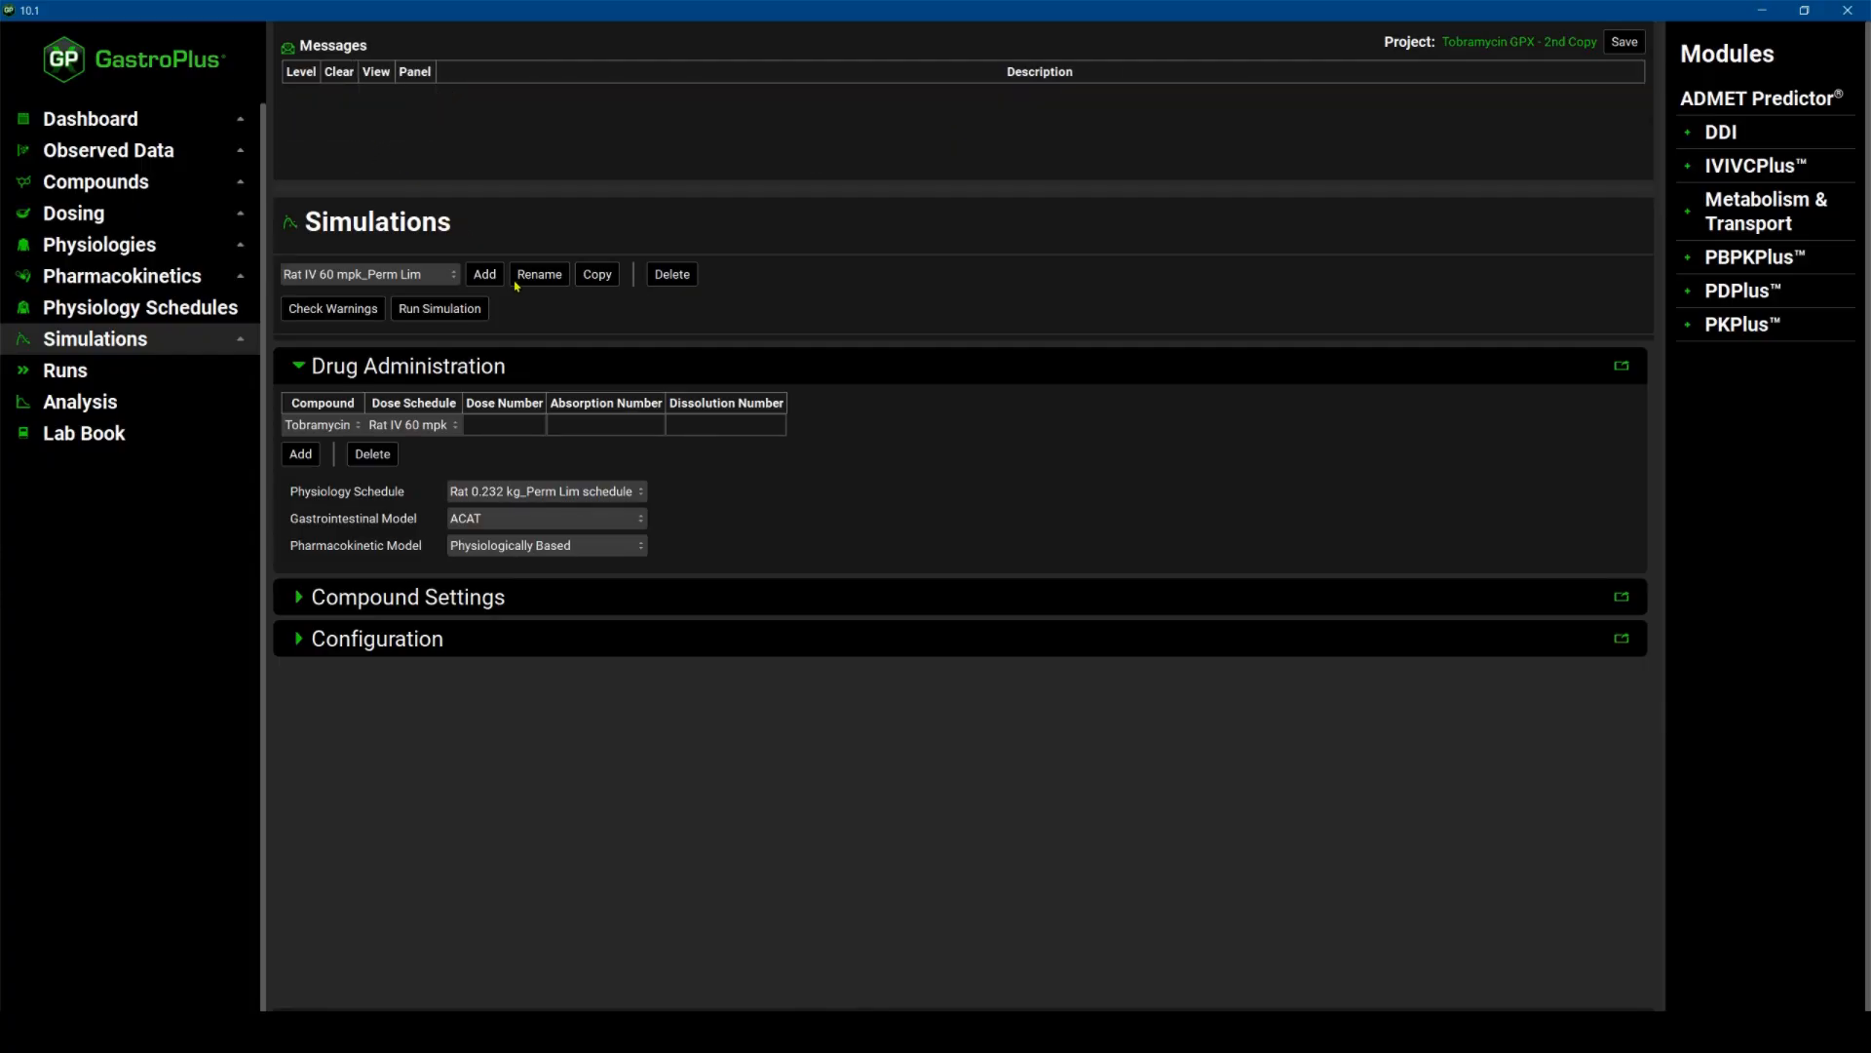
Save the project and run the Rat IV 60 mpk_Perm Lim simulation.
{"action": "left_click", "coordinate": [1623, 42]}
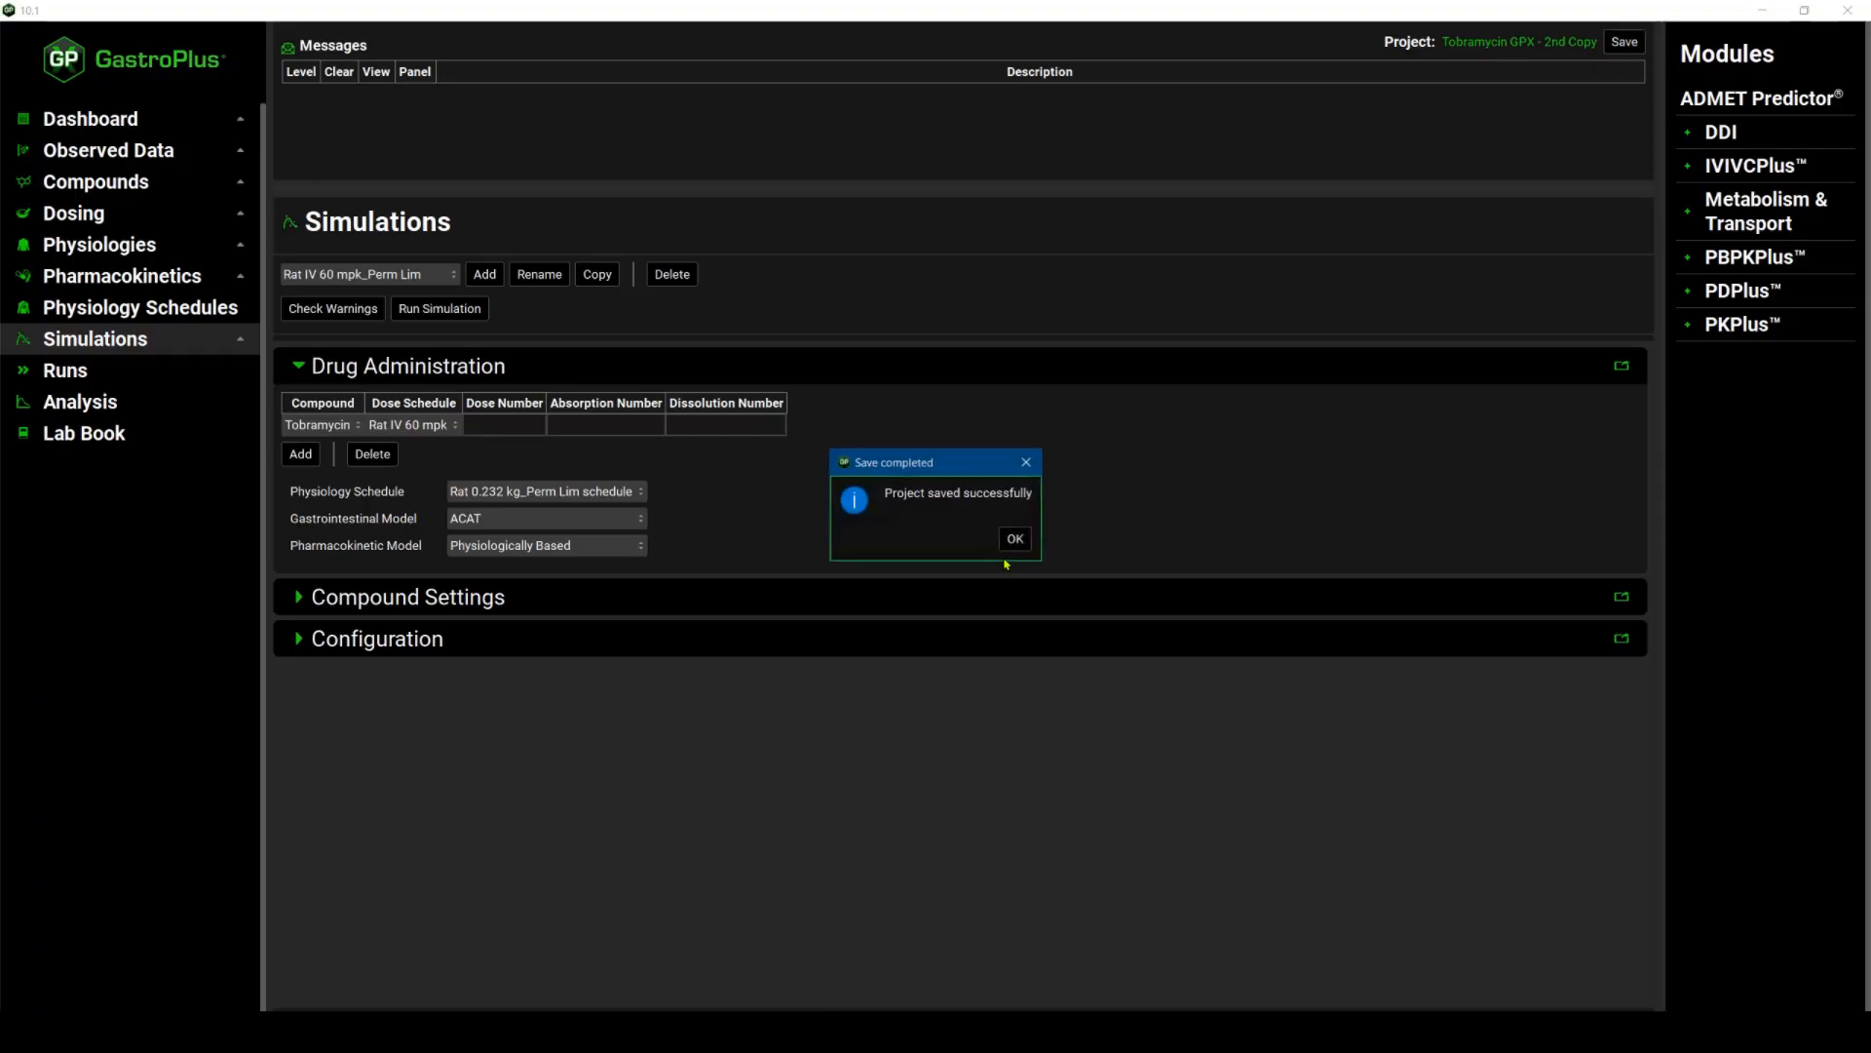
{"action": "key", "text": "Return"}
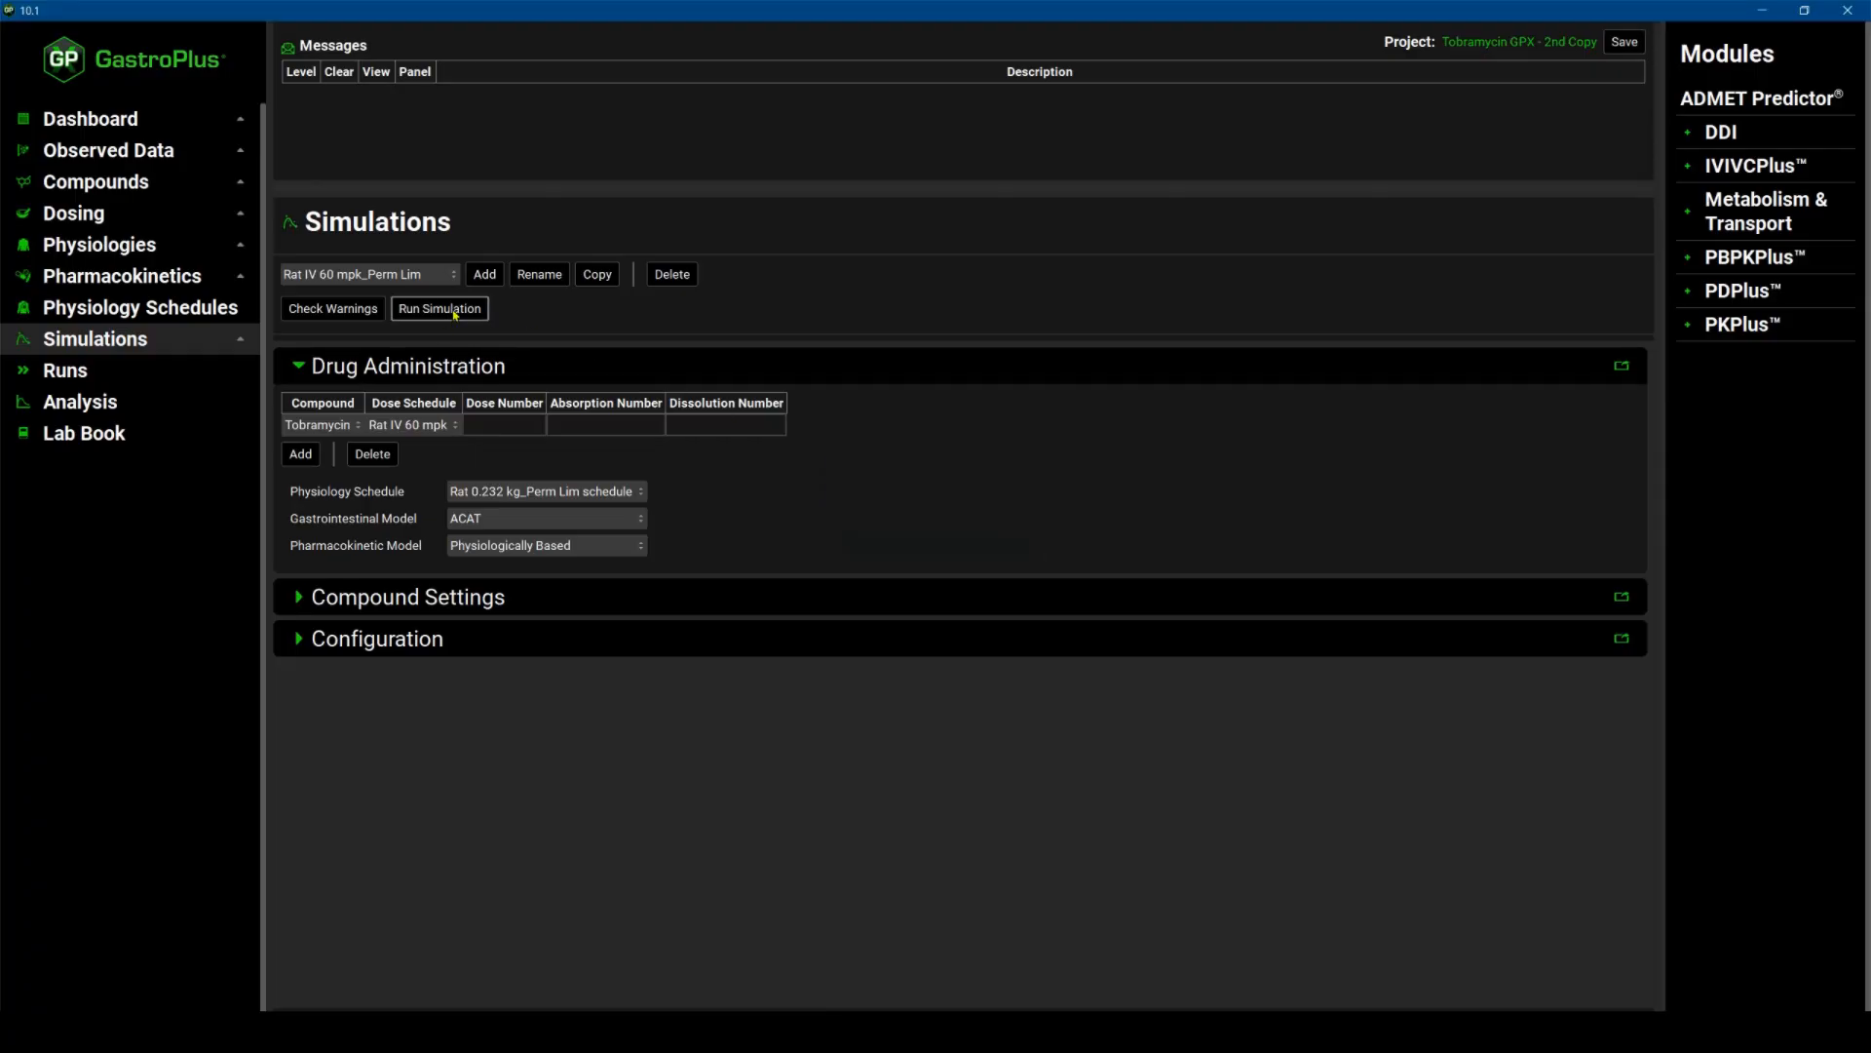
{"action": "left_click", "coordinate": [454, 310]}
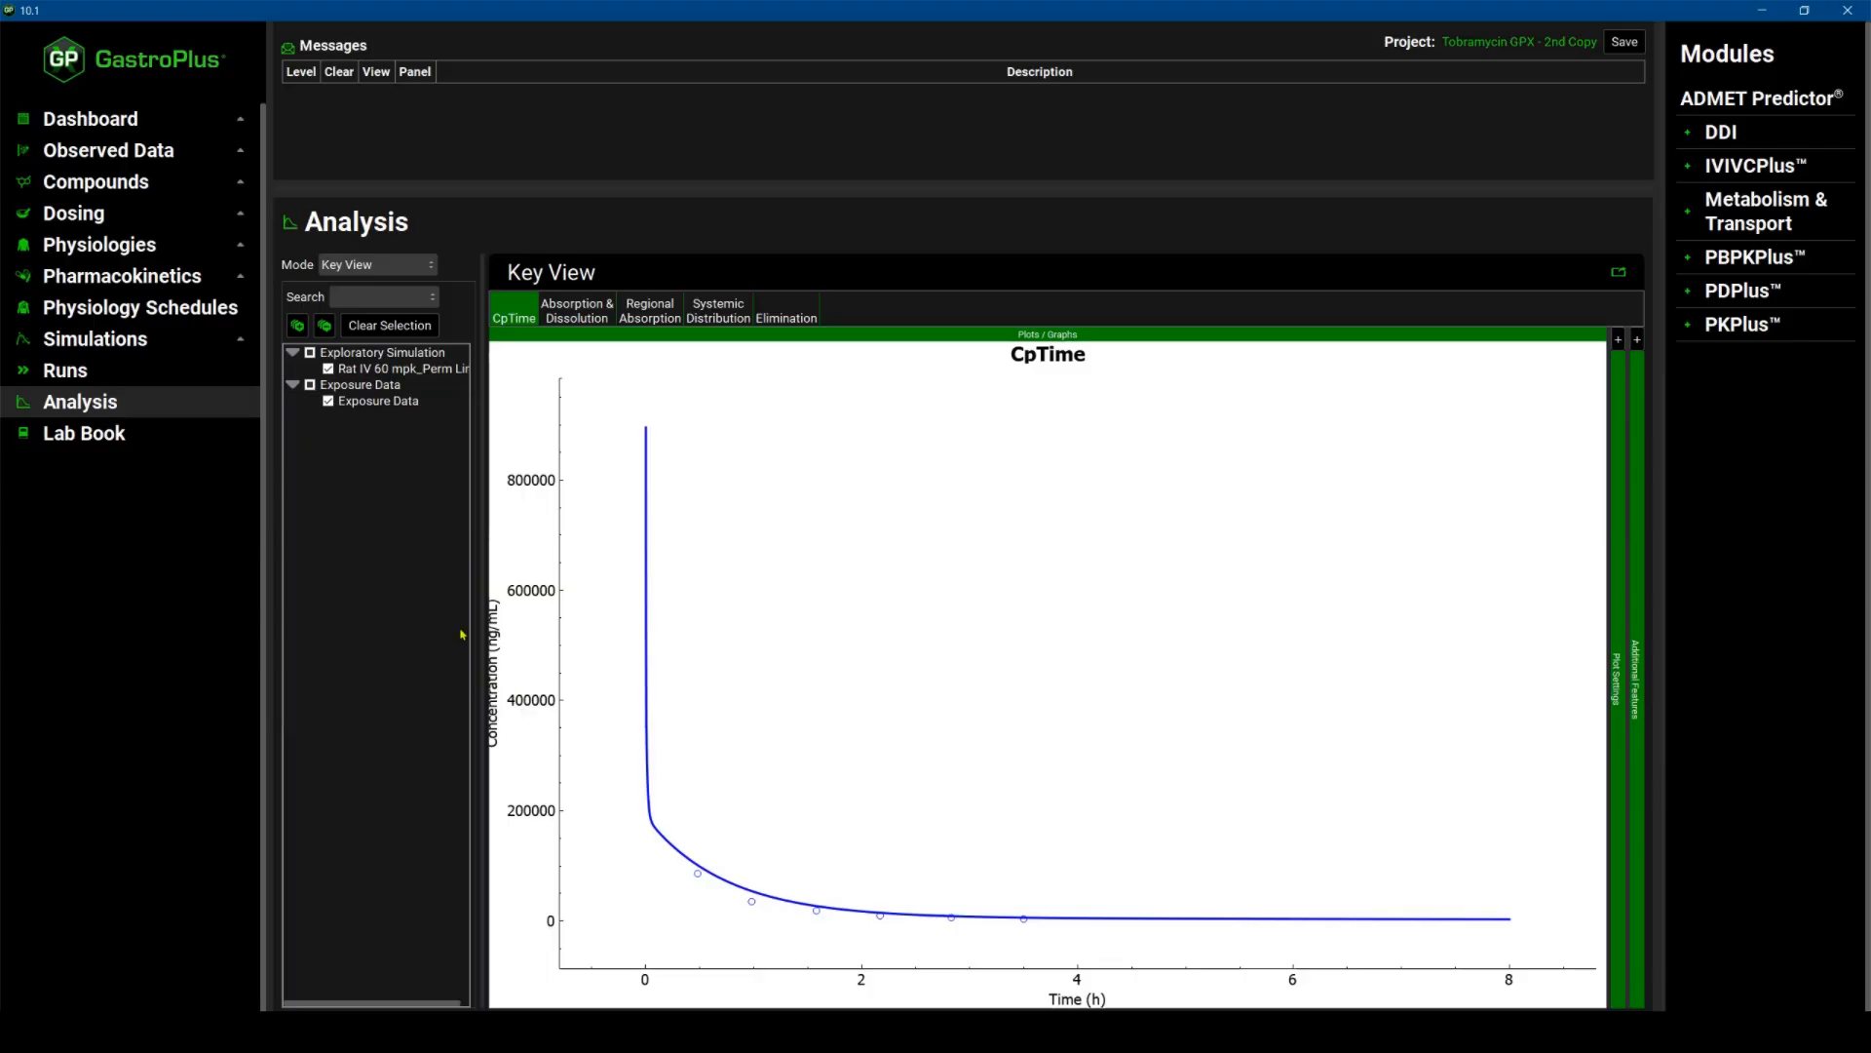
Select the Dog 20 kg physiology and review its PEAR tissue volumes and perfusion.
{"action": "left_click", "coordinate": [124, 250]}
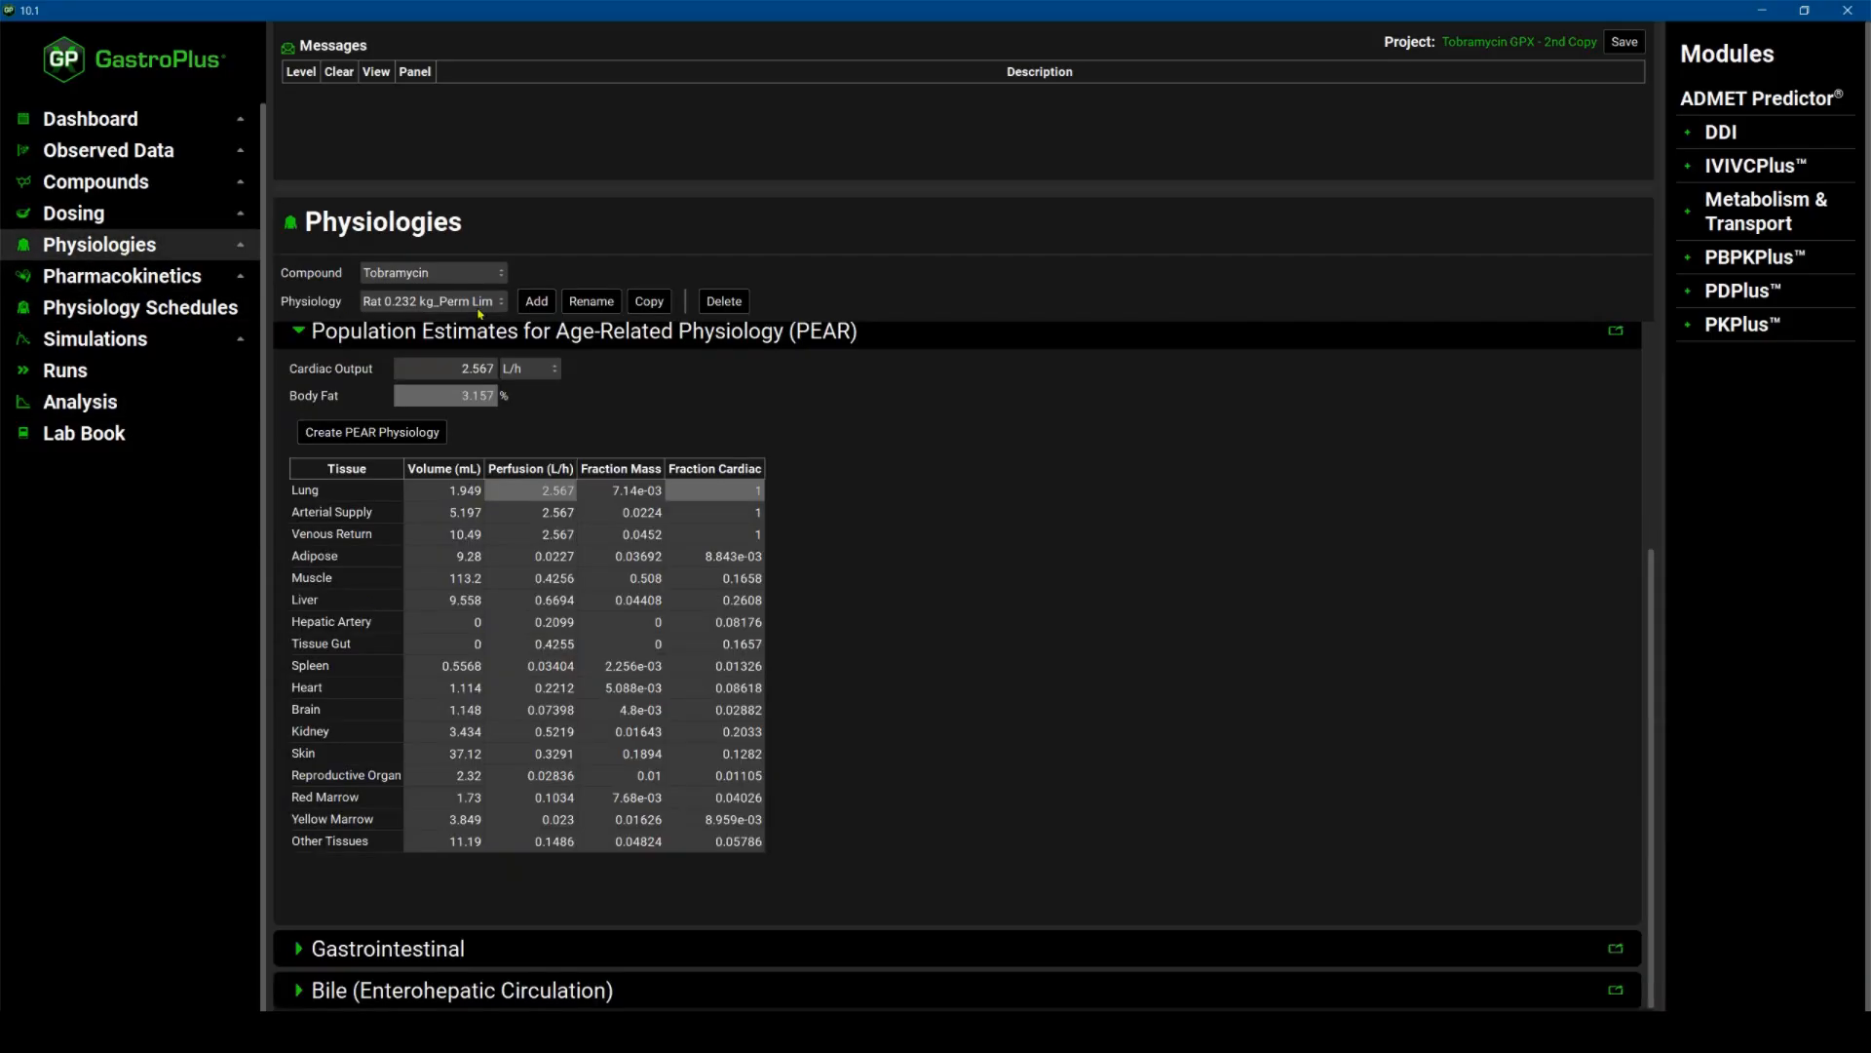
{"action": "left_click", "coordinate": [503, 305]}
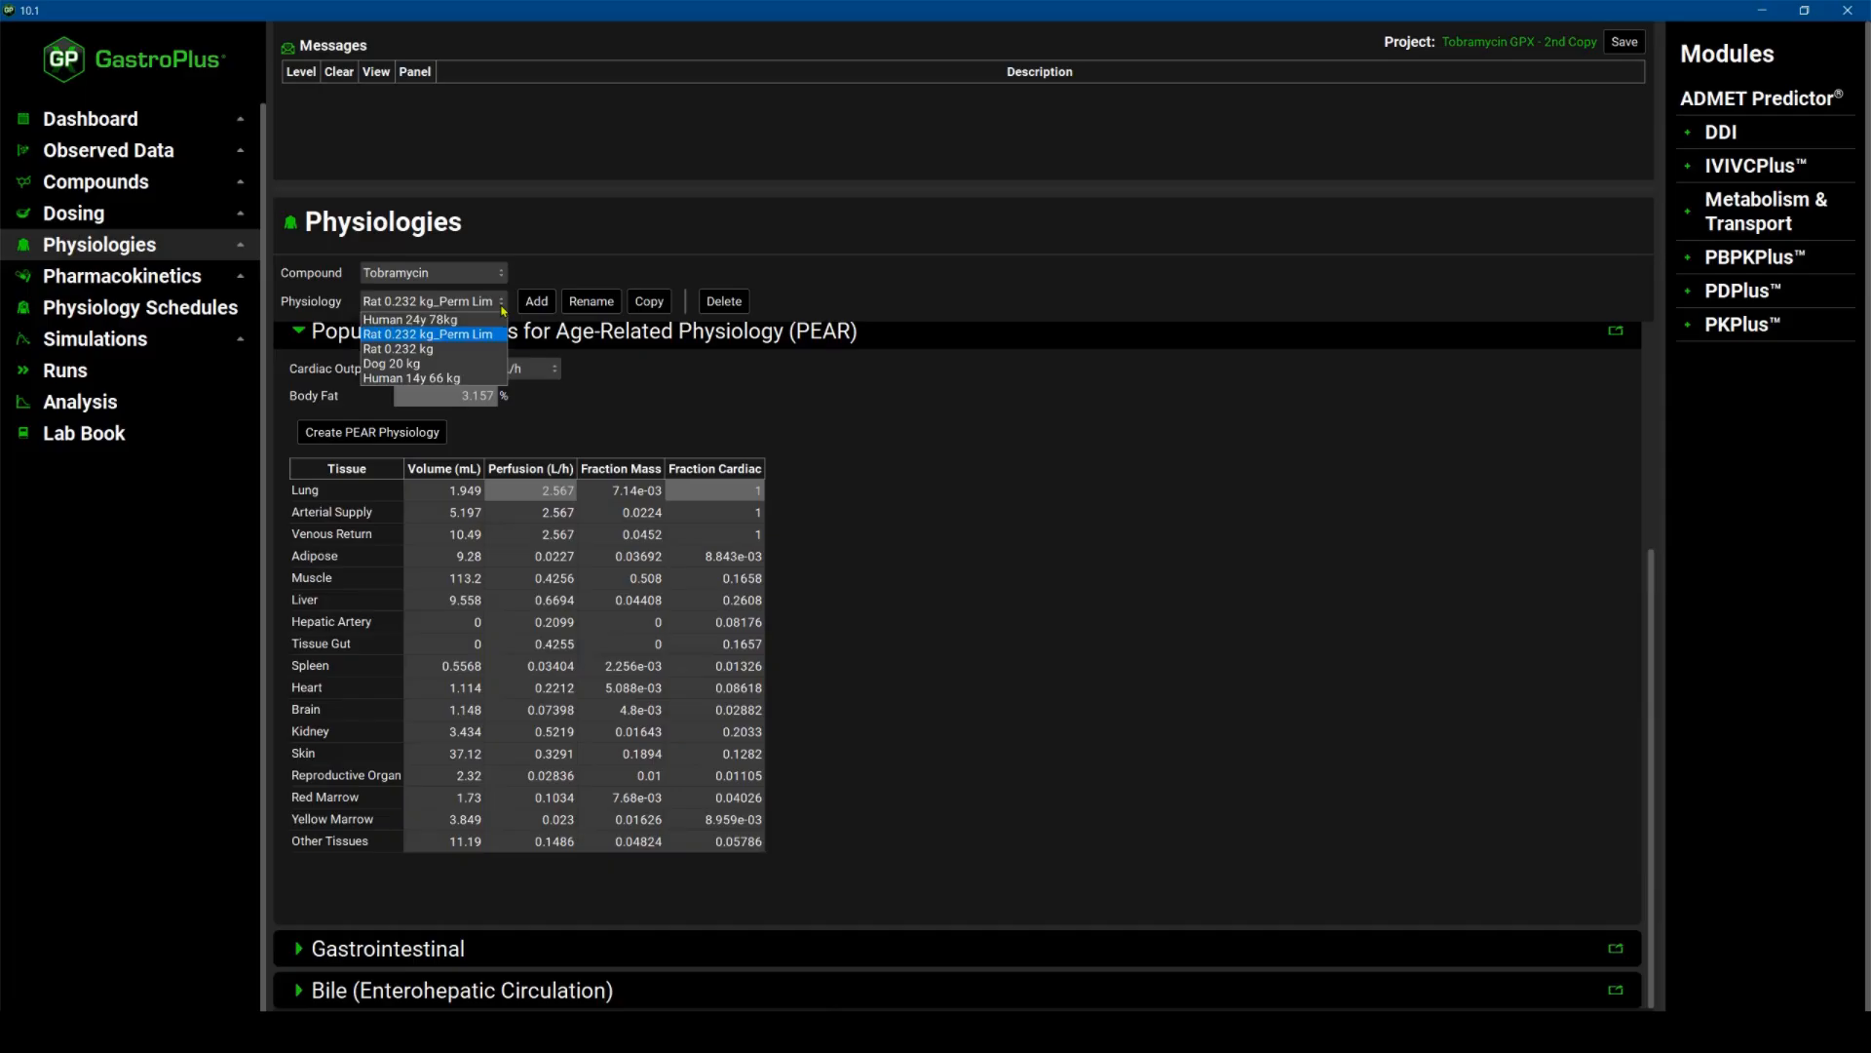
{"action": "left_click", "coordinate": [398, 367]}
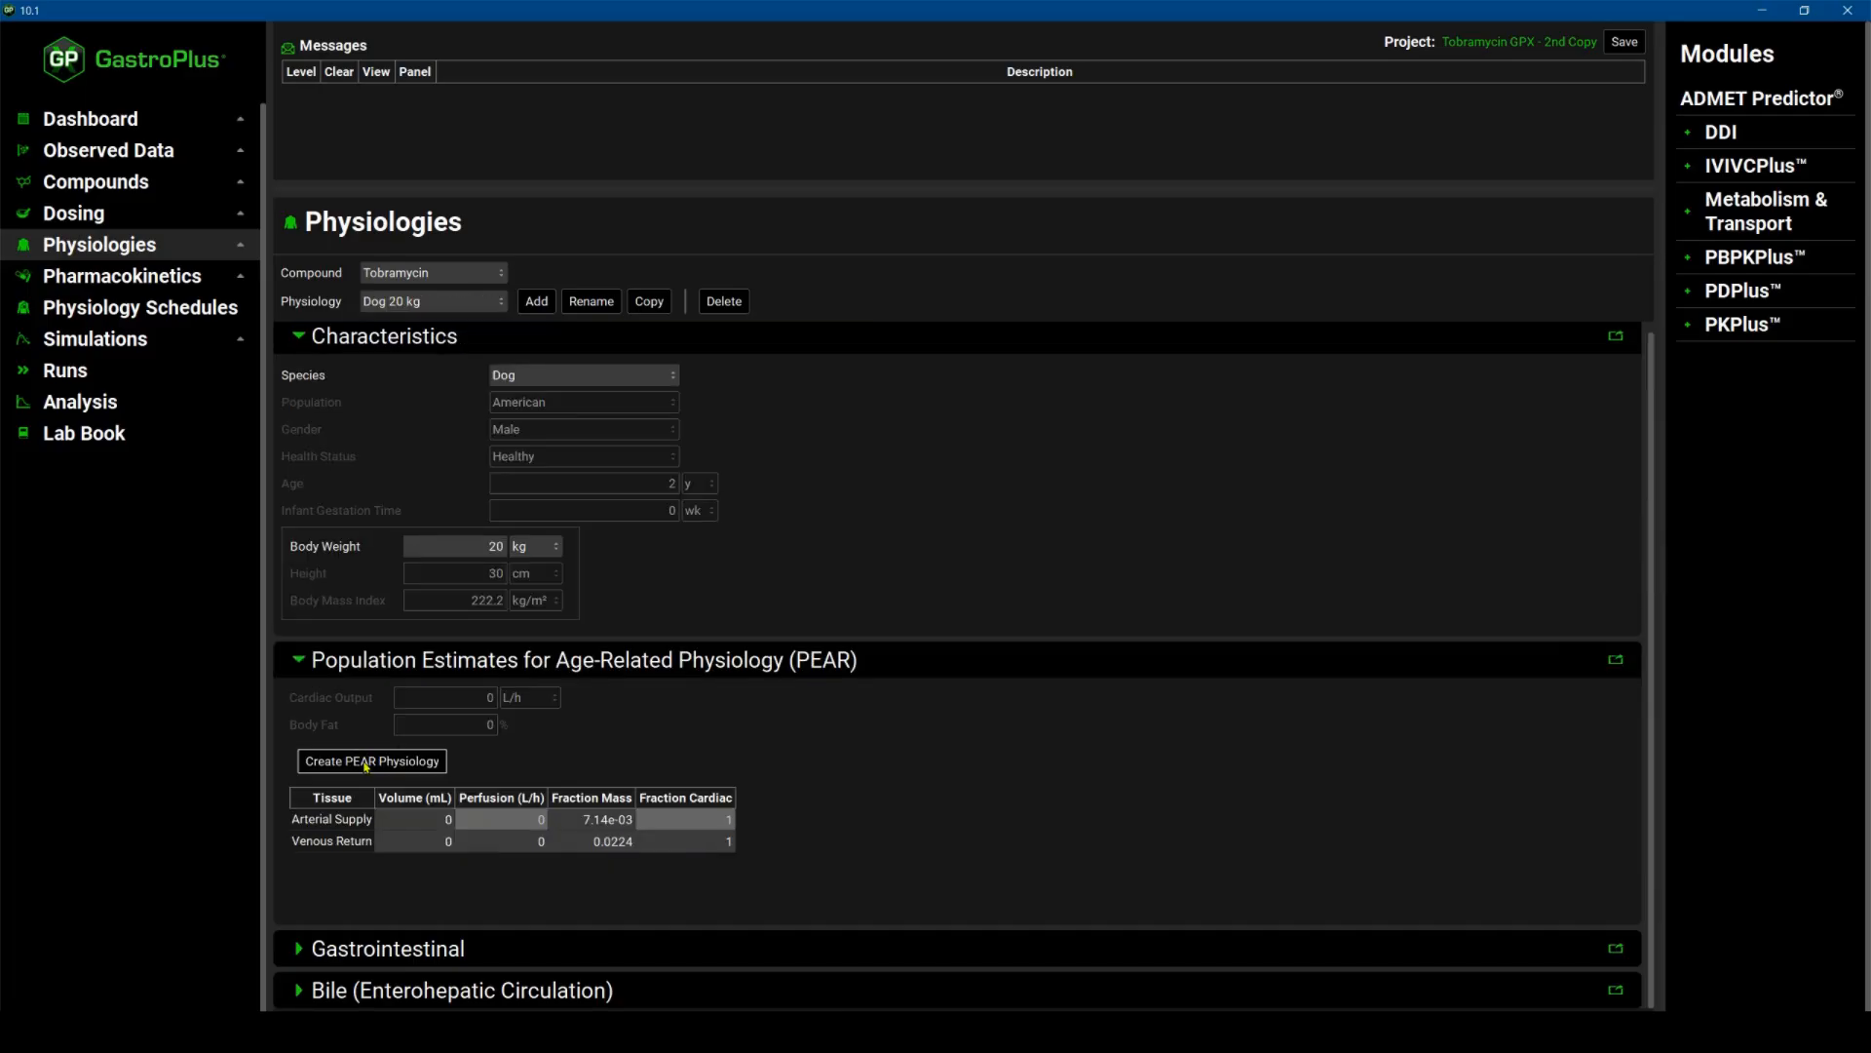
{"action": "scroll", "coordinate": [566, 748], "scroll_direction": "down", "scroll_amount": 2}
{"action": "scroll", "coordinate": [565, 749], "scroll_direction": "down", "scroll_amount": 3}
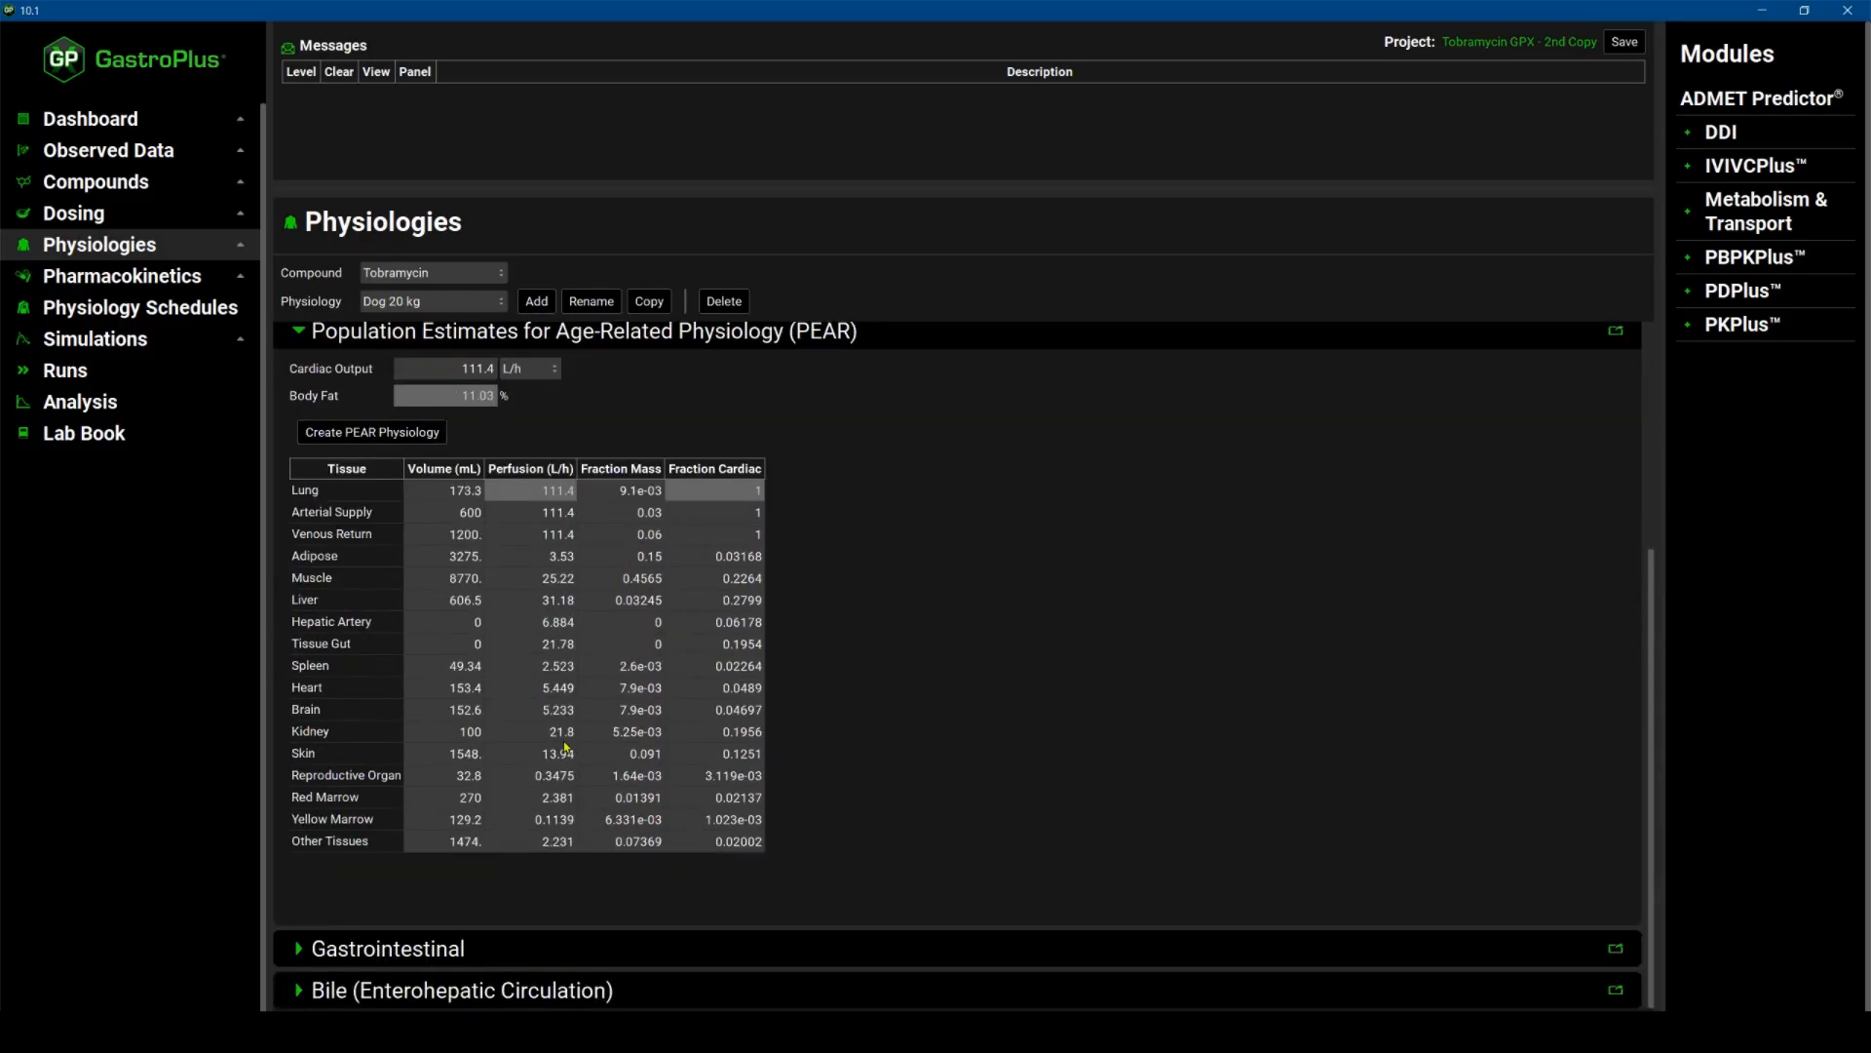
Open the PBPKPlus settings for Dog 20 kg and calculate the tissue Kp values.
{"action": "left_click", "coordinate": [115, 278]}
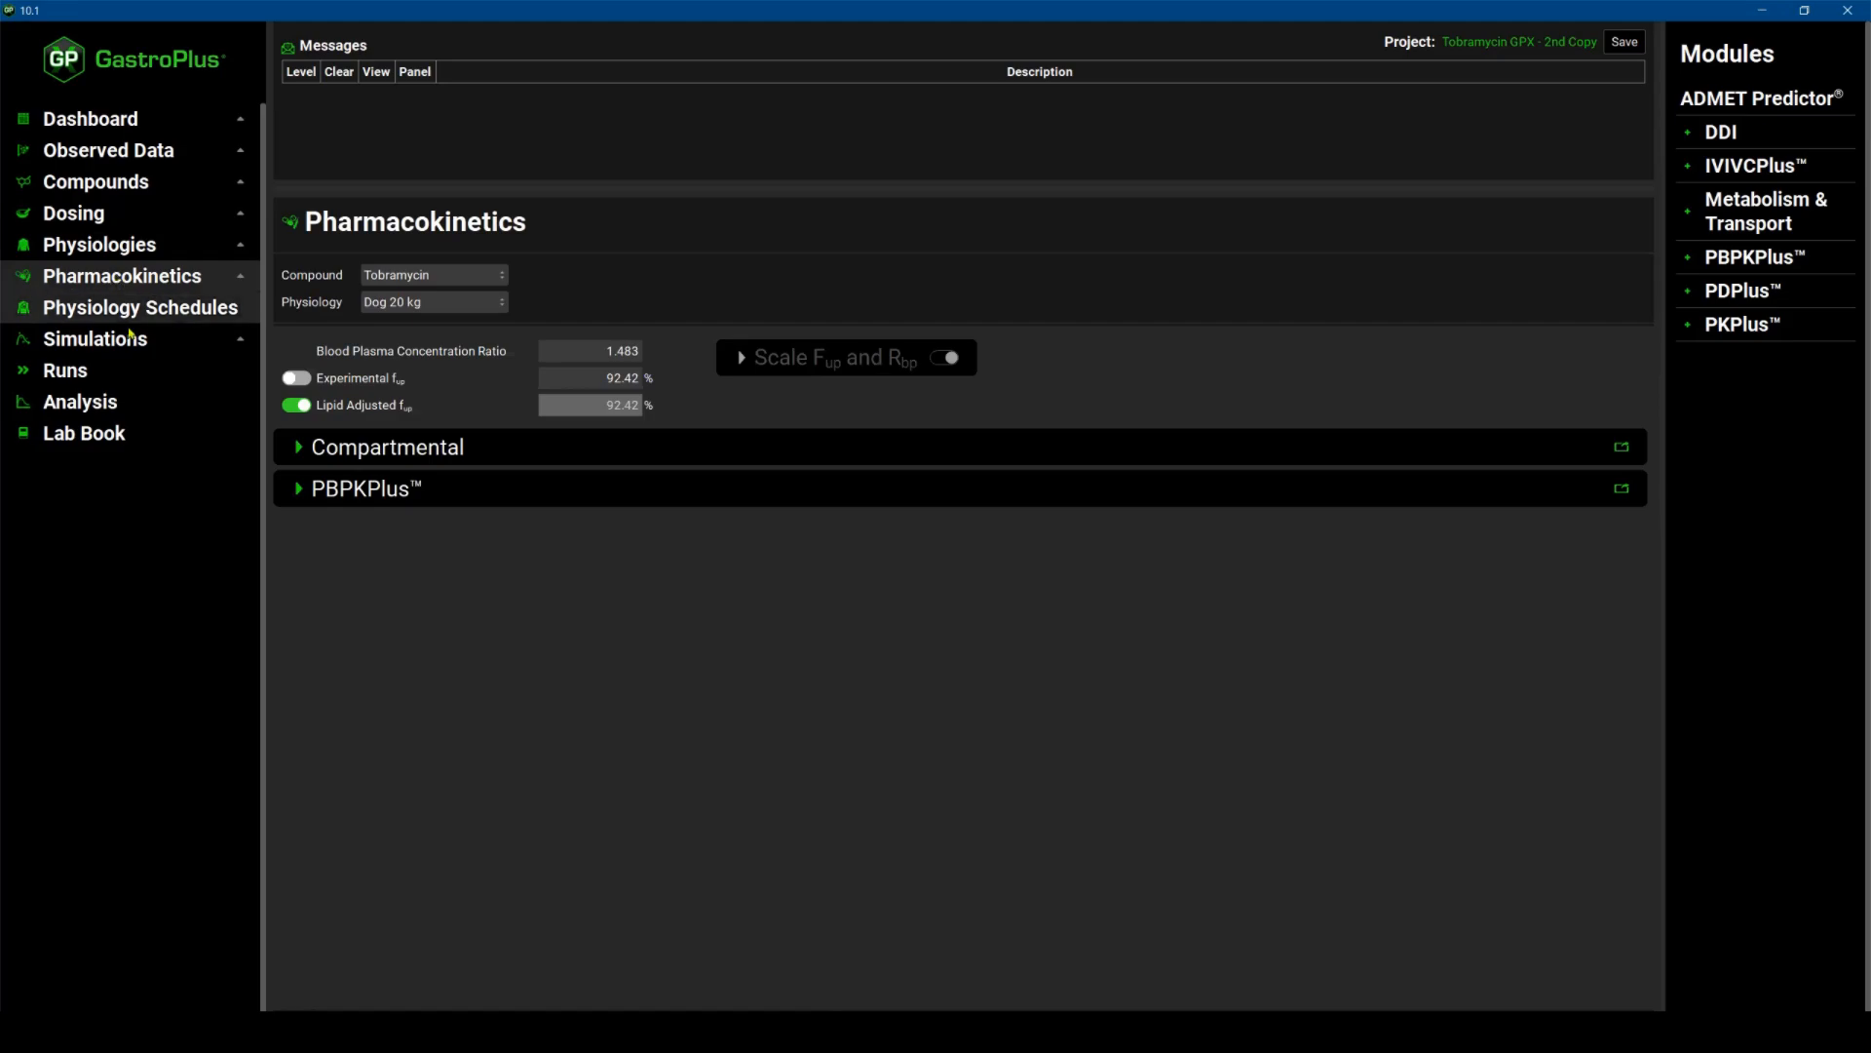
{"action": "left_click", "coordinate": [299, 489]}
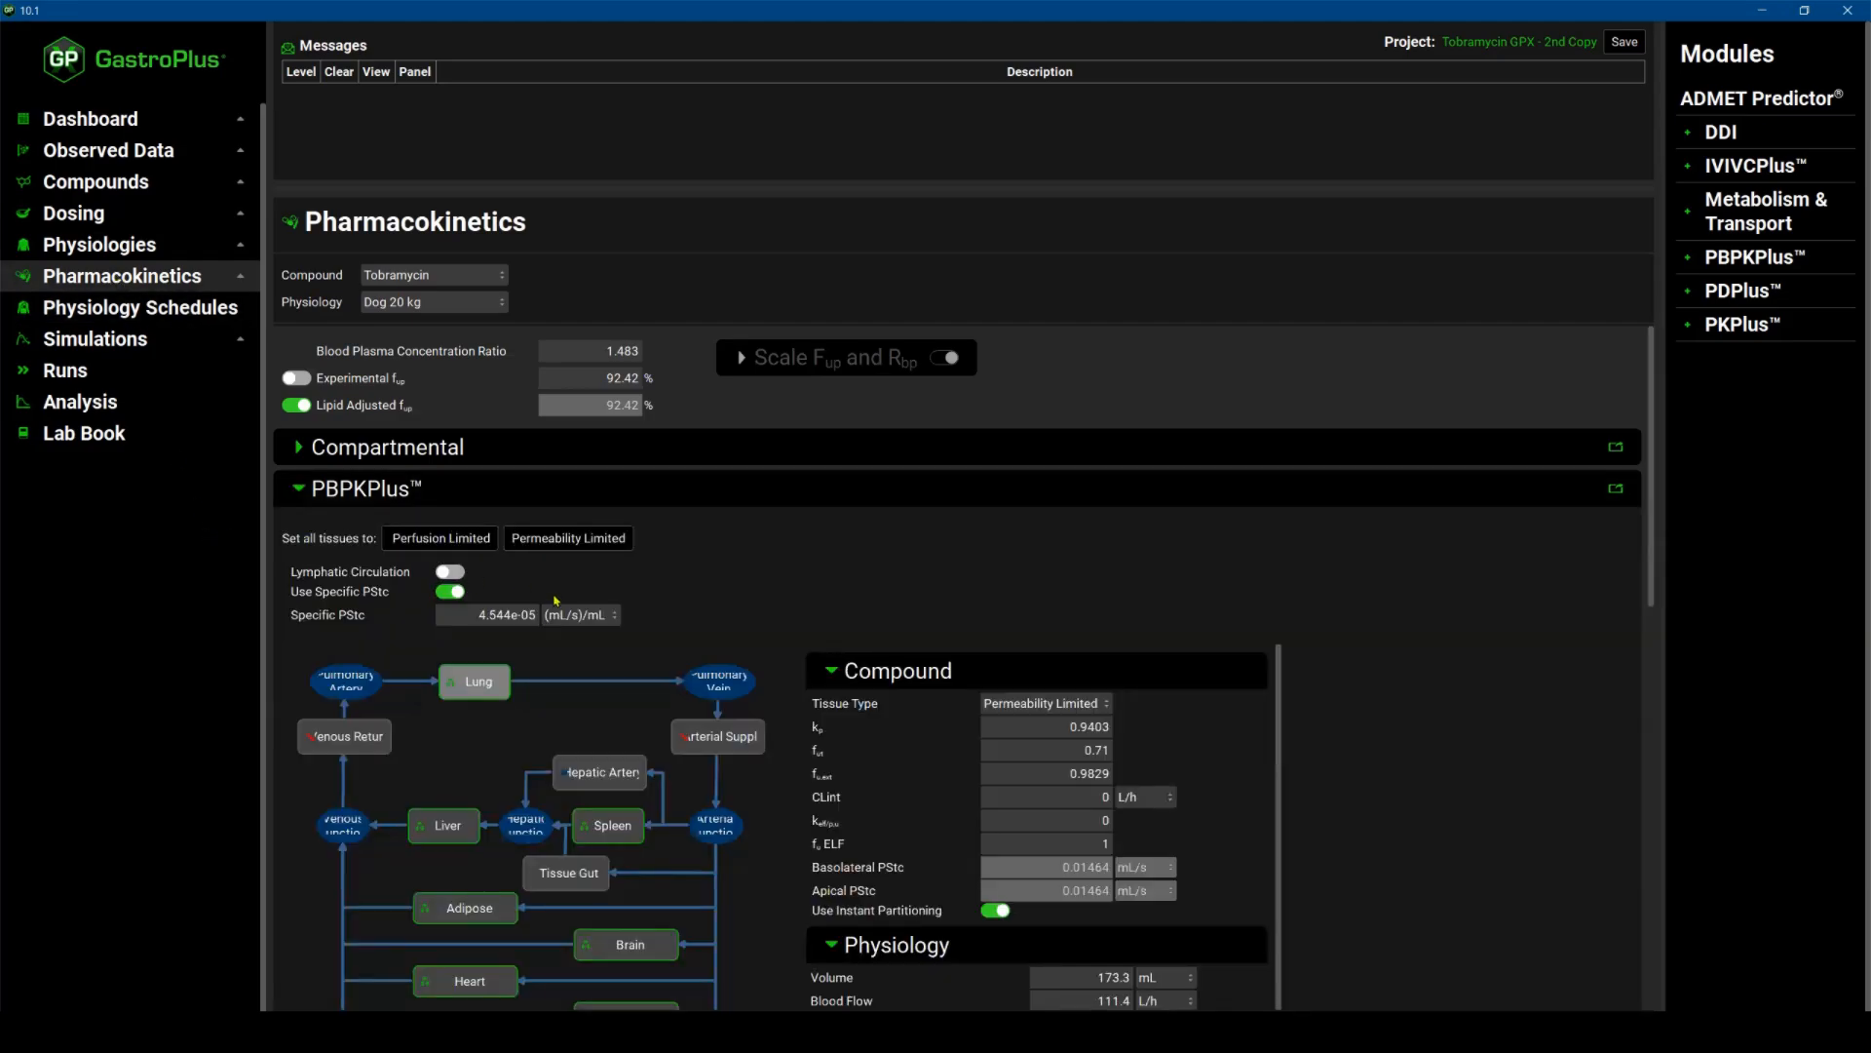
{"action": "scroll", "coordinate": [559, 507], "scroll_direction": "down", "scroll_amount": 3}
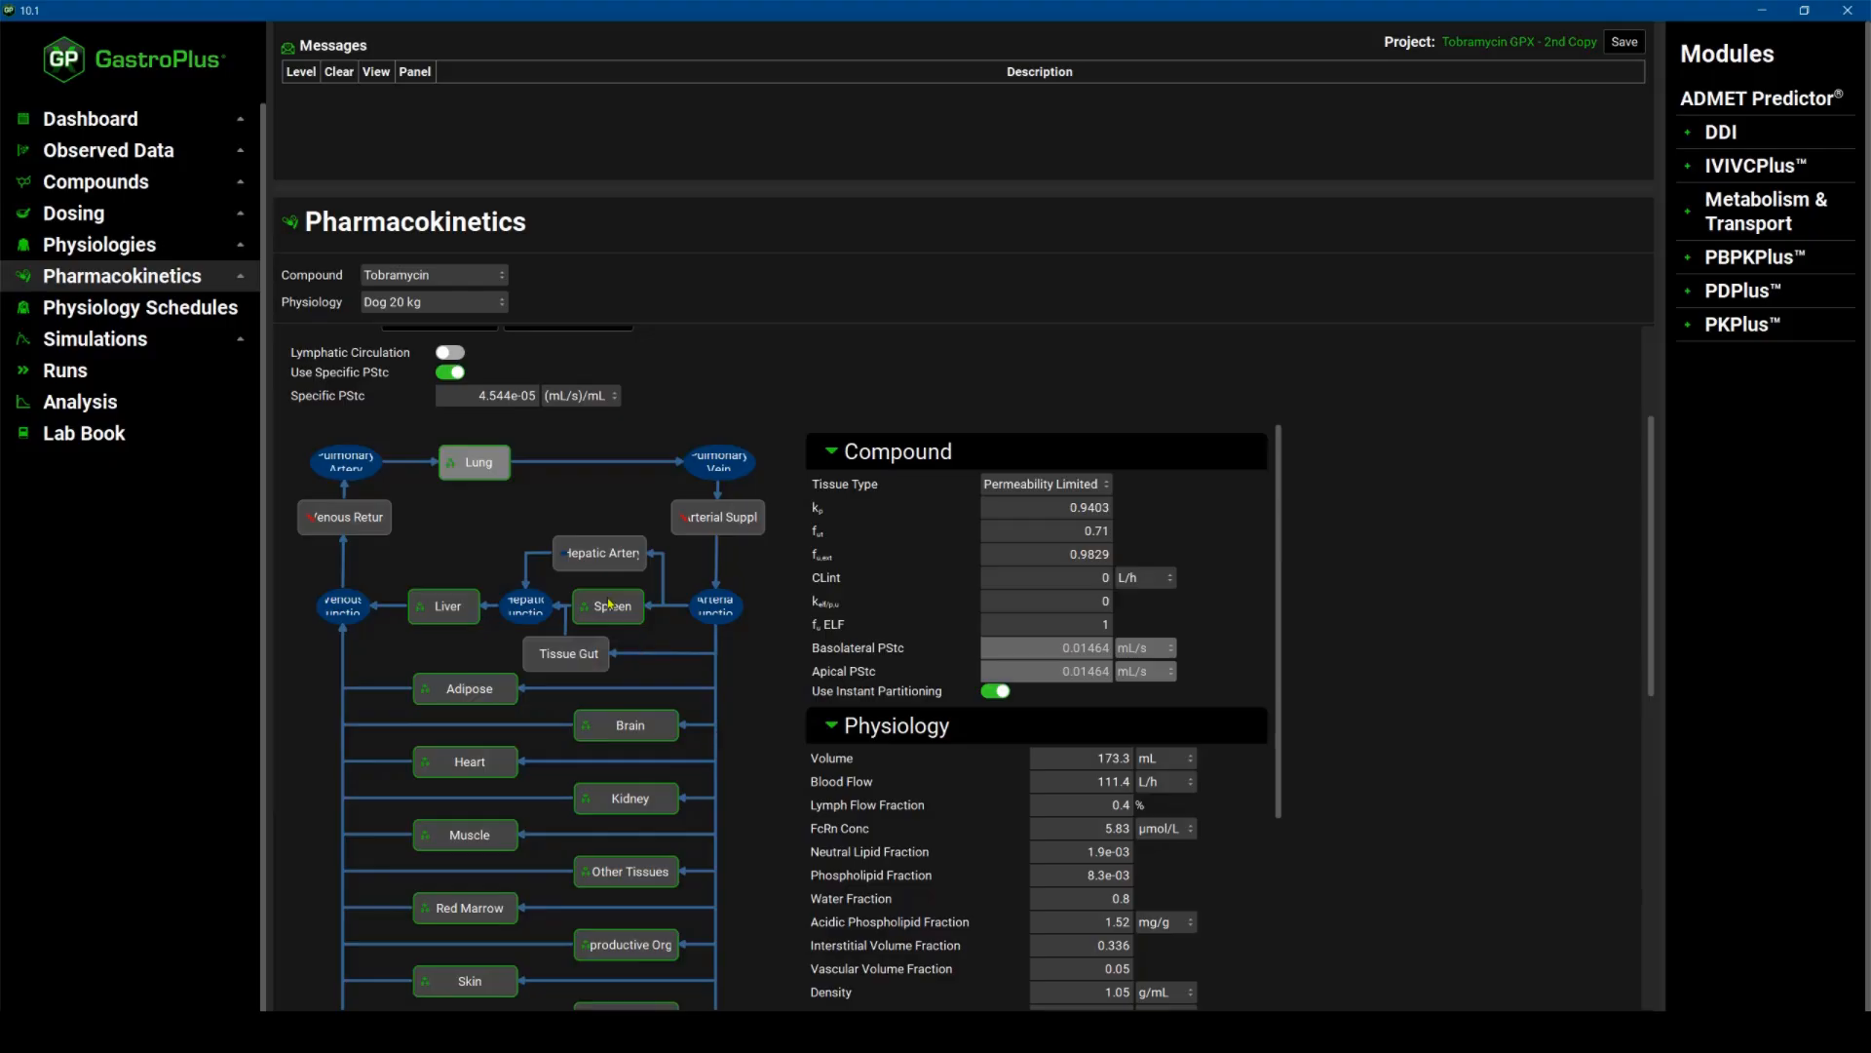
{"action": "scroll", "coordinate": [362, 405], "scroll_direction": "up", "scroll_amount": 1}
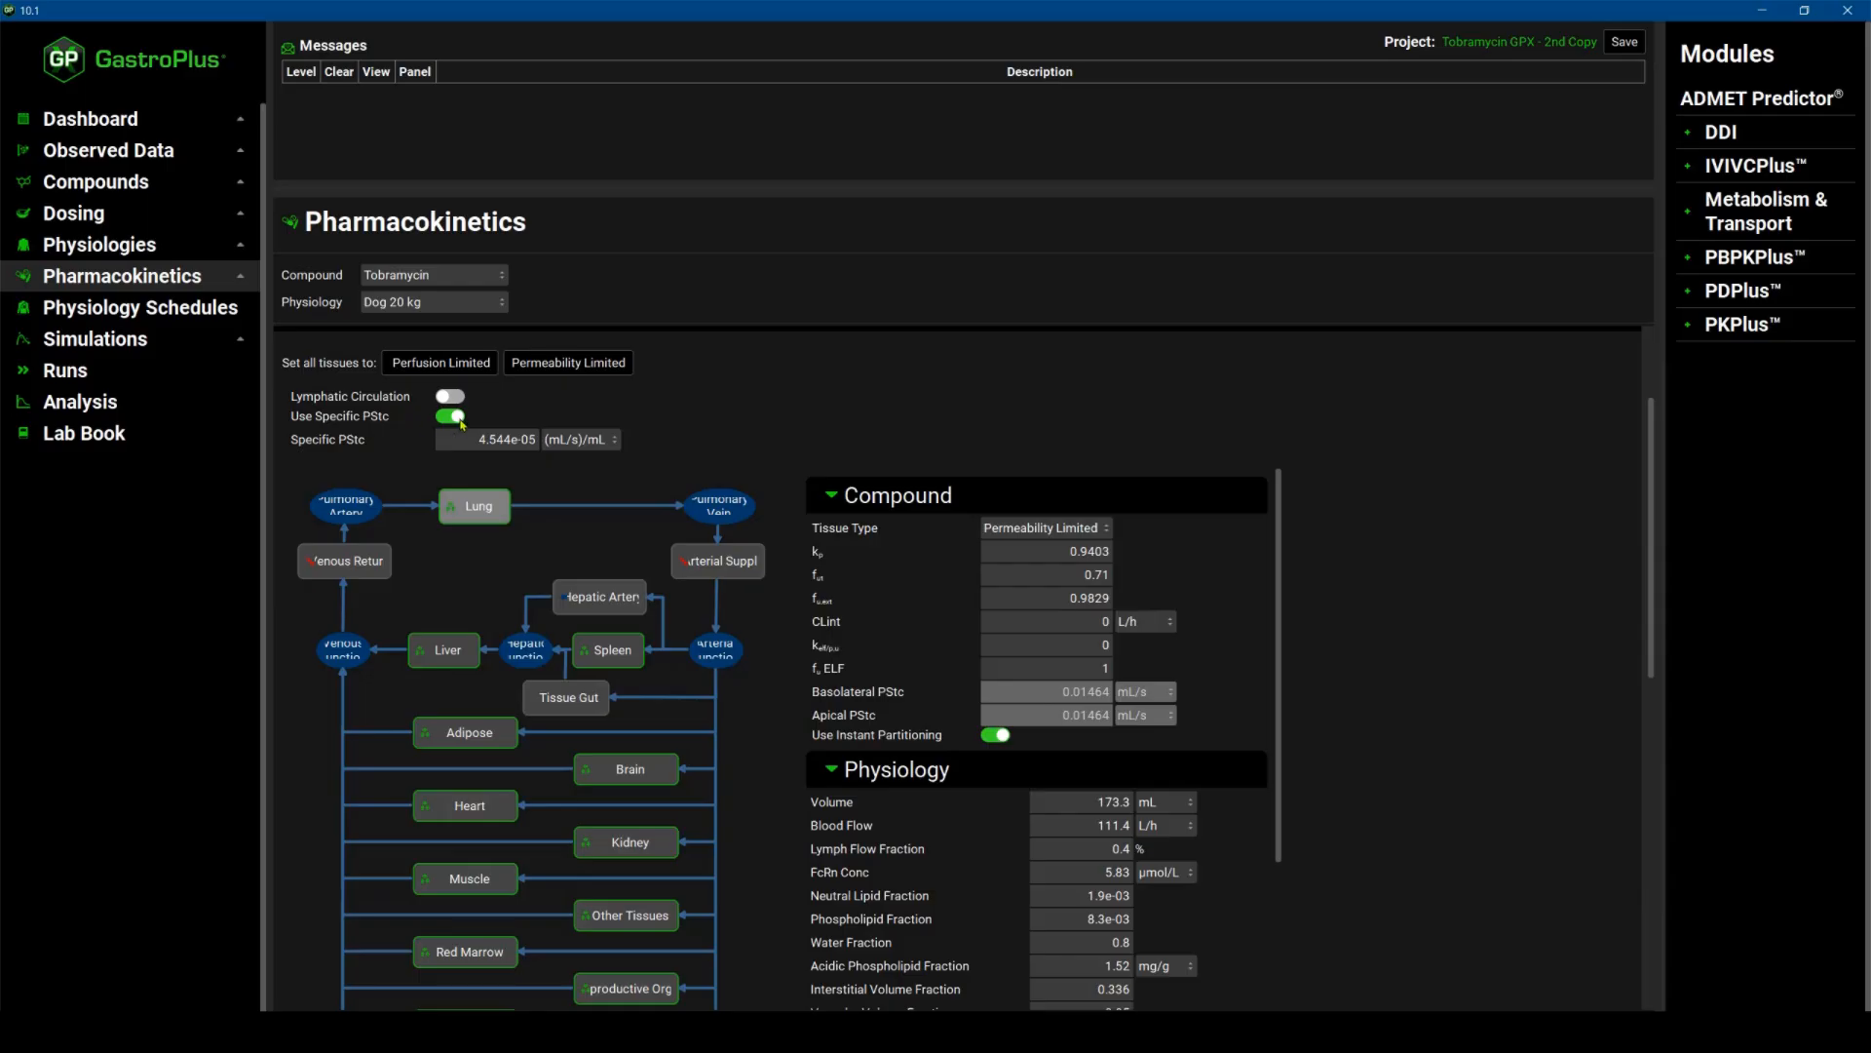
{"action": "scroll", "coordinate": [591, 530], "scroll_direction": "down", "scroll_amount": 3}
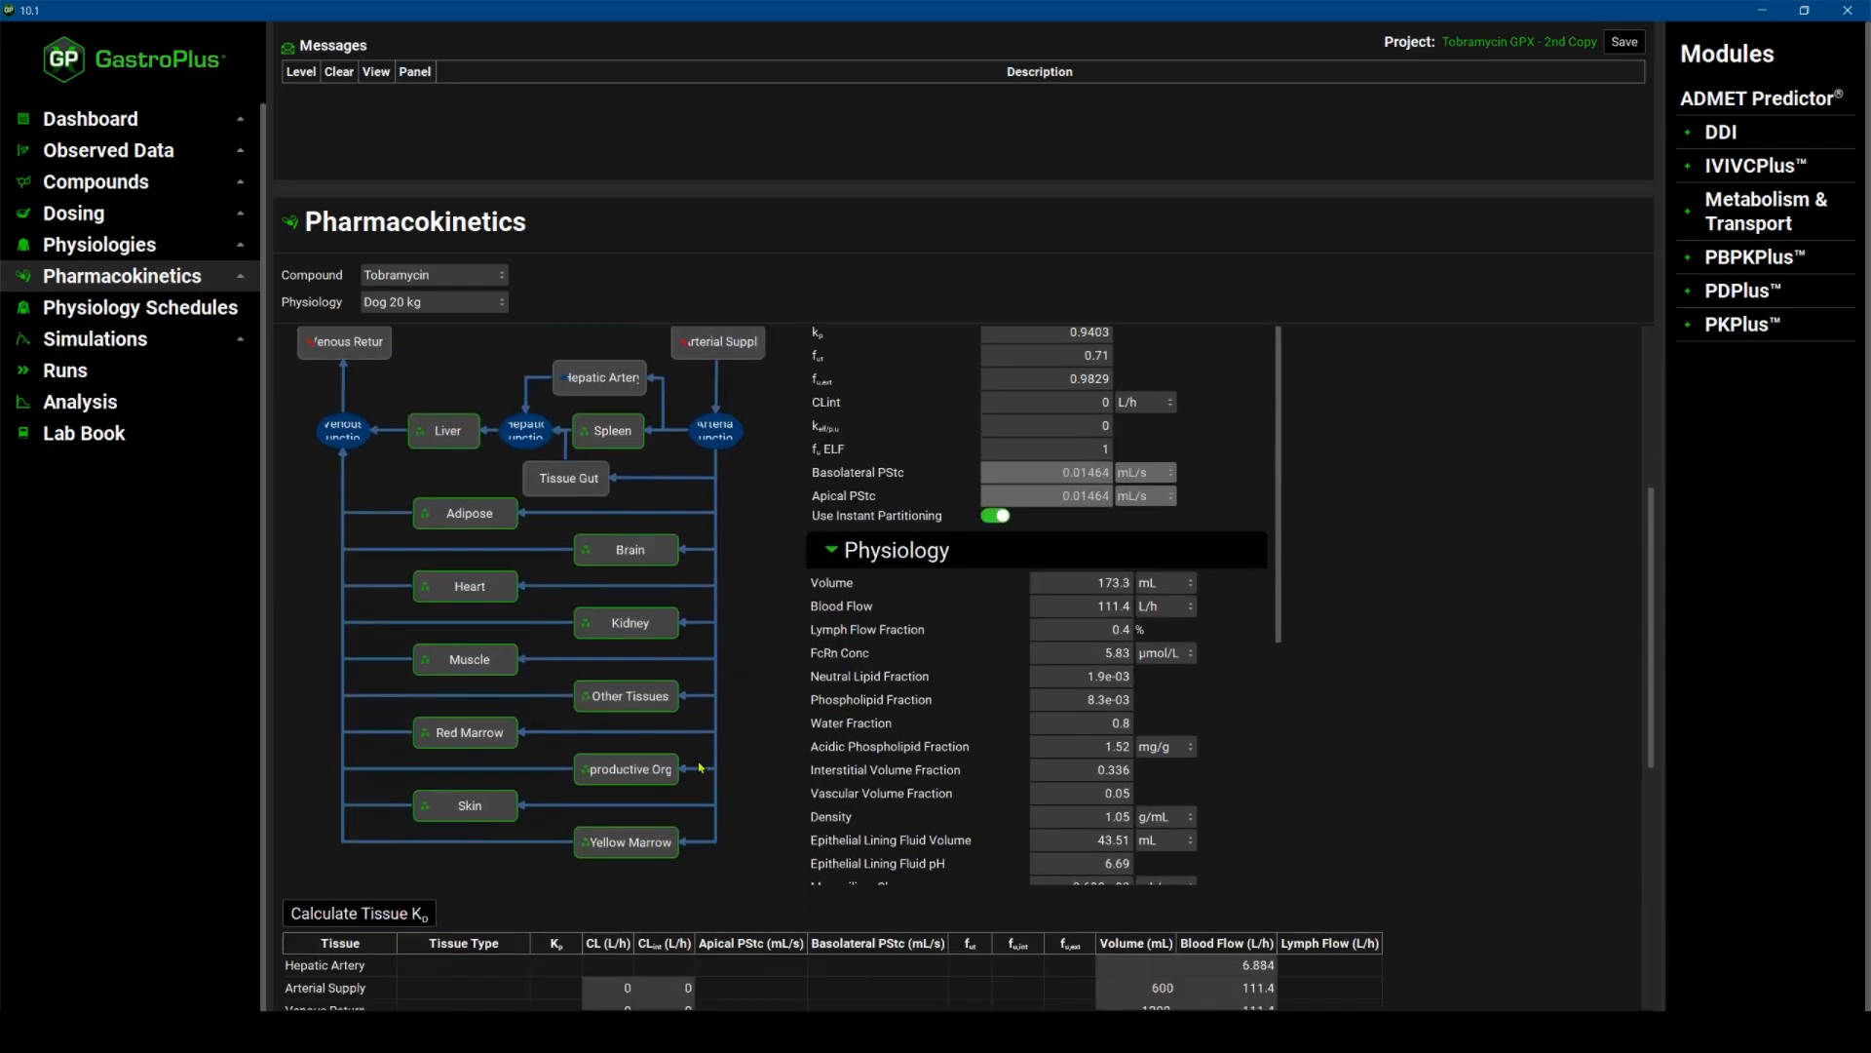
{"action": "left_click", "coordinate": [367, 918]}
Set the dog liver's CL to 0 L/h and check the Permeability Limited Tissues options.
{"action": "scroll", "coordinate": [368, 919], "scroll_direction": "down", "scroll_amount": 3}
{"action": "double_click", "coordinate": [621, 859]}
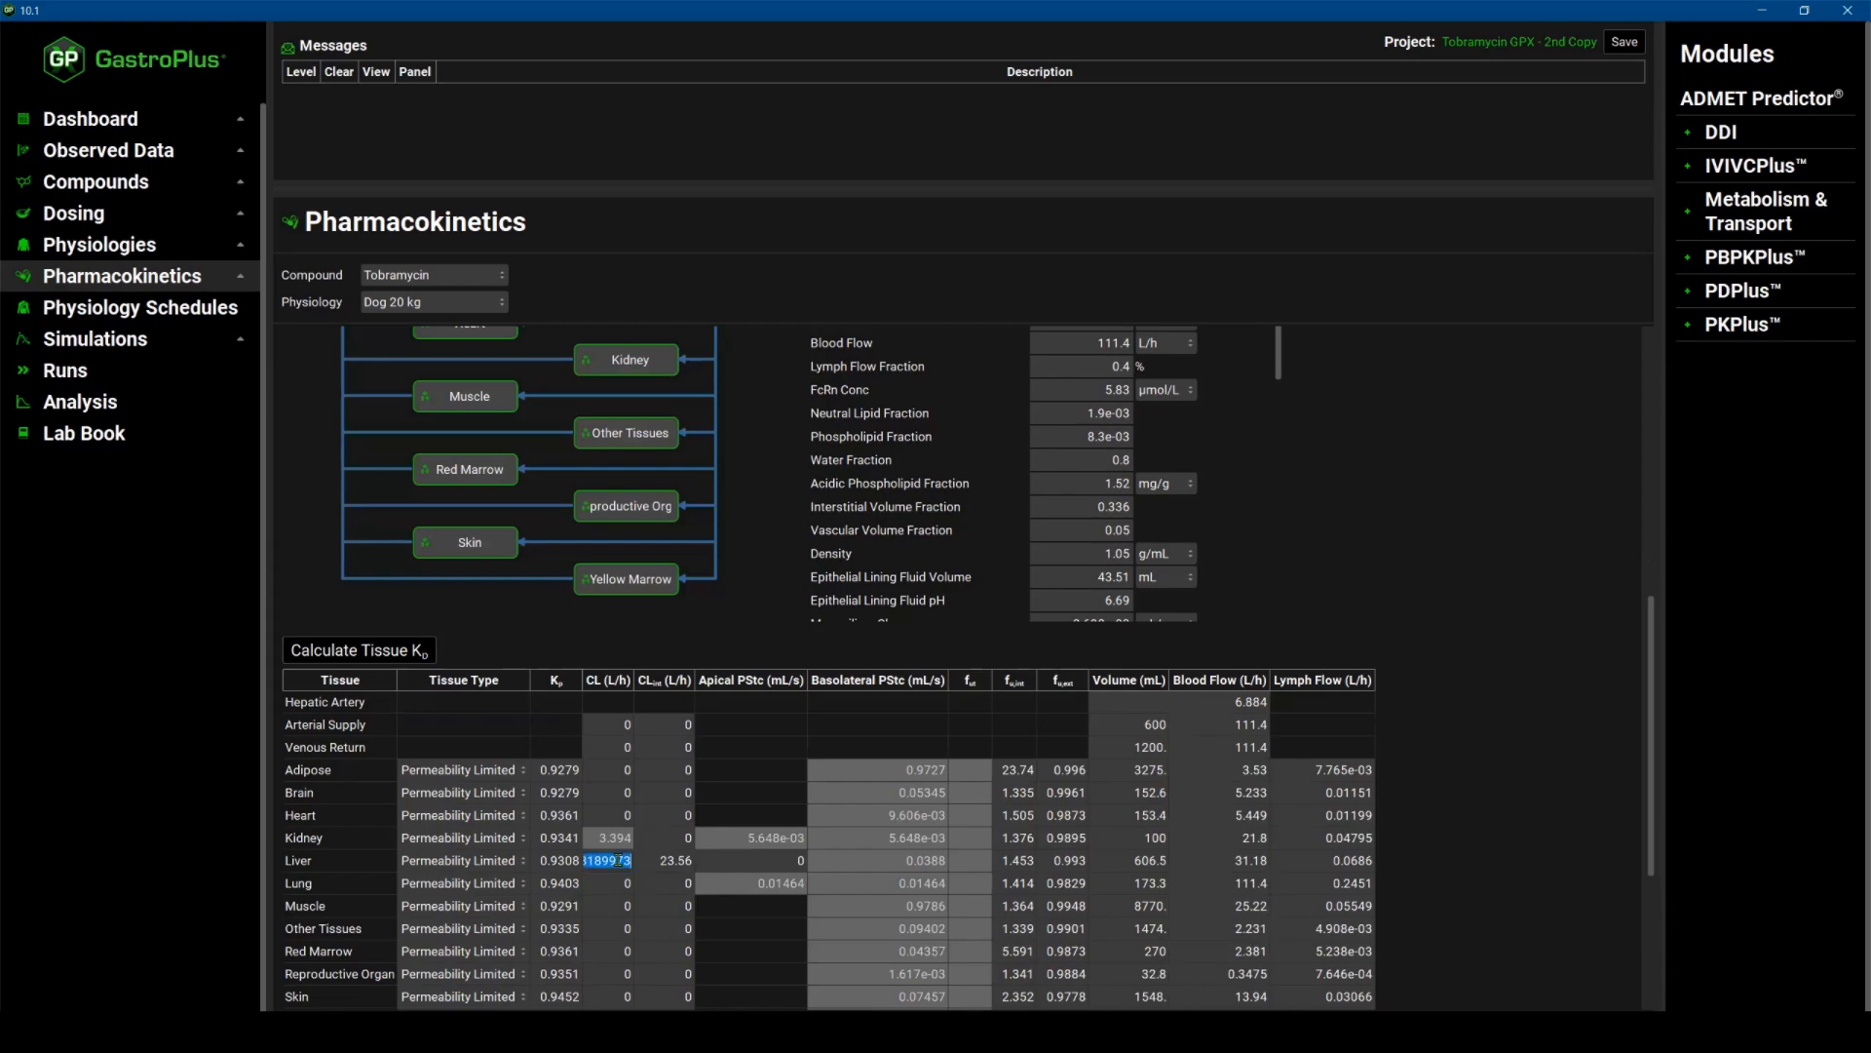
{"action": "type", "text": "0"}
{"action": "double_click", "coordinate": [624, 883]}
{"action": "scroll", "coordinate": [653, 870], "scroll_direction": "down", "scroll_amount": 4}
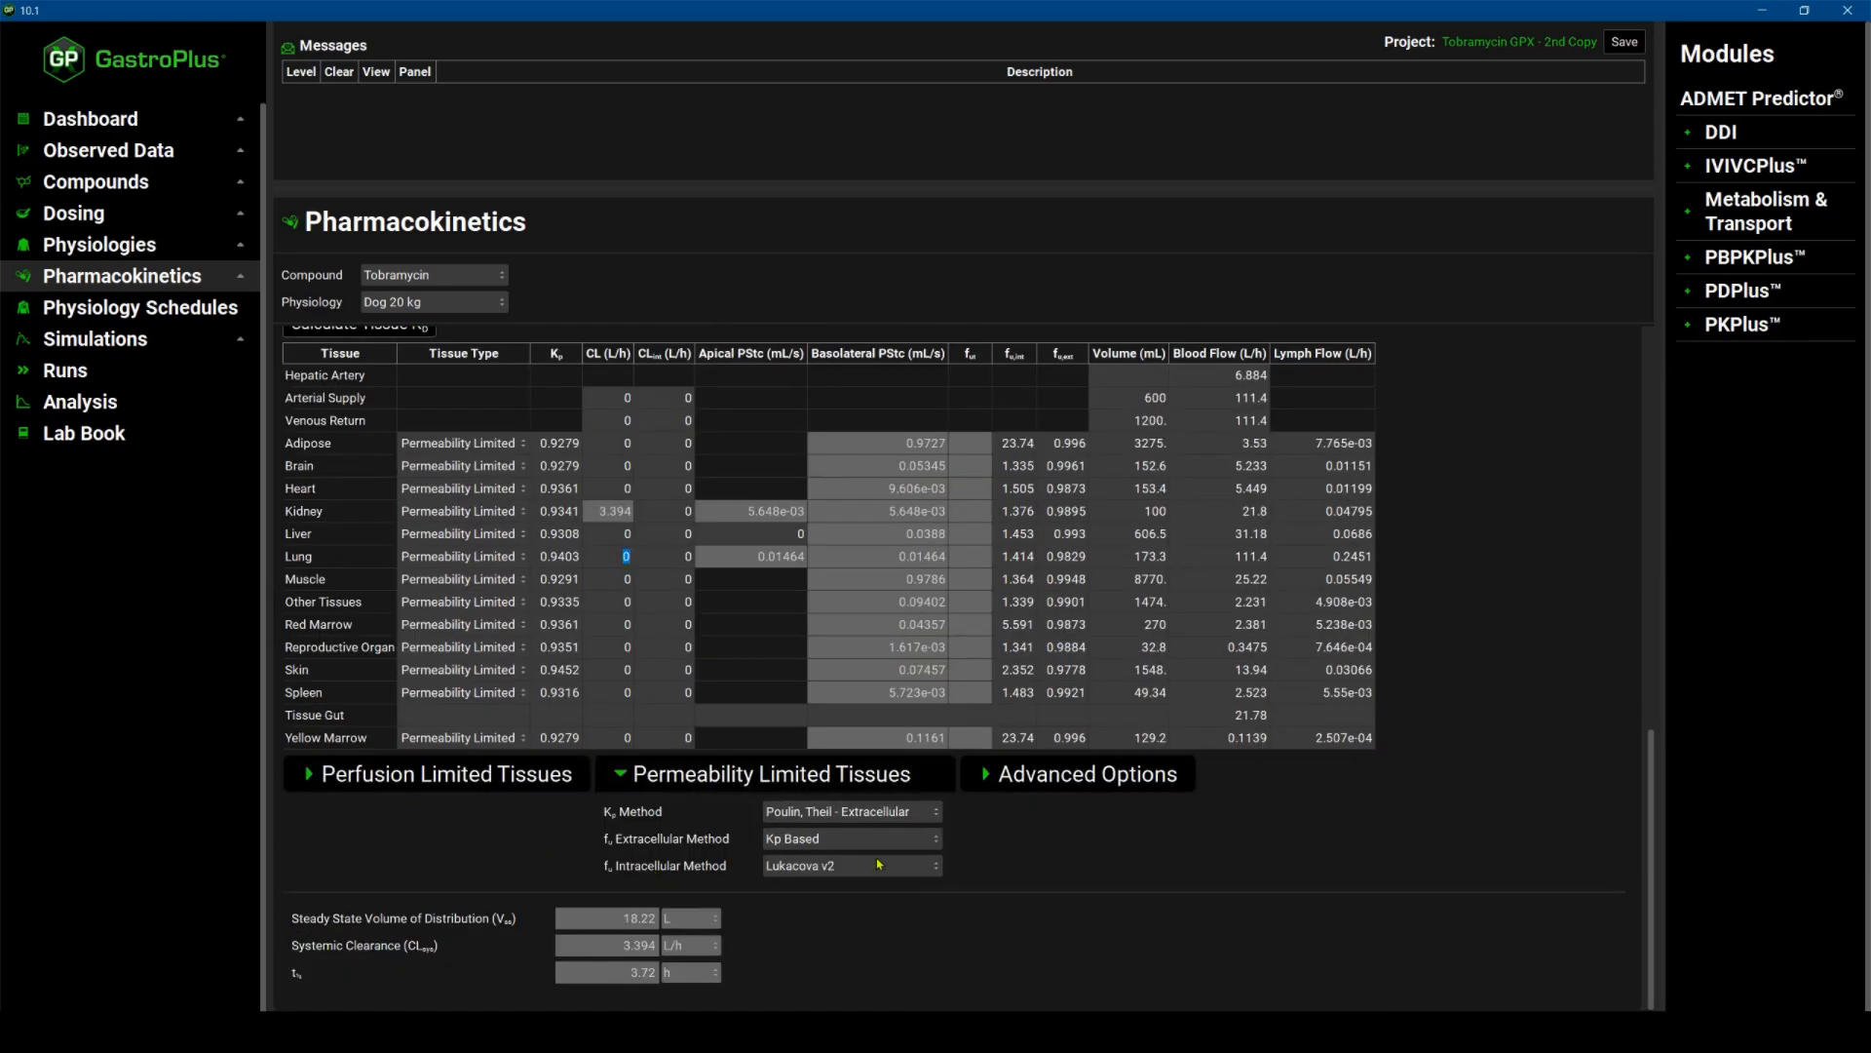
{"action": "left_click", "coordinate": [623, 773]}
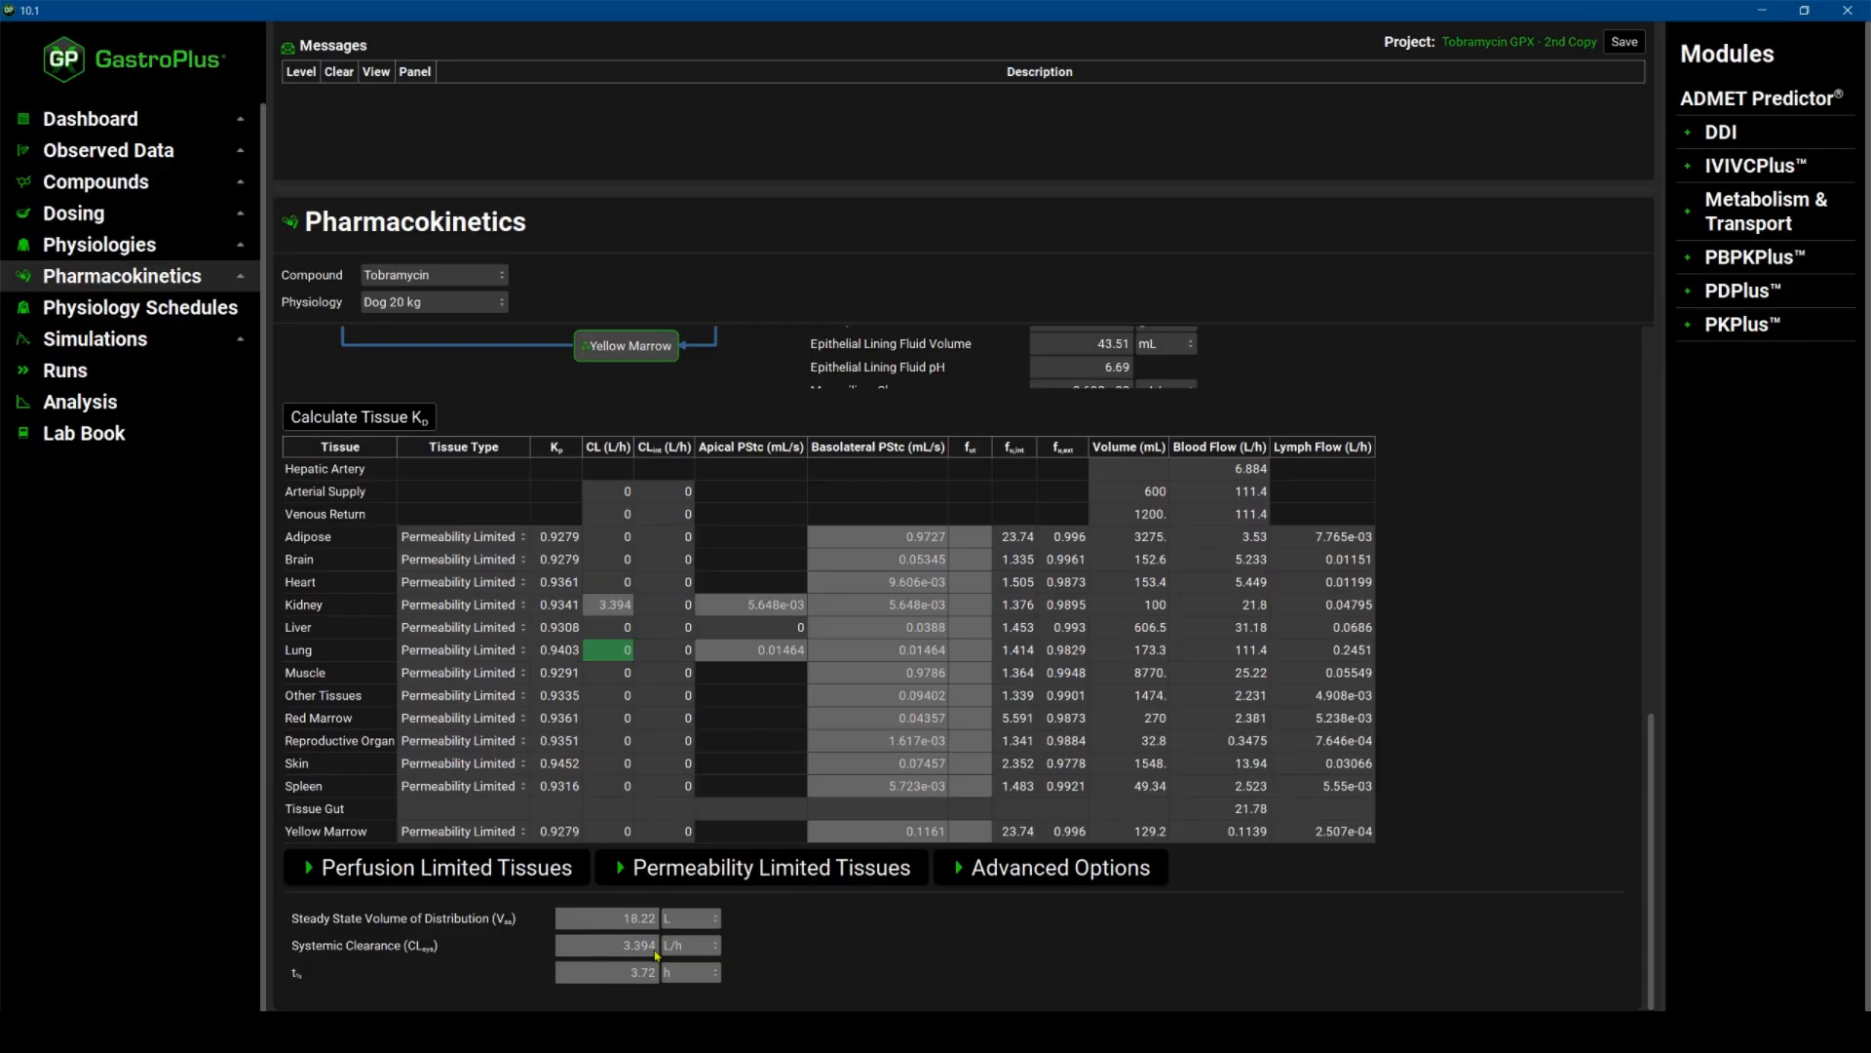
Open the physiology schedules and select the Dog 20 kg schedule to check its physiology.
{"action": "left_click", "coordinate": [164, 311]}
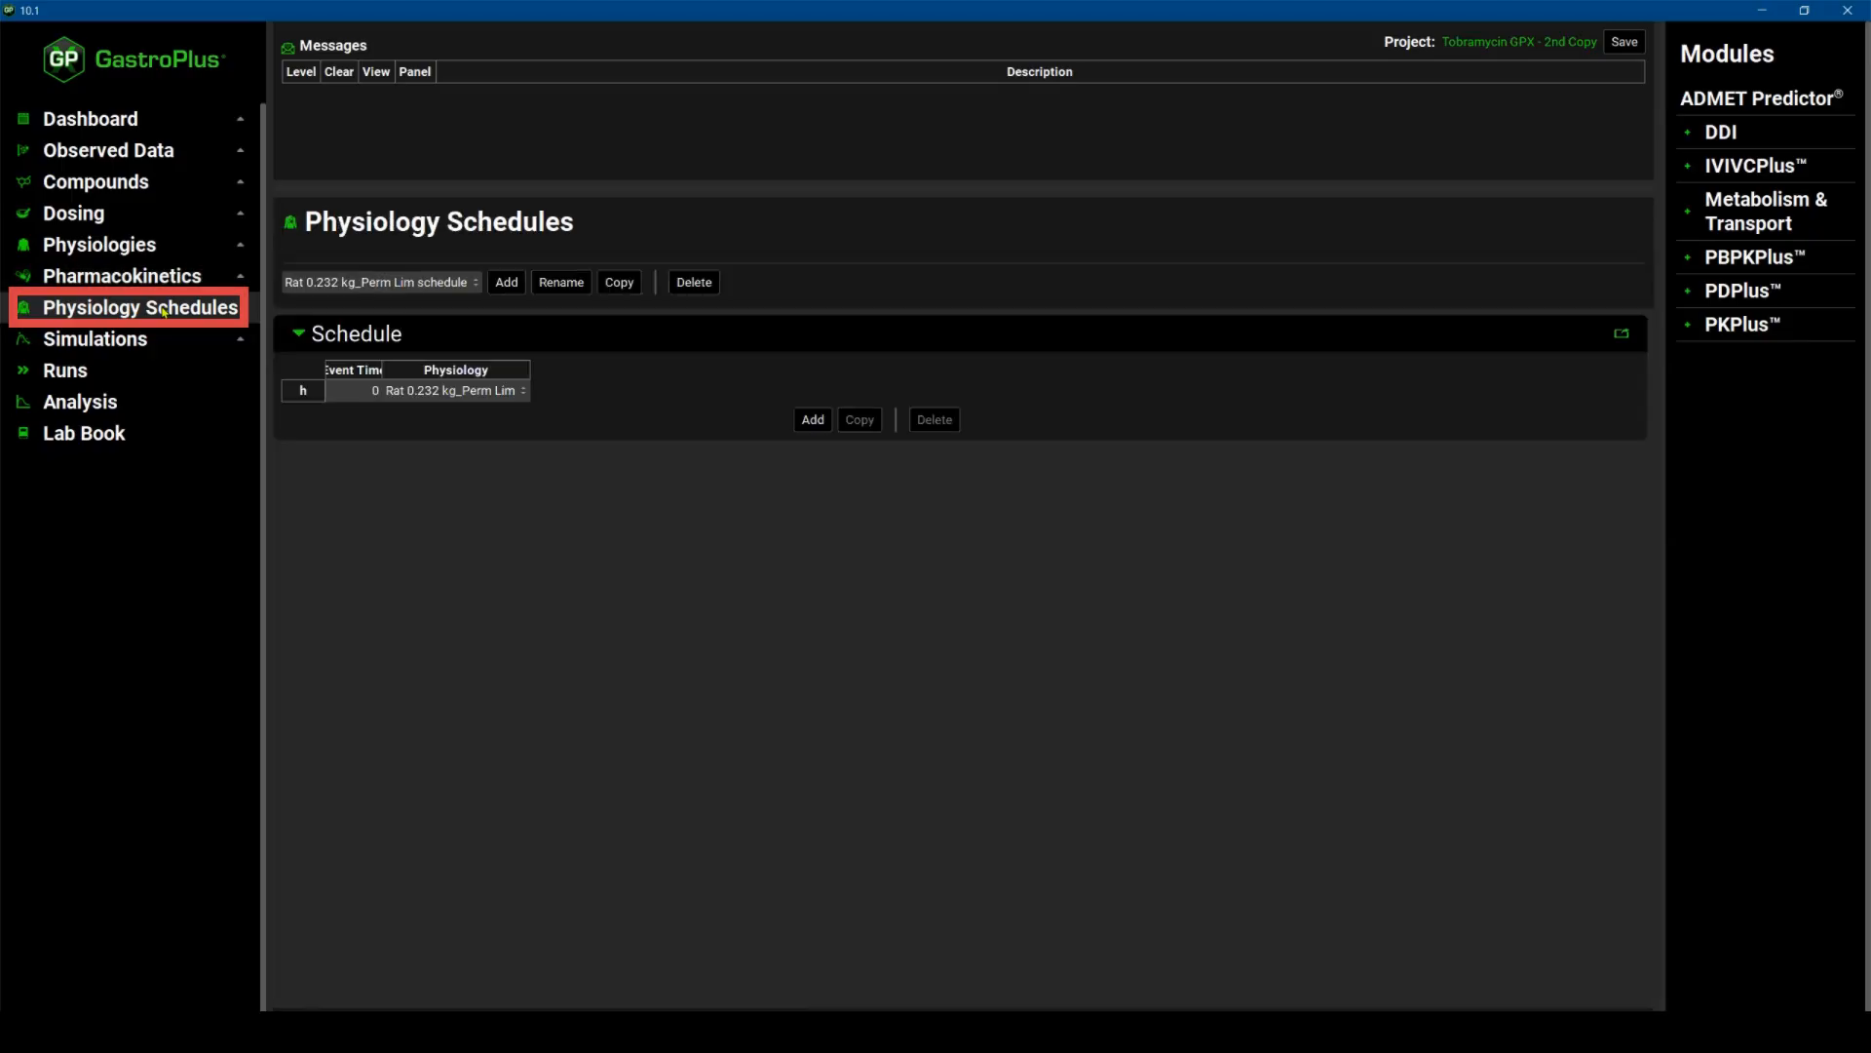
{"action": "left_click", "coordinate": [475, 282]}
{"action": "left_click", "coordinate": [398, 351]}
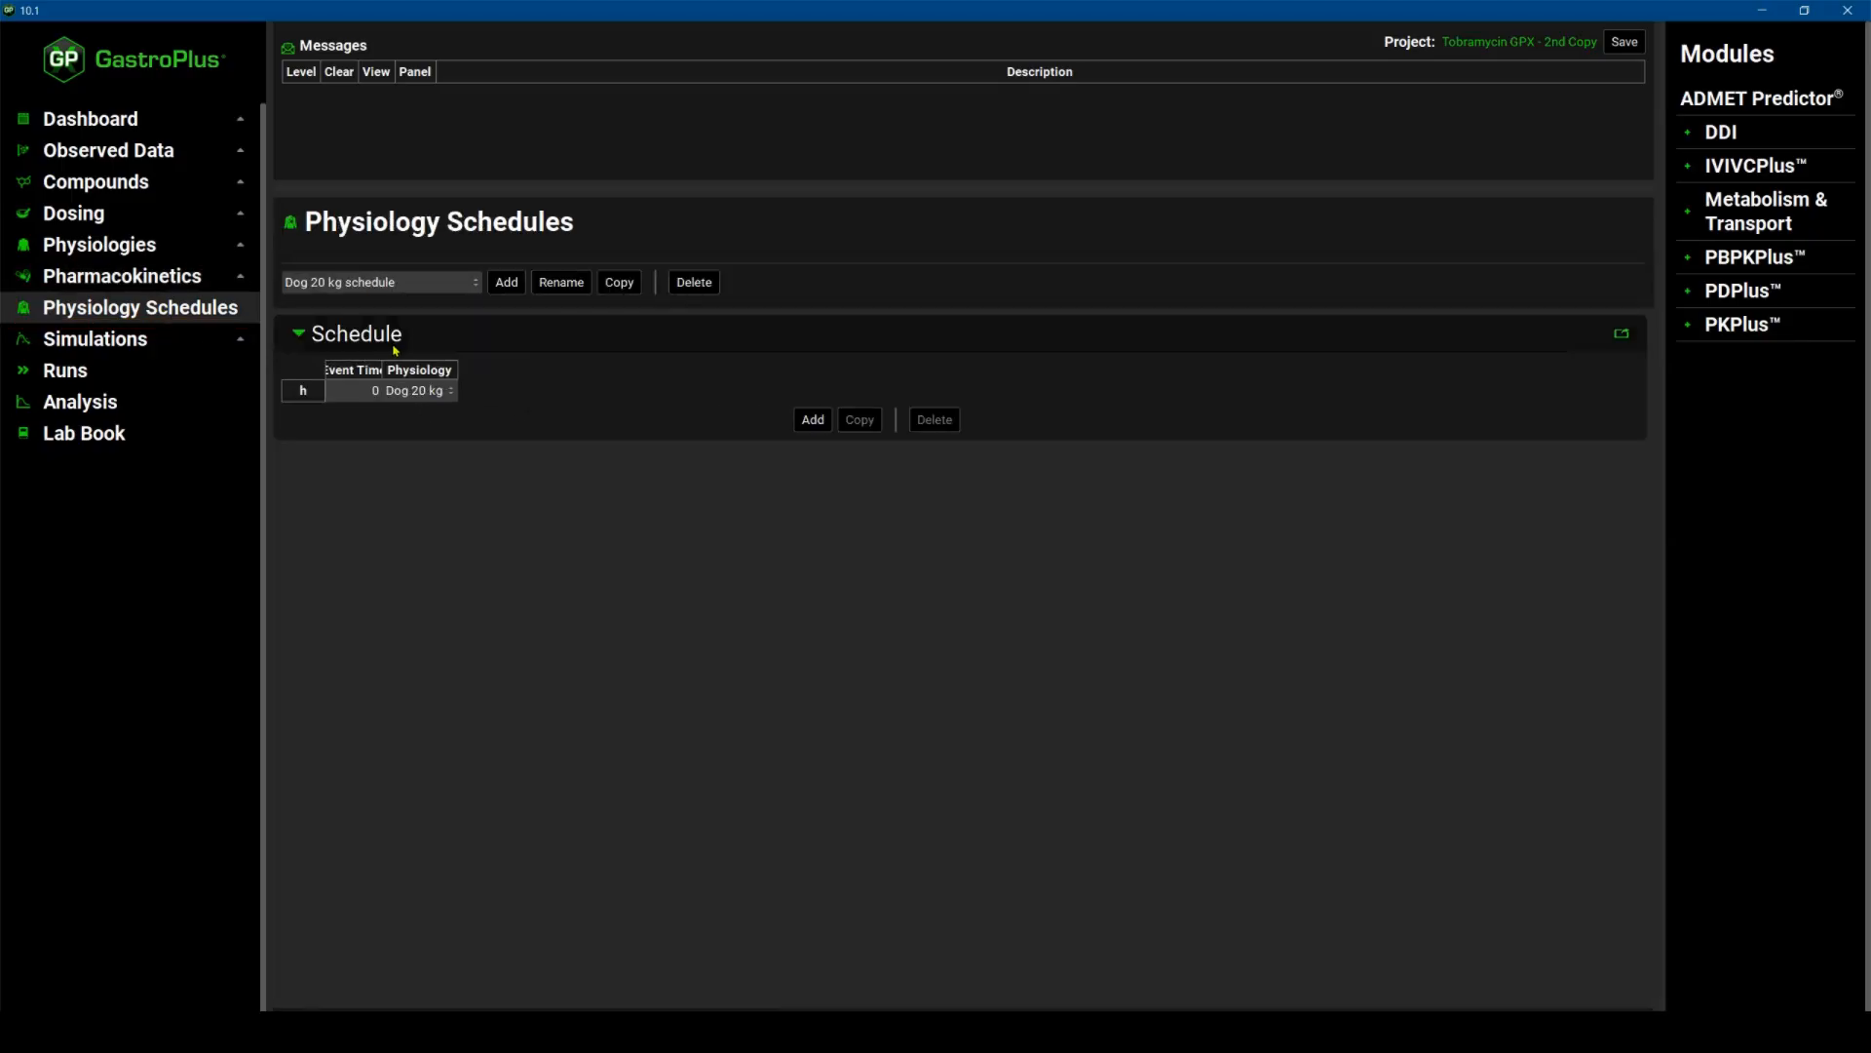
Open the Dog IV 5 mpk_Perm Lim simulation, set its pharmacokinetic model to Physiologically Based, and save the project.
{"action": "left_click", "coordinate": [115, 342]}
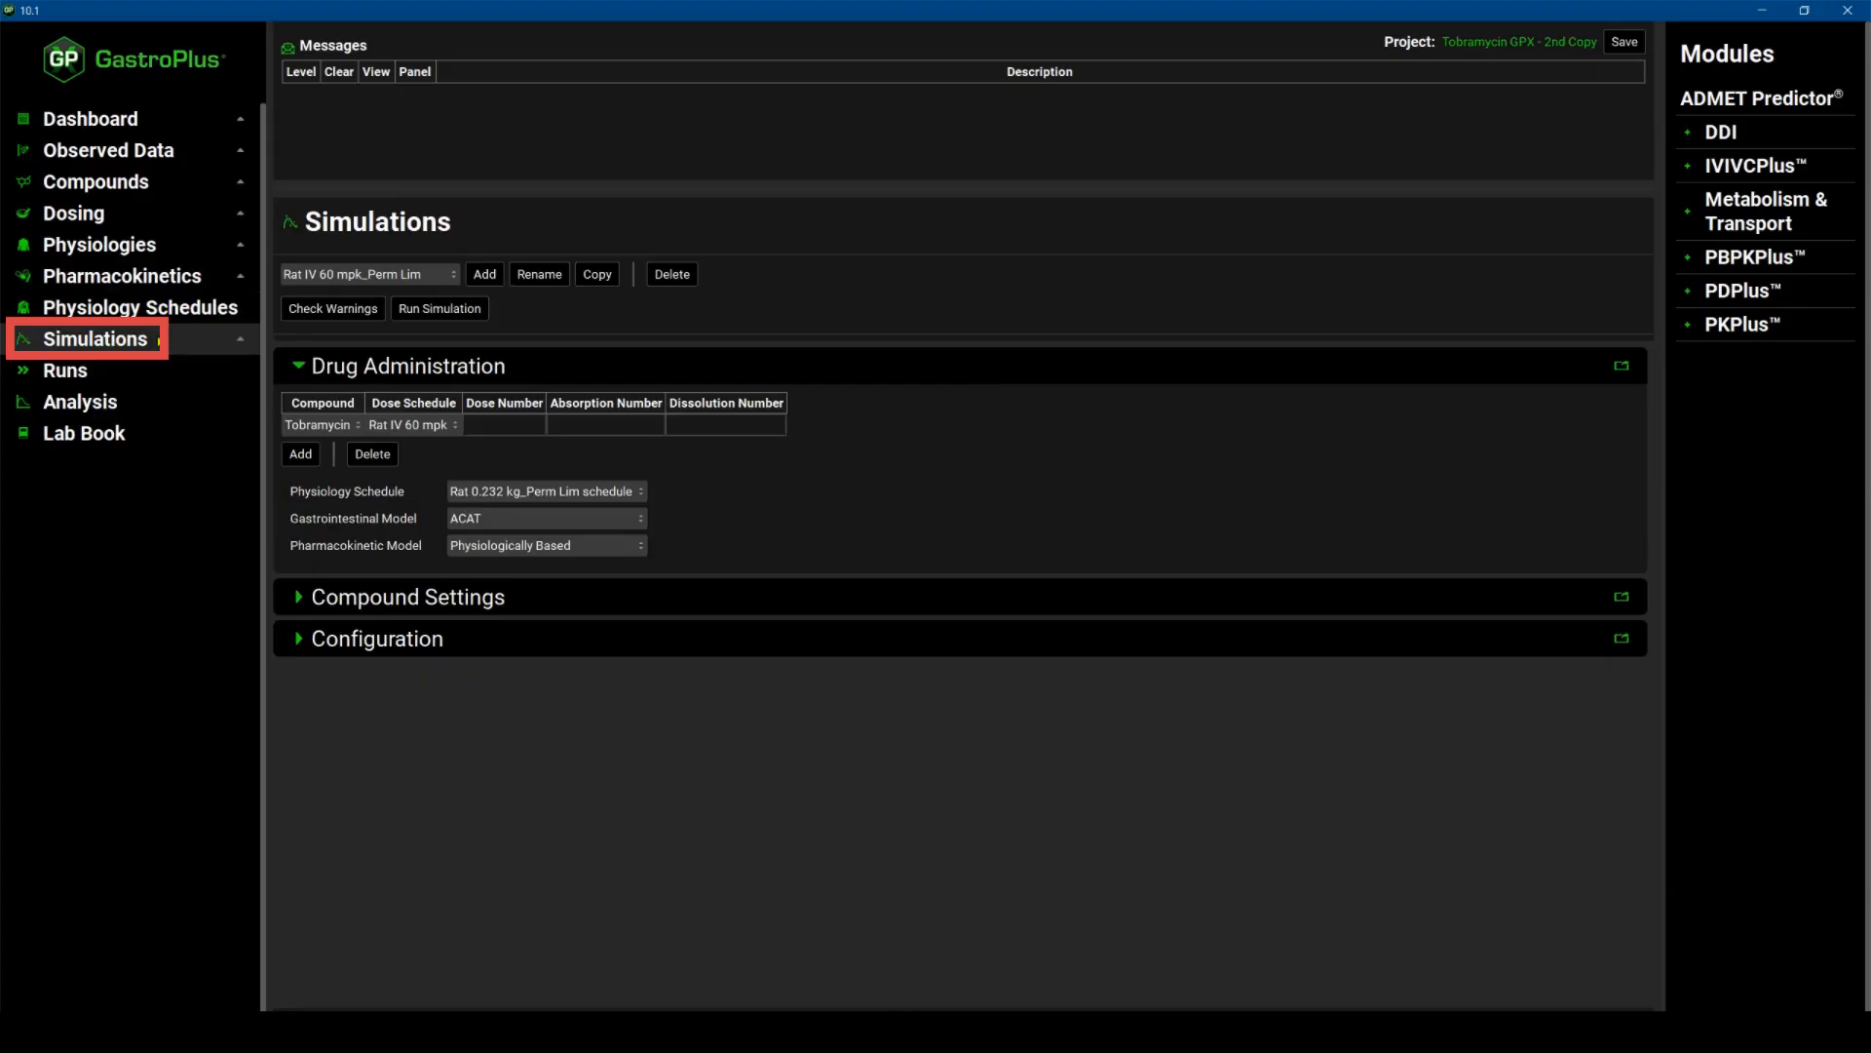
{"action": "left_click", "coordinate": [370, 274]}
{"action": "left_click", "coordinate": [381, 293]}
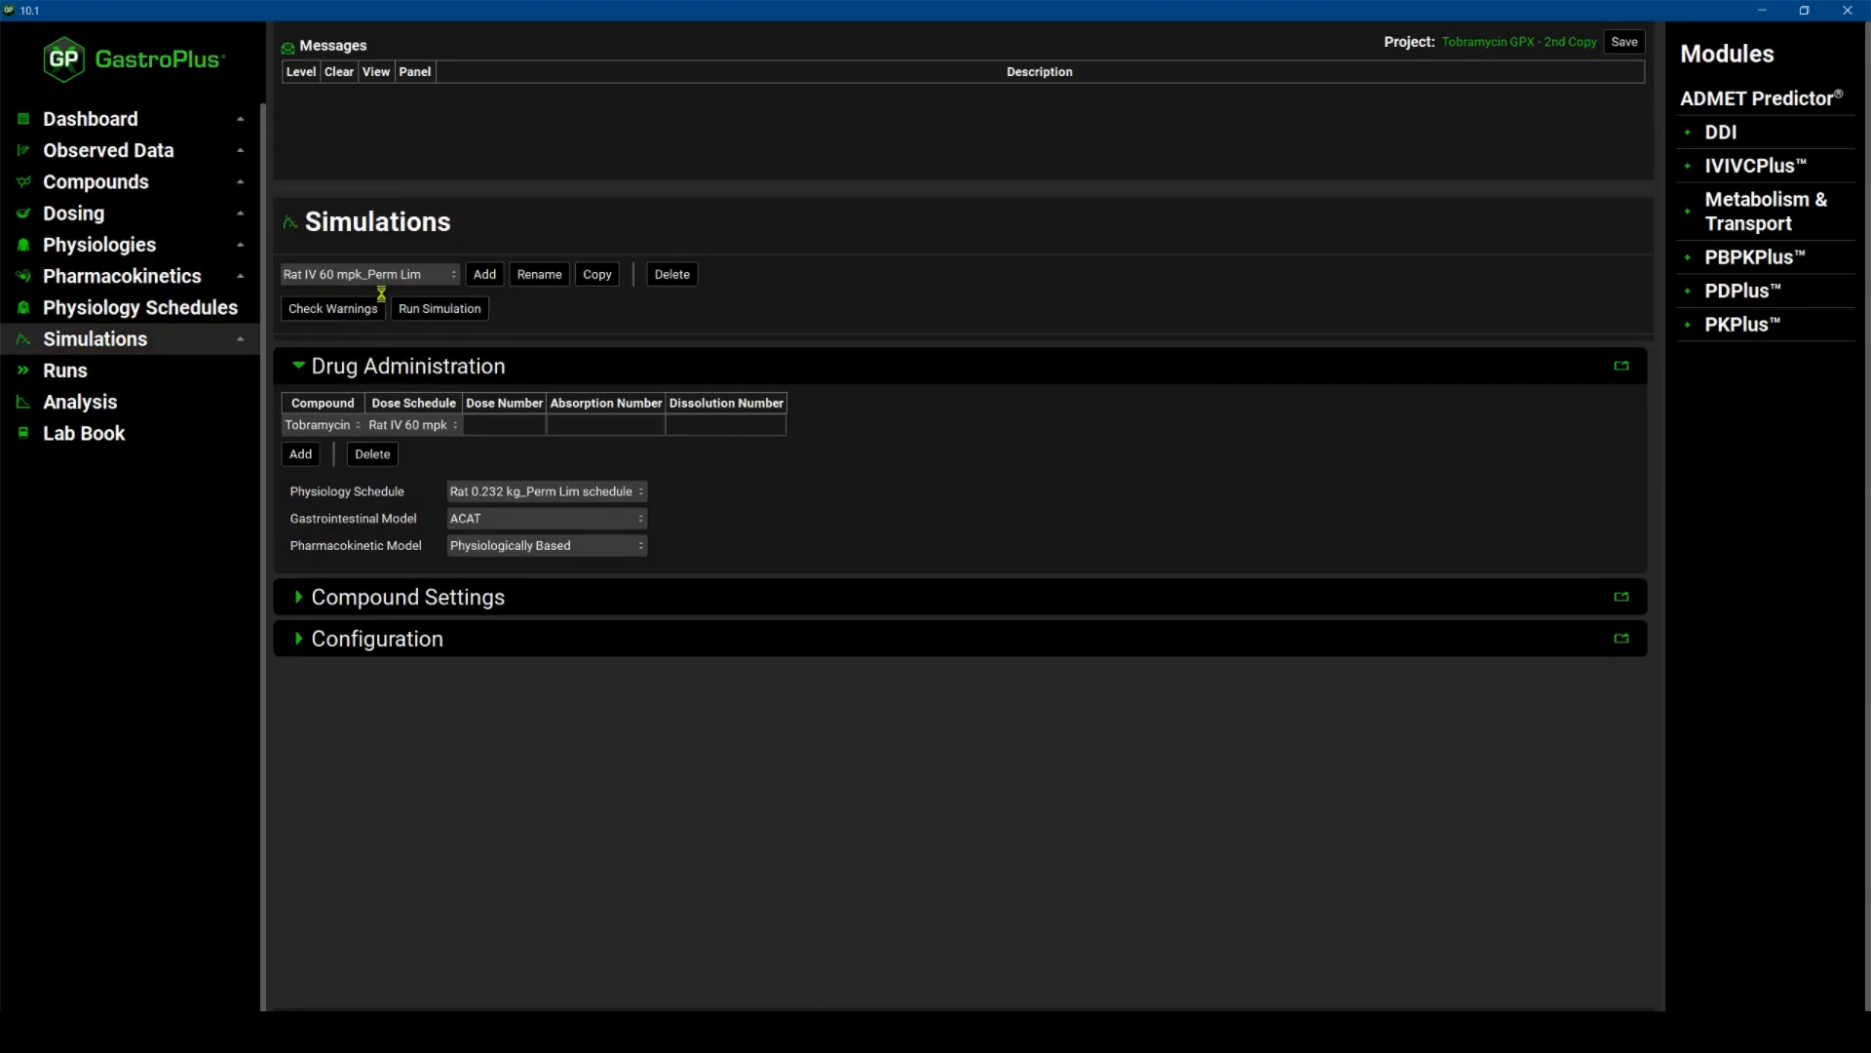
{"action": "left_click", "coordinate": [639, 548]}
{"action": "left_click", "coordinate": [563, 595]}
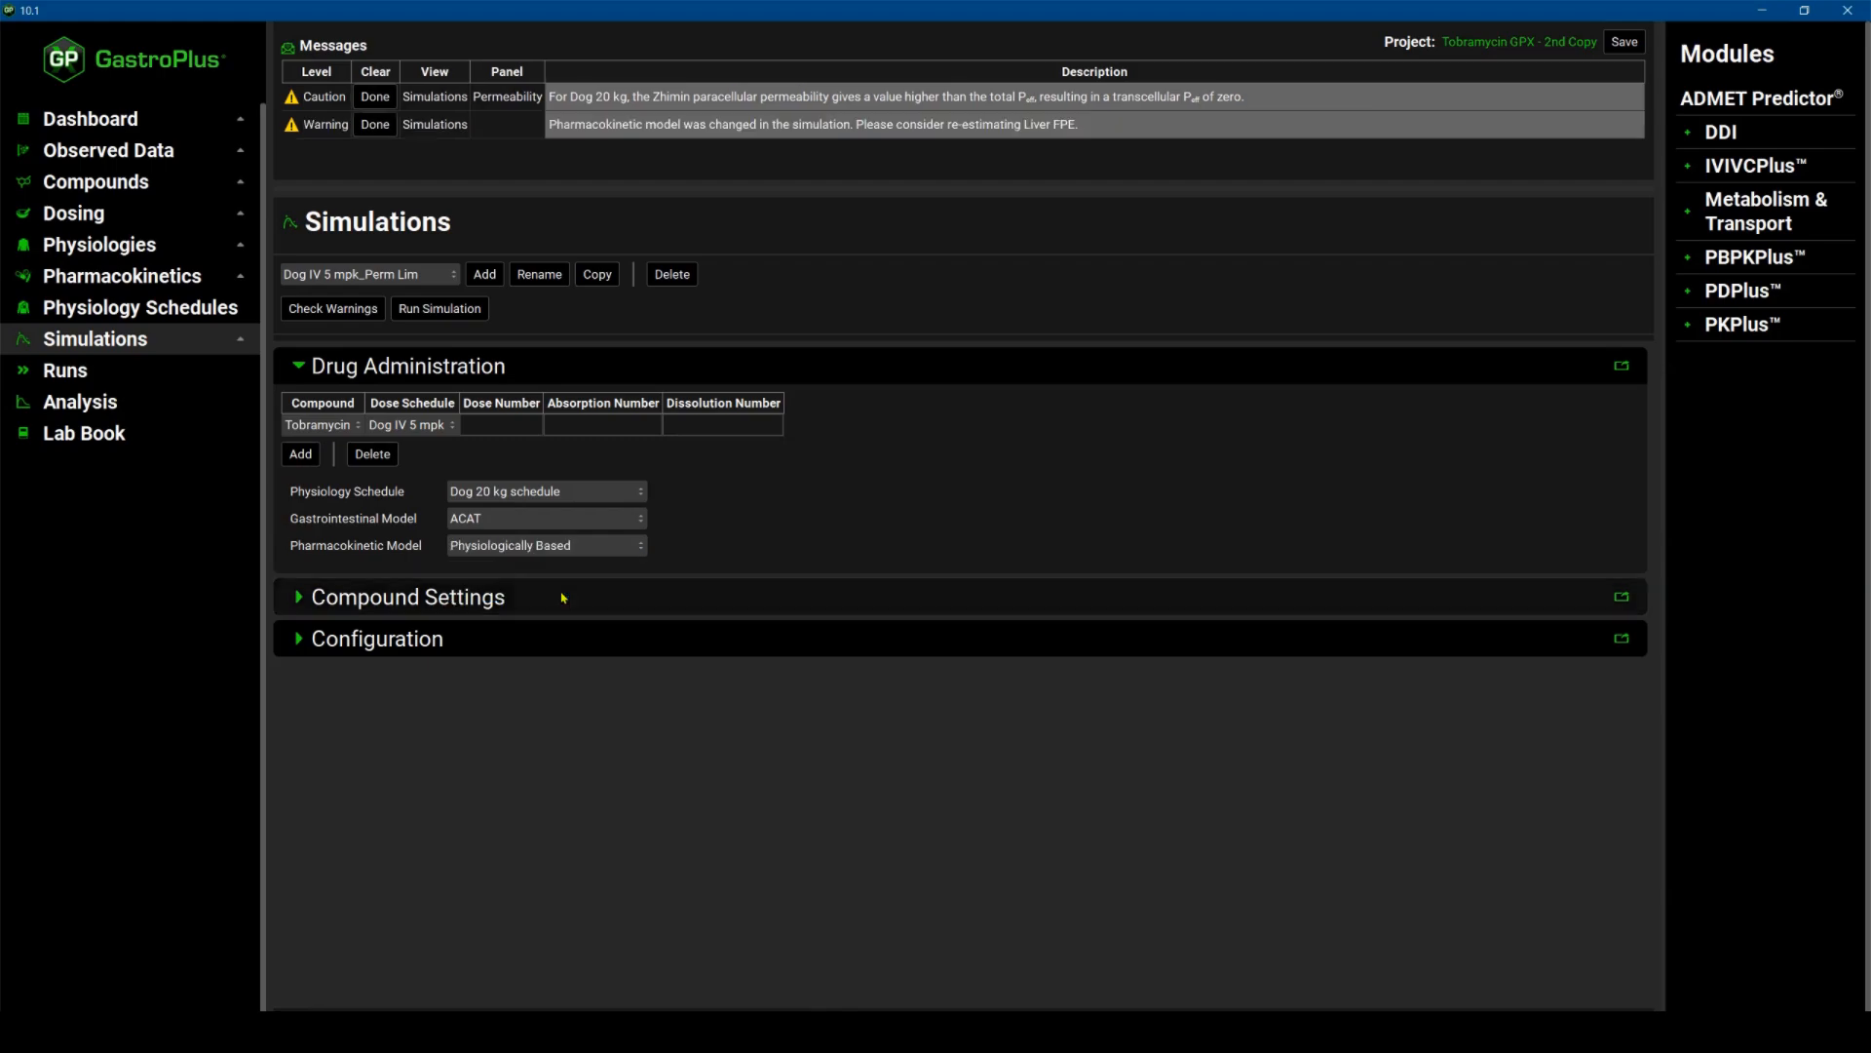
{"action": "left_click", "coordinate": [1625, 41]}
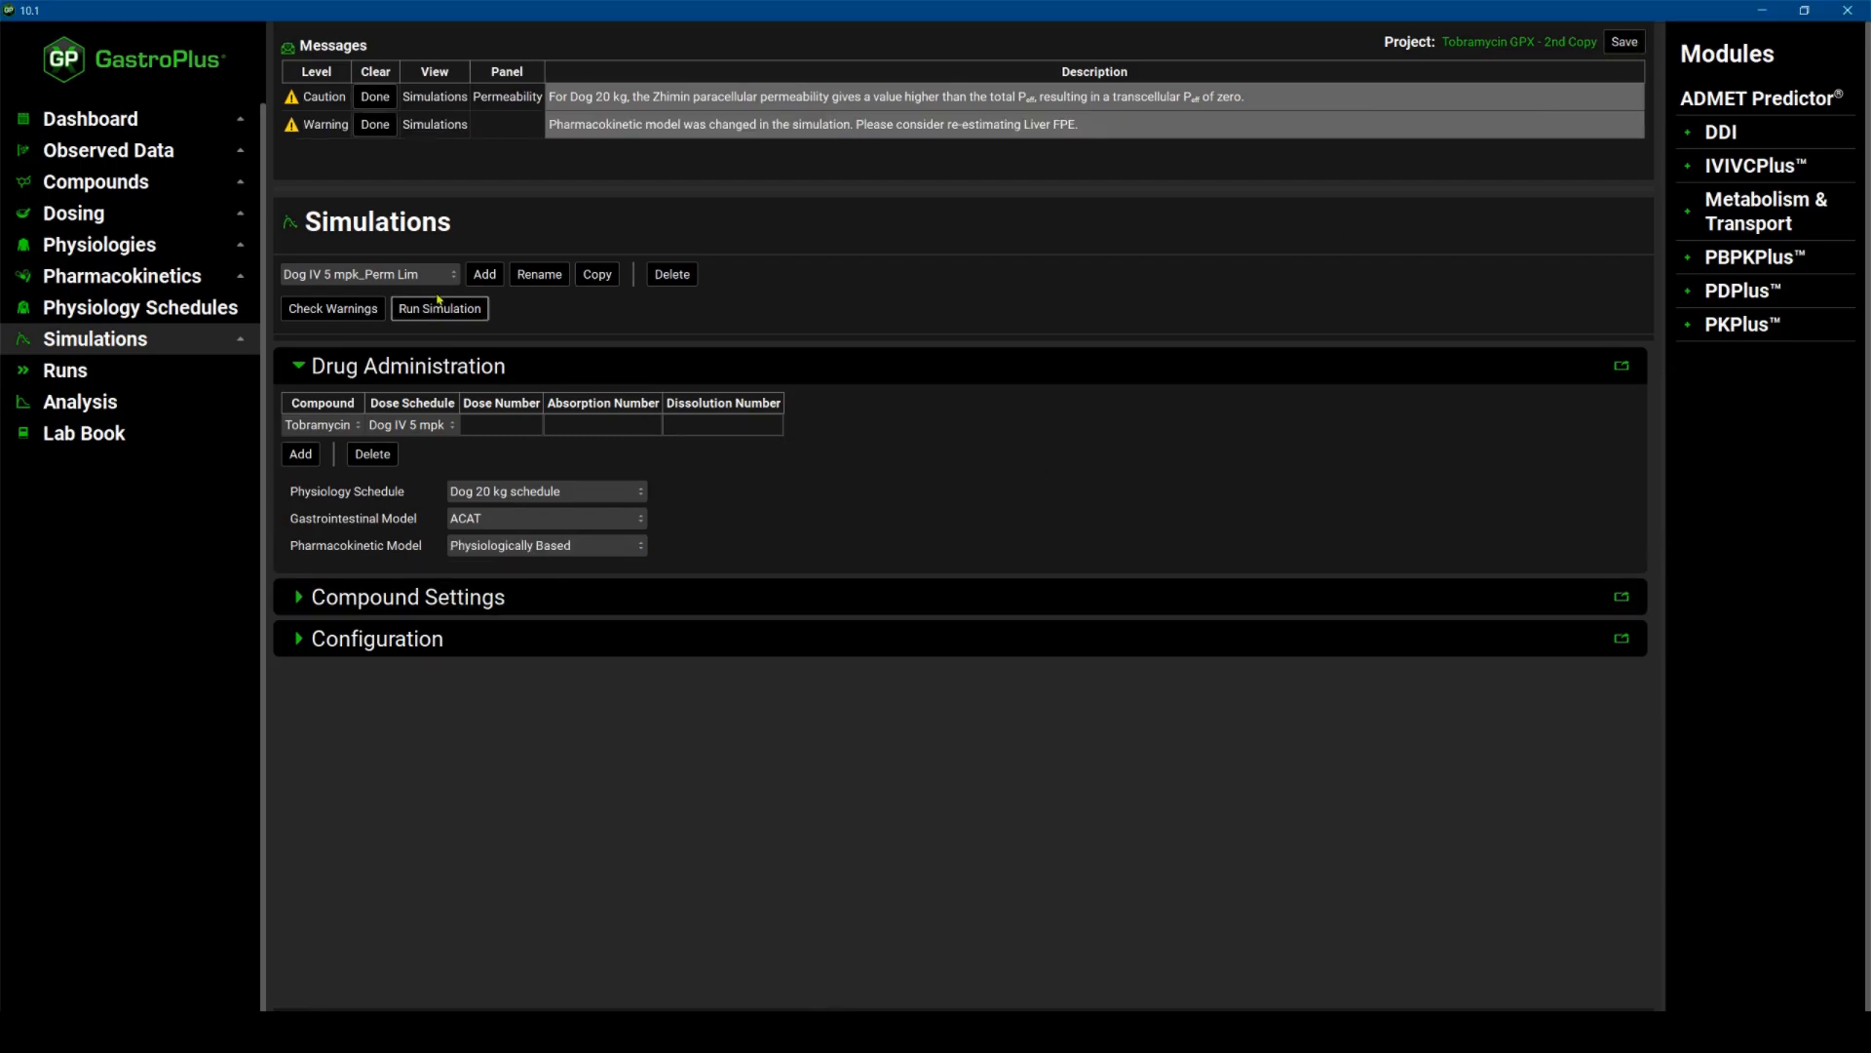
Set the Dog IV 10 mpk_Perm Lim and Dog IV 20 mpk_Perm Lim simulations to the Physiologically Based pharmacokinetic model.
{"action": "left_click", "coordinate": [454, 281]}
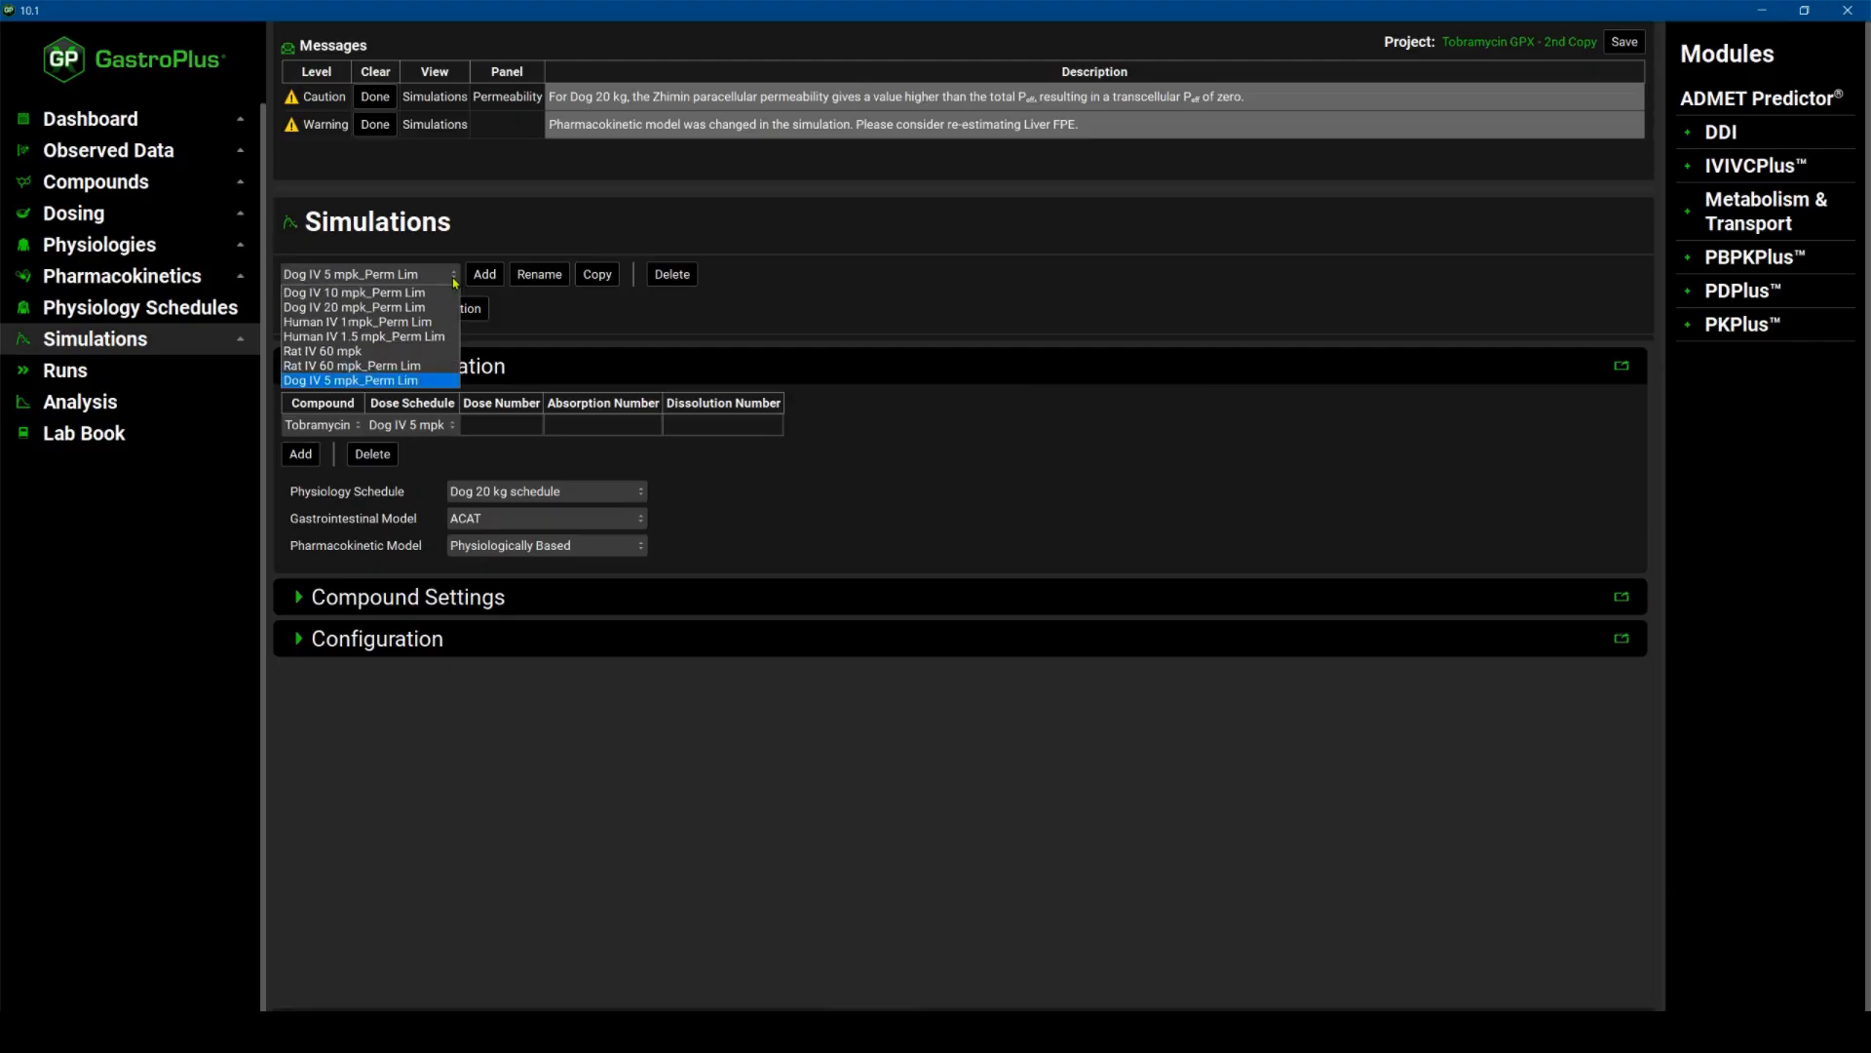
{"action": "left_click", "coordinate": [355, 292]}
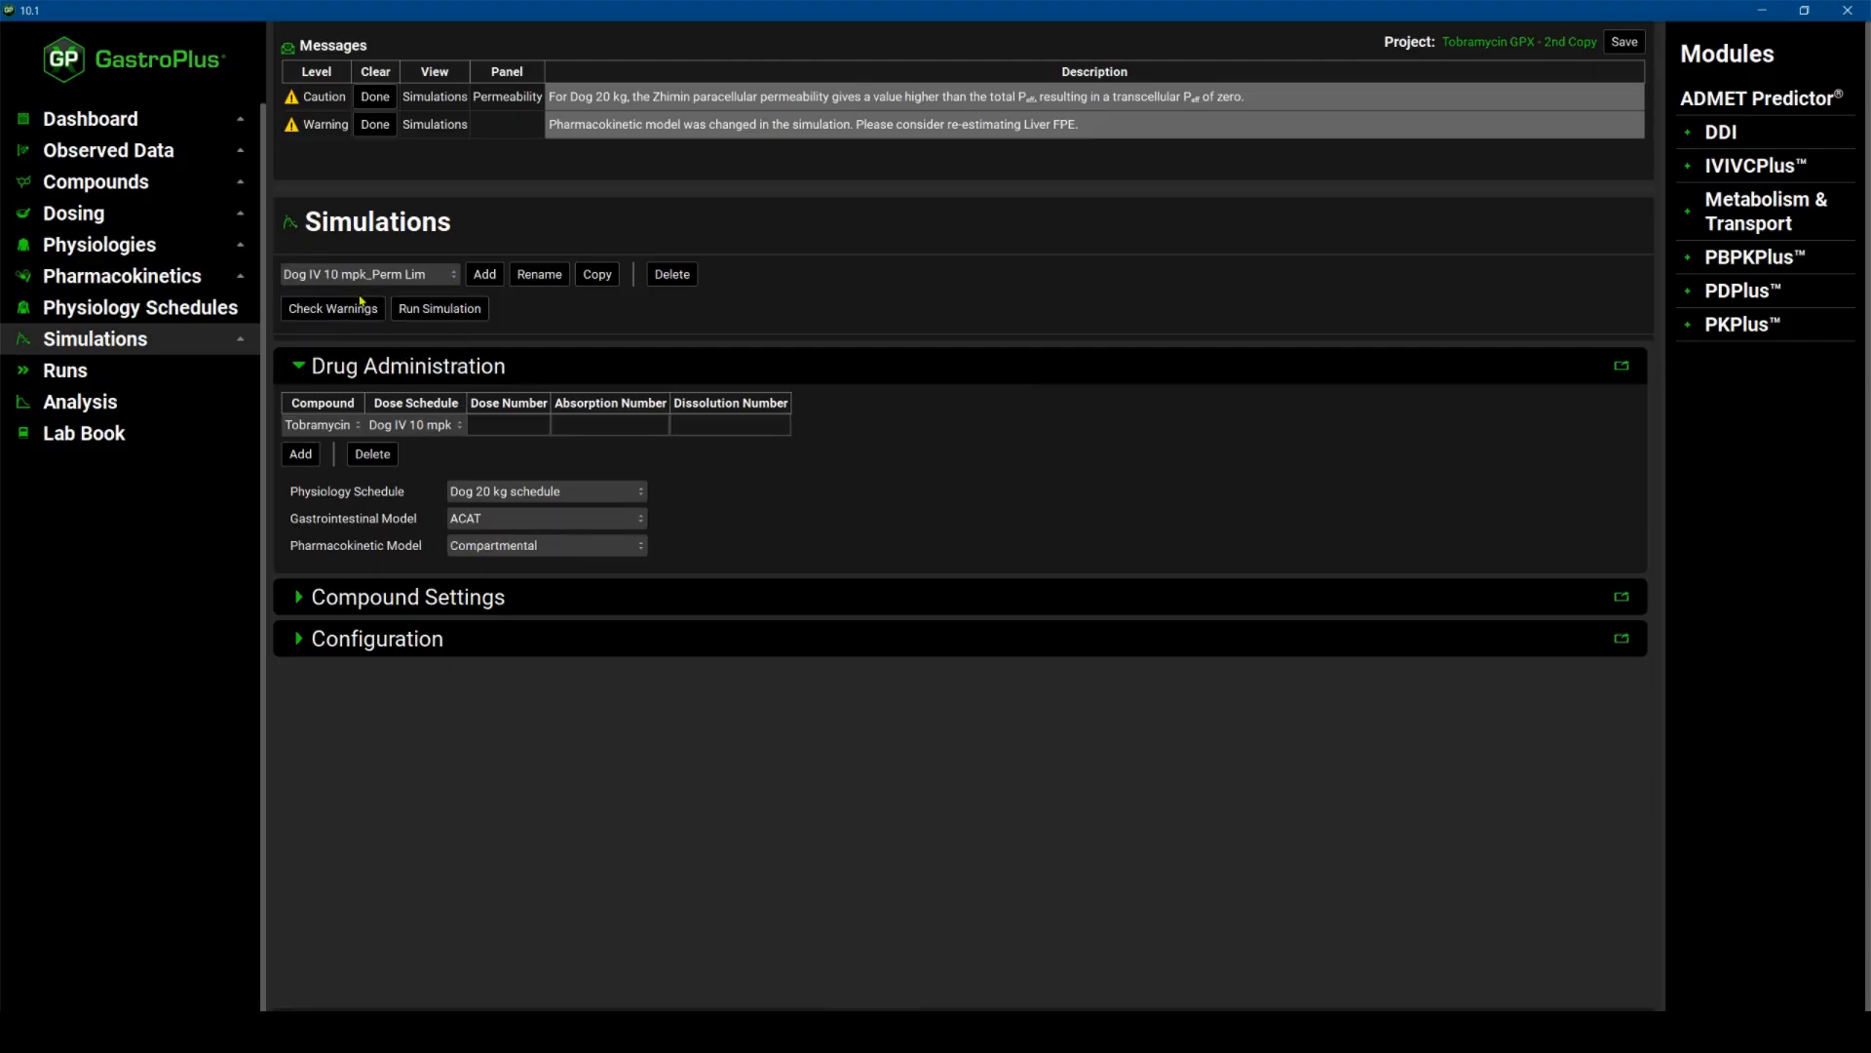
{"action": "left_click", "coordinate": [457, 280]}
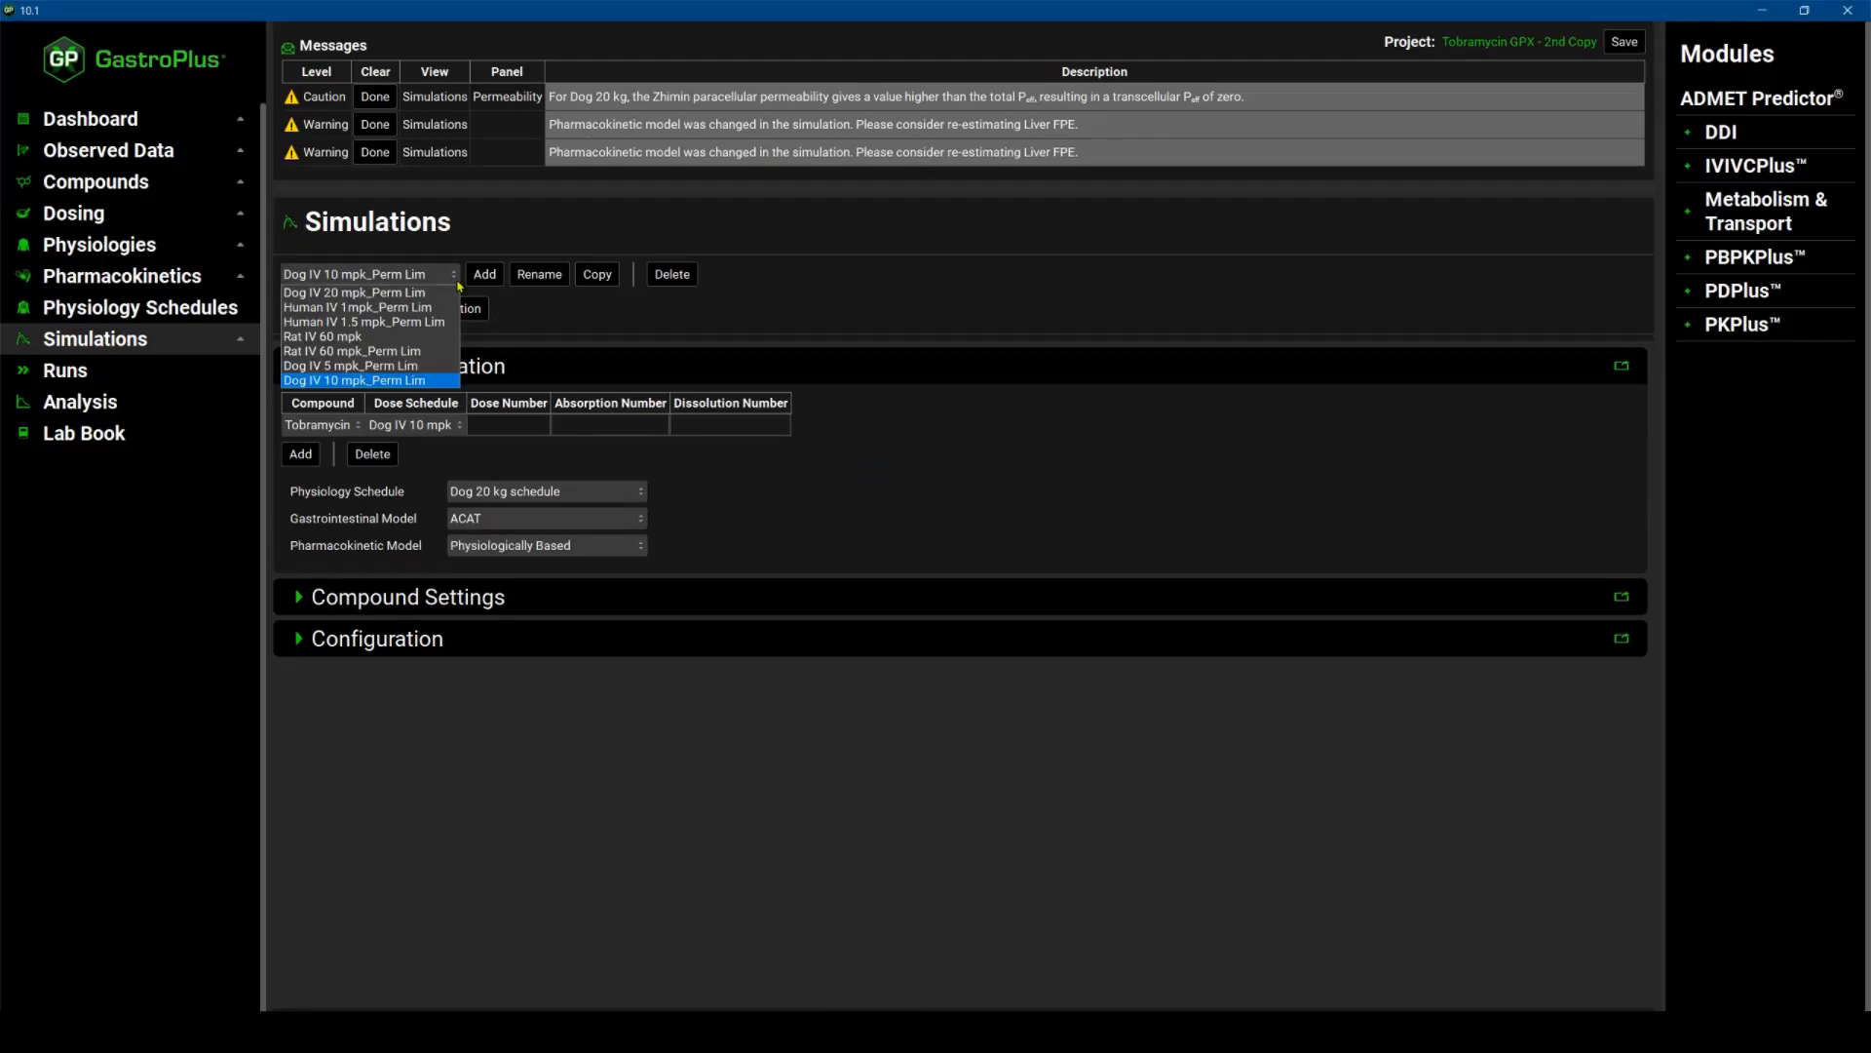
{"action": "left_click", "coordinate": [390, 292]}
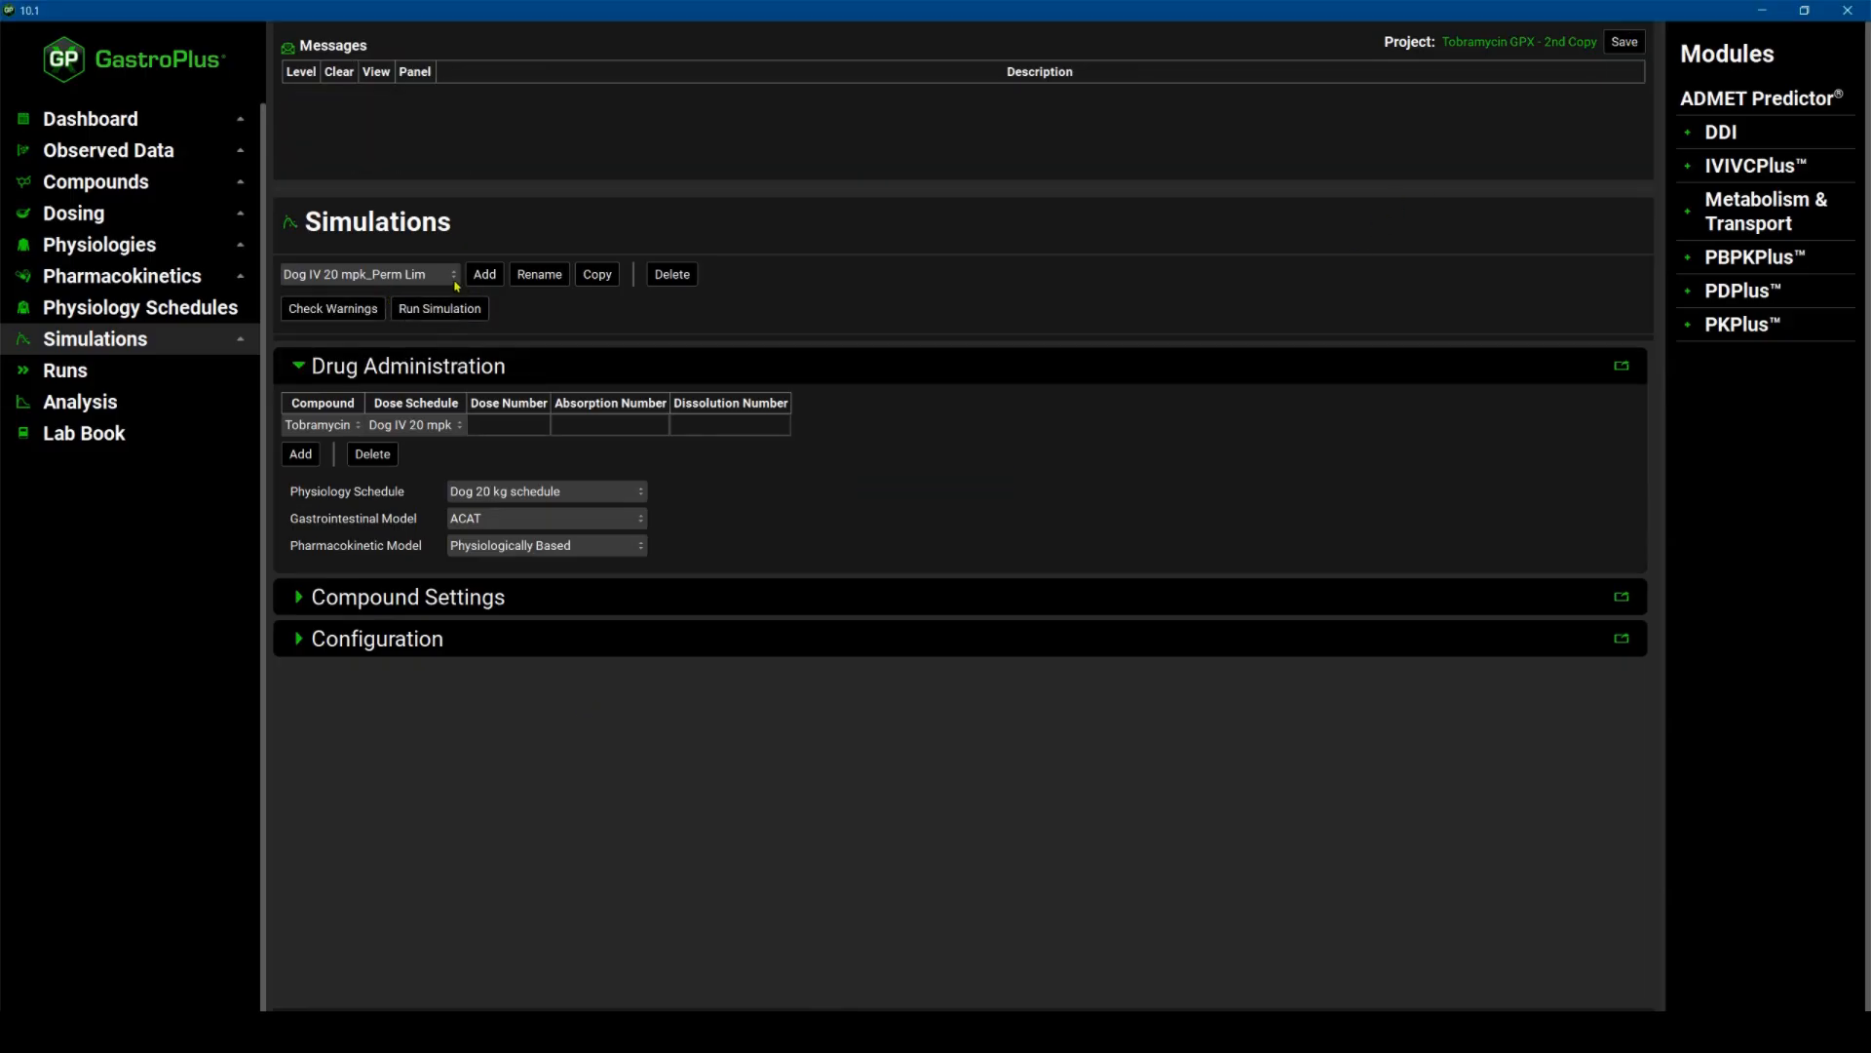
Select the Dog IV 5 mpk_Perm Lim simulation and run it.
{"action": "left_click", "coordinate": [453, 276]}
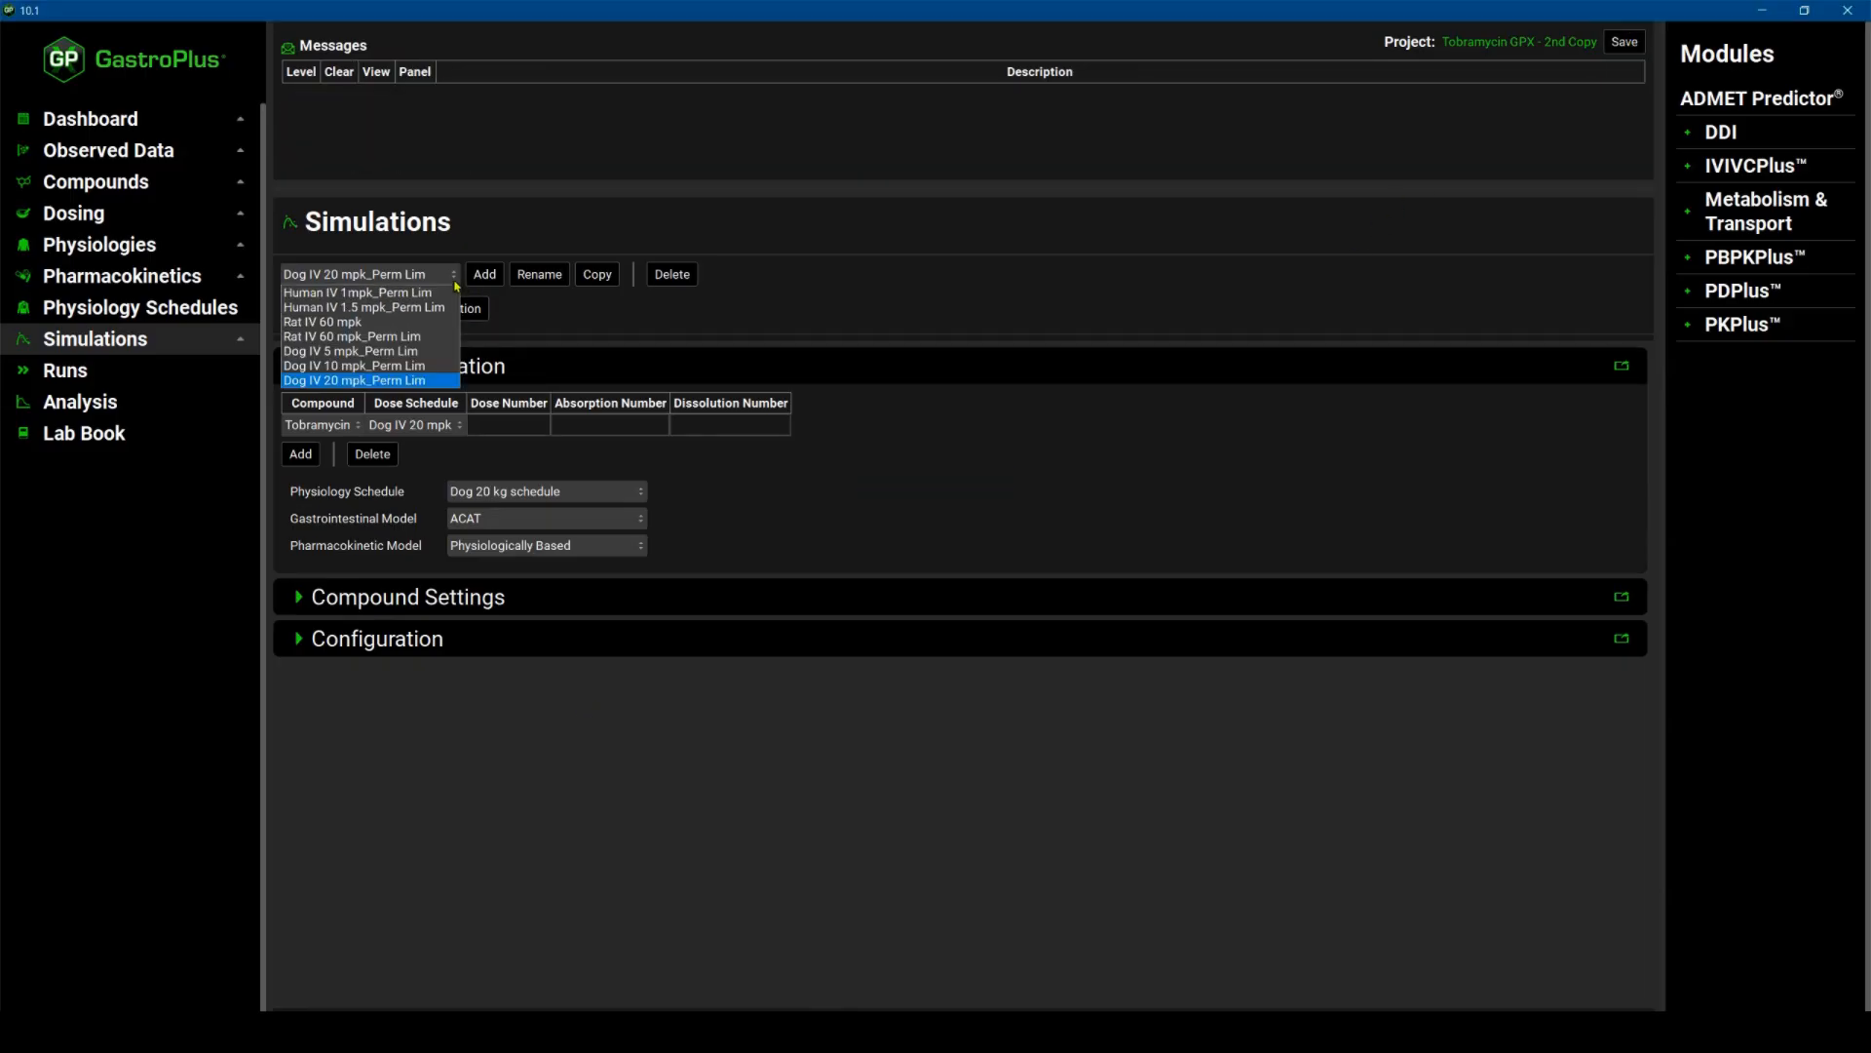
{"action": "left_click", "coordinate": [349, 351]}
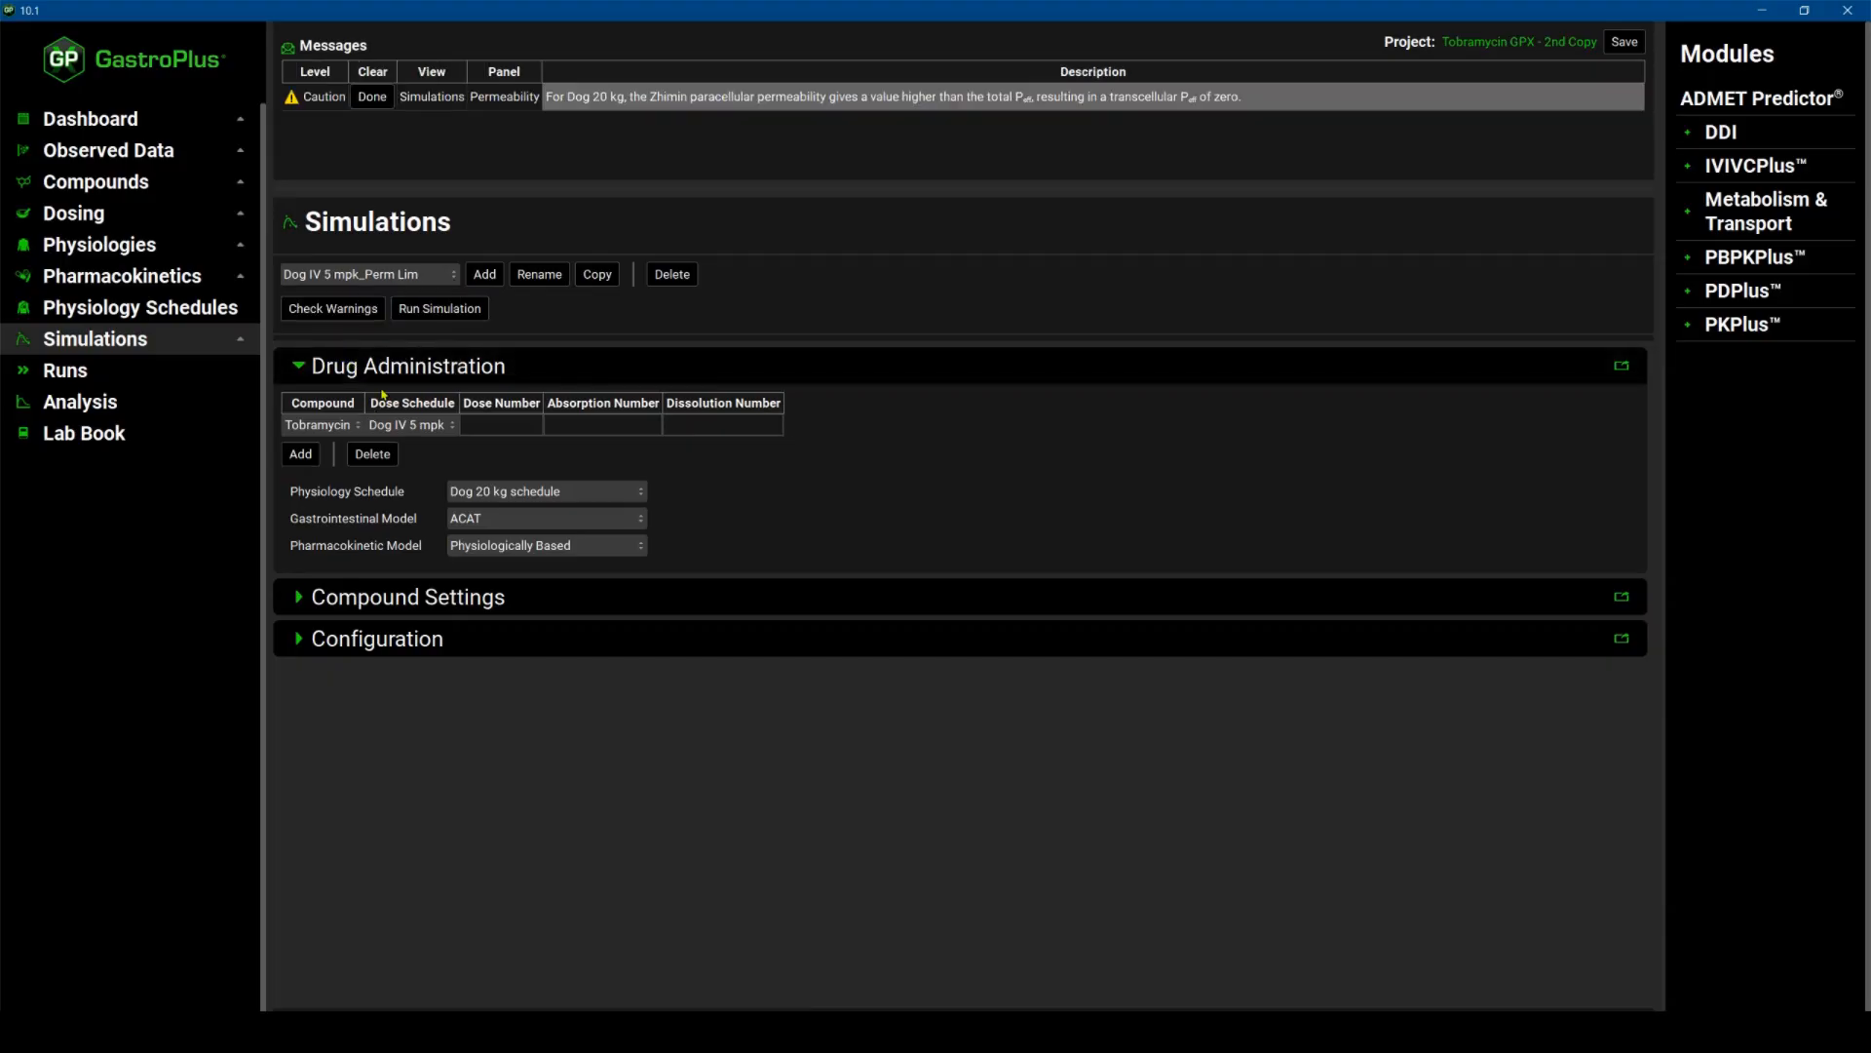
{"action": "left_click", "coordinate": [442, 309]}
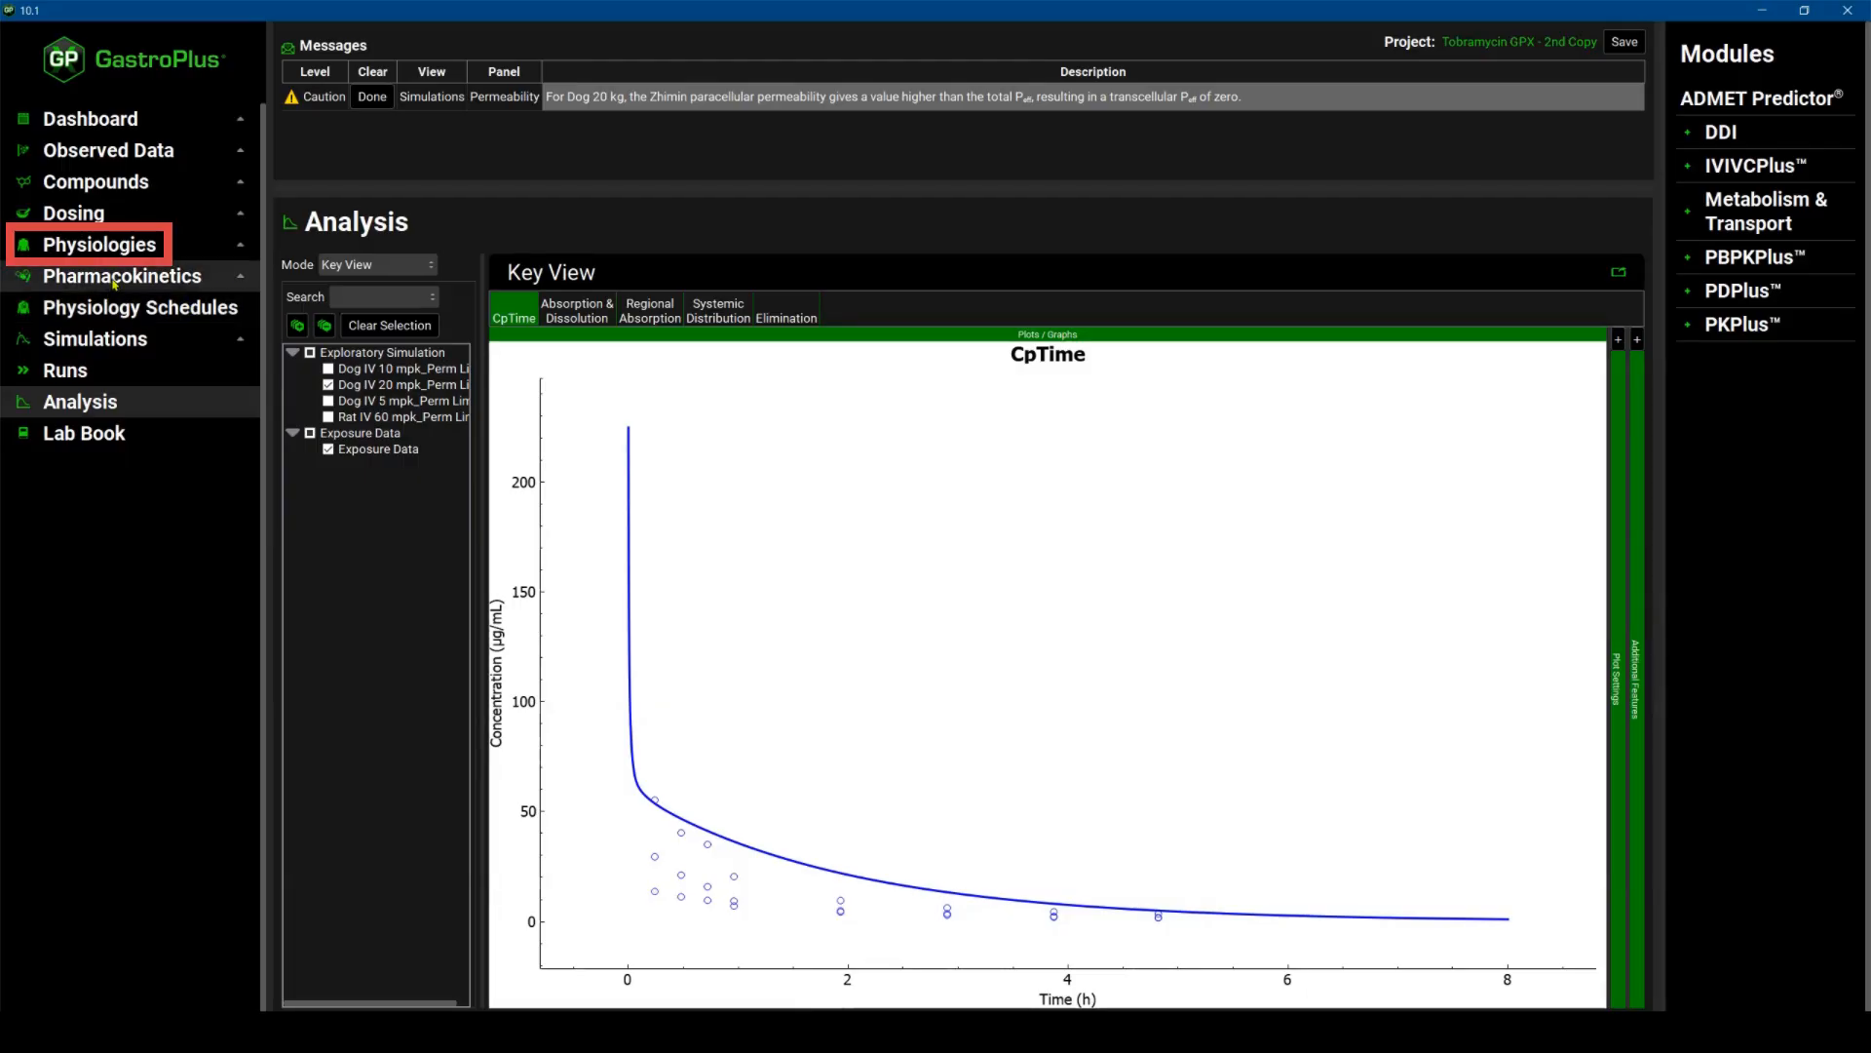
Select the Human 24y 78kg physiology and create its PEAR physiology.
{"action": "left_click", "coordinate": [111, 241]}
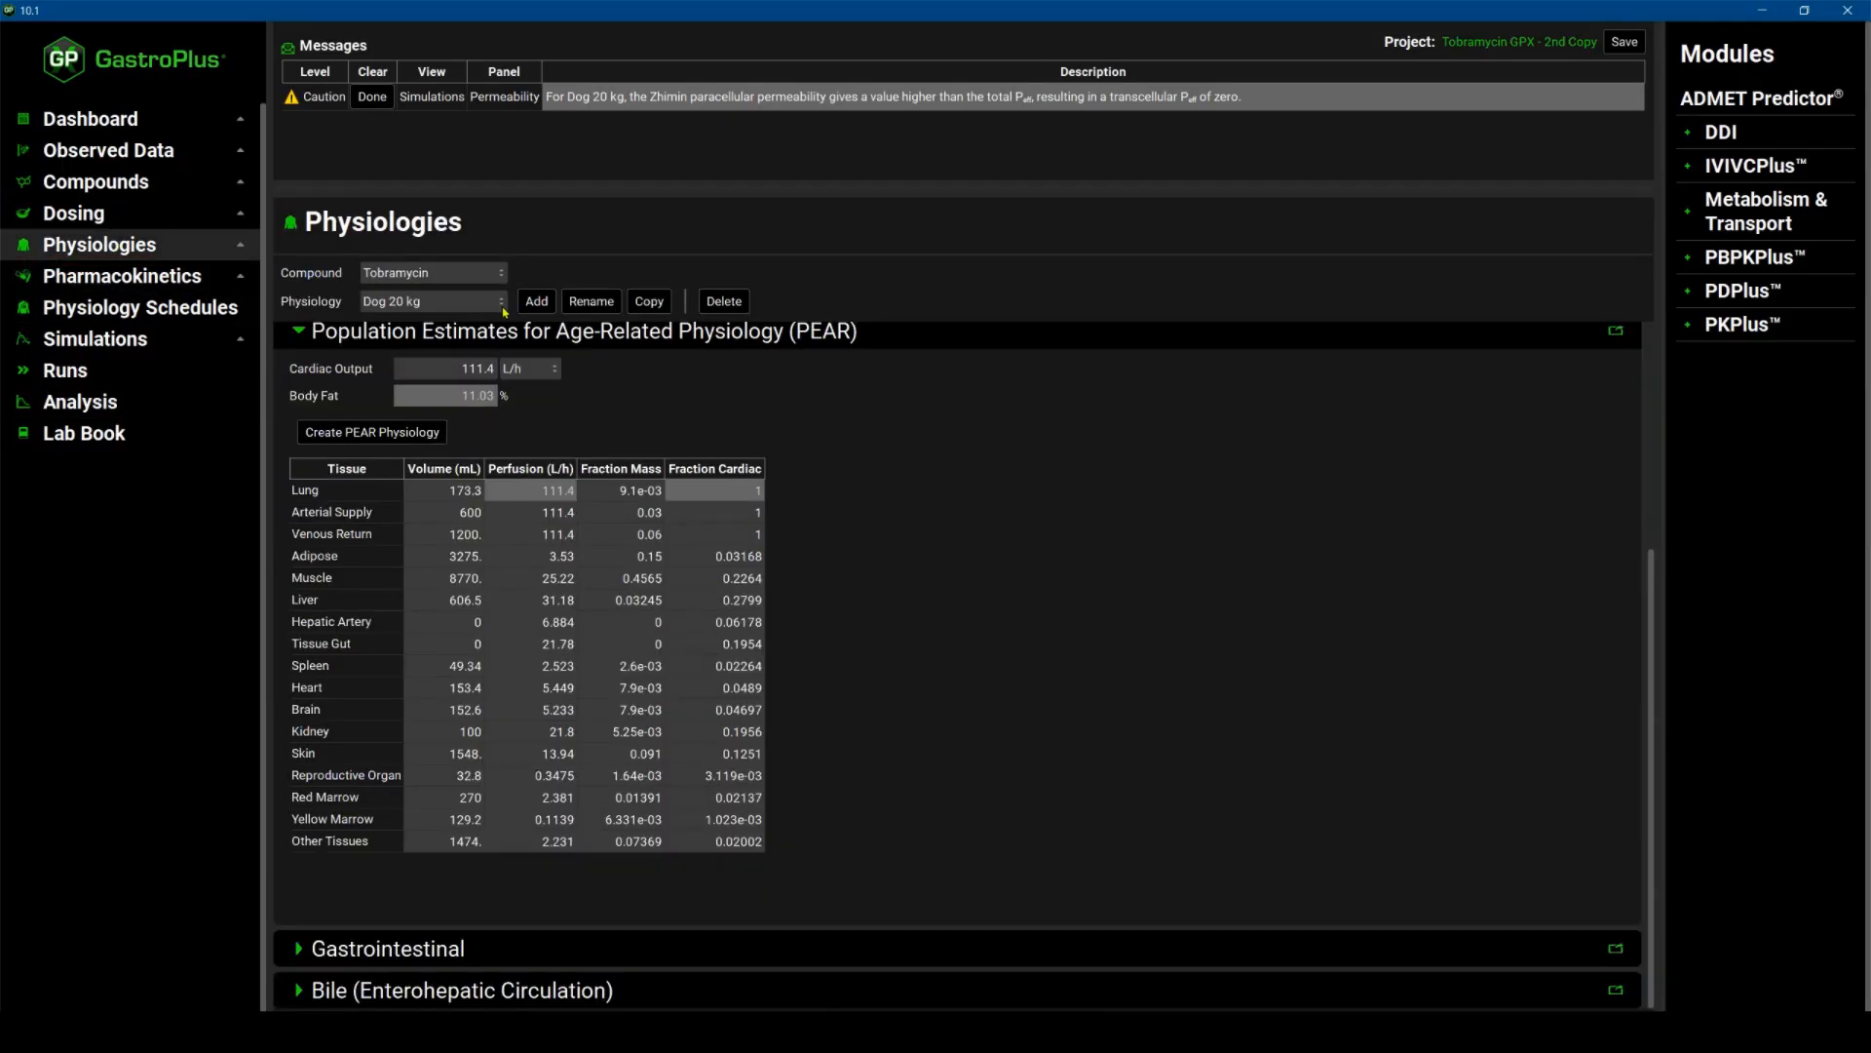
{"action": "left_click", "coordinate": [502, 306]}
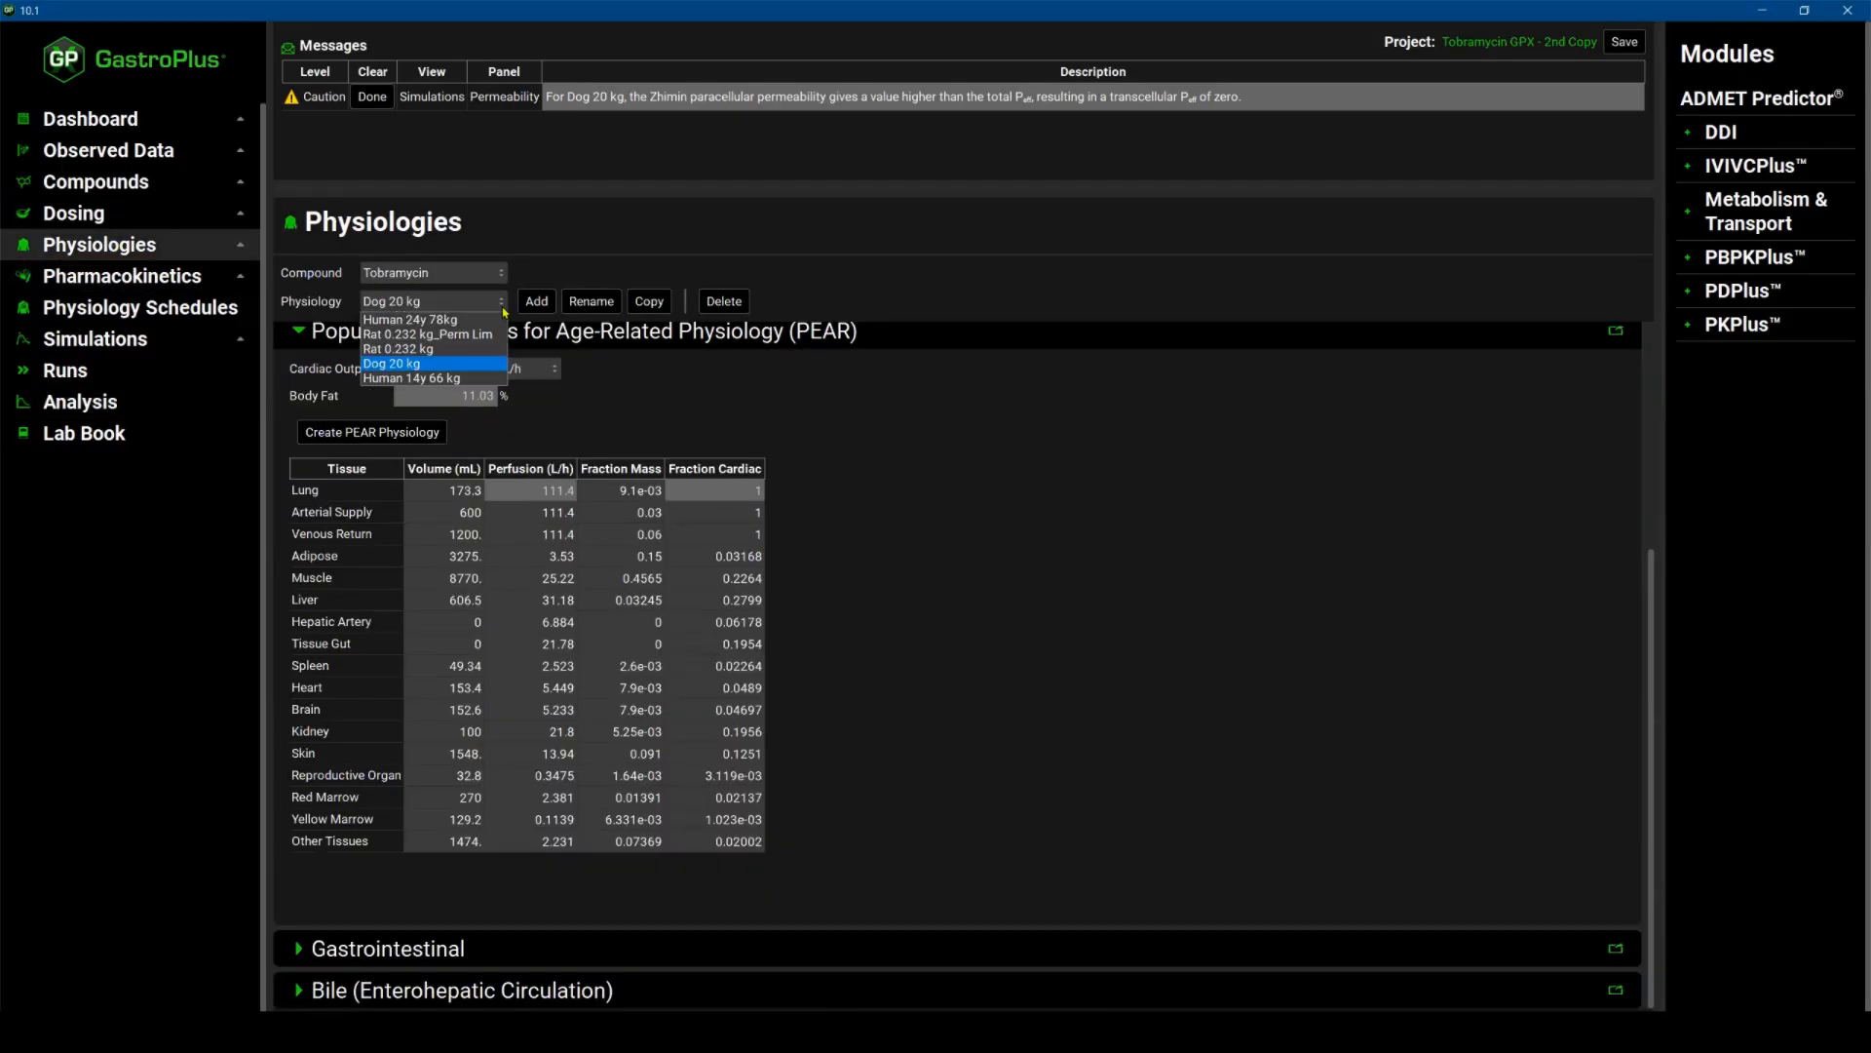
{"action": "left_click", "coordinate": [457, 320]}
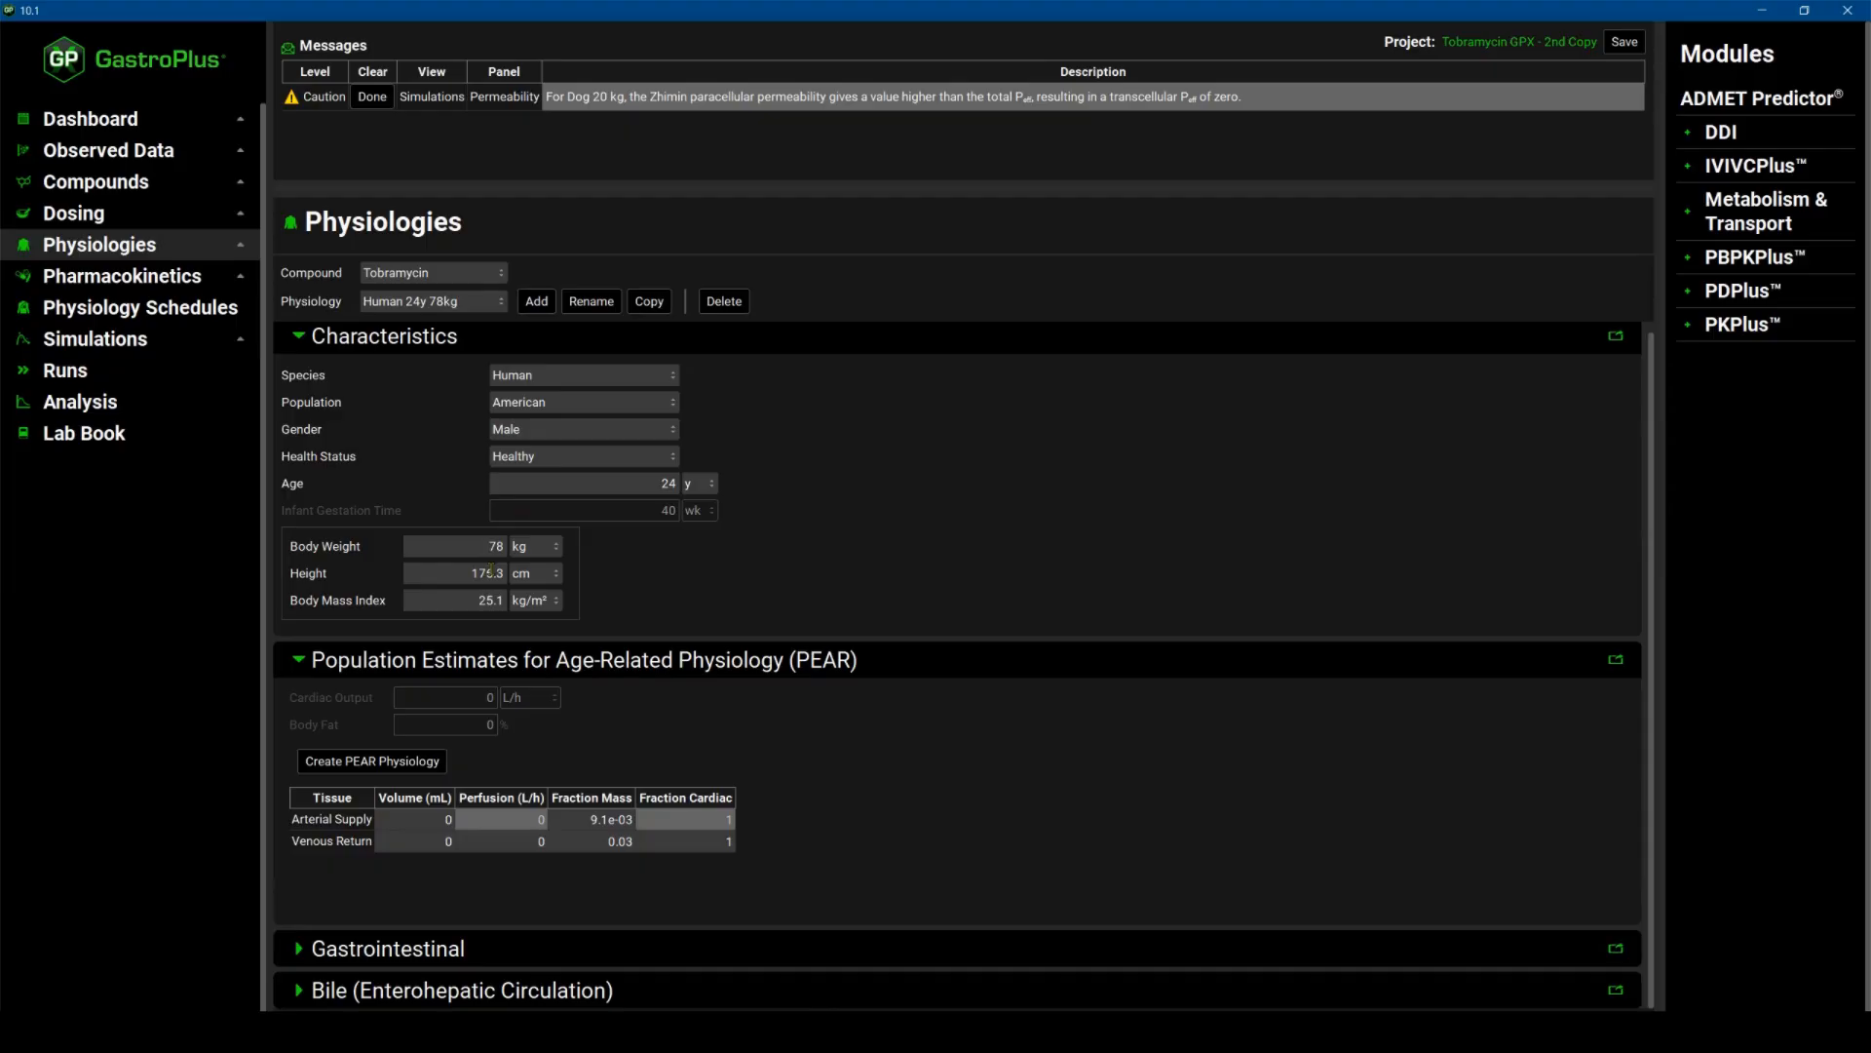
{"action": "left_click", "coordinate": [394, 762]}
{"action": "scroll", "coordinate": [620, 798], "scroll_direction": "down", "scroll_amount": 3}
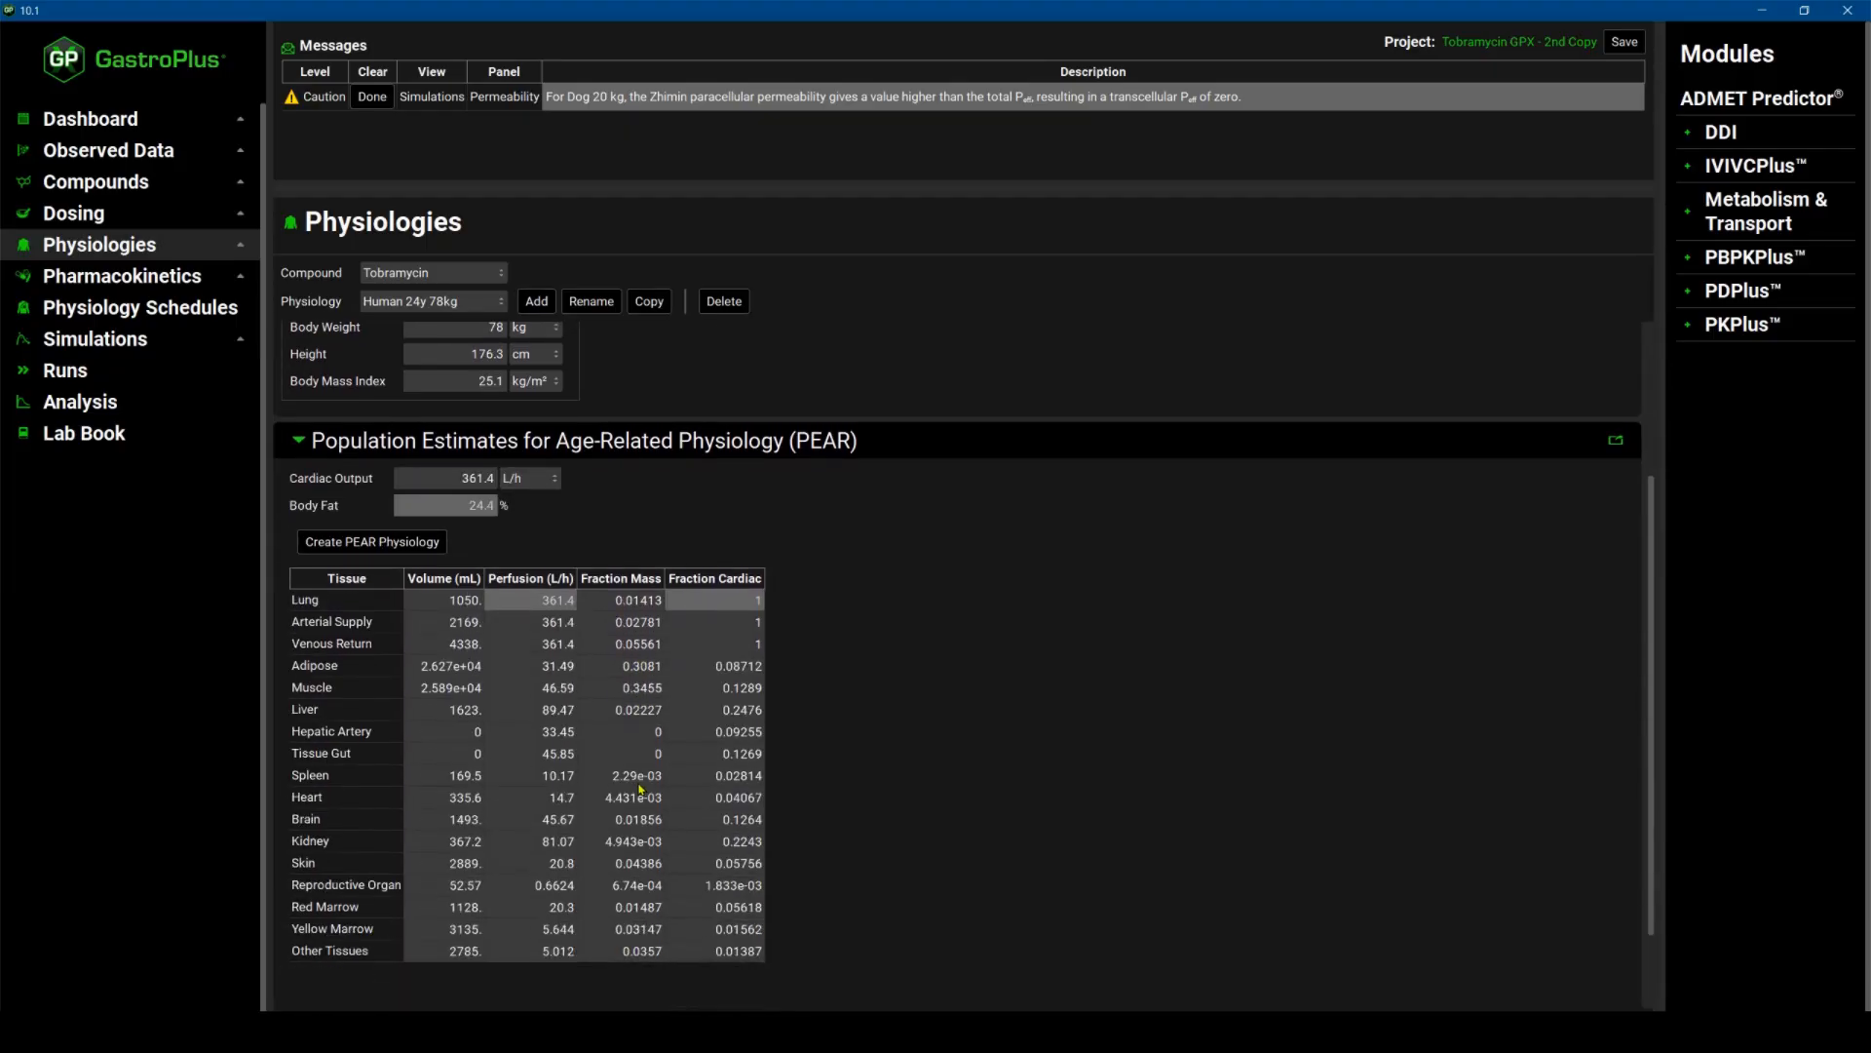
Open the PBPKPlus settings for Human 24y 78kg and set all tissues to Permeability Limited.
{"action": "left_click", "coordinate": [149, 279]}
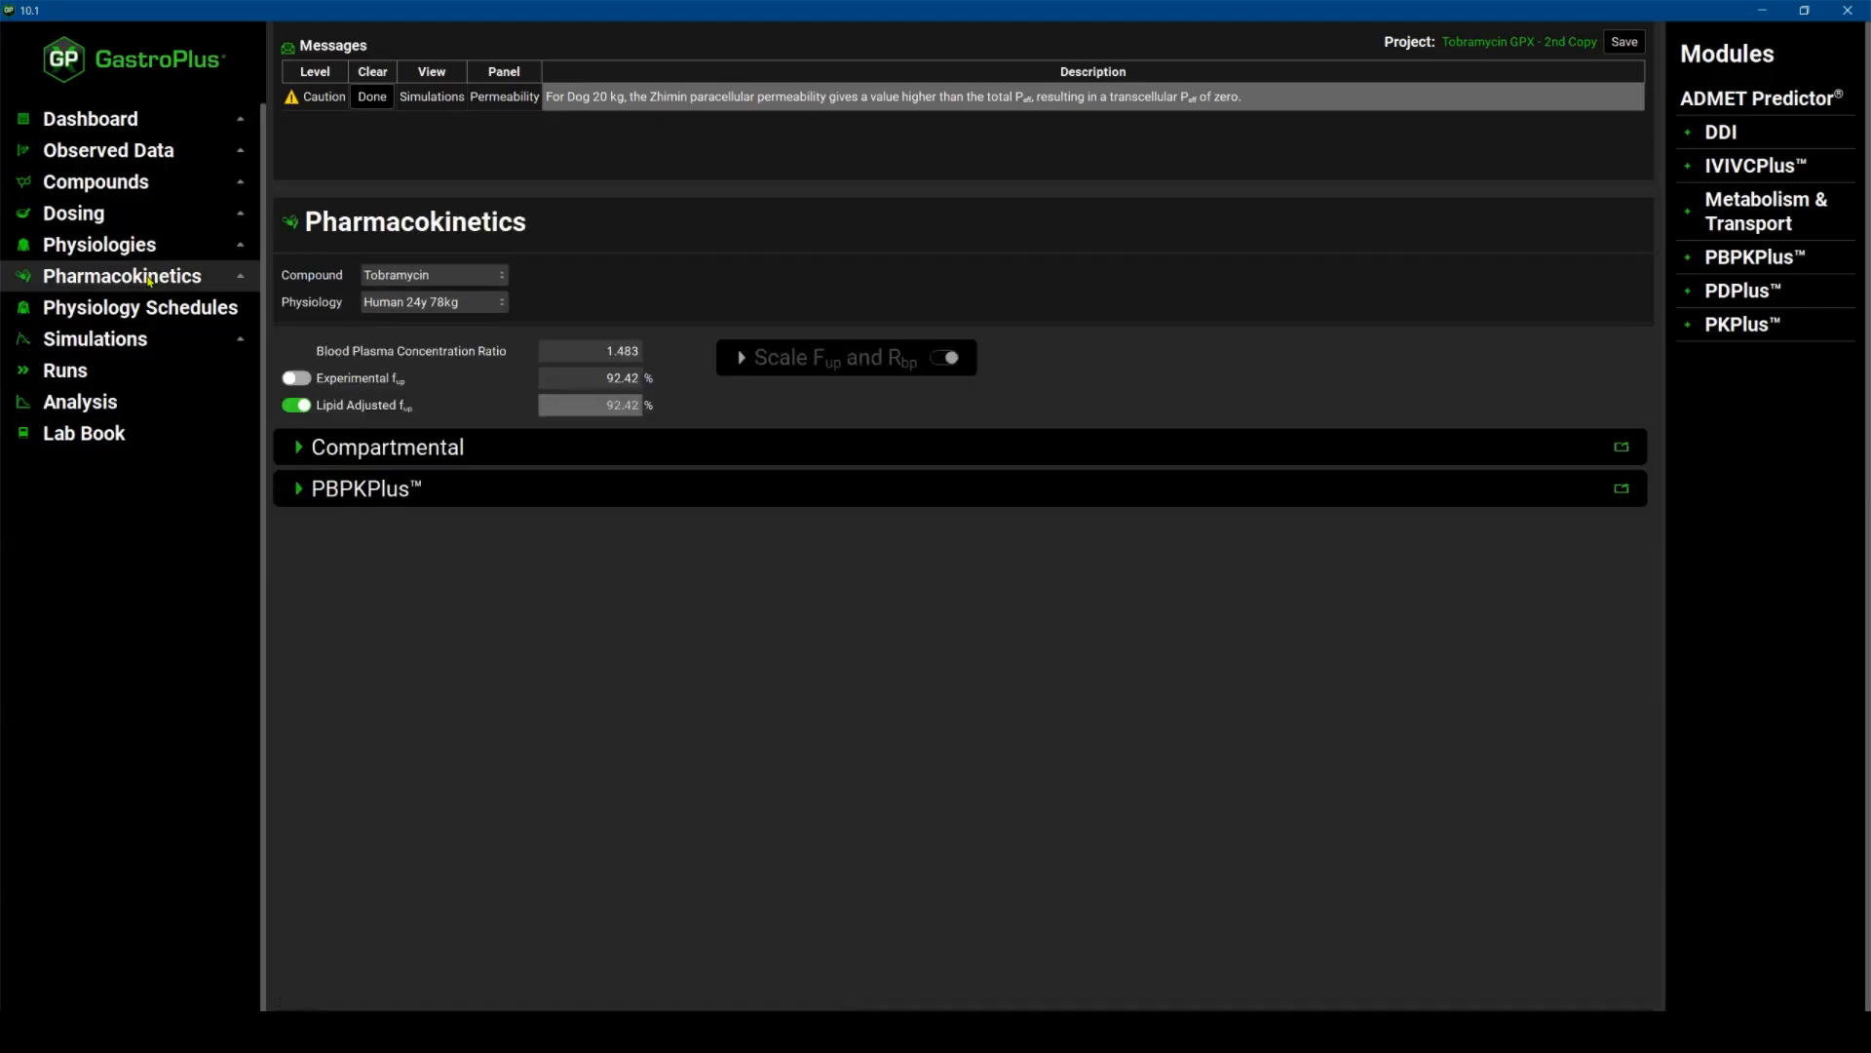
{"action": "left_click", "coordinate": [299, 490]}
{"action": "scroll", "coordinate": [577, 414], "scroll_direction": "down", "scroll_amount": 2}
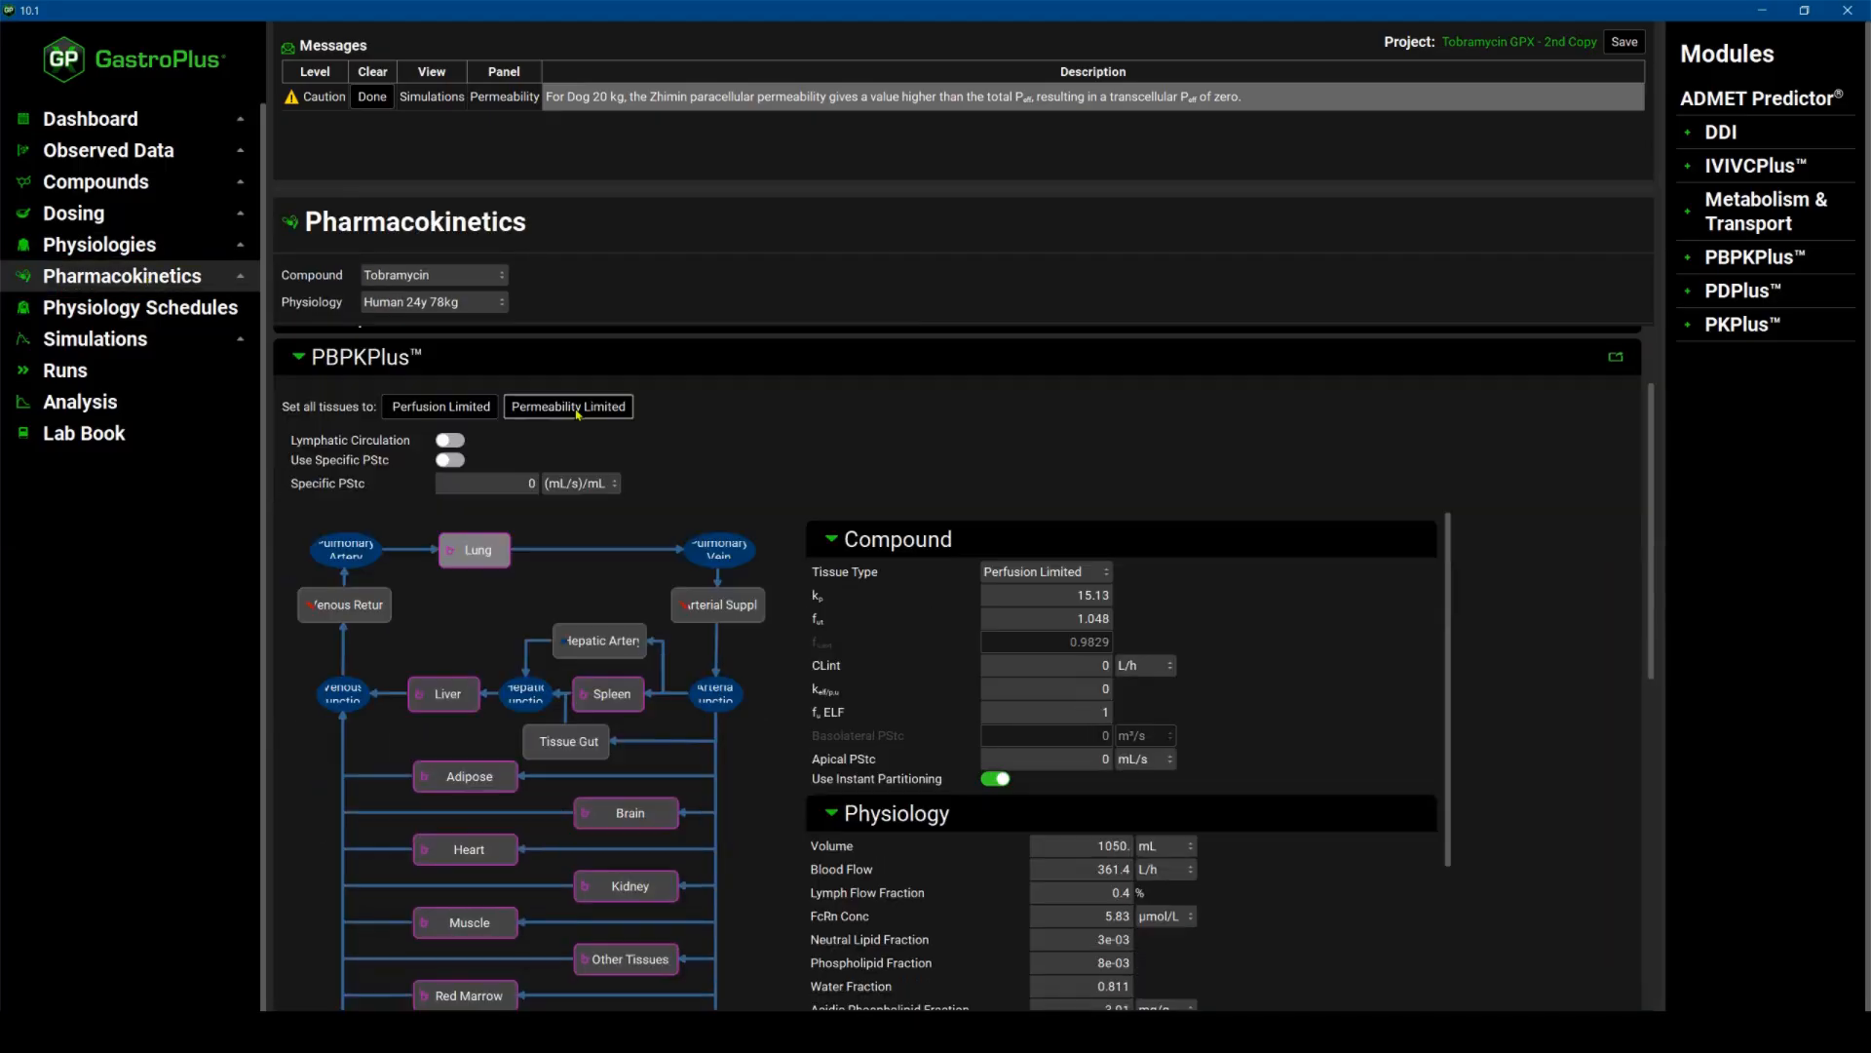
{"action": "left_click", "coordinate": [576, 410]}
Set the Specific PStc to 4.544e-5 (mL/s)/mL.
{"action": "left_click", "coordinate": [518, 484]}
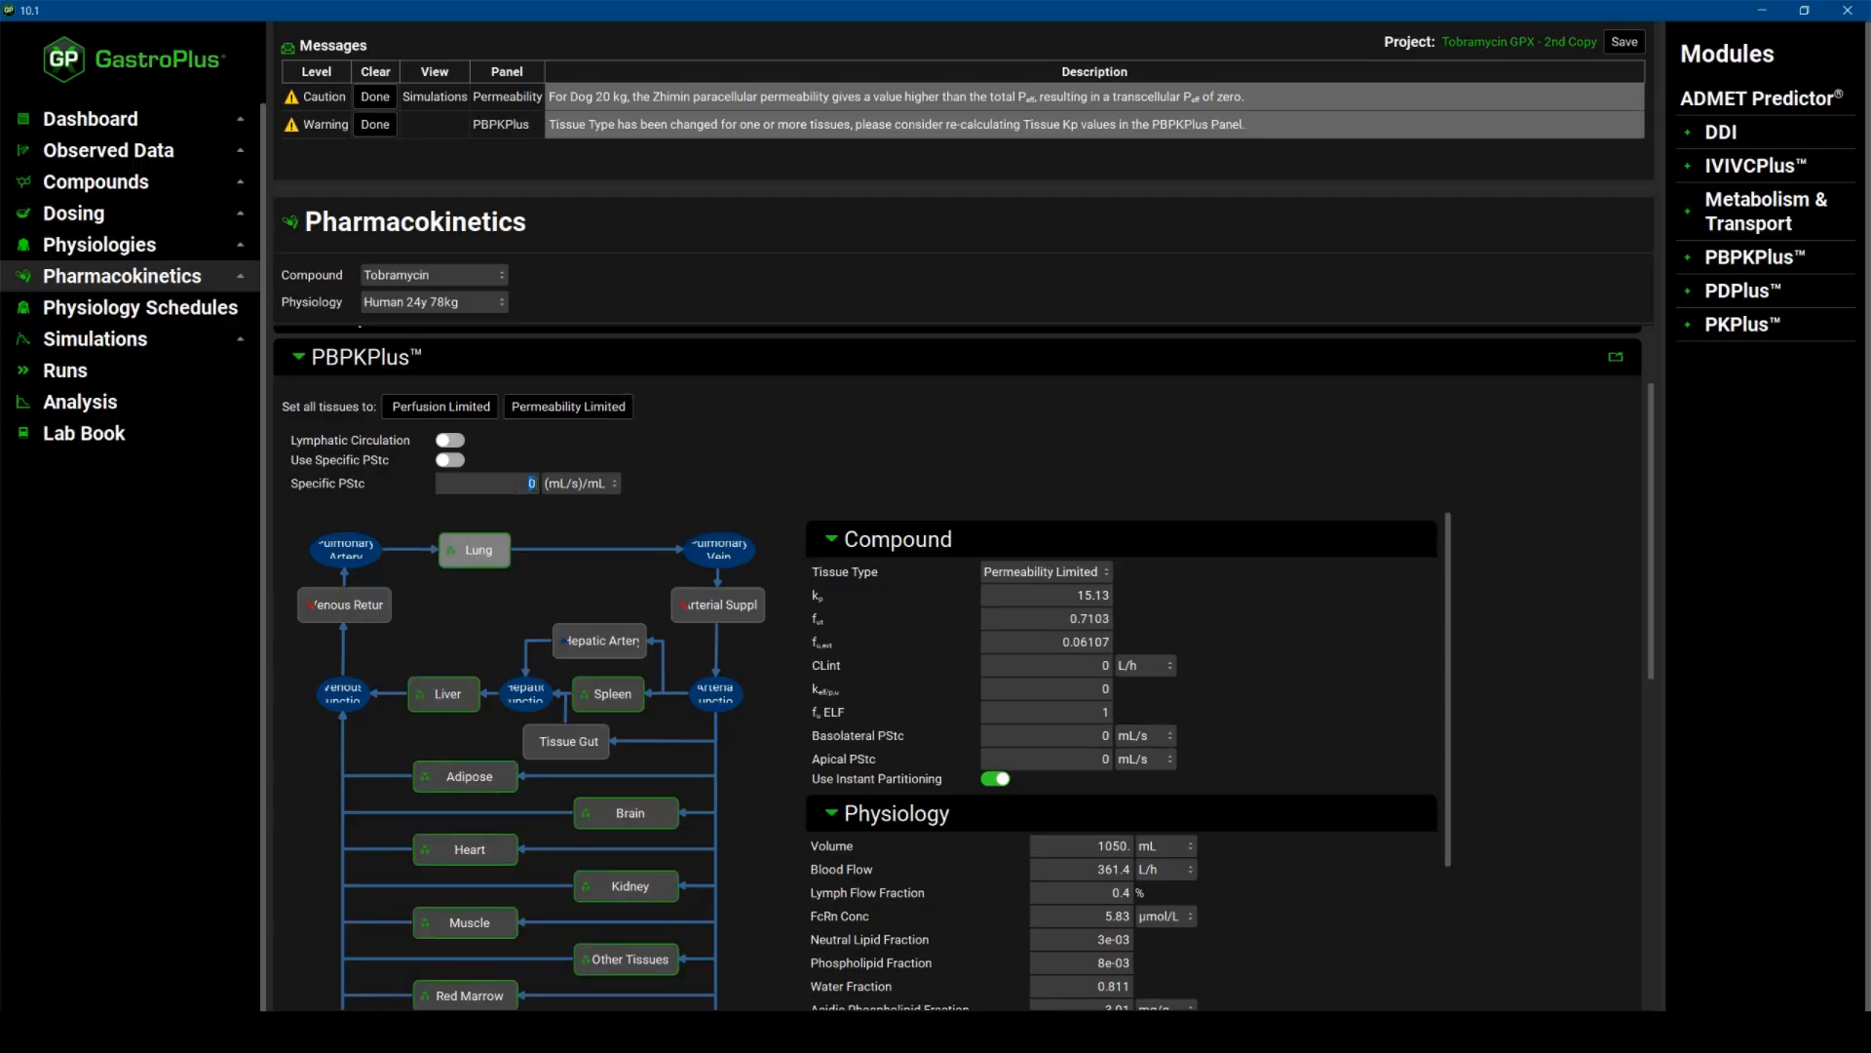
{"action": "type", "text": "4.544"}
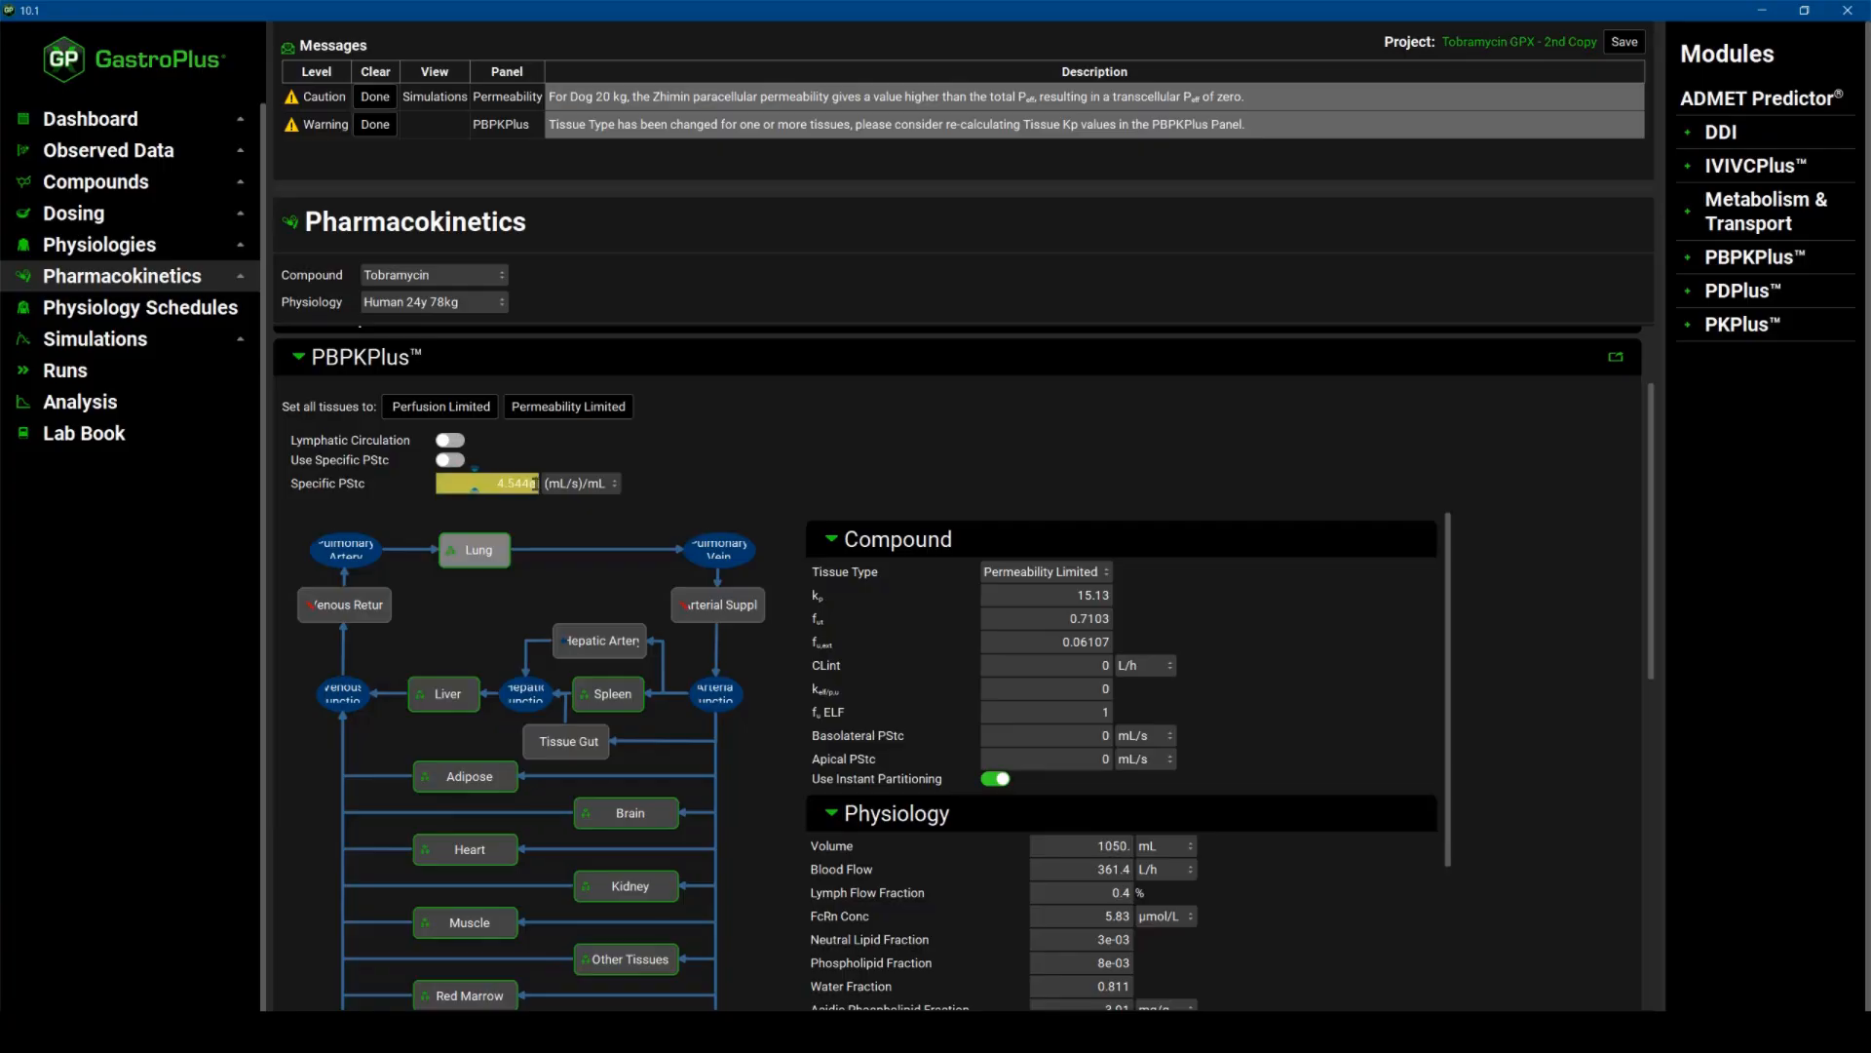
{"action": "type", "text": "e-5"}
{"action": "key", "text": "Return"}
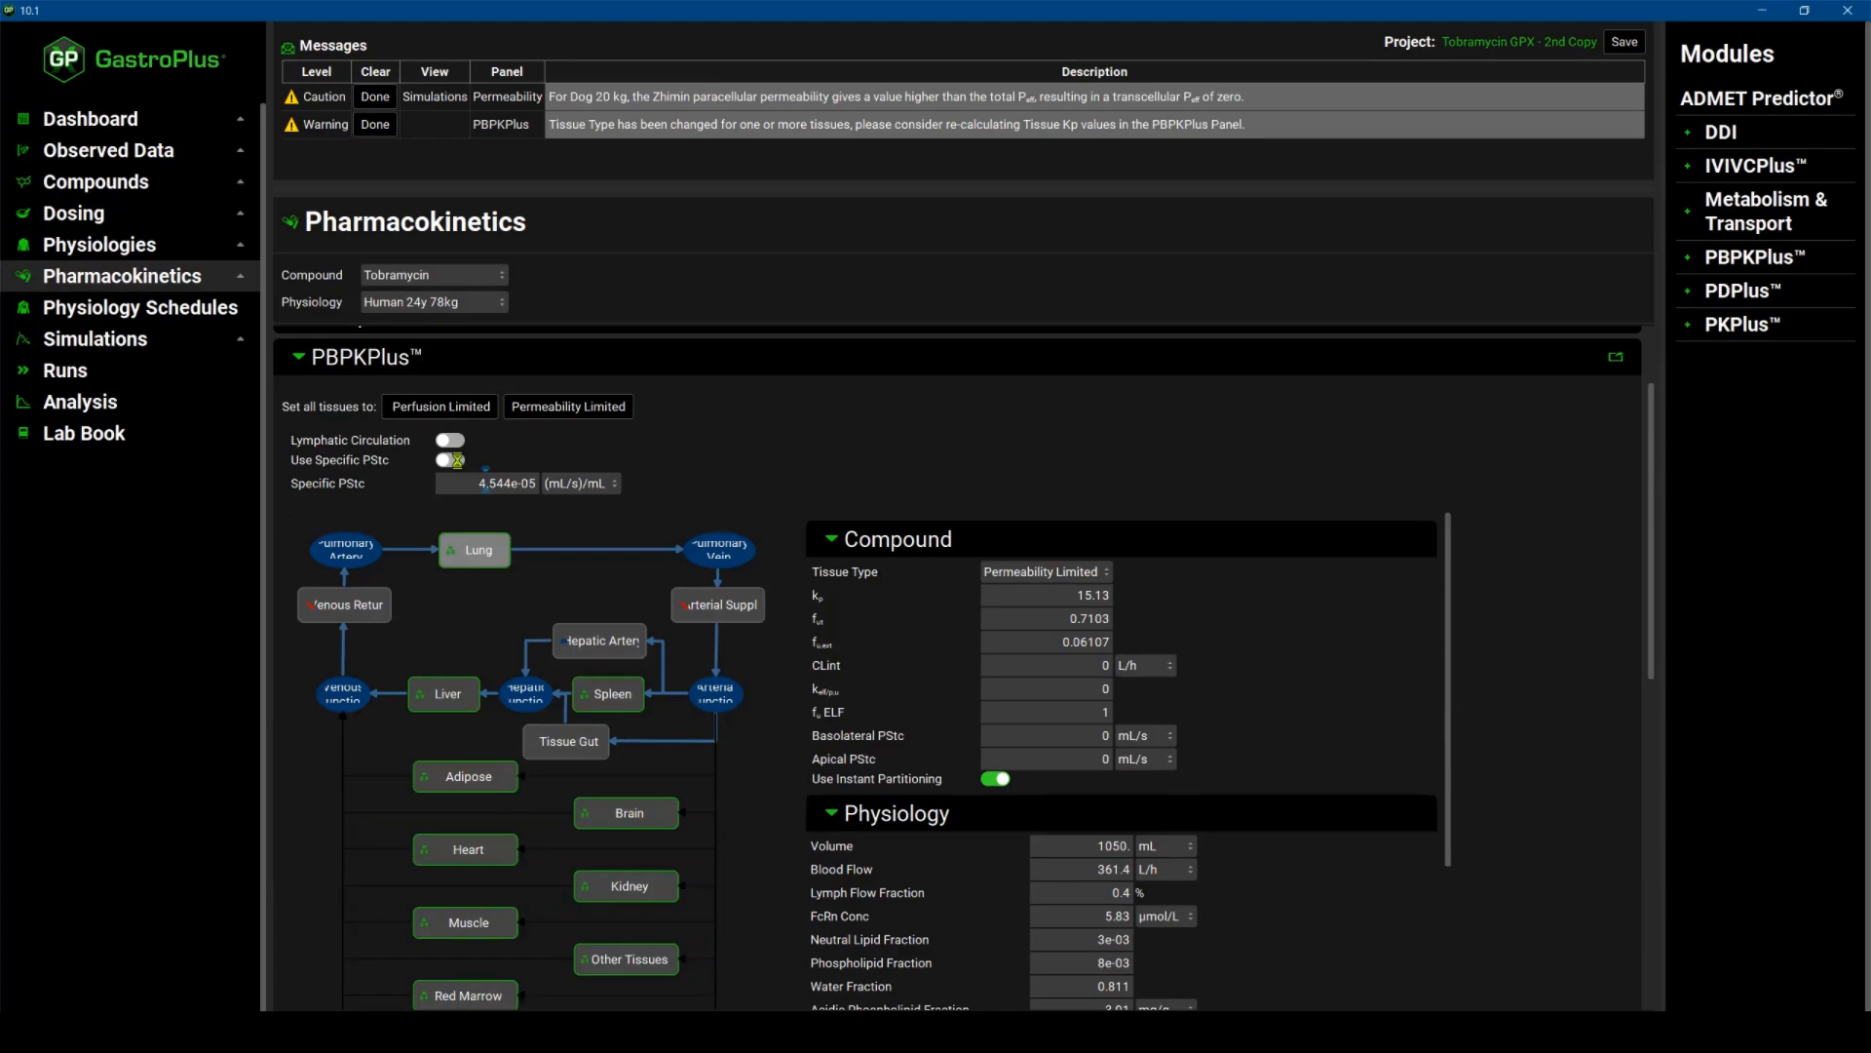
Calculate the tissue Kp values for the Human 24y 78kg physiology.
{"action": "scroll", "coordinate": [699, 772], "scroll_direction": "down", "scroll_amount": 6}
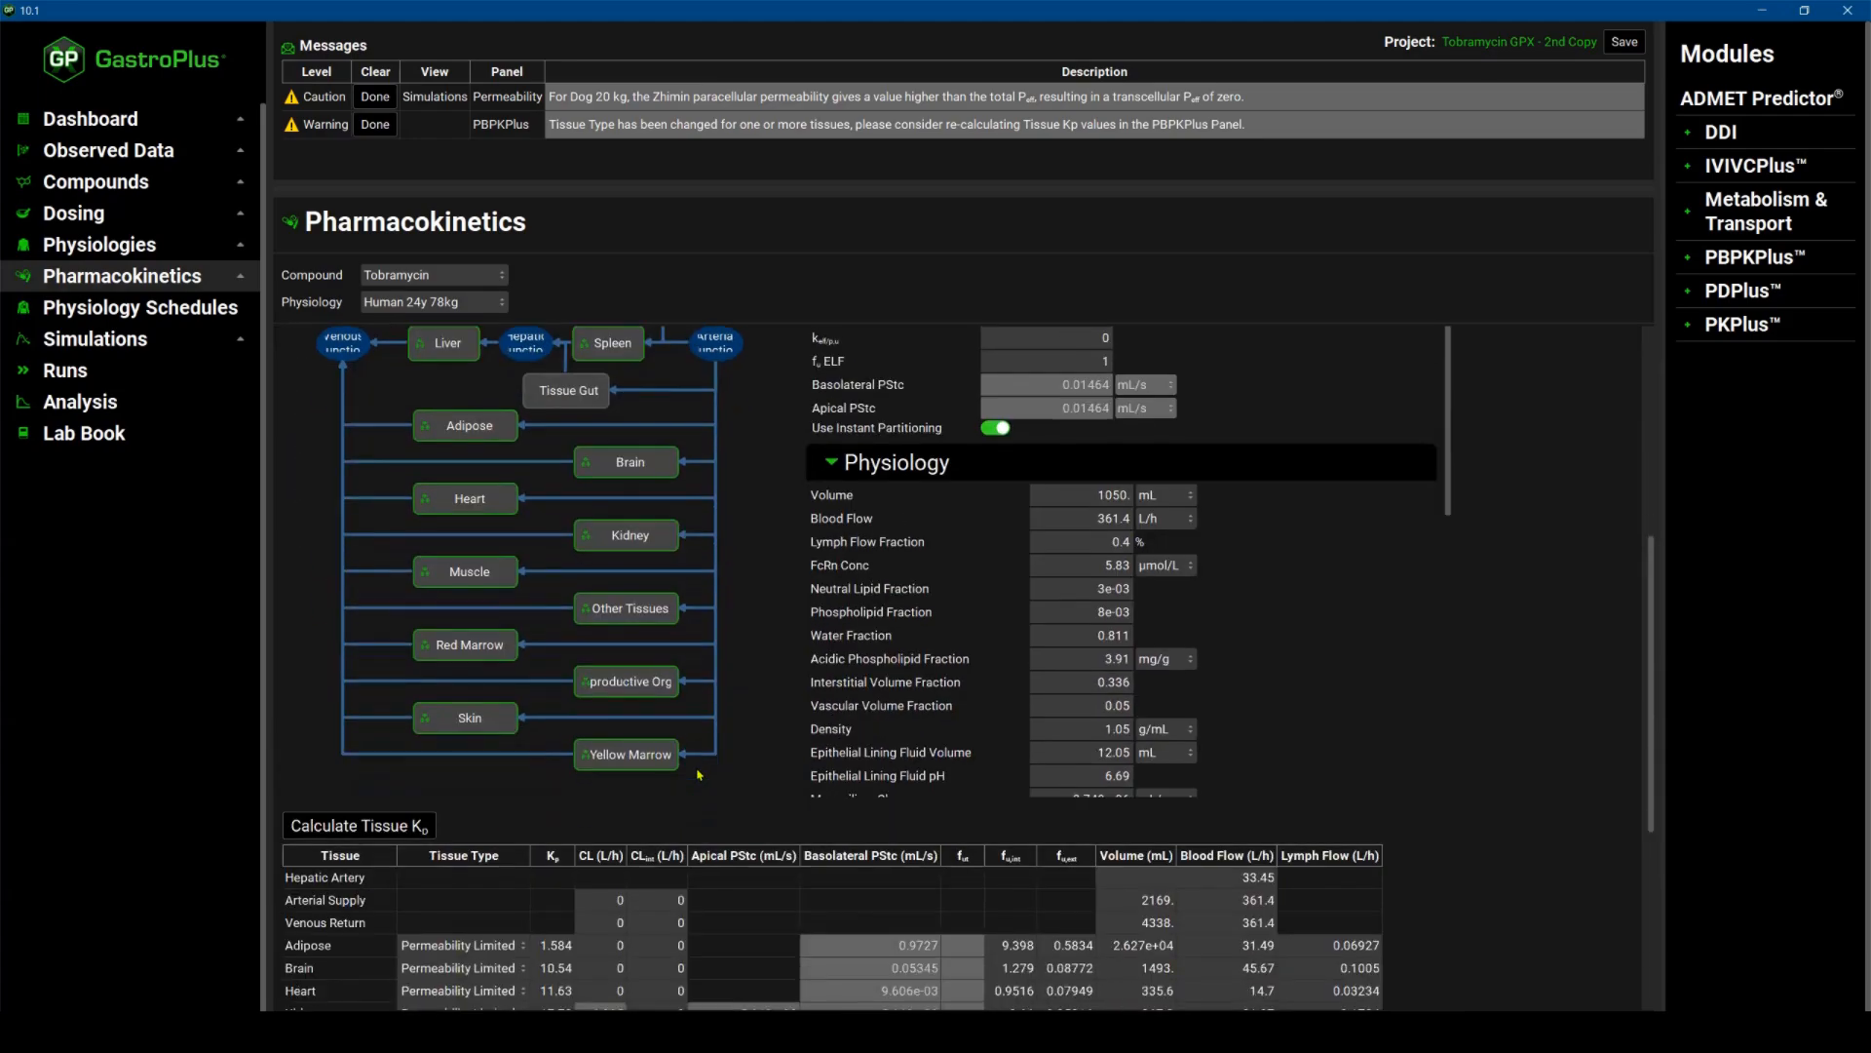
{"action": "left_click", "coordinate": [351, 604]}
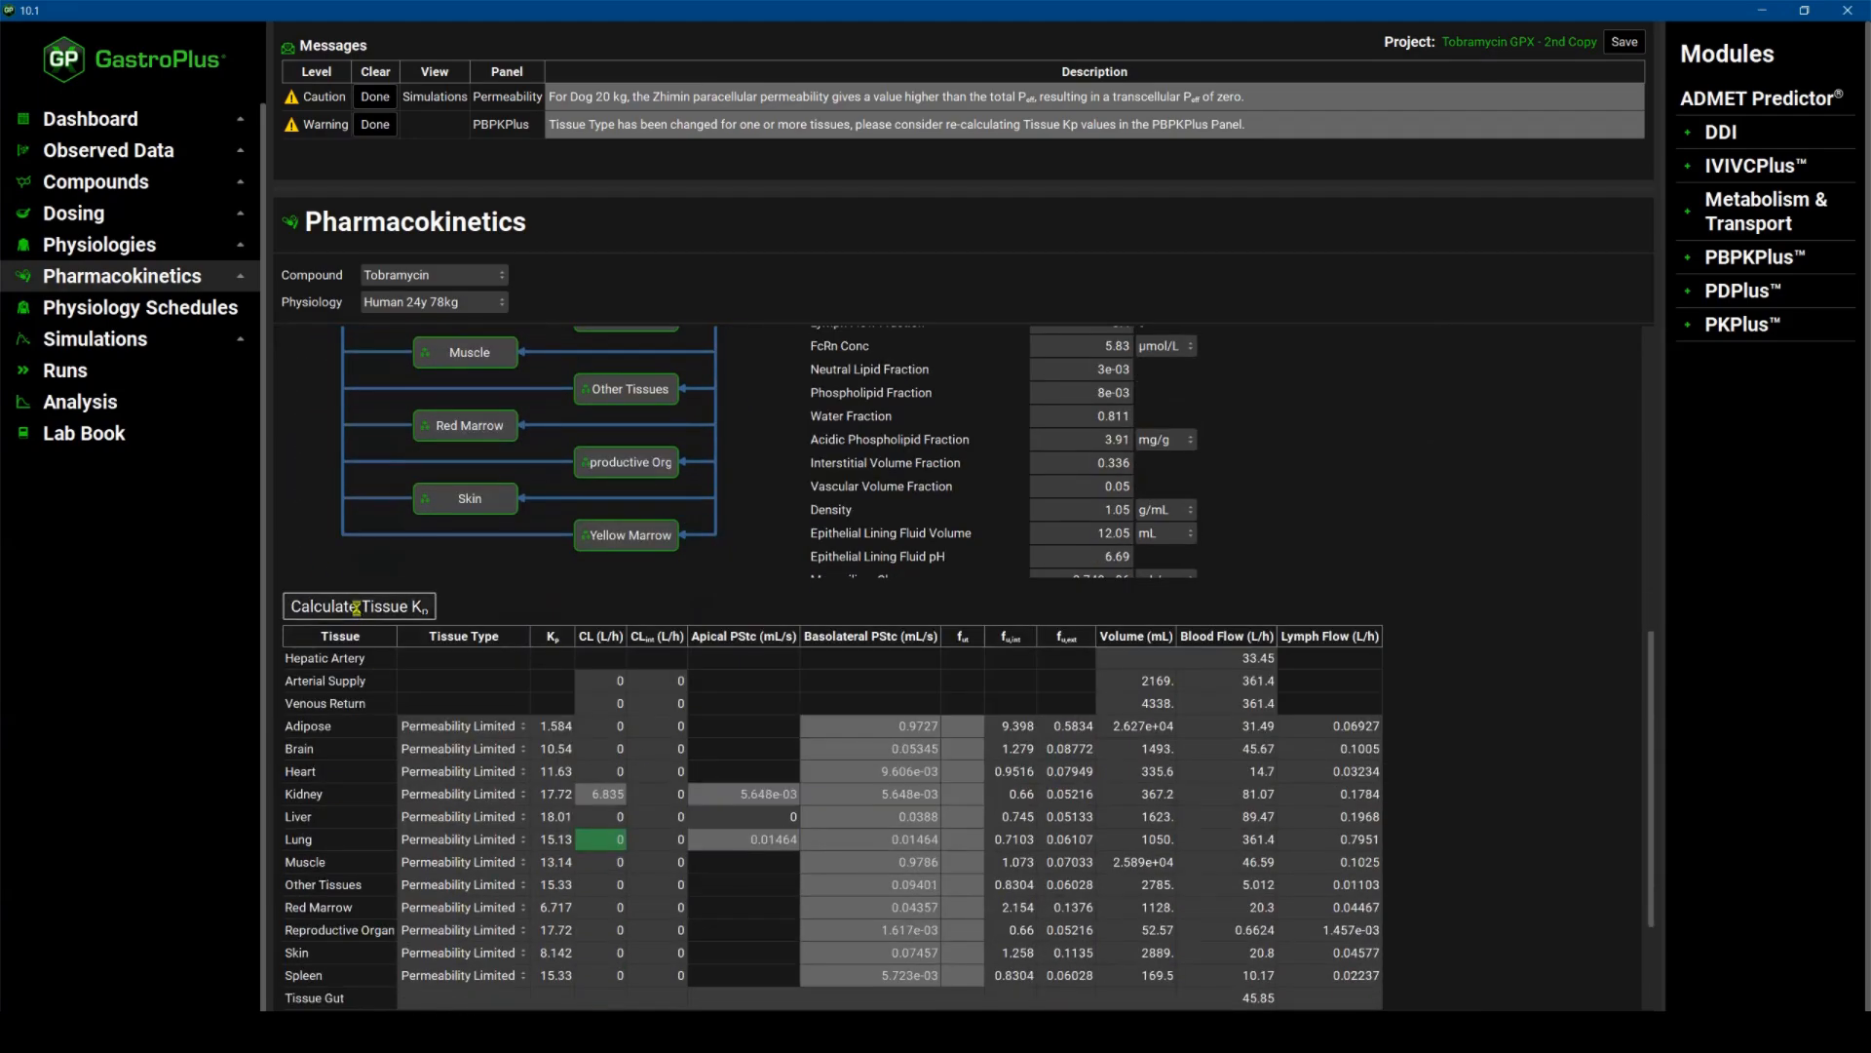
{"action": "scroll", "coordinate": [592, 835], "scroll_direction": "down", "scroll_amount": 1}
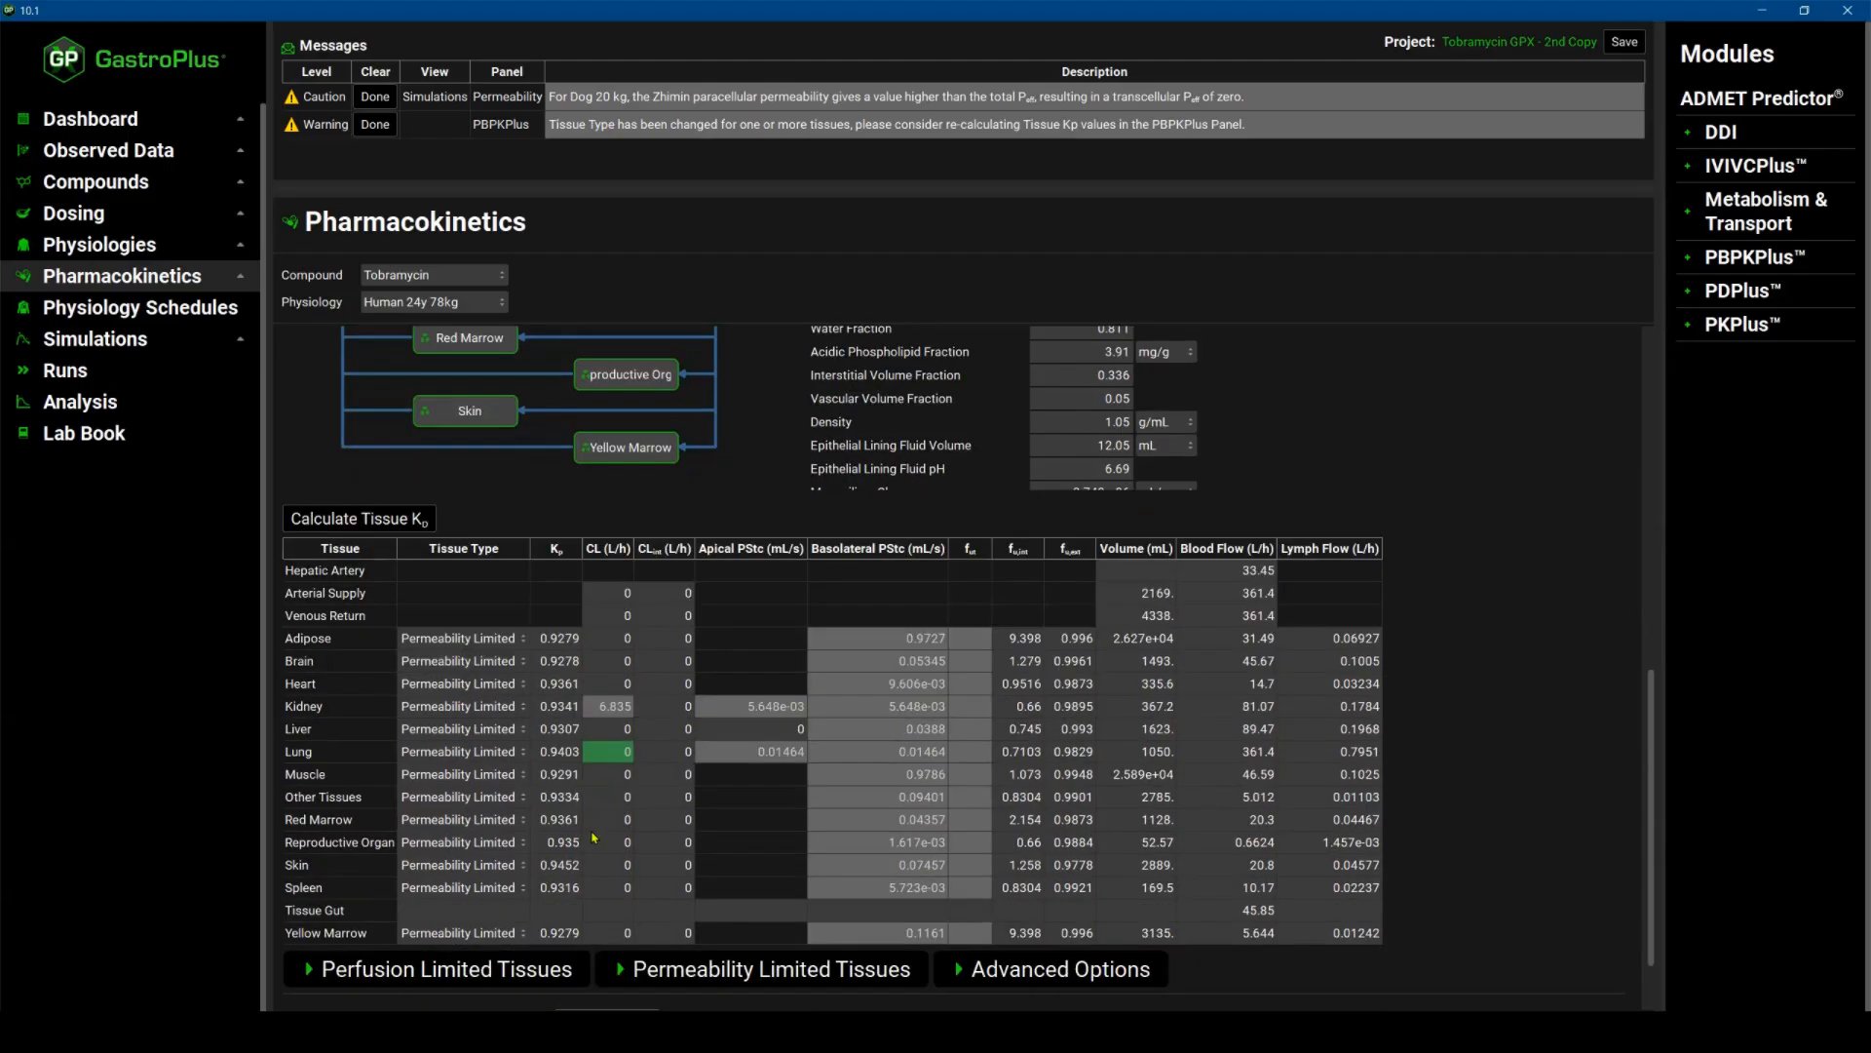
Review the human tissue table and the steady-state volume, systemic clearance and half-life summary.
{"action": "scroll", "coordinate": [604, 770], "scroll_direction": "down", "scroll_amount": 1}
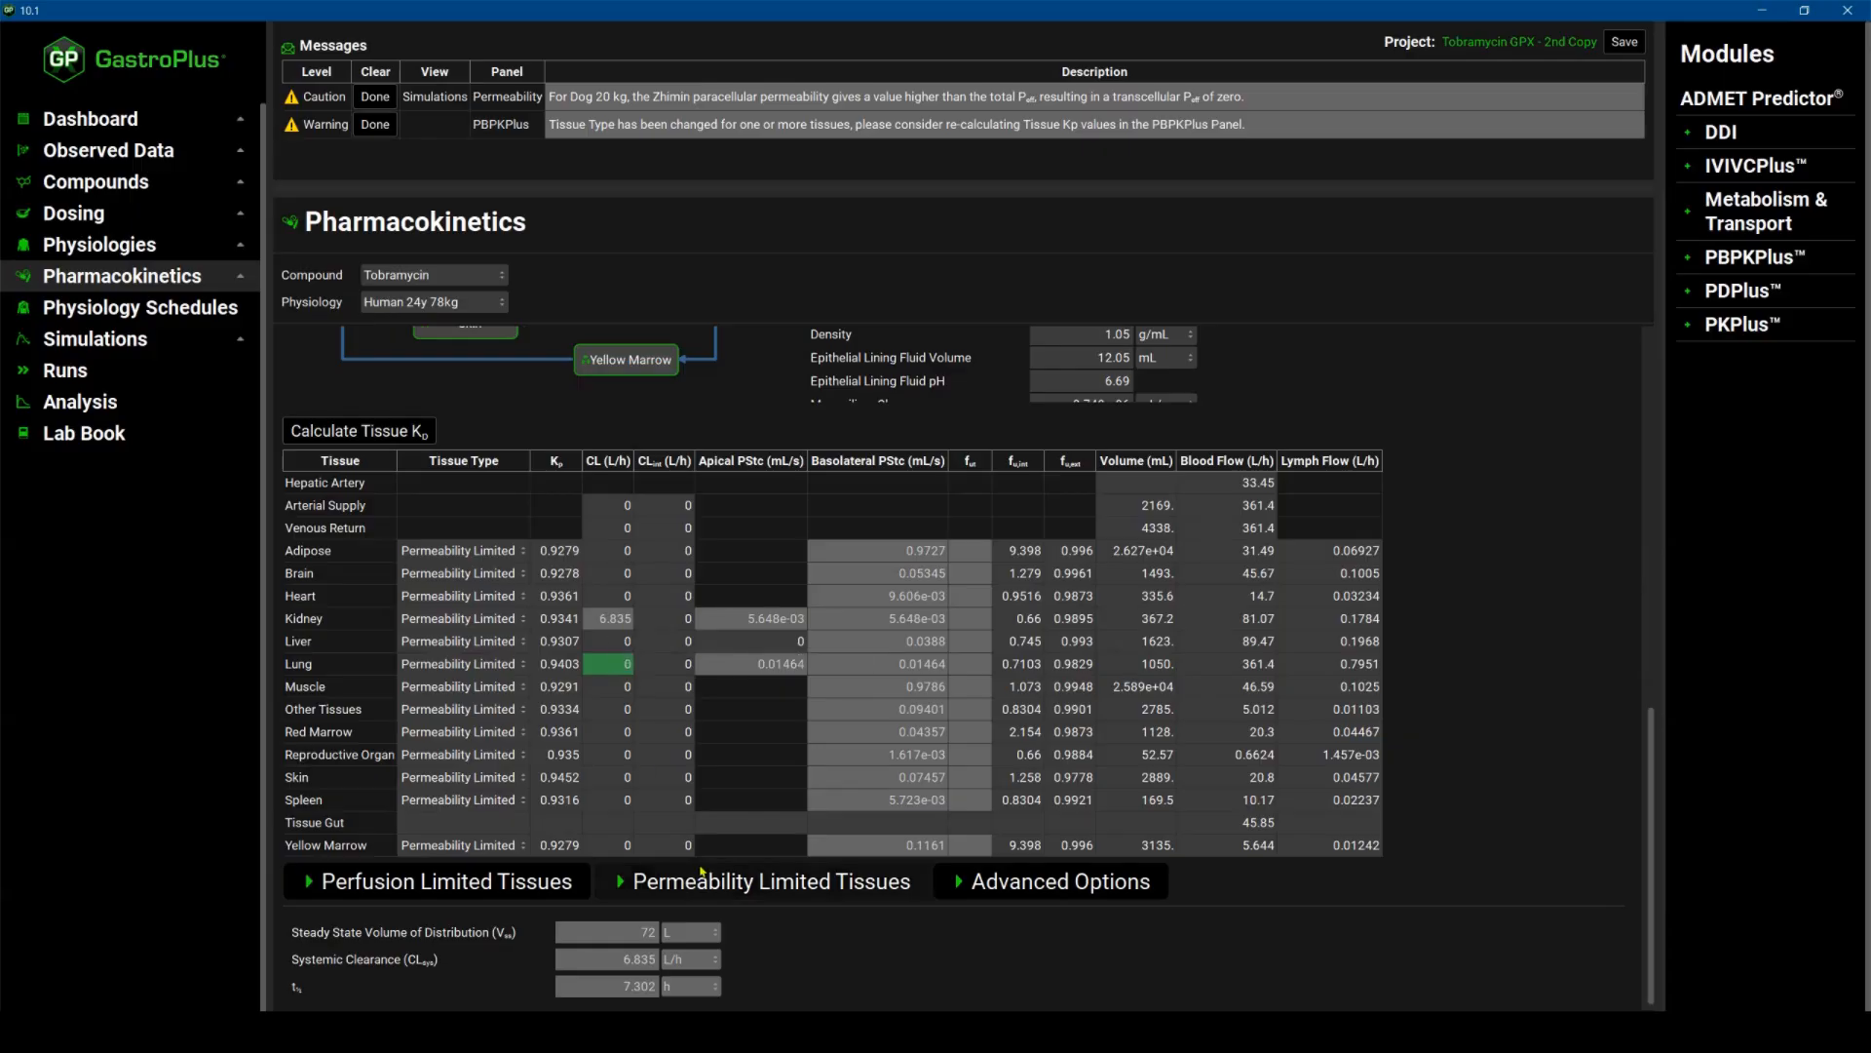
{"action": "scroll", "coordinate": [701, 870], "scroll_direction": "up", "scroll_amount": 5}
{"action": "scroll", "coordinate": [1057, 693], "scroll_direction": "down", "scroll_amount": 10}
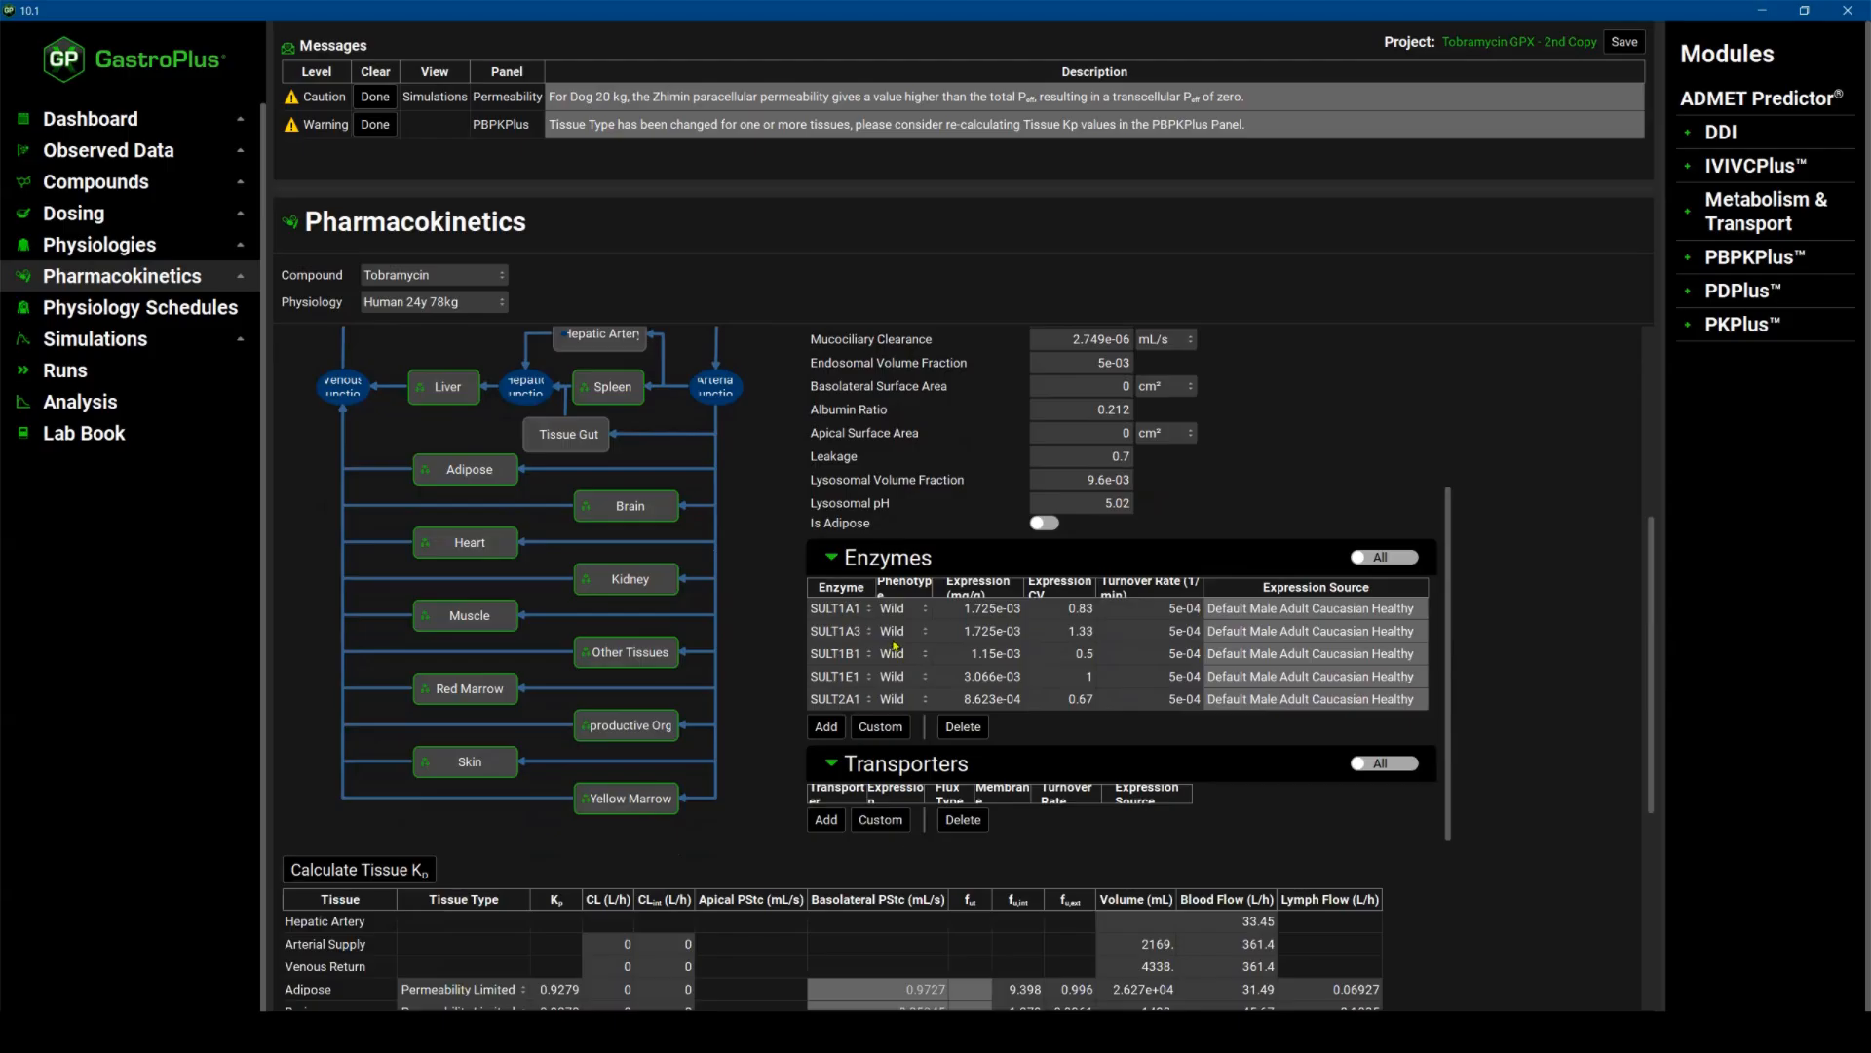
{"action": "scroll", "coordinate": [1240, 638], "scroll_direction": "down", "scroll_amount": 6}
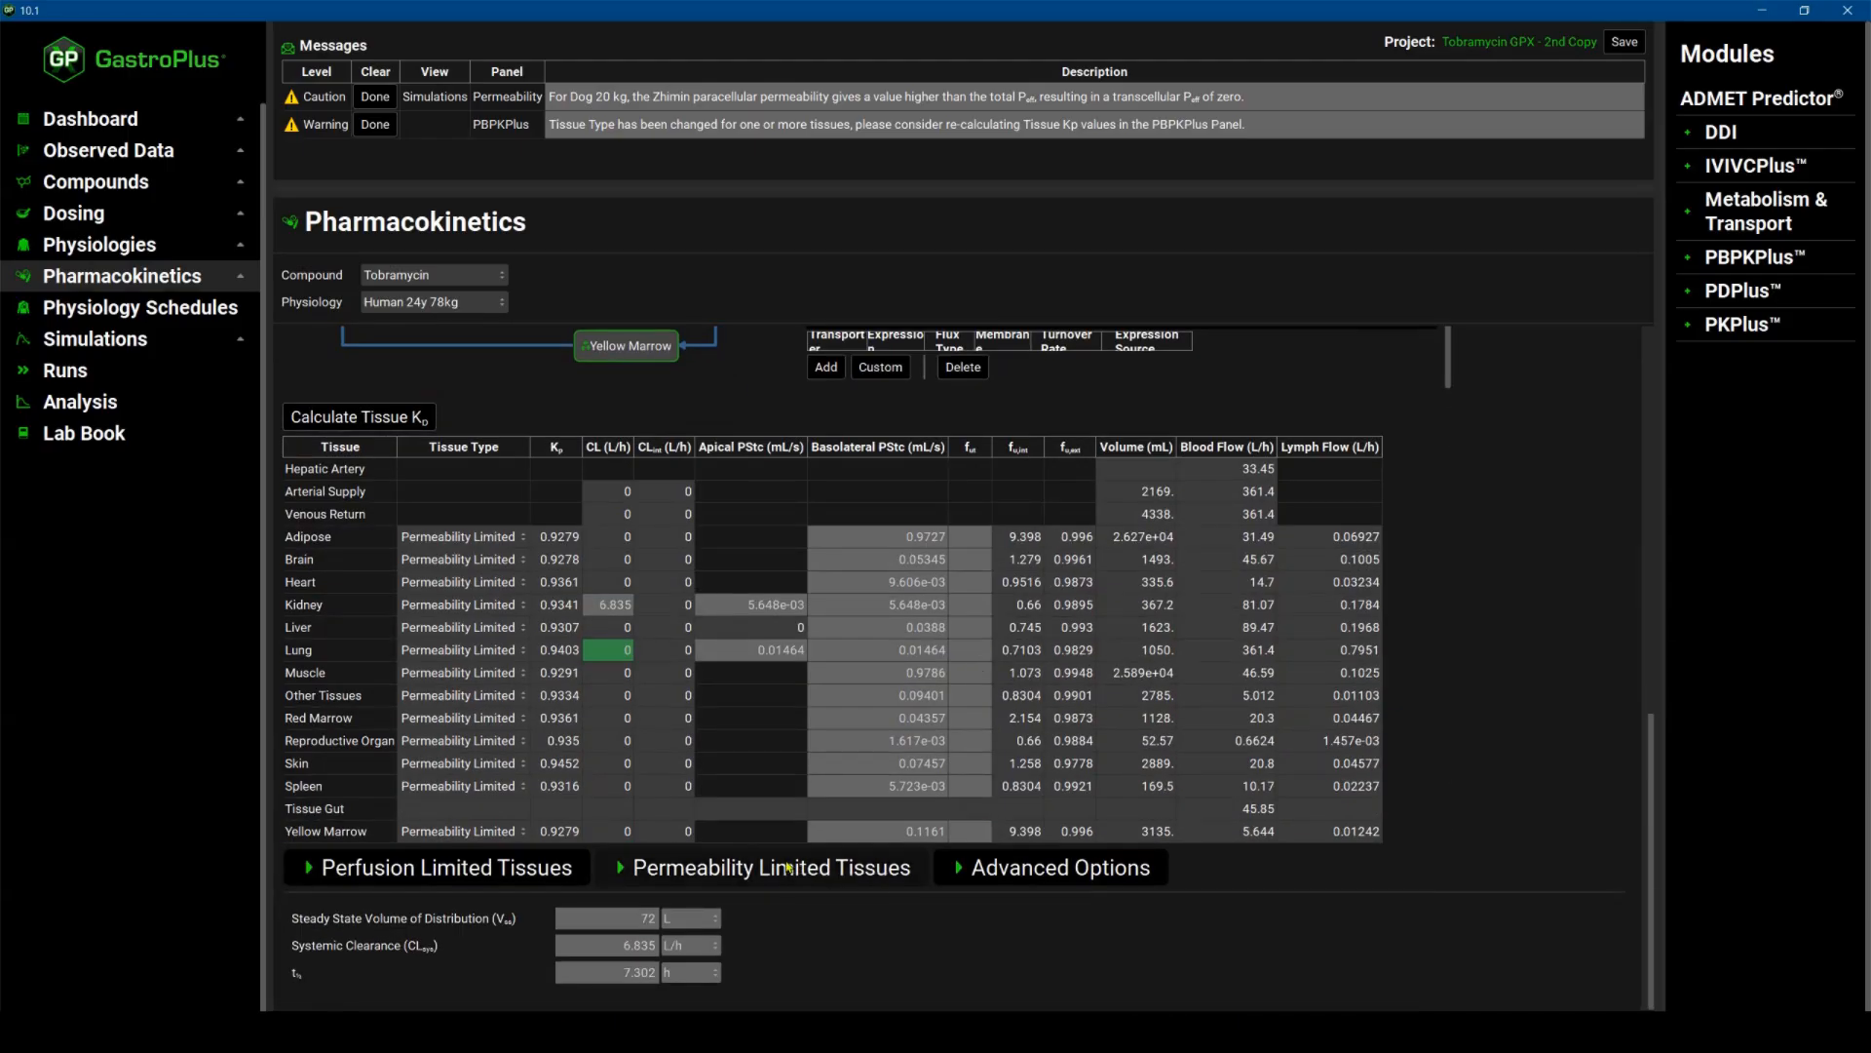
{"action": "scroll", "coordinate": [858, 743], "scroll_direction": "up", "scroll_amount": 3}
{"action": "scroll", "coordinate": [938, 583], "scroll_direction": "up", "scroll_amount": 1}
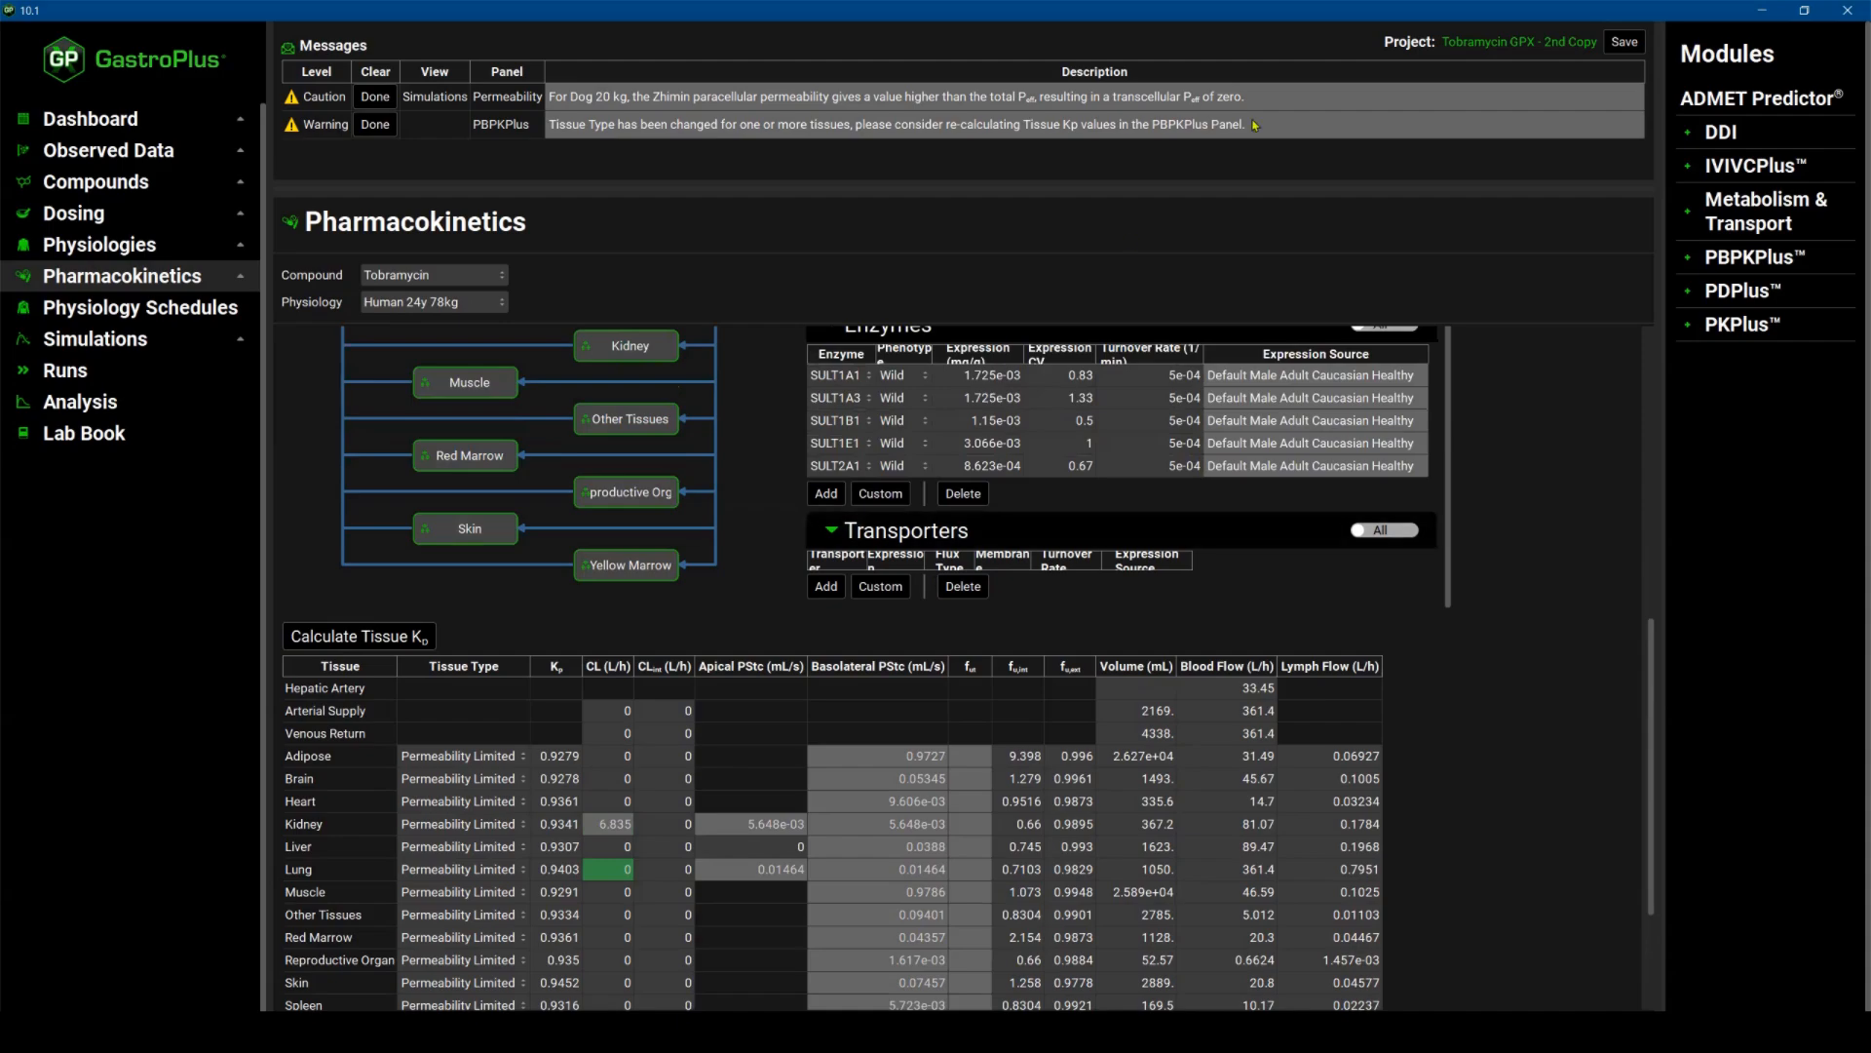
Save the project and select the Human 24y 78kg physiology schedule.
{"action": "left_click", "coordinate": [1625, 41]}
{"action": "left_click", "coordinate": [141, 307]}
{"action": "left_click", "coordinate": [477, 284]}
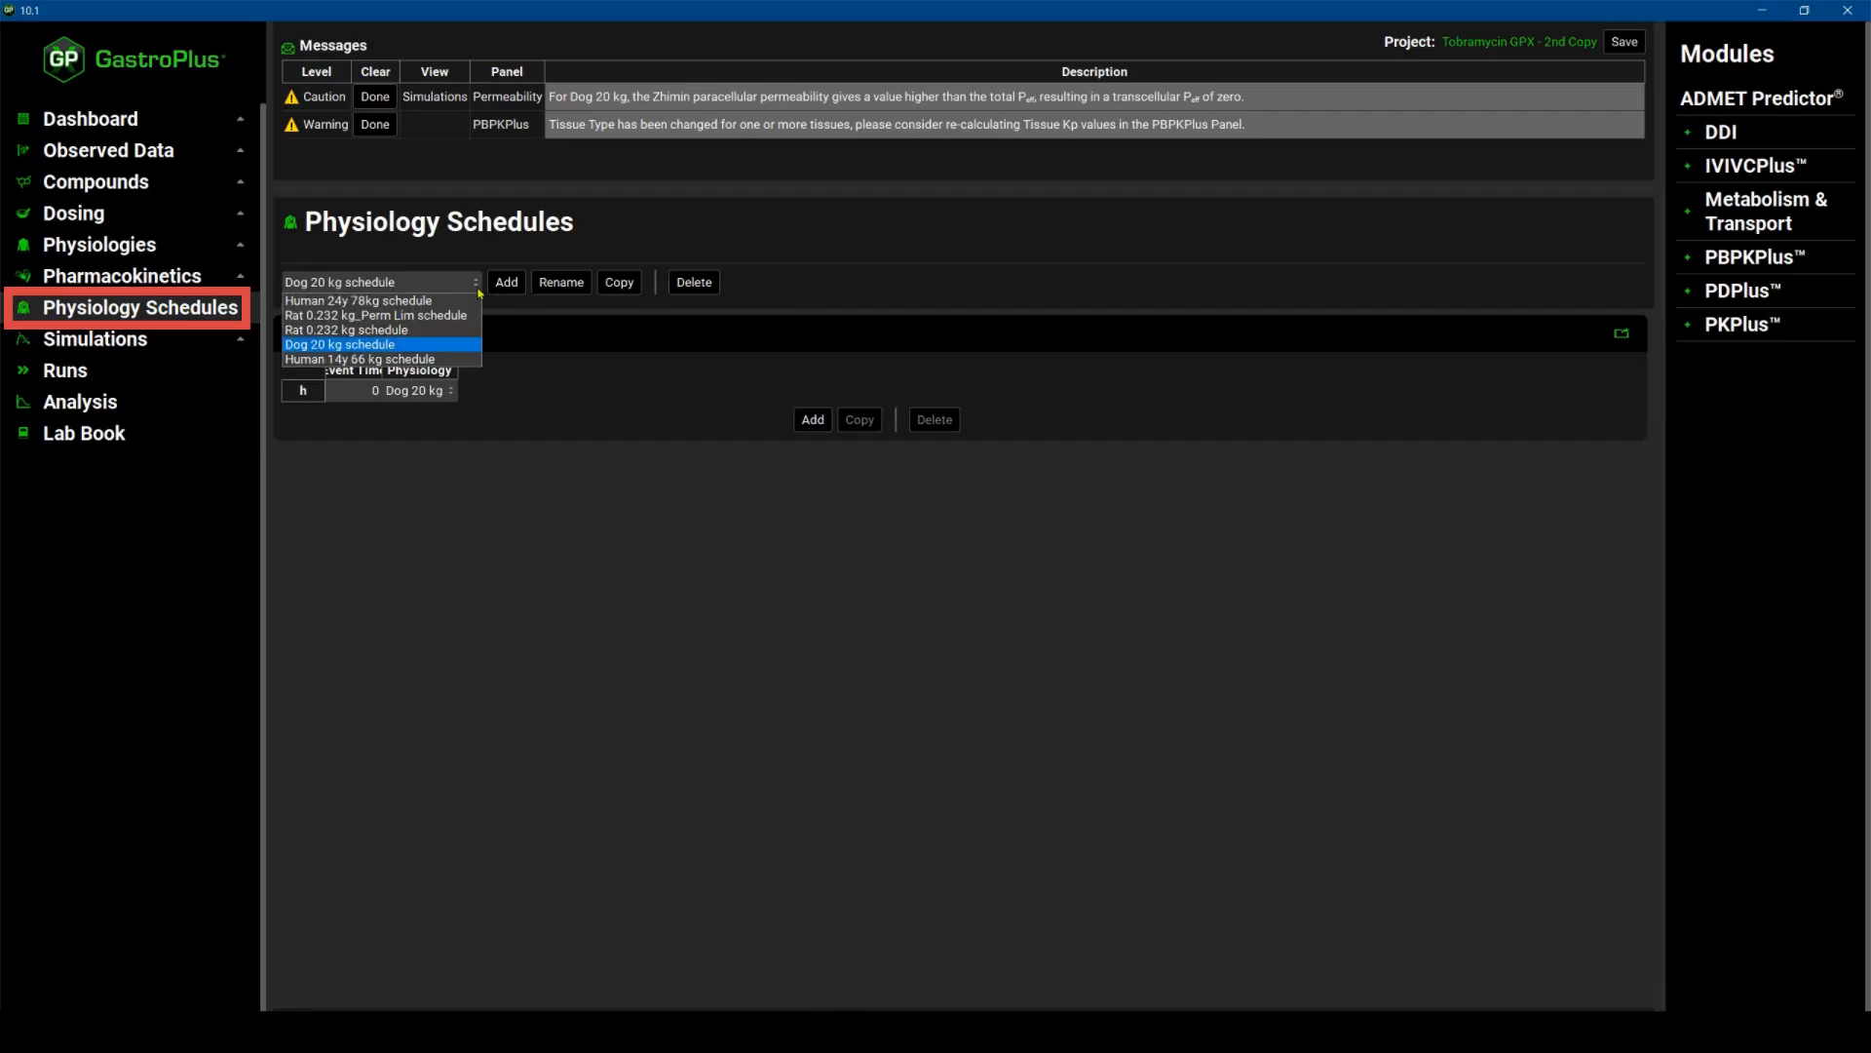
{"action": "left_click", "coordinate": [399, 302]}
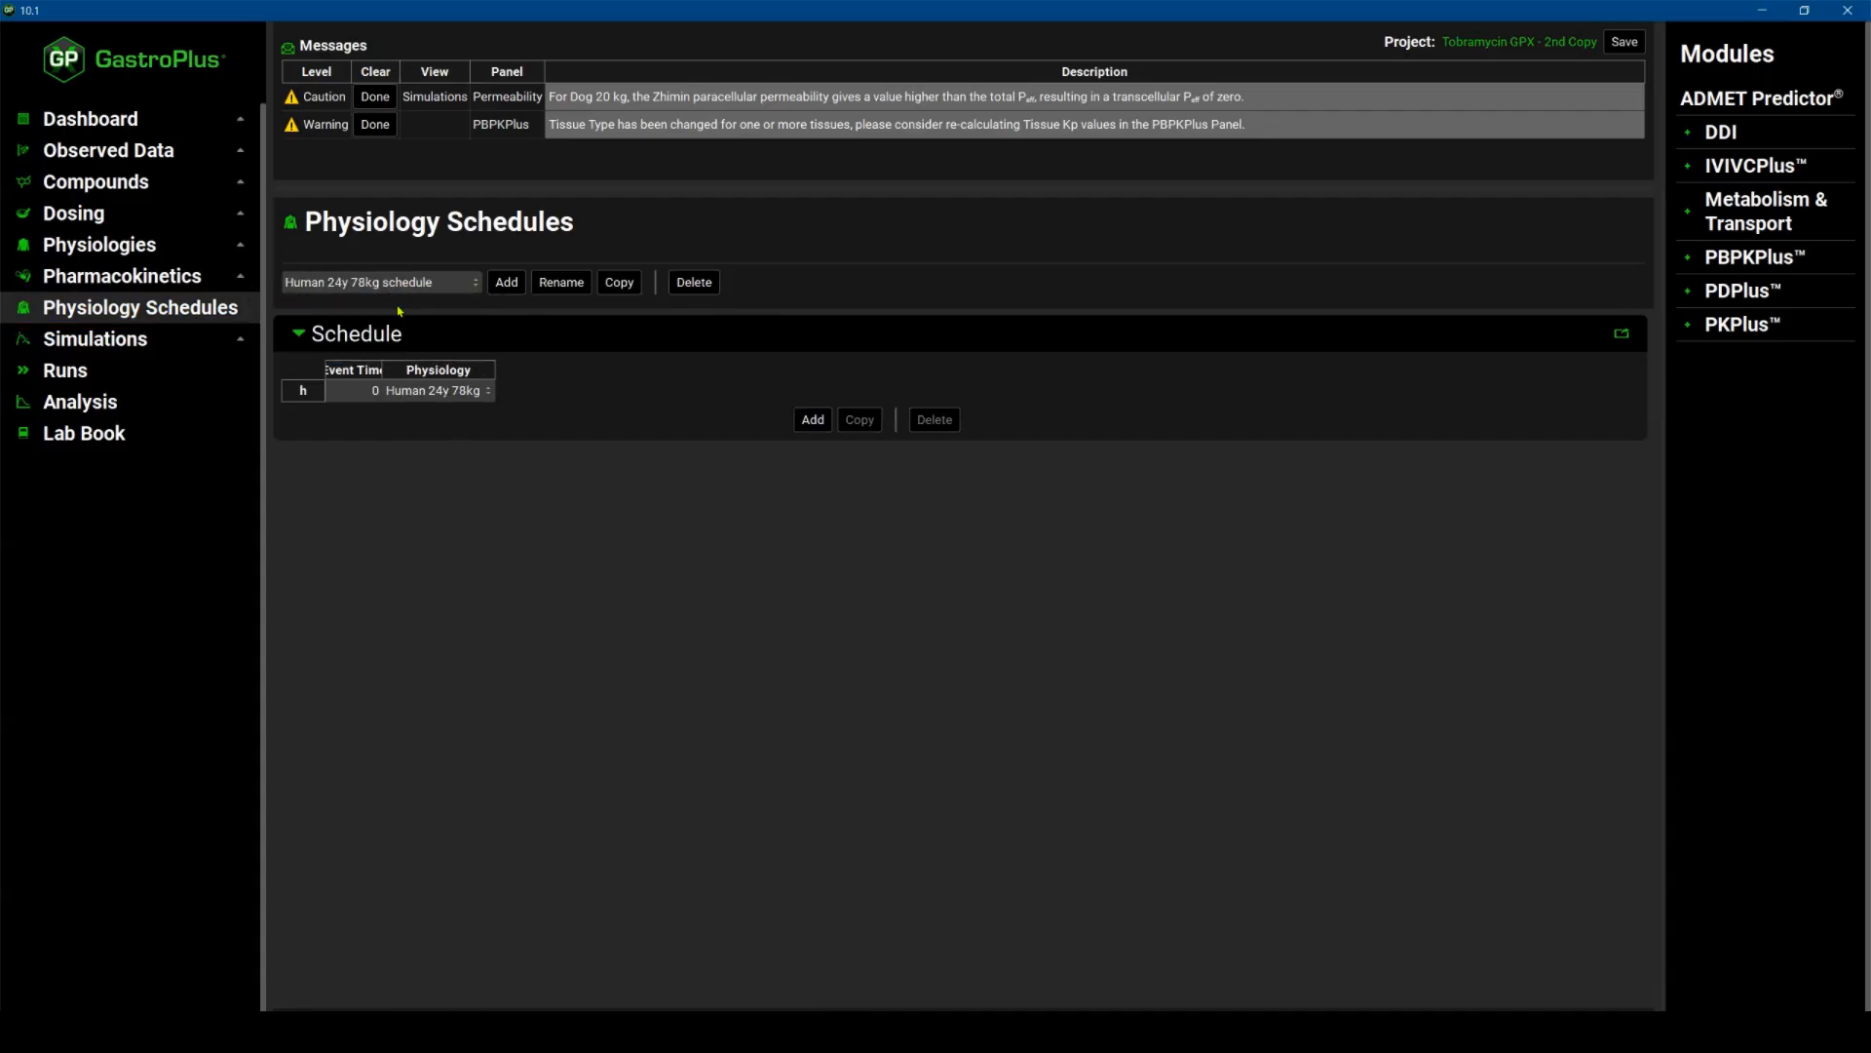
Open the Human IV 1 mpk_Perm Lim simulation, set its pharmacokinetic model to Physiologically Based, and save the project.
{"action": "left_click", "coordinate": [142, 343]}
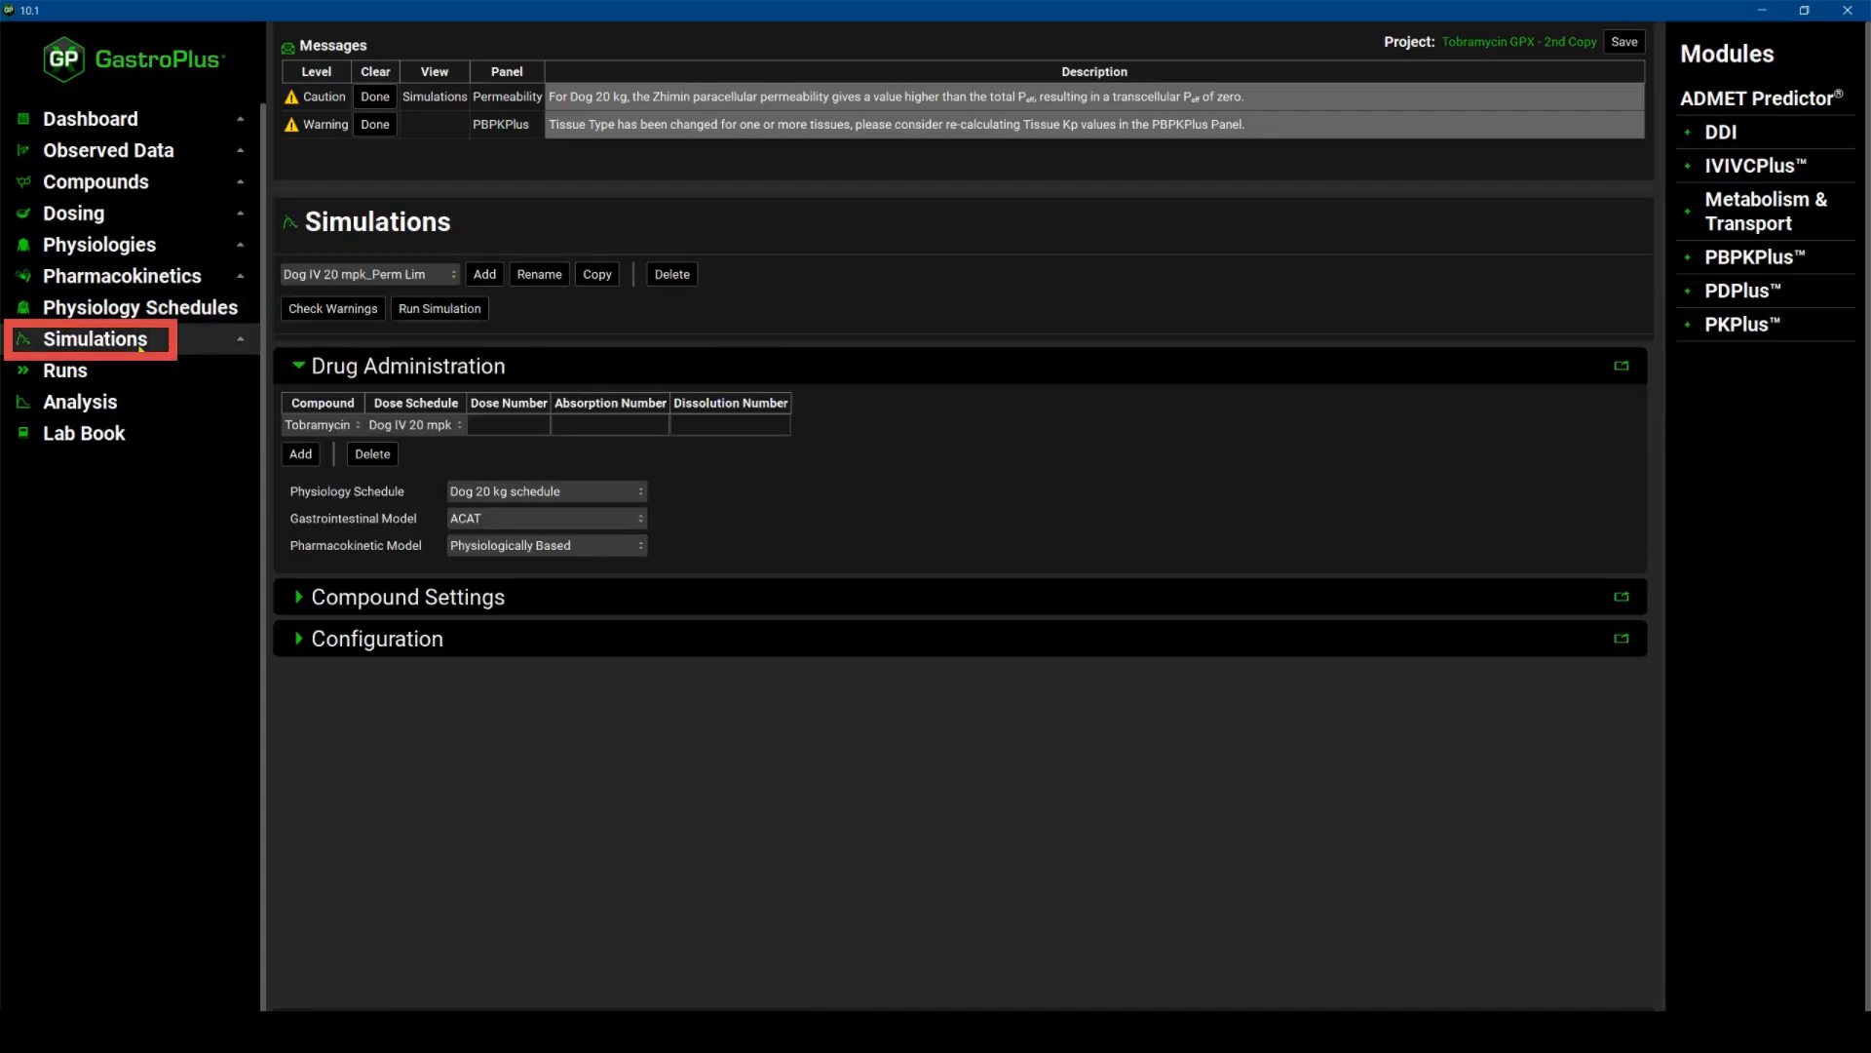
{"action": "left_click", "coordinate": [369, 274]}
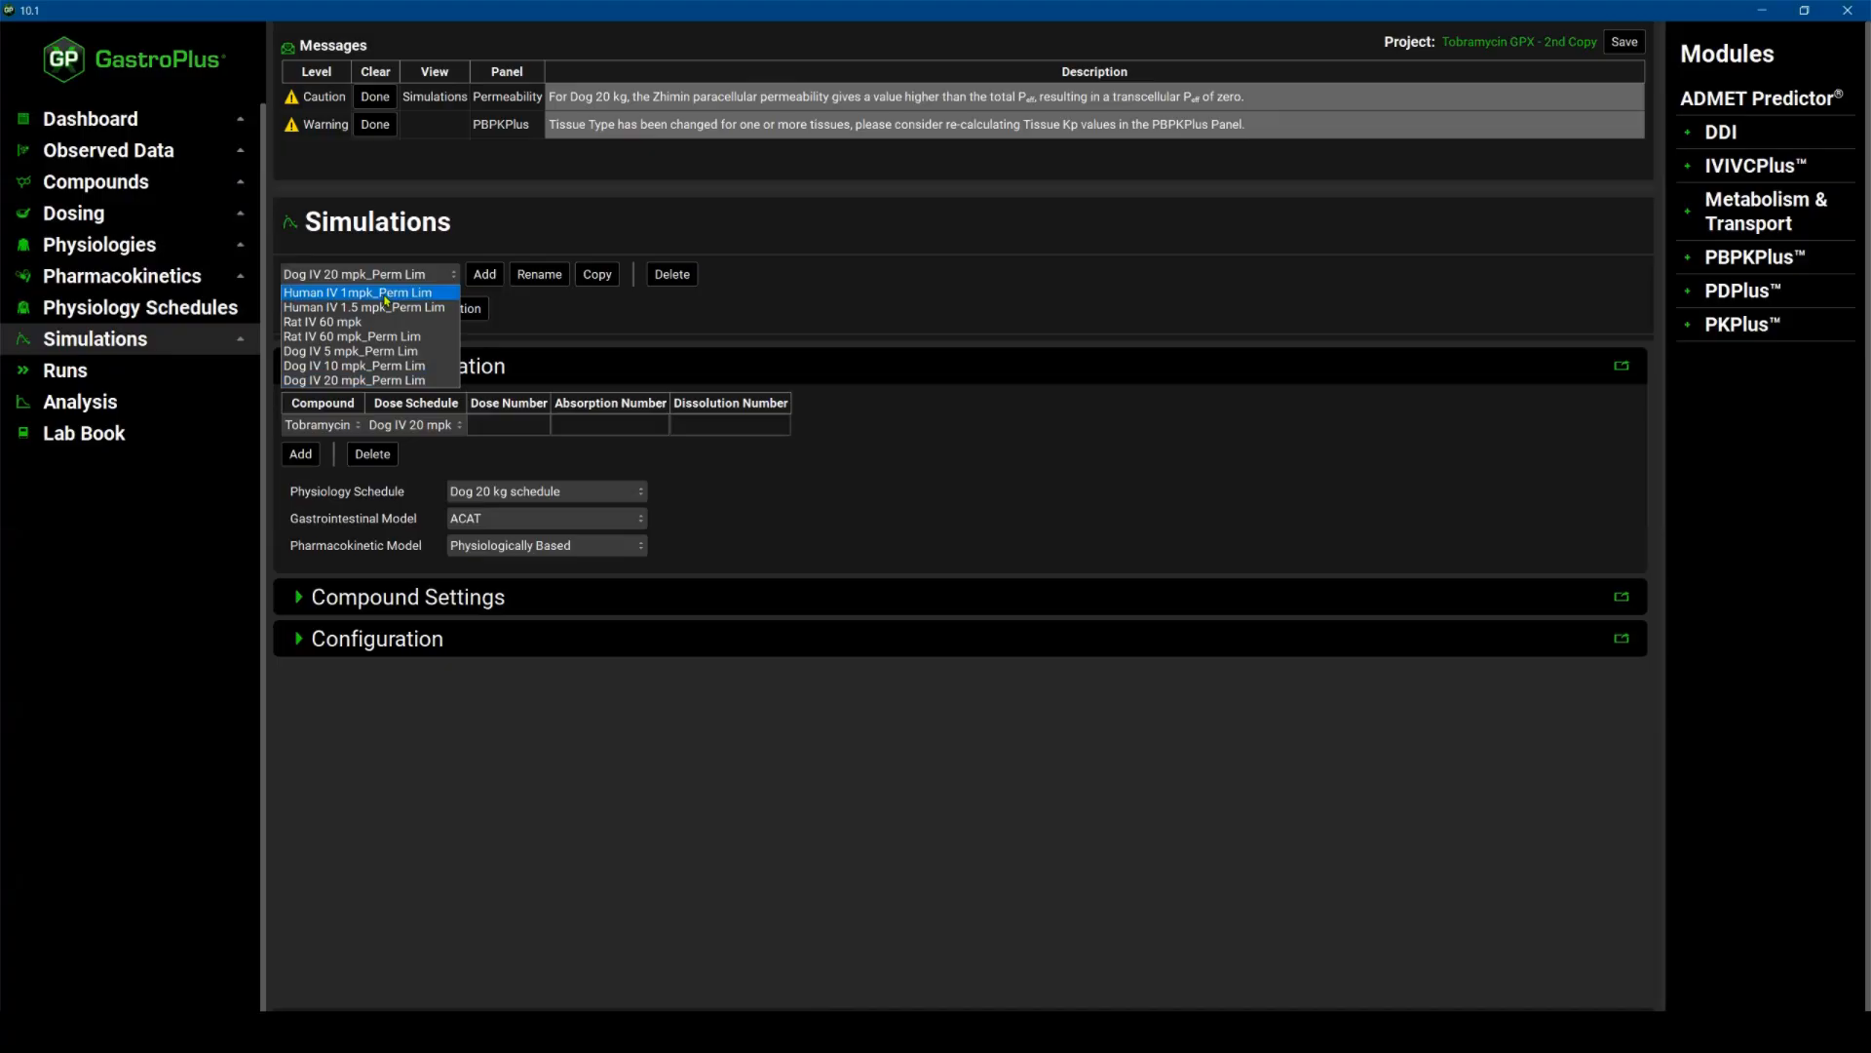
{"action": "left_click", "coordinate": [386, 294]}
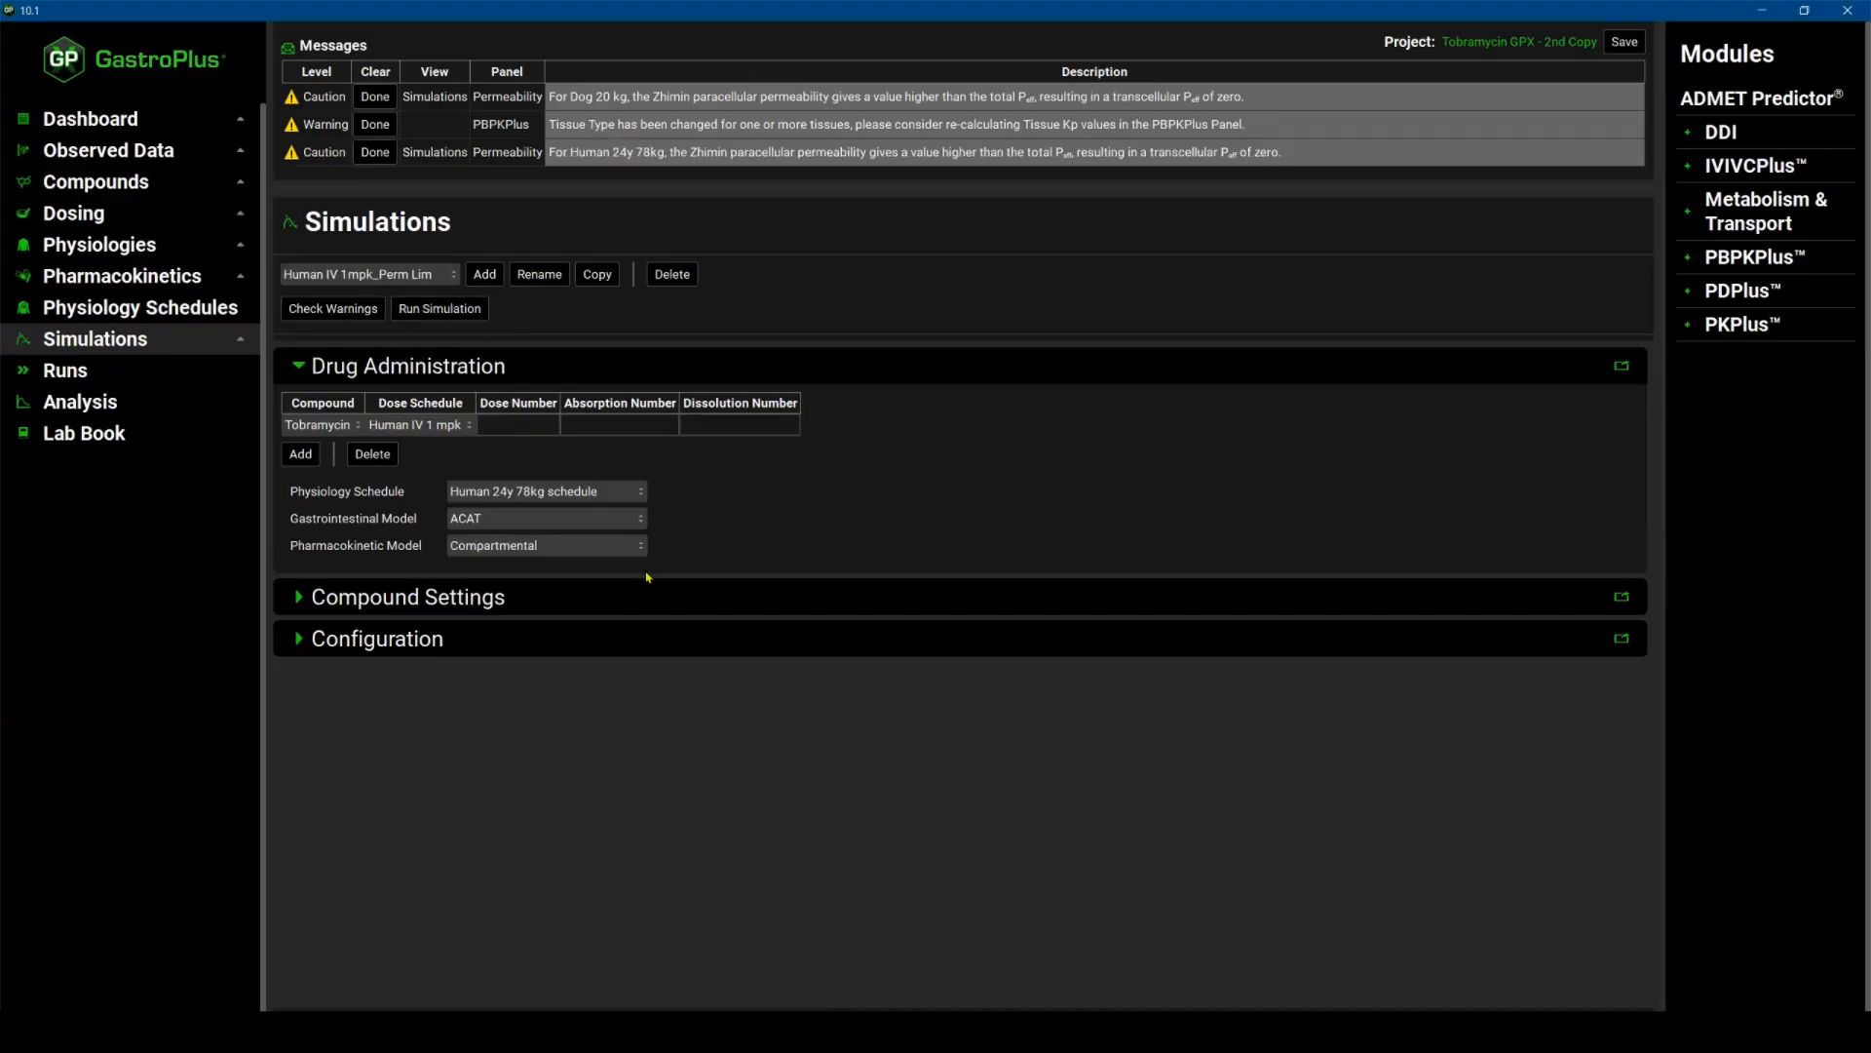
{"action": "left_click", "coordinate": [545, 544]}
{"action": "left_click", "coordinate": [552, 596]}
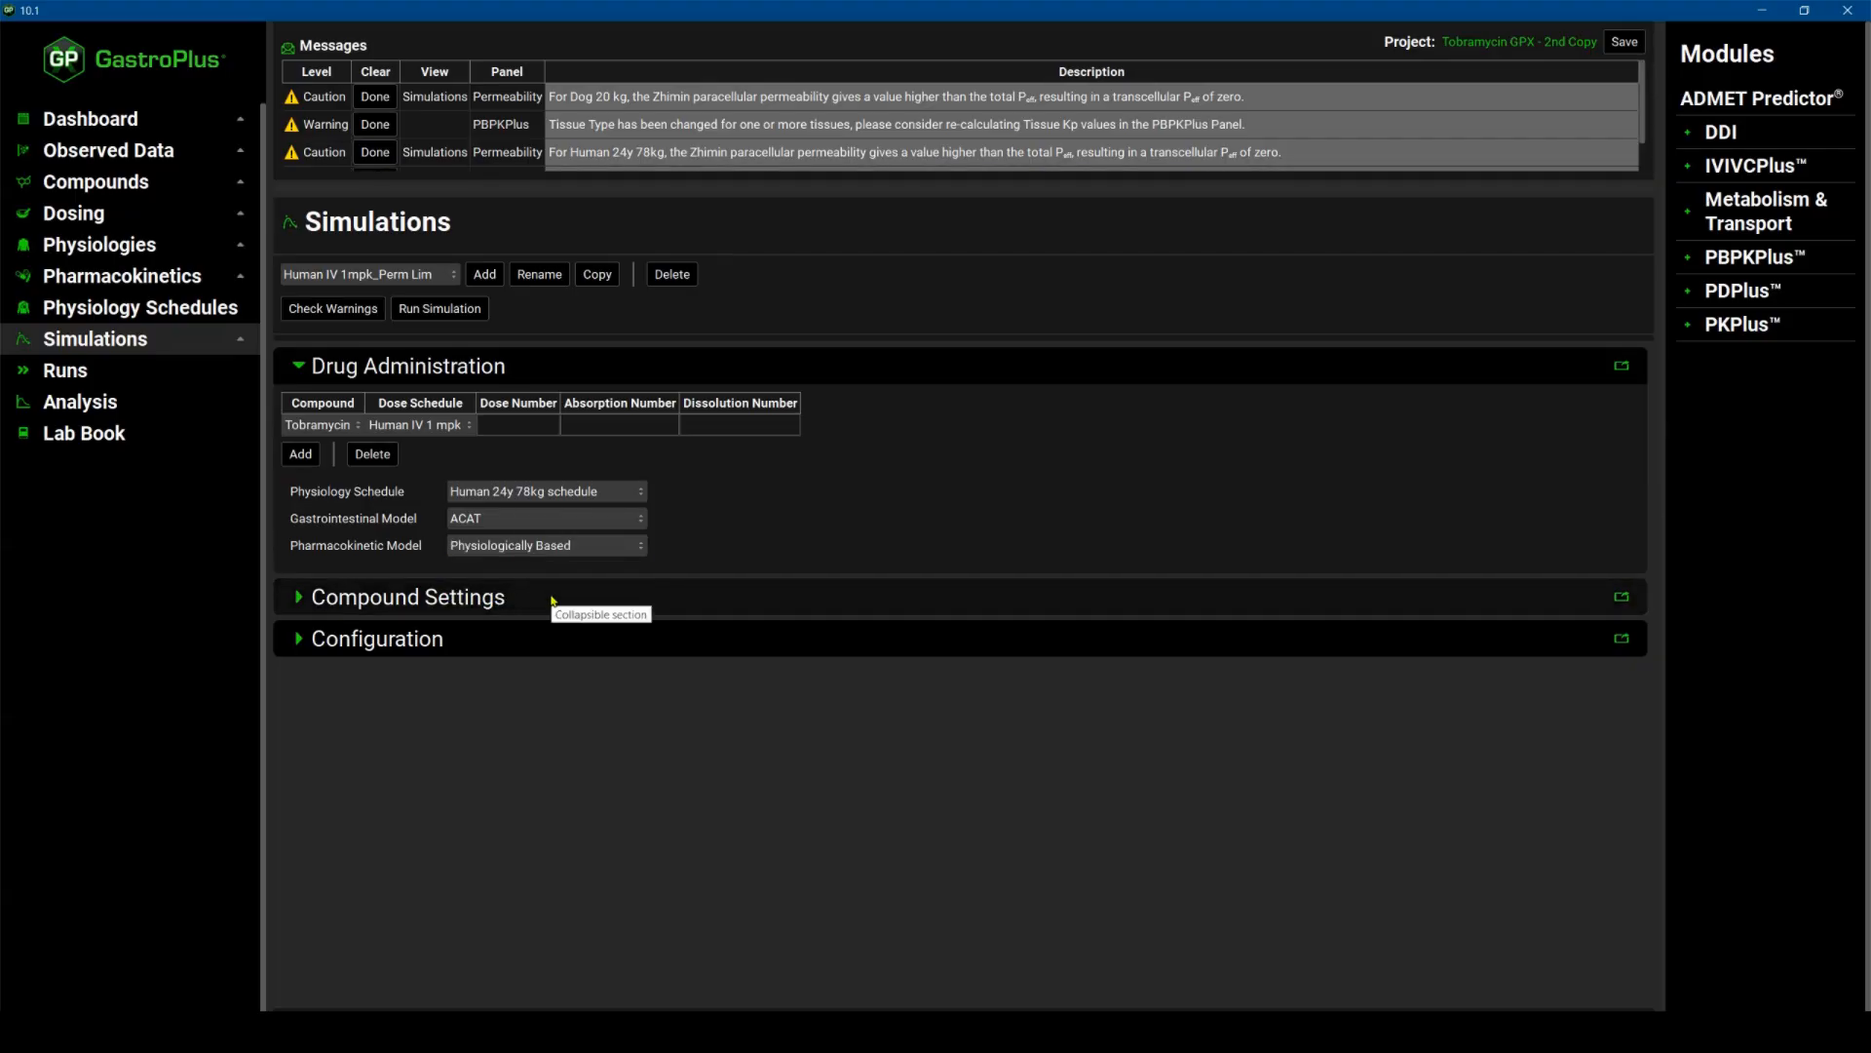
{"action": "key", "text": "ctrl+s"}
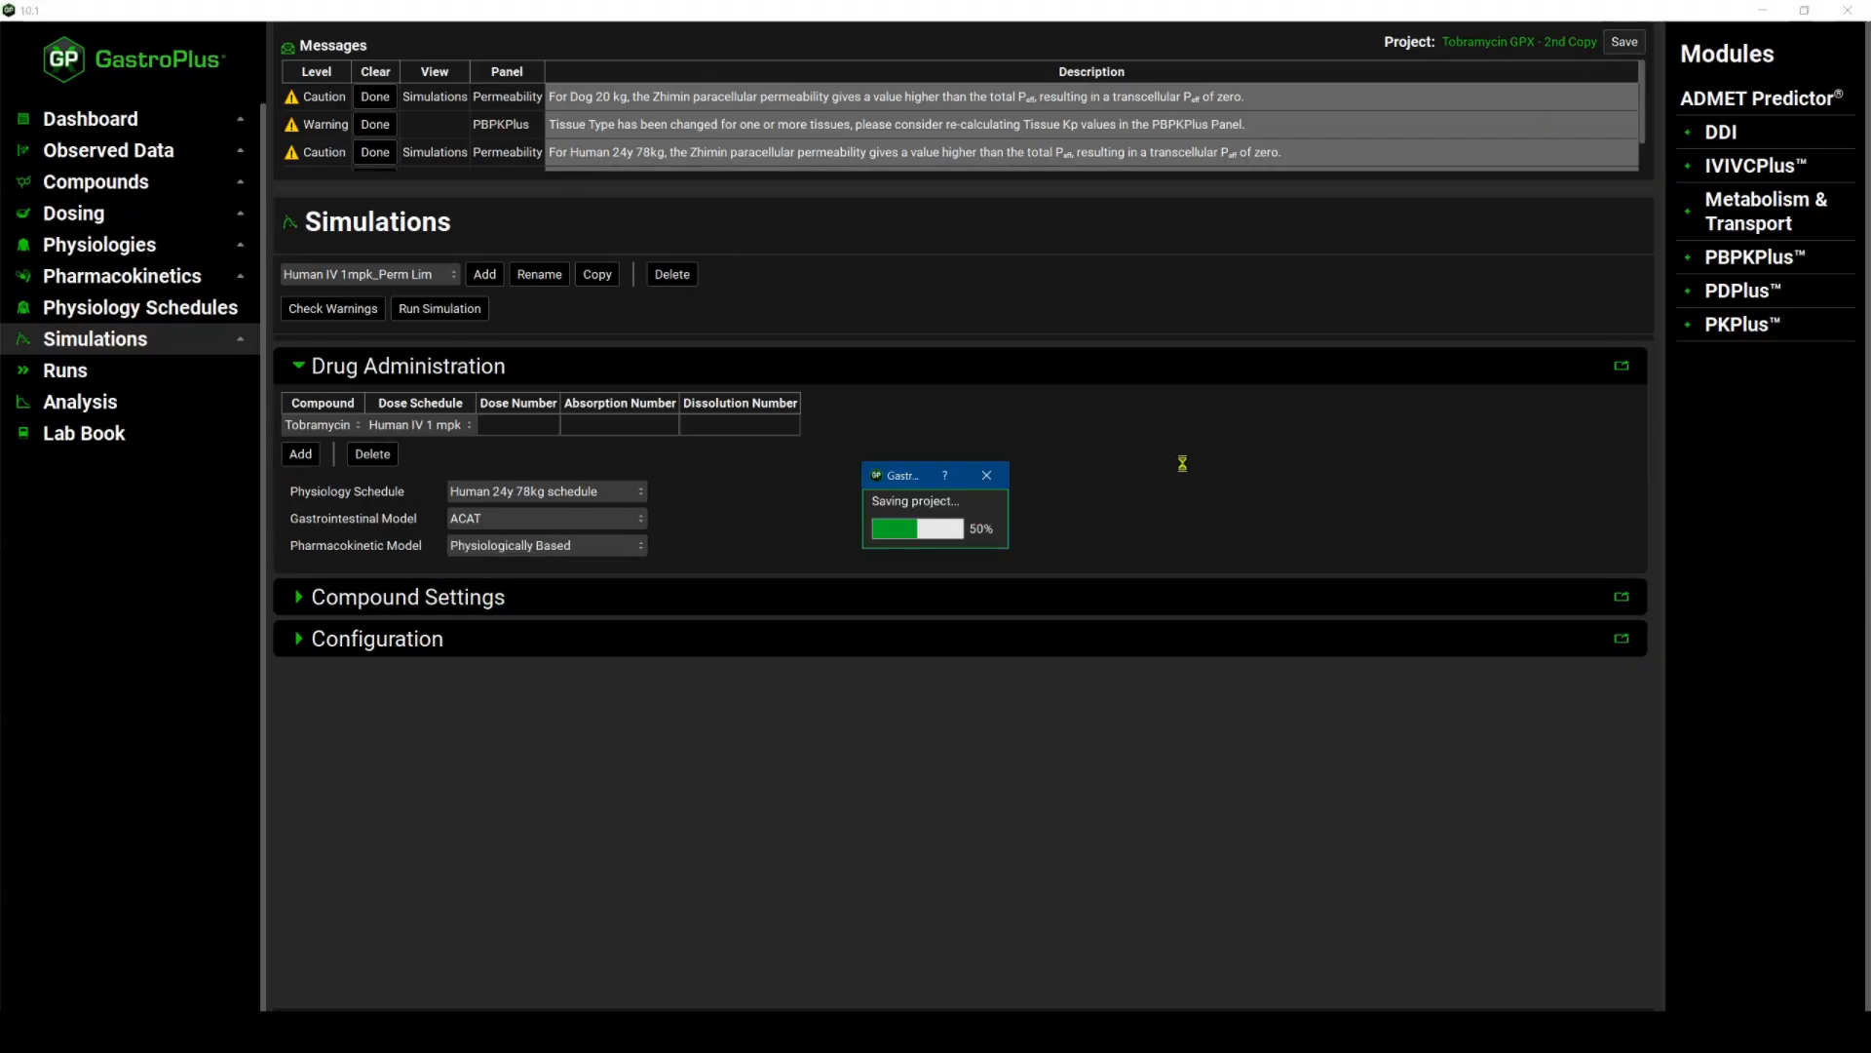
Clear the warning messages and run the Human IV 1 mpk_Perm Lim simulation.
{"action": "left_click", "coordinate": [1018, 544]}
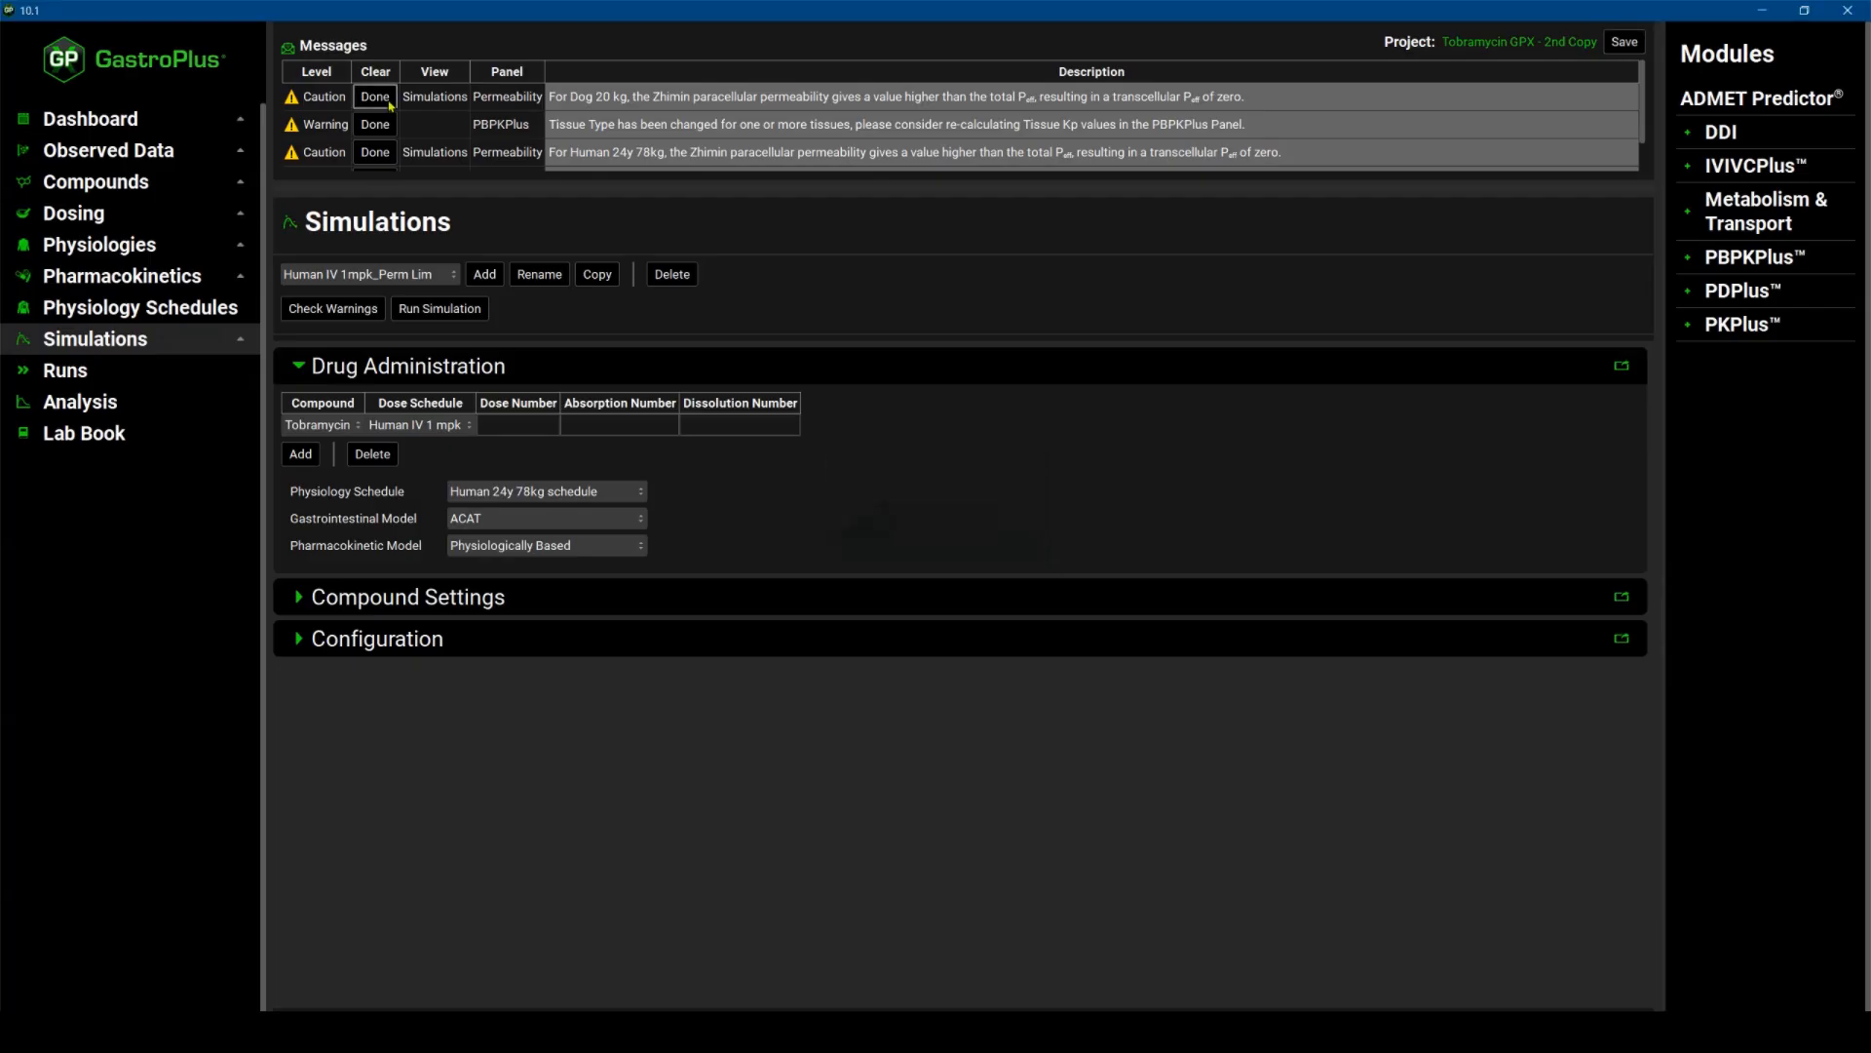
{"action": "left_click", "coordinate": [381, 101]}
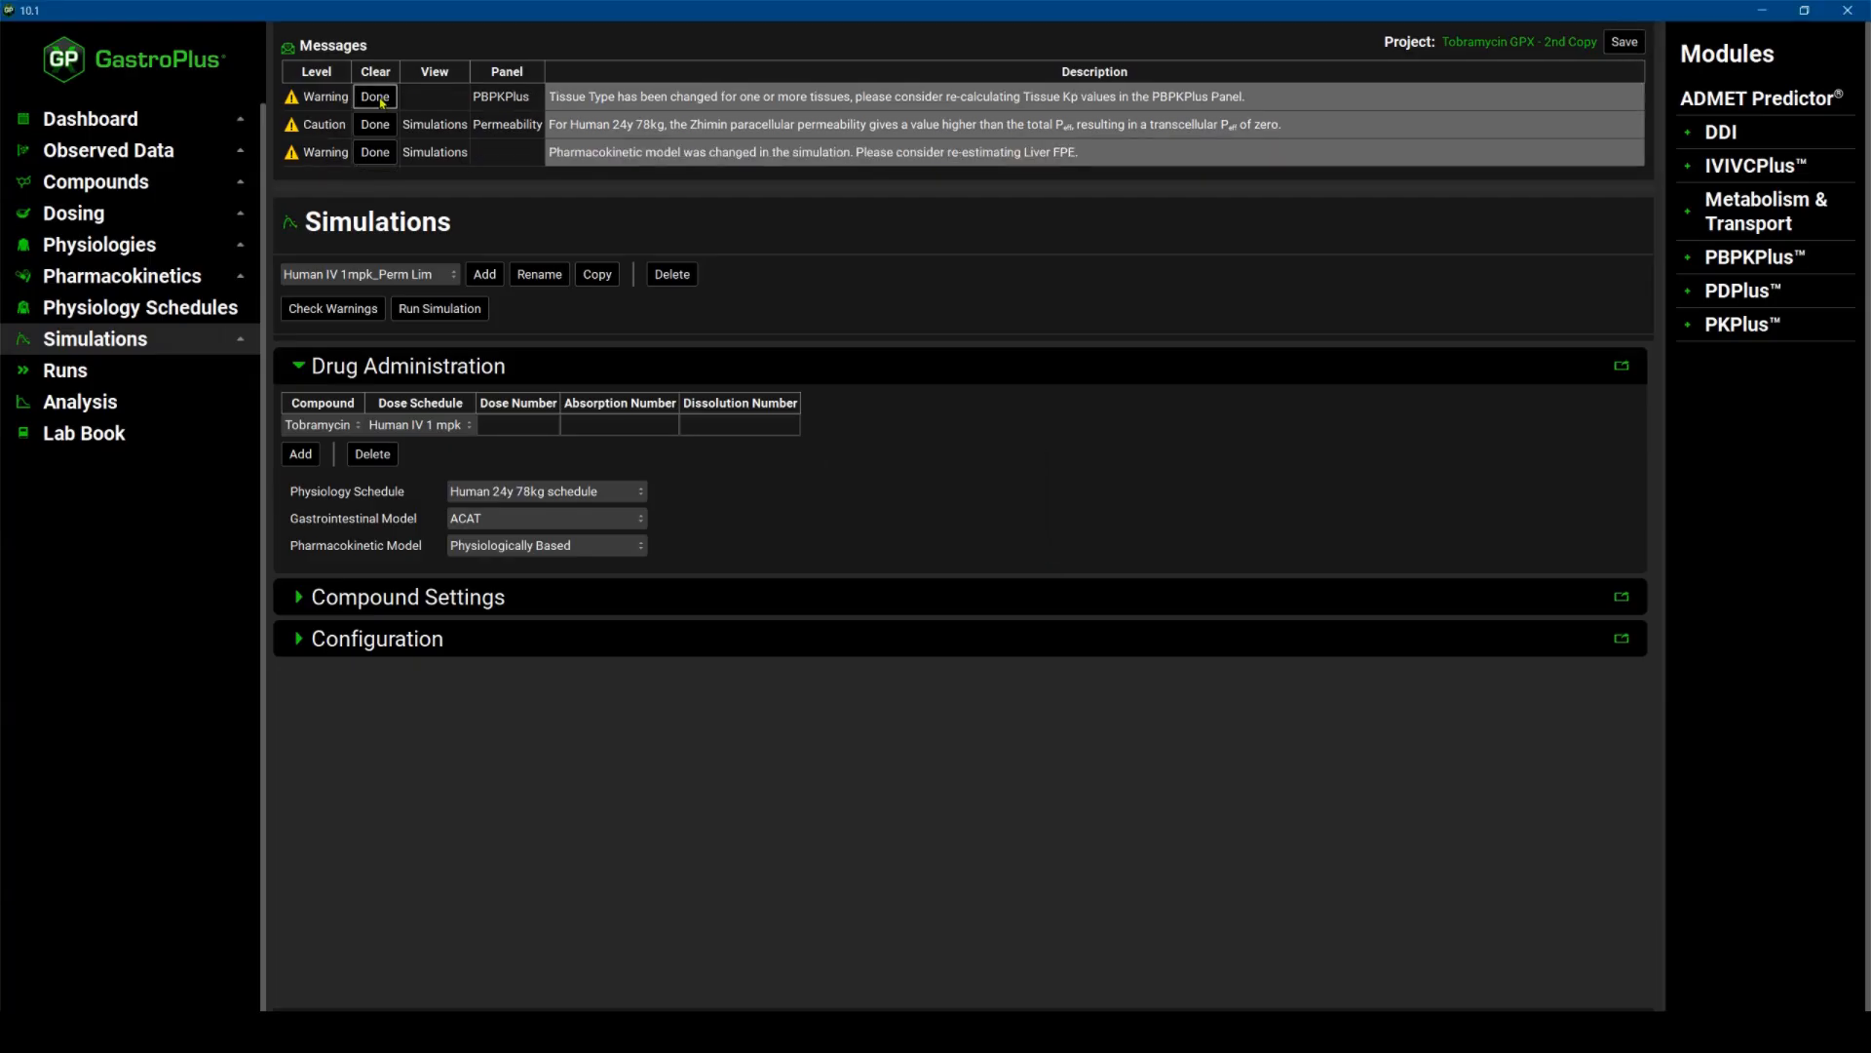
{"action": "left_click", "coordinate": [376, 103]}
{"action": "left_click", "coordinate": [377, 98]}
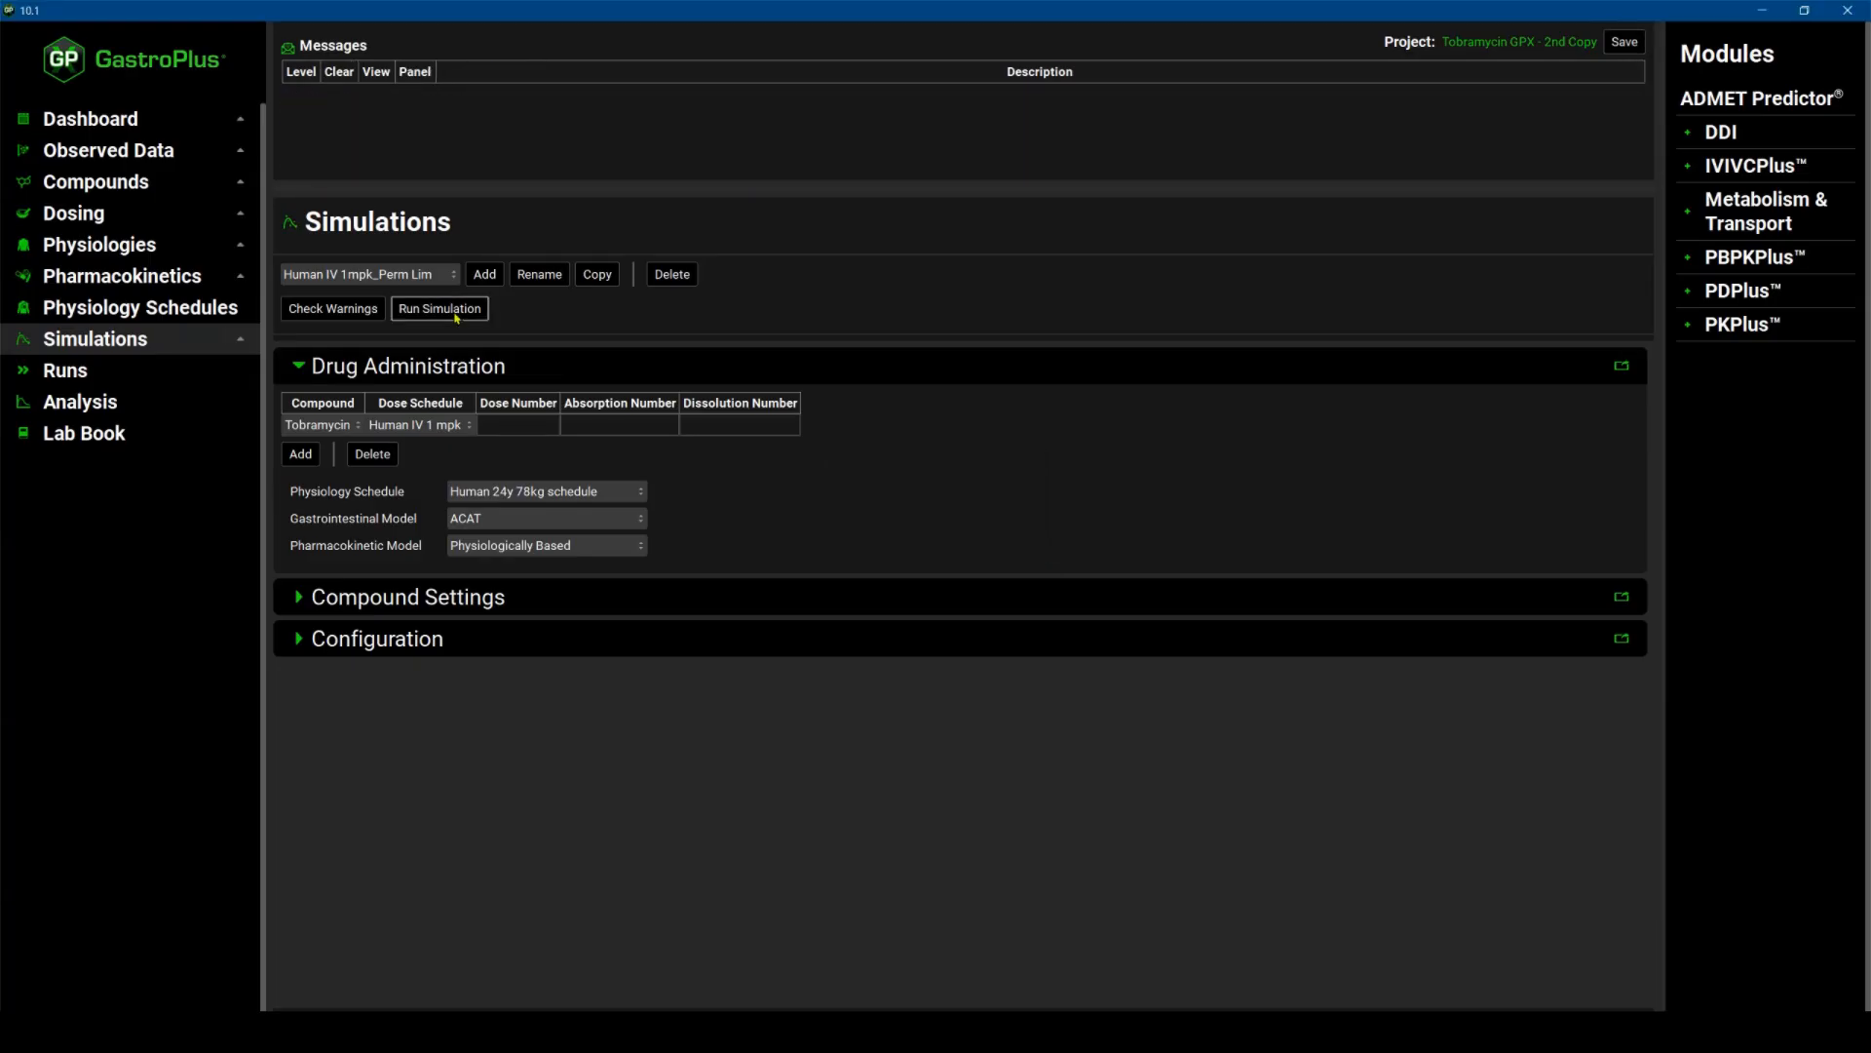
{"action": "left_click", "coordinate": [454, 309]}
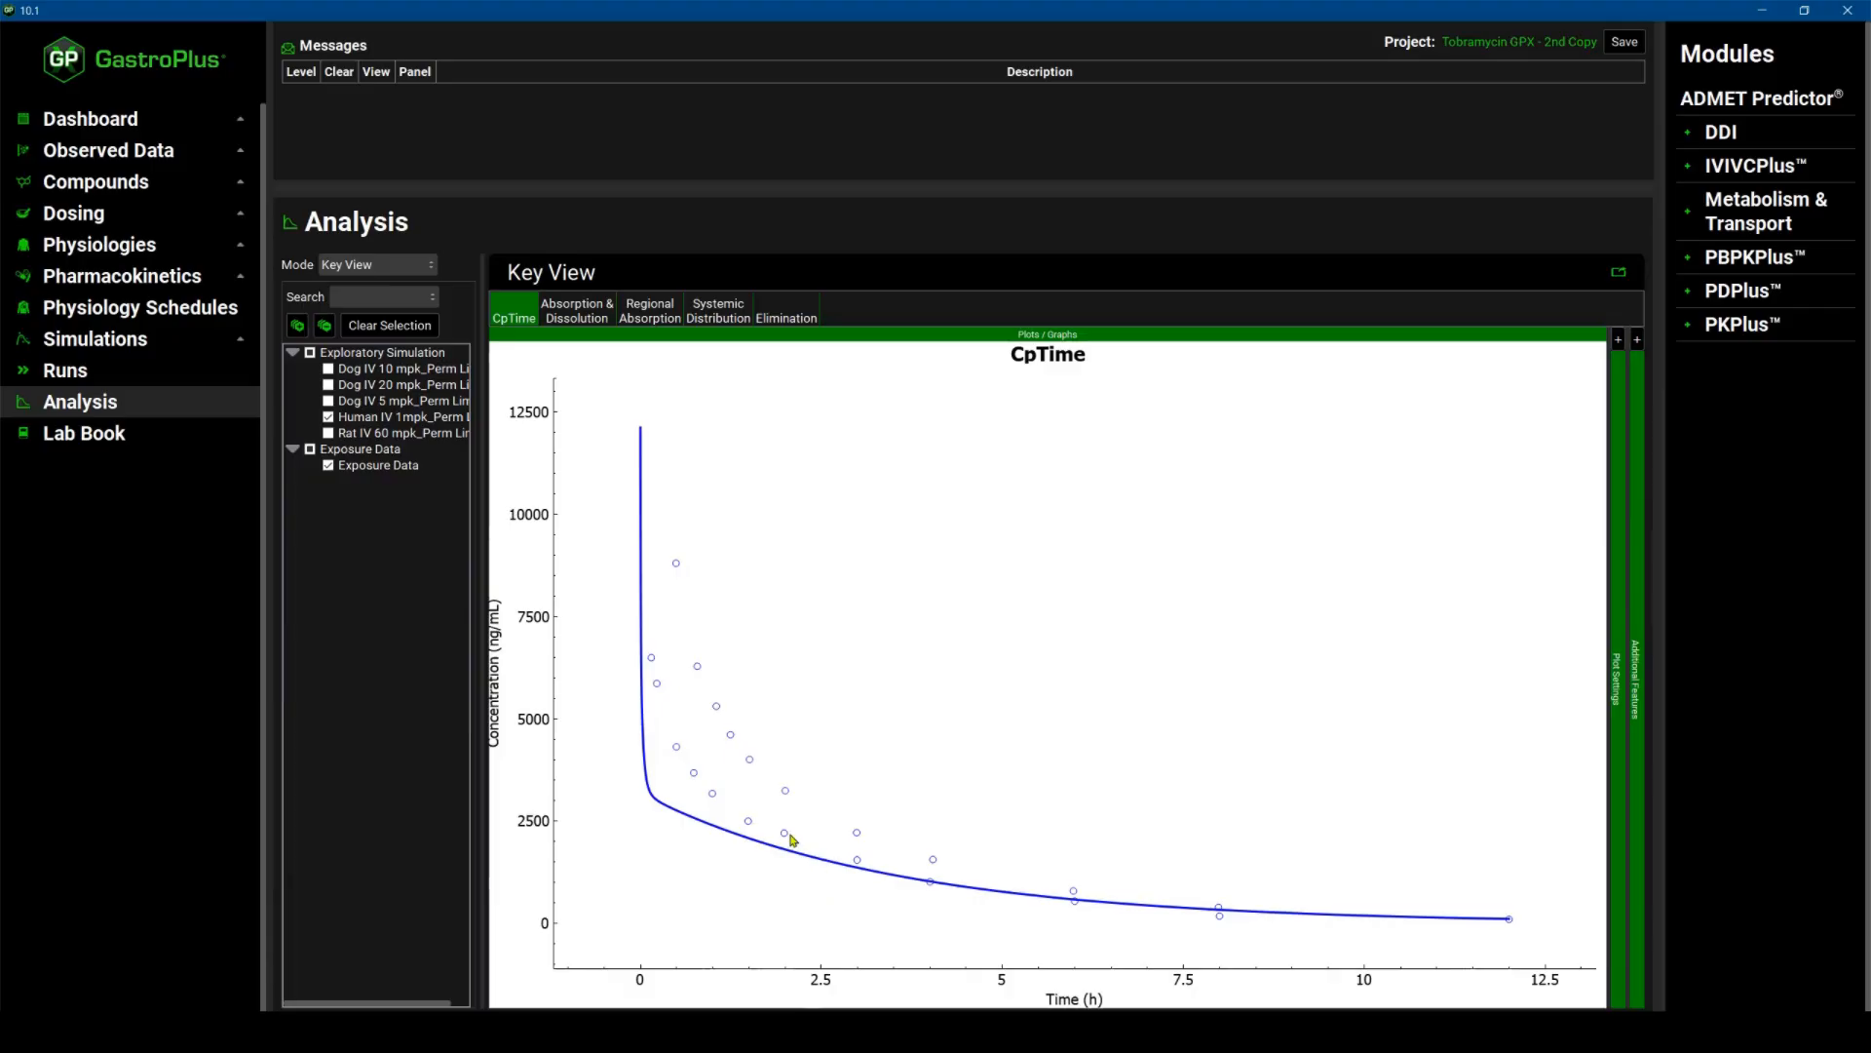
Select the Human 14y 66 kg physiology and create its PEAR physiology.
{"action": "left_click", "coordinate": [130, 244]}
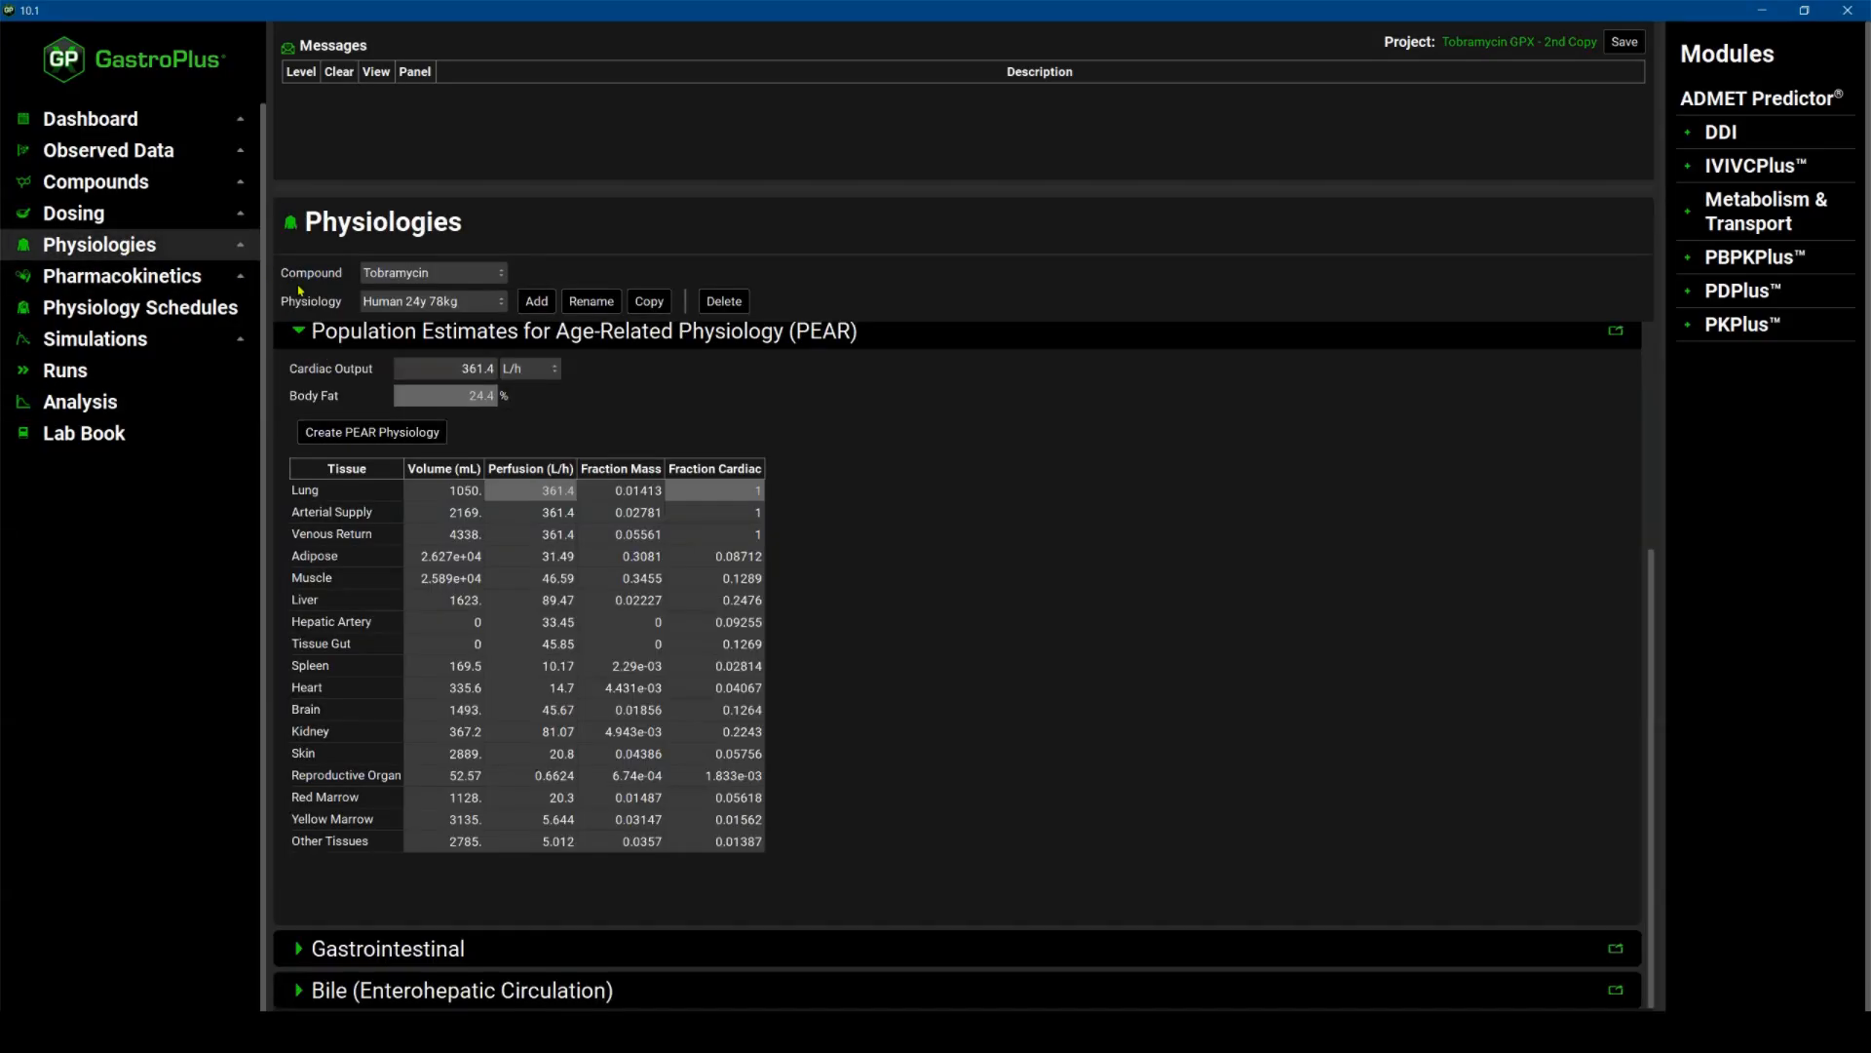
{"action": "left_click", "coordinate": [506, 306]}
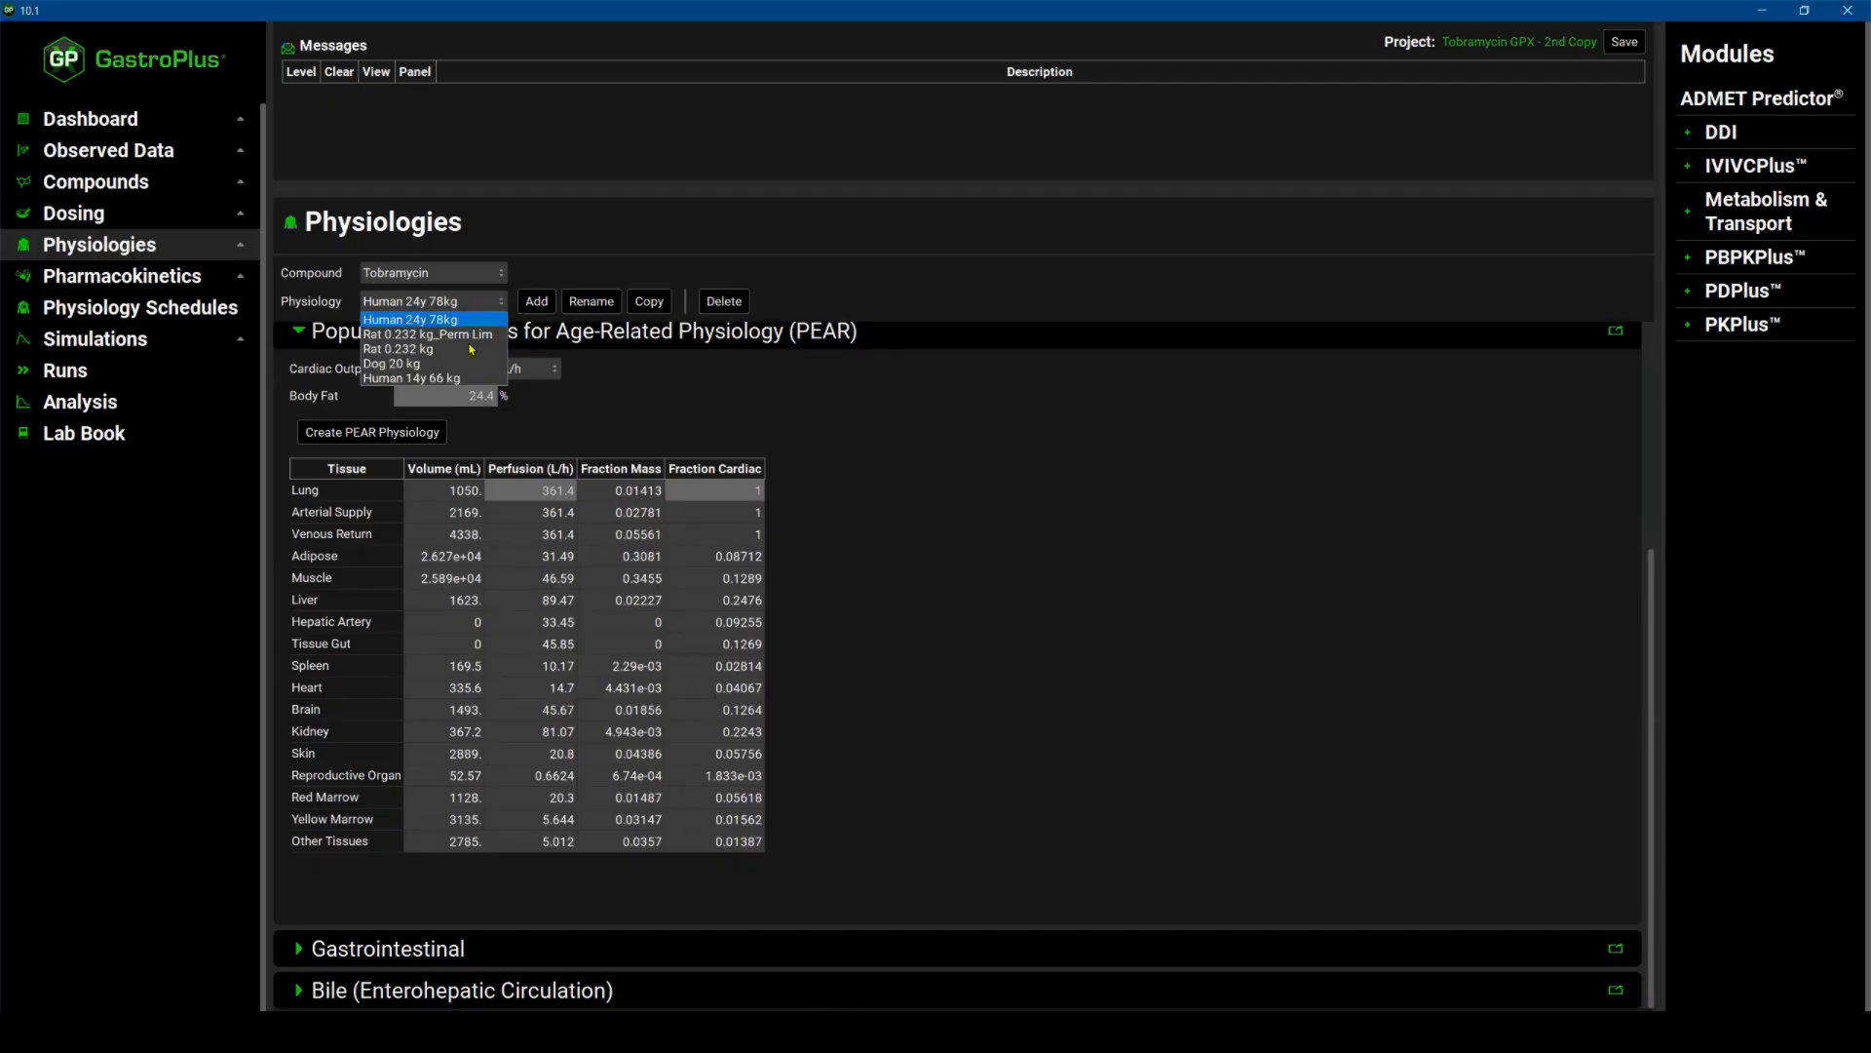
{"action": "left_click", "coordinate": [432, 378]}
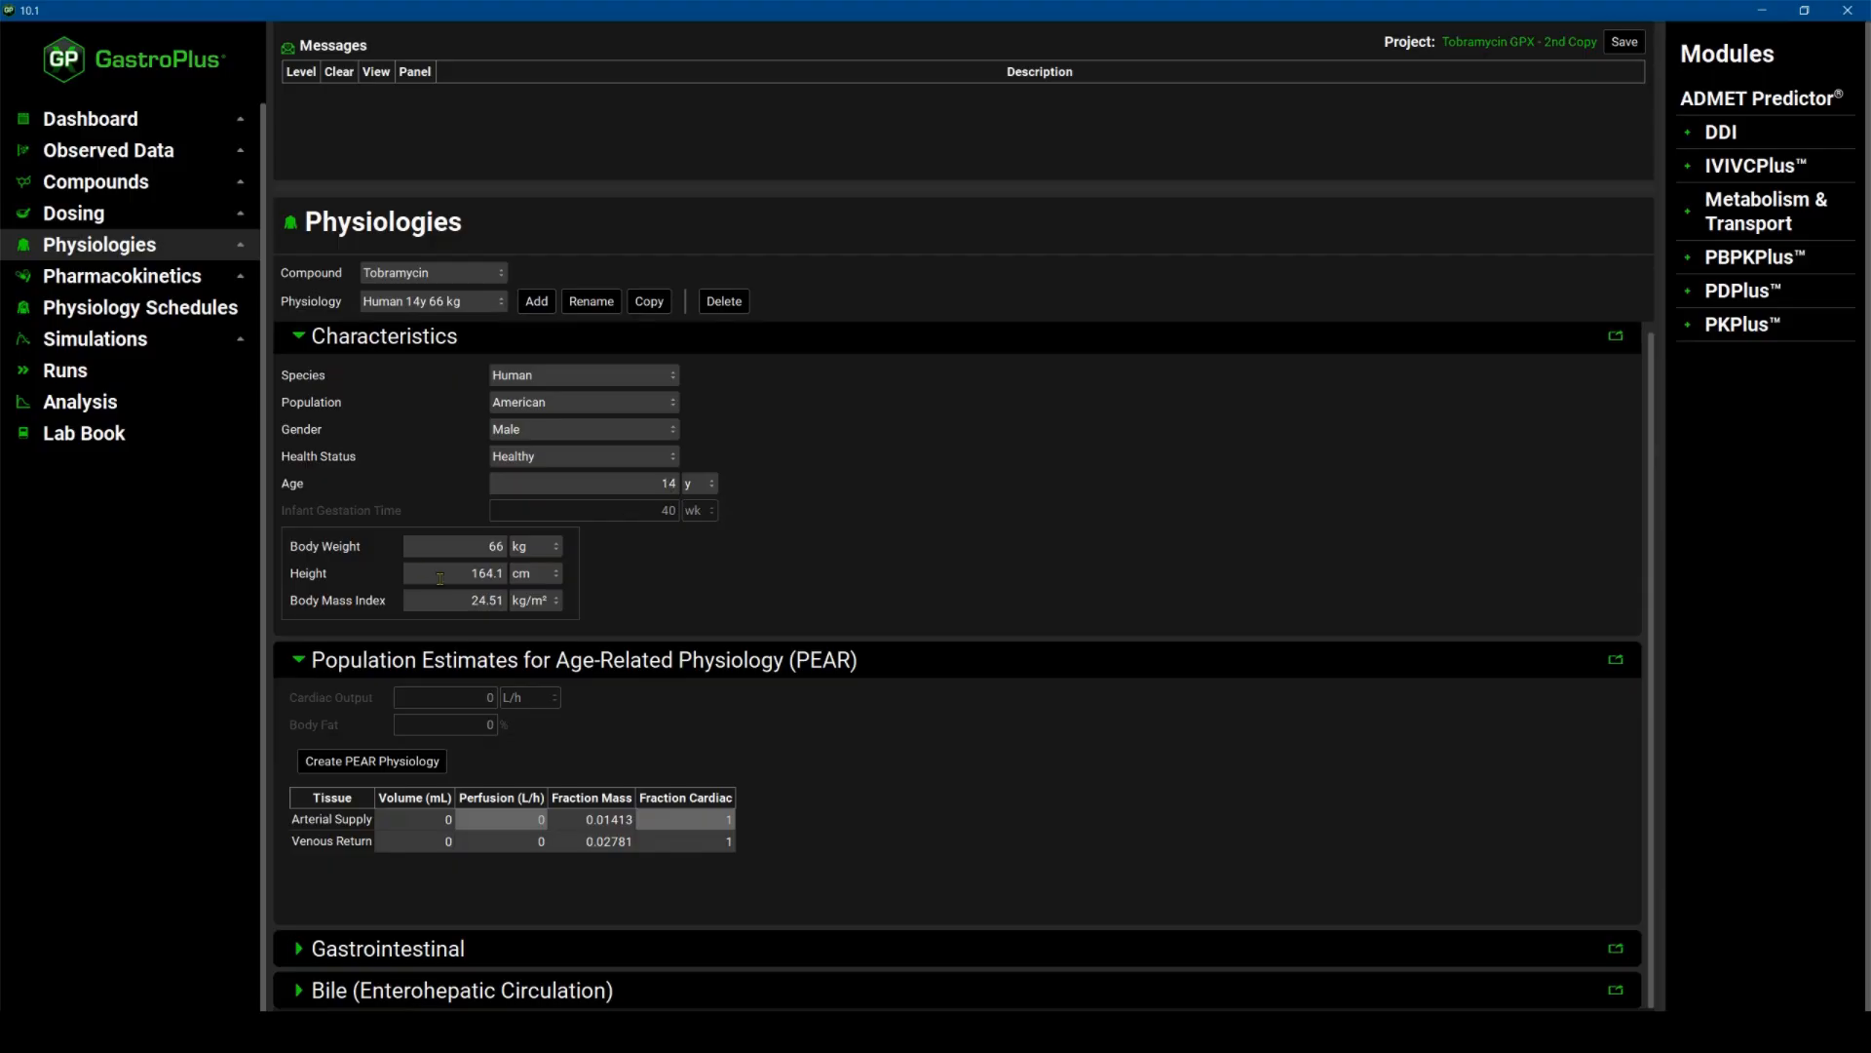
{"action": "left_click", "coordinate": [427, 760]}
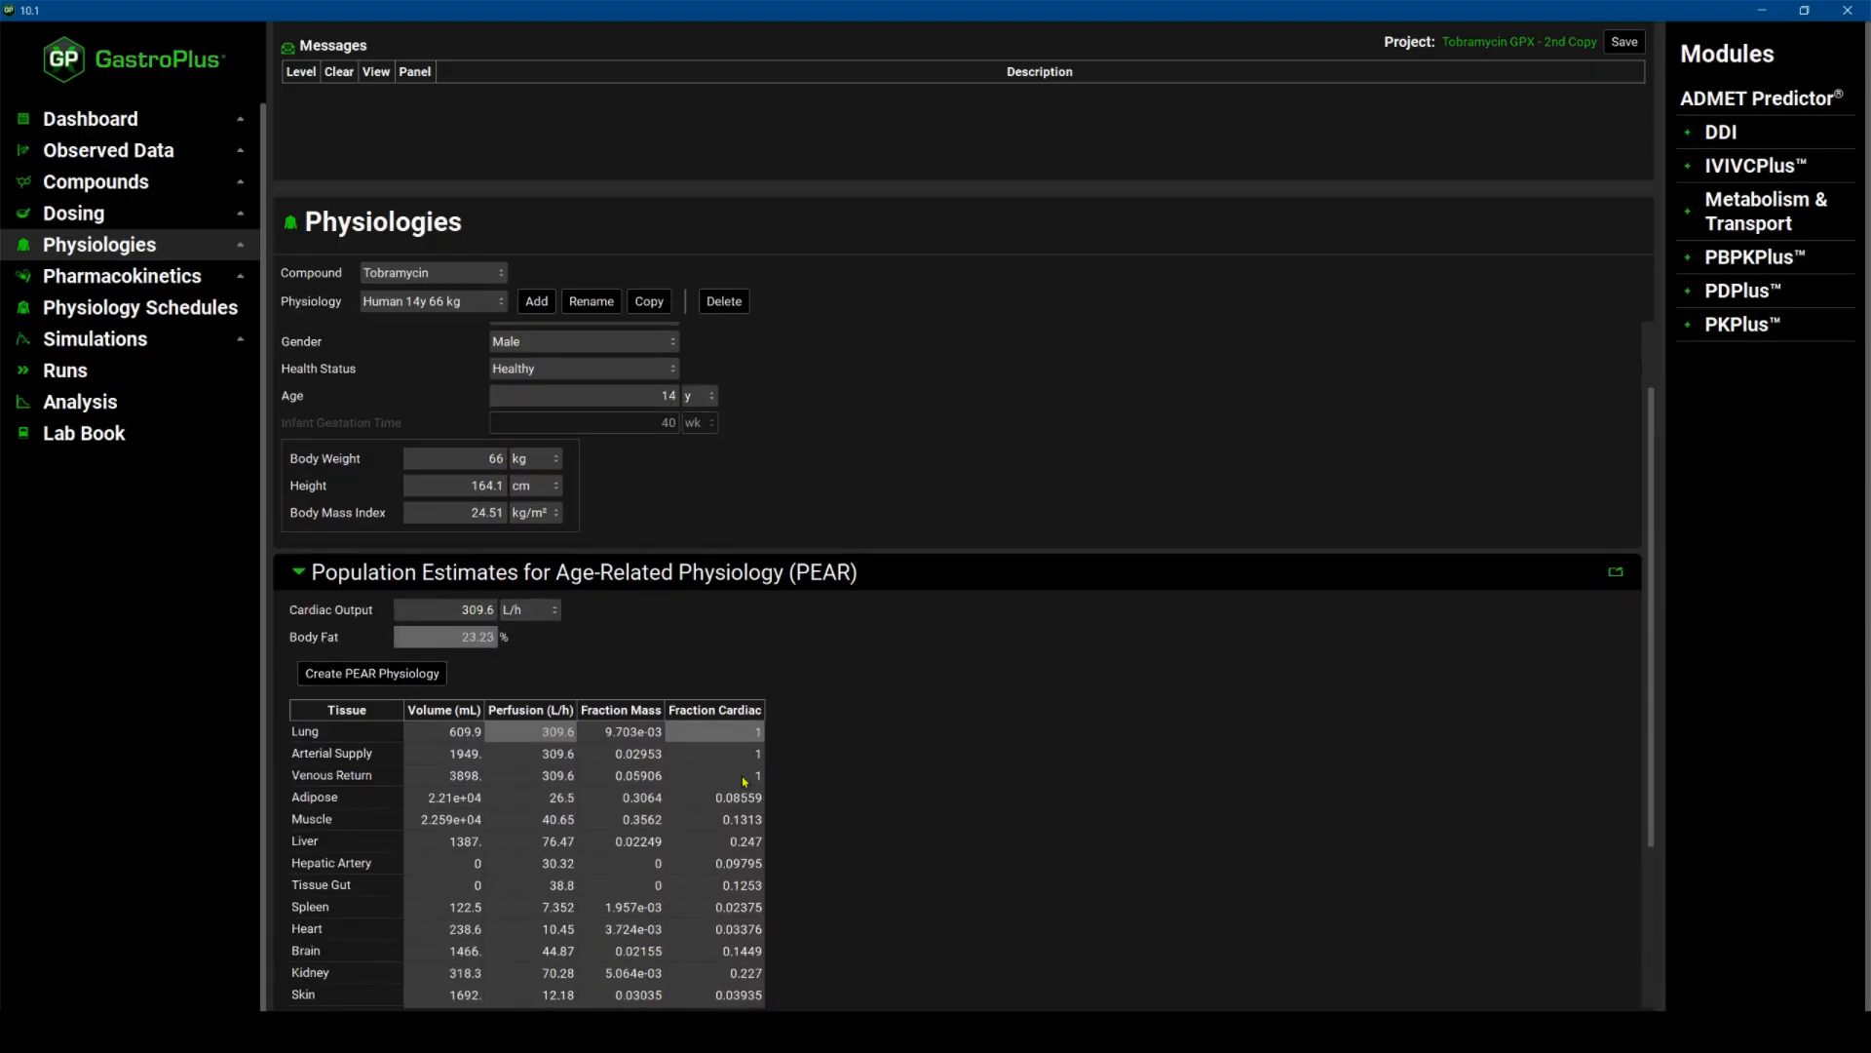
{"action": "scroll", "coordinate": [714, 783], "scroll_direction": "down", "scroll_amount": 5}
Set all tissues of the Human 14y 66 kg physiology to Permeability Limited in the PBPKPlus settings.
{"action": "left_click", "coordinate": [122, 276]}
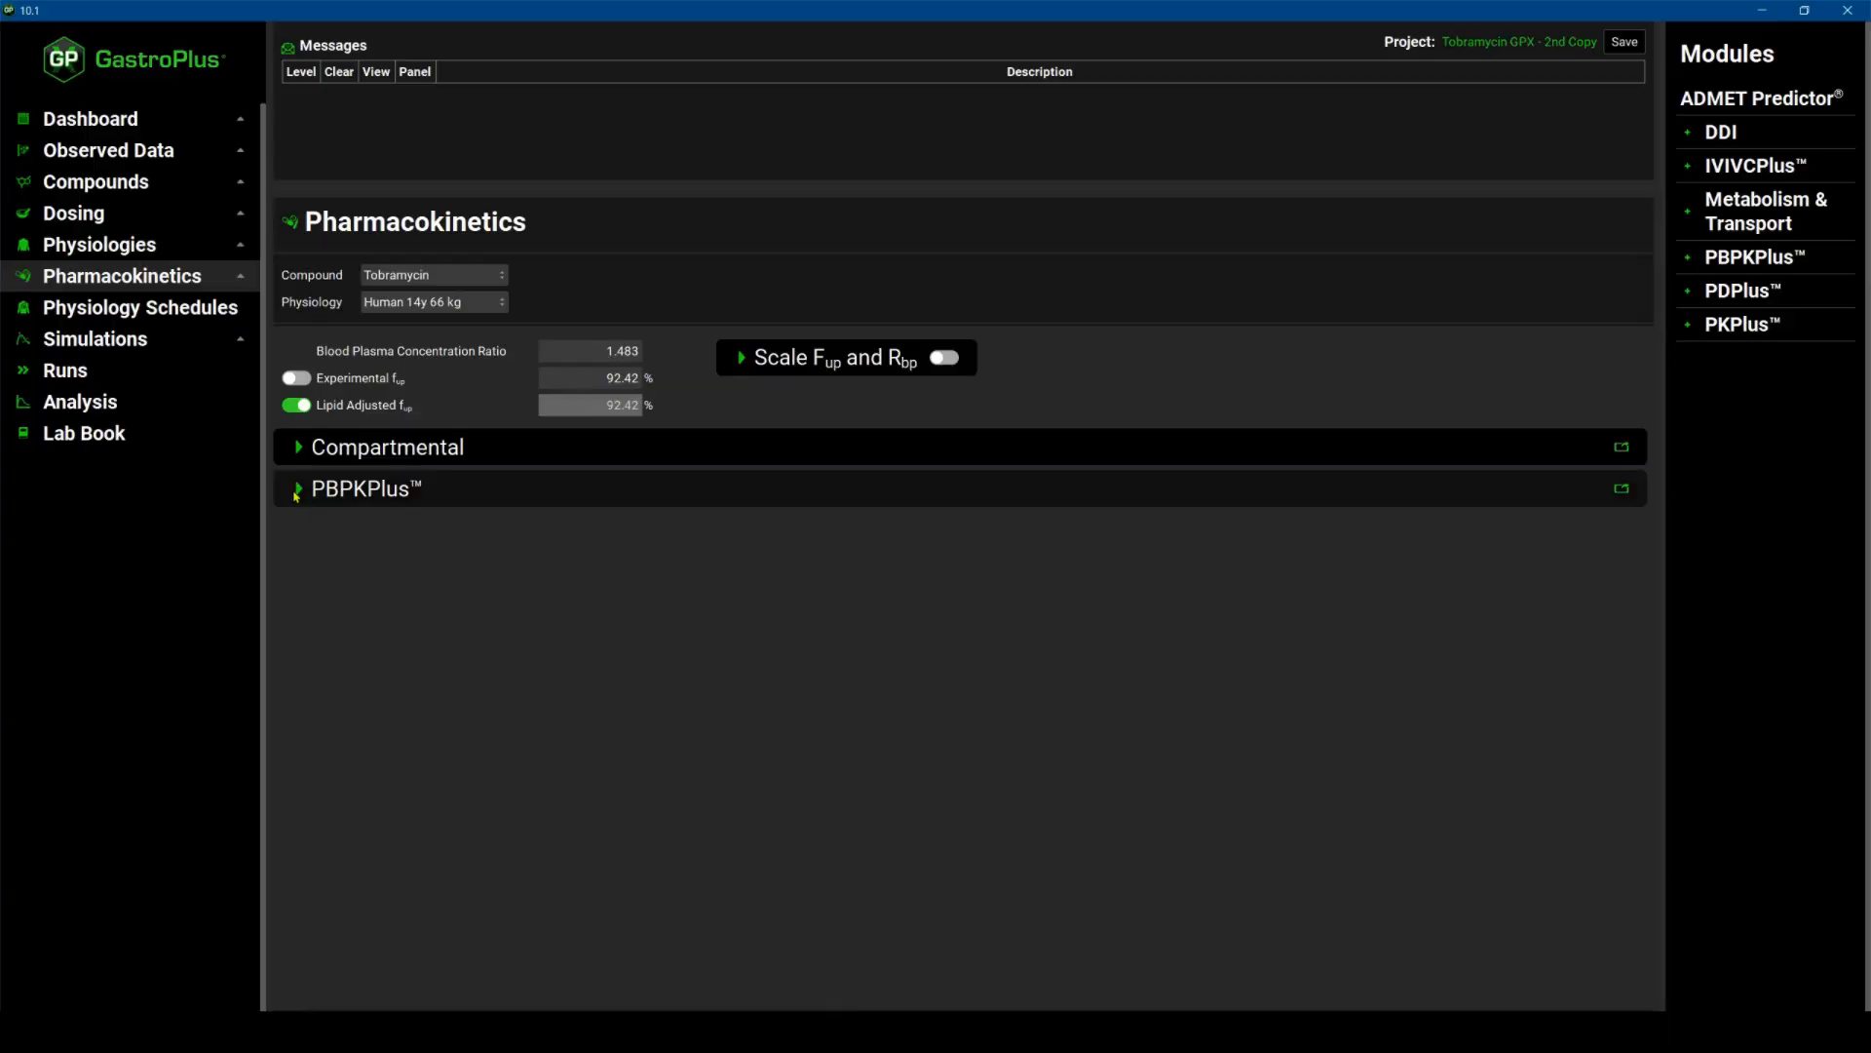
{"action": "left_click", "coordinate": [292, 489]}
{"action": "scroll", "coordinate": [857, 597], "scroll_direction": "down", "scroll_amount": 2}
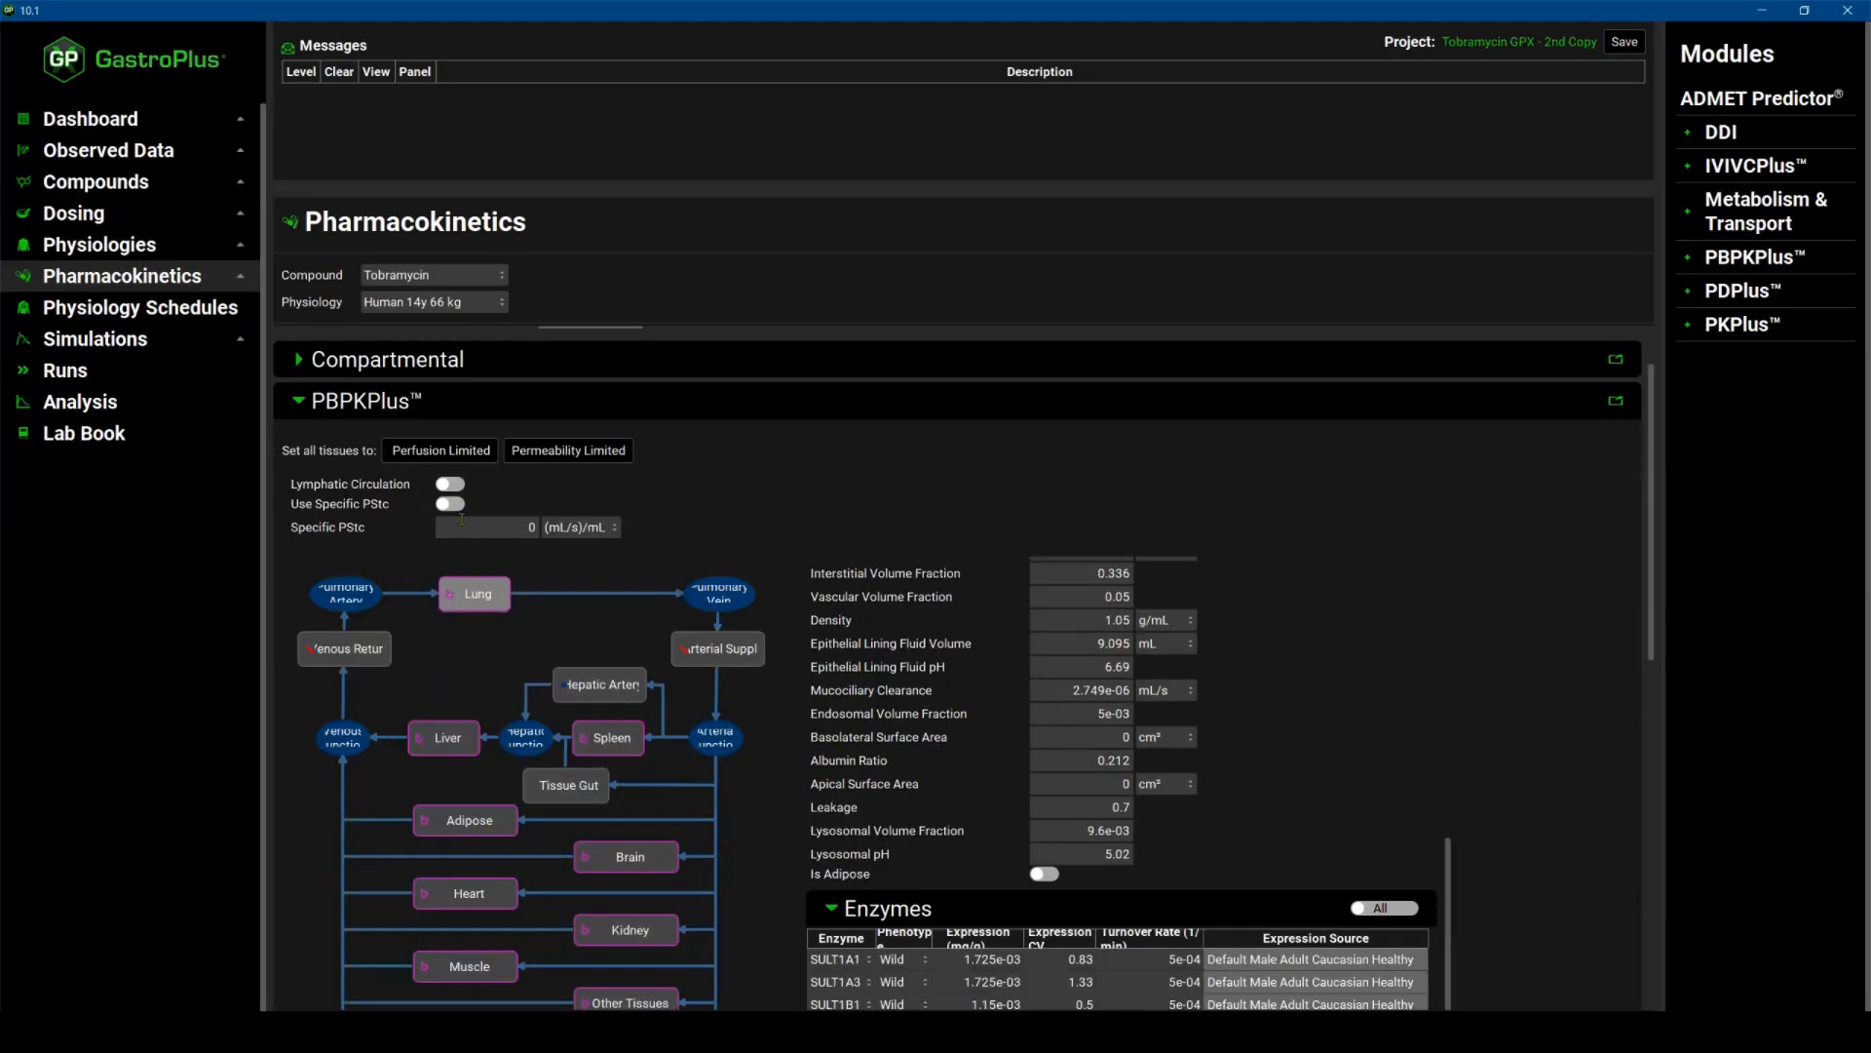
{"action": "left_click", "coordinate": [577, 454]}
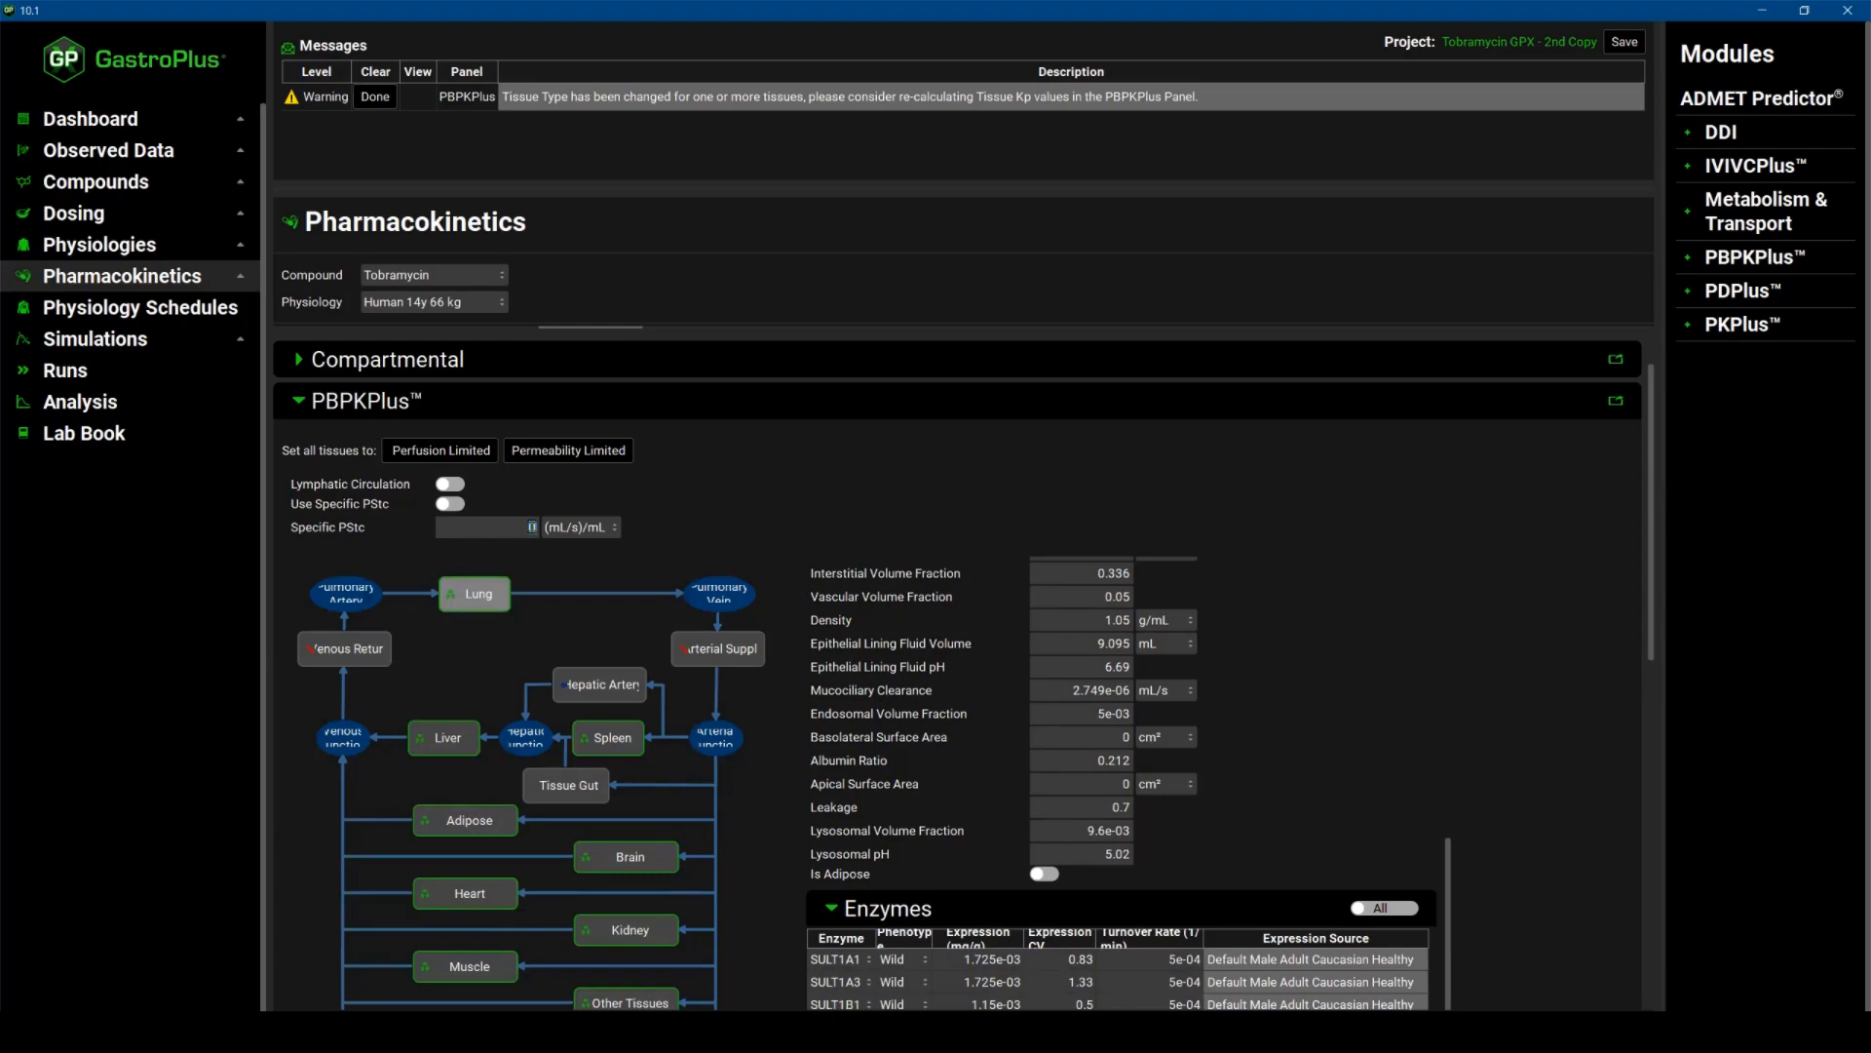
Set the Specific PStc to 4.544e-5 (mL/s)/mL and turn on Use Specific PStc.
{"action": "left_click", "coordinate": [532, 526]}
{"action": "type", "text": "4.544"}
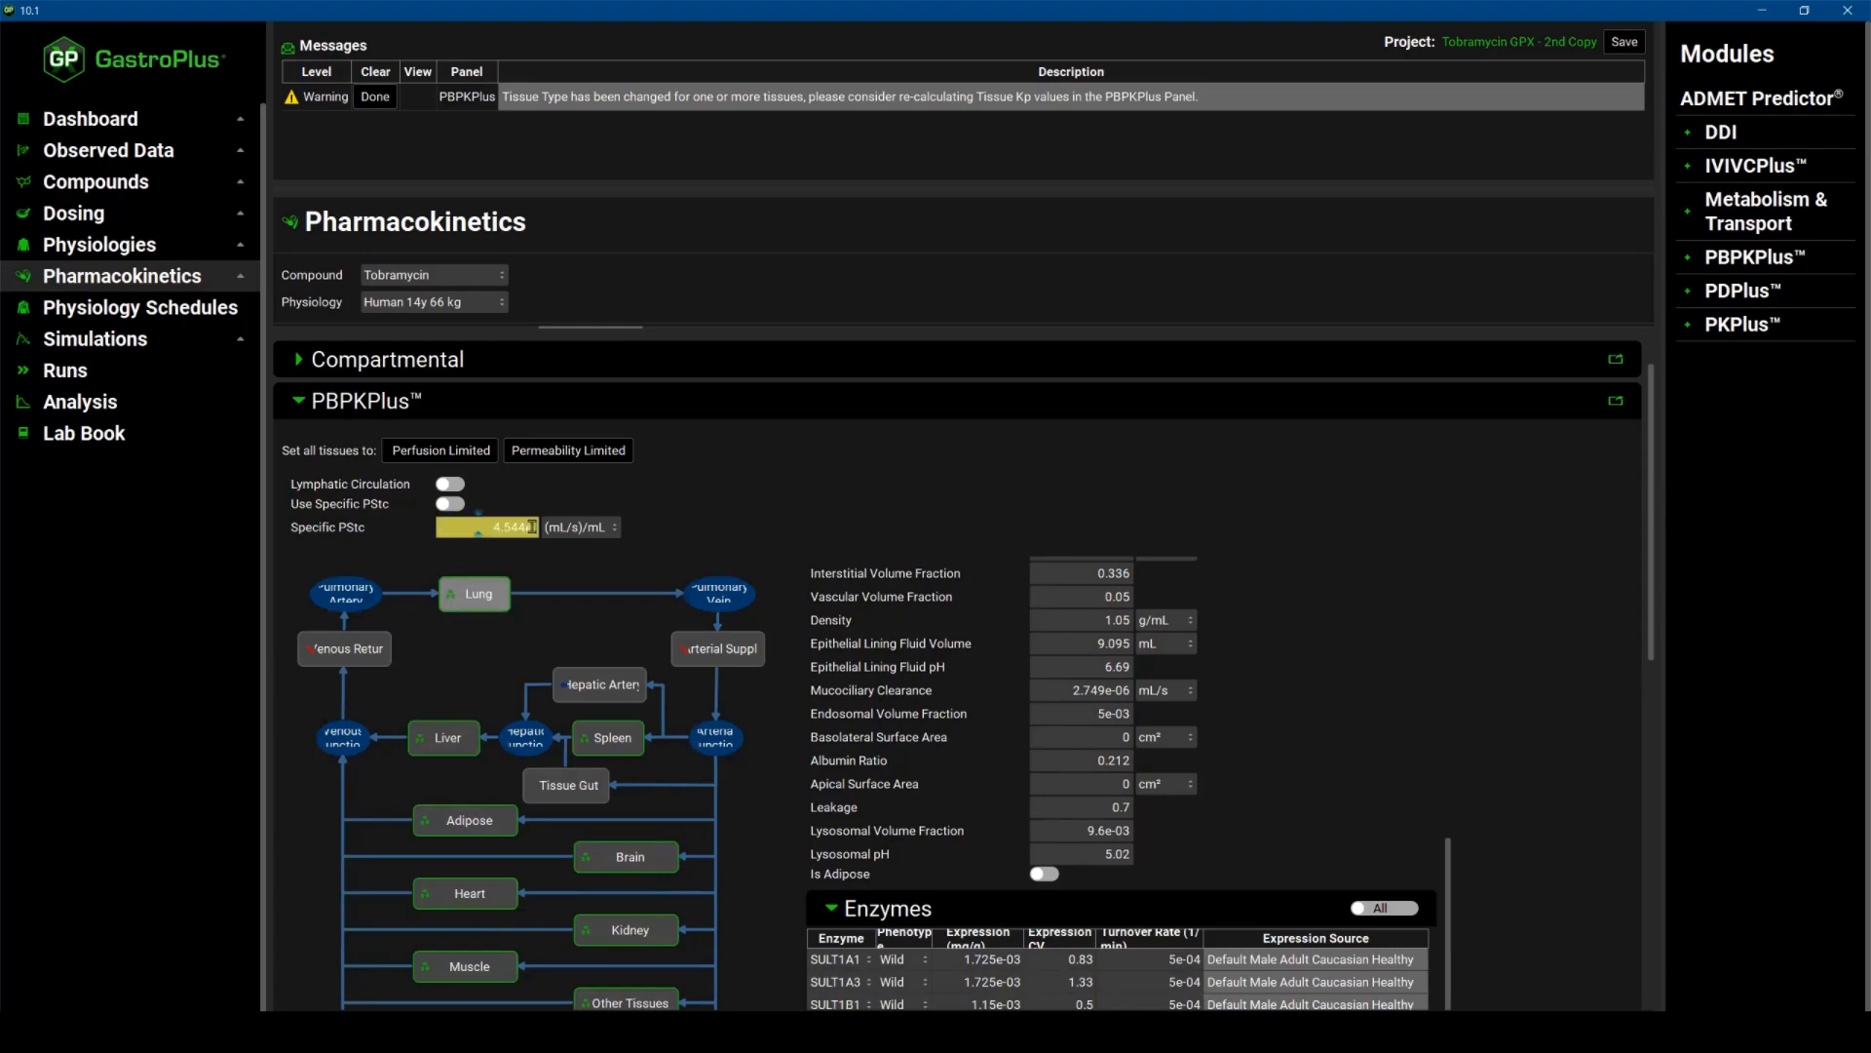
{"action": "type", "text": "e-5"}
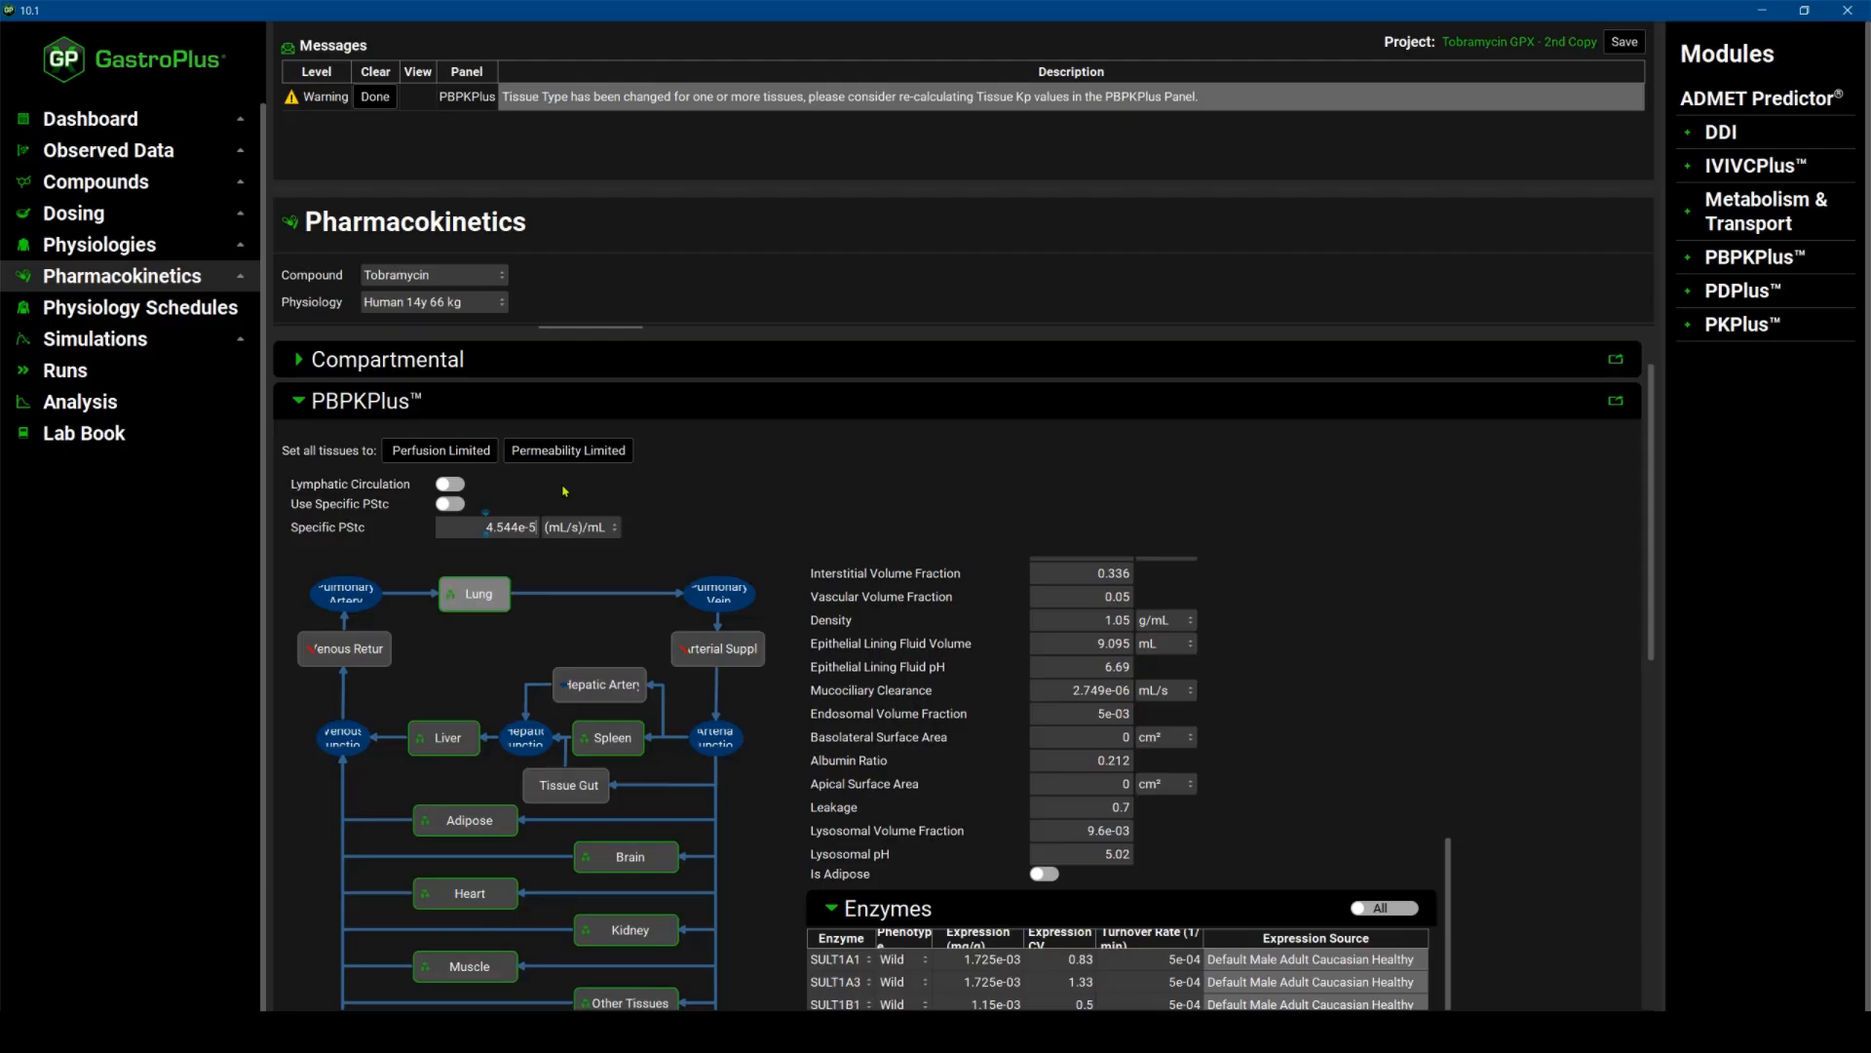
{"action": "left_click", "coordinate": [458, 503]}
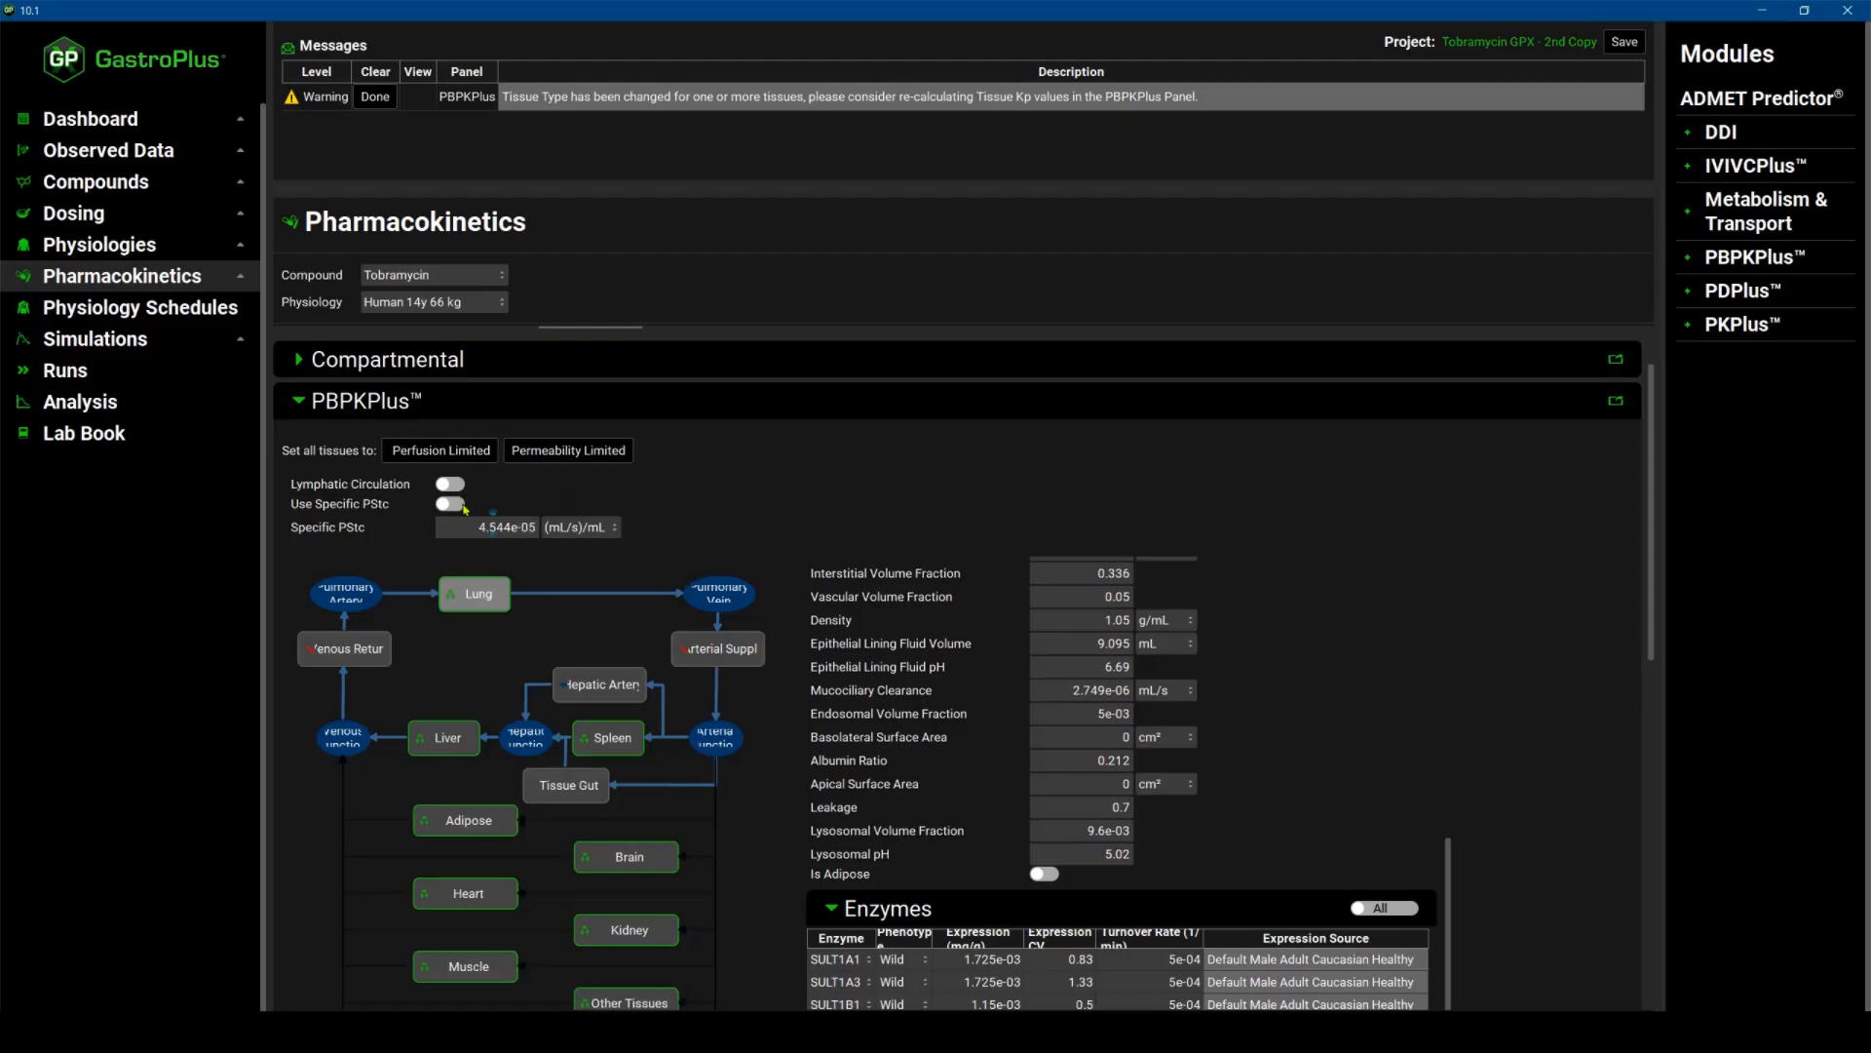
Calculate the tissue Kp values and review the steady-state volume, systemic clearance and half-life summary.
{"action": "scroll", "coordinate": [464, 507], "scroll_direction": "down", "scroll_amount": 6}
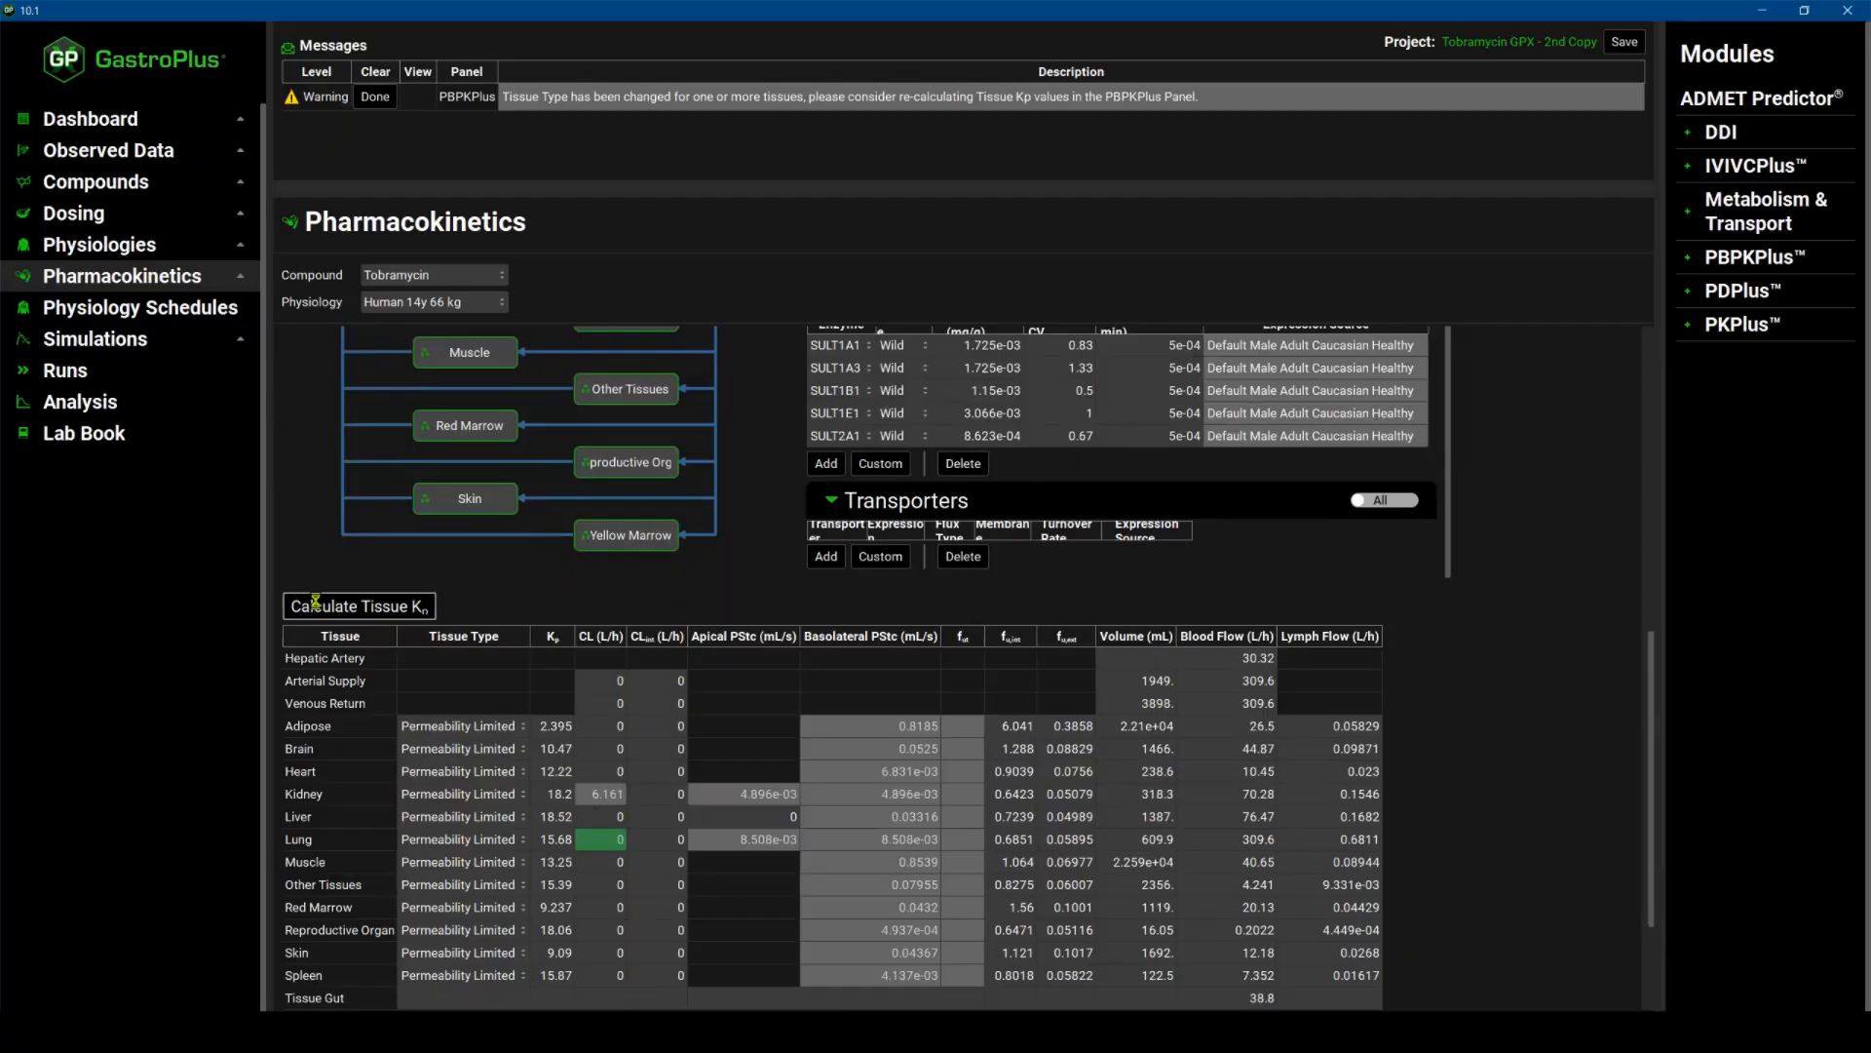
{"action": "scroll", "coordinate": [370, 692], "scroll_direction": "down", "scroll_amount": 1}
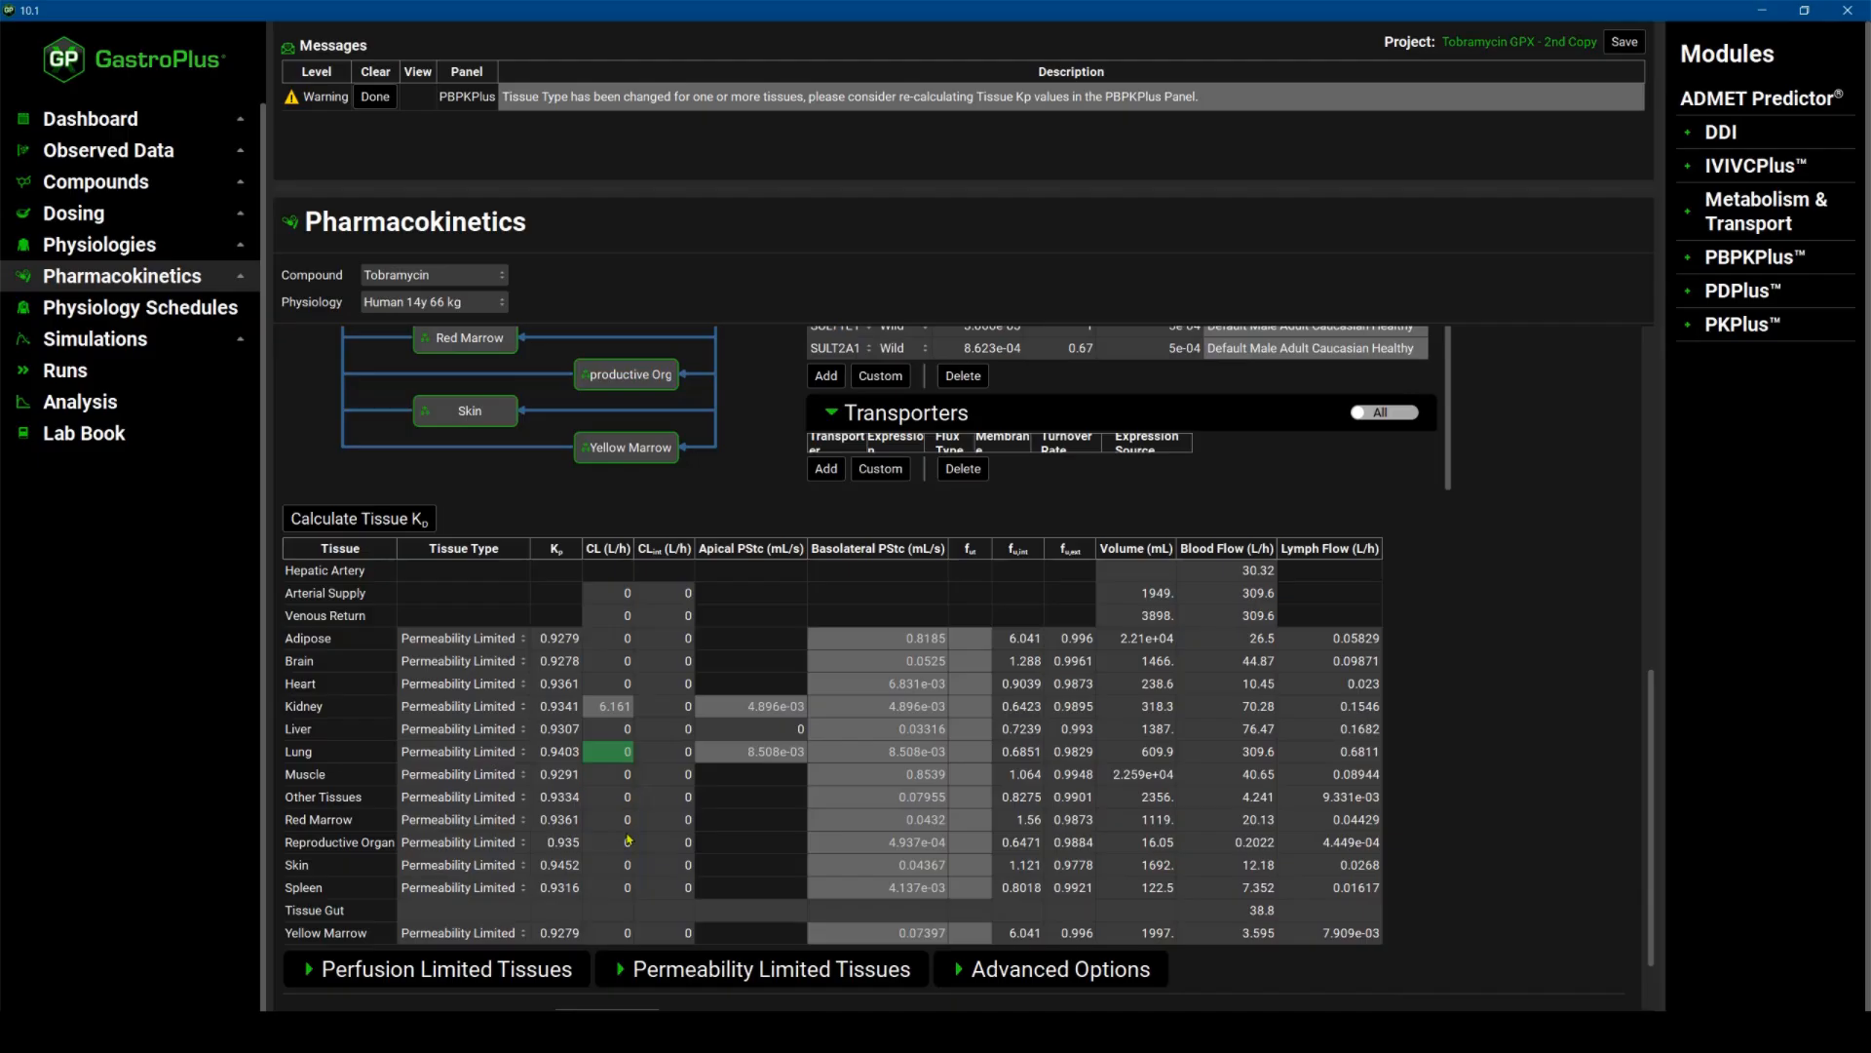
{"action": "scroll", "coordinate": [628, 840], "scroll_direction": "down", "scroll_amount": 1}
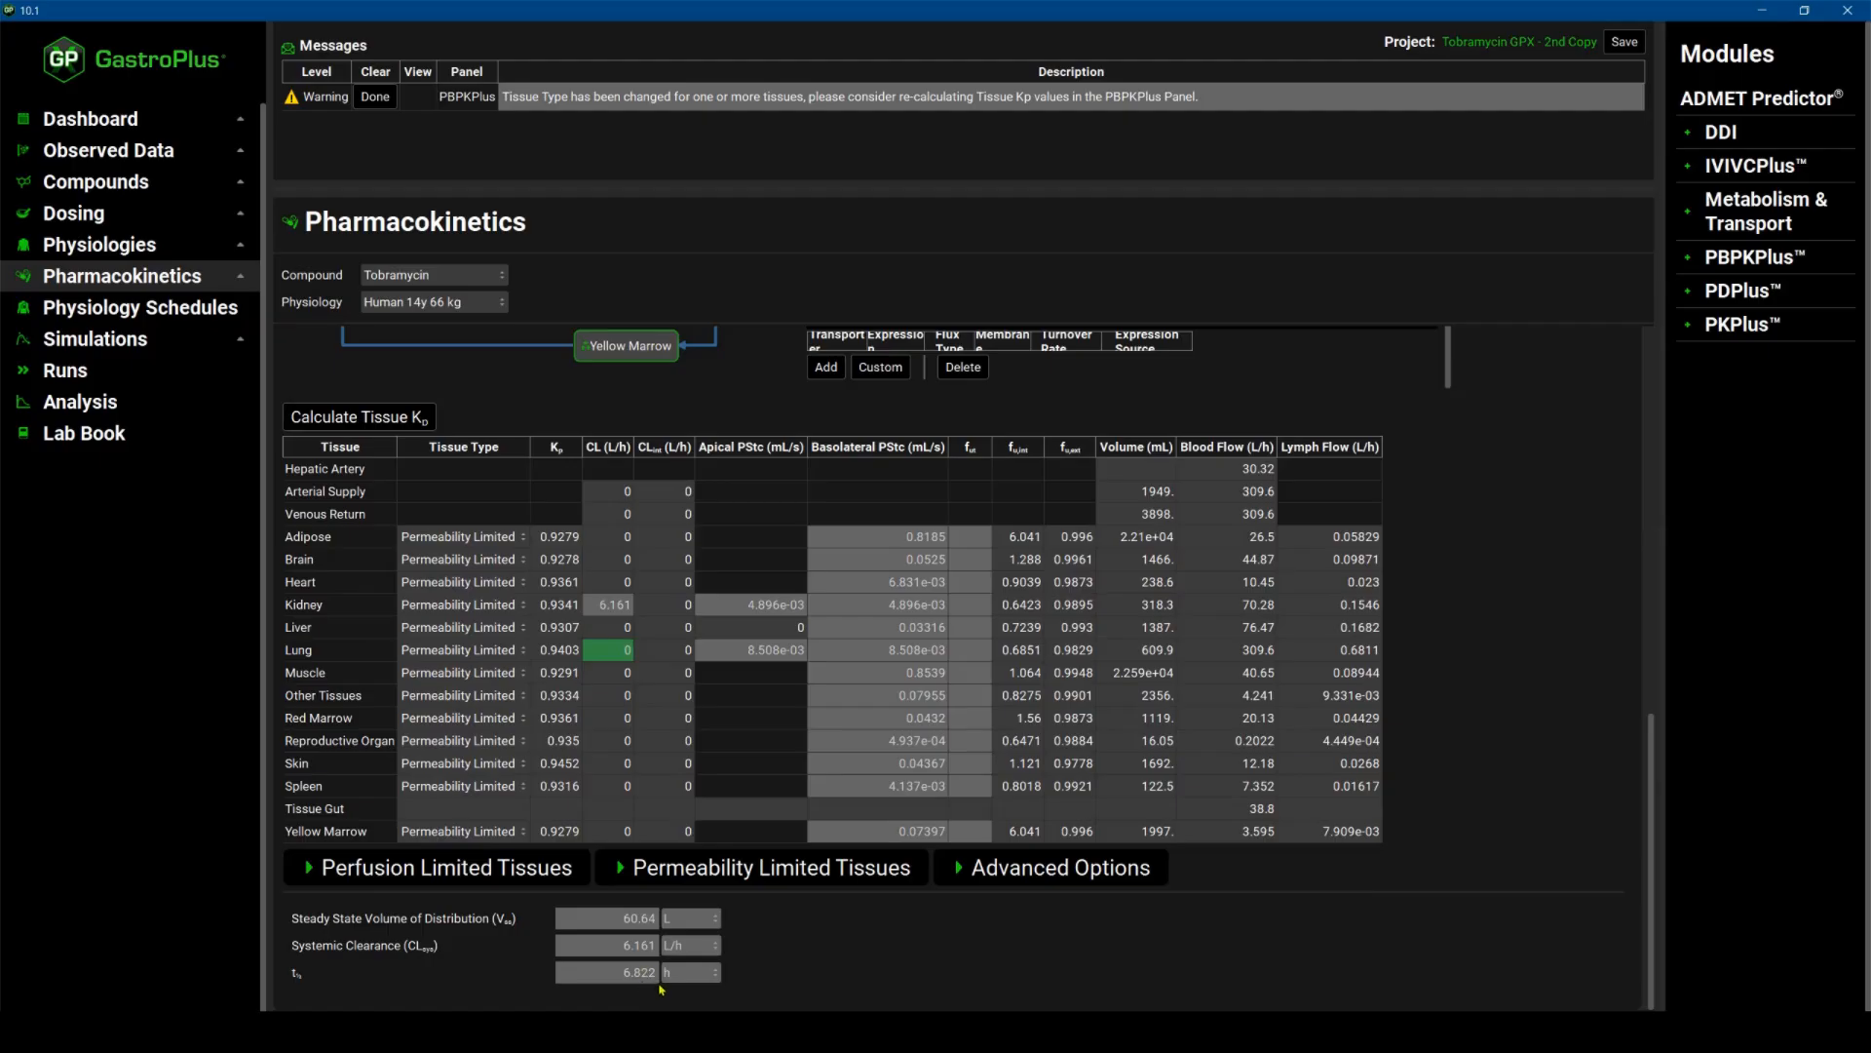
{"action": "scroll", "coordinate": [738, 948], "scroll_direction": "up", "scroll_amount": 1}
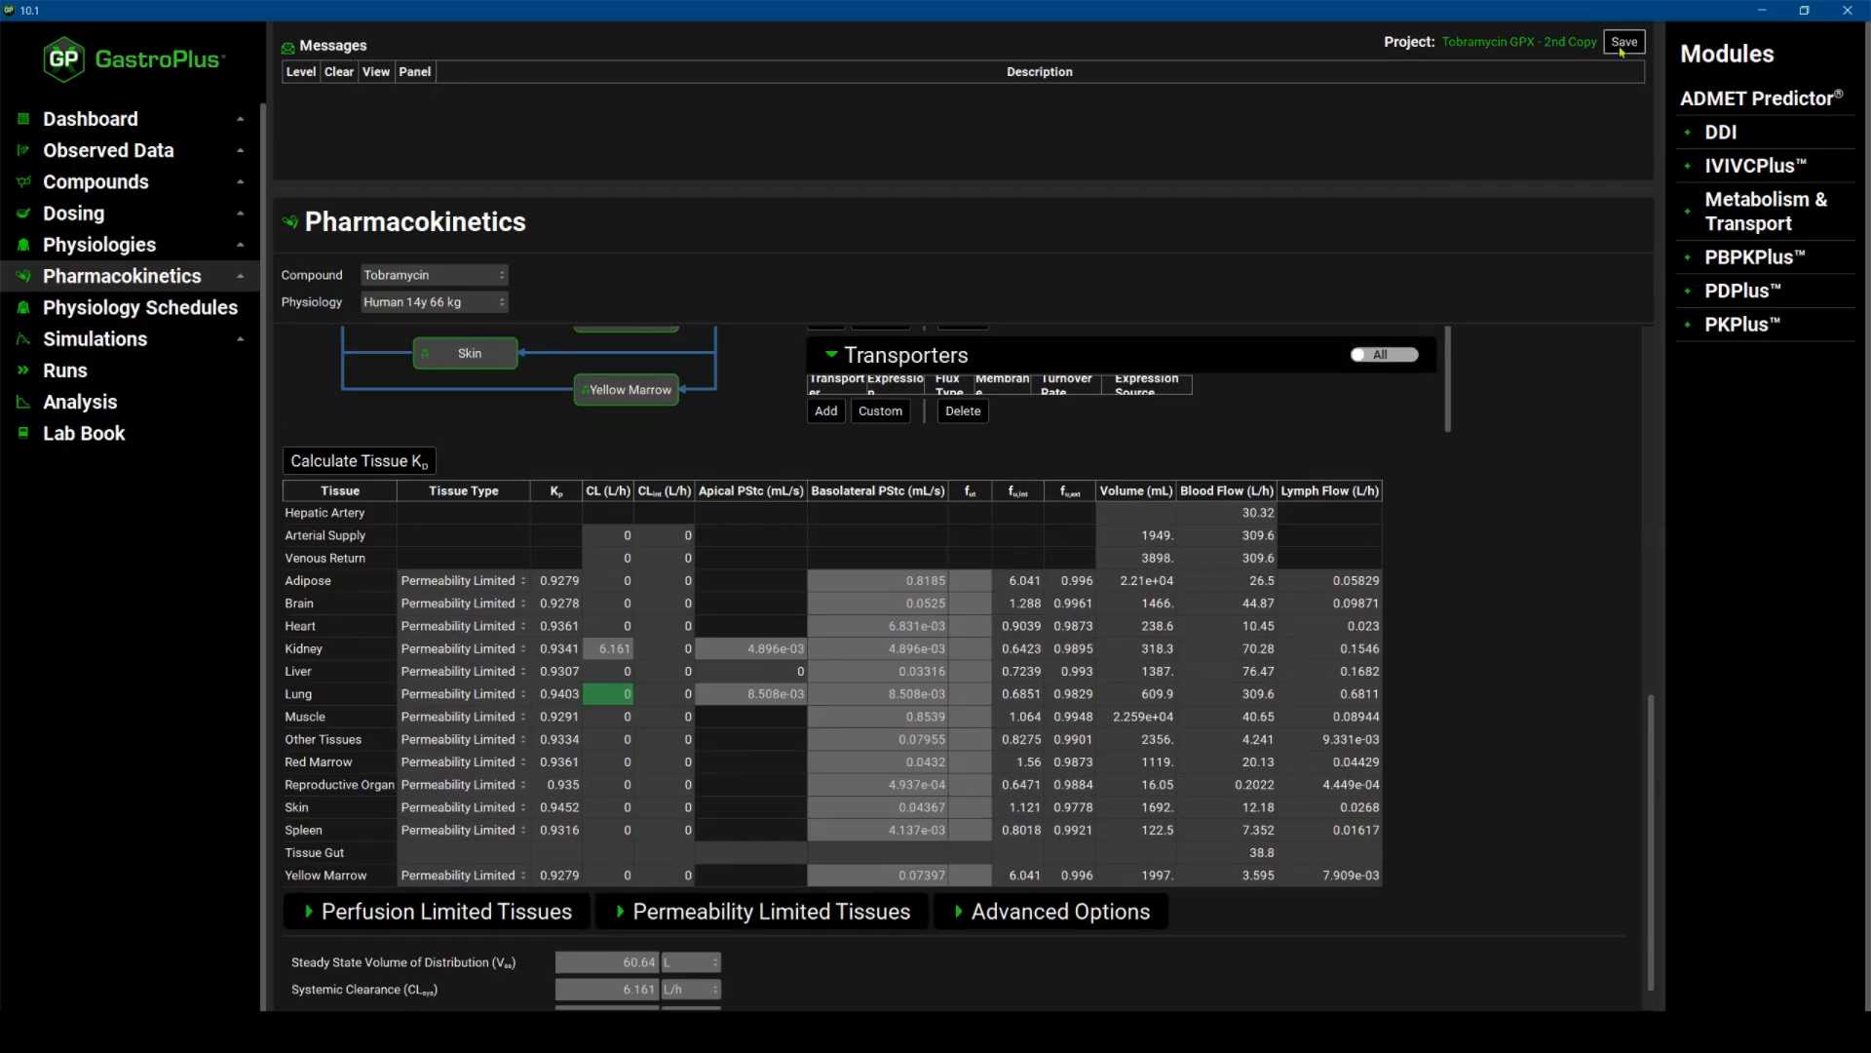
Save the project and select the Human 14y 66 kg physiology schedule.
{"action": "left_click", "coordinate": [1617, 44]}
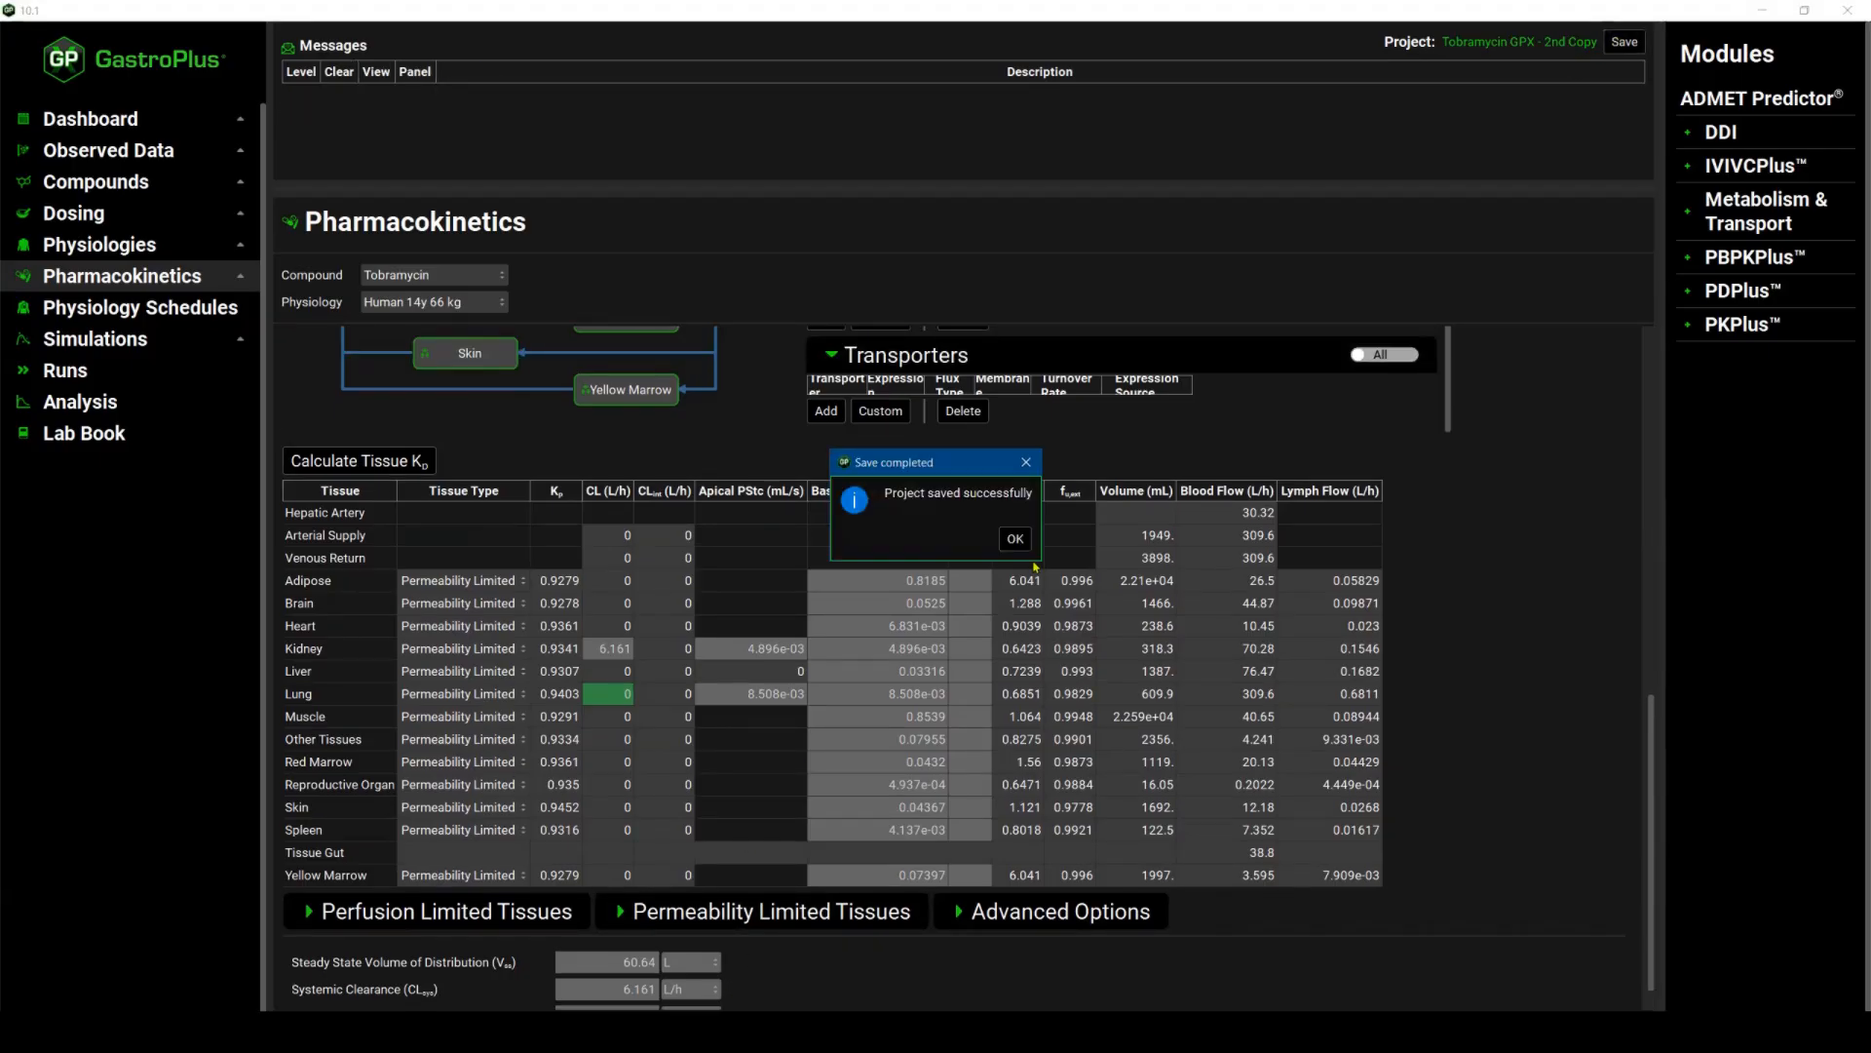
{"action": "left_click", "coordinate": [1028, 544]}
{"action": "left_click", "coordinate": [185, 313]}
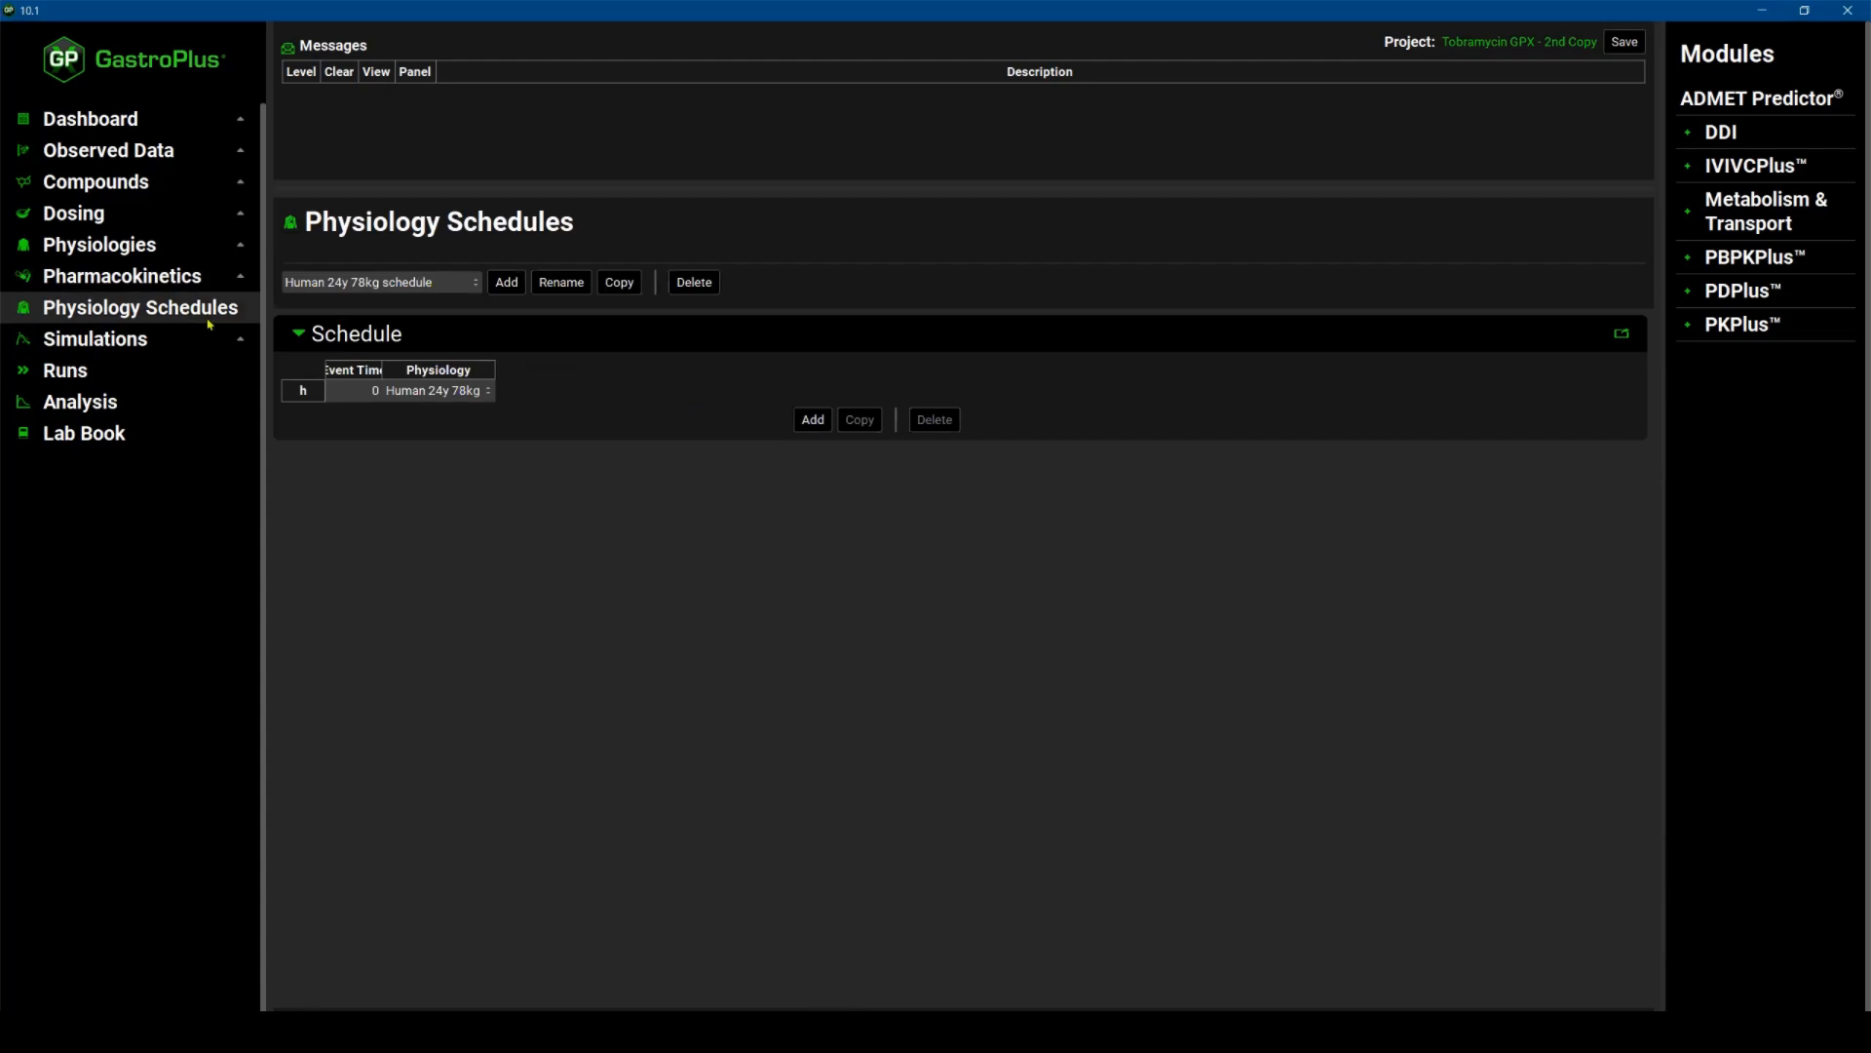
{"action": "left_click", "coordinate": [477, 287]}
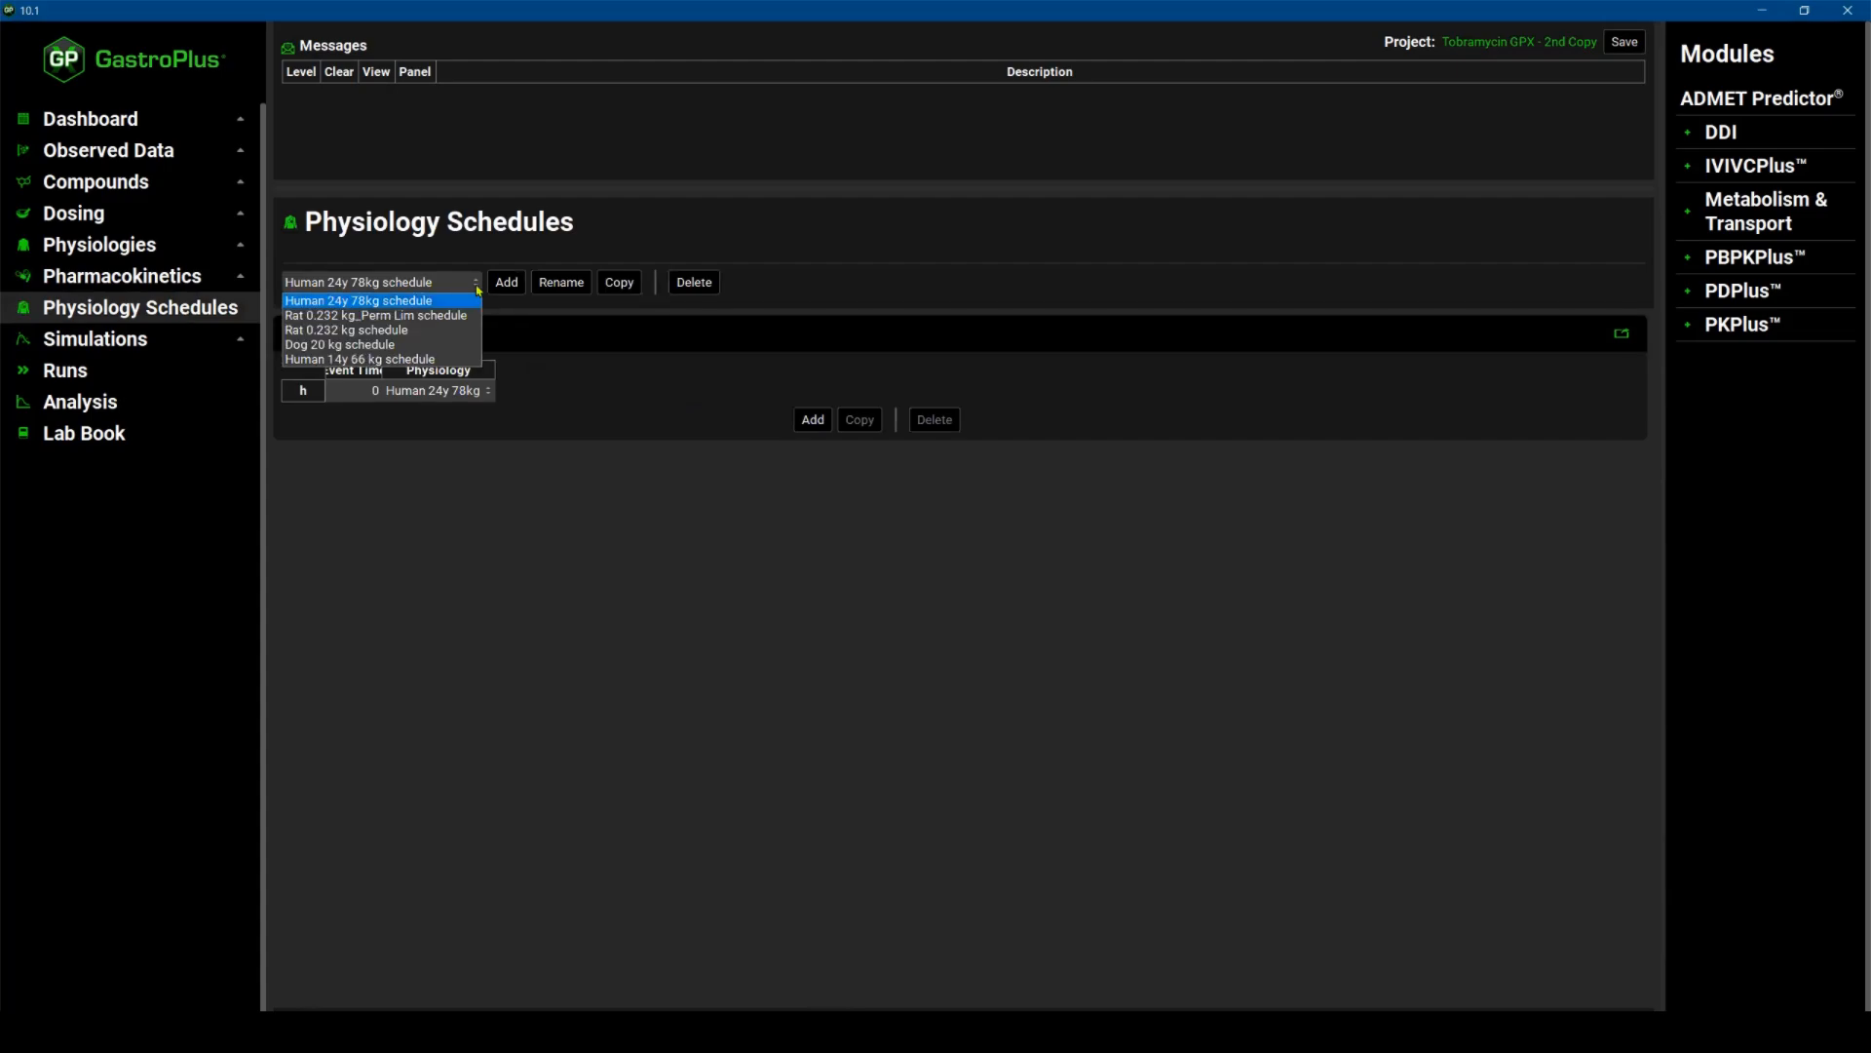
{"action": "left_click", "coordinate": [448, 359]}
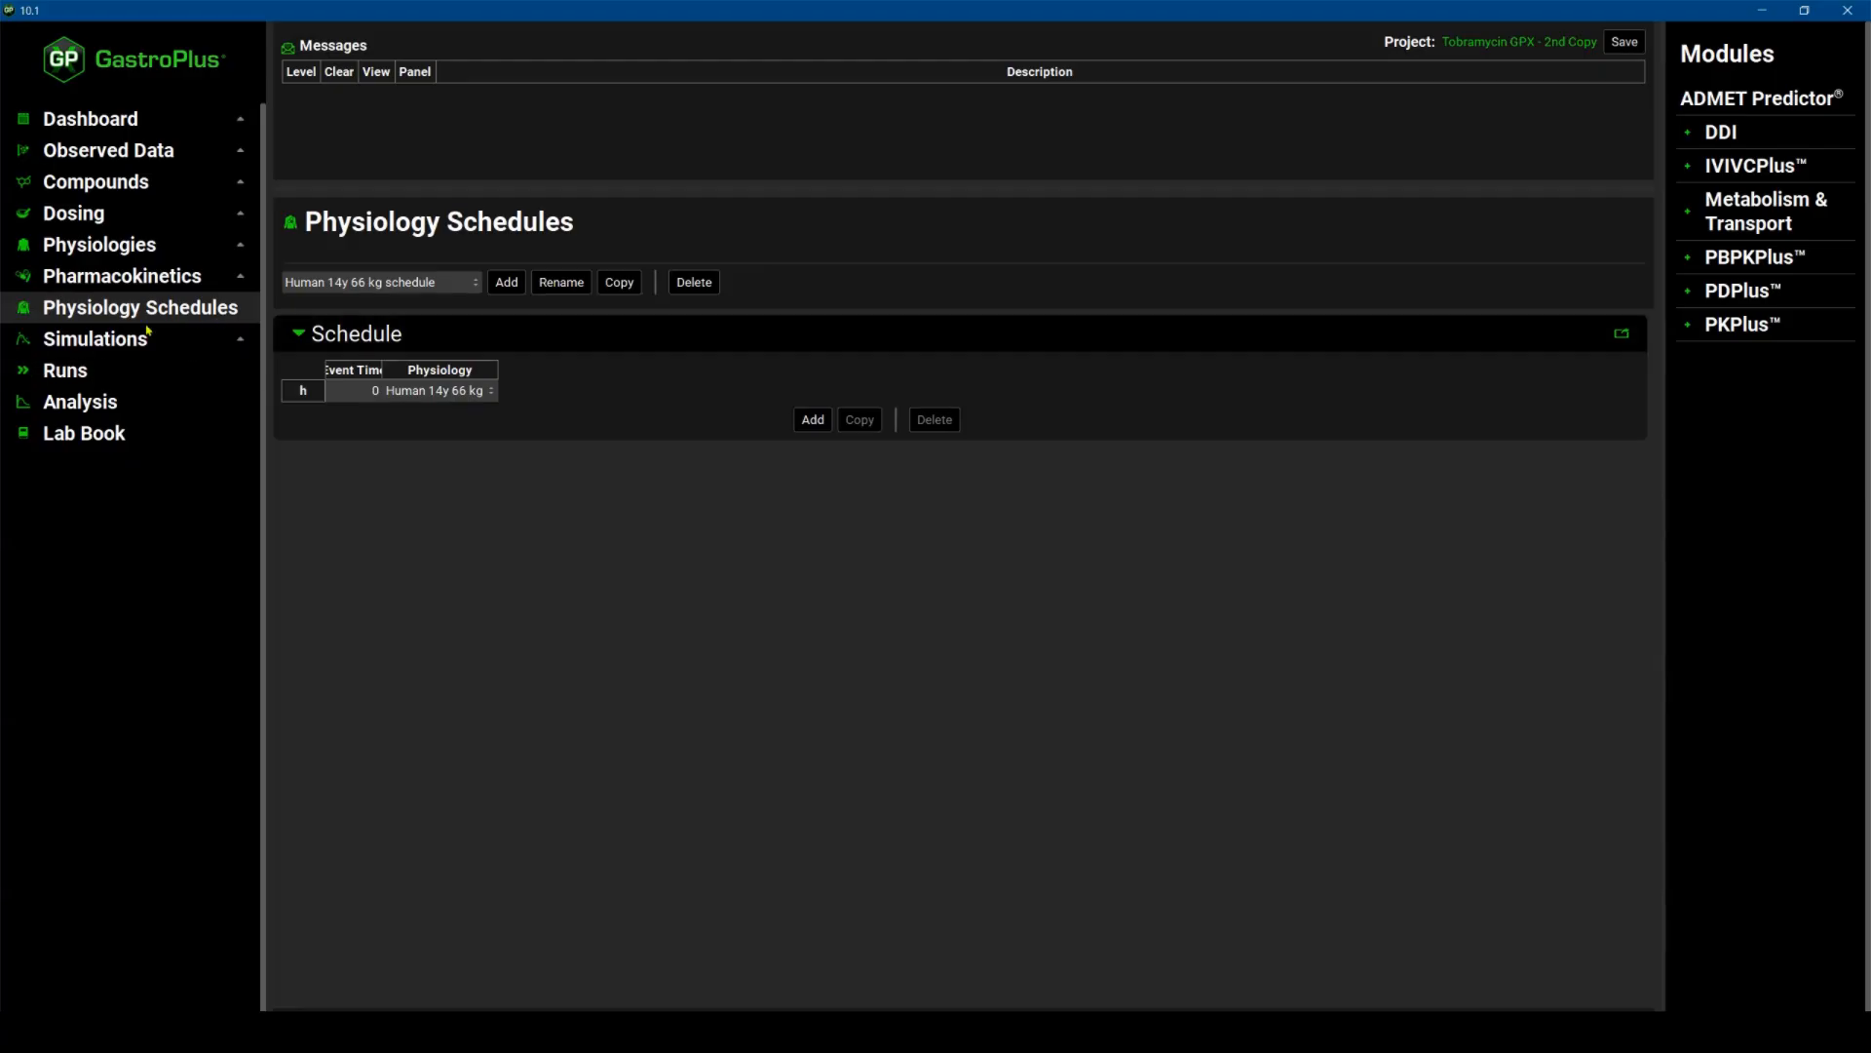
Open the Human IV 1.5 mpk_Perm Lim simulation, set its pharmacokinetic model to Physiologically Based, and save the project.
{"action": "left_click", "coordinate": [112, 346]}
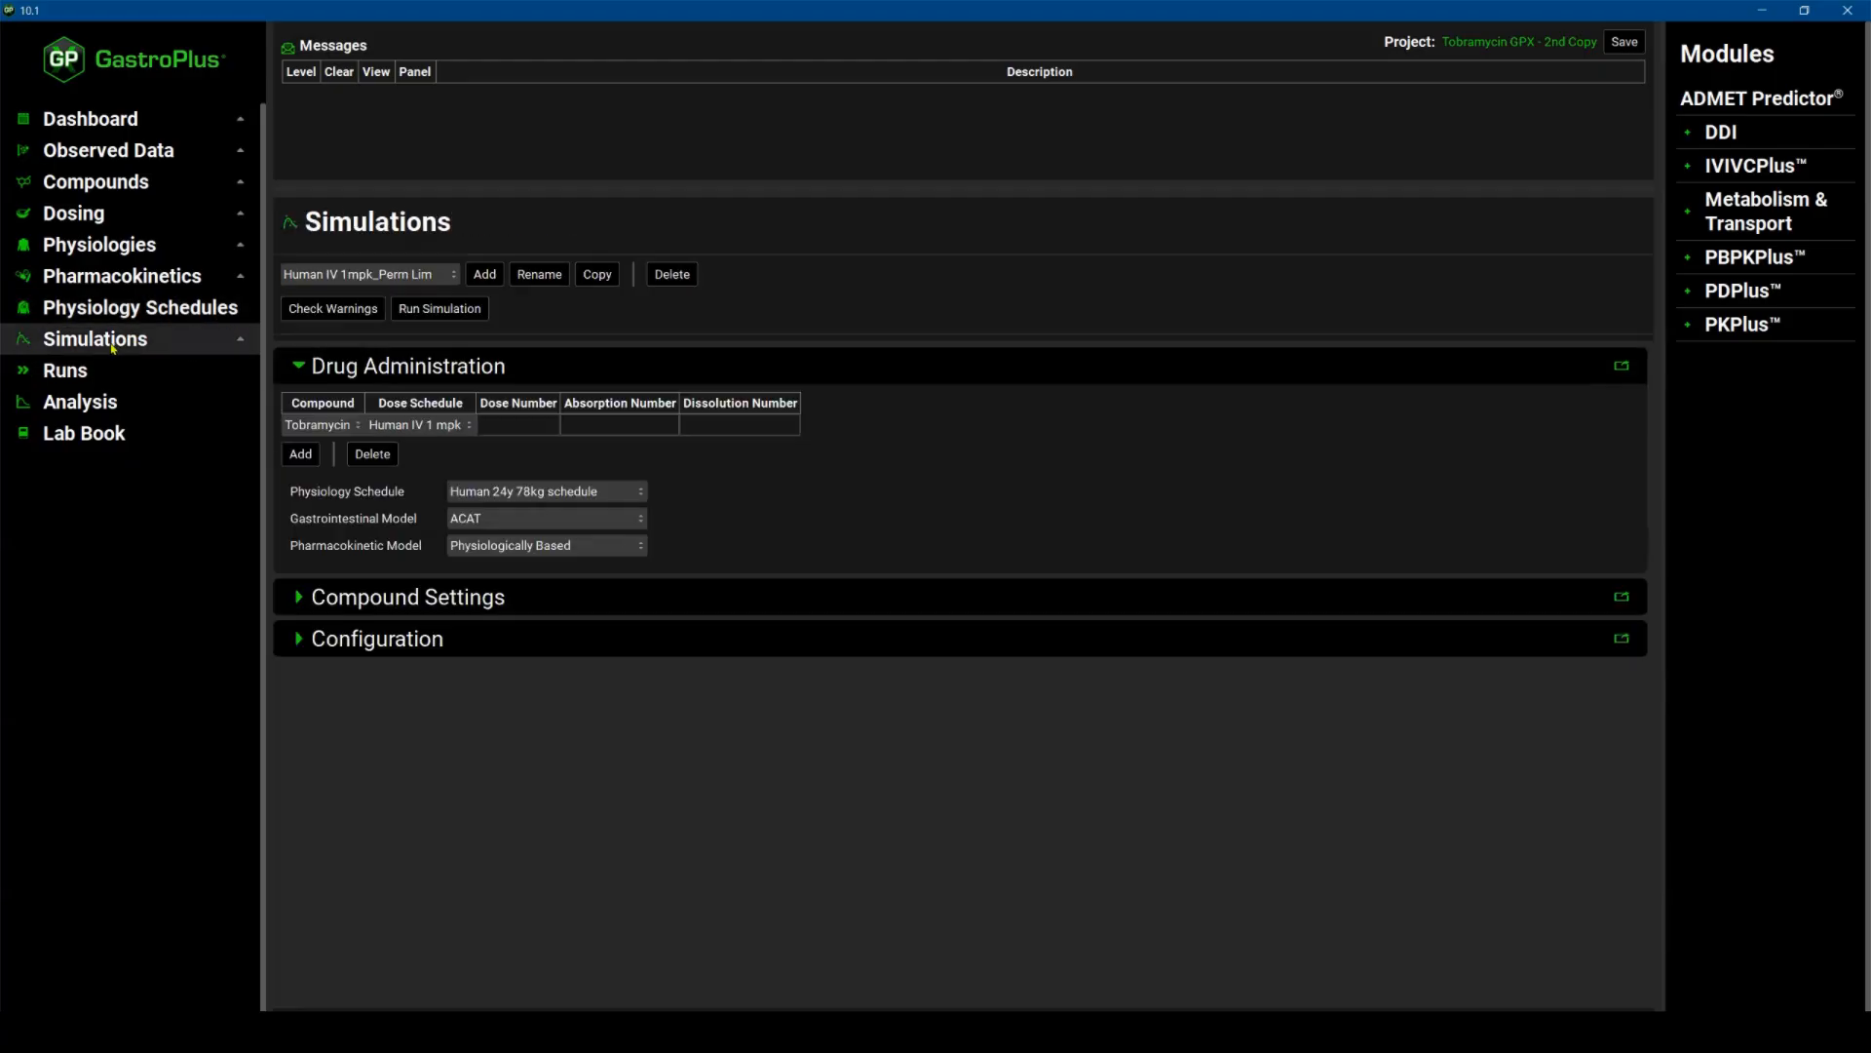
{"action": "left_click", "coordinate": [455, 277]}
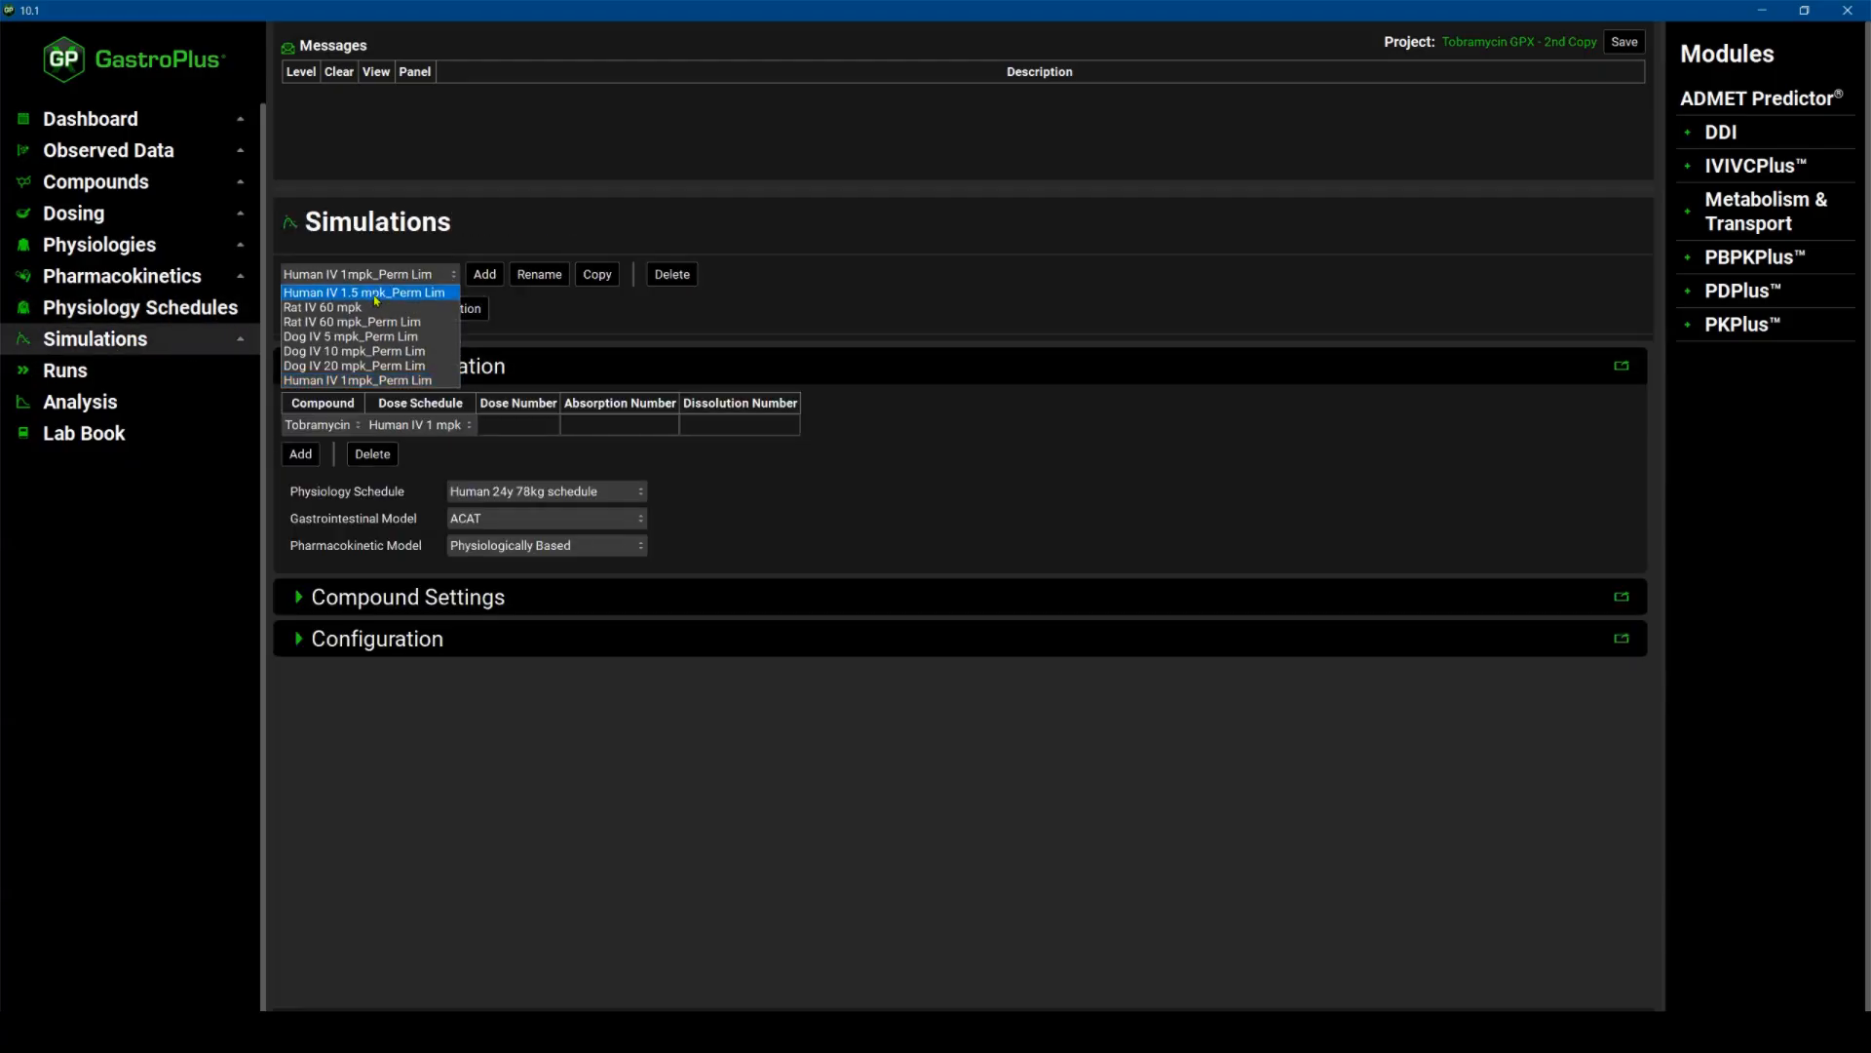
{"action": "left_click", "coordinate": [375, 293]}
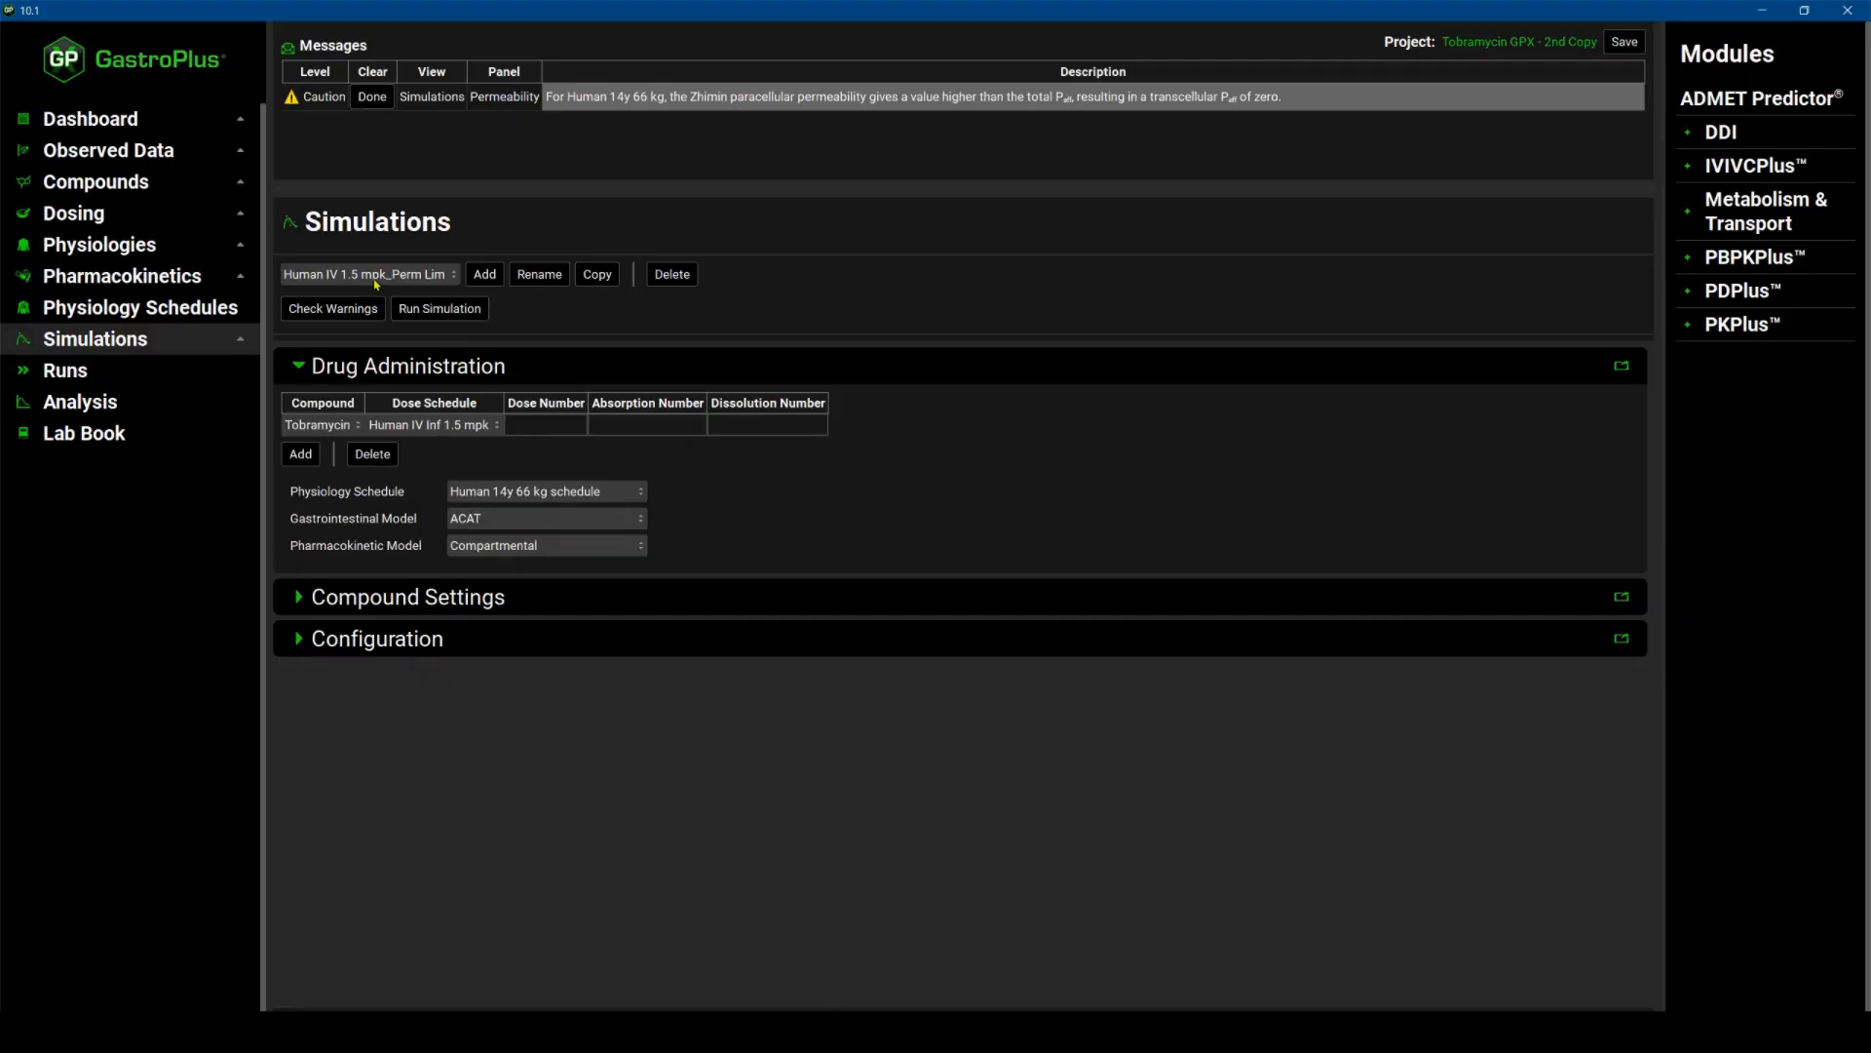
{"action": "left_click", "coordinate": [640, 549]}
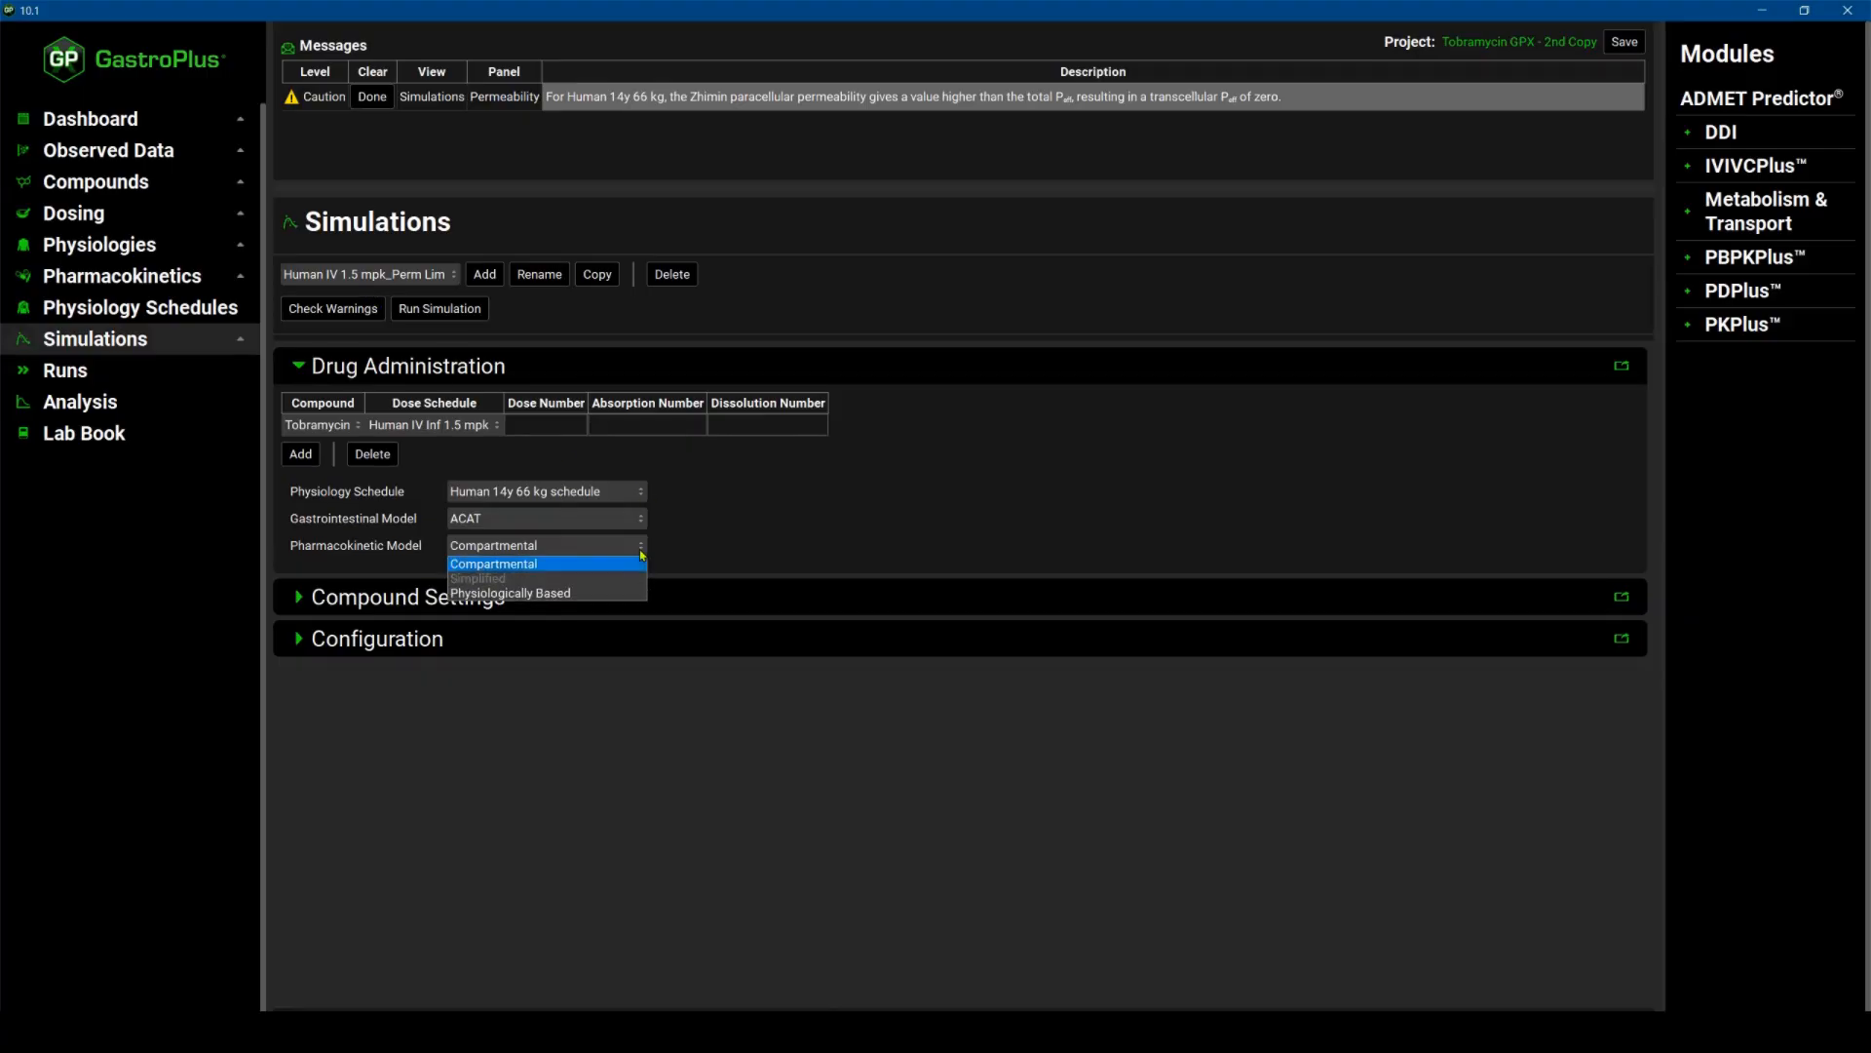
{"action": "left_click", "coordinate": [563, 595]}
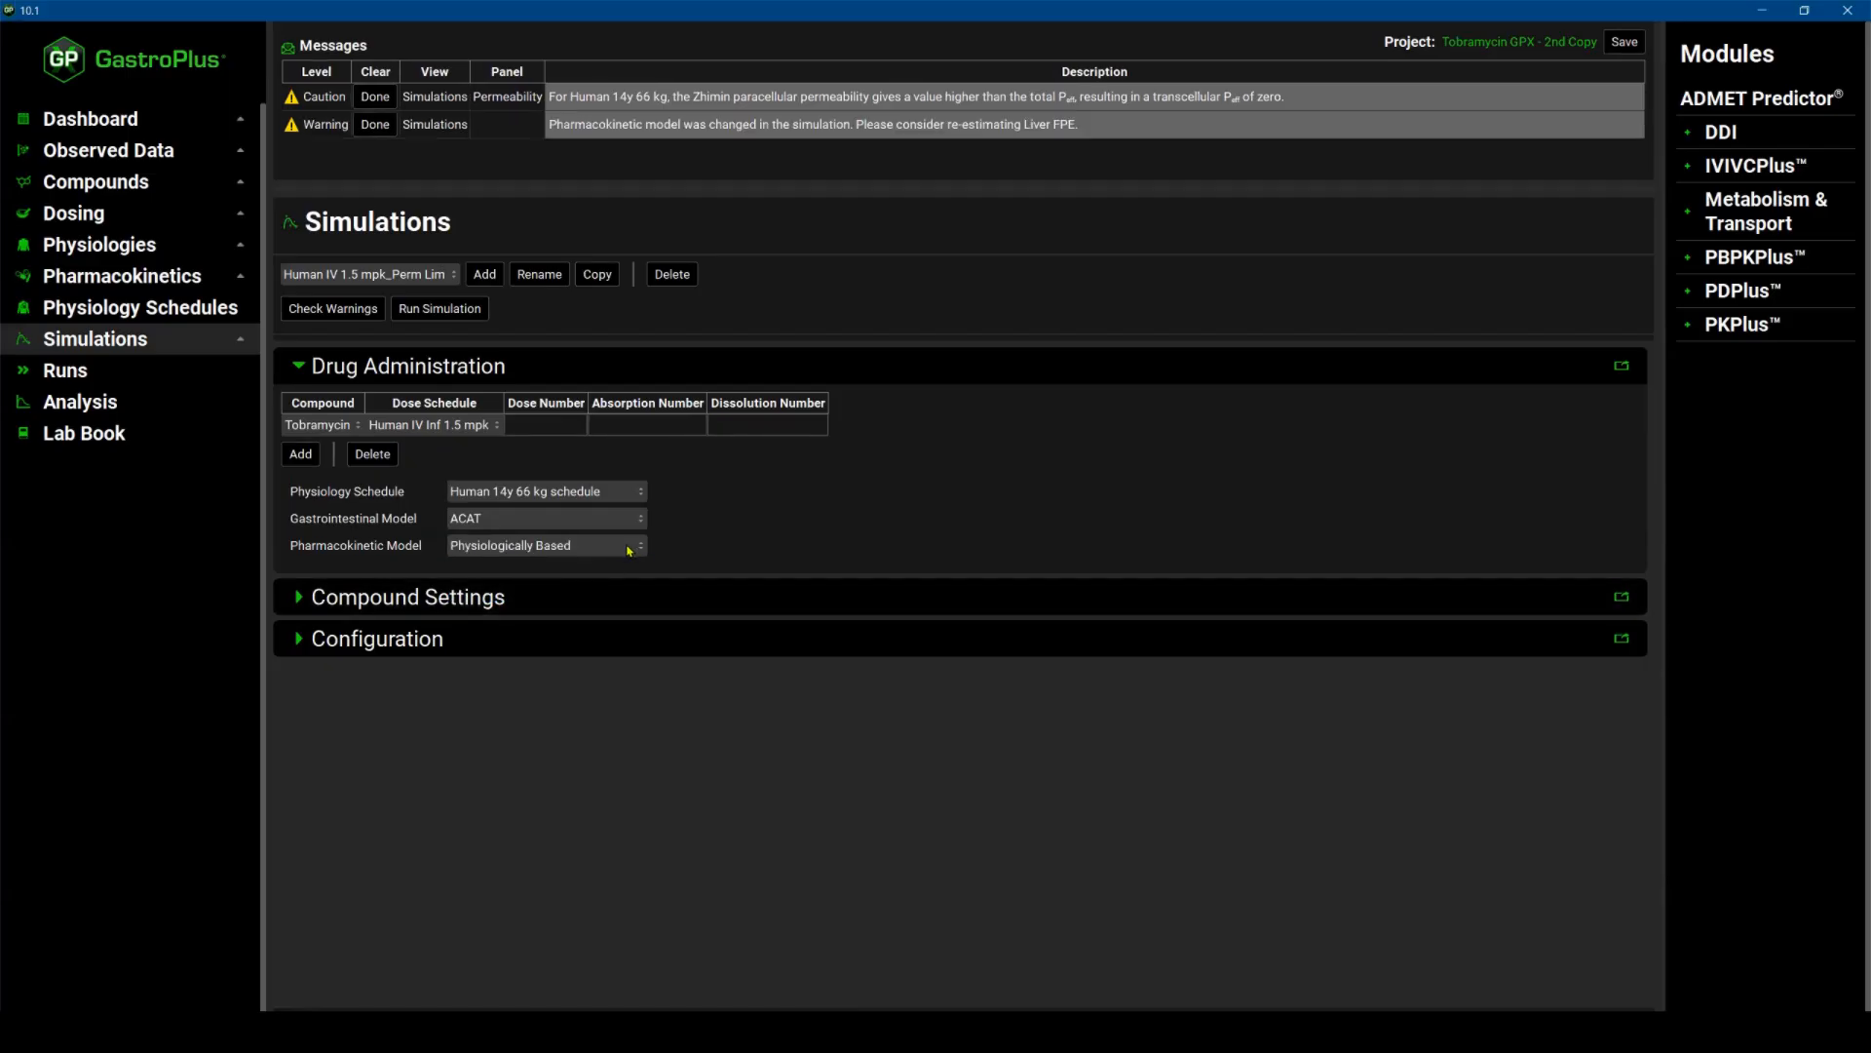
{"action": "left_click", "coordinate": [374, 124]}
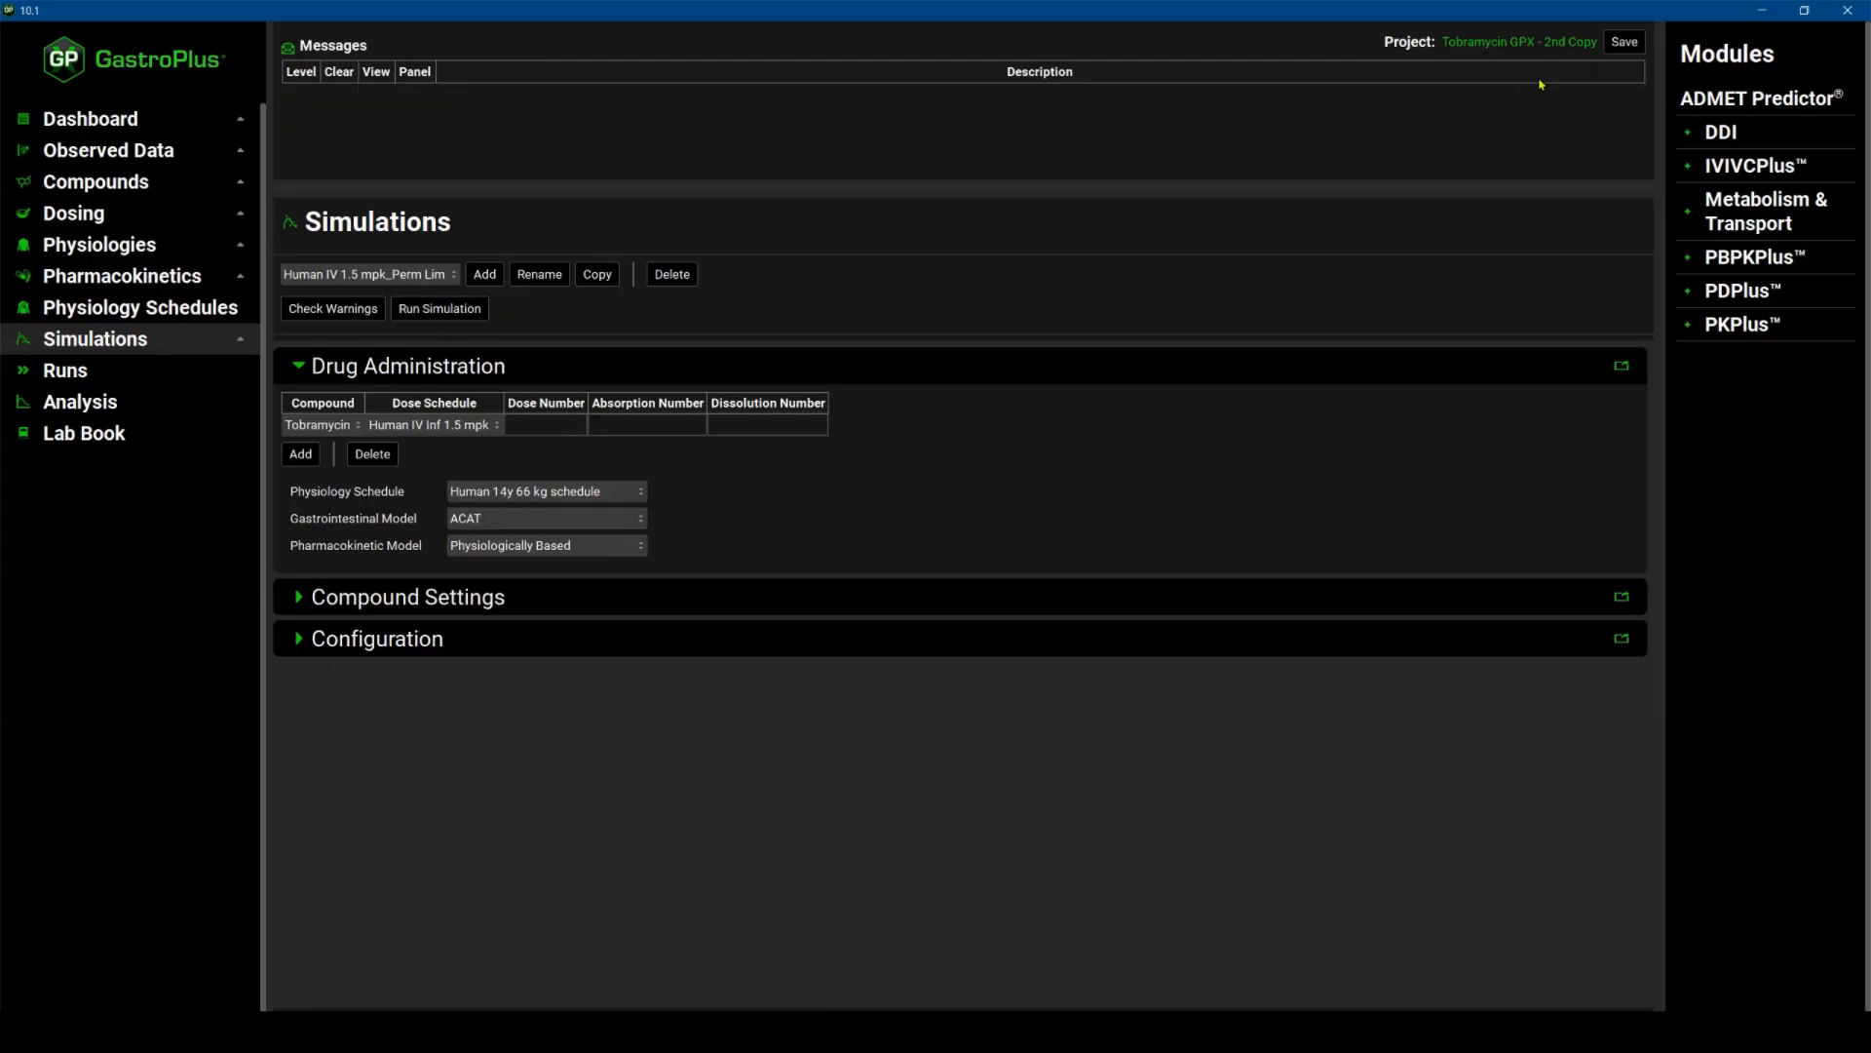
{"action": "left_click", "coordinate": [1624, 42]}
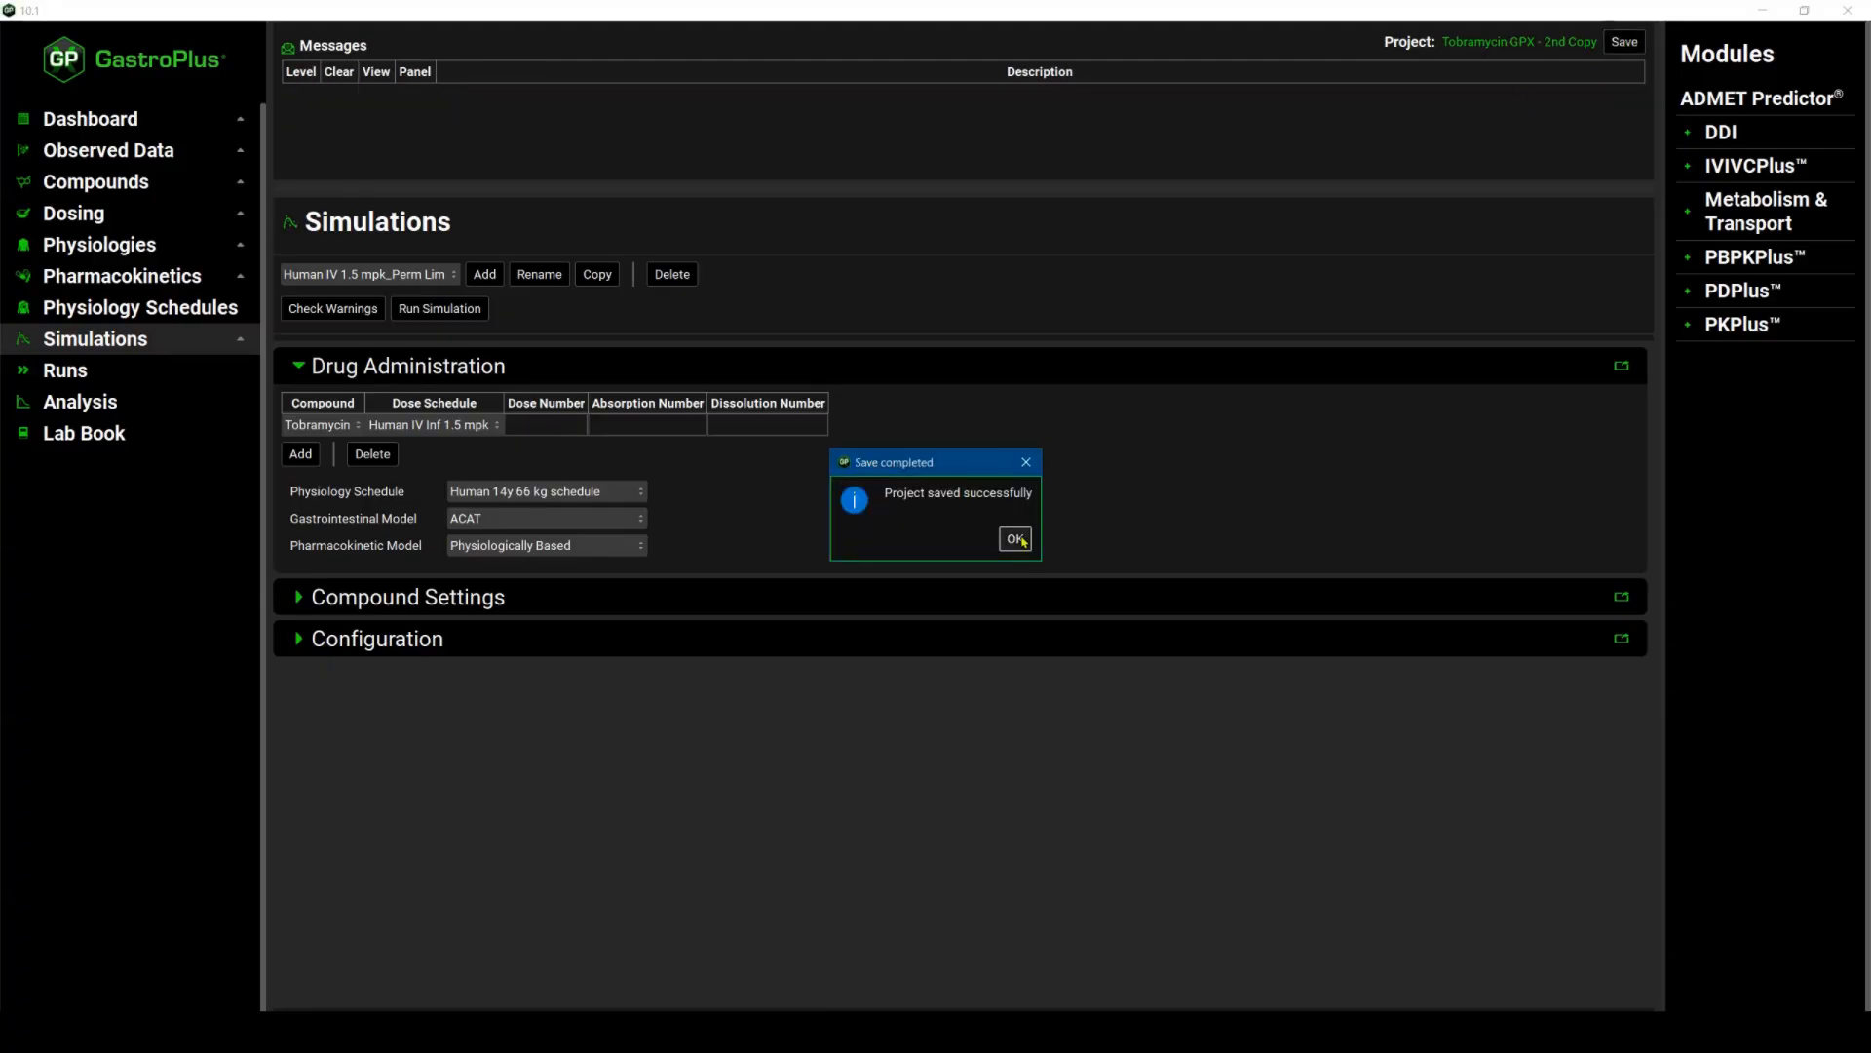
{"action": "left_click", "coordinate": [1010, 534]}
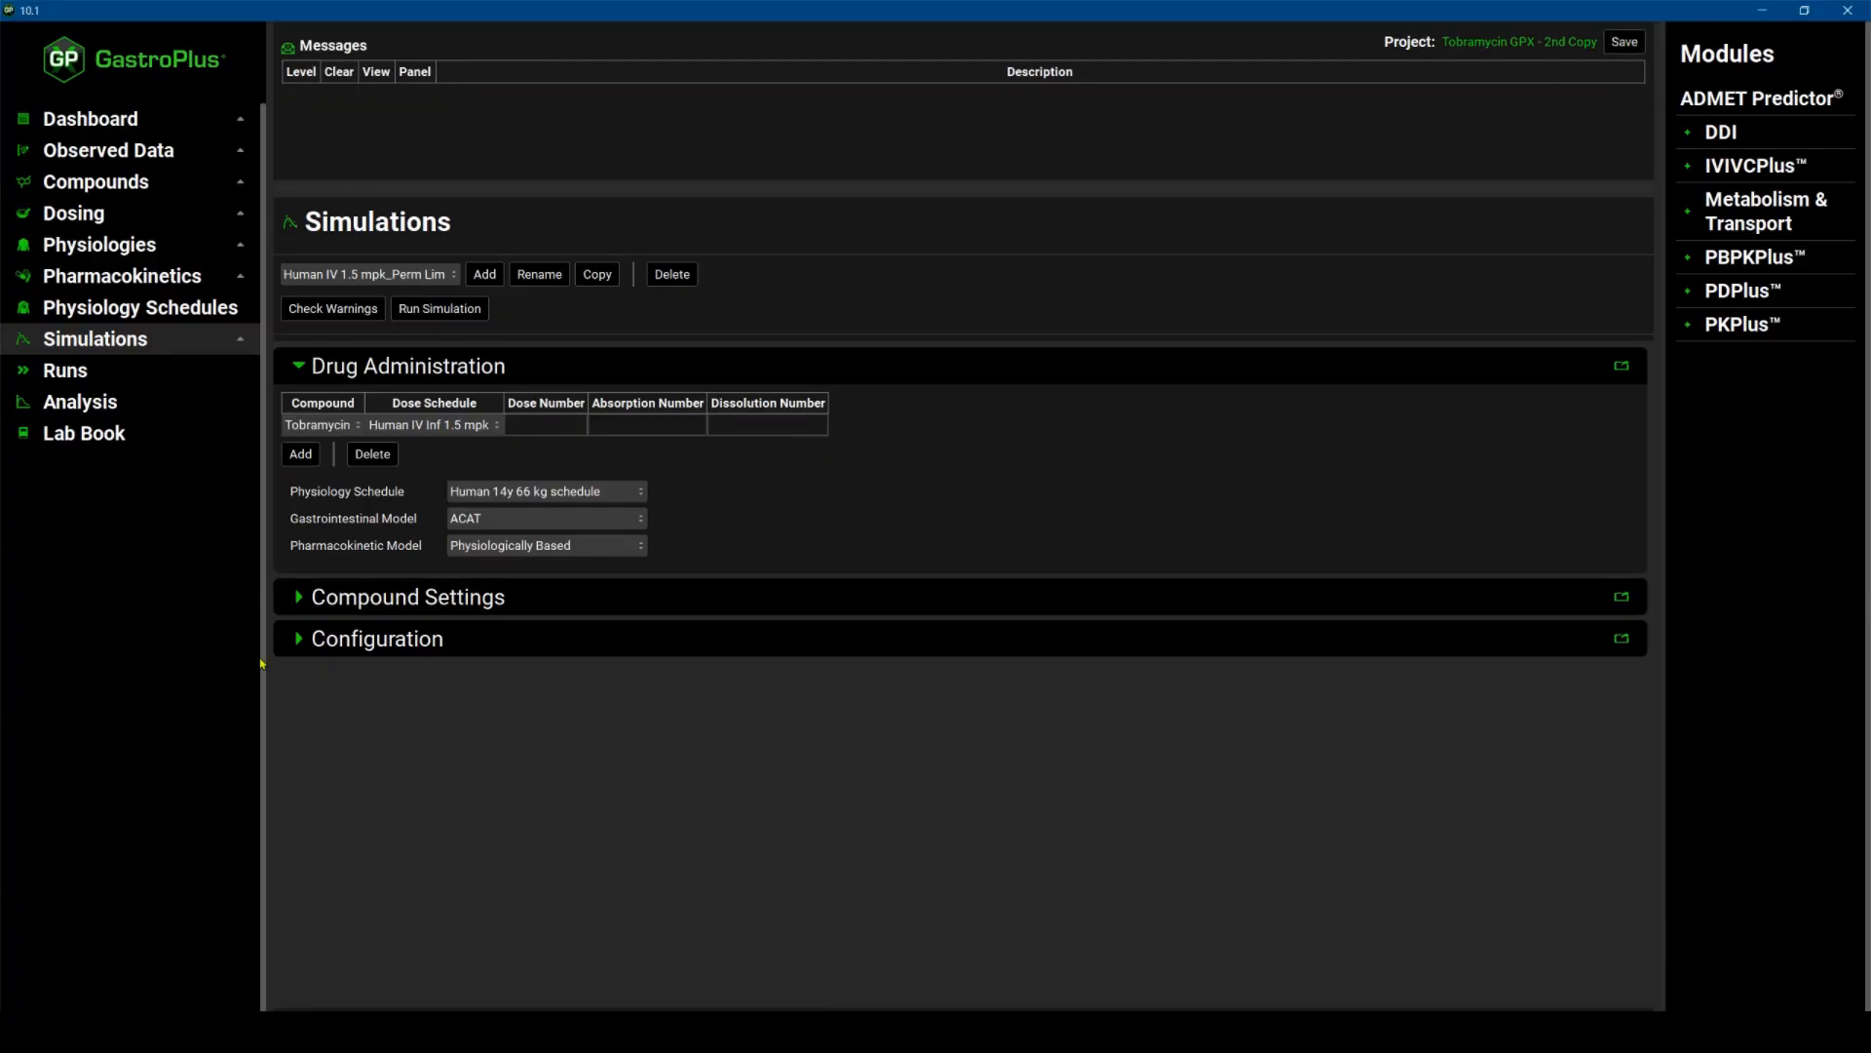
Run the Human IV 1.5 mpk_Perm Lim simulation.
{"action": "left_click", "coordinate": [310, 638]}
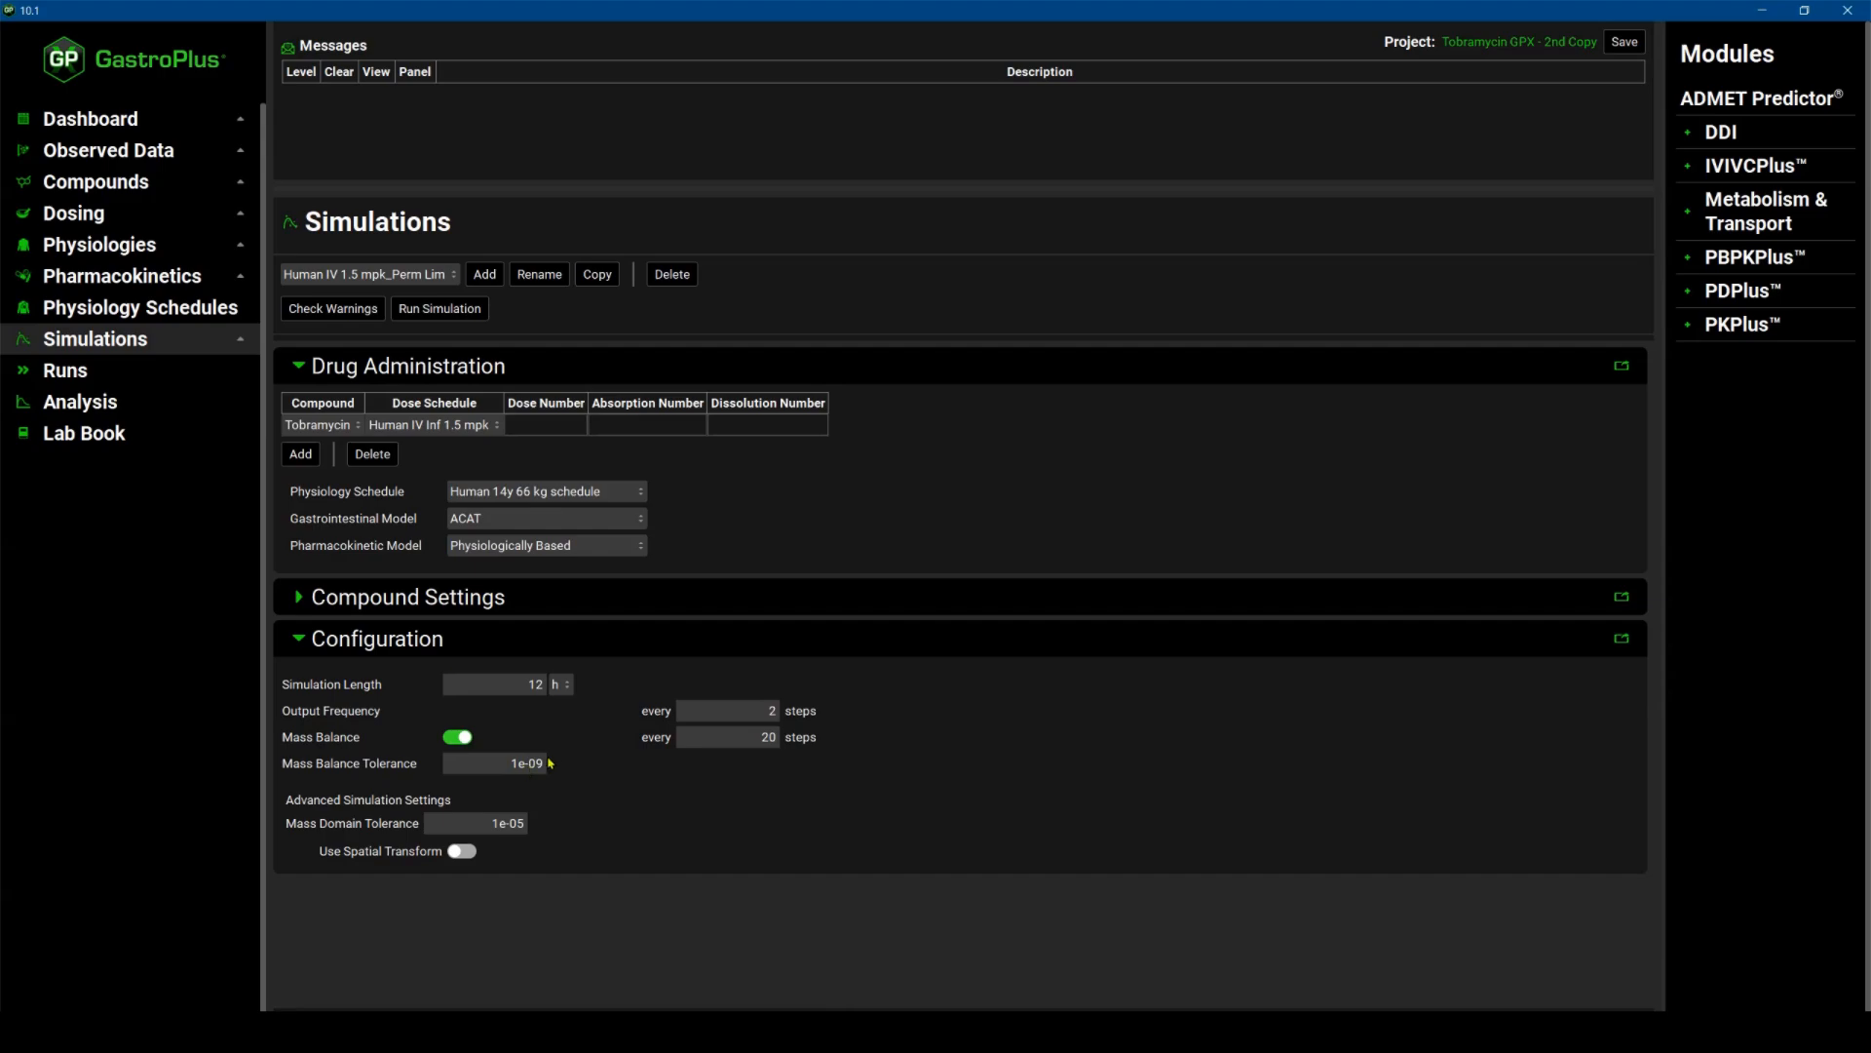
{"action": "left_click", "coordinate": [458, 312]}
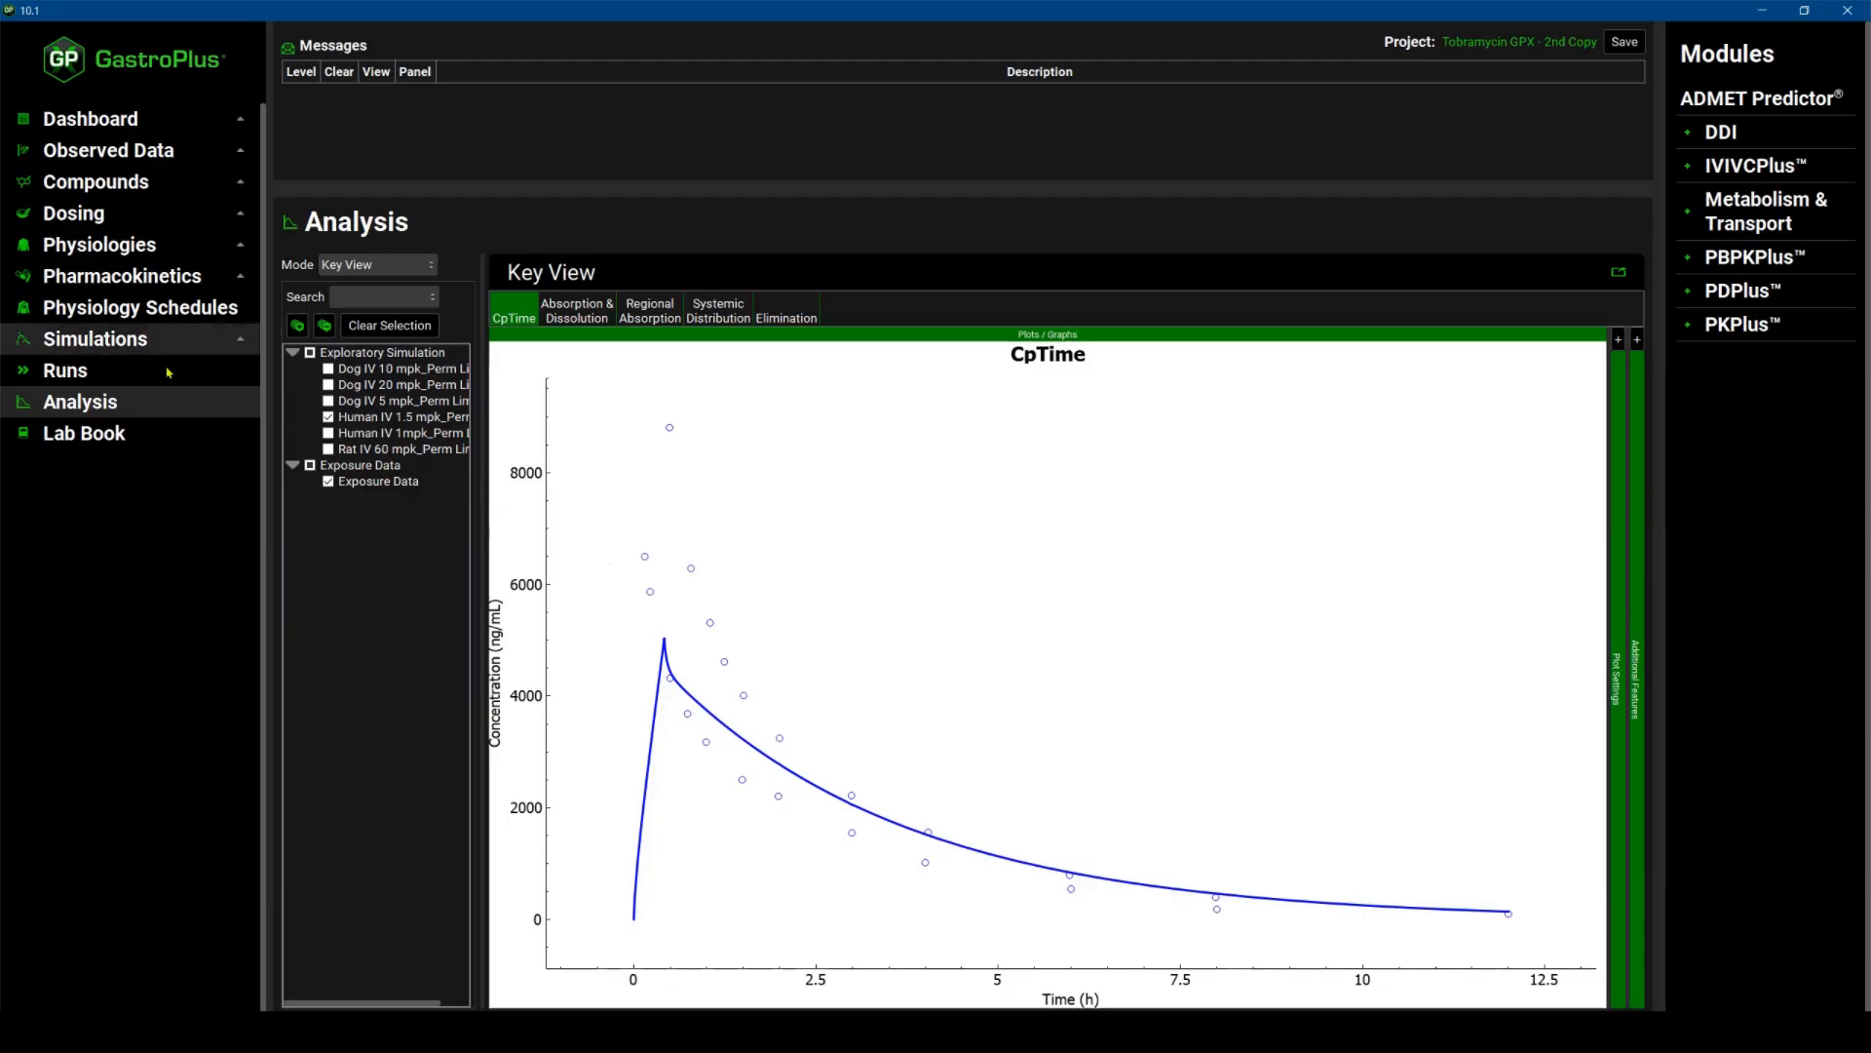
Open the Runs list and browse the defined runs.
{"action": "left_click", "coordinate": [102, 380]}
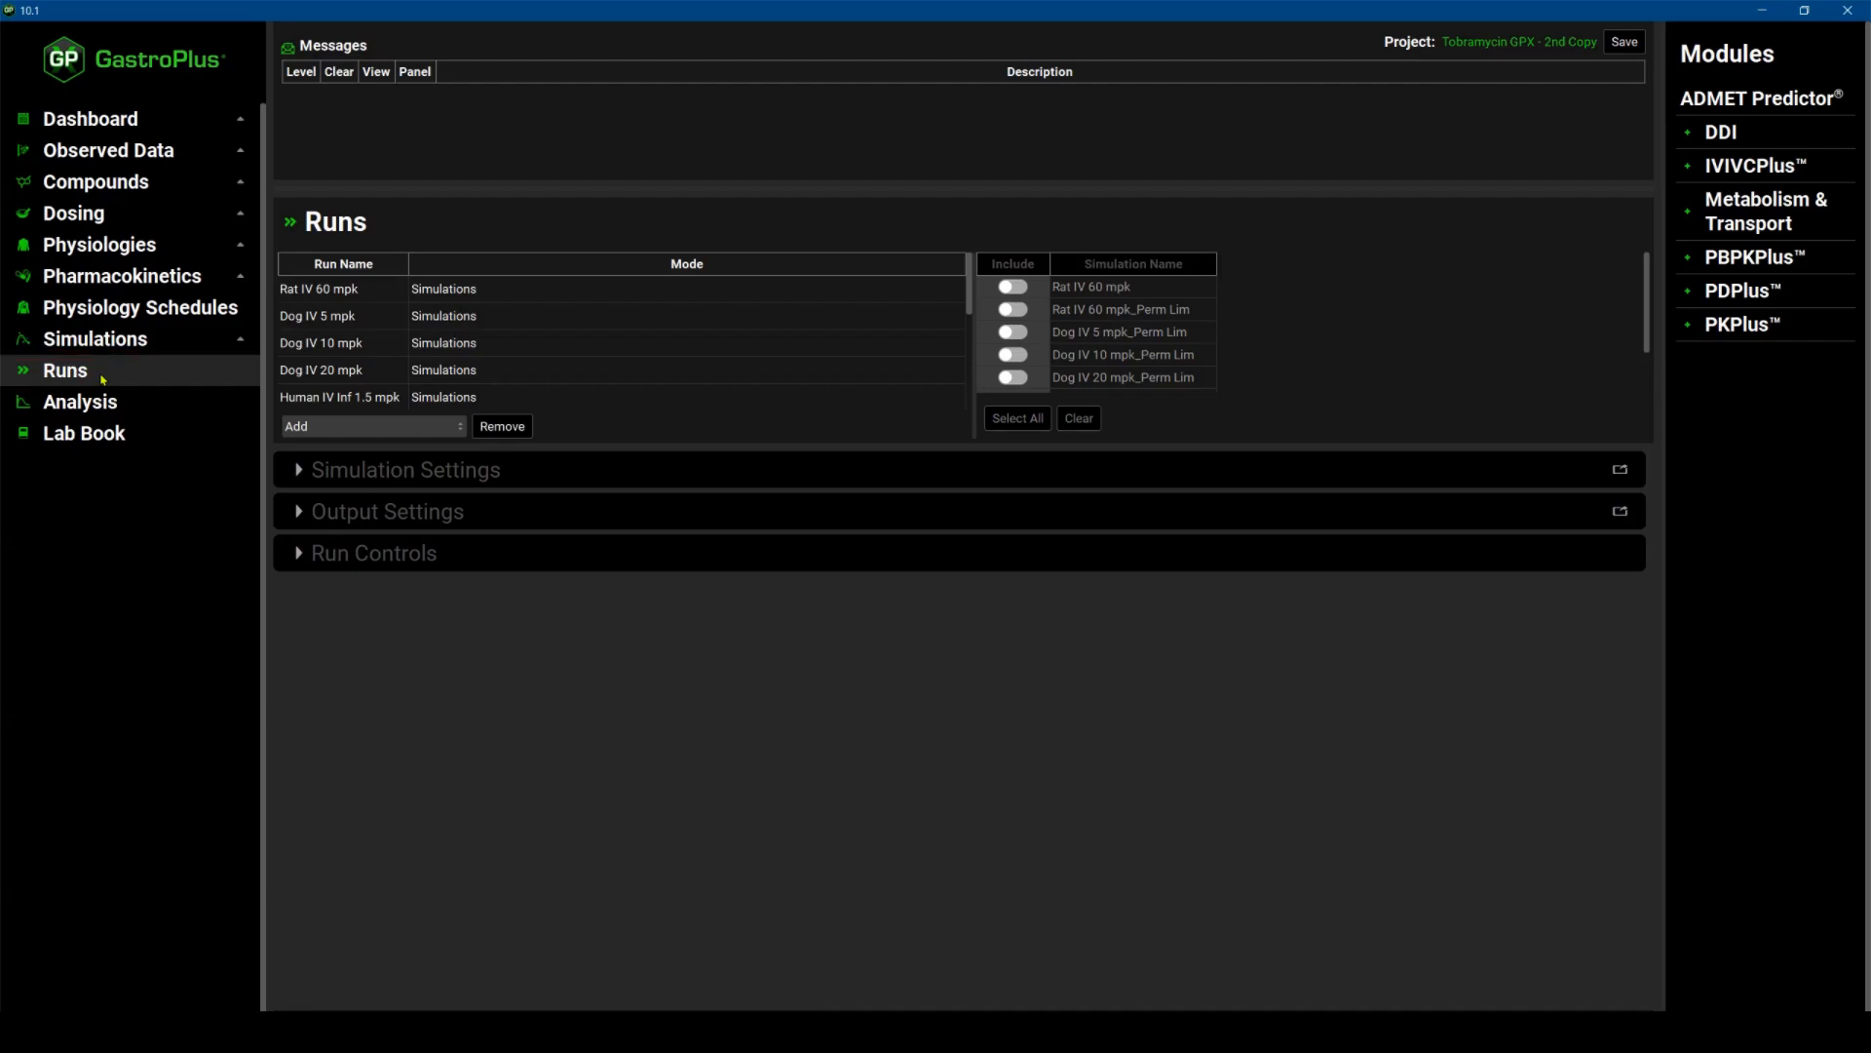
{"action": "scroll", "coordinate": [583, 362], "scroll_direction": "down", "scroll_amount": 2}
{"action": "scroll", "coordinate": [343, 289], "scroll_direction": "up", "scroll_amount": 2}
{"action": "scroll", "coordinate": [350, 299], "scroll_direction": "down", "scroll_amount": 2}
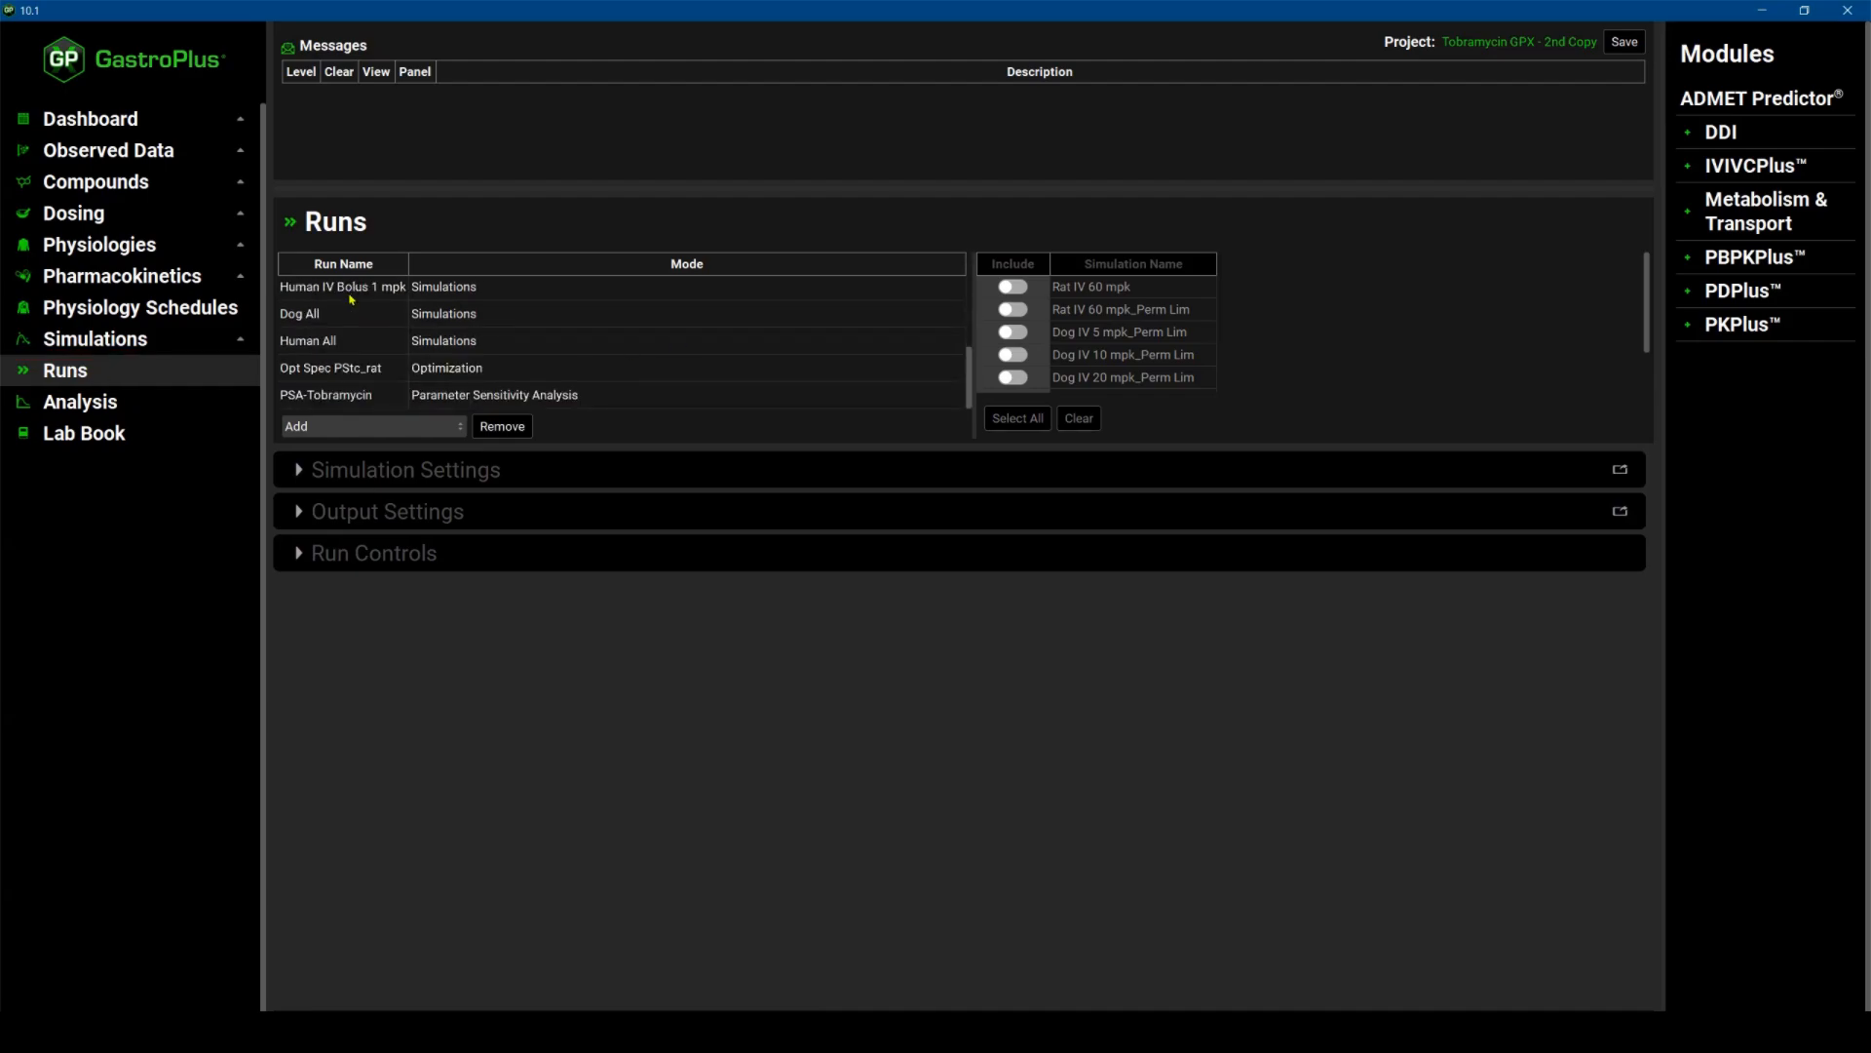
{"action": "scroll", "coordinate": [336, 344], "scroll_direction": "up", "scroll_amount": 2}
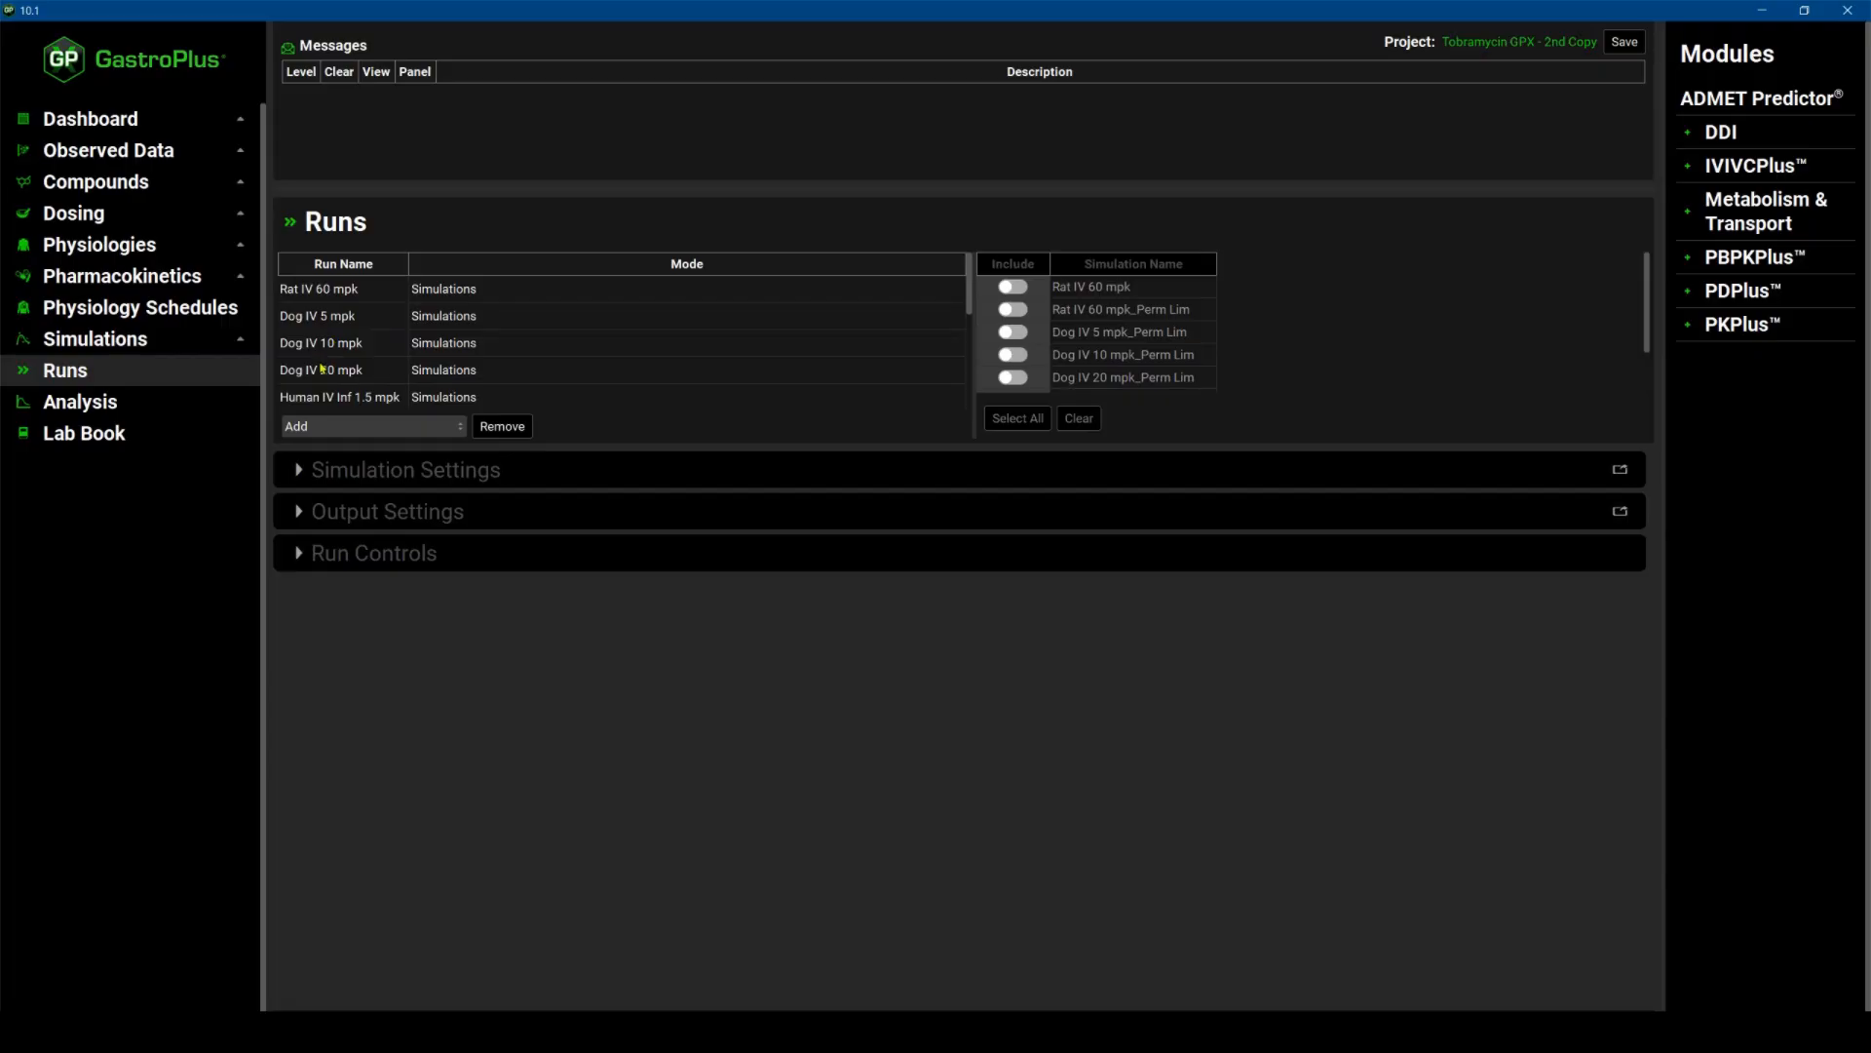
Include the Dog IV 10 mpk_Perm Lim and Dog IV 20 mpk_Perm Lim simulations in the Dog All run and start it.
{"action": "scroll", "coordinate": [323, 371], "scroll_direction": "down", "scroll_amount": 1}
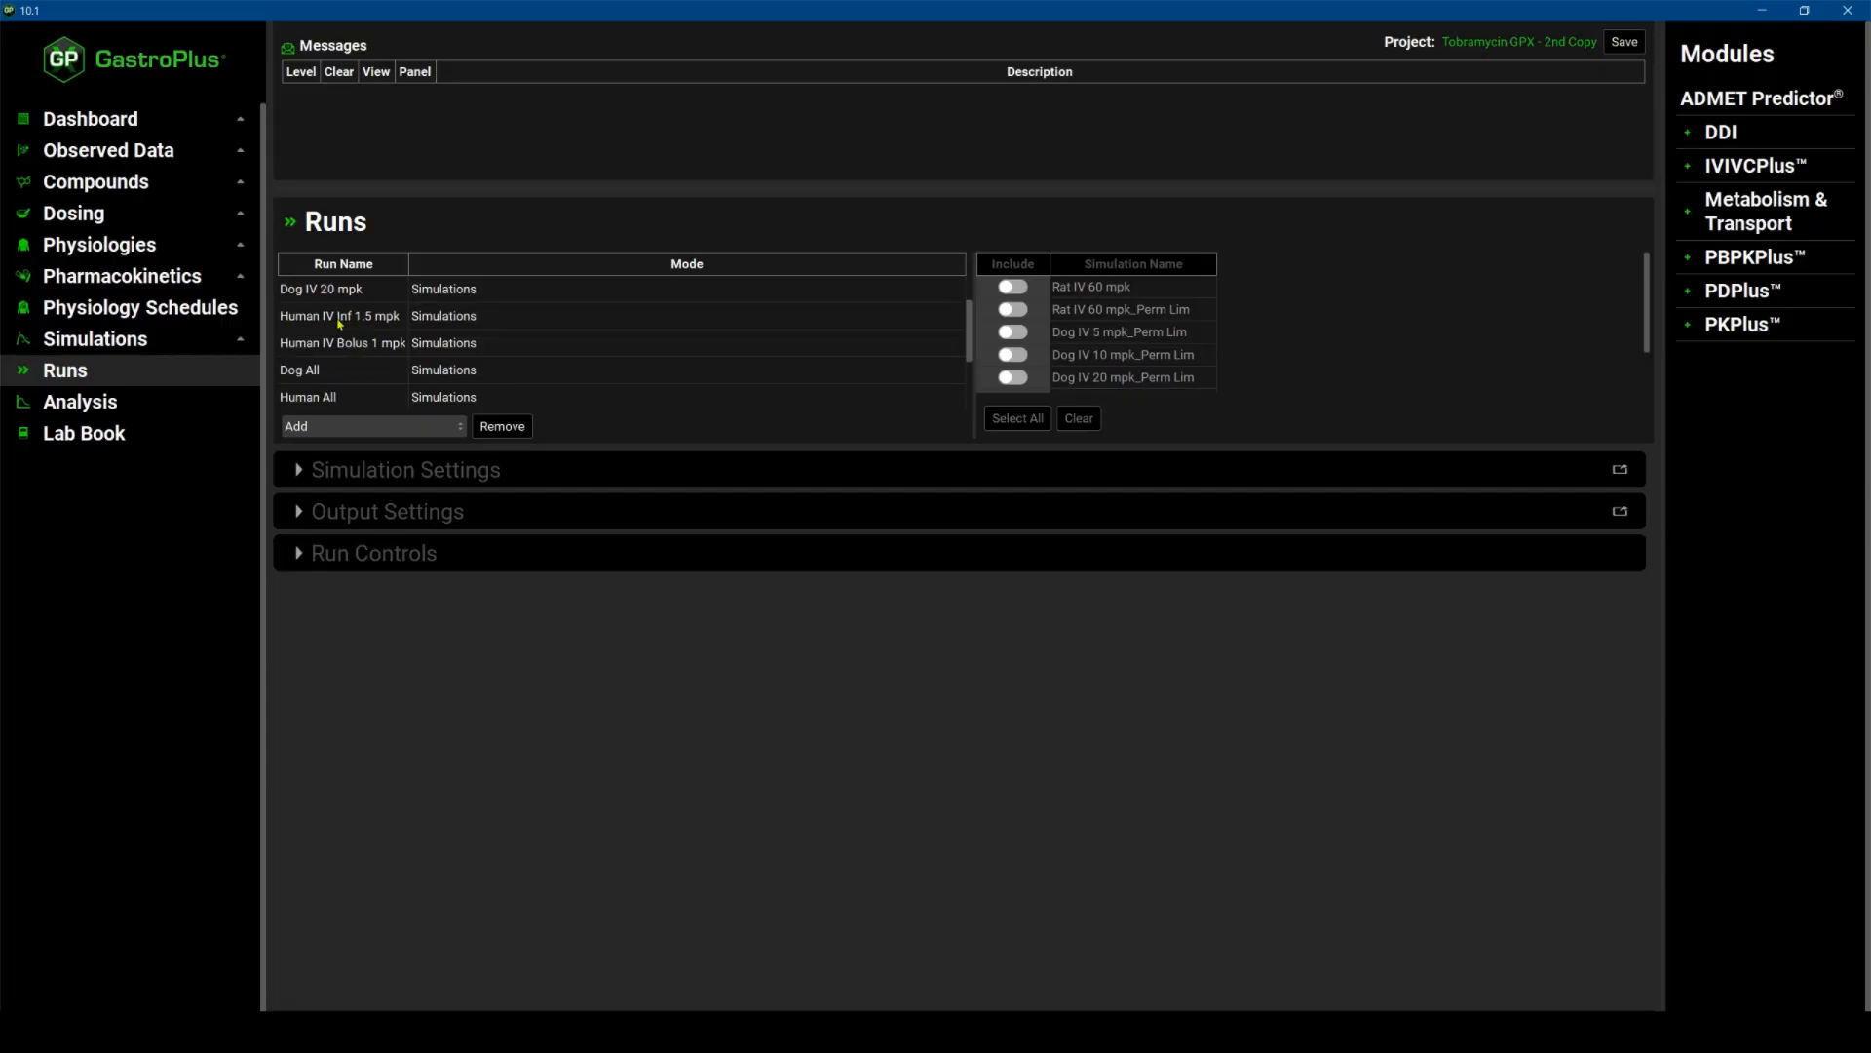
{"action": "scroll", "coordinate": [332, 335], "scroll_direction": "down", "scroll_amount": 1}
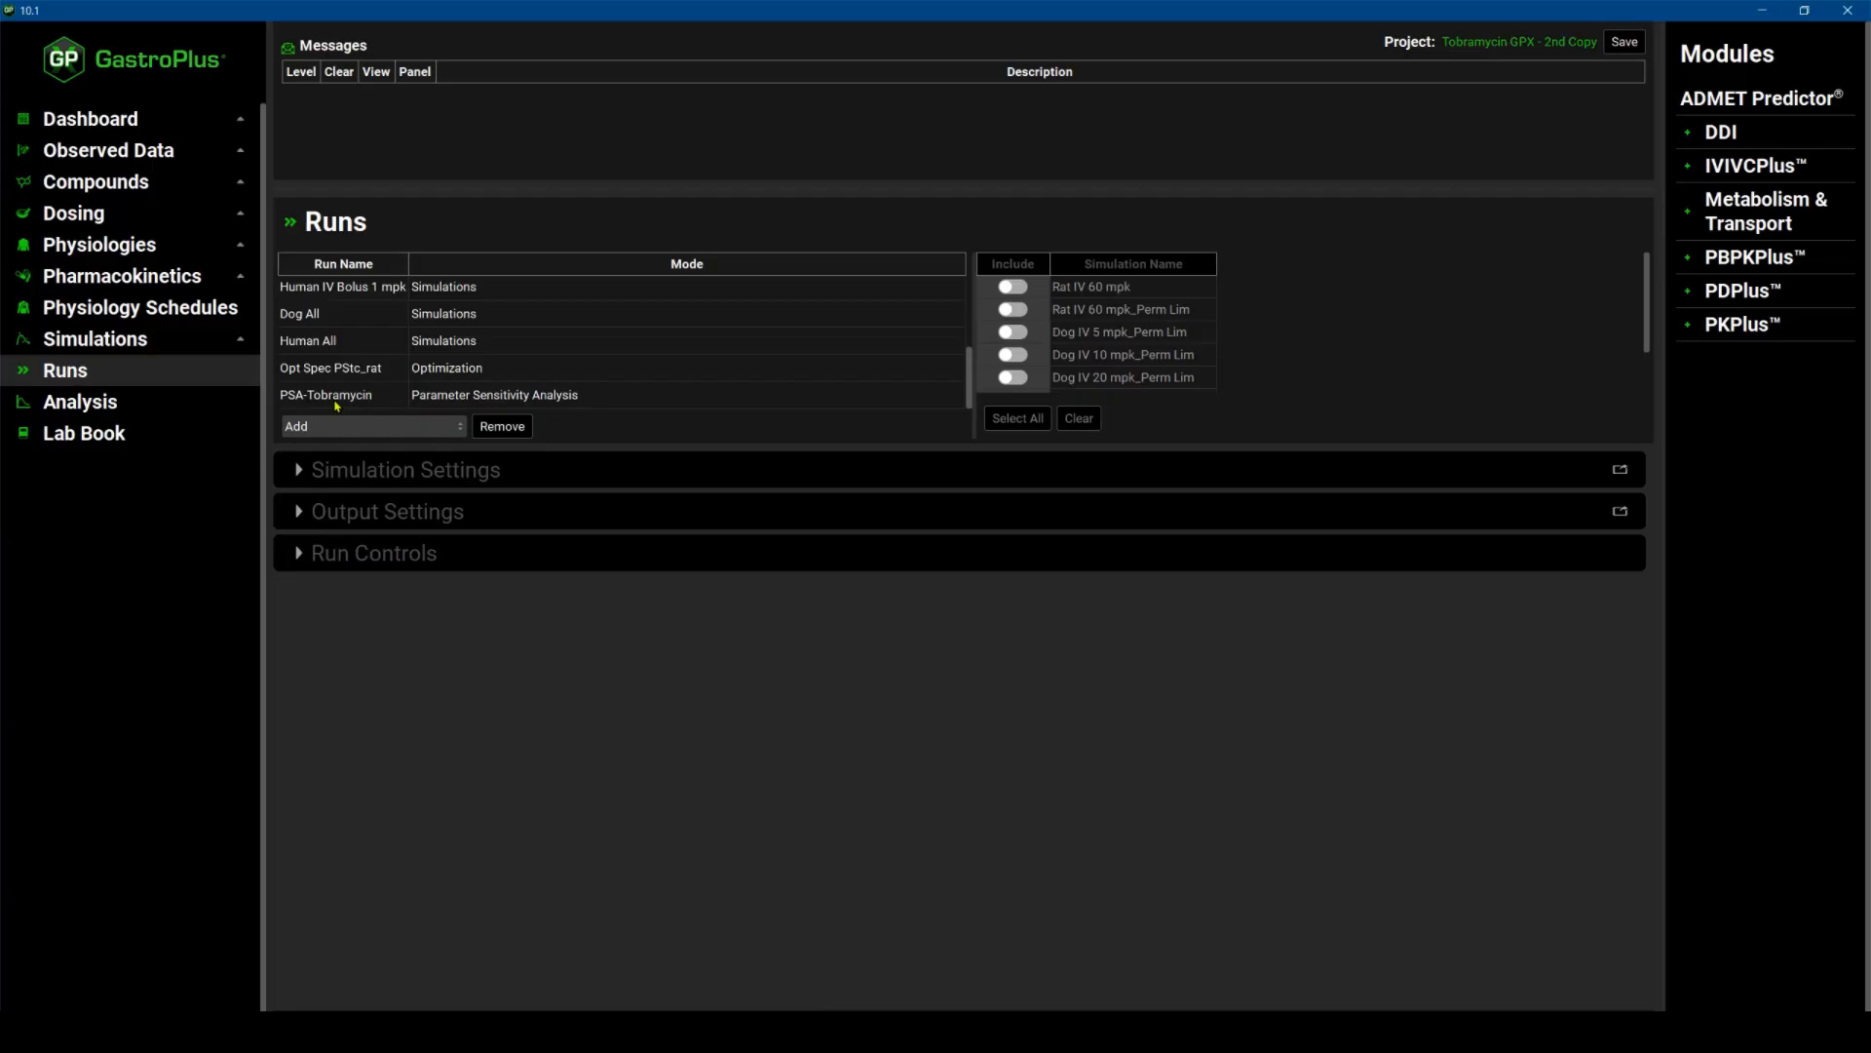
{"action": "scroll", "coordinate": [333, 385], "scroll_direction": "up", "scroll_amount": 5}
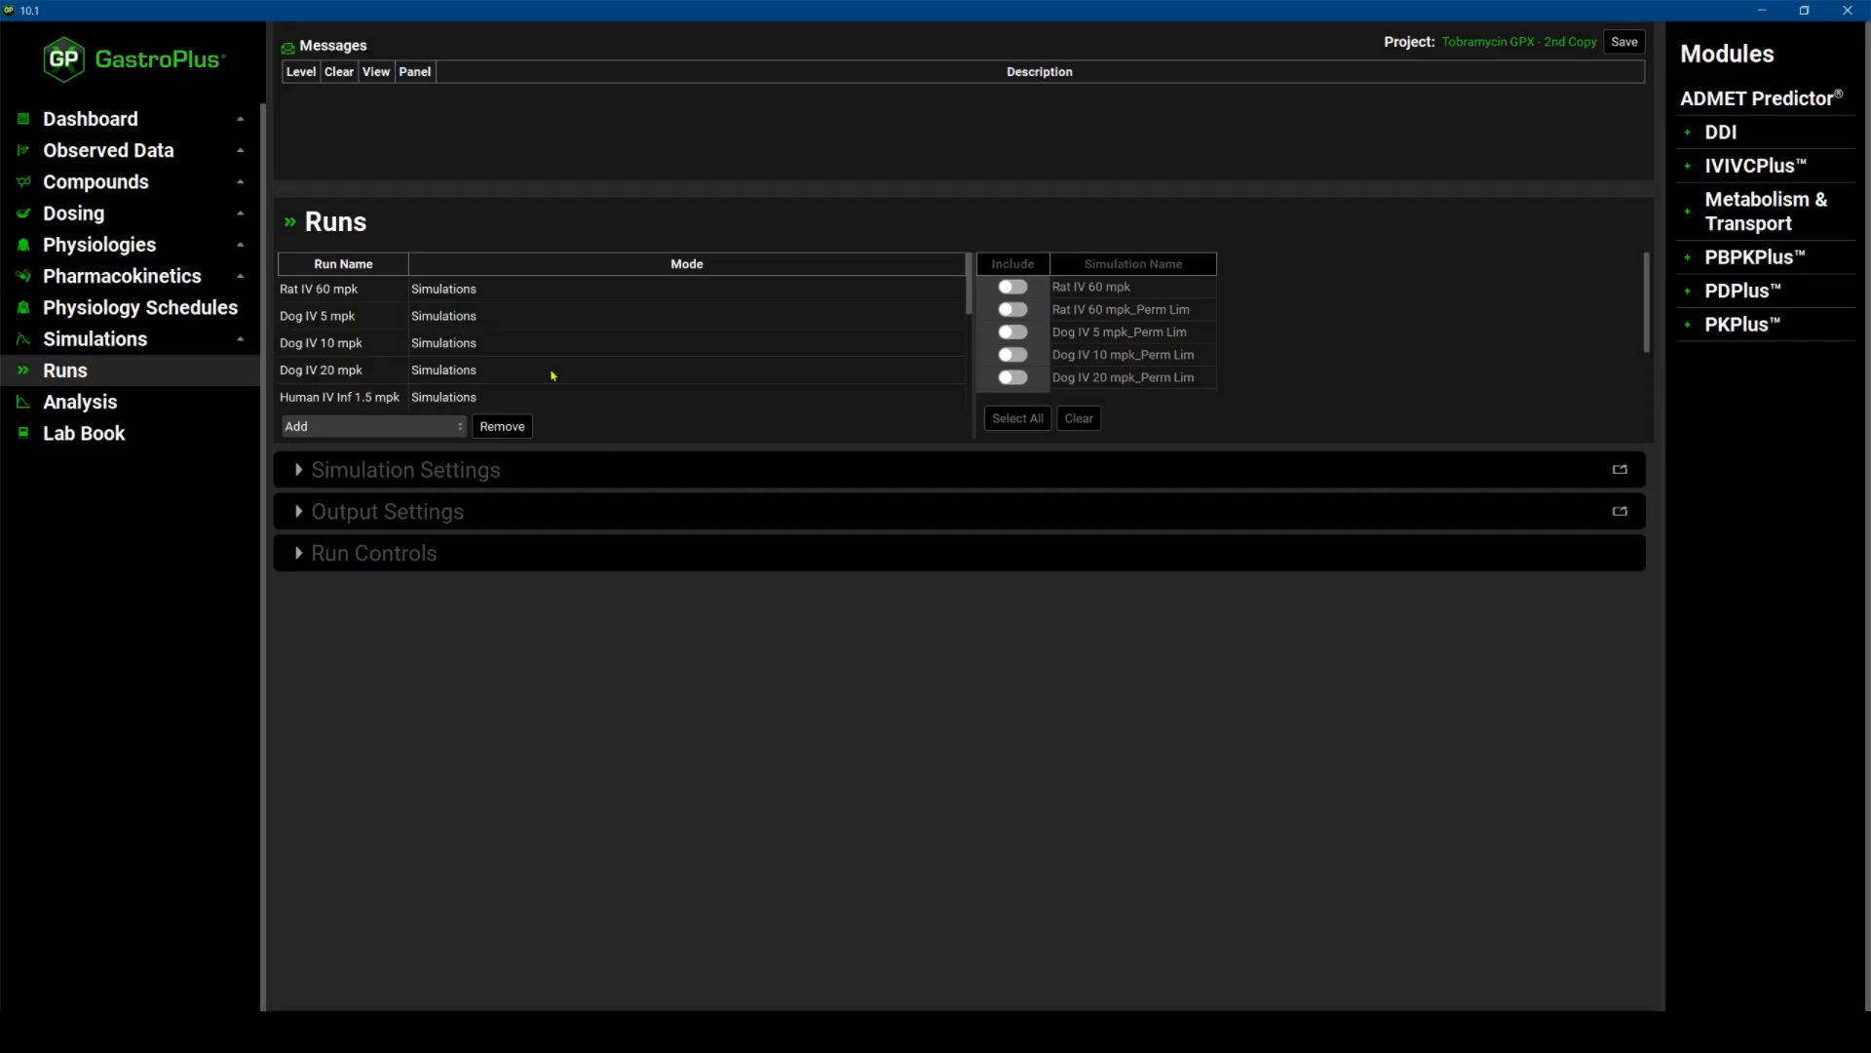
{"action": "scroll", "coordinate": [527, 376], "scroll_direction": "down", "scroll_amount": 5}
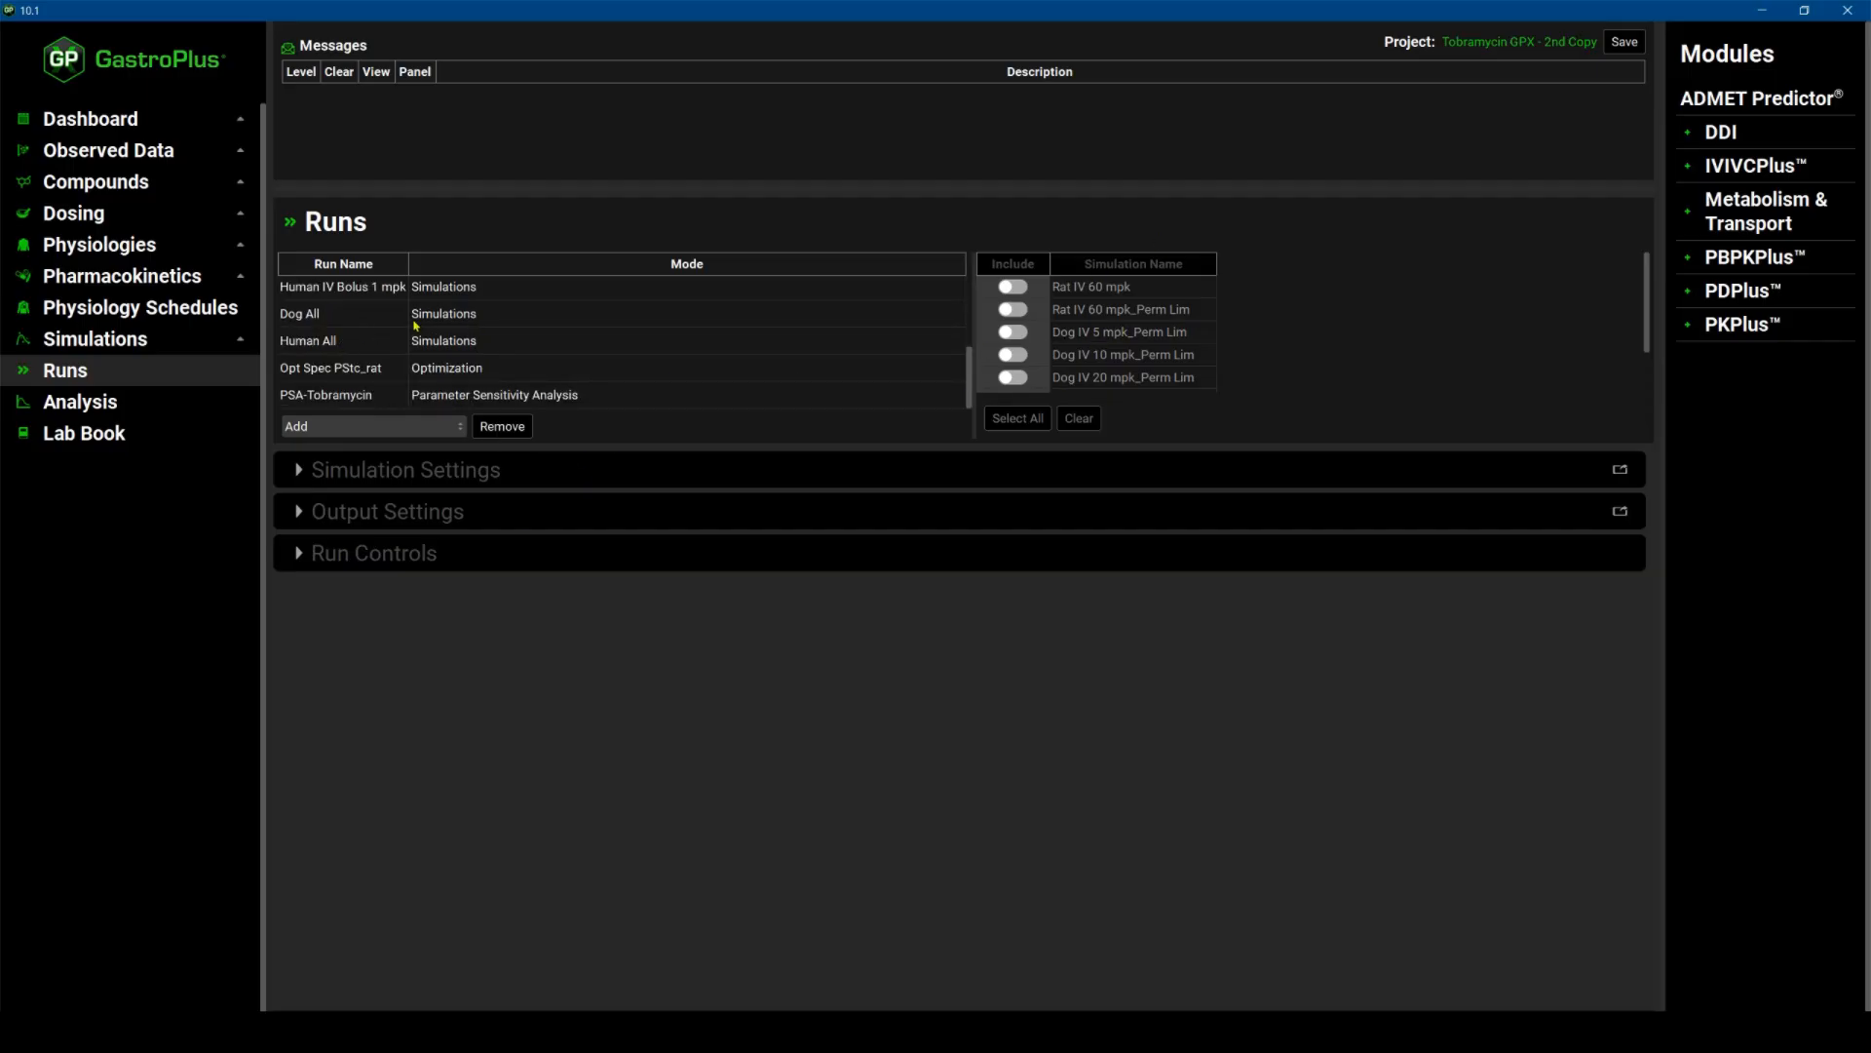
{"action": "left_click", "coordinate": [308, 316]}
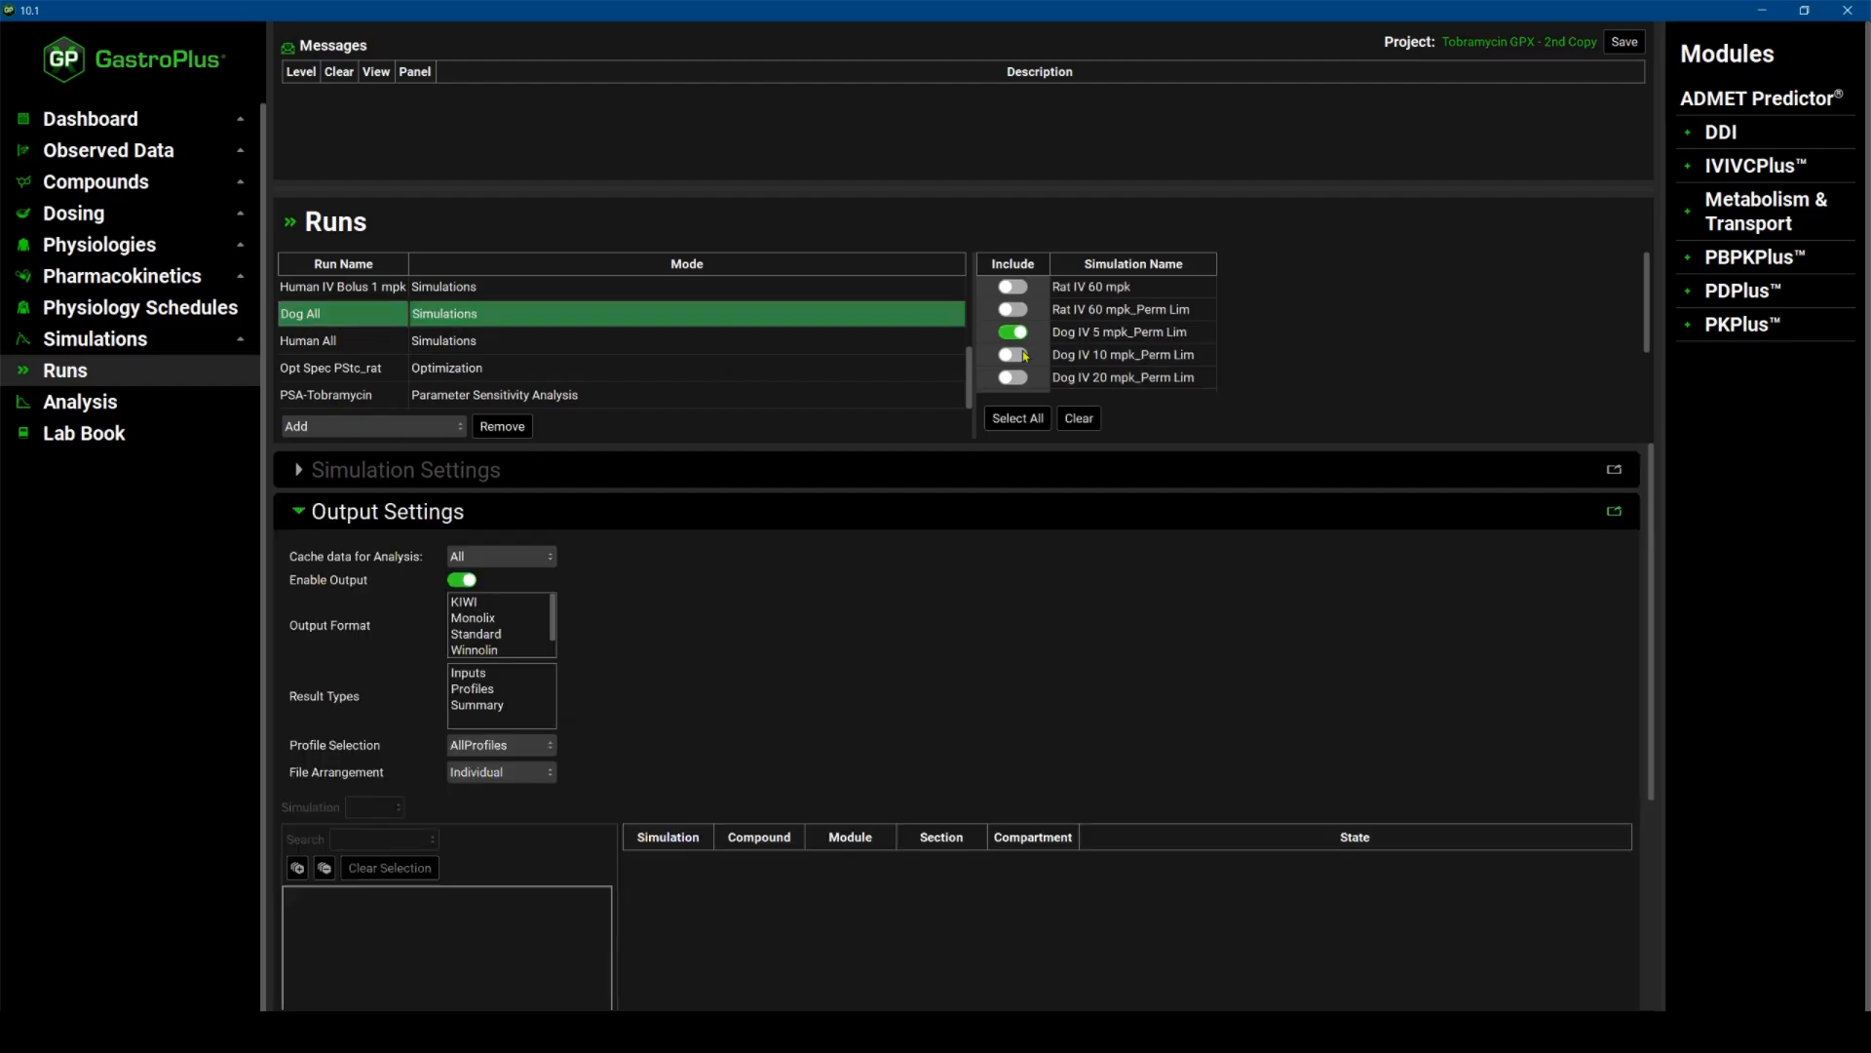
{"action": "left_click", "coordinate": [1024, 355]}
{"action": "left_click", "coordinate": [1021, 379]}
{"action": "left_click", "coordinate": [299, 509]}
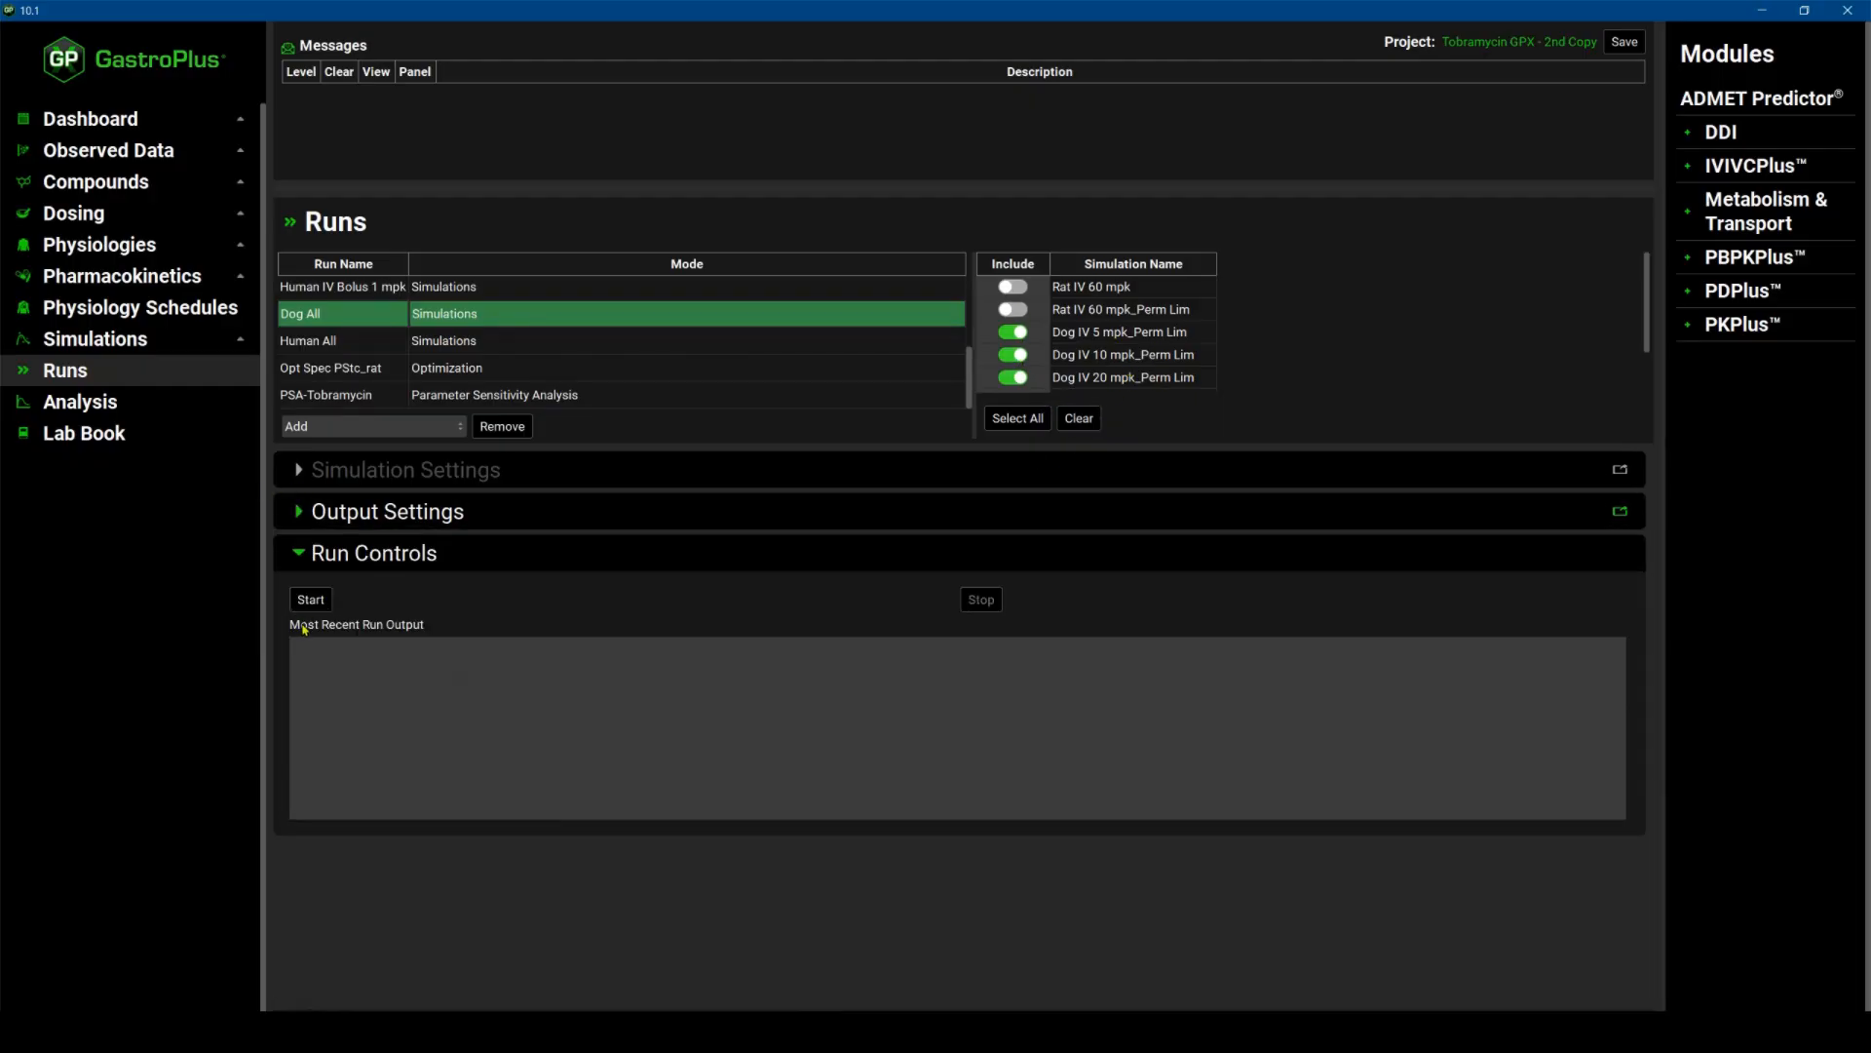
{"action": "left_click", "coordinate": [312, 603]}
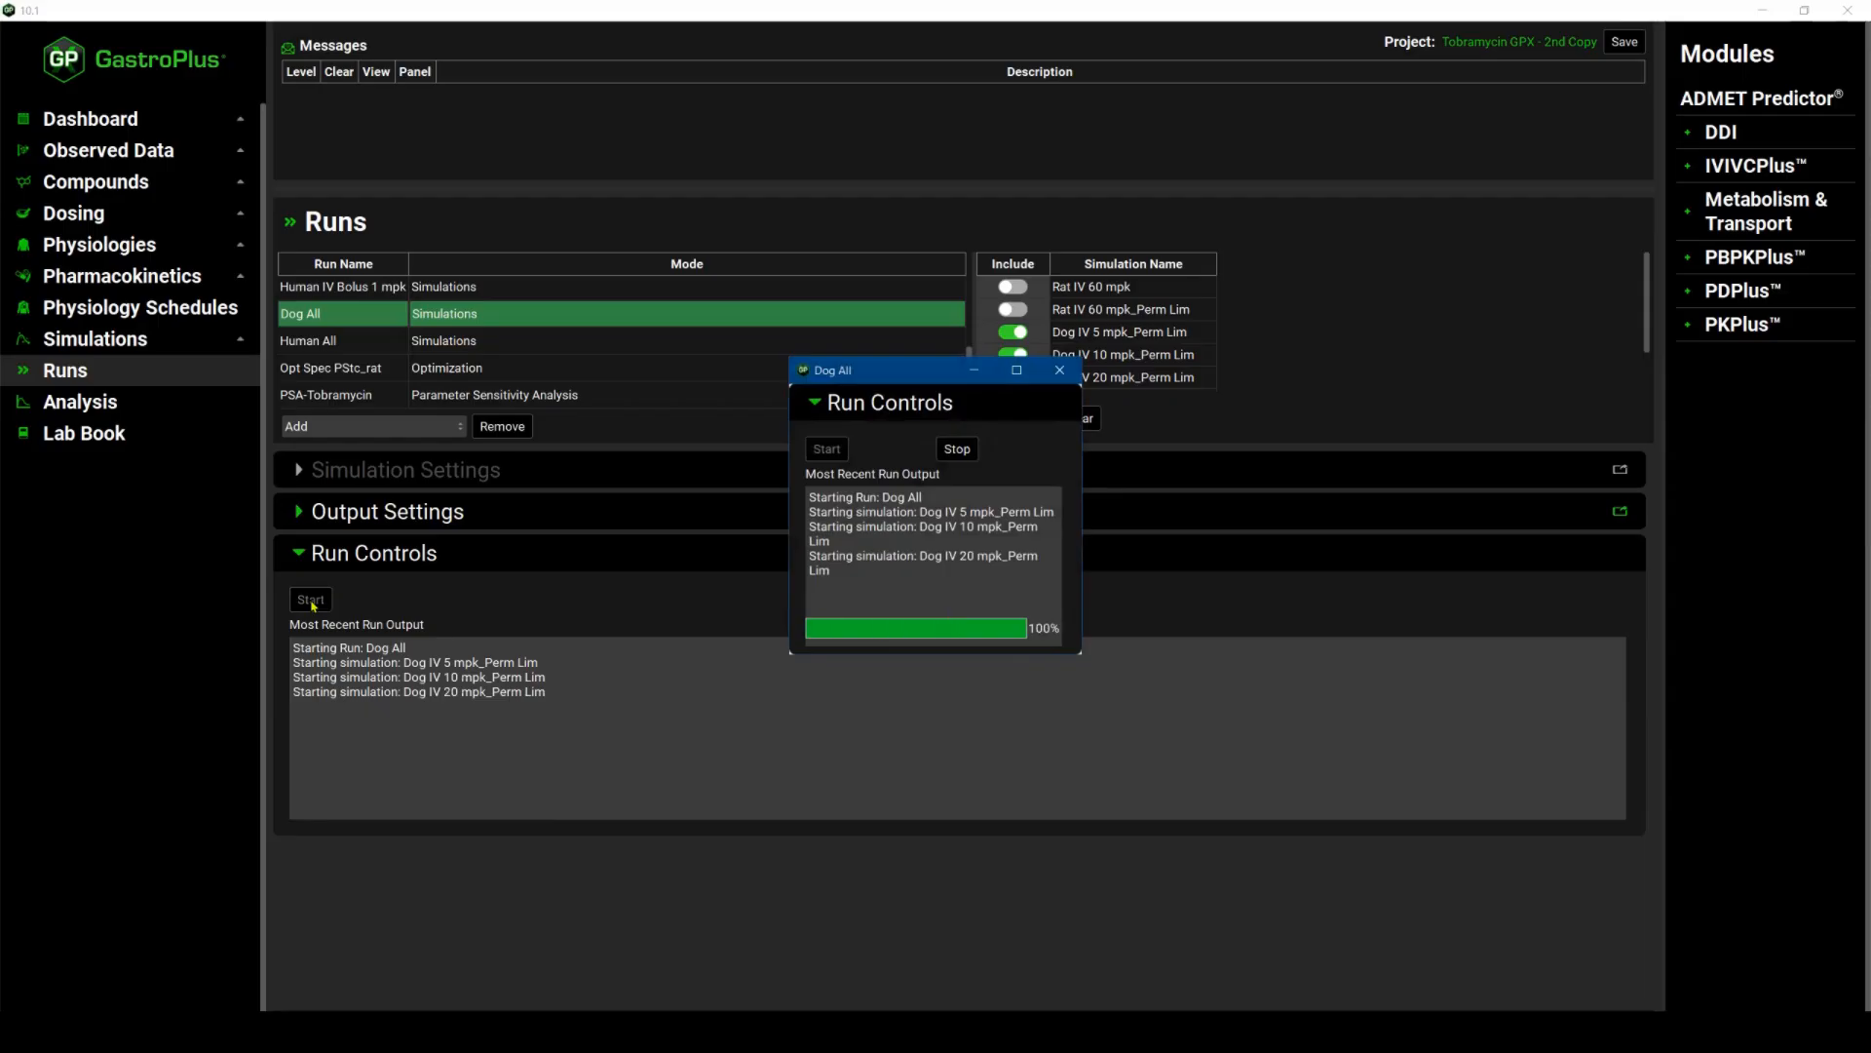